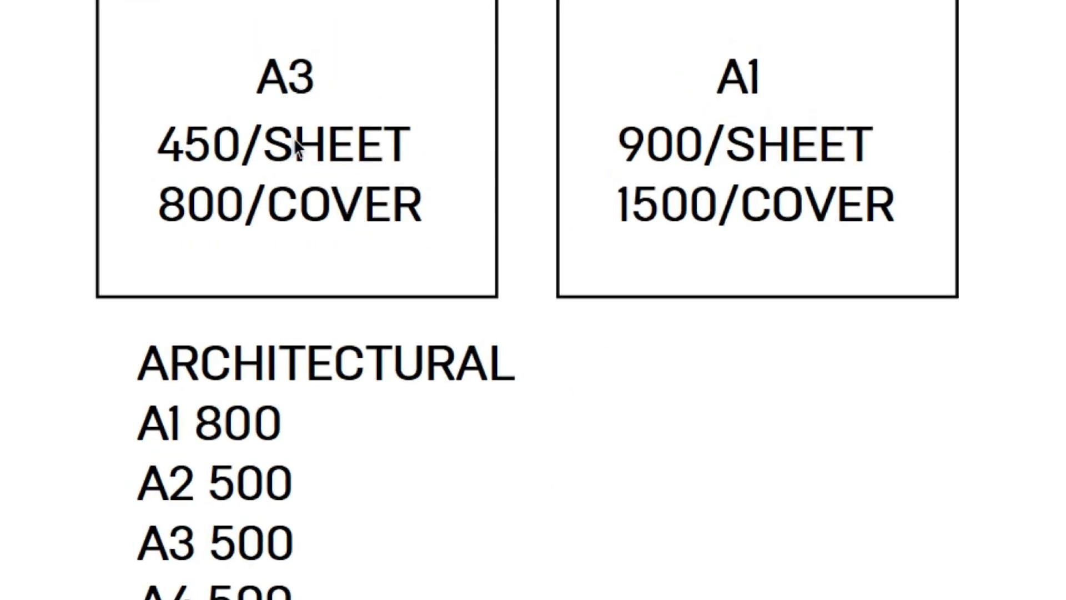
Step: Change the A3 box's per-sheet price to 500
click(167, 143)
double_click(203, 142)
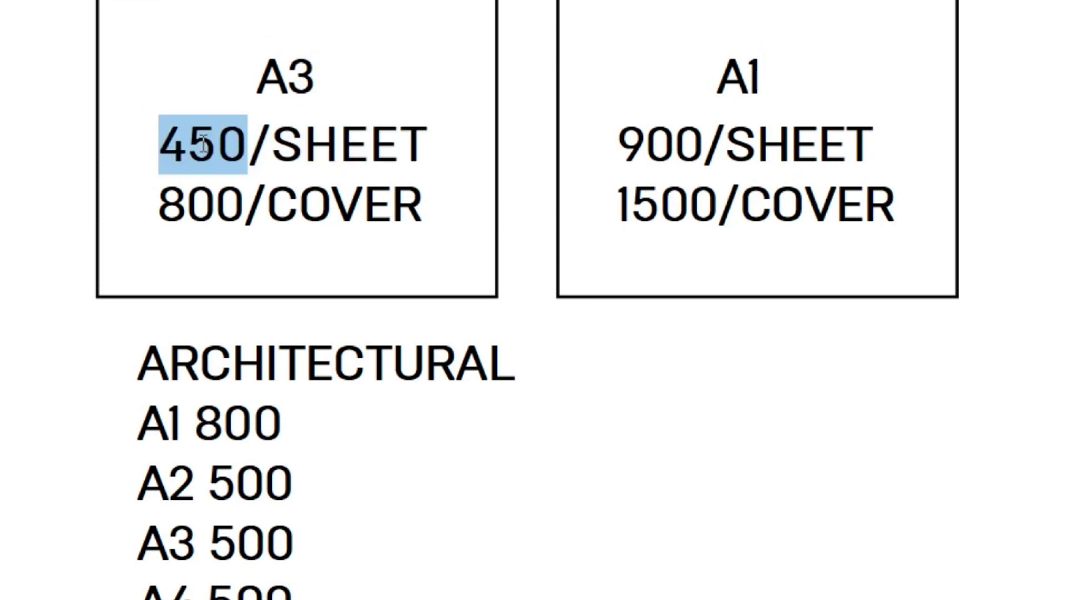
text(500)
click(228, 208)
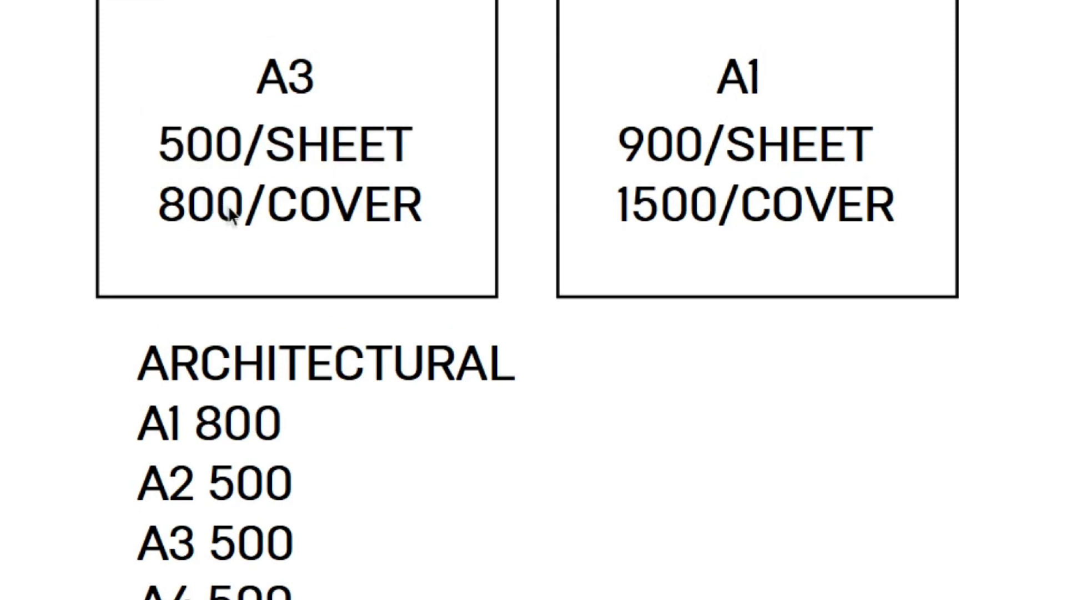
click(230, 214)
drag(987, 44, 676, 294)
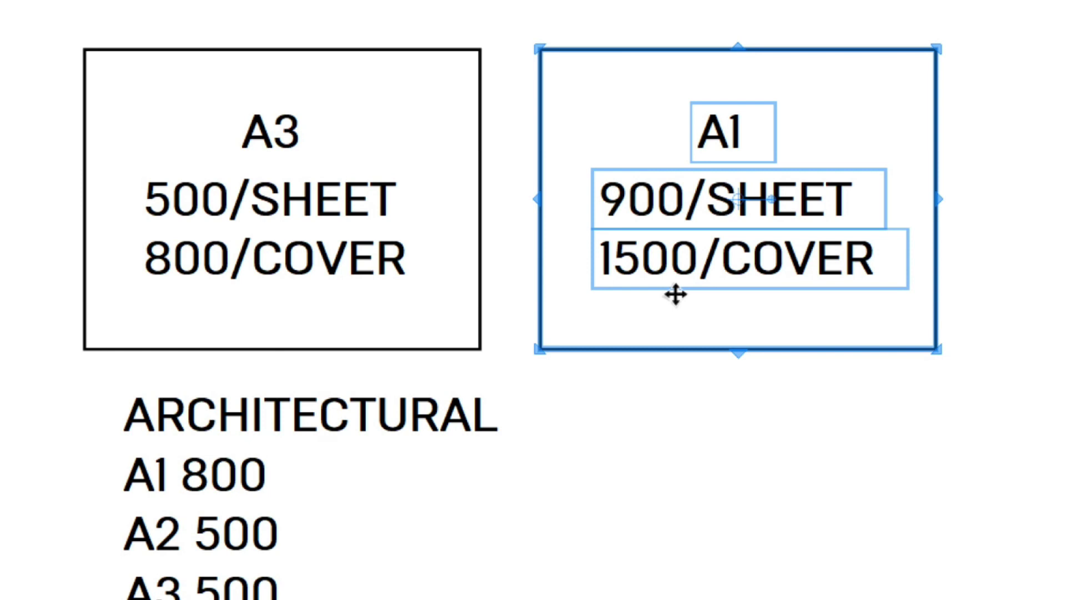
drag(1018, 134, 894, 258)
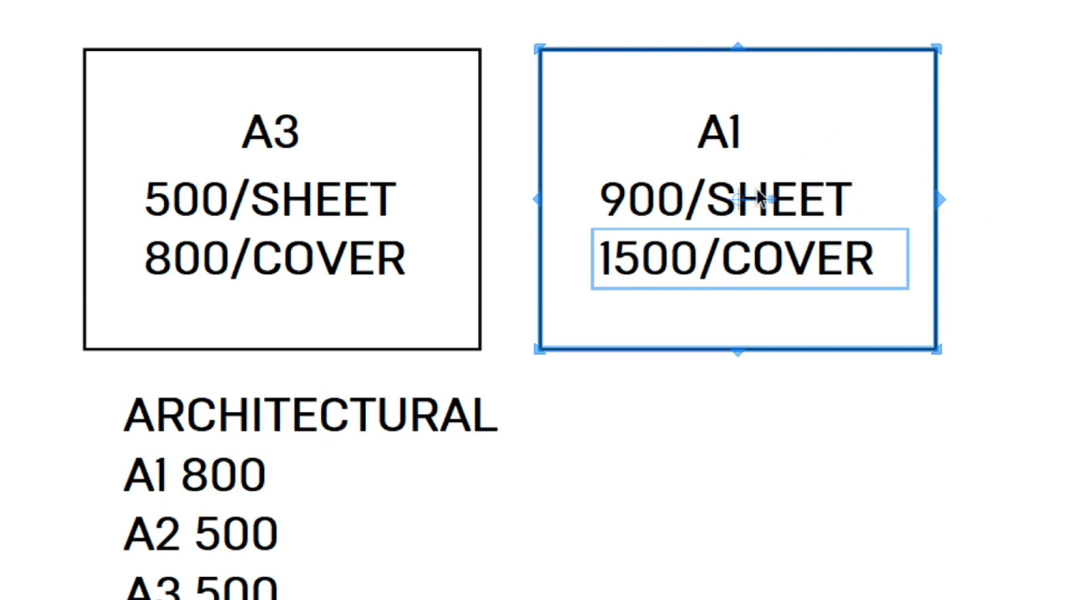
click(1000, 219)
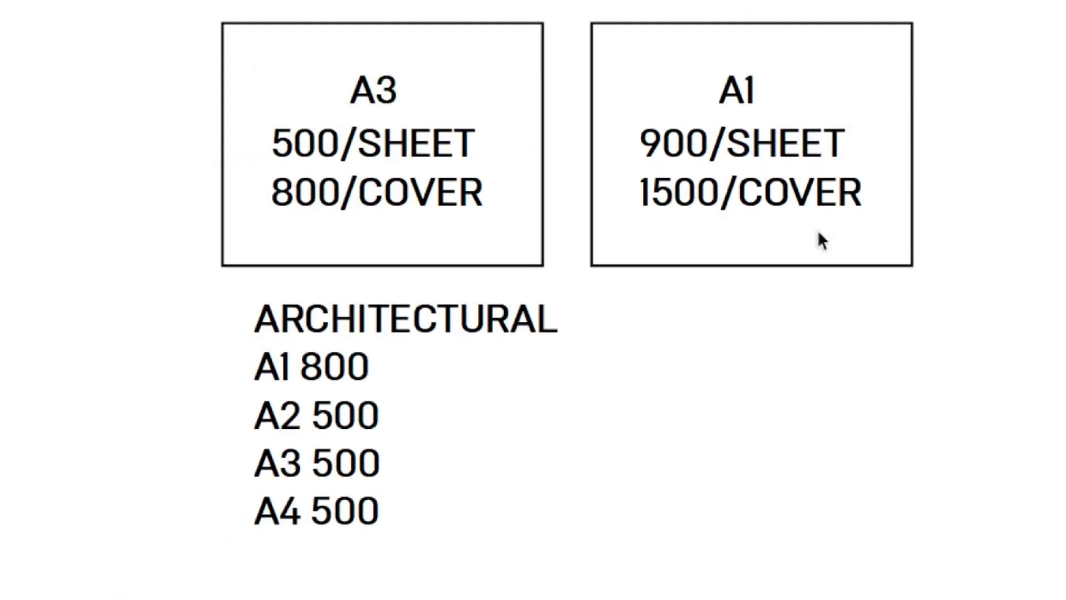
Step: Move the ARCHITECTURAL text block sideways to line it up with the left edge of the A3 box
middle_drag(528, 376, 496, 341)
click(391, 283)
drag(419, 282, 404, 288)
double_click(380, 292)
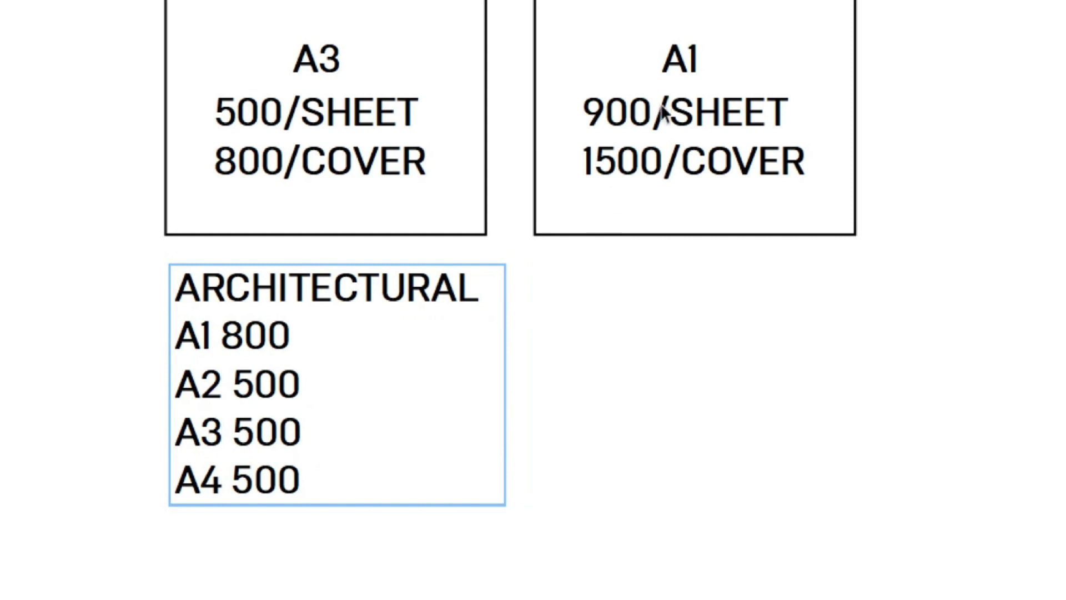
scroll(665, 109, up, 1)
middle_drag(666, 99, 672, 106)
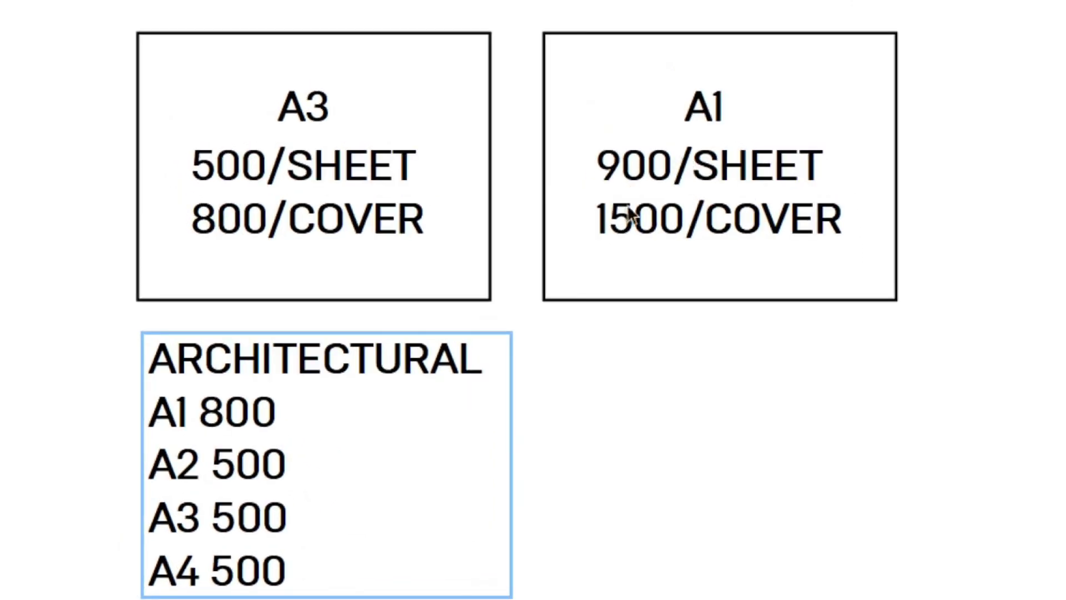
drag(299, 313, 287, 312)
drag(301, 359, 317, 359)
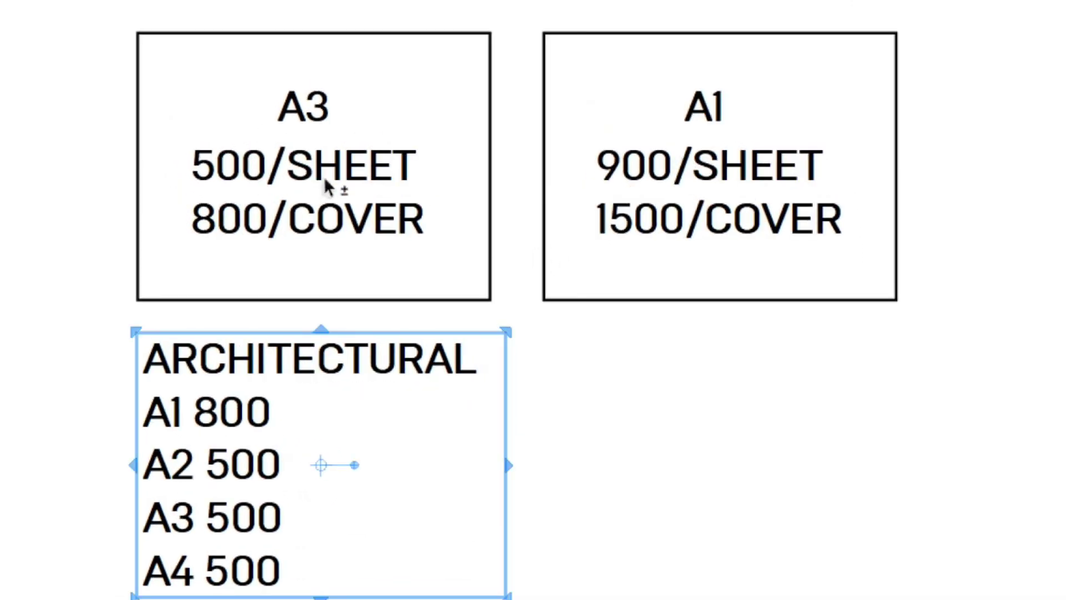
click(608, 391)
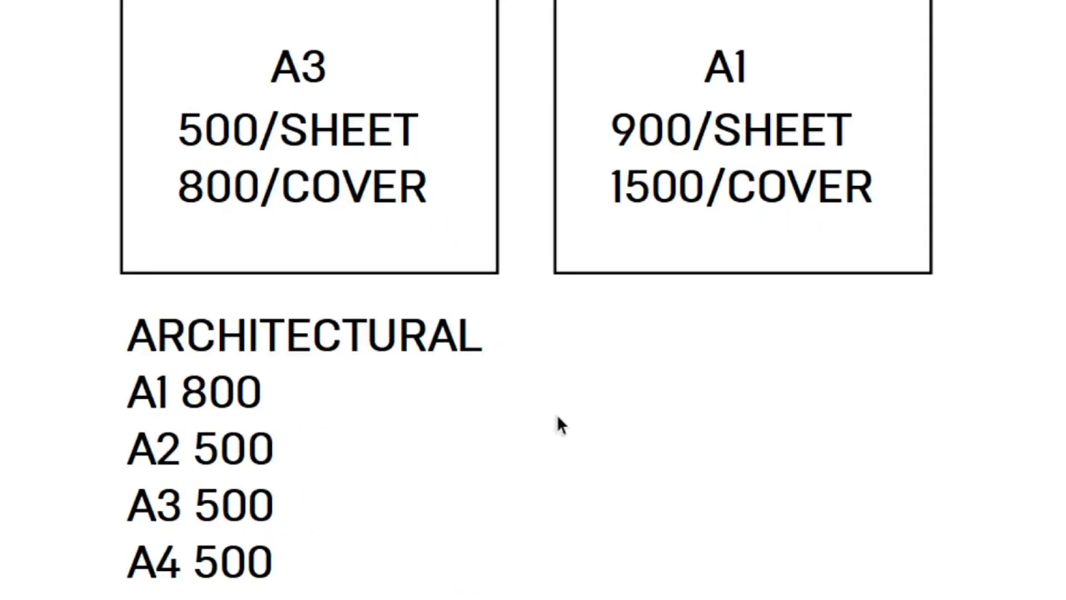
Step: Place a copy of the ARCHITECTURAL text block directly below the original
click(406, 430)
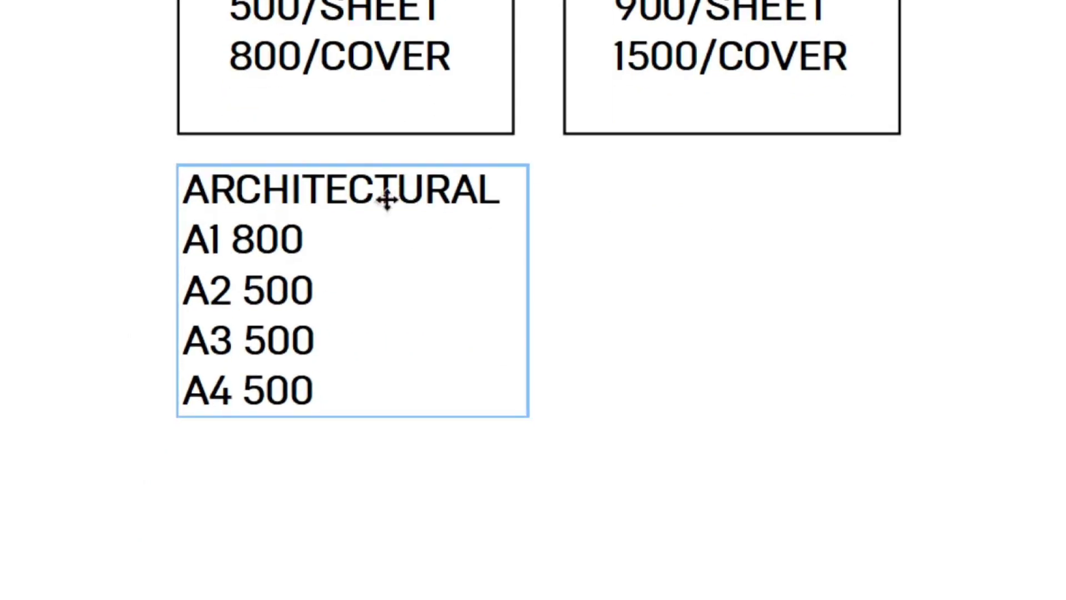
ctrl+drag(330, 197, 325, 466)
middle_drag(341, 446, 342, 390)
double_click(344, 393)
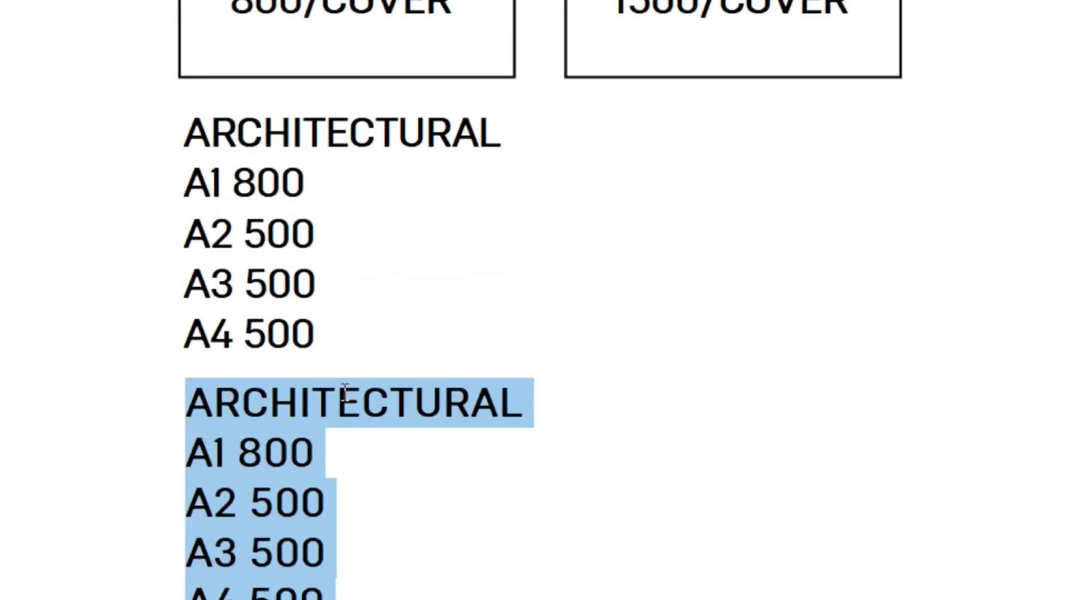
click(315, 336)
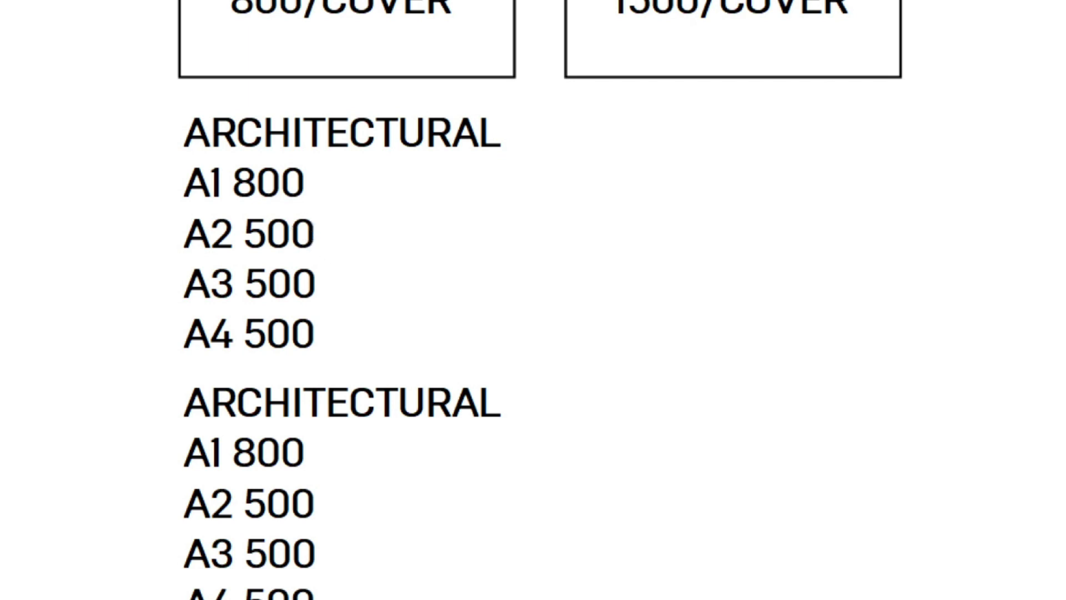
Step: In the upper ARCHITECTURAL list, append FLOOR PLAN to A2, ELEVATIONS to A3 and SECTIONS to A4
double_click(307, 236)
click(327, 244)
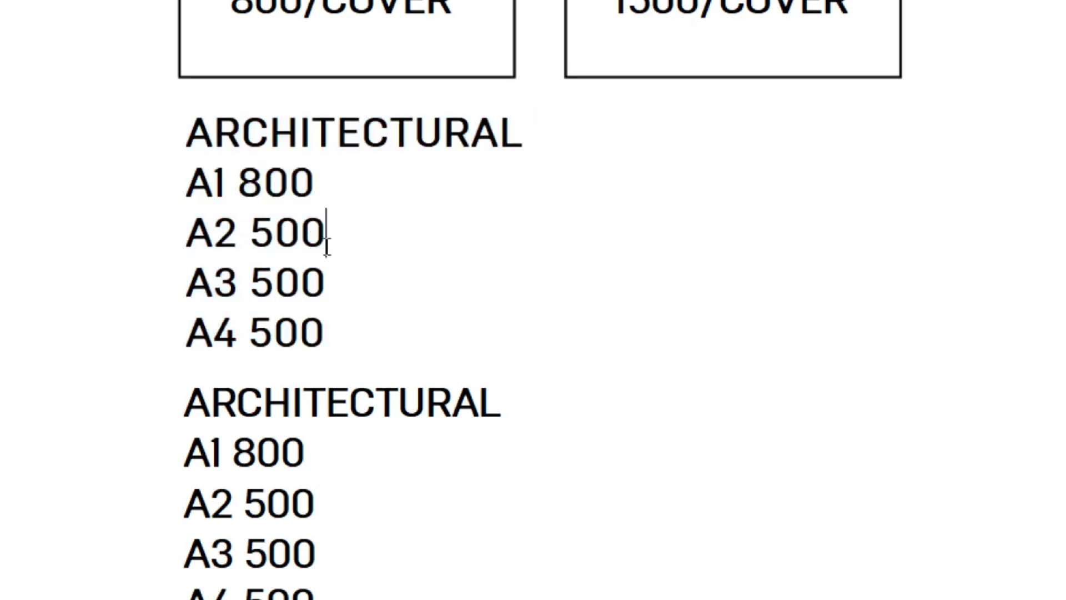
text(FLO)
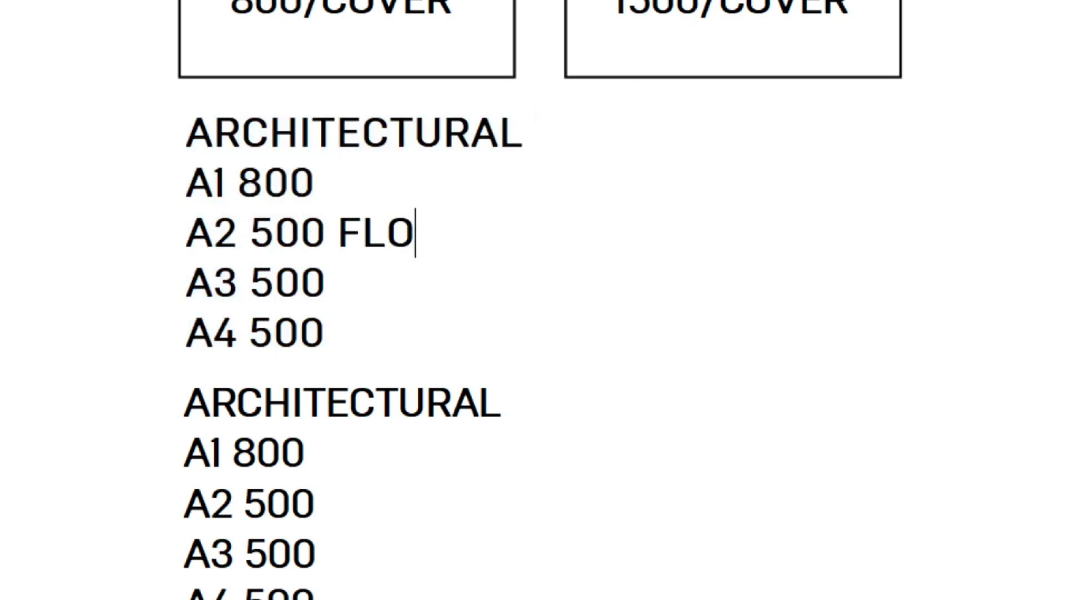
text(OR PLAN)
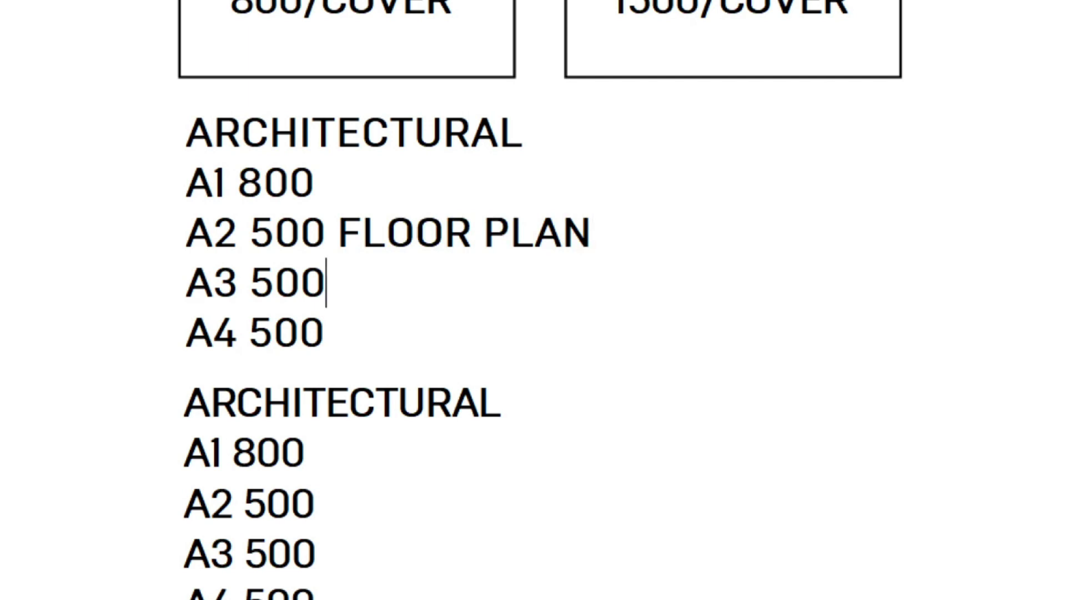
click(325, 282)
text(ELEVATIONS)
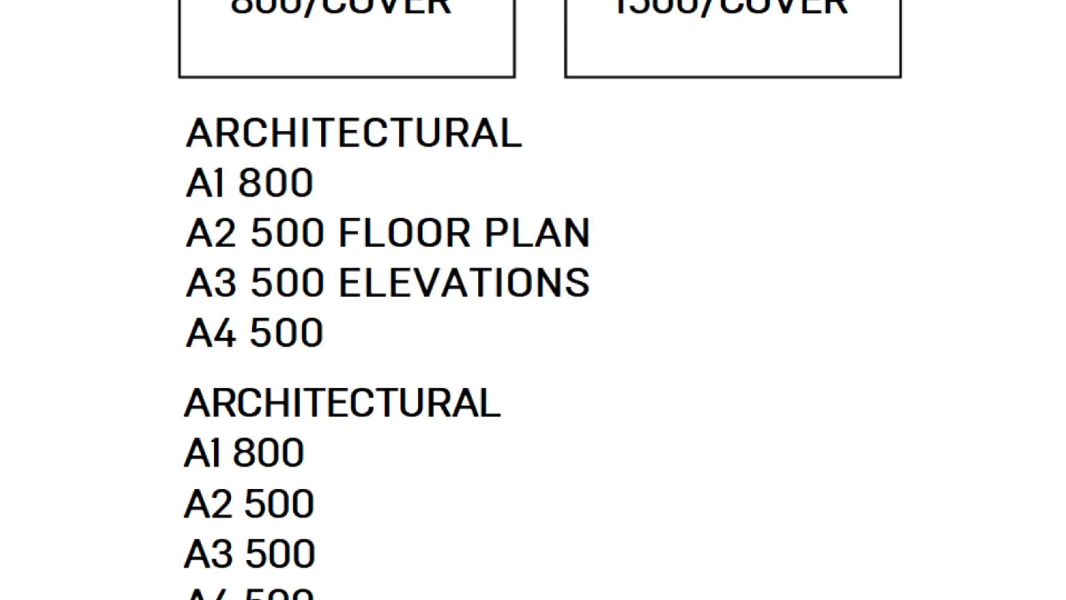
click(324, 332)
text(SECTIONS)
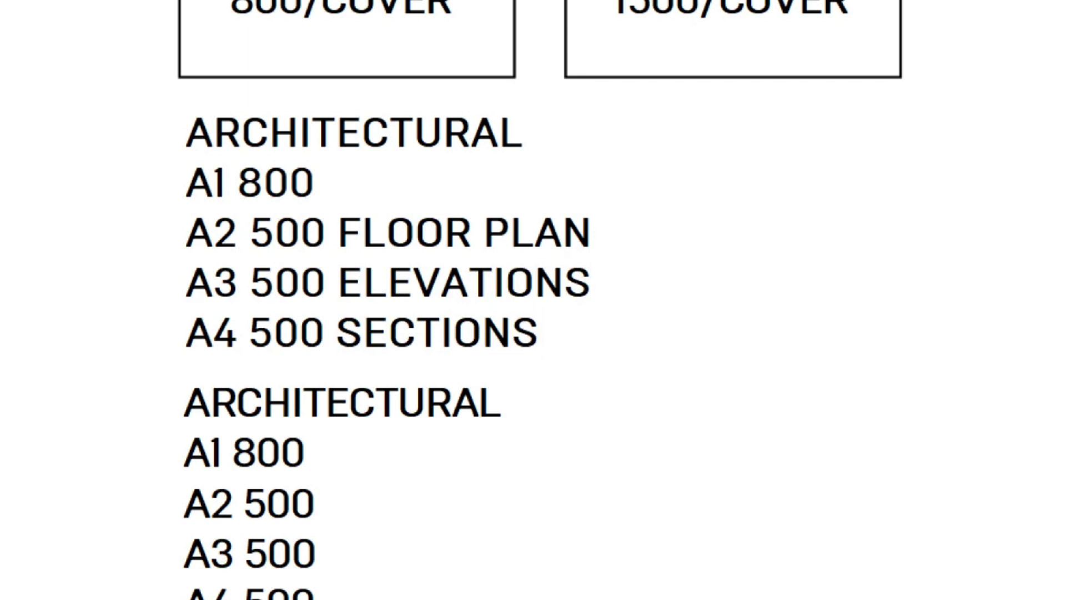
Step: Add the line A5 DOOR WINDOW at the end of the upper ARCHITECTURAL list
key(Return)
text(A5 )
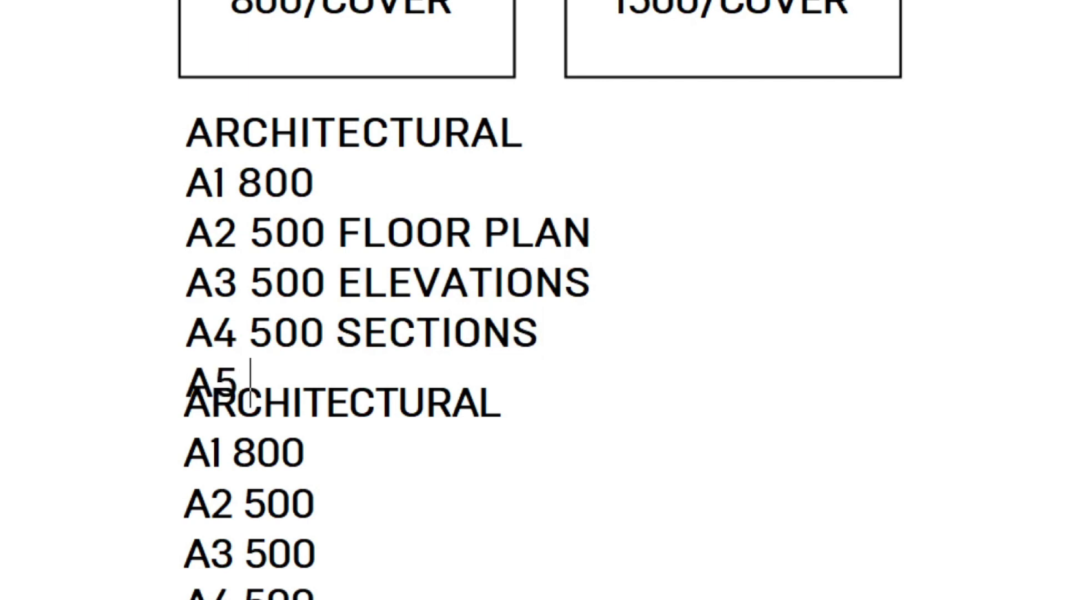
text(DOOR )
text(W)
key(BackSpace)
text(R WINDOW)
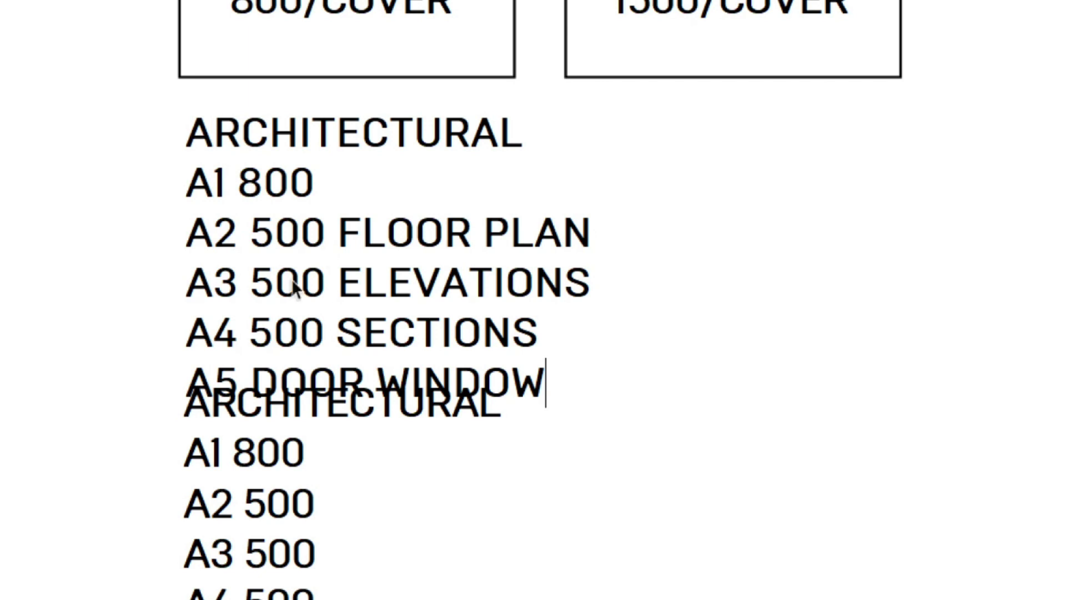
key(Escape)
Step: Move the copied text block down so it clears the A5 line
click(250, 449)
drag(250, 450, 261, 514)
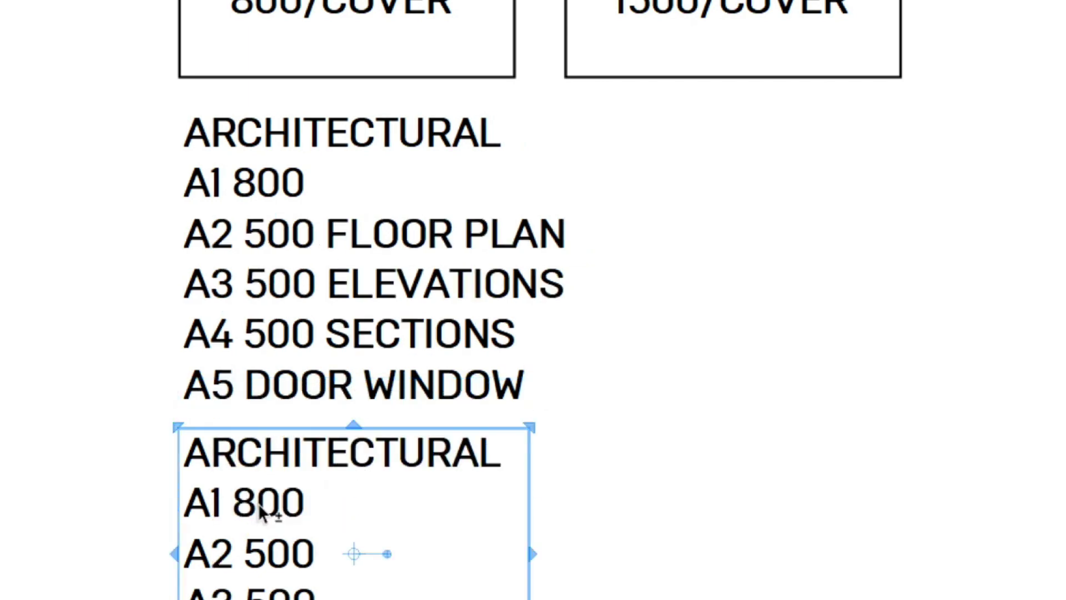
key(Escape)
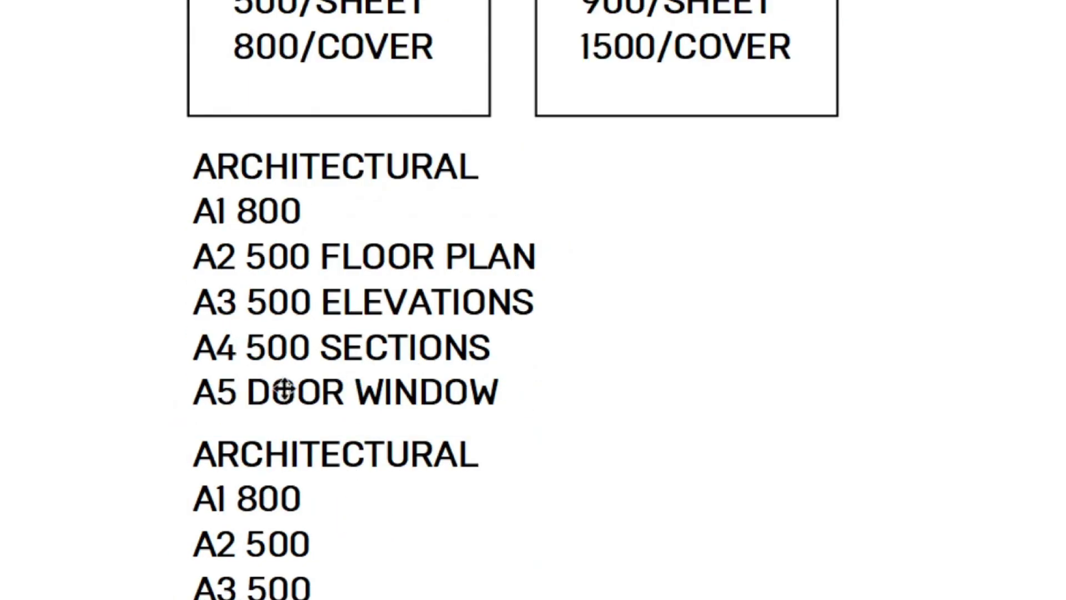
Step: Insert the price 500 before DOOR WINDOW on the A5 line
double_click(283, 390)
click(260, 396)
text(500)
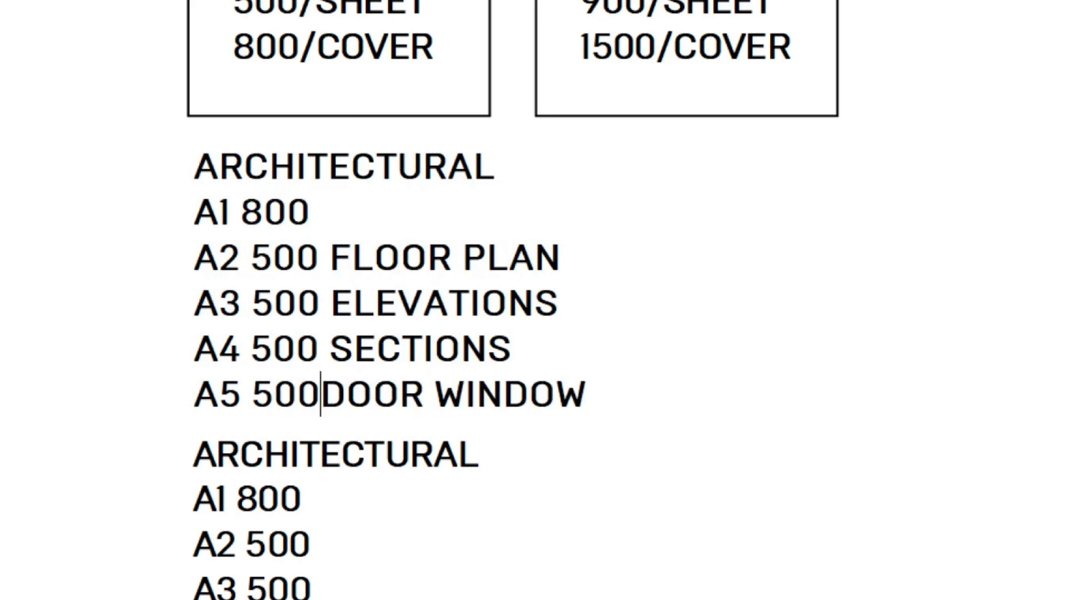
key(Escape)
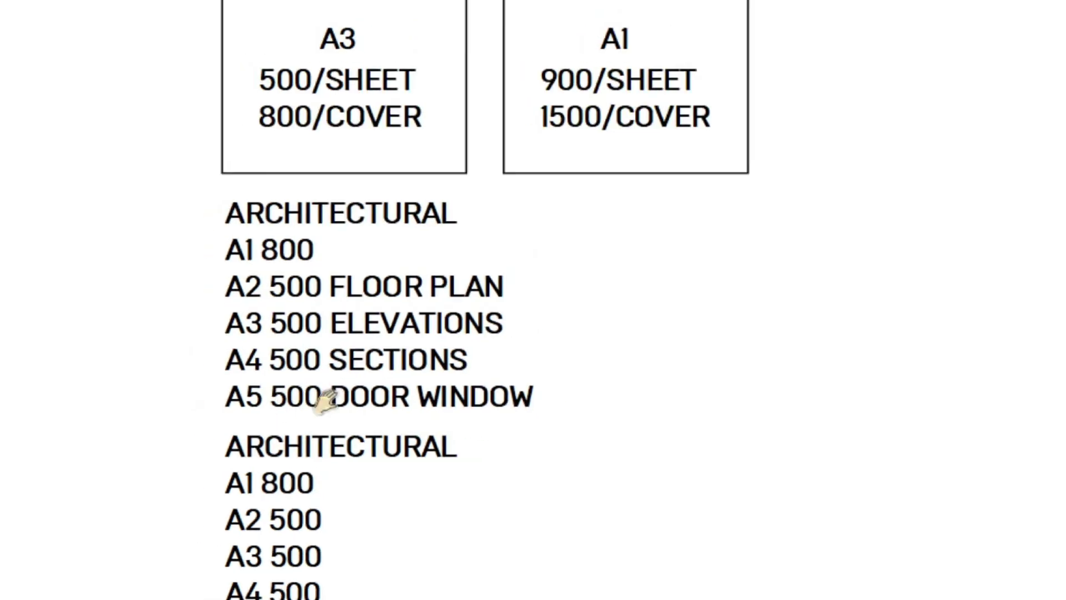
Step: Replace the copied list's heading with STRUCTURAL
middle_drag(325, 401, 398, 402)
scroll(397, 403, up, 1)
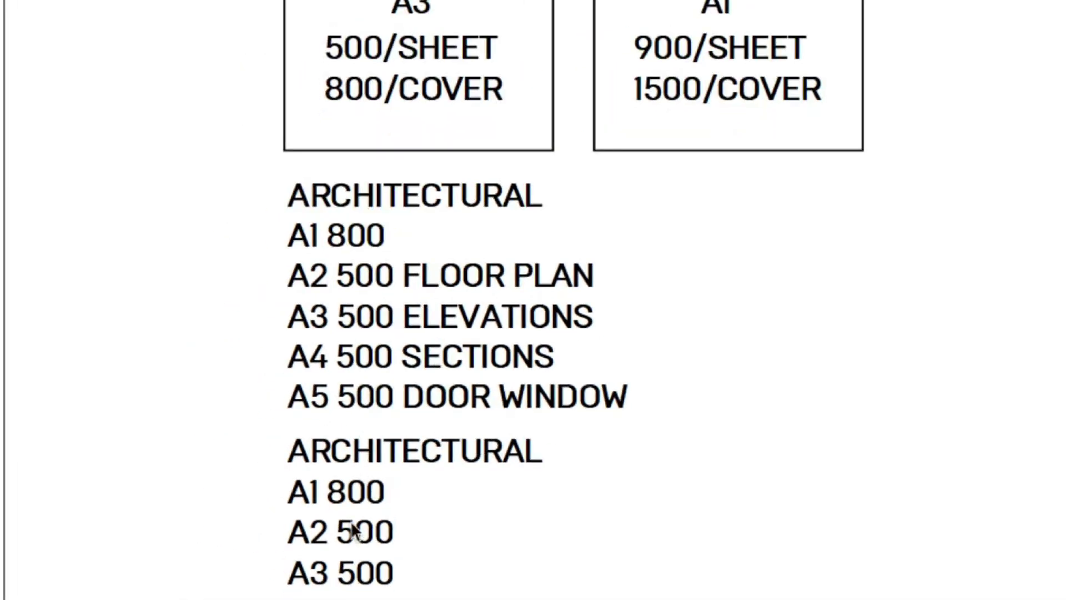
middle_drag(352, 531, 306, 380)
scroll(306, 381, up, 1)
double_click(329, 288)
double_click(330, 290)
text(STRUCTURAL)
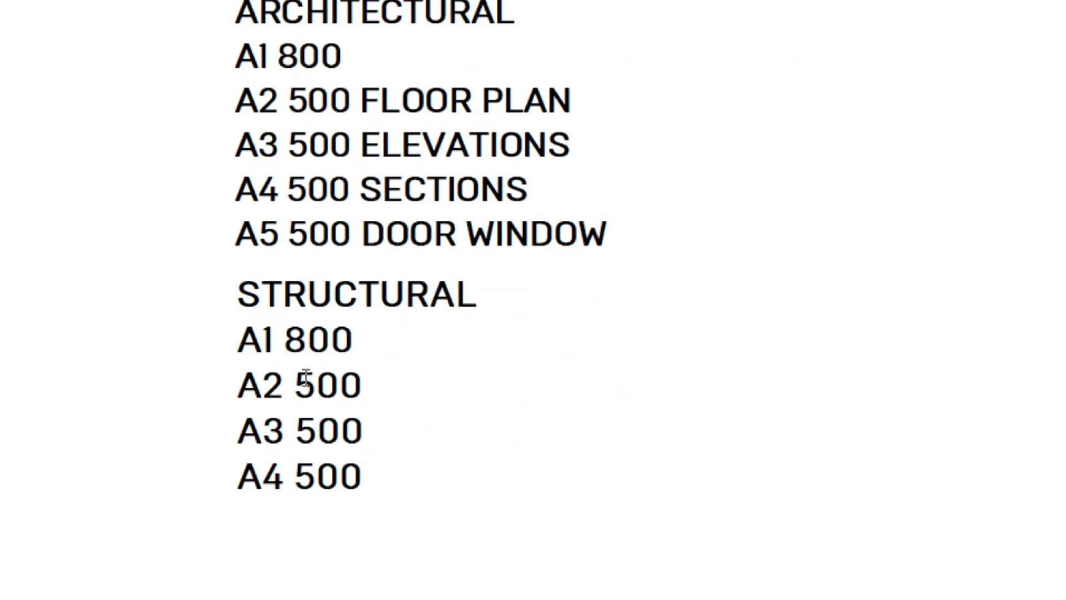
Step: Change the sheet prefixes in the STRUCTURAL list from A to S on all four lines
drag(236, 432, 263, 432)
text(S)
drag(236, 477, 265, 476)
text(S)
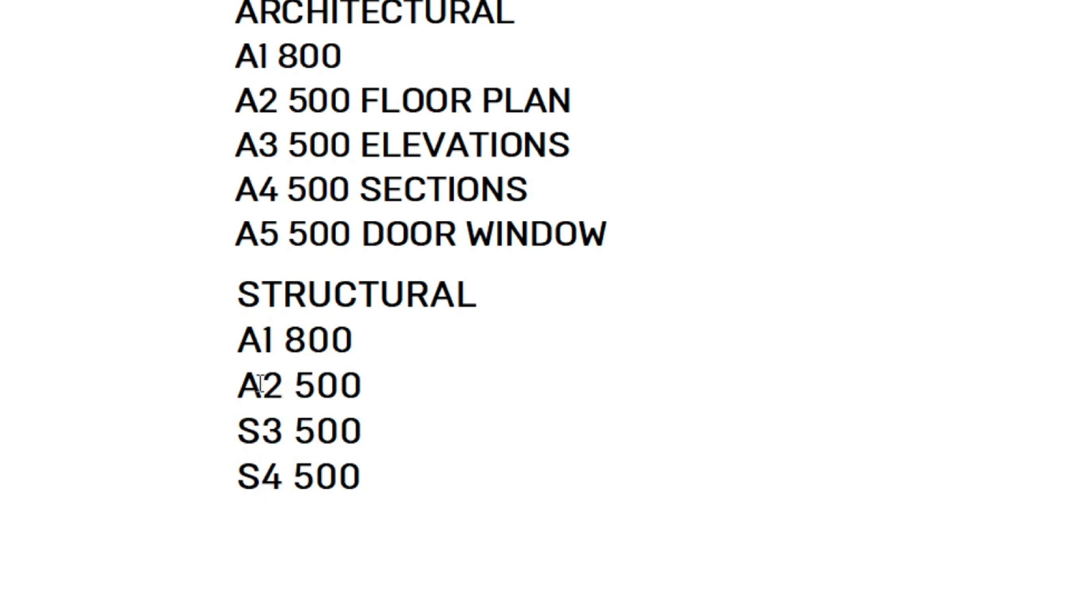
drag(238, 340, 264, 384)
text(S)
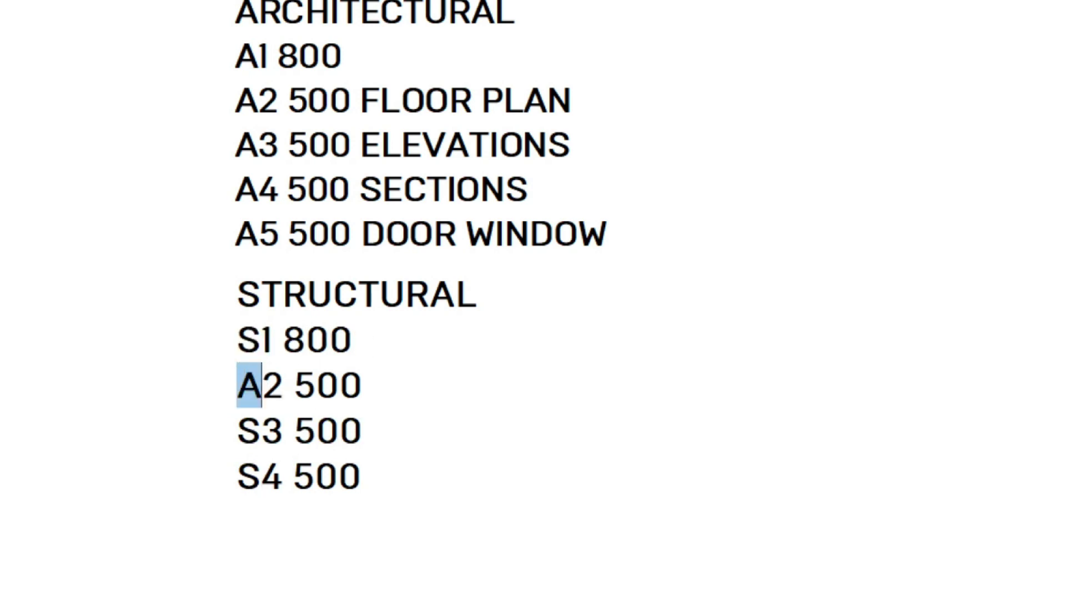
text(S)
Step: Append FOUNDATION PLAN ROOF to the S1 line and TRUSS OTHER... to the S2 line
click(378, 347)
text(FOUNDATION PLAN)
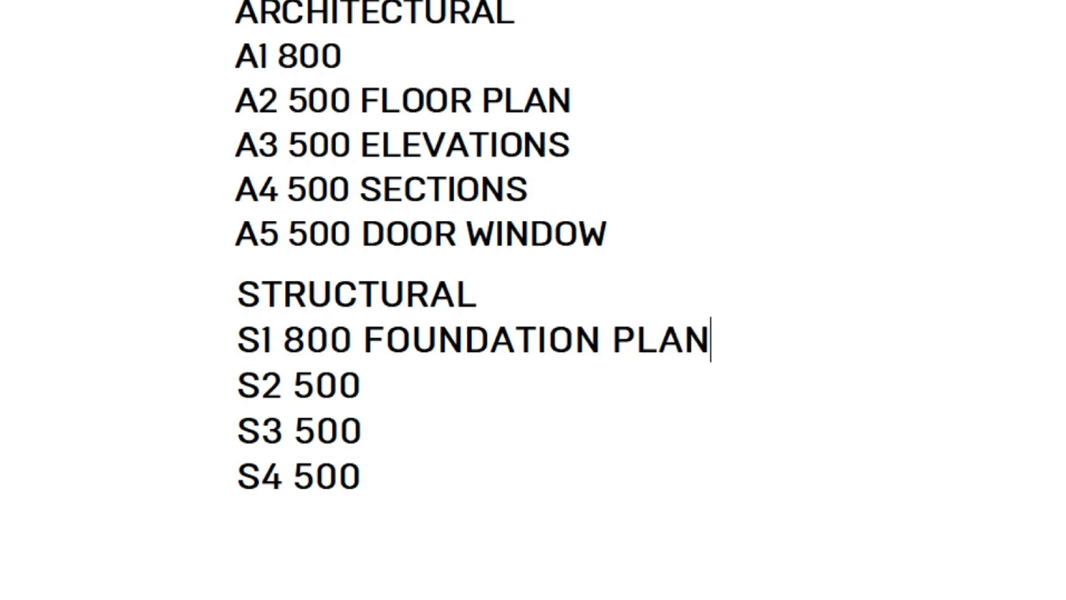
text( ROOF D)
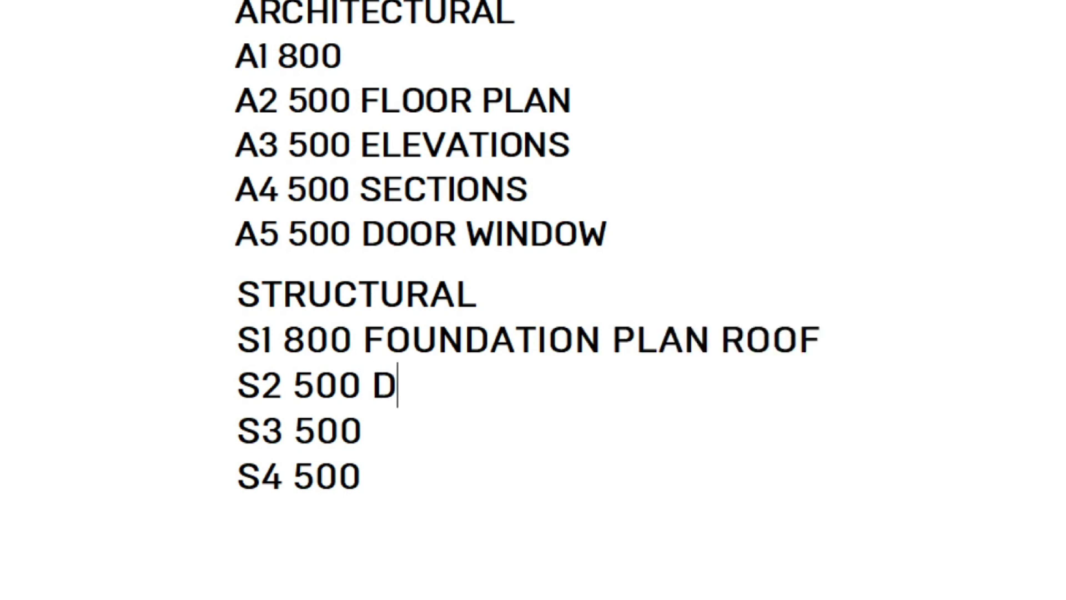
key(BackSpace)
text(TRUSS)
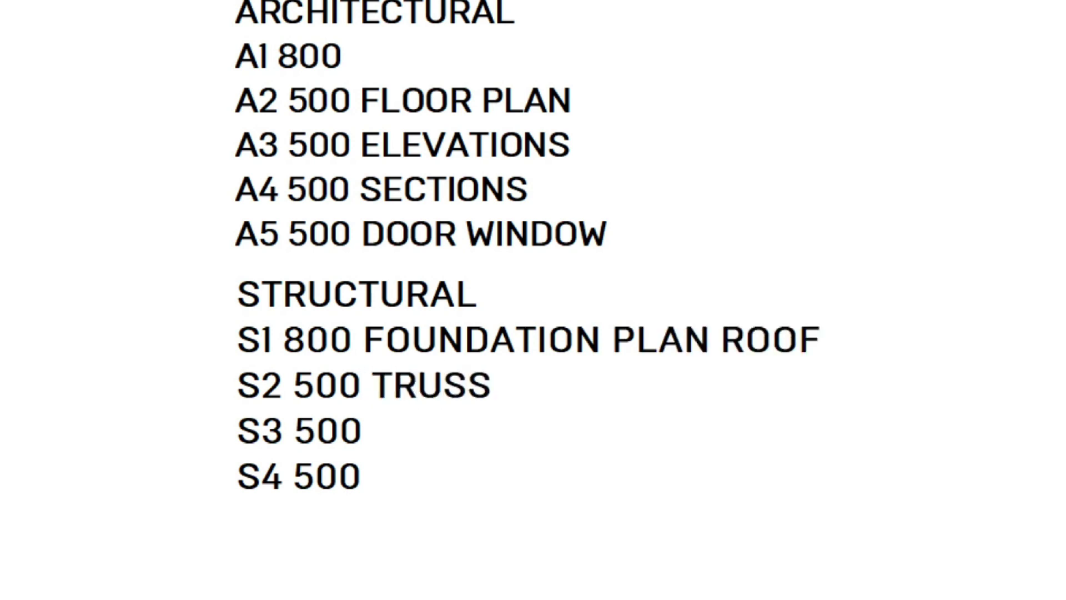
text( OTH)
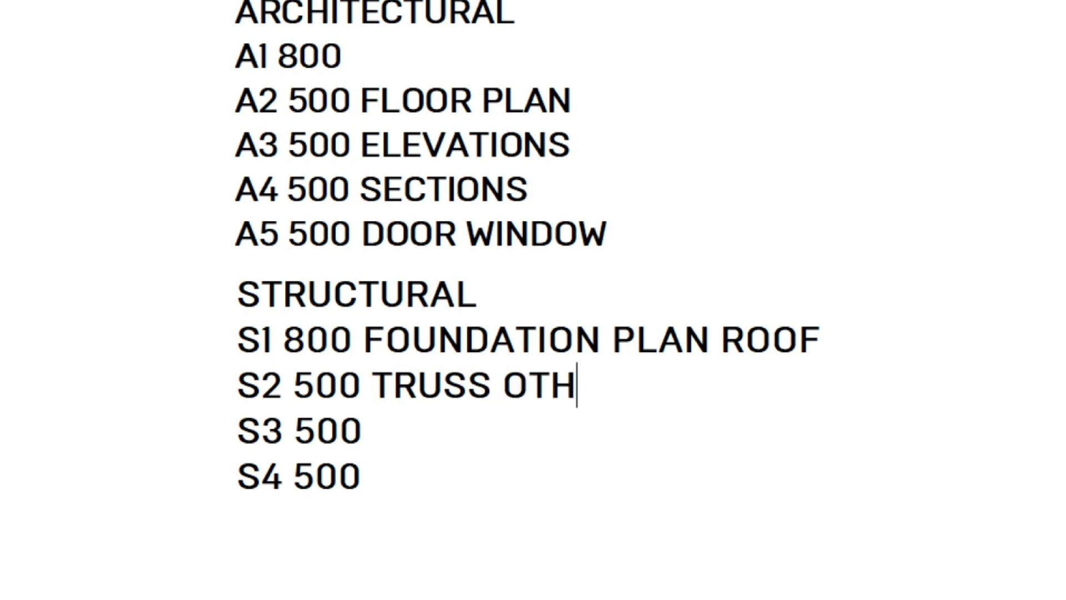
text(ER... S3)
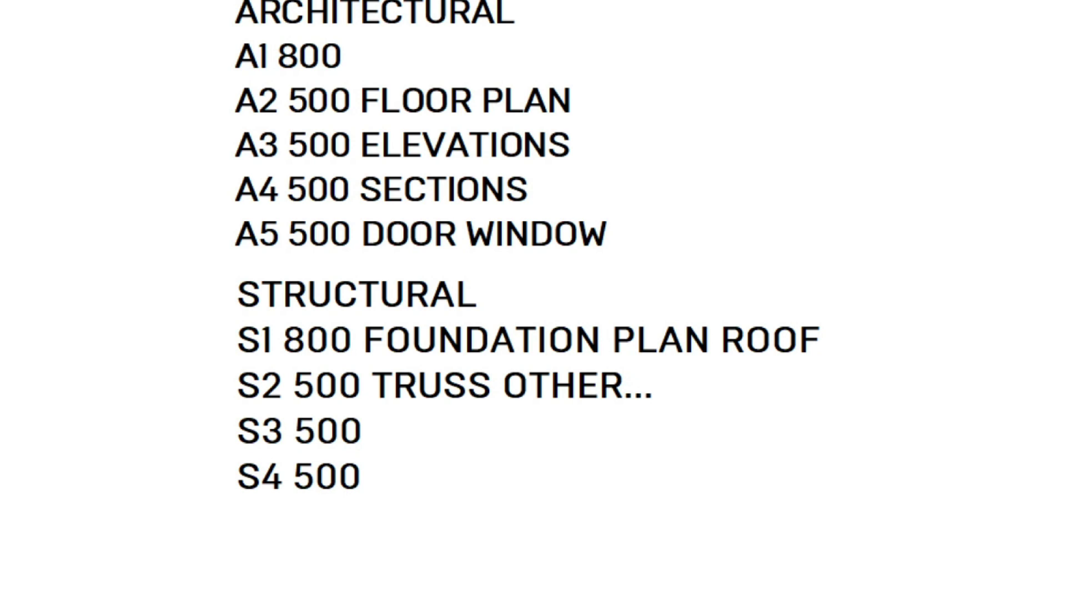
Step: Append STRUCTURAL DETAILS -SIZES to the S3 line and delete the S4 500 line
text( 500 STRUCTURAL DETAILS)
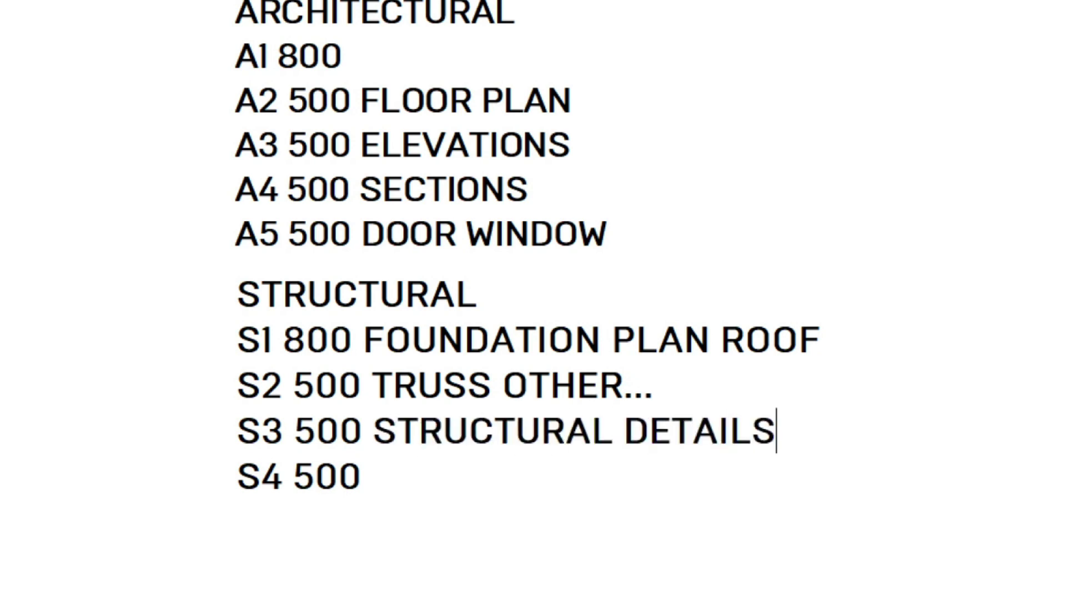
text( -SIZES)
text( S4 500)
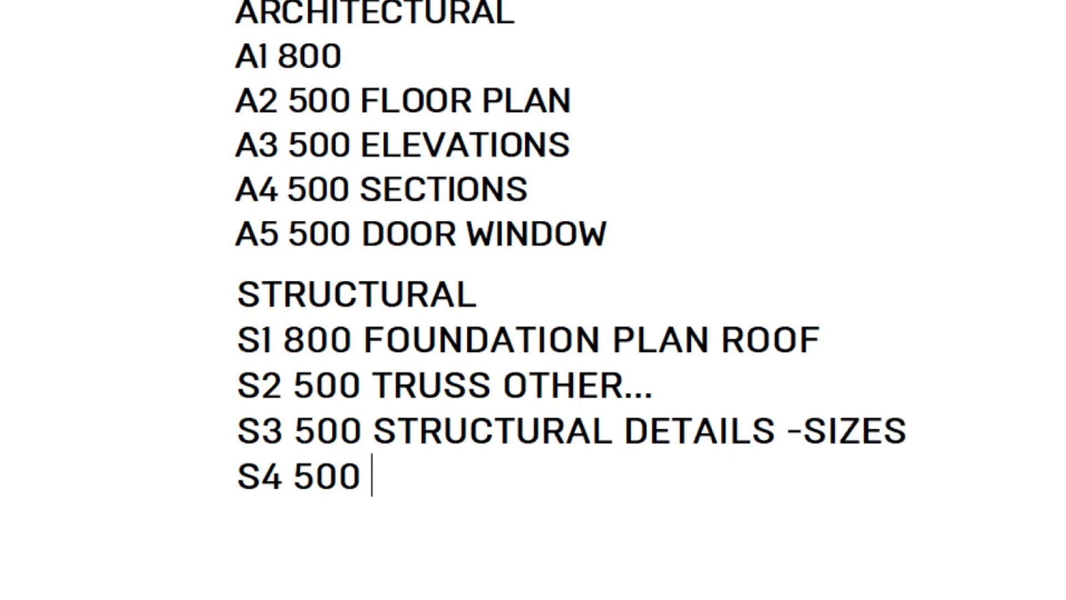
key(BackSpace)
key(BackSpace)
key(BackSpace)
key(BackSpace)
key(BackSpace)
key(BackSpace)
key(BackSpace)
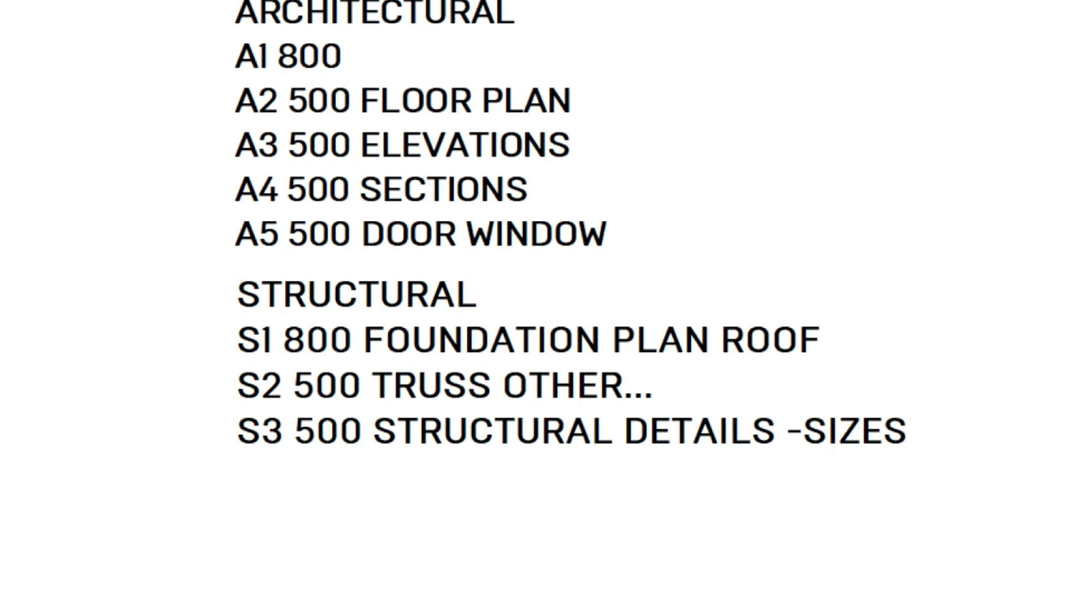
Step: Add the line S4 500 STRUCTURAL PAGE 2 at the end of the STRUCTURAL list
text(S34)
key(BackSpace)
text(50)
key(BackSpace)
key(BackSpace)
key(BackSpace)
key(BackSpace)
text(4 60)
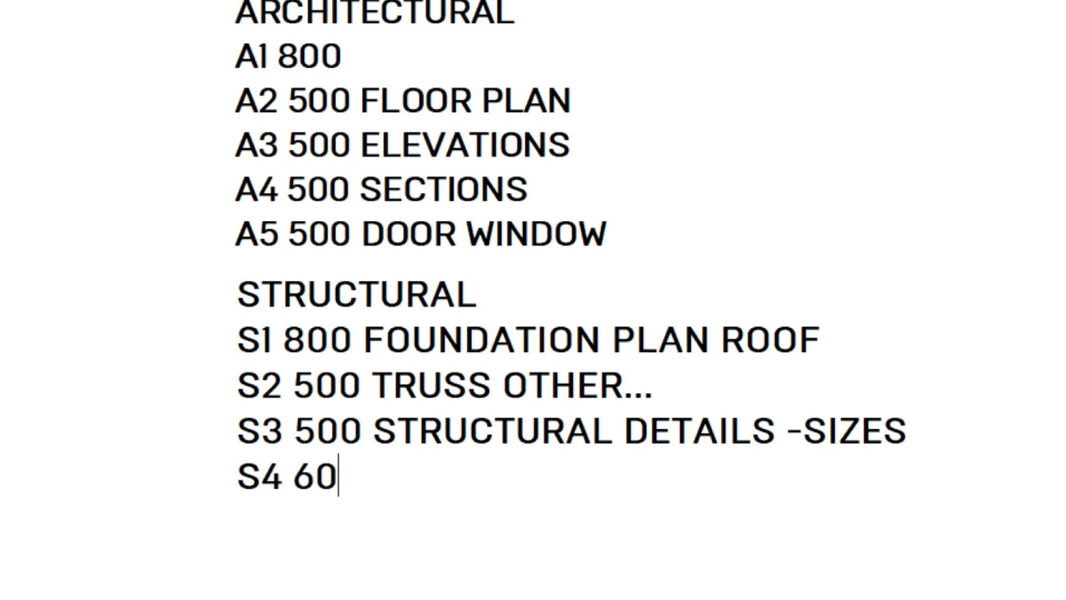
key(BackSpace)
key(BackSpace)
text(500 STRC)
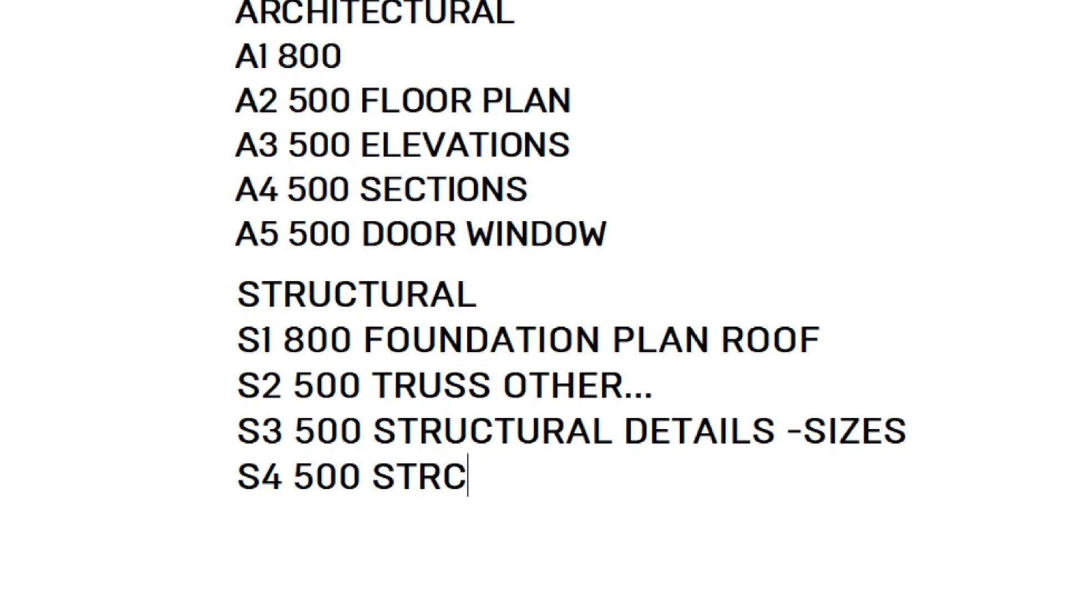
key(BackSpace)
text(UCTURAL)
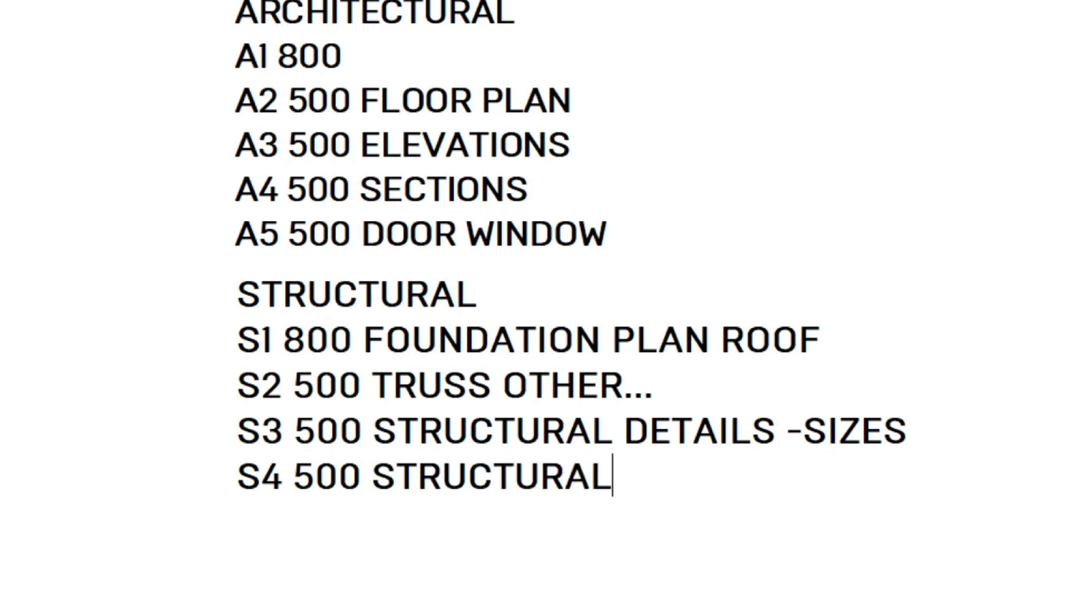
text( PAGE 2)
key(Escape)
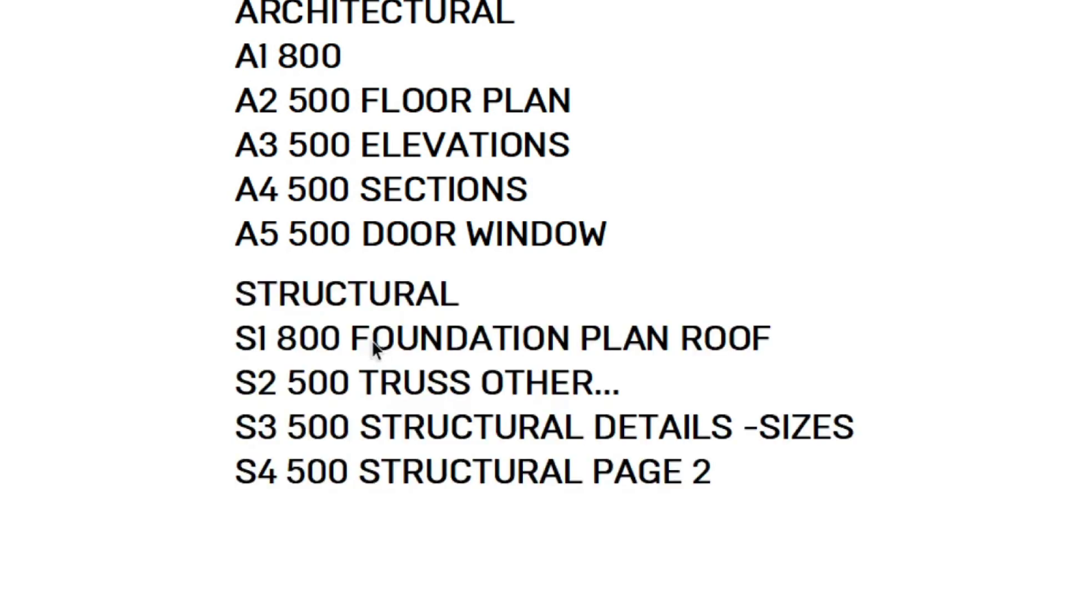
Step: Replace PAGE with DETAILS on the S4 line of the STRUCTURAL list
double_click(666, 491)
double_click(667, 477)
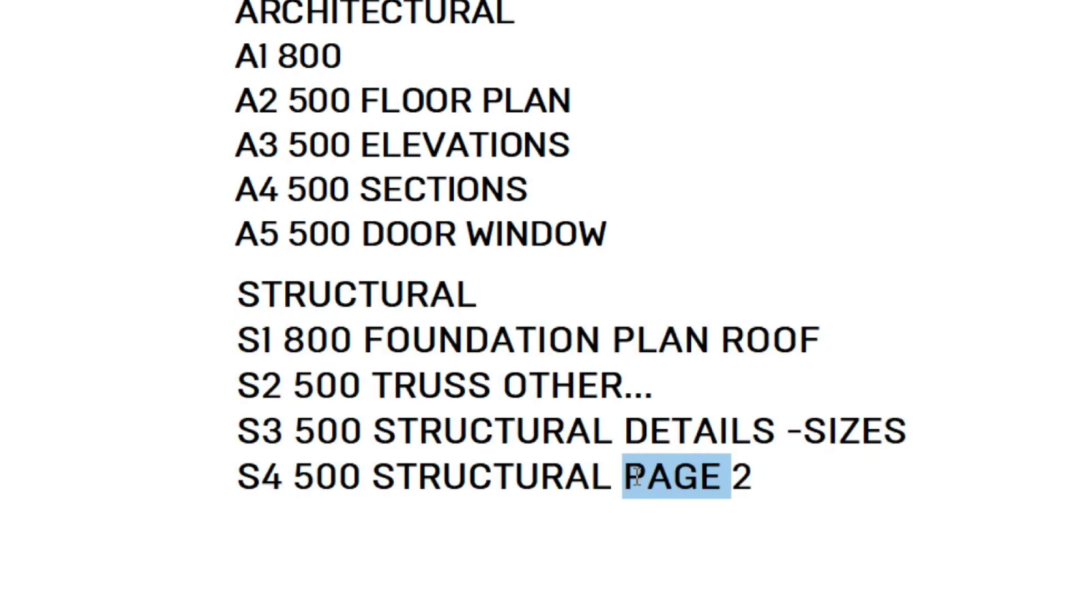
text(DETAILS)
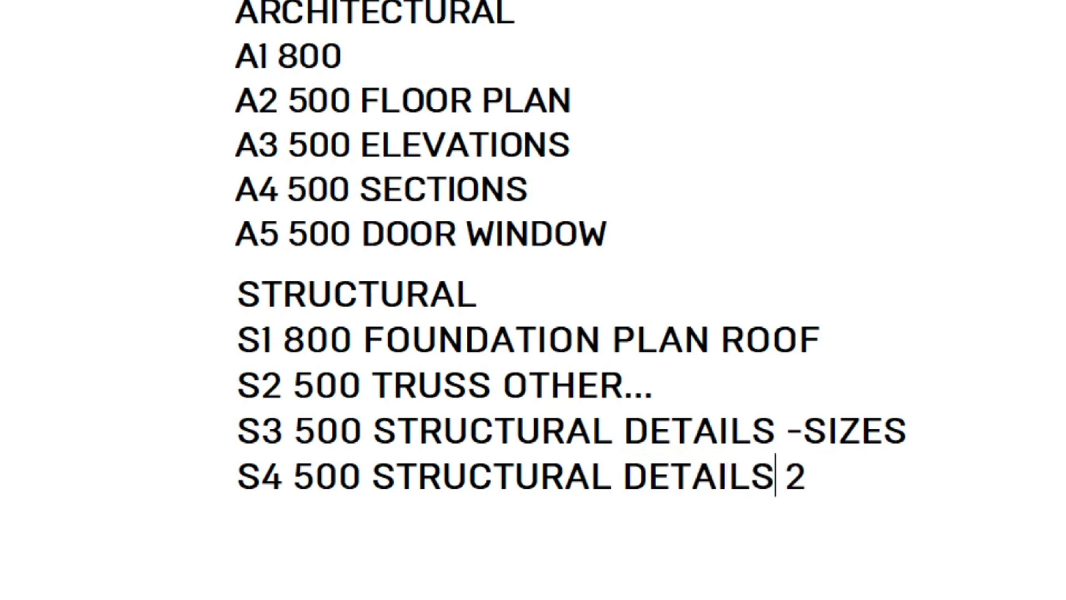
Step: Replace OTHER... with STAIR on the S2 line of the STRUCTURAL list
click(653, 385)
key(Left)
key(Left)
key(Left)
key(Left)
key(Left)
key(Left)
key(Left)
key(Left)
text(STAIR)
key(Delete)
key(Delete)
key(Delete)
key(Delete)
key(Delete)
key(Delete)
key(Delete)
key(Delete)
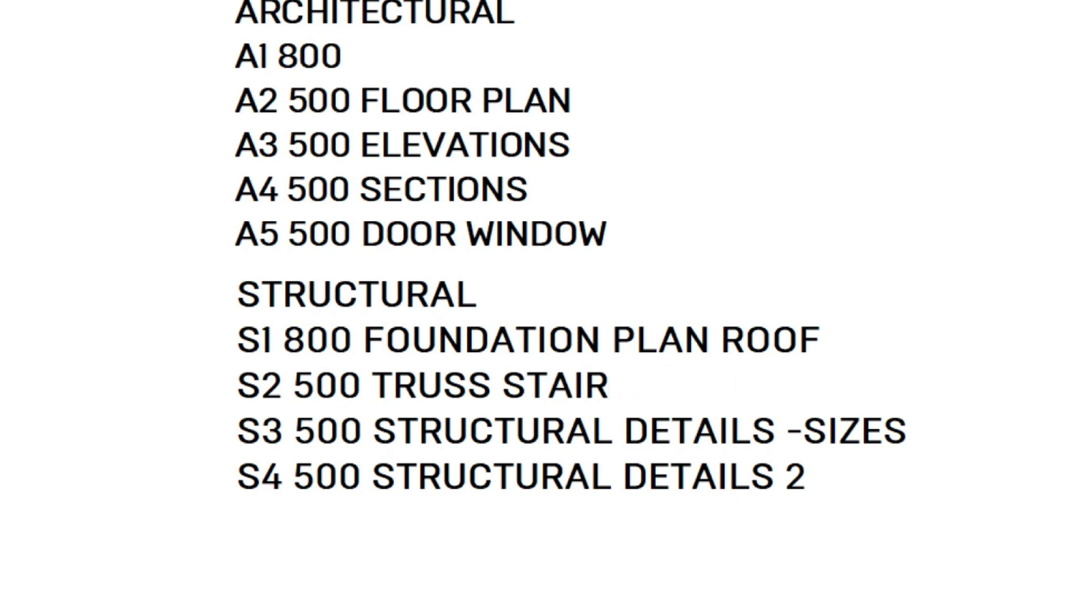
key(Escape)
Step: Set the price on the S1 line of the STRUCTURAL list to 500
double_click(344, 338)
double_click(324, 337)
text(500)
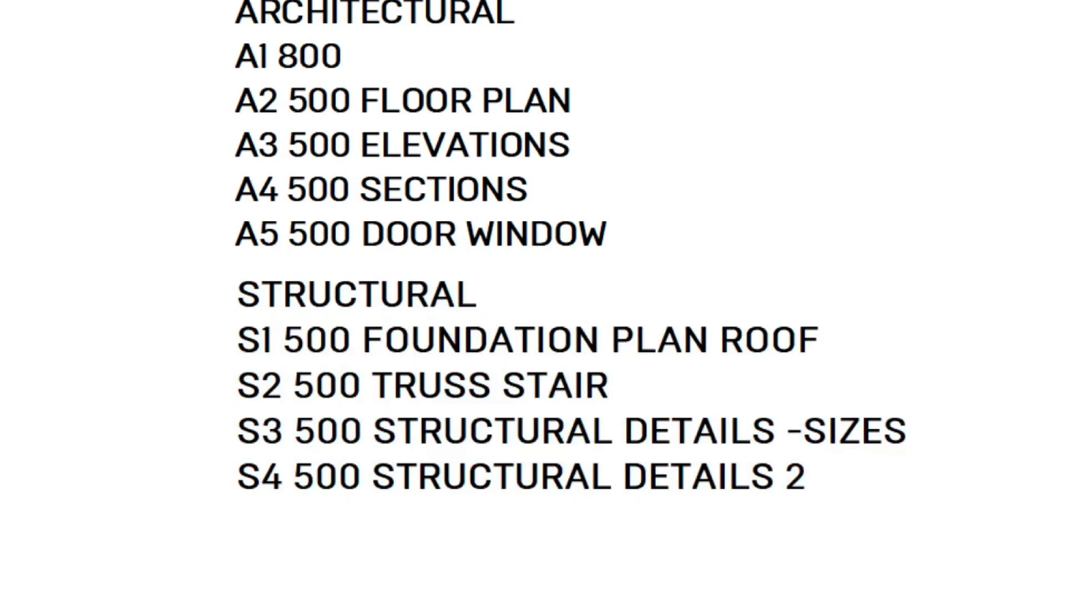
key(Escape)
Step: Copy the STRUCTURAL list directly below itself and replace the copy's heading with ELECTRICAL
scroll(335, 376, down, 2)
middle_drag(311, 372, 279, 280)
ctrl+drag(302, 211, 315, 393)
scroll(307, 401, up, 2)
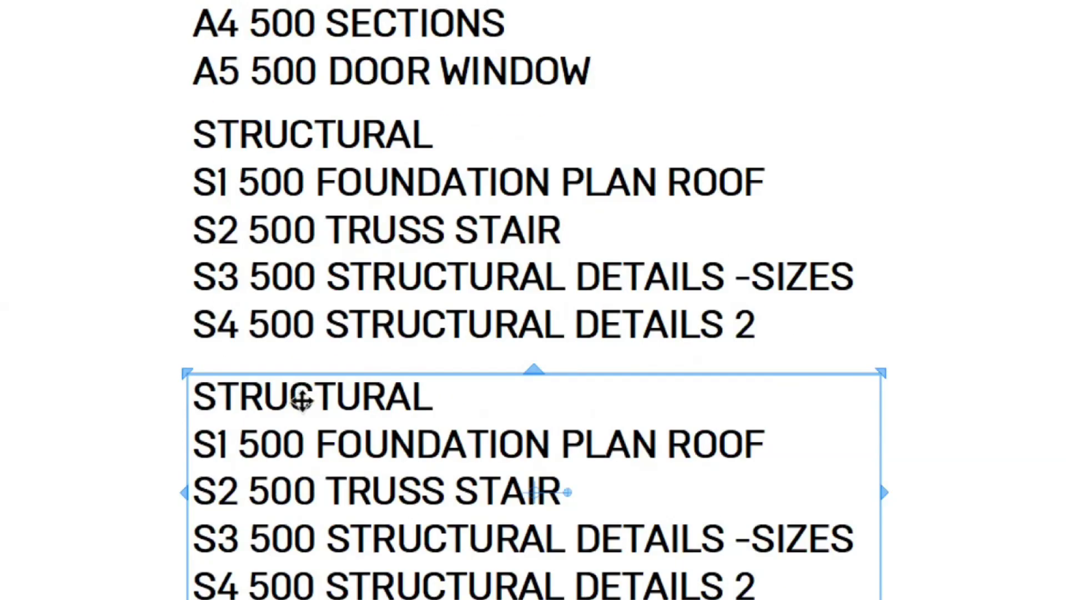
double_click(290, 395)
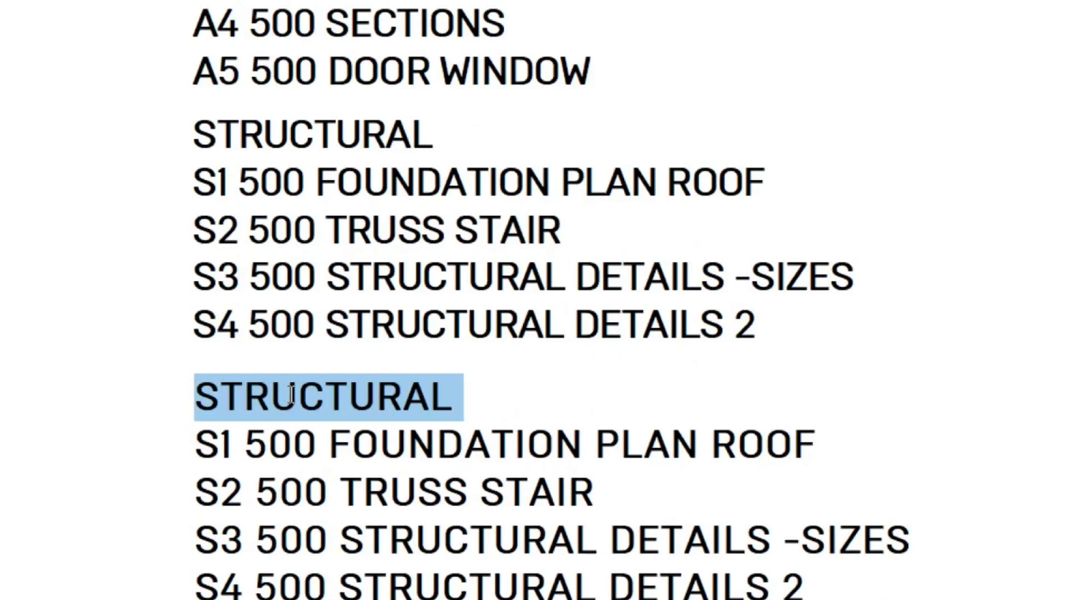
text(ELECTRICAL)
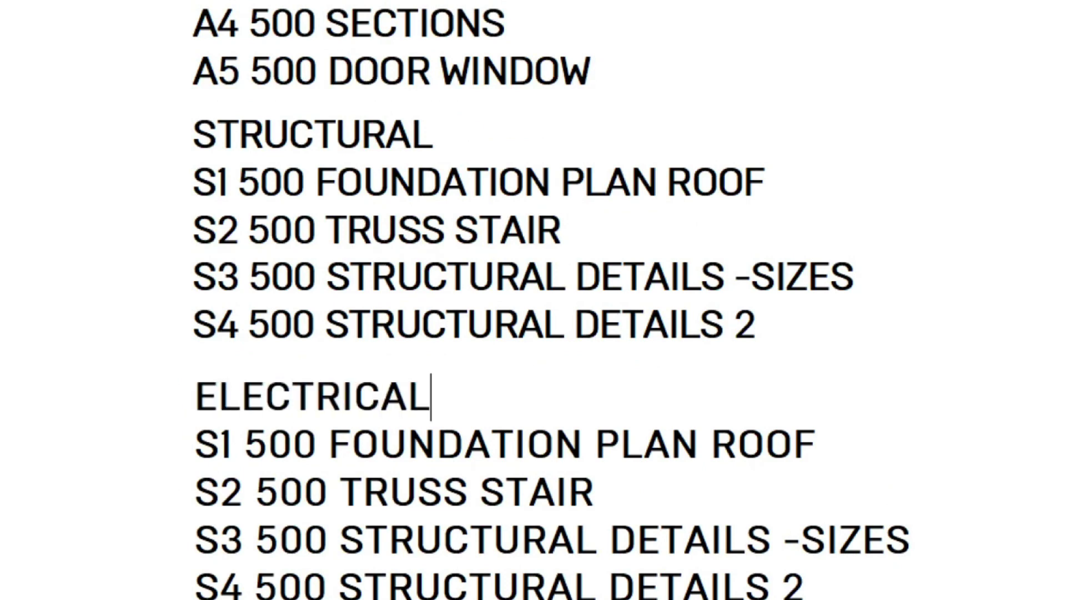
Step: Delete FOUNDATION from the S1 line of the ELECTRICAL list
drag(333, 444, 889, 444)
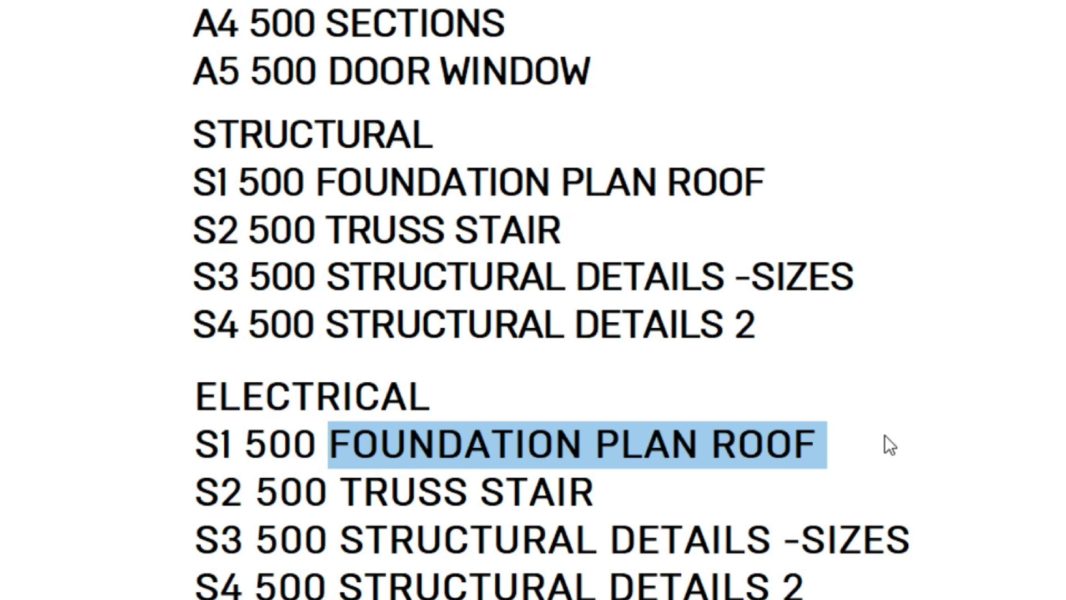
click(722, 453)
double_click(498, 456)
key(Delete)
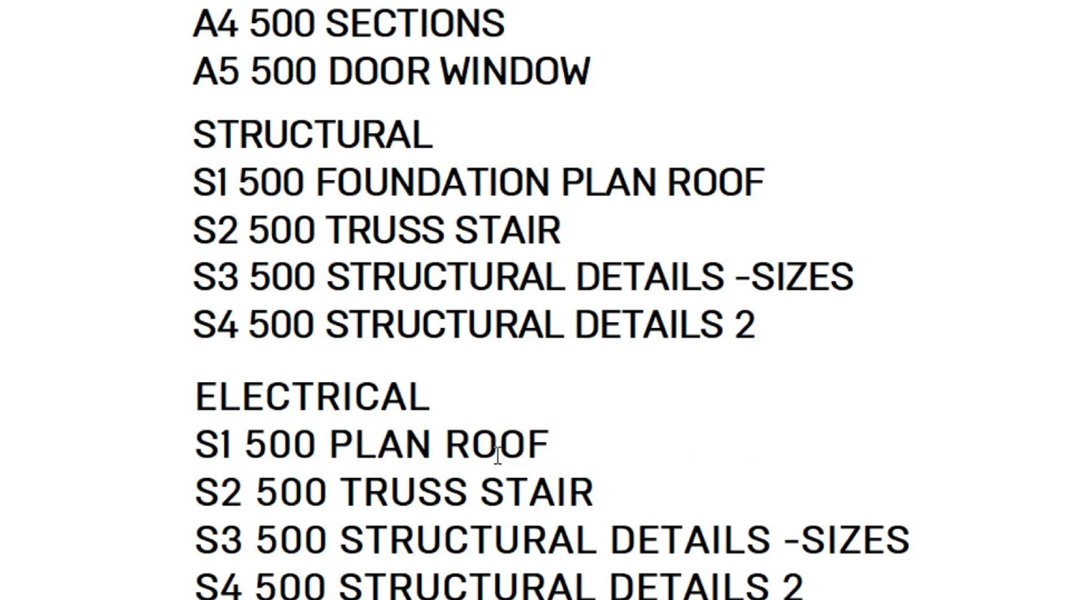
Step: Replace TRUSS STAIR with POWER on the S2 line of the ELECTRICAL list
key(Down)
key(ctrl+shift+Right)
key(ctrl+shift+Right)
key(Delete)
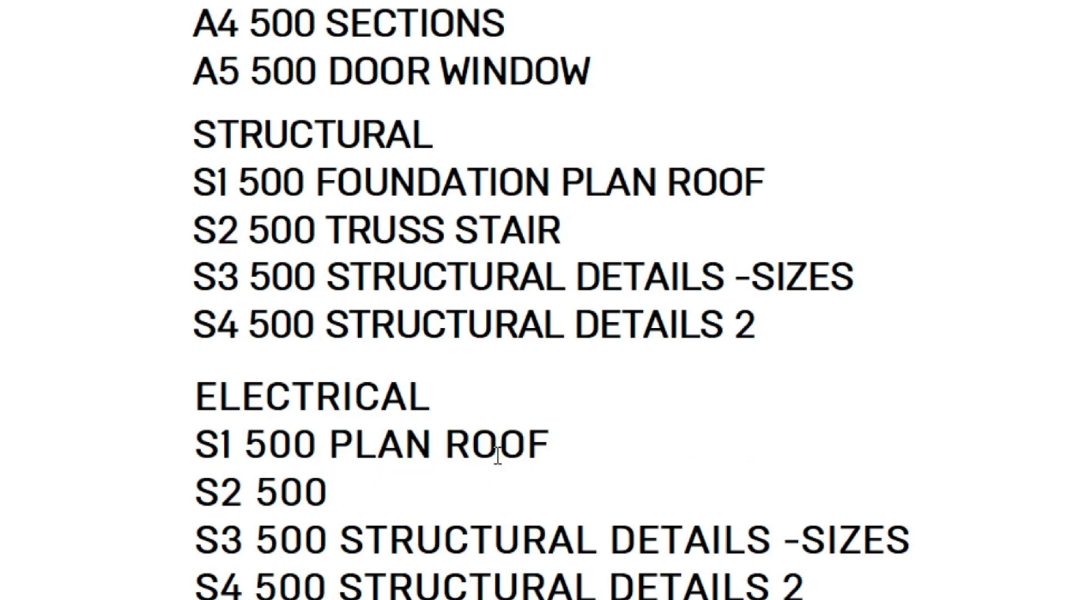
text(POWER &)
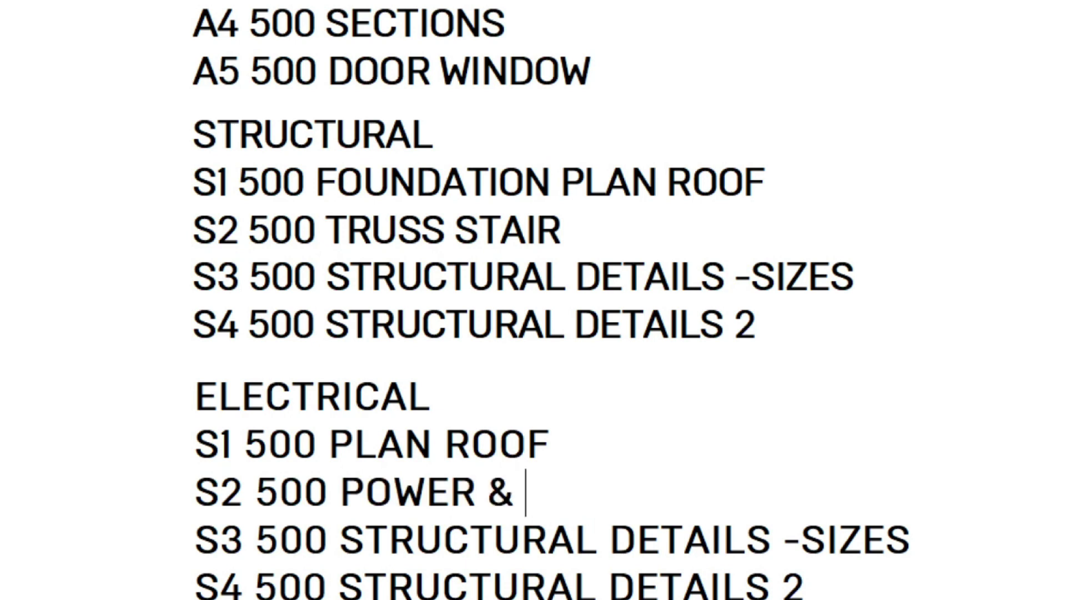
text( LIGHTING)
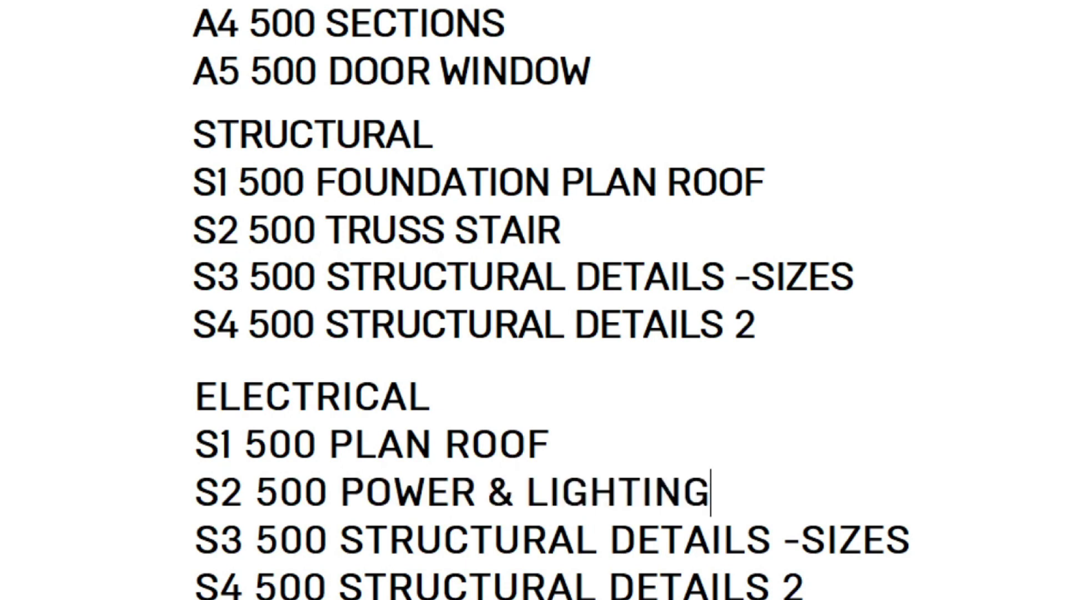
key(ctrl+BackSpace)
key(ctrl+BackSpace)
key(BackSpace)
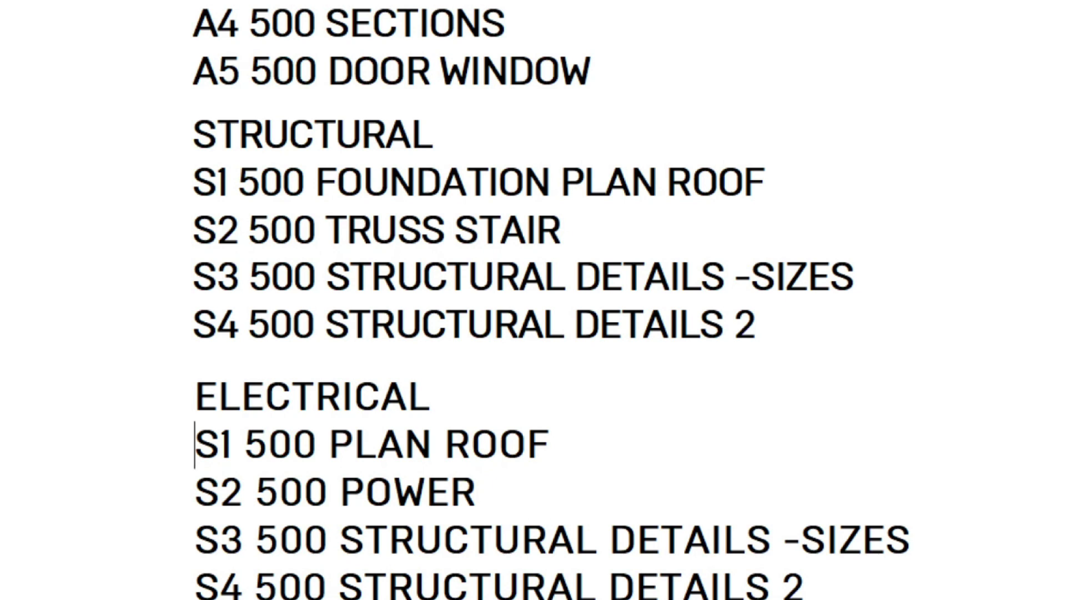
Step: Change the first sheet line of the ELECTRICAL list to E1 500 LIGHT
click(244, 444)
text(LIGHTIN)
key(ctrl+BackSpace)
key(BackSpace)
key(BackSpace)
key(BackSpace)
text(E1)
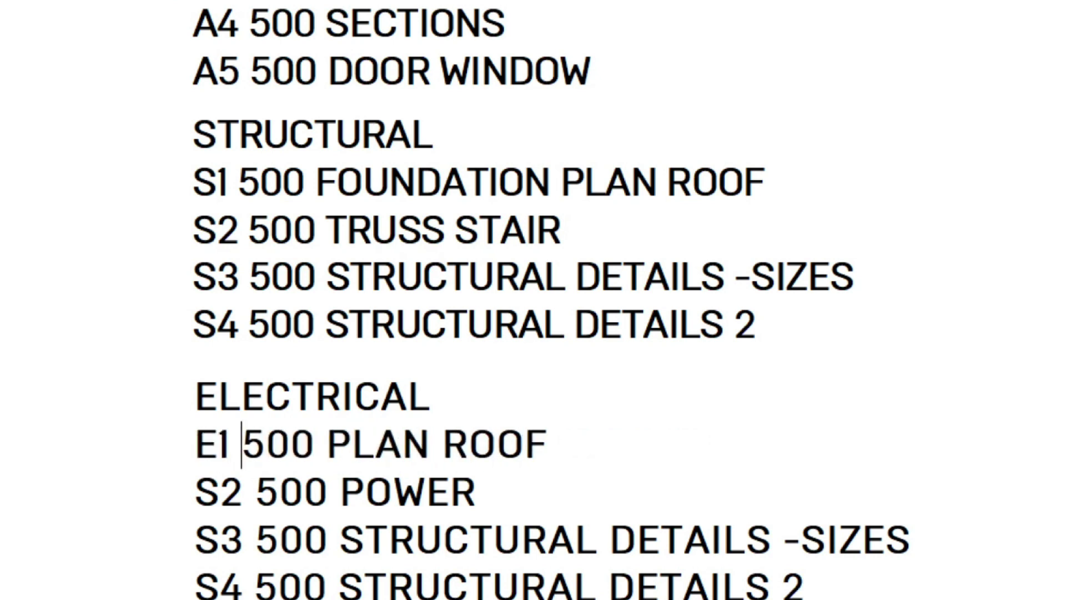
key(ctrl+Delete)
text(500 LIGHT)
key(ctrl+Delete)
key(ctrl+Delete)
Step: Change the sheet prefixes on the second and third ELECTRICAL lines from S to E
click(220, 492)
key(BackSpace)
text(E)
click(218, 540)
key(BackSpace)
text(E)
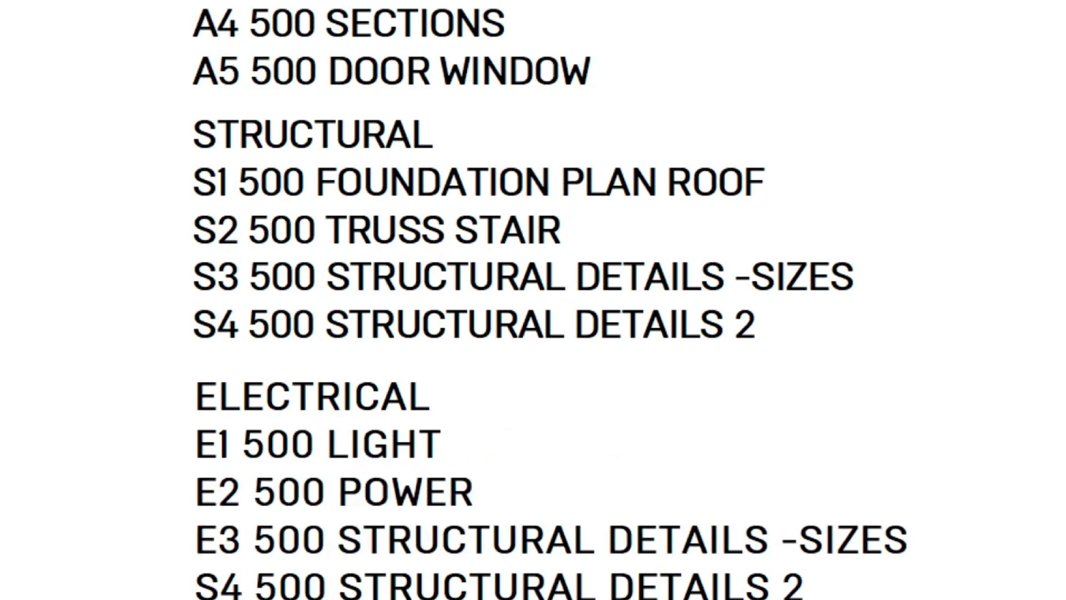
Step: Delete STRUCTURAL from the last two ELECTRICAL lines and change the S4 prefix to E4
click(338, 540)
key(ctrl+Delete)
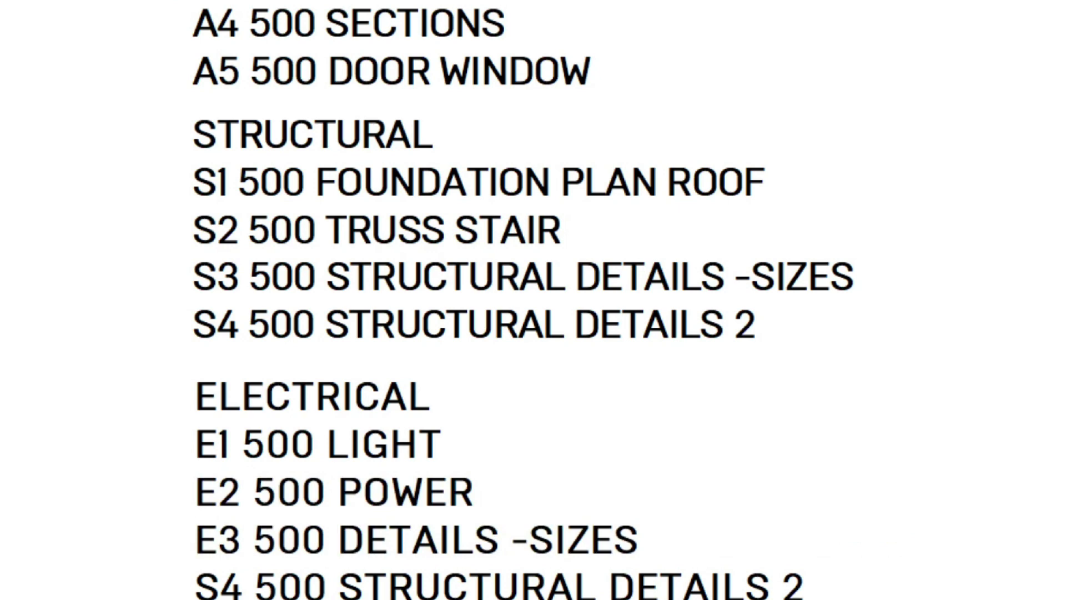
click(338, 586)
key(ctrl+Delete)
click(219, 587)
key(BackSpace)
text(E)
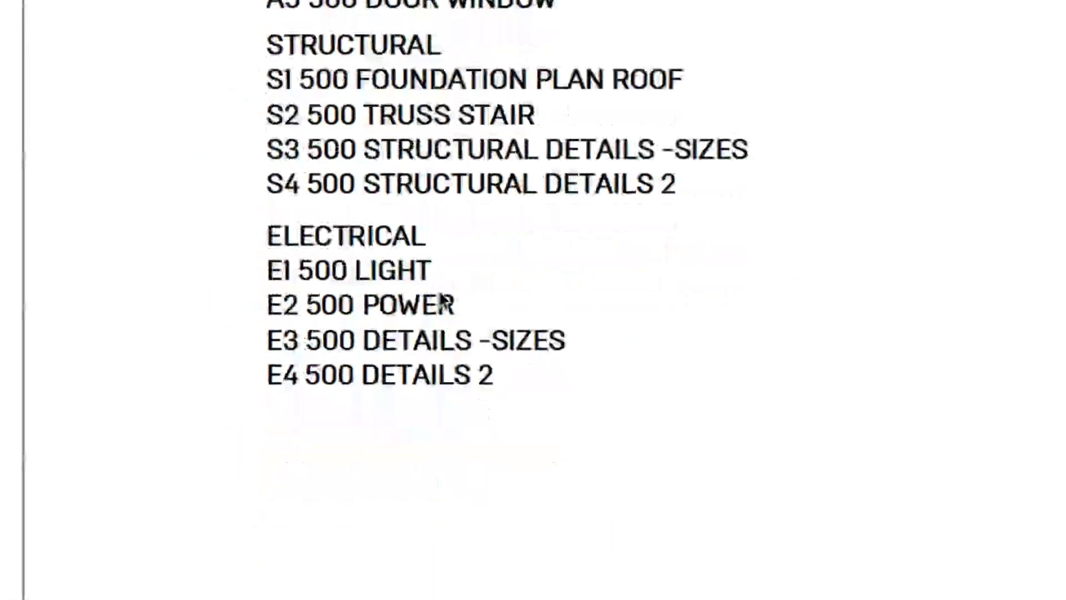
Step: Copy the ELECTRICAL list directly below itself and replace the copy's heading with PLUMBING
click(322, 236)
alt+drag(323, 236, 275, 451)
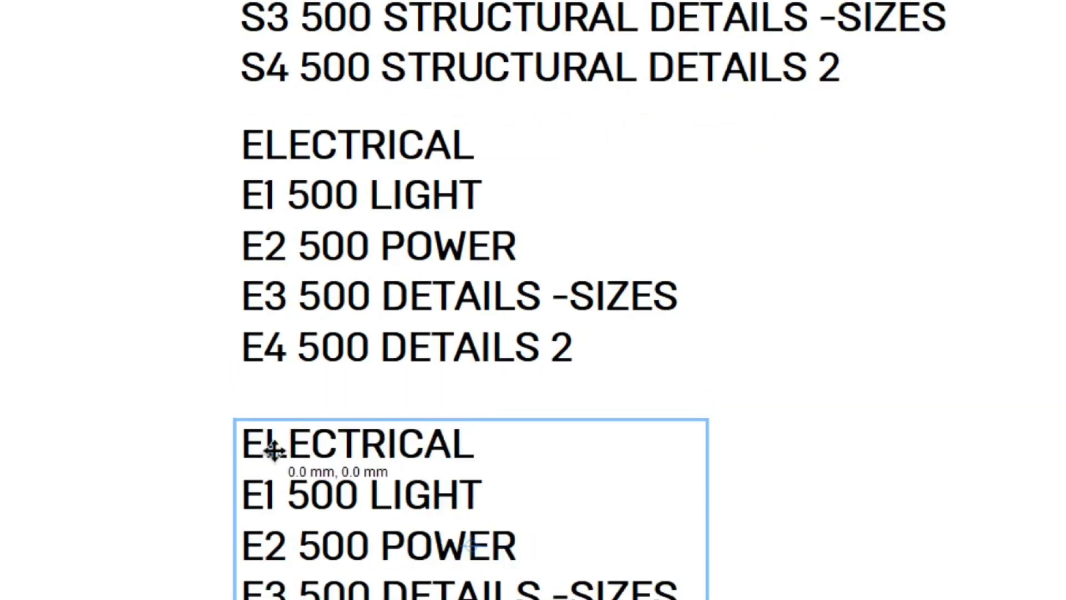
double_click(322, 408)
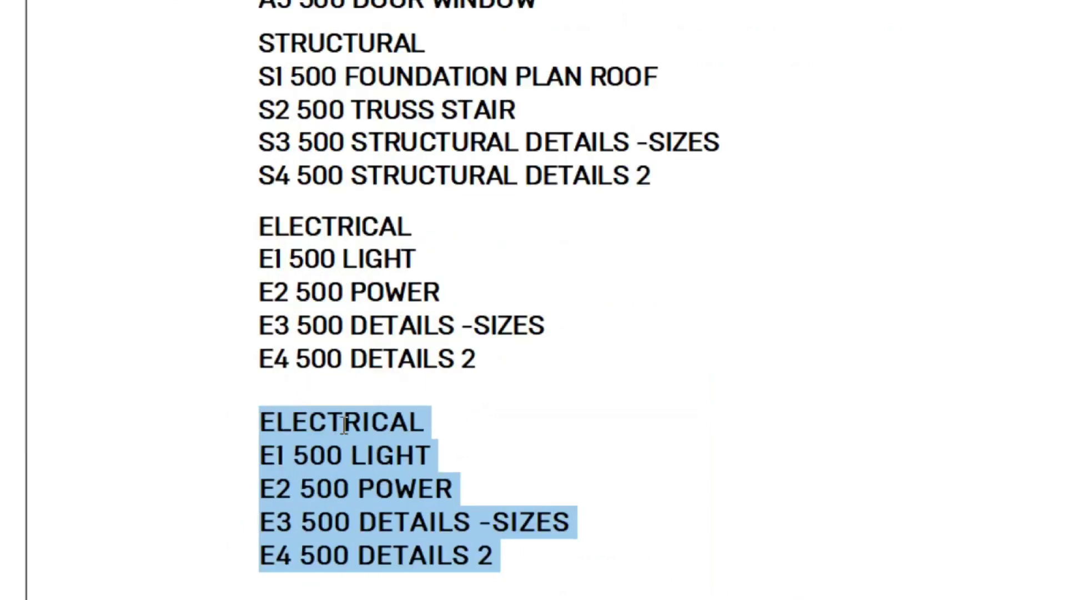
click(344, 426)
double_click(343, 422)
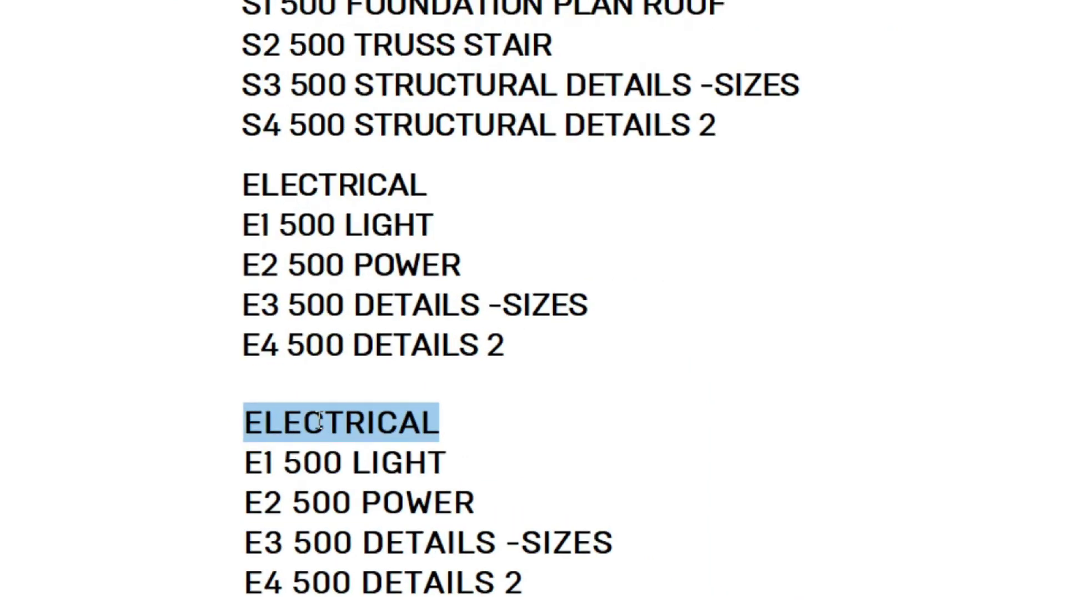
text(PLUMBING)
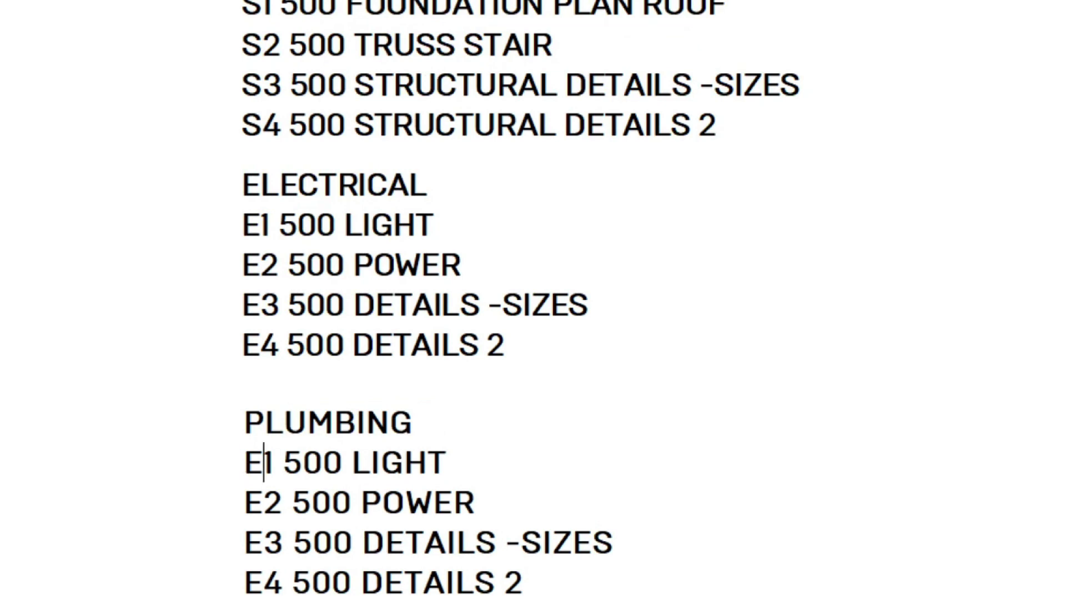
Step: Change the sheet prefixes in the PLUMBING list from E to P on all four lines
click(263, 462)
key(BackSpace)
text(P)
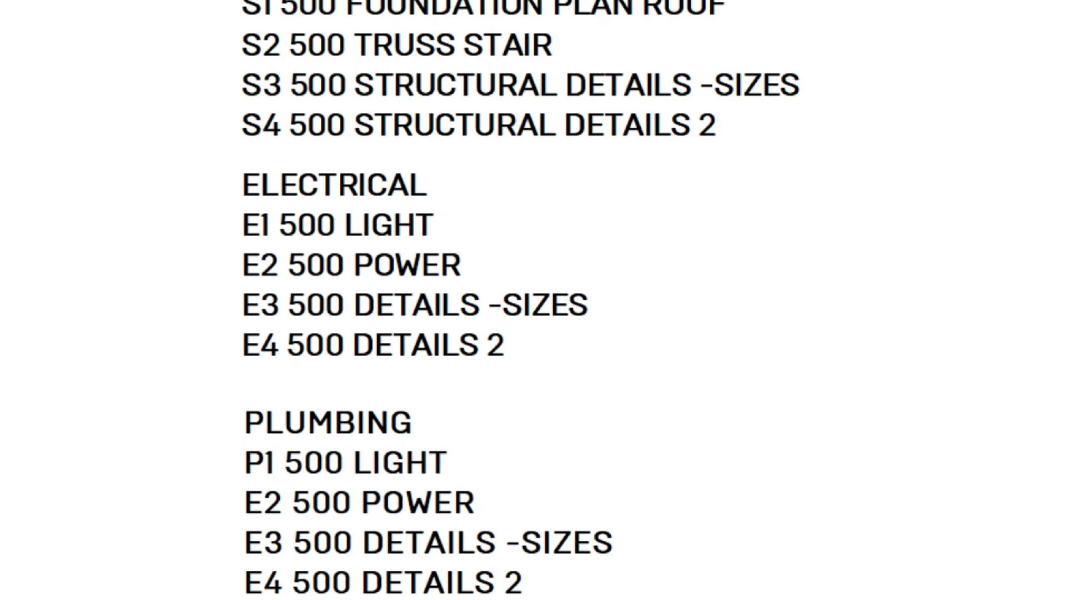
click(263, 502)
key(BackSpace)
text(P)
key(BackSpace)
text(P3)
click(266, 582)
key(BackSpace)
text(P)
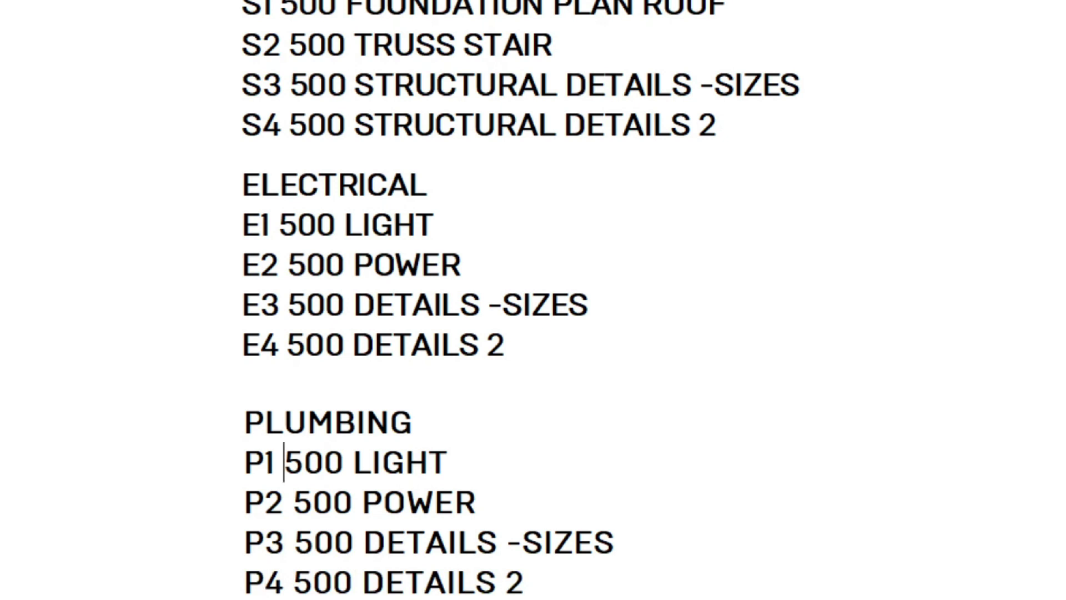
Step: Replace LIGHT with WATER on the P1 line of the PLUMBING list
key(Delete)
key(Delete)
key(Delete)
key(Delete)
key(Delete)
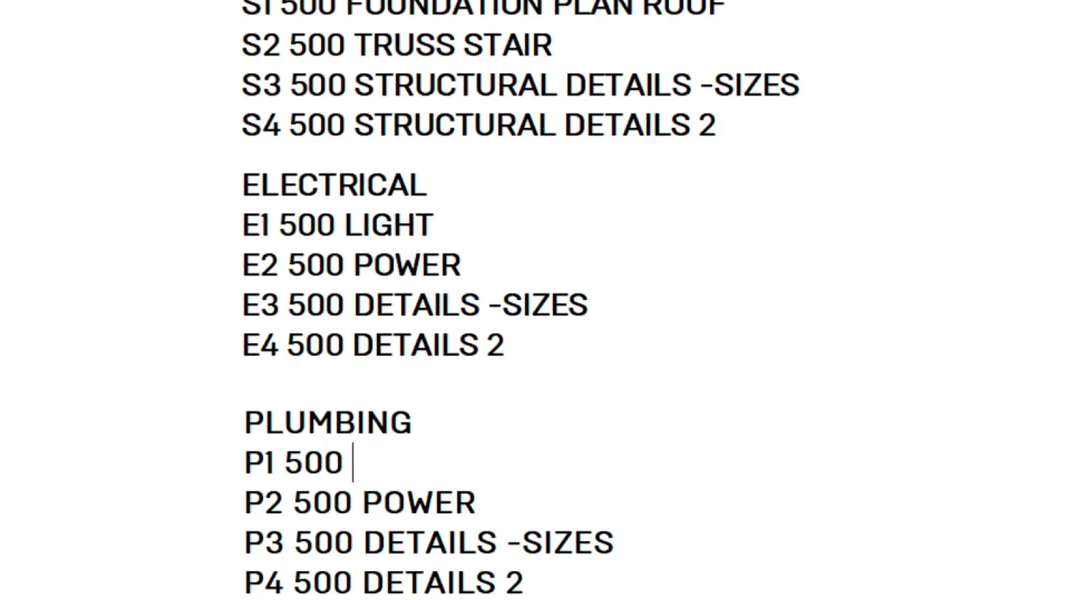
text(S)
key(BackSpace)
text(S)
text(D)
key(BackSpace)
text(D)
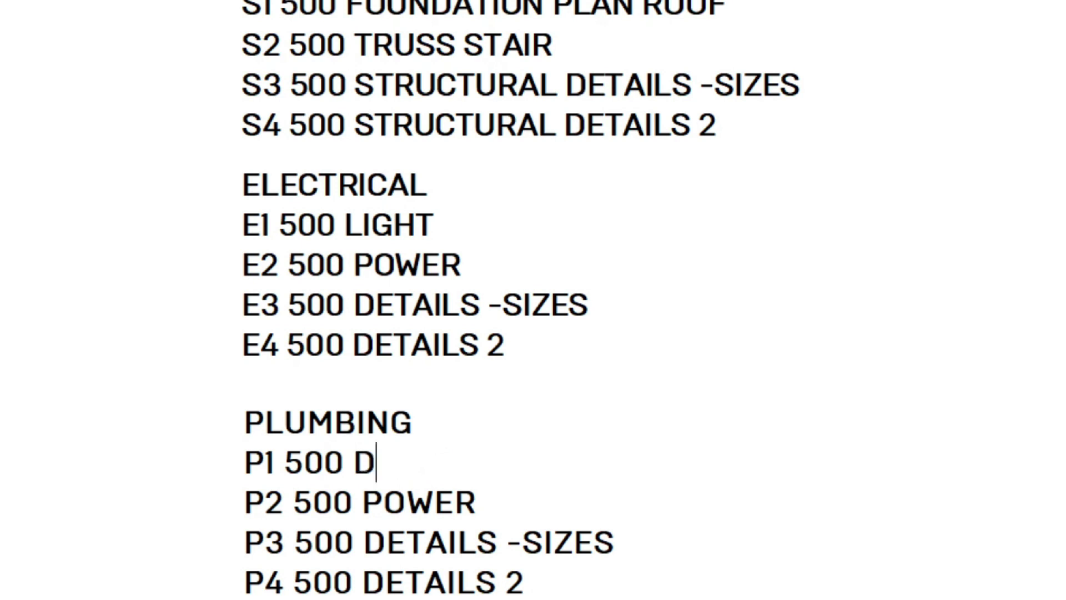
key(BackSpace)
text(WATER)
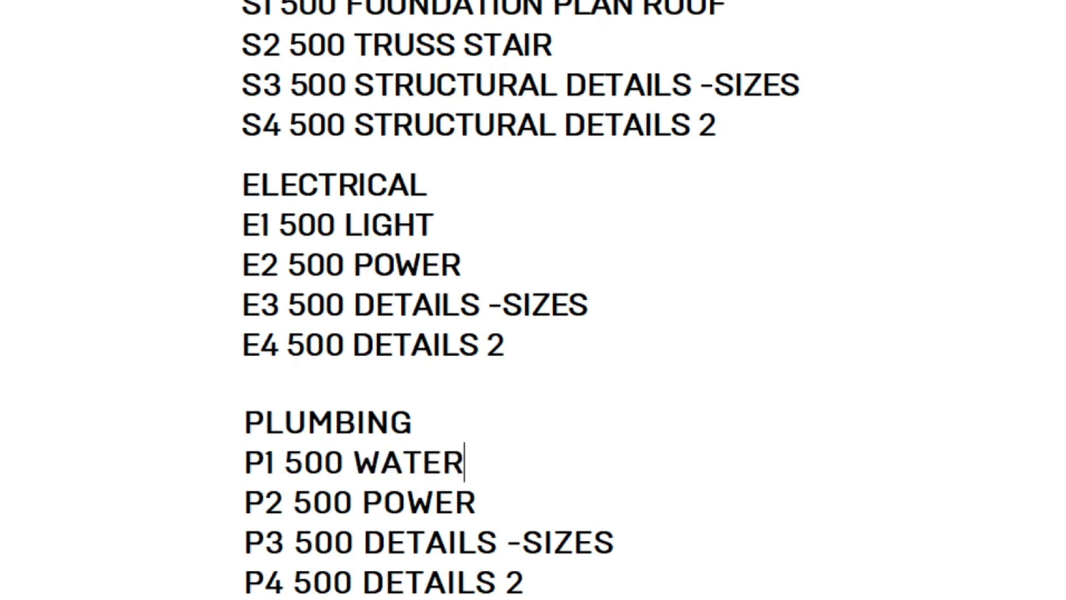
Step: Replace POWER with SEWER on the P2 line of the PLUMBING list
click(455, 502)
key(BackSpace)
key(BackSpace)
key(BackSpace)
key(BackSpace)
text(SEWER)
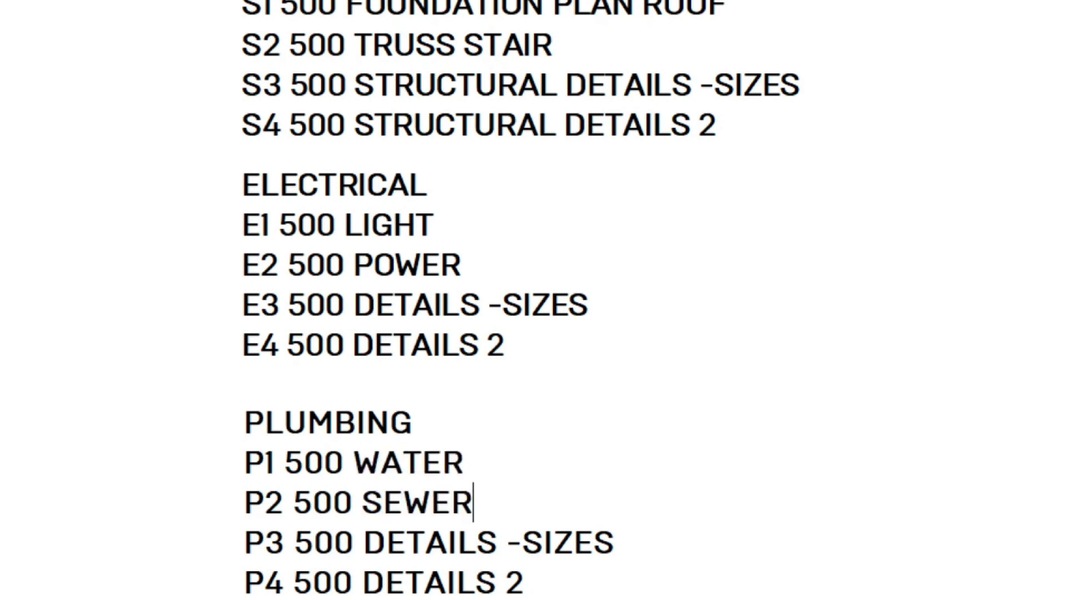
key(Escape)
Step: Draw a vertical line along the left side of the lists, from the ARCHITECTURAL heading to just below the last PLUMBING line
scroll(316, 421, down, 5)
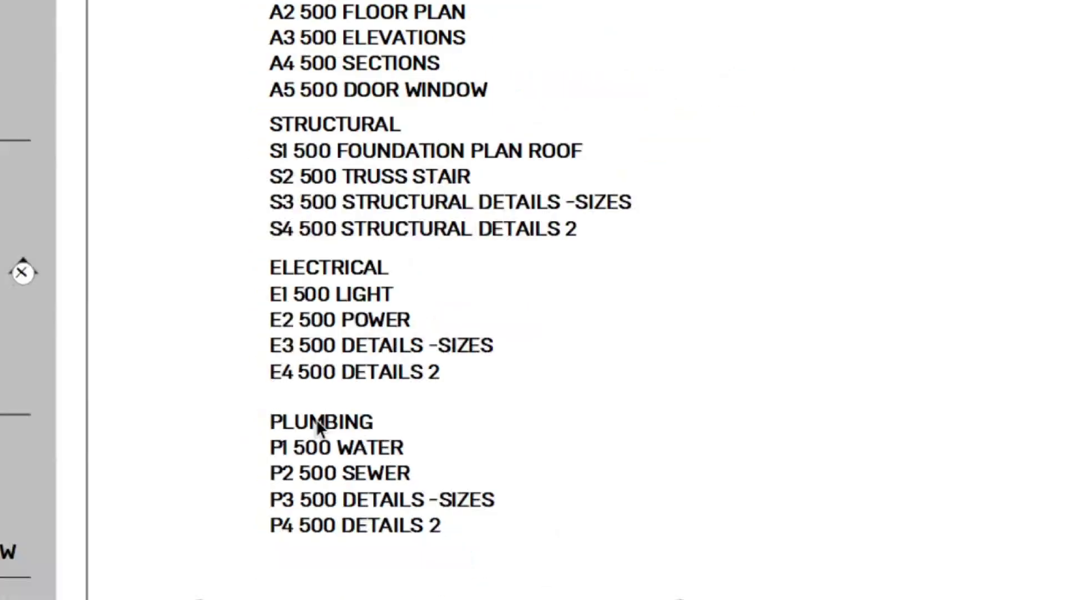
scroll(317, 421, up, 1)
key(l)
click(265, 67)
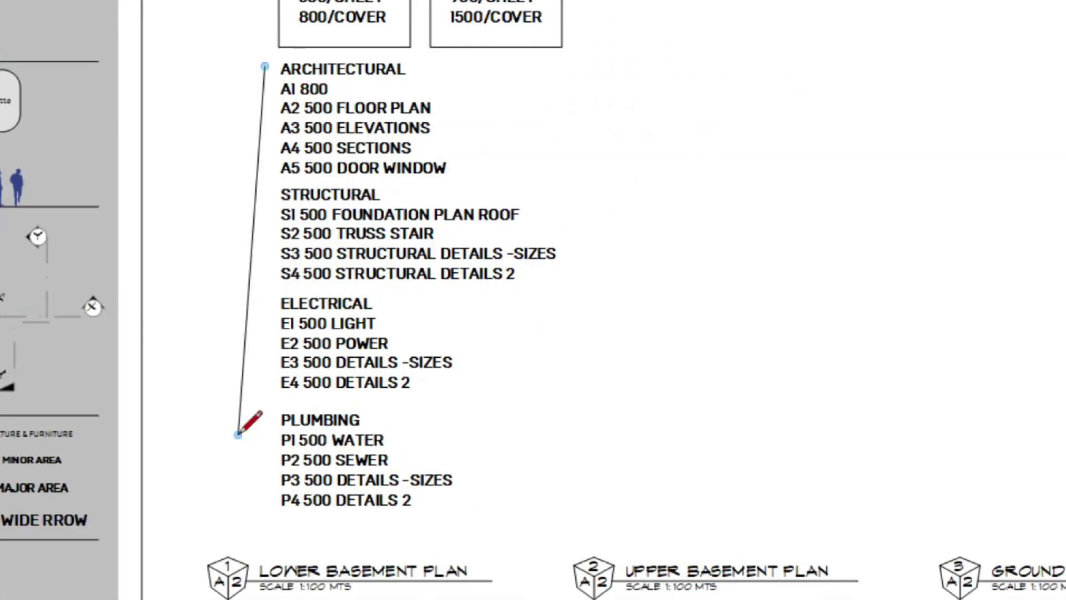
click(264, 524)
Step: Add a two-line text reading 8800 and BLUEPRINT to the left of the vertical line, beside the STRUCTURAL list
scroll(226, 256, up, 2)
key(t)
click(190, 264)
text(8800)
key(Return)
text(BLKU)
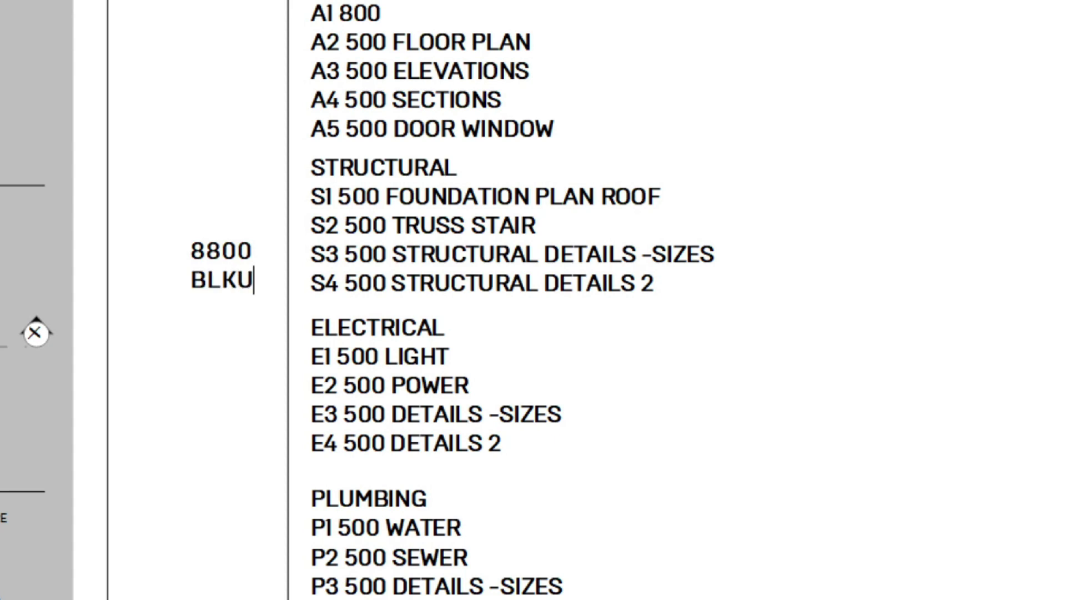
text(UEPRINT)
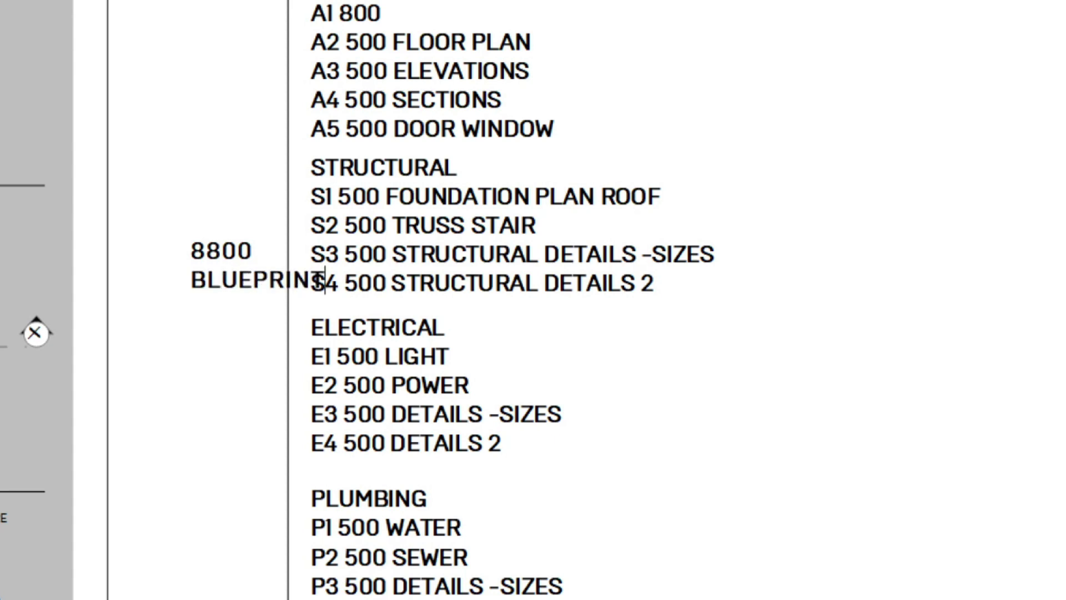
Step: Move the 8800 BLUEPRINT text down and to the left, clear of the vertical line and beside the ELECTRICAL list
scroll(198, 255, up, 1)
click(231, 231)
mouse_move(231, 231)
mouse_down()
mouse_move(188, 350)
mouse_move(169, 344)
mouse_up()
scroll(173, 347, down, 1)
scroll(207, 302, down, 1)
middle_drag(378, 176, 331, 226)
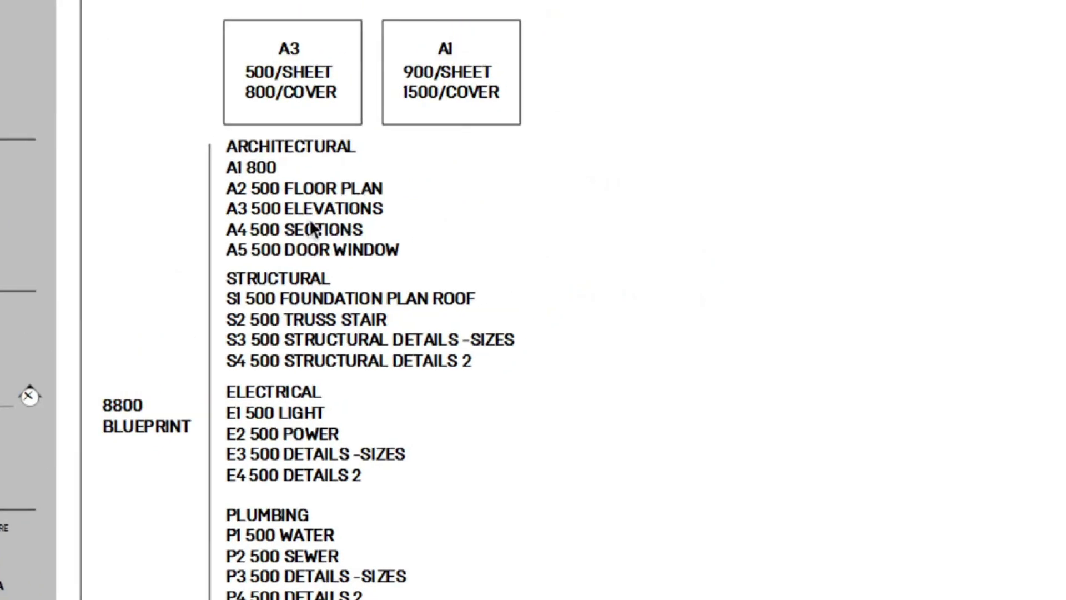
scroll(400, 200, up, 4)
scroll(196, 160, up, 4)
middle_drag(299, 169, 290, 209)
scroll(291, 209, up, 1)
key(r)
drag(86, 131, 429, 233)
key(space)
scroll(349, 198, down, 4)
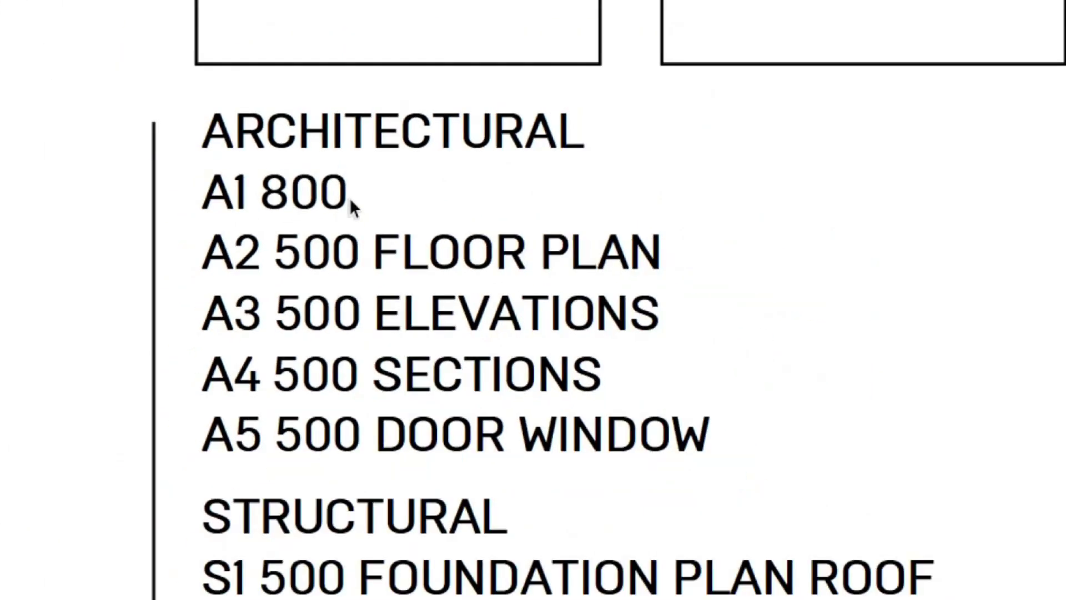
Step: Copy the 8800 BLUEPRINT text to the space right of the ARCHITECTURAL list, beside the A1 800 line
click(122, 527)
drag(145, 509, 567, 184)
double_click(566, 183)
scroll(357, 185, up, 3)
Step: Replace the copied 8800 BLUEPRINT text with three lines reading PERSPECTIVE, VICINITY and SDP
double_click(737, 195)
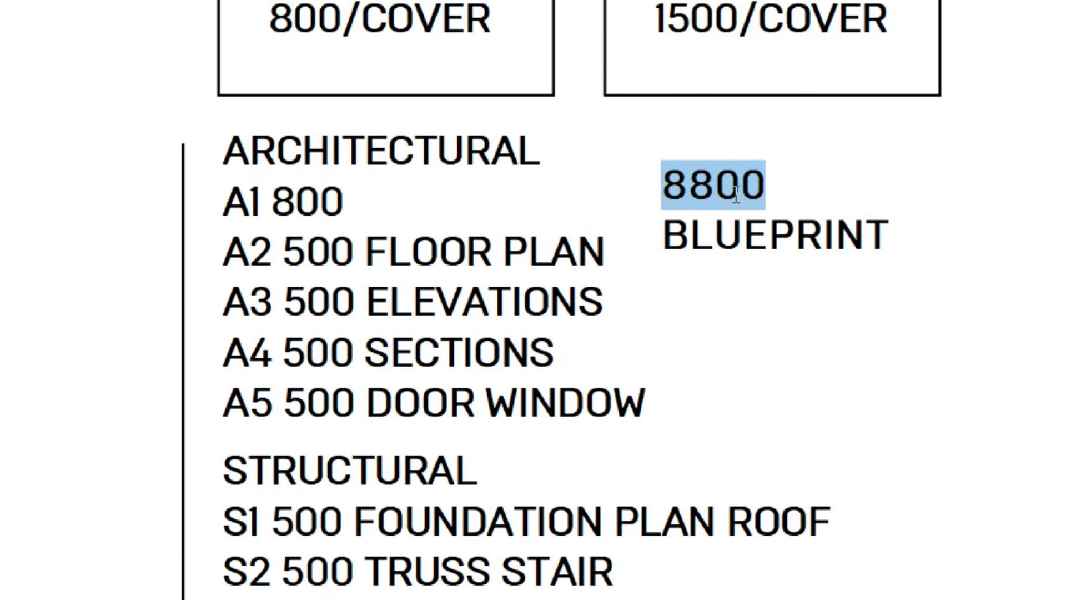
key(ctrl+a)
text(3D MODE)
key(ctrl+a)
text(PERSPECIT)
key(BackSpace)
key(BackSpace)
text(TIVE)
key(Return)
text(CI)
key(BackSpace)
key(BackSpace)
text(VIC)
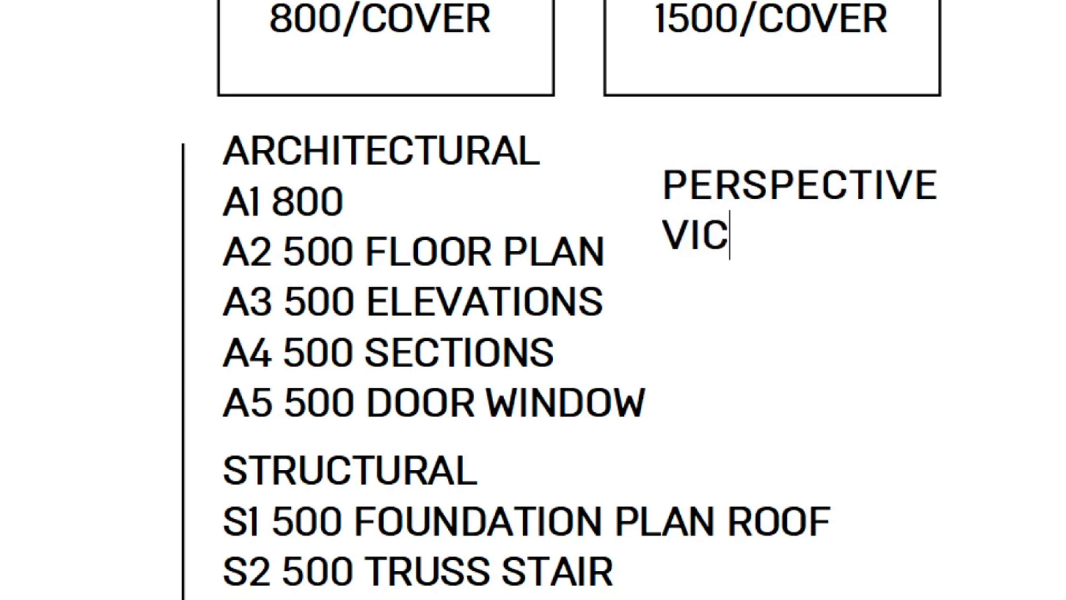
text(INITY)
key(Return)
text(SDP)
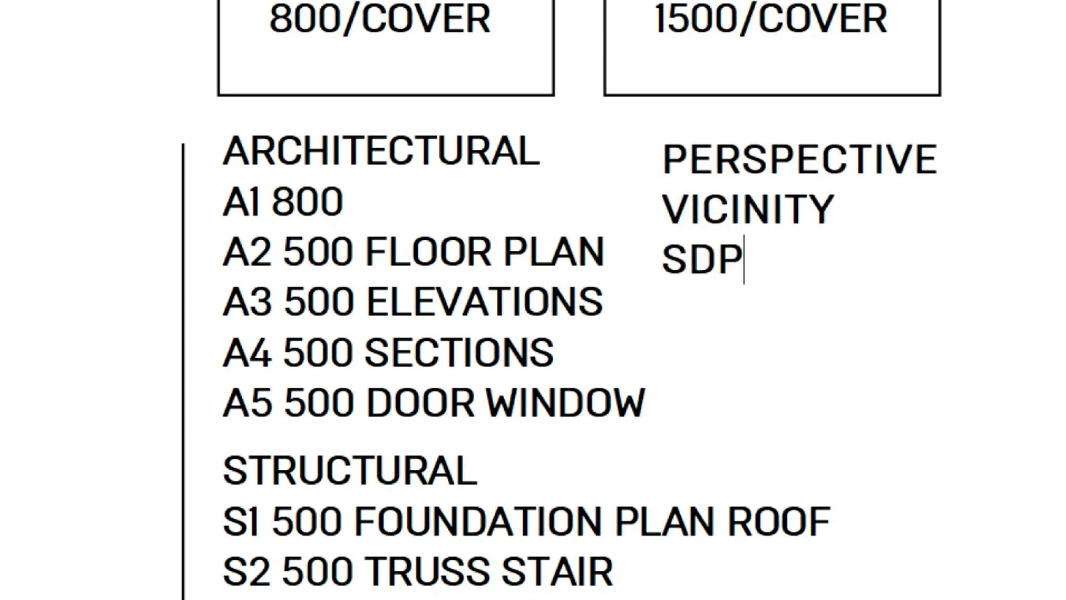
click(701, 133)
Step: Draw a two-segment bracket opening from beside the A1 800 line to the PERSPECTIVE and SDP lines
scroll(704, 130, up, 3)
key(l)
click(637, 136)
click(492, 219)
click(636, 323)
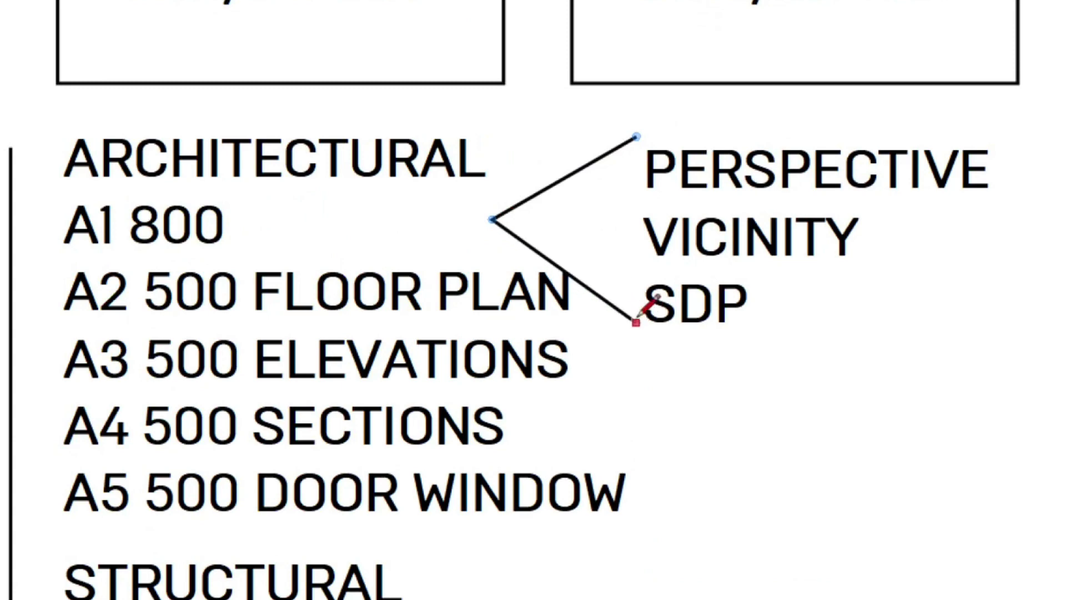
key(space)
scroll(624, 174, down, 1)
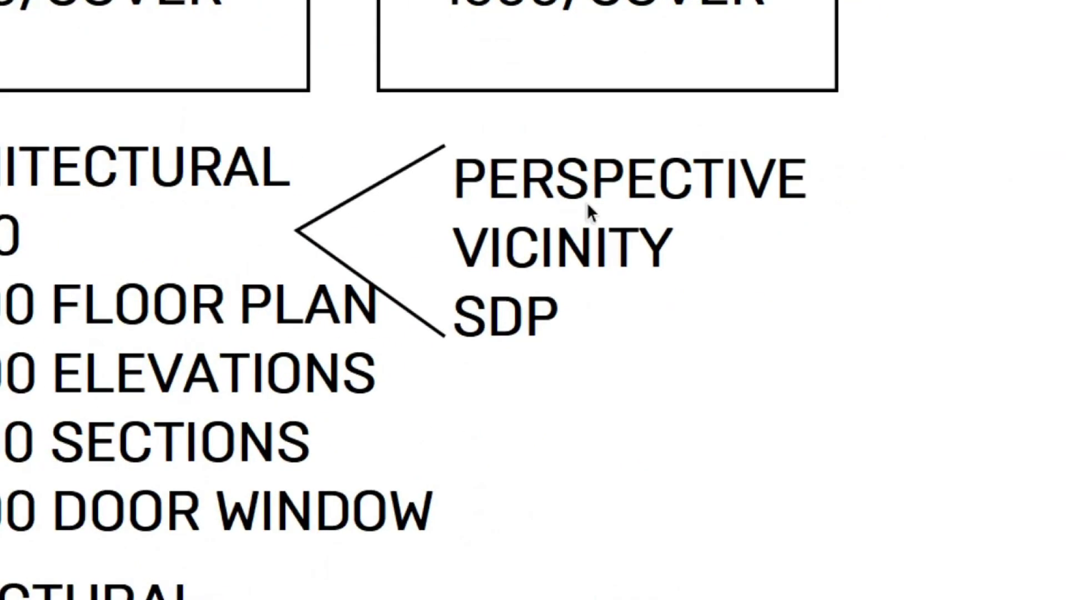
Step: Nudge the PERSPECTIVE, VICINITY, SDP text up, and shift it together with the bracket slightly right, away from the ARCHITECTURAL list
click(748, 187)
key(Up)
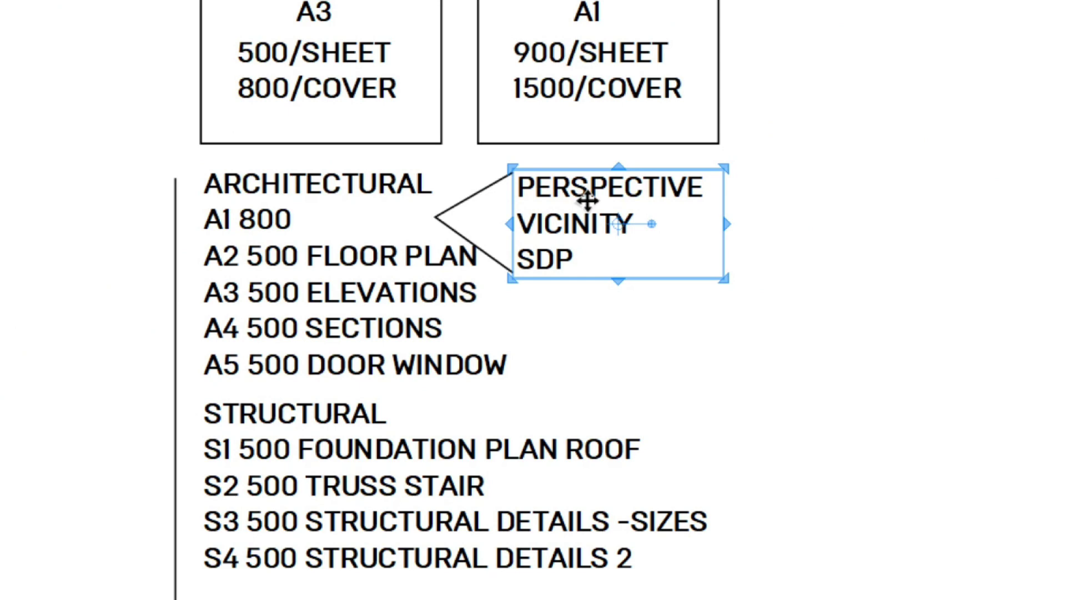
scroll(578, 223, down, 2)
click(551, 261)
scroll(602, 207, up, 2)
click(545, 195)
shift+click(472, 208)
drag(574, 195, 600, 207)
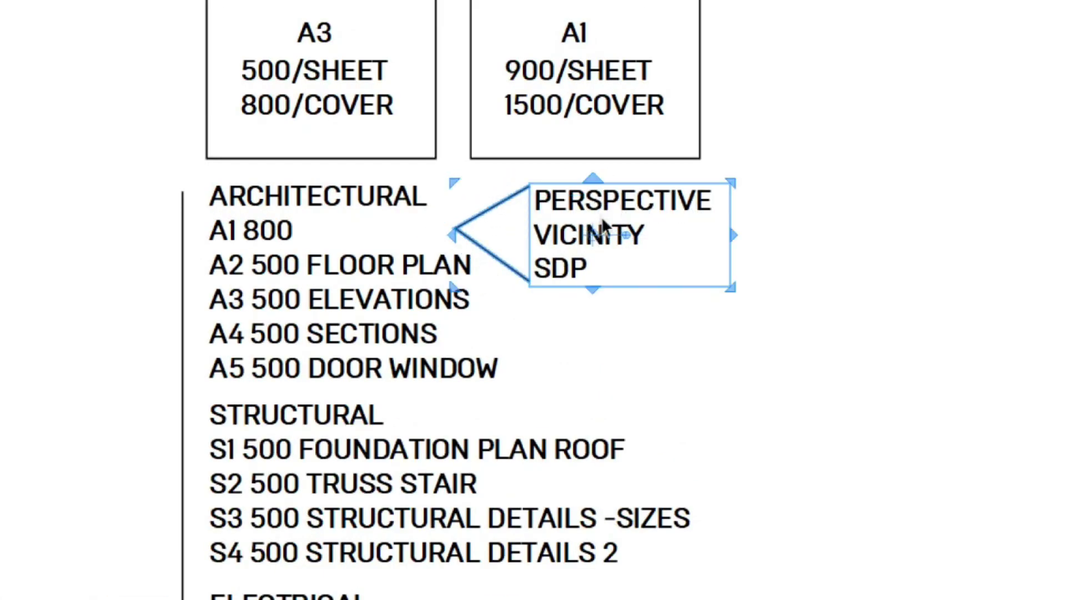
key(Escape)
Step: Switch to the SketchUp house model and examine its roof, balcony and street facade from several angles
scroll(561, 228, up, 3)
scroll(551, 230, down, 5)
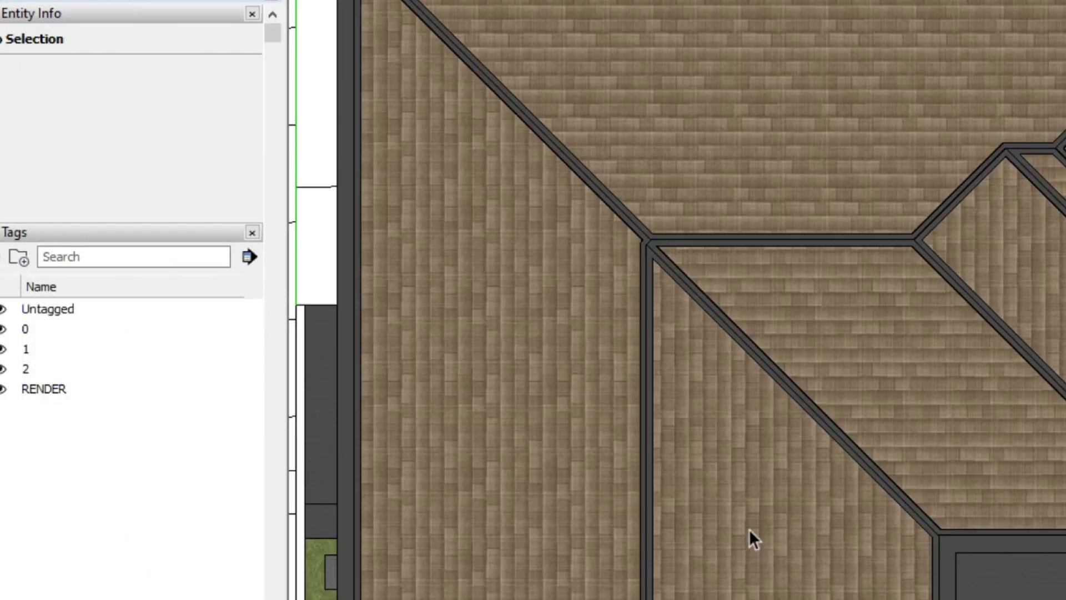
scroll(538, 275, down, 2)
mouse_move(421, 150)
middle_down()
mouse_move(500, 144)
mouse_move(419, 27)
middle_up()
scroll(778, 298, down, 7)
middle_drag(653, 285, 566, 143)
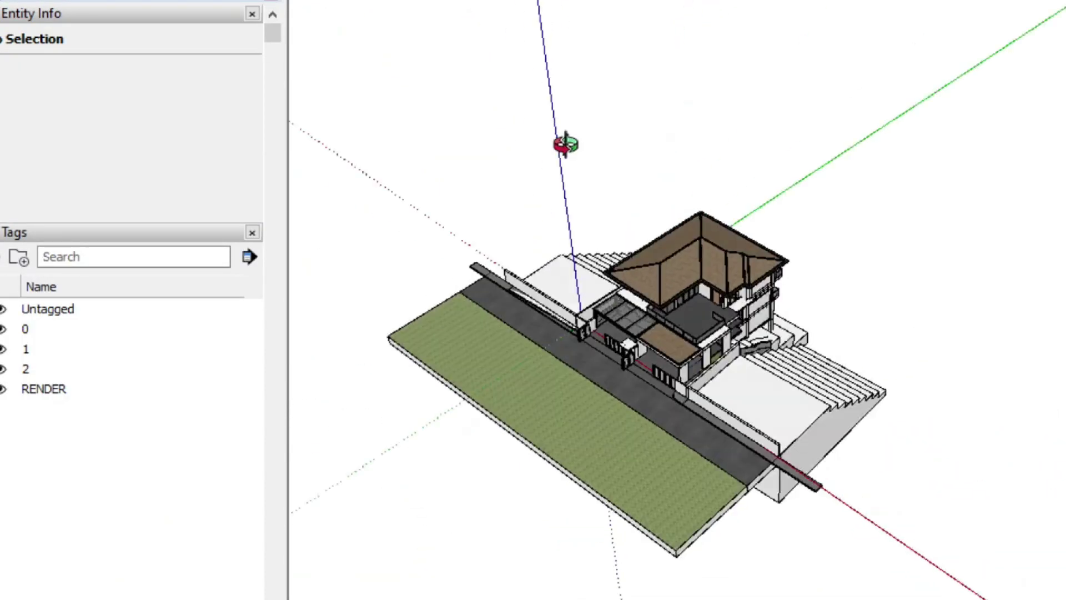
scroll(708, 300, up, 5)
middle_drag(761, 284, 819, 211)
scroll(812, 244, up, 4)
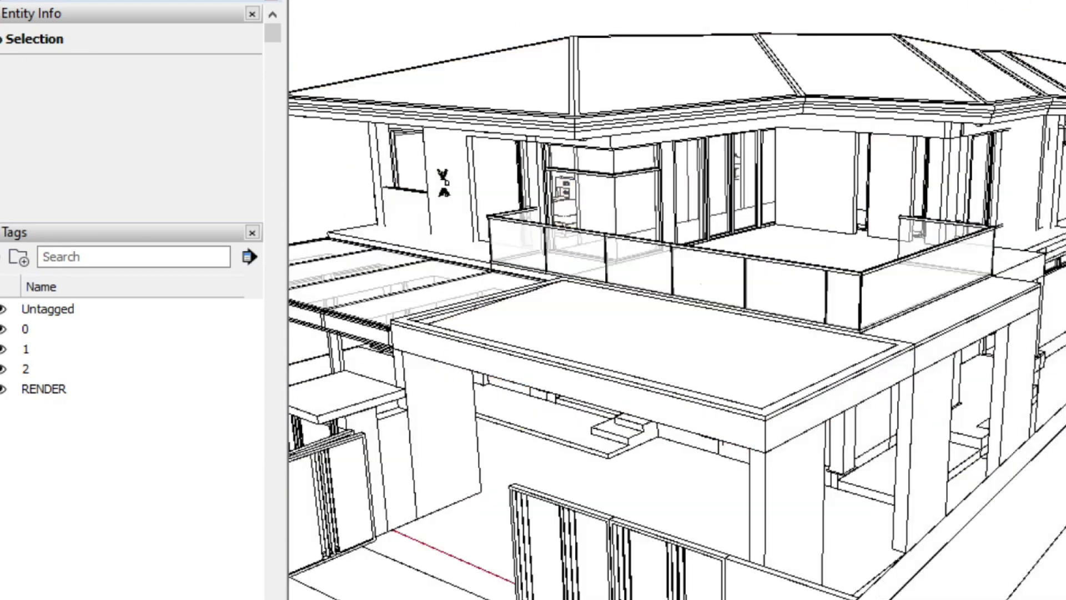
scroll(716, 256, down, 1)
middle_drag(718, 258, 778, 220)
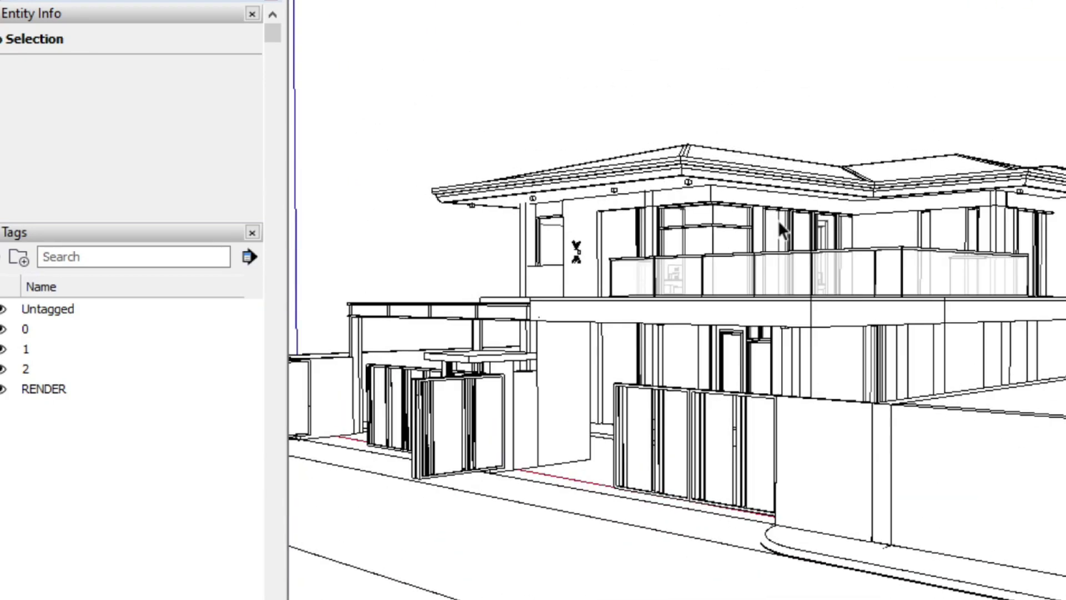
Step: Switch back to the LayOut sheet and move the entire price list to the right to free space on its left
key(alt+Tab)
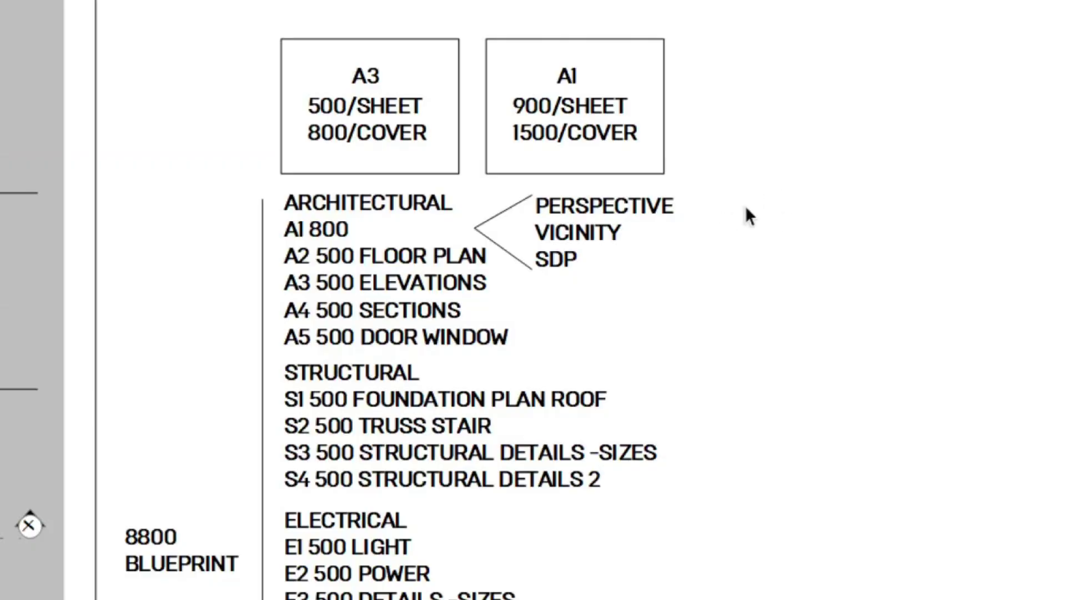
scroll(746, 207, down, 5)
middle_drag(746, 207, 638, 167)
middle_drag(505, 238, 481, 317)
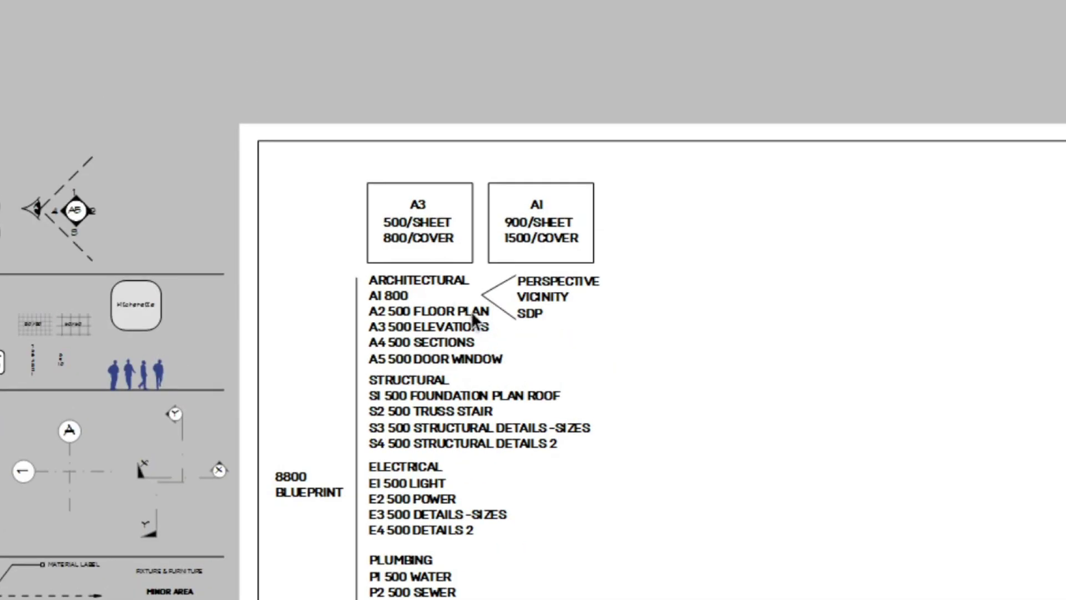
scroll(479, 321, up, 2)
click(285, 514)
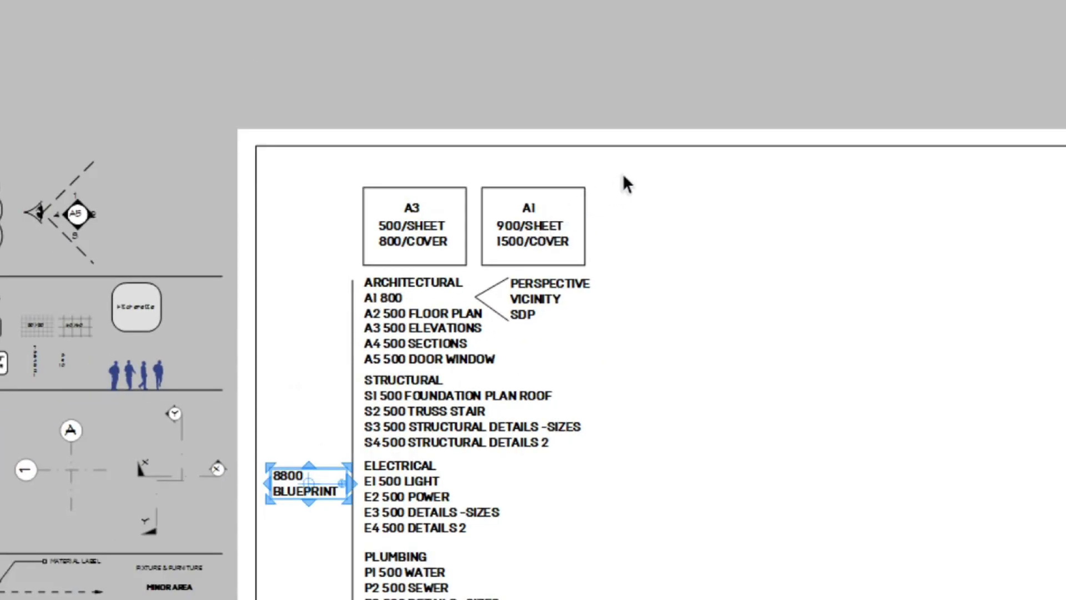
key(ctrl+a)
drag(403, 306, 703, 301)
key(Escape)
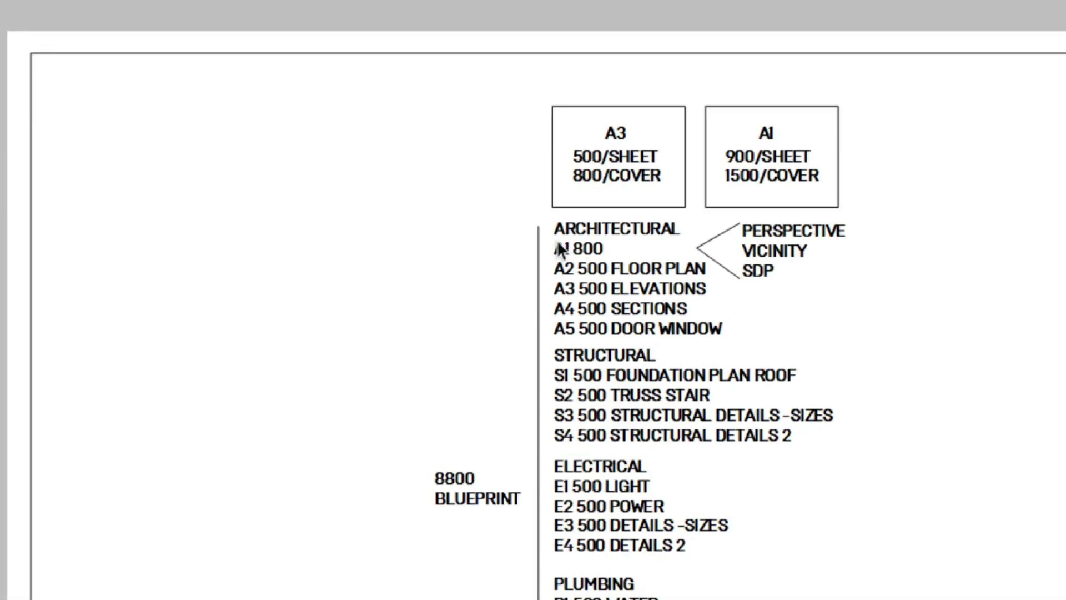
Step: Raise the vertical line beside the lists so it starts slightly above the ARCHITECTURAL heading
click(521, 220)
scroll(531, 219, up, 1)
drag(521, 214, 522, 178)
scroll(523, 179, down, 6)
drag(766, 117, 502, 461)
key(Escape)
scroll(522, 269, up, 1)
click(469, 350)
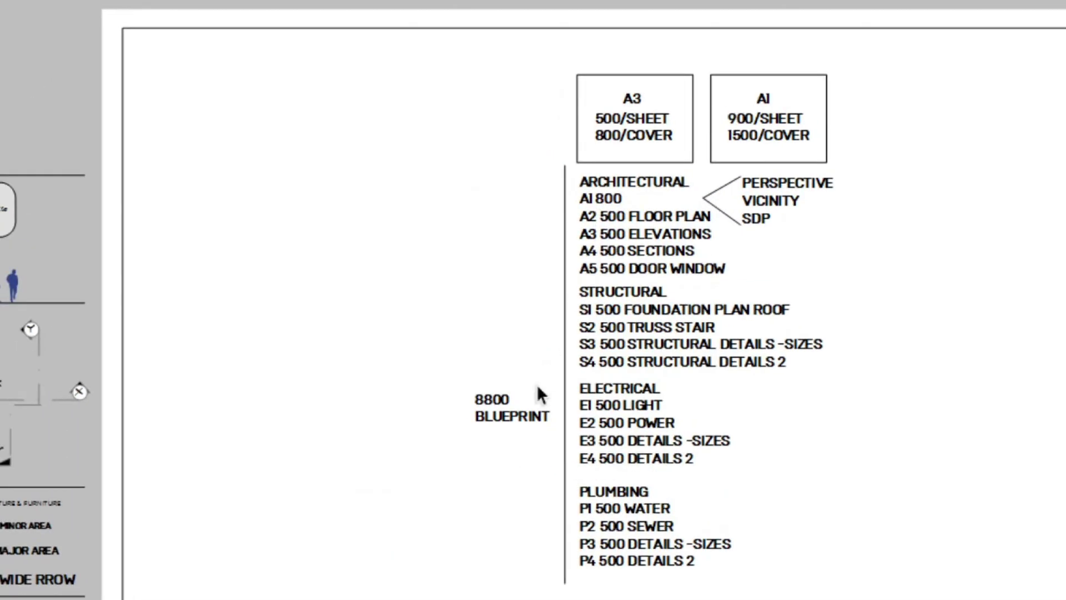
Step: Copy the 8800 BLUEPRINT text to the sheet's far left and change the copy to ARCHITECTURAL VISUALIZATION on two lines
ctrl+drag(481, 401, 167, 400)
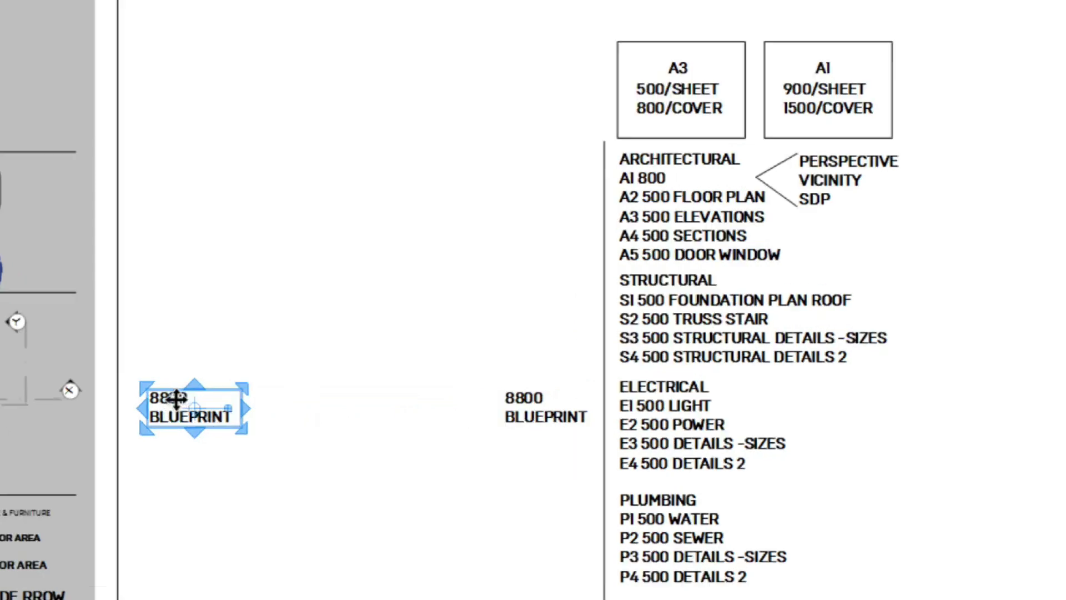
double_click(176, 399)
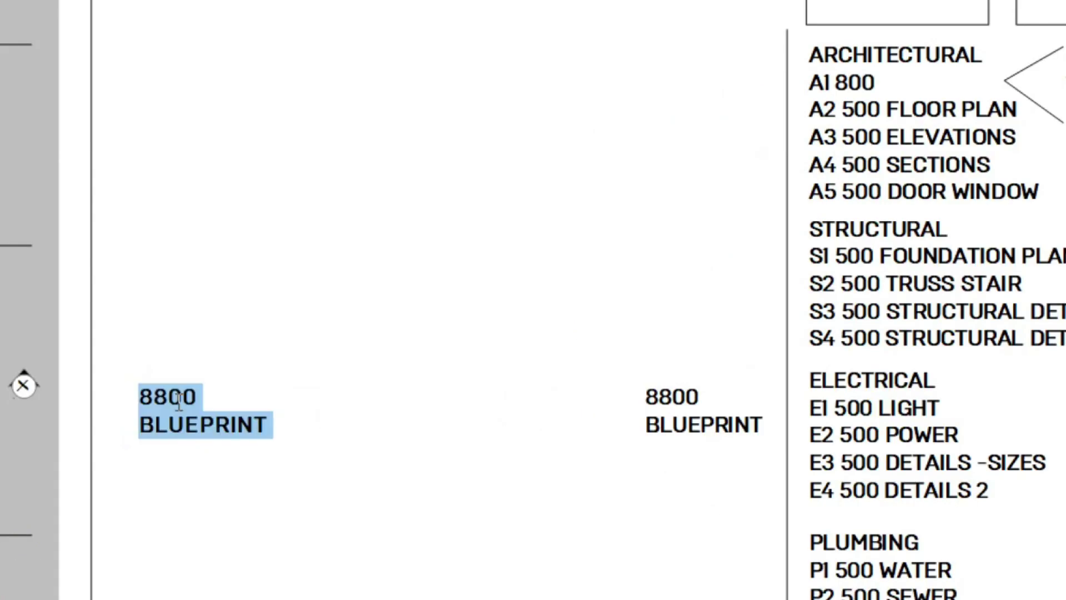
text(ARCHITECTURAL)
key(Return)
text(VISUALIZA)
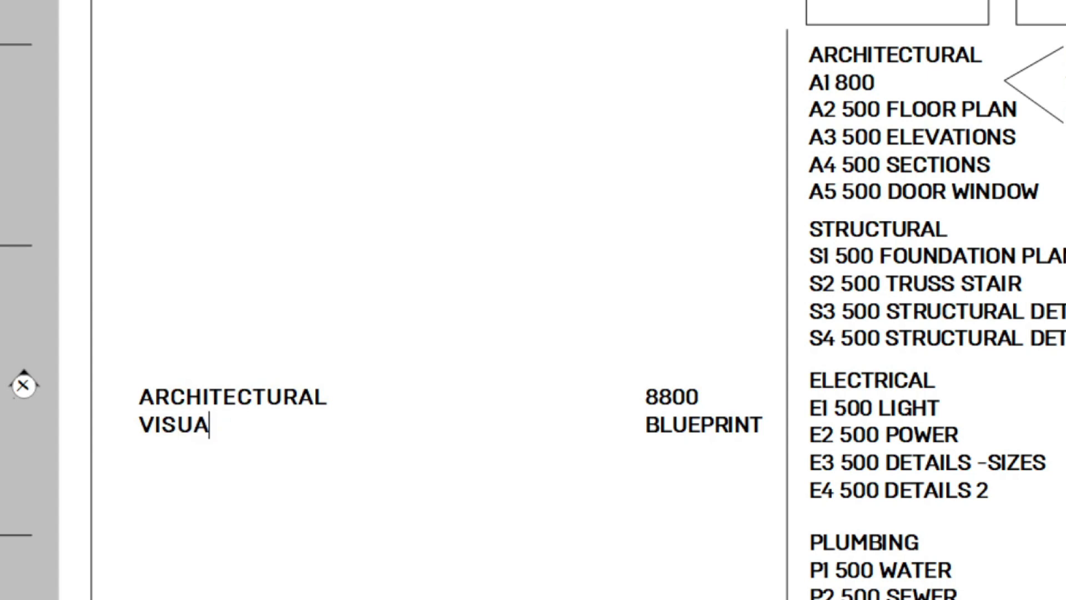
text(TION)
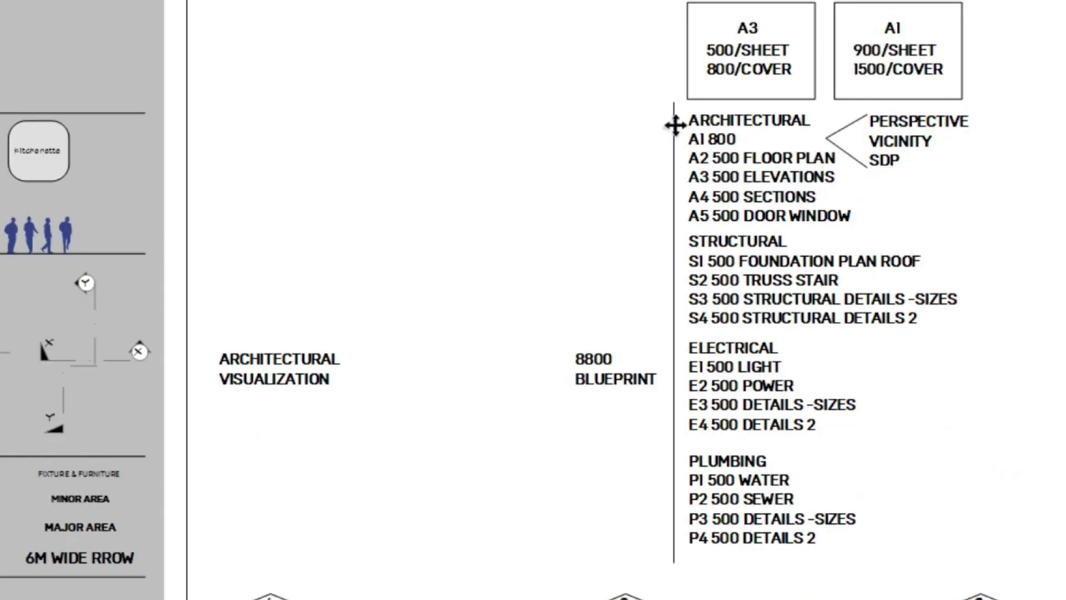
Step: Copy the vertical line and the ARCHITECTURAL list into the space between the ARCHITECTURAL VISUALIZATION and BLUEPRINT texts
click(674, 125)
scroll(685, 146, up, 1)
shift+click(708, 127)
ctrl+drag(719, 126, 381, 126)
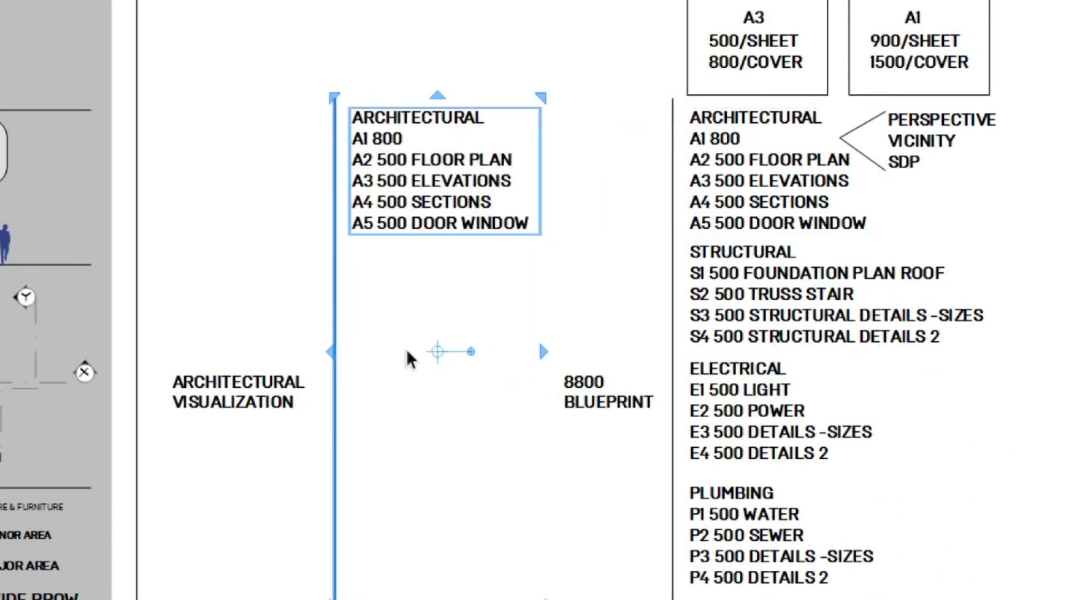
click(253, 495)
Step: Copy the STRUCTURAL, ELECTRICAL and PLUMBING lists to the left, below the copied ARCHITECTURAL list
click(727, 269)
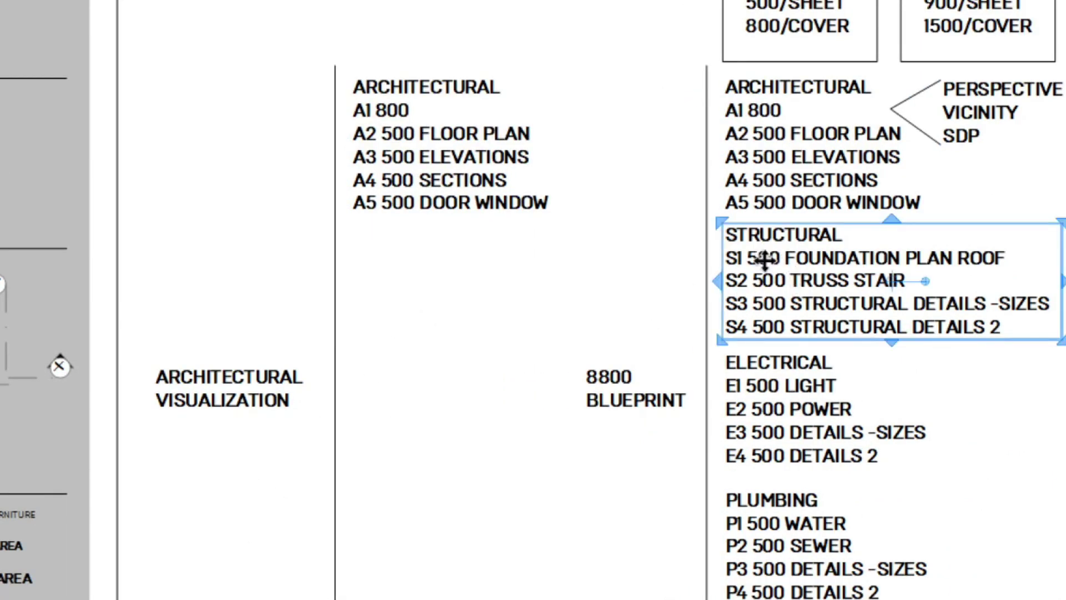
shift+click(769, 431)
shift+click(813, 546)
drag(818, 273, 442, 284)
key(Escape)
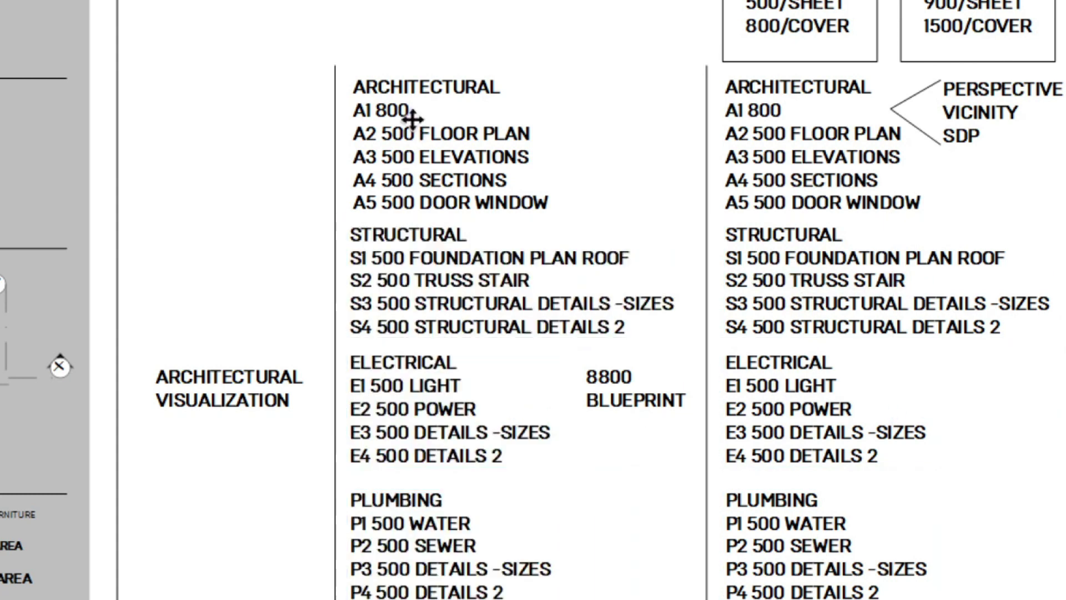
Step: Replace the copied ARCHITECTURAL list with two lines reading PROJECT REQUIREMENTS and SITE VISIT
double_click(412, 118)
text(FLO)
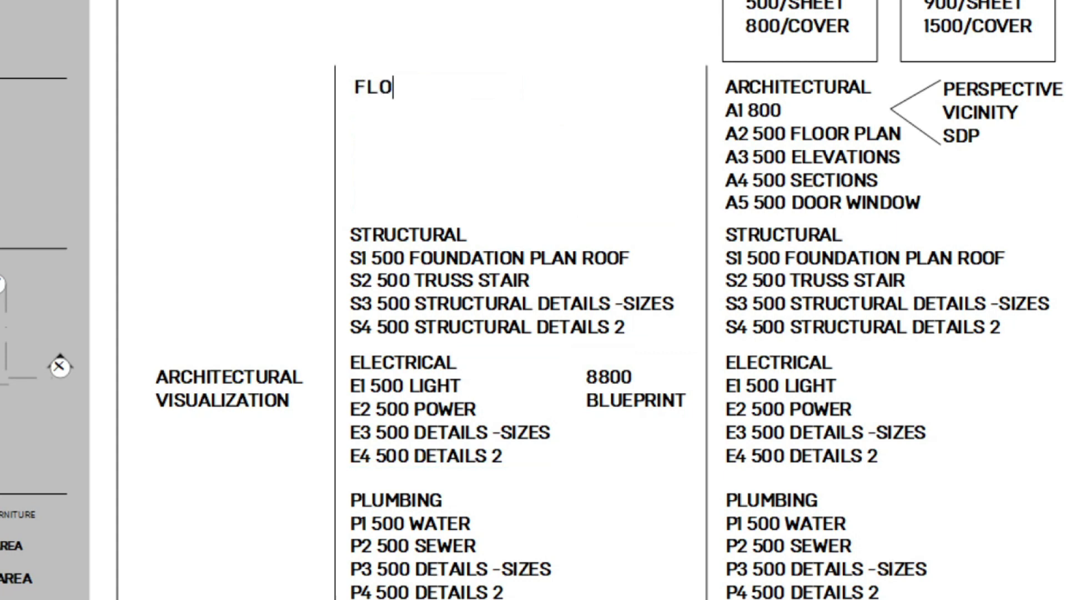
text(OR PL)
key(ctrl+a)
text(S1)
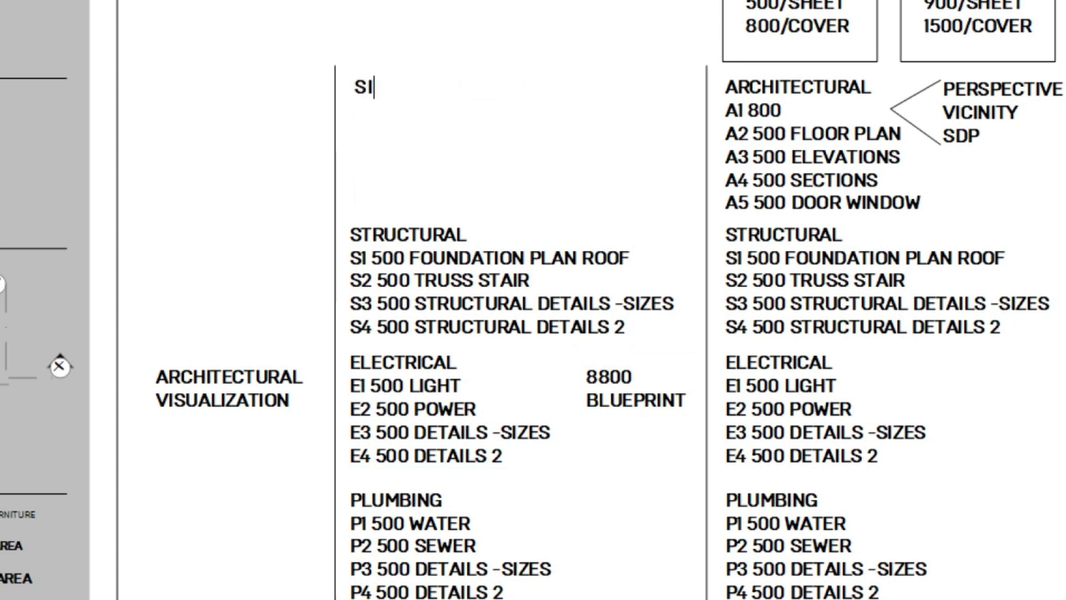
text(TE VISIT)
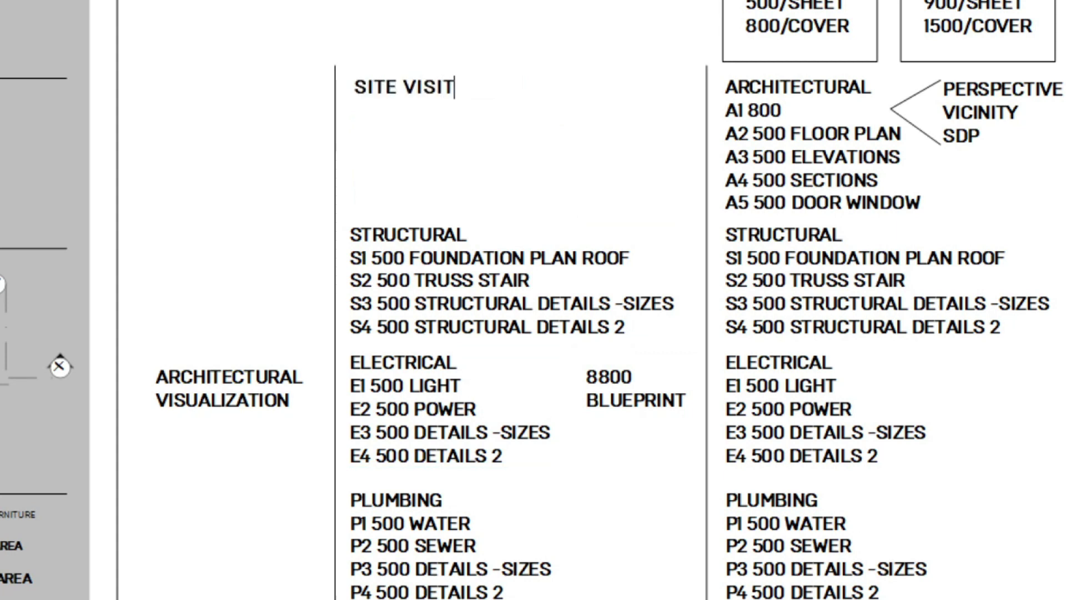
text(S)
key(Return)
text(OPR)
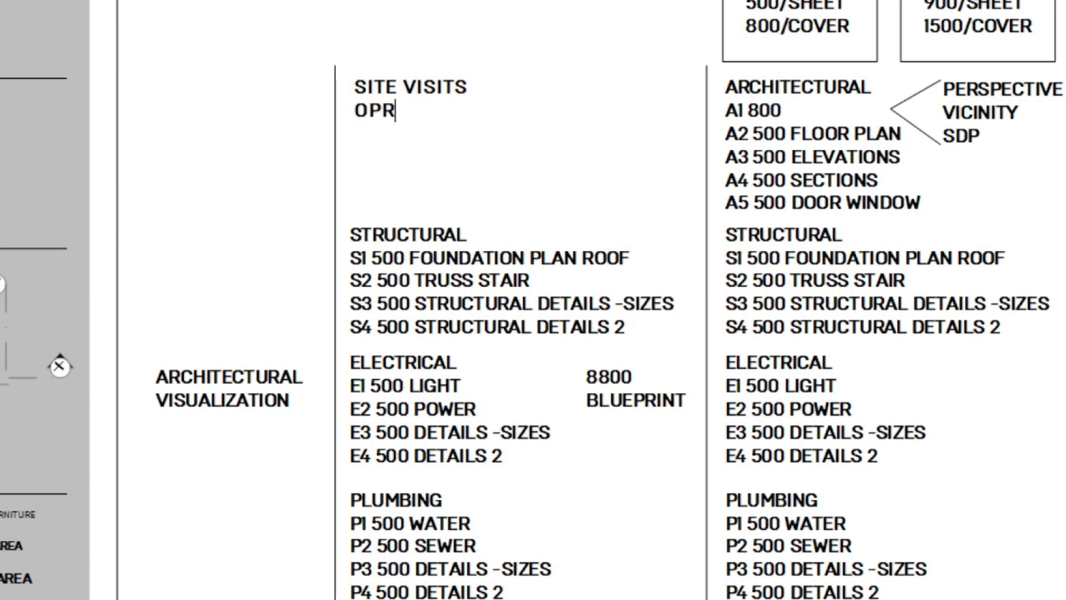
key(ctrl+a)
text(PROJECT REQUIREMENTS)
key(Return)
text(SITE VIS)
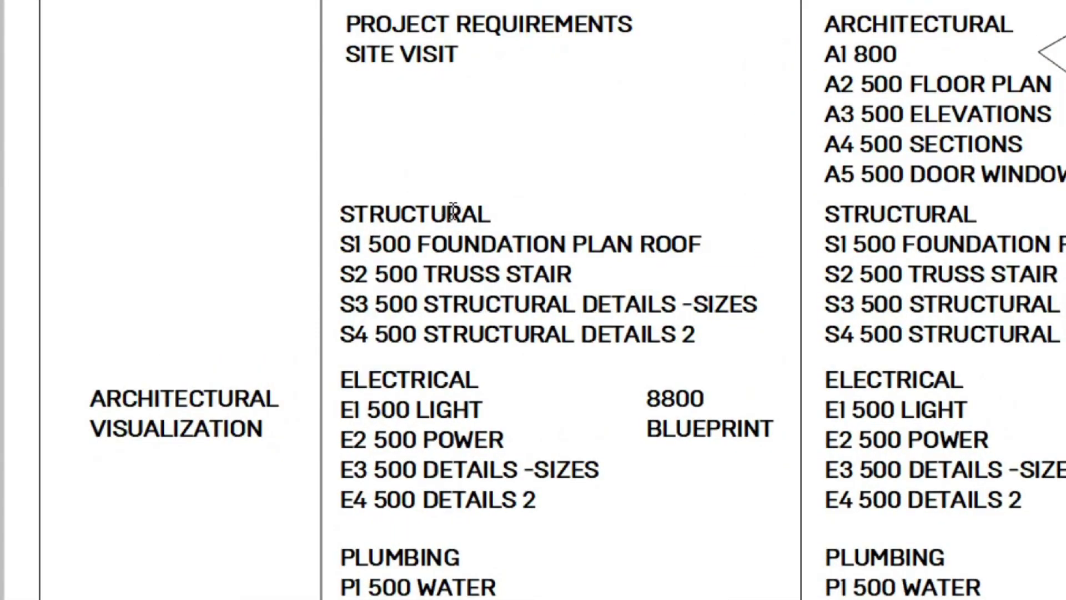
Step: Replace the copied STRUCTURAL list with the lines FLOOR PLAN, PERSPECTIVES and (2 SCHEMES, 1 FINAL)
triple_click(453, 213)
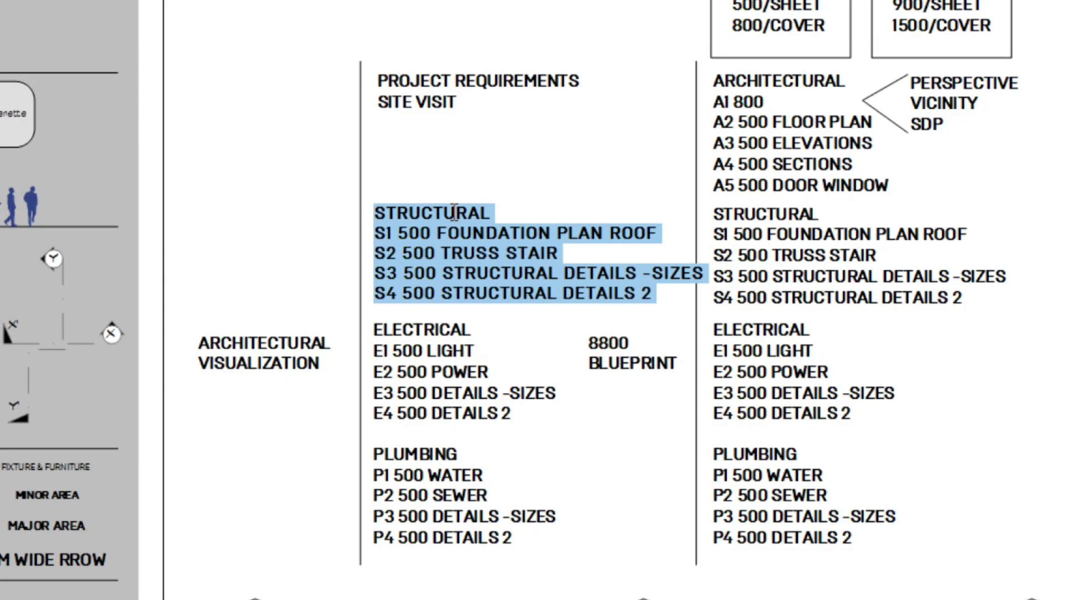
text(D)
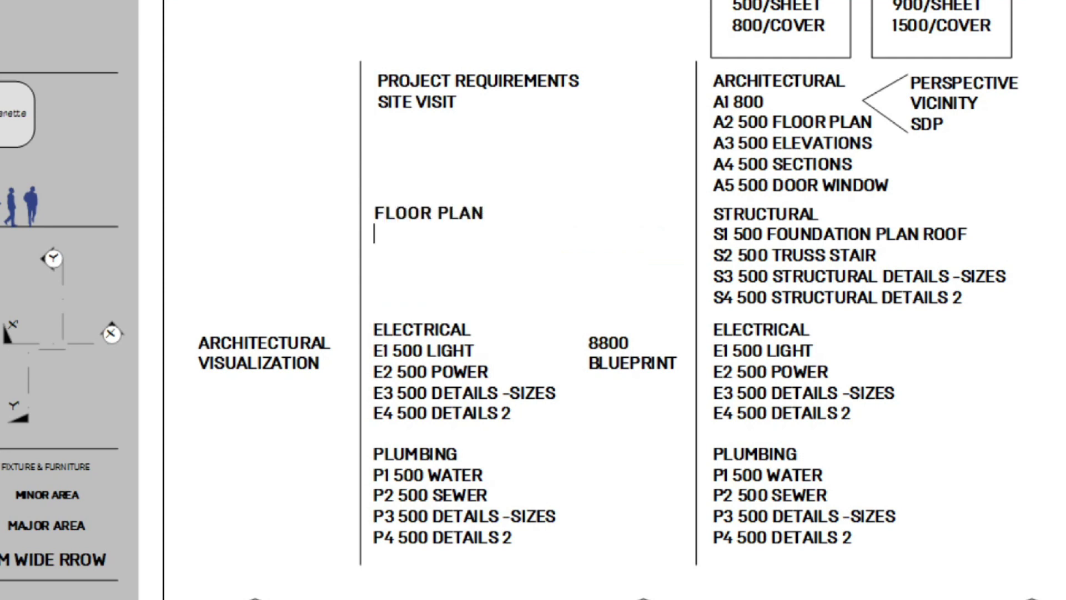
text(PERSPECTIVES)
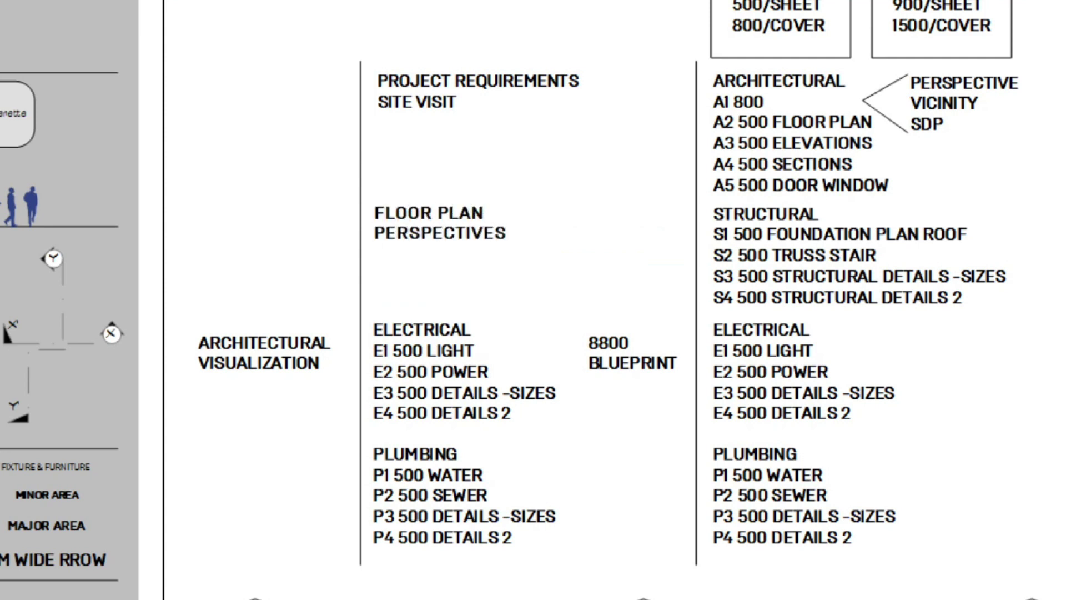
text(HEMS)
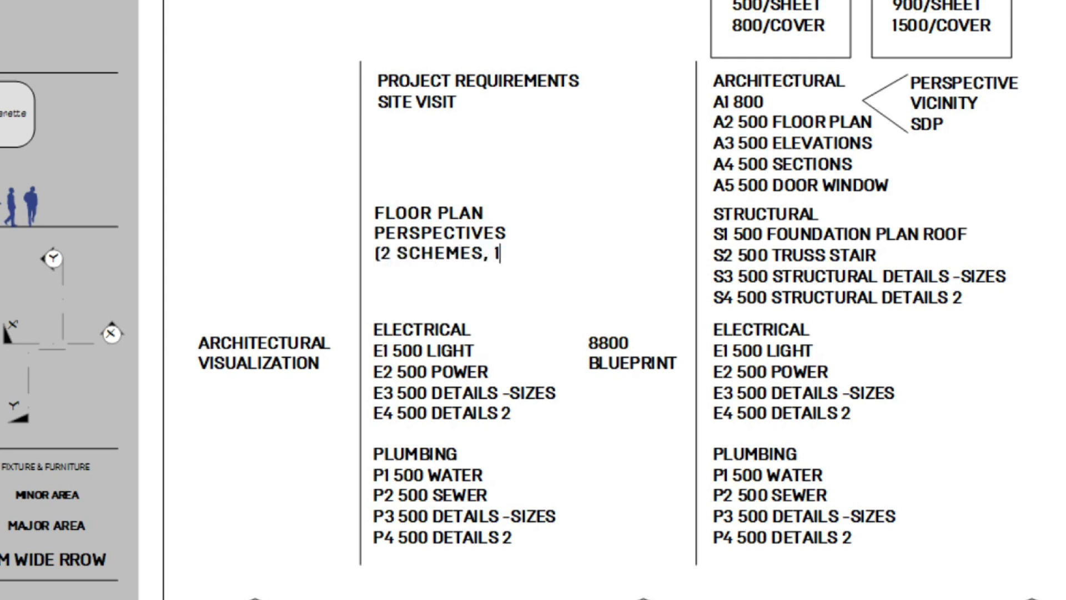
key(Escape)
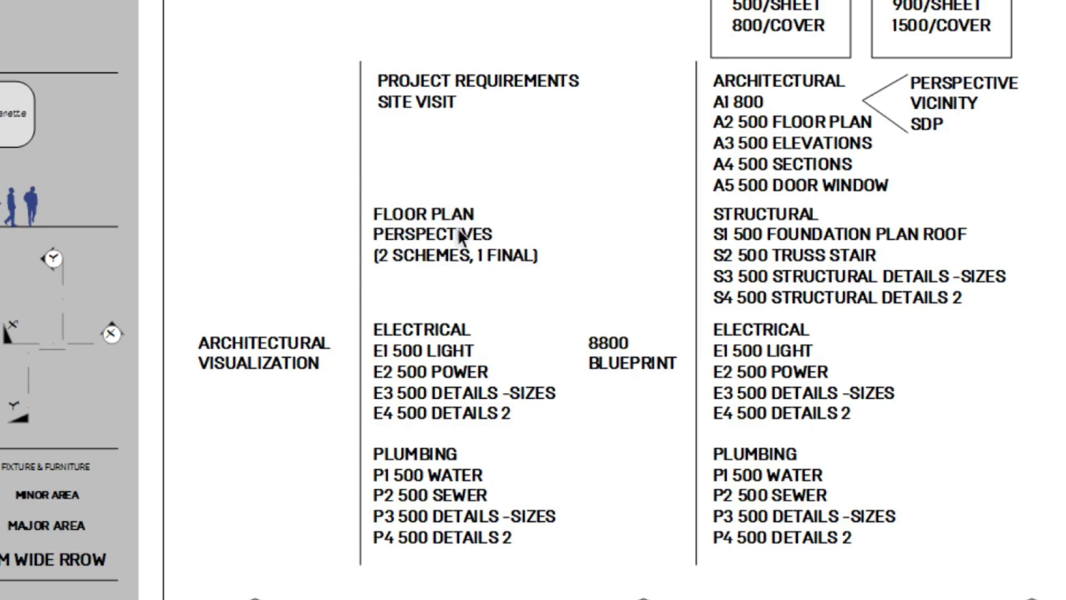
Step: Draw a rectangle around the FLOOR PLAN and PERSPECTIVES text and send it behind the text
scroll(449, 258, up, 4)
scroll(305, 286, down, 2)
mouse_move(358, 247)
middle_down()
mouse_move(374, 261)
mouse_move(383, 310)
middle_up()
scroll(383, 309, up, 2)
key(r)
click(278, 220)
key(space)
drag(245, 180, 642, 380)
key(space)
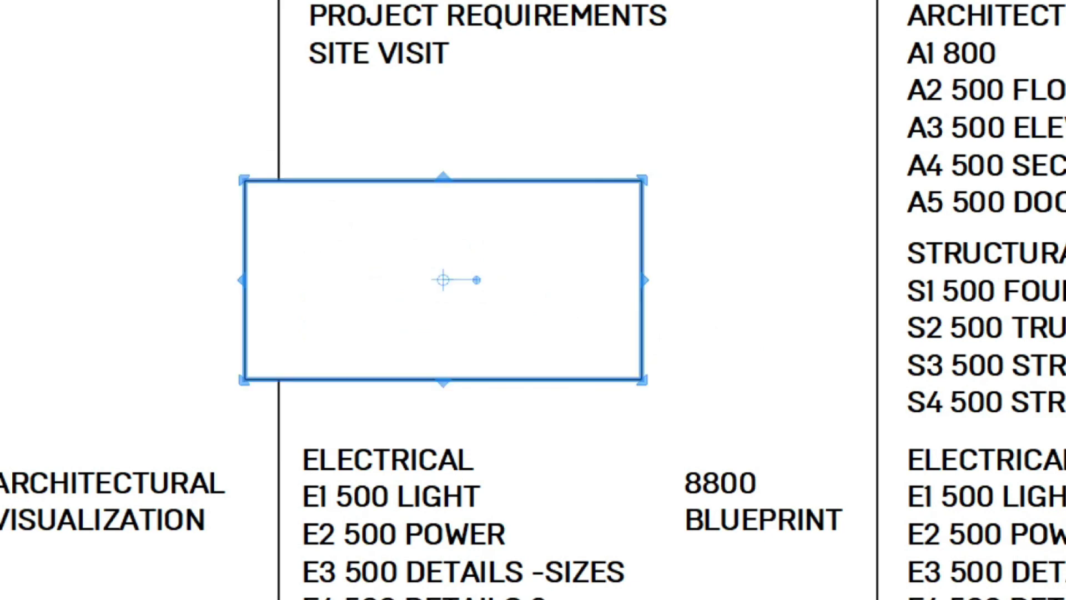
key(ctrl+shift+bracketleft)
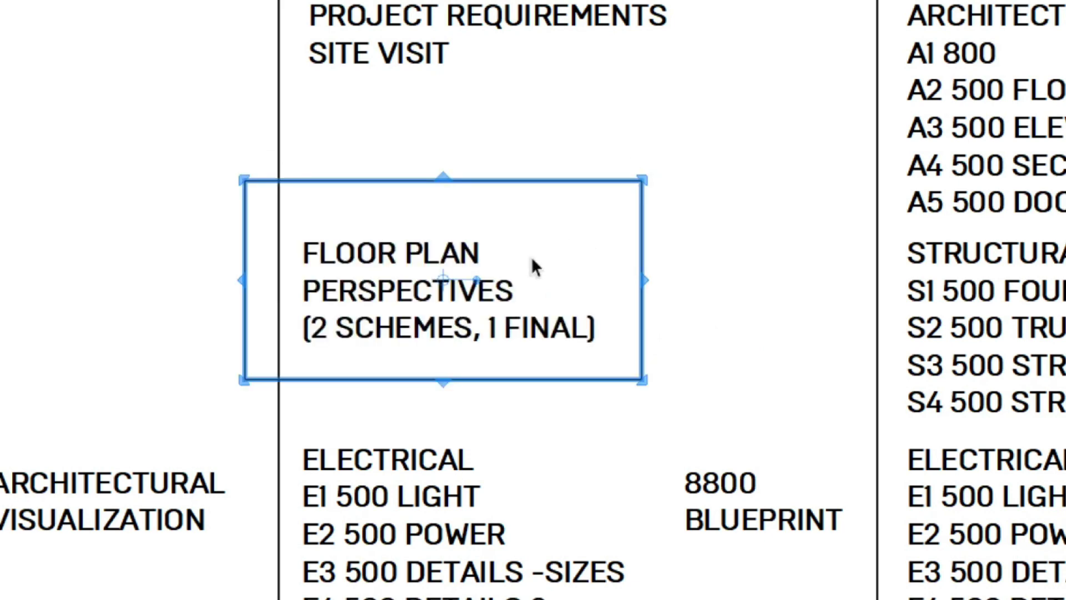
Step: Adjust the rectangle around the FLOOR PLAN text so its left edge meets the vertical line
drag(455, 154, 456, 197)
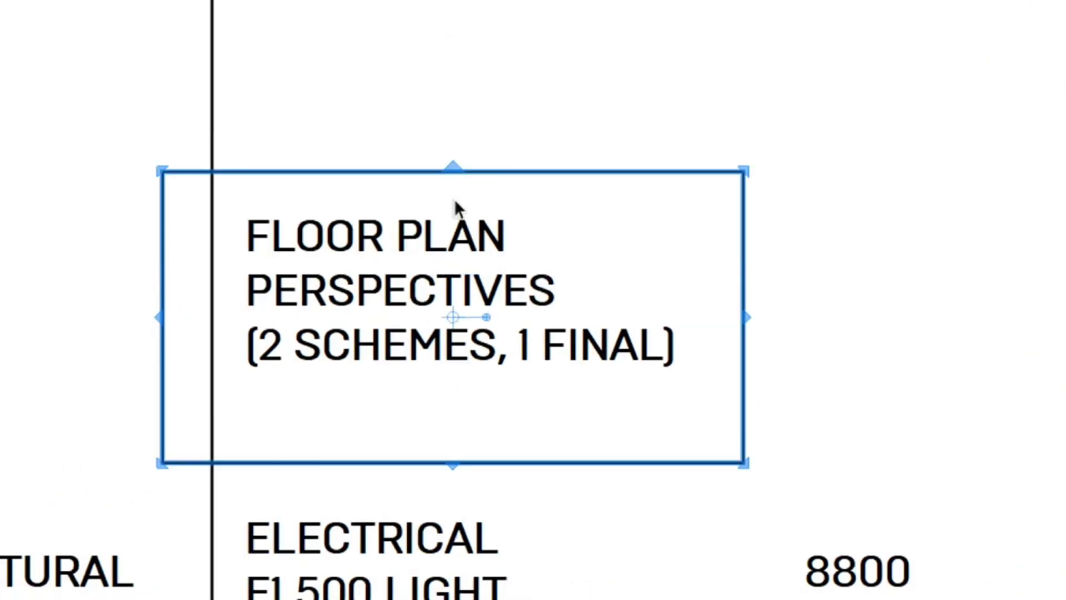
drag(312, 171, 361, 122)
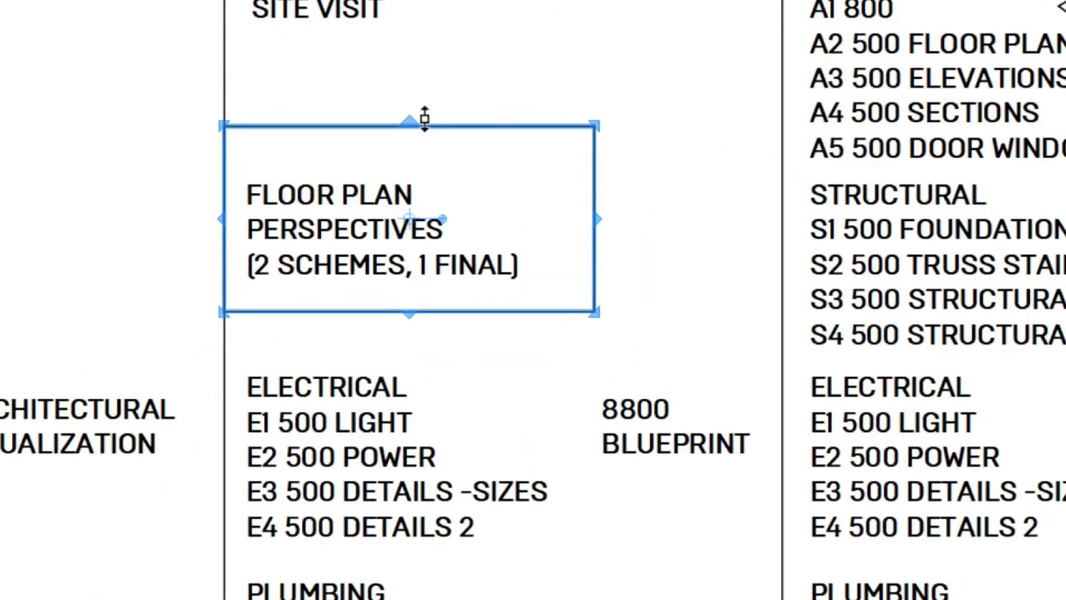
drag(425, 117, 407, 155)
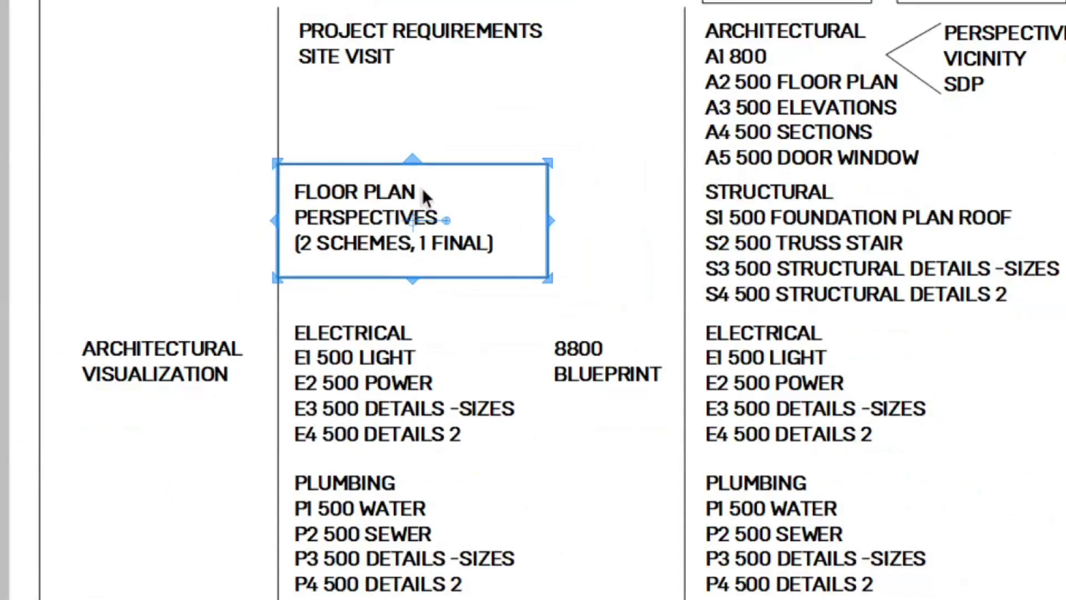
click(622, 328)
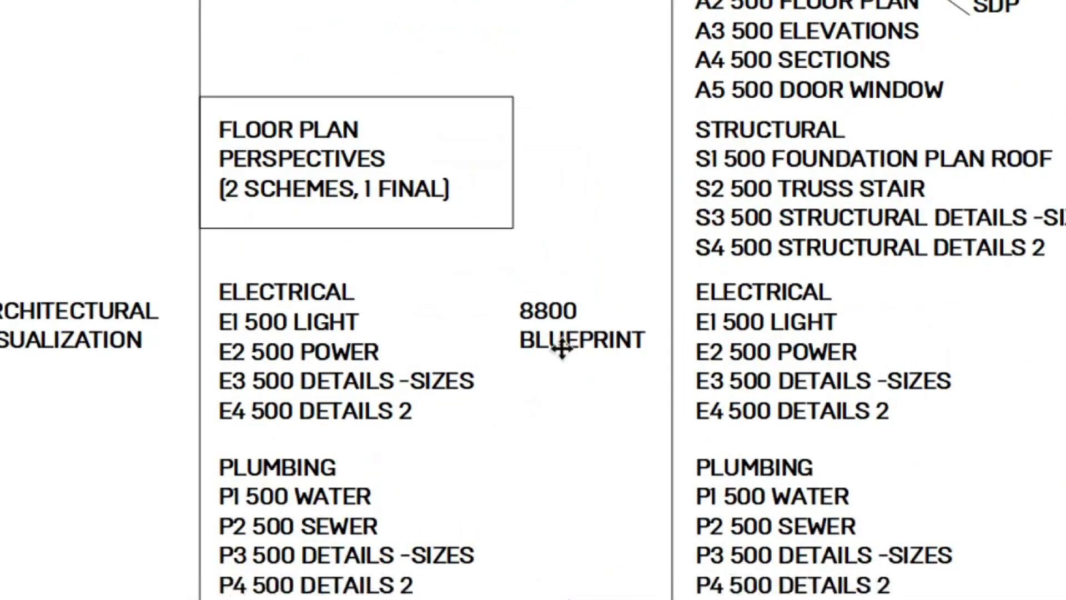
Step: Shift the whole ARCHITECTURAL VISUALIZATION group, with its vertical line, lists and rectangle, slightly to the left
click(561, 348)
scroll(555, 347, down, 4)
click(453, 134)
middle_drag(697, 90, 681, 90)
drag(441, 92, 305, 431)
drag(410, 250, 382, 250)
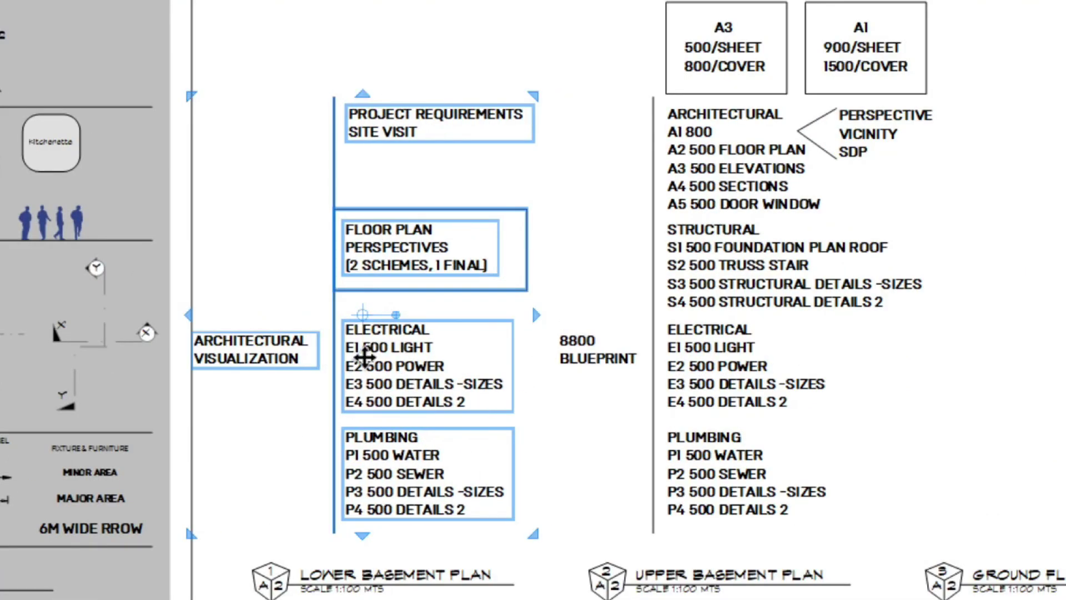
key(Escape)
Step: Replace the copied ELECTRICAL list with the single heading INTERIOR
scroll(361, 358, up, 2)
double_click(404, 332)
double_click(387, 315)
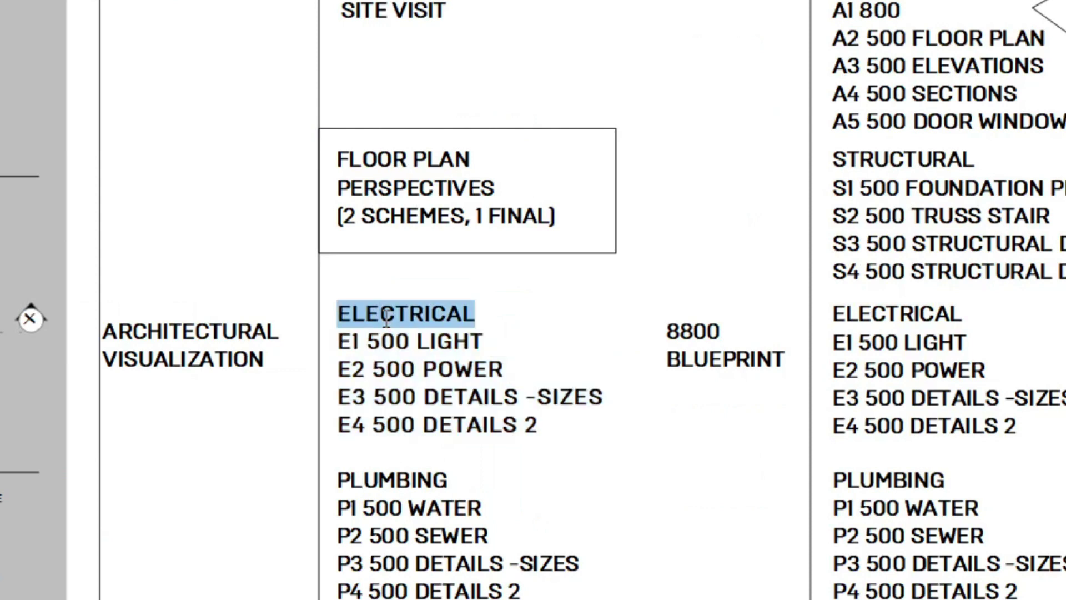
text(INTERIOR)
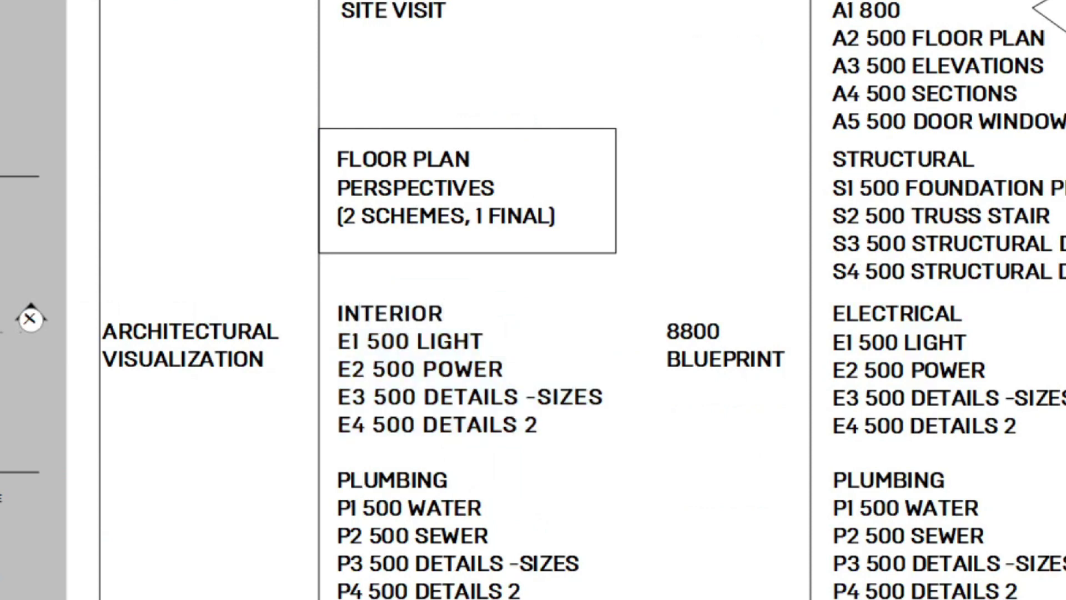
drag(444, 314, 543, 426)
key(Delete)
key(Return)
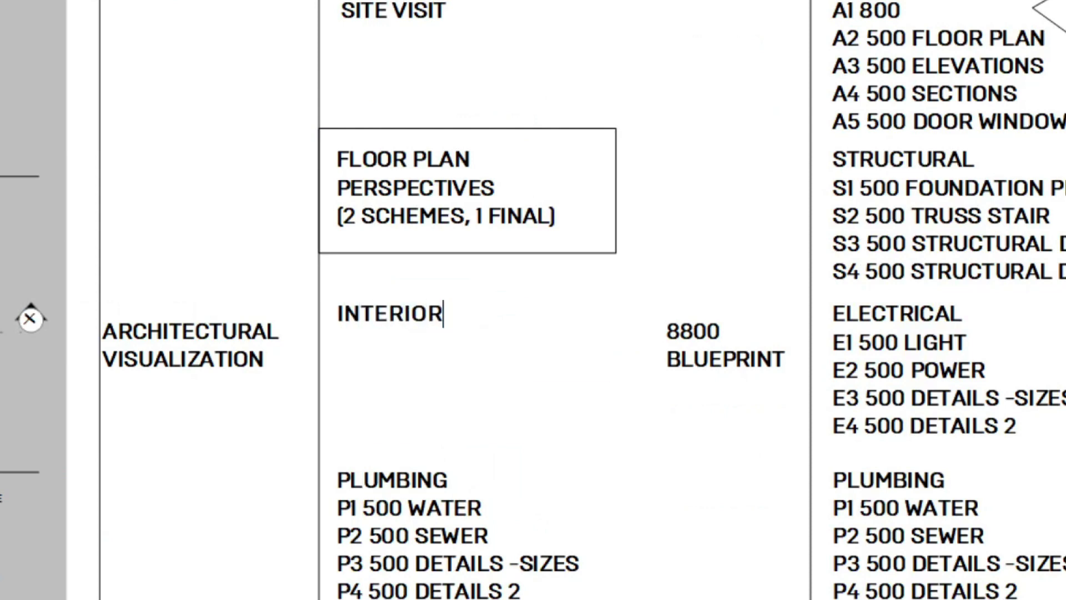
Step: Add the lines PER AREA?, PER PHOTO? with the rate 500-4000, and PER SCENE? below INTERIOR
text(PER AREA? )
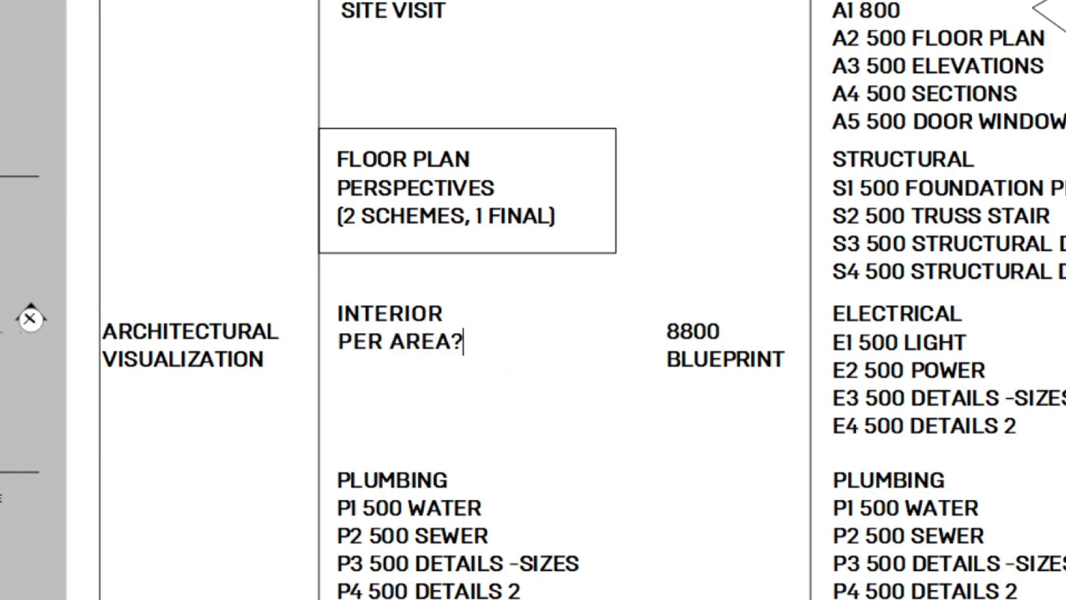
text(PER PHOTO?)
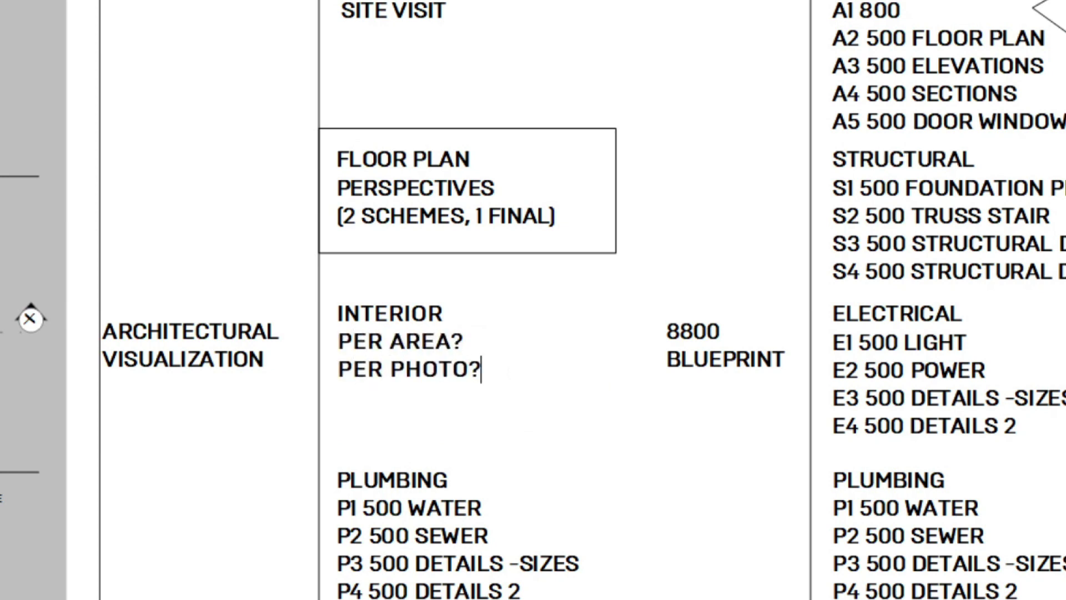
key(Return)
text(PER SCNE)
key(BackSpace)
key(BackSpace)
text(EMNE)
key(BackSpace)
key(BackSpace)
key(BackSpace)
text(NE)
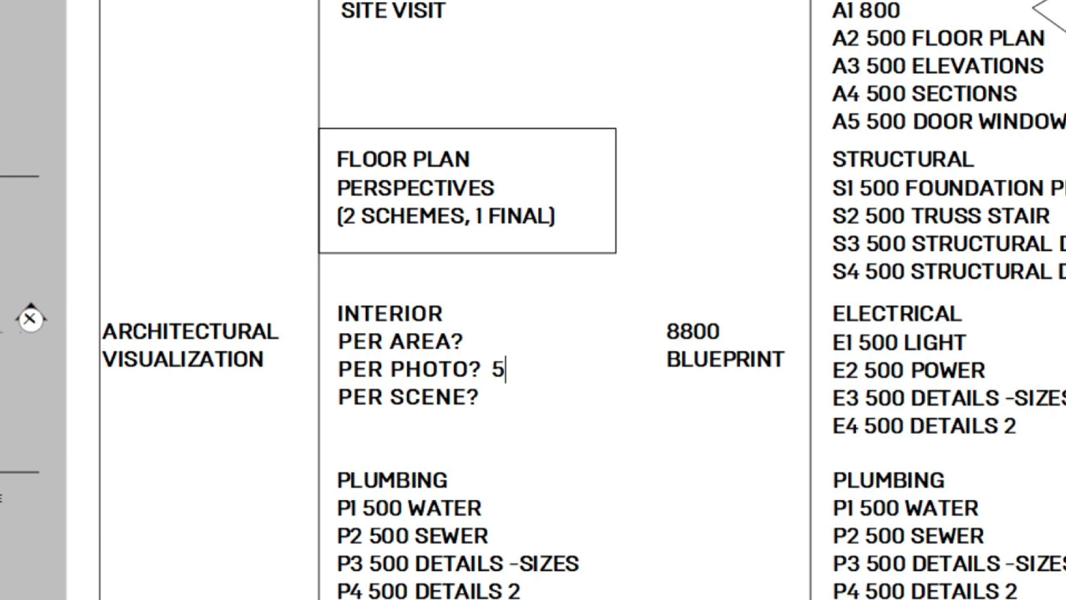
text(4000)
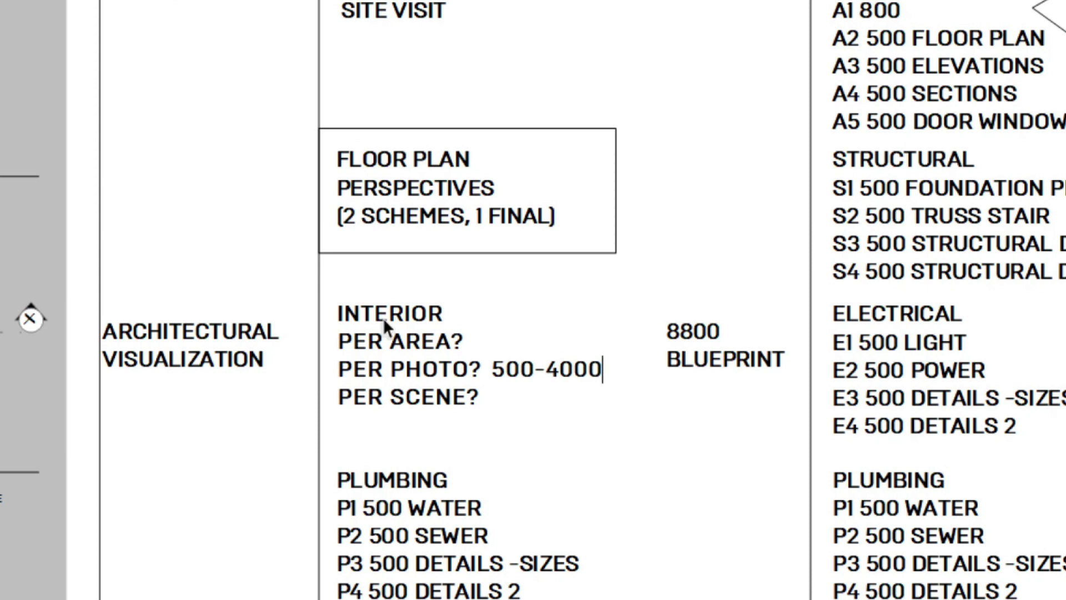
key(Escape)
Step: Nudge the ARCHITECTURAL VISUALIZATION title, its vertical line and all its lists slightly to the right
scroll(383, 318, down, 2)
scroll(386, 311, down, 2)
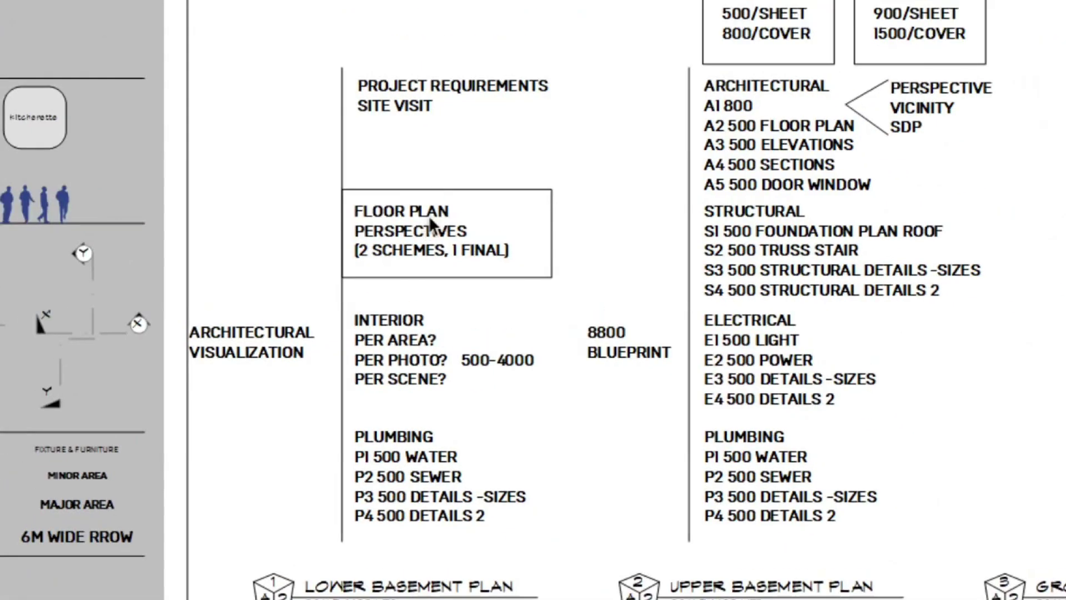
drag(491, 29, 229, 539)
key(Right)
key(Right)
key(Right)
key(Right)
key(Right)
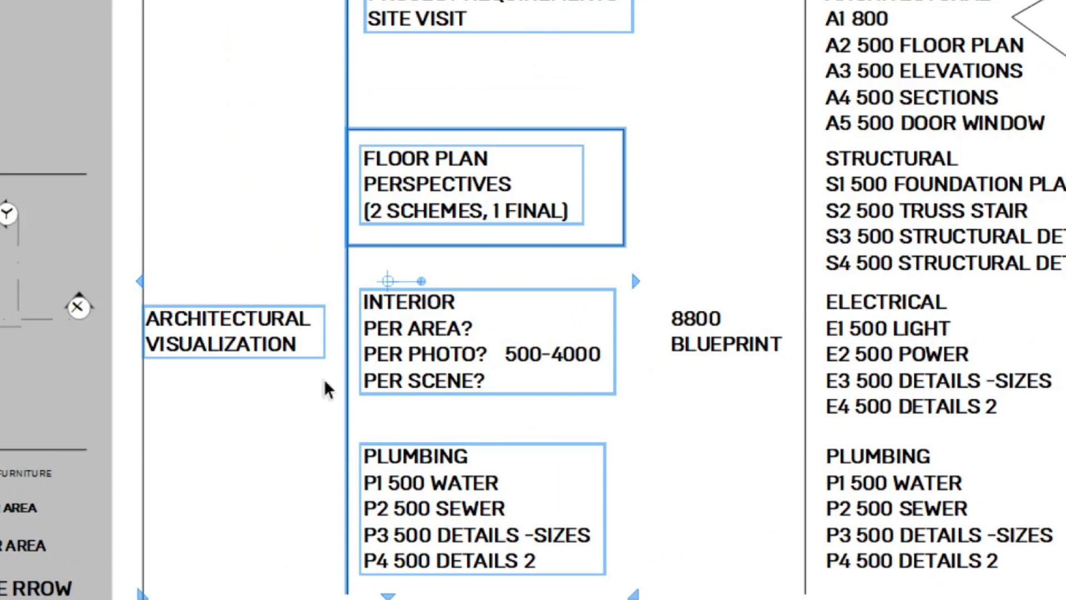
key(Escape)
Step: Add the line PER DAY? below PER SCENE? in the INTERIOR list
scroll(561, 358, up, 3)
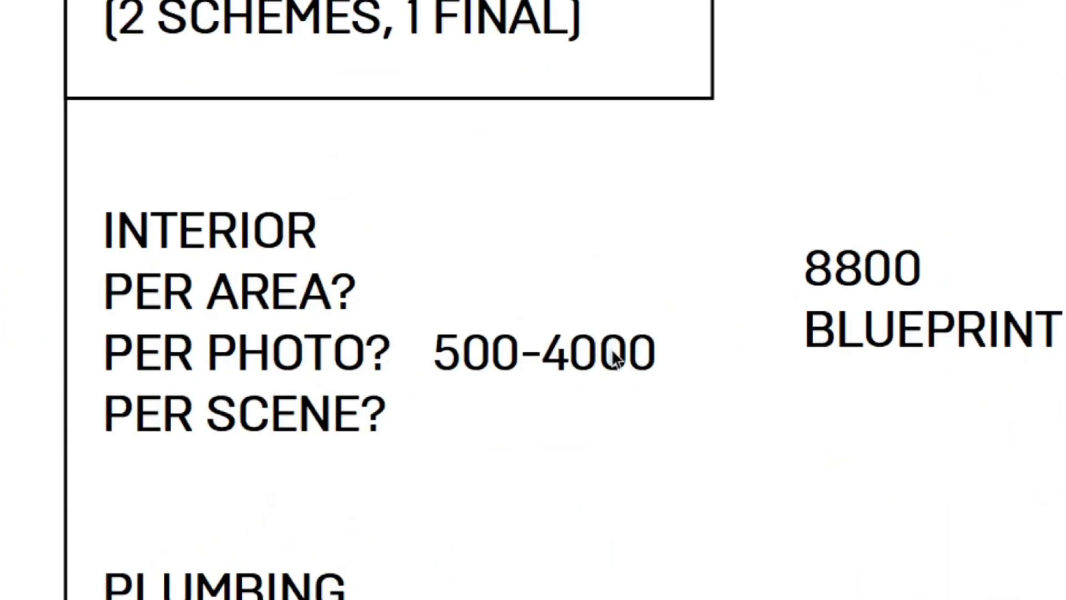
scroll(612, 349, down, 2)
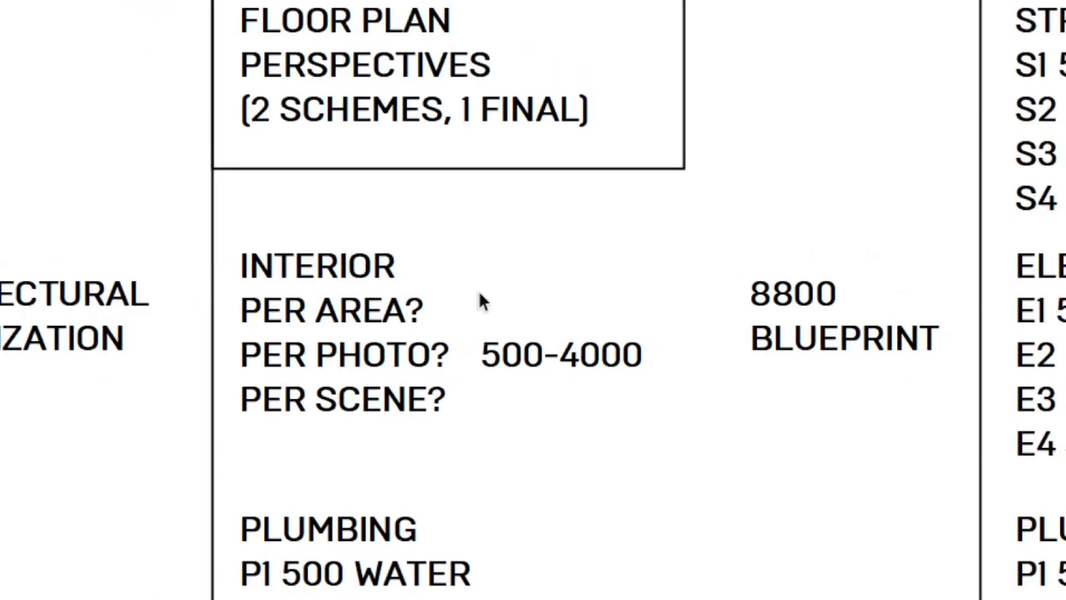
scroll(432, 406, up, 1)
click(448, 408)
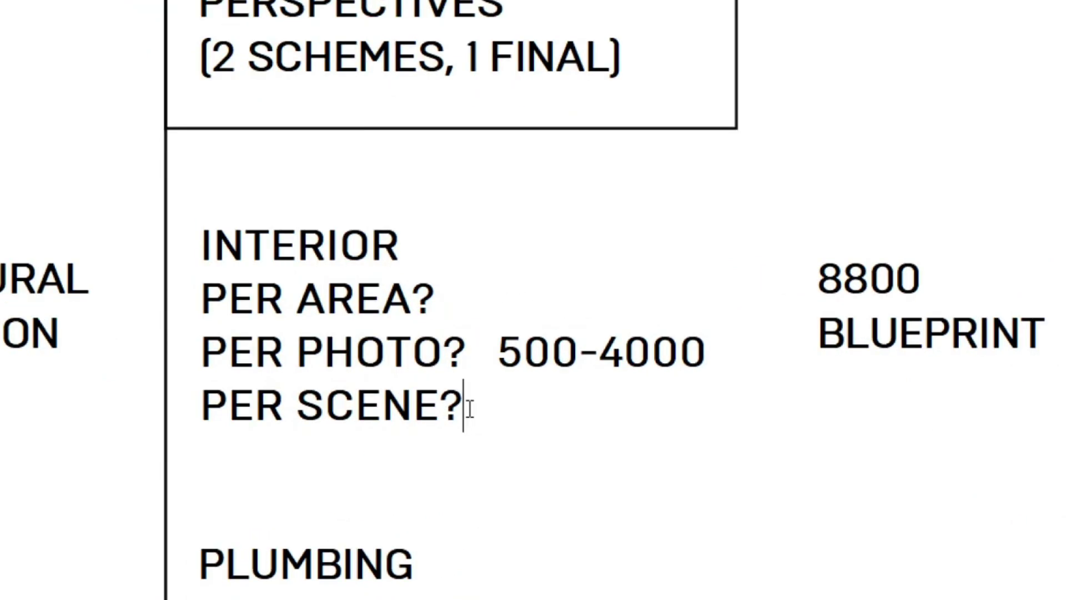
key(Return)
text(PER HOUR)
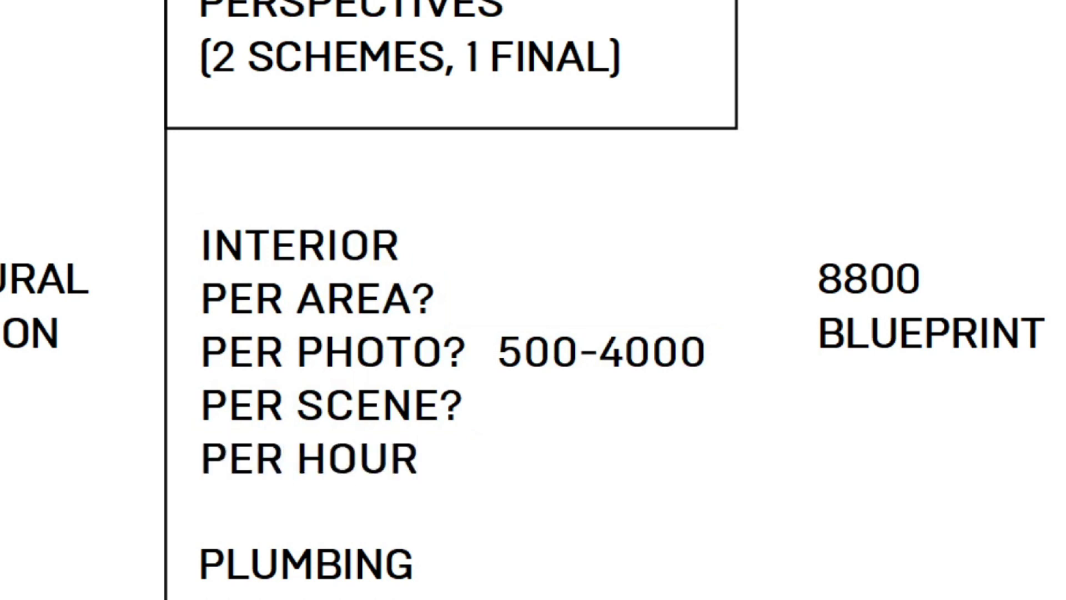
key(BackSpace)
key(BackSpace)
key(BackSpace)
key(BackSpace)
text(DAY?)
key(Escape)
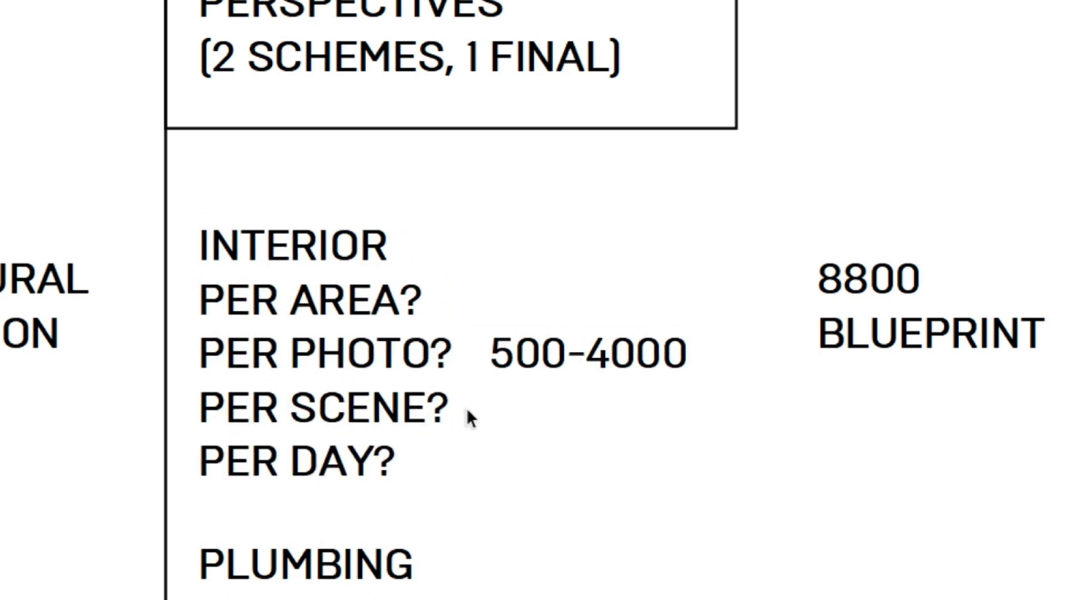
Step: Enter the rate 350-800 after PER DAY? in the INTERIOR list
click(409, 464)
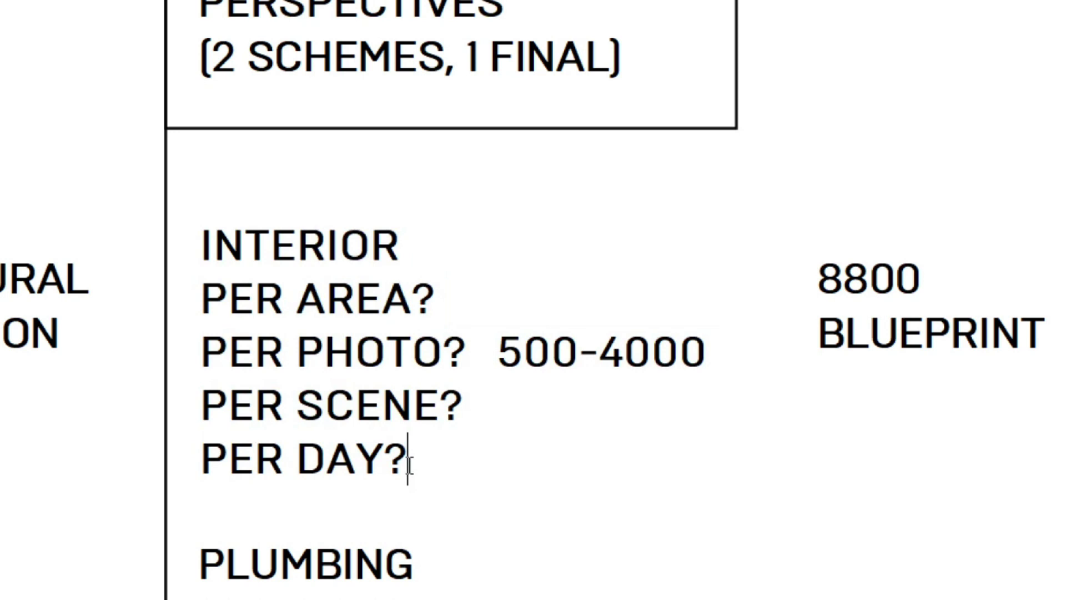
text(350-)
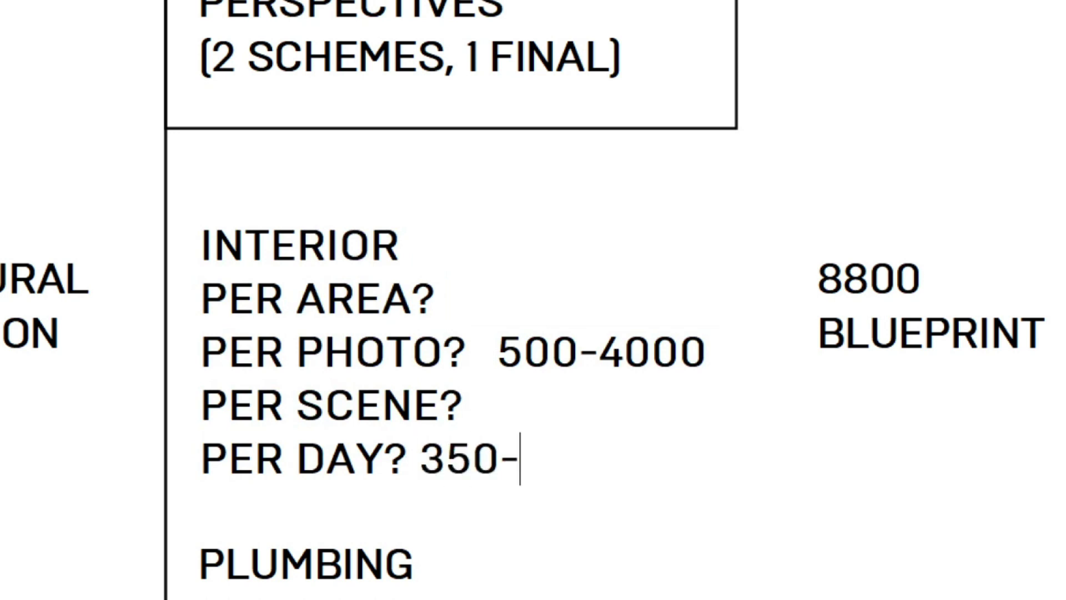
text(800)
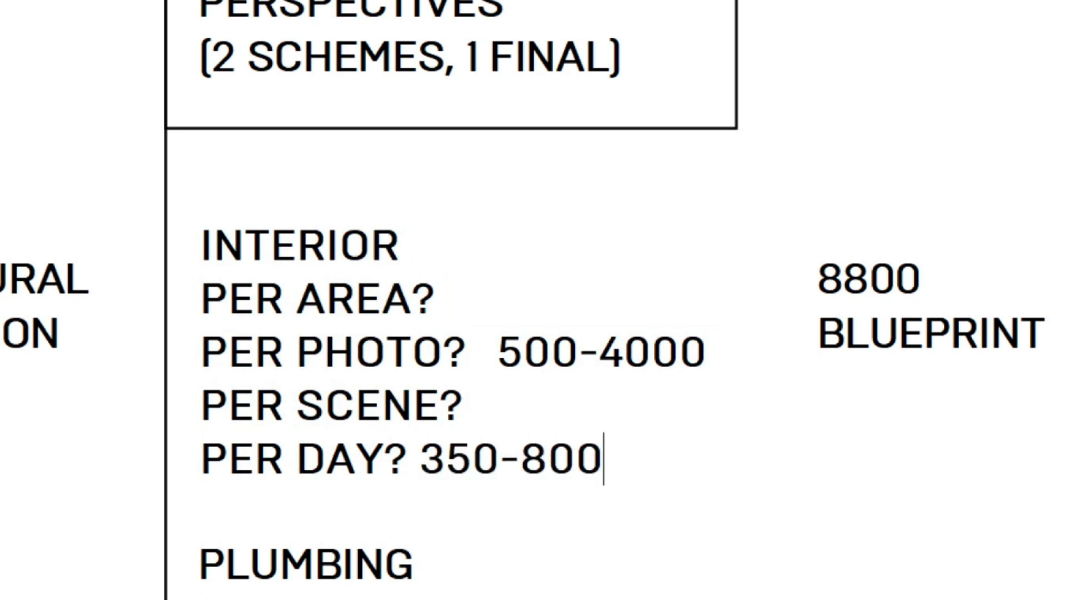
Step: Tab-align the PER DAY? rate with the photo rate and add matching tabs after PER SCENE? and PER AREA?
click(499, 459)
key(Tab)
key(Up)
key(Tab)
key(Up)
key(Up)
key(Tab)
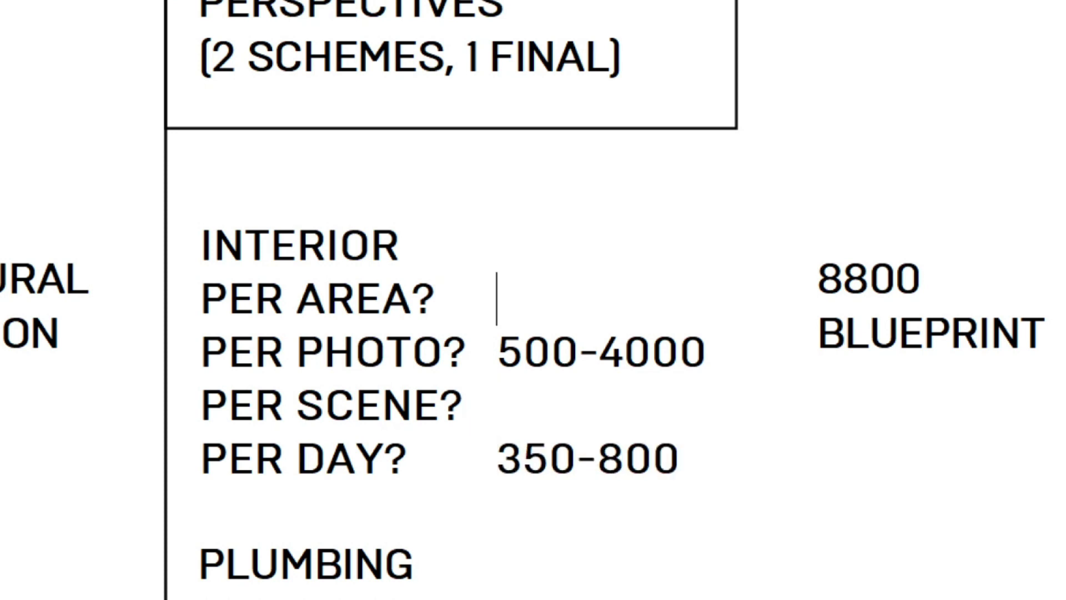
key(Up)
Step: Replace PERSPECTIVES with EXTERIORS below the FLOOR PLAN line, followed by a tab
scroll(515, 379, down, 2)
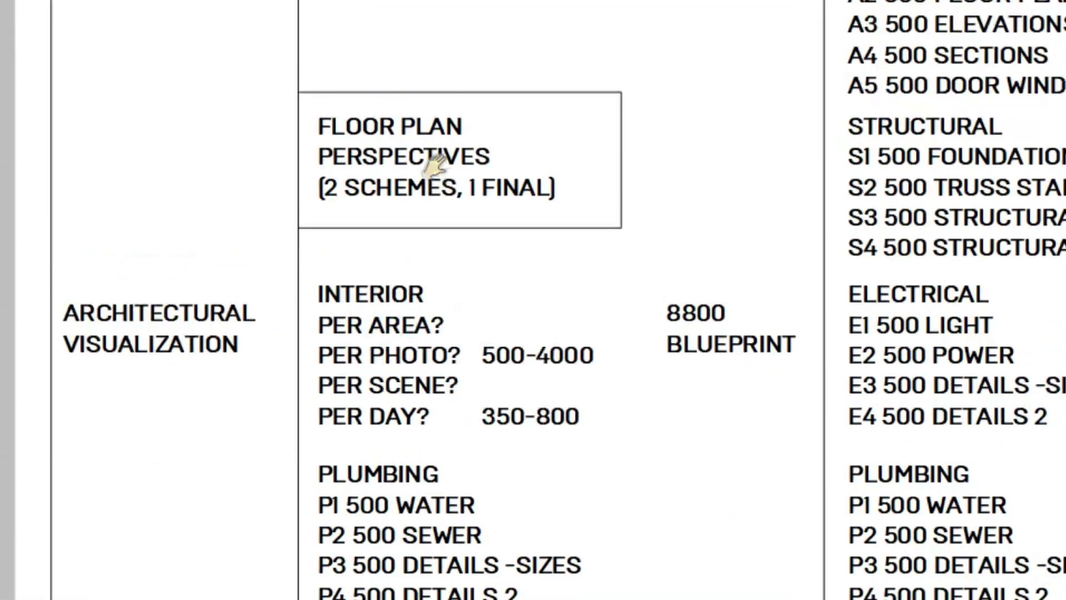
triple_click(481, 172)
double_click(481, 171)
text(EXTERIORS)
key(BackSpace)
key(Tab)
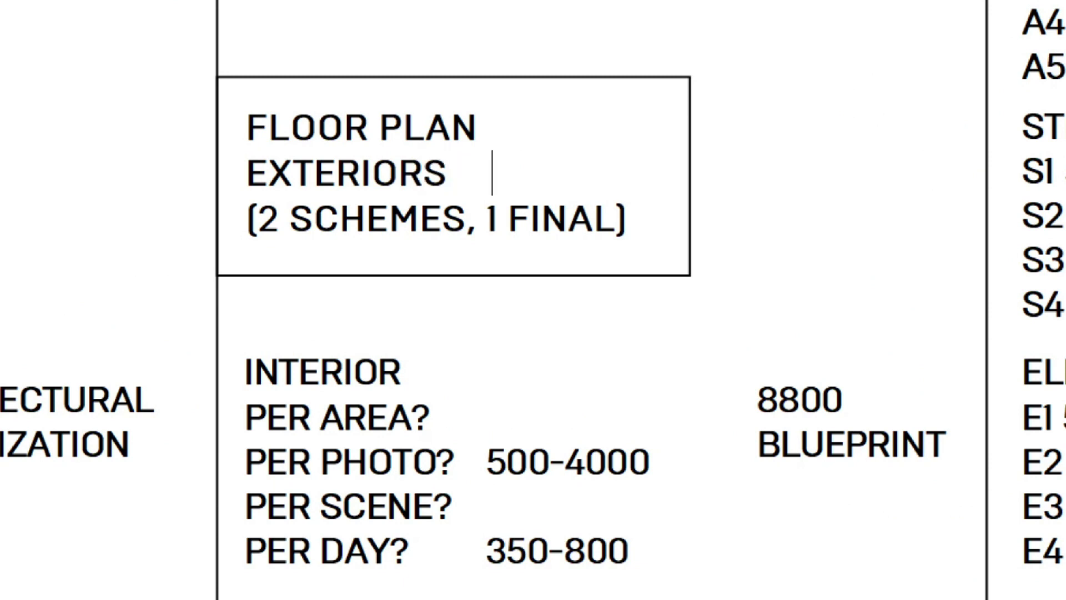
Step: Add 500-2500 3D MODEL beside EXTERIORS, spaced off with a further tab
key(Tab)
text(1)
key(BackSpace)
text(500-)
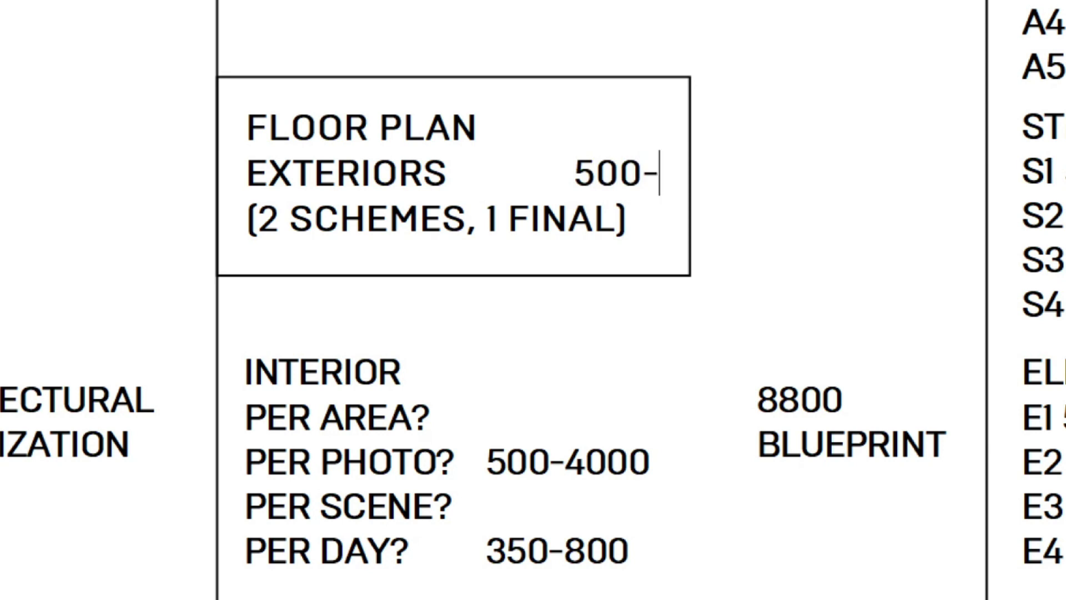
text(2500 3D MODEL)
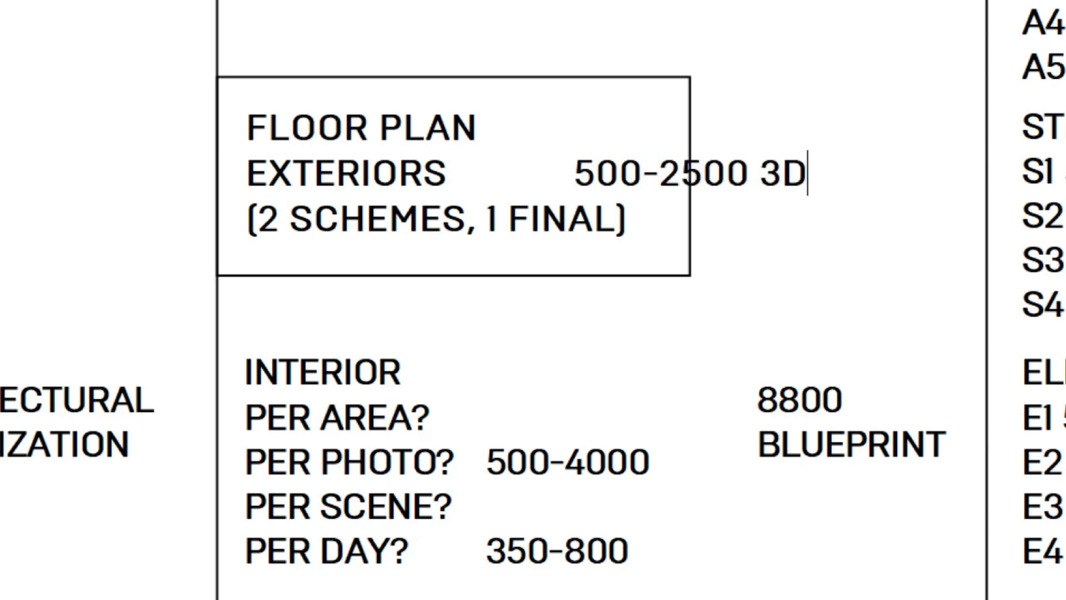
click(600, 102)
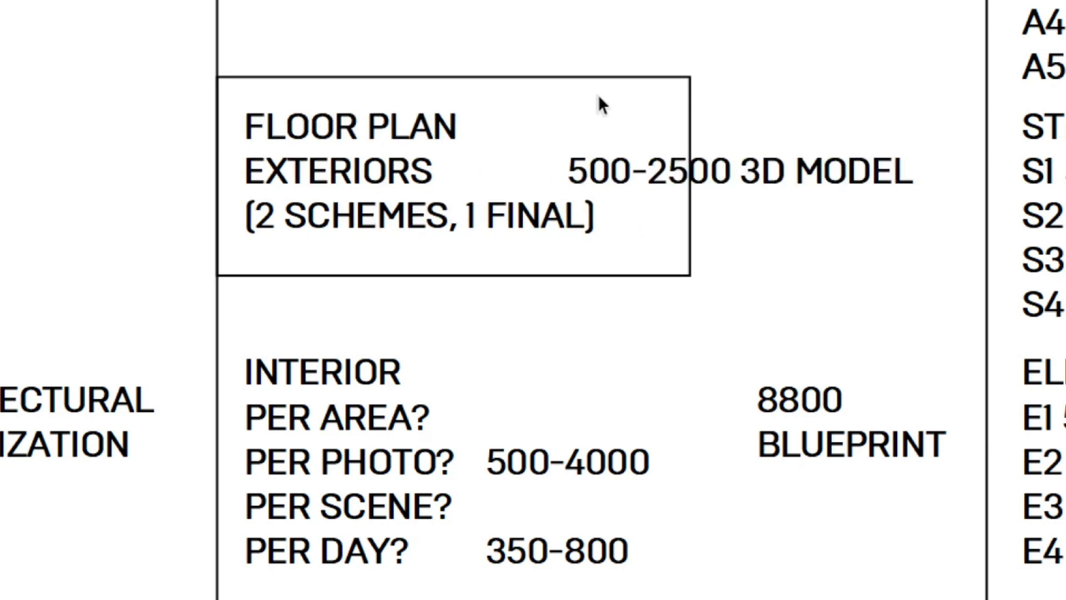
Step: Delete the rectangle around the FLOOR PLAN and EXTERIORS text
click(627, 79)
key(Delete)
scroll(515, 120, down, 3)
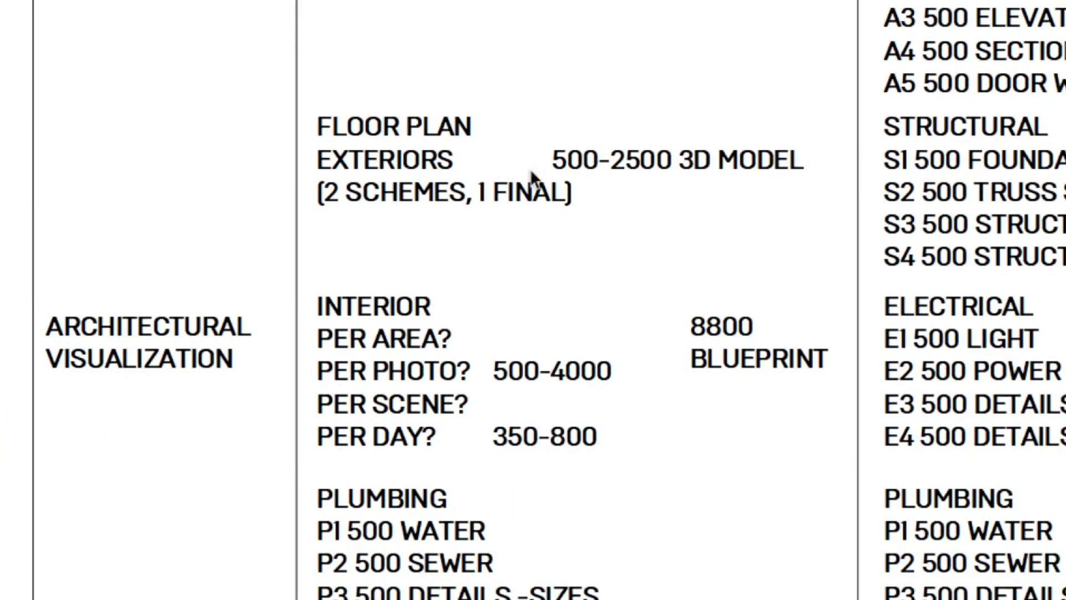
scroll(548, 184, down, 3)
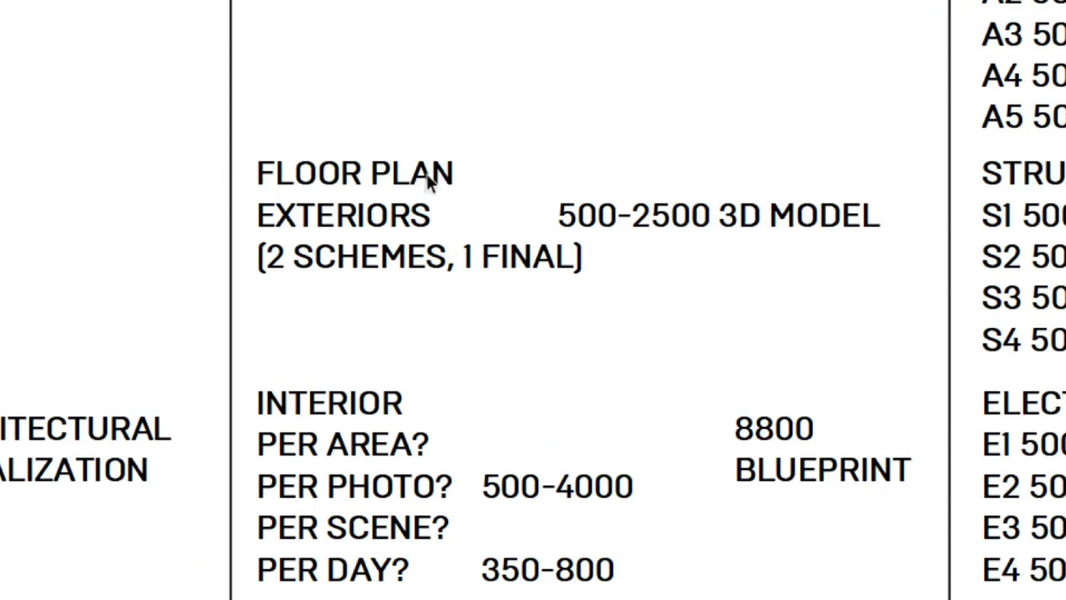
Step: Add LAYOUT ??SQM? beside FLOOR PLAN, tab-aligned with the exterior rate below it
triple_click(466, 167)
click(467, 167)
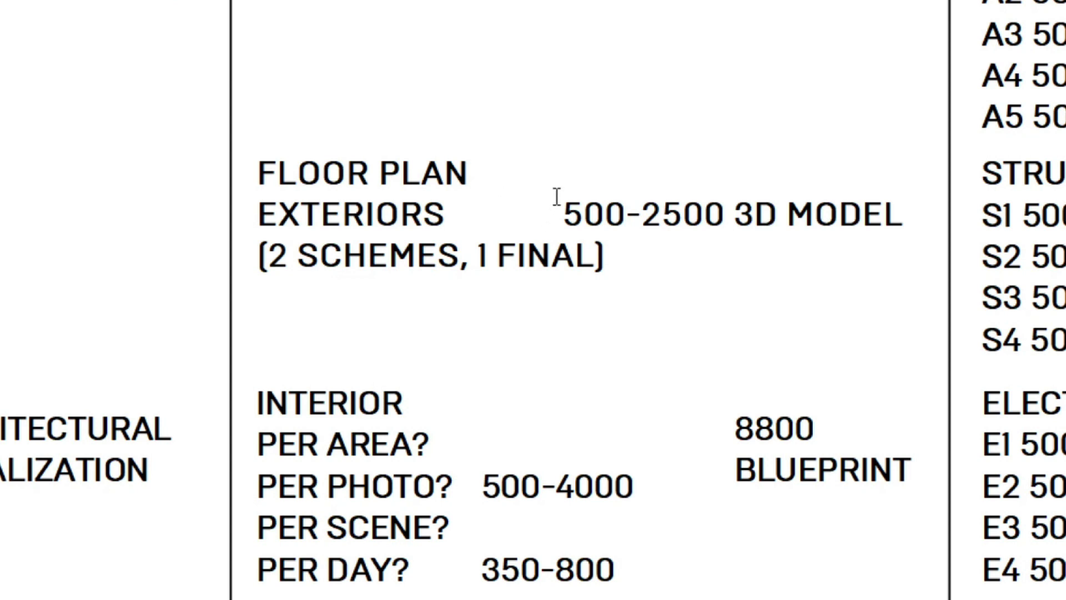
key(Tab)
text(LAYOUT)
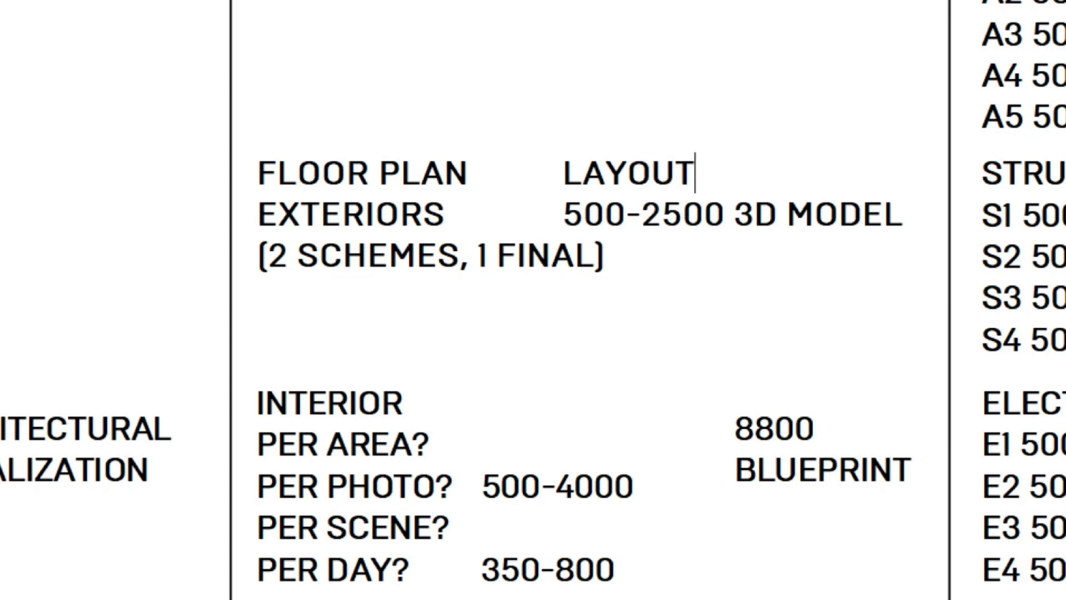
text(??SQ)
key(BackSpace)
key(BackSpace)
text(??SQ)
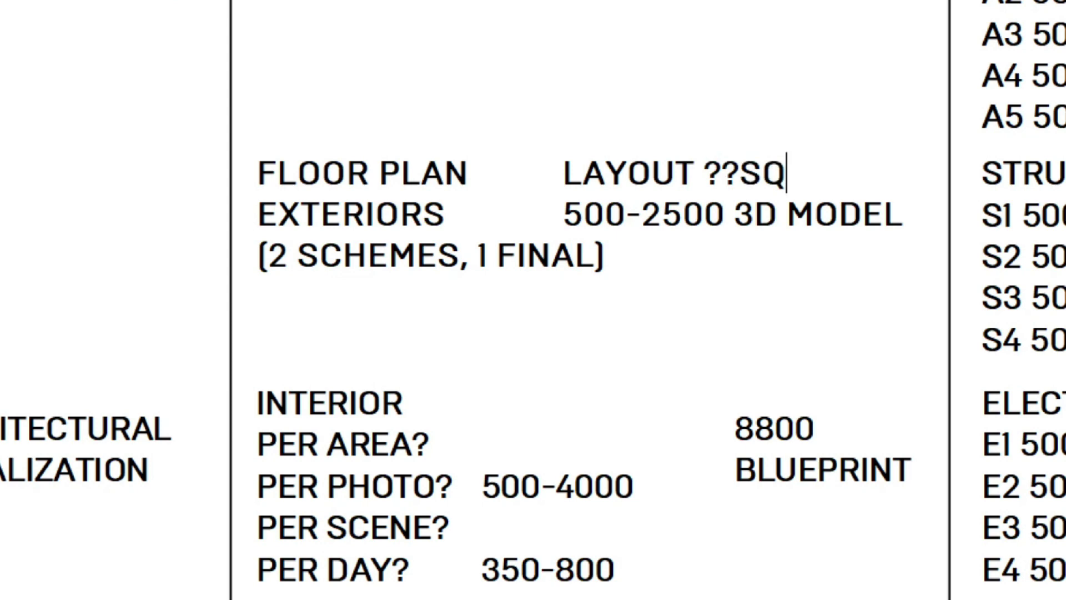
text(M?)
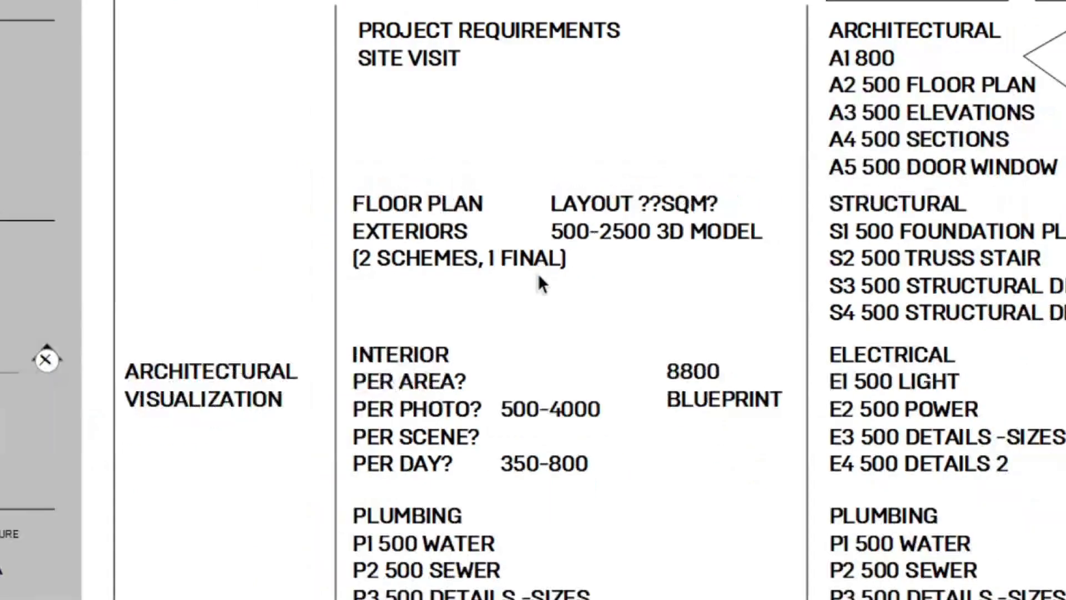
Step: Duplicate the PROJECT REQUIREMENTS / SITE VISIT text block directly beneath the original and indent the copy
middle_drag(514, 263, 500, 366)
scroll(475, 217, up, 2)
click(431, 125)
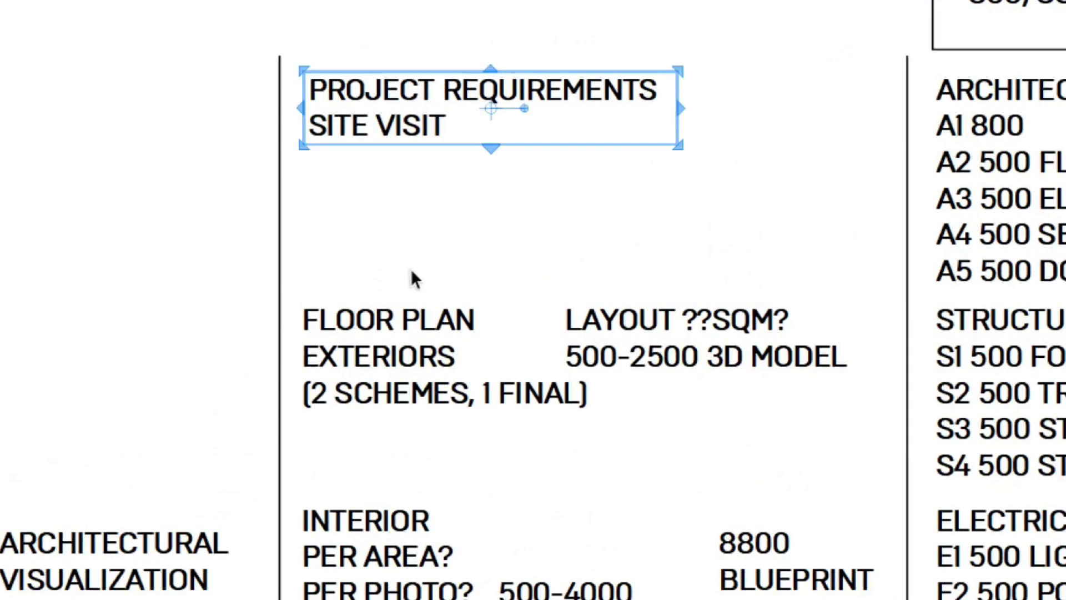
alt+drag(439, 95, 439, 178)
scroll(497, 92, up, 2)
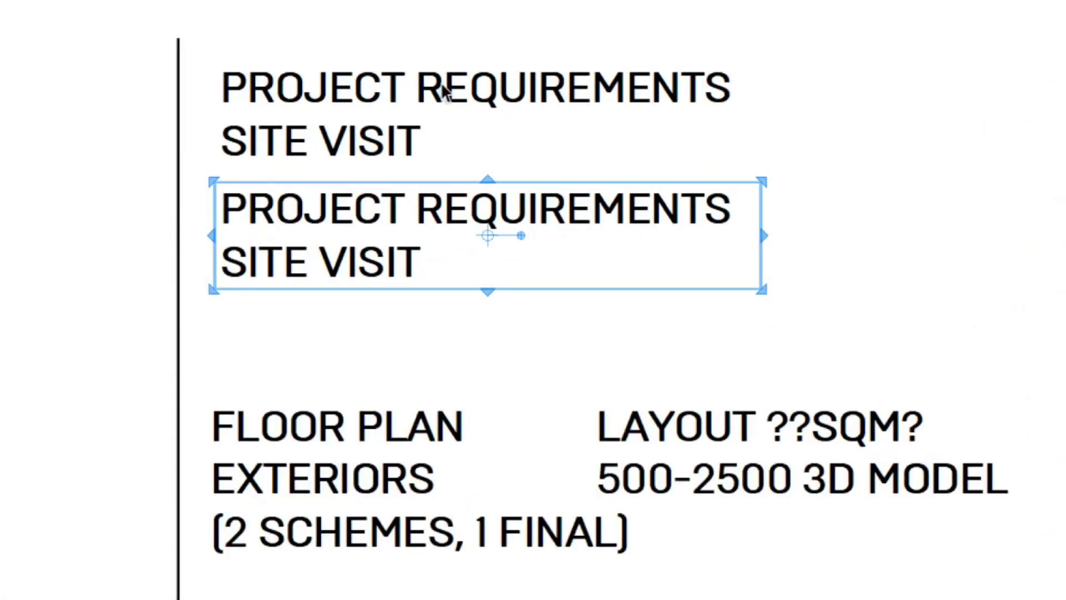
drag(267, 227, 357, 227)
Step: Replace the copied block's text with LOT TITLE - LOT SIZE - ZONING
double_click(352, 228)
key(ctrl+a)
text(LOT)
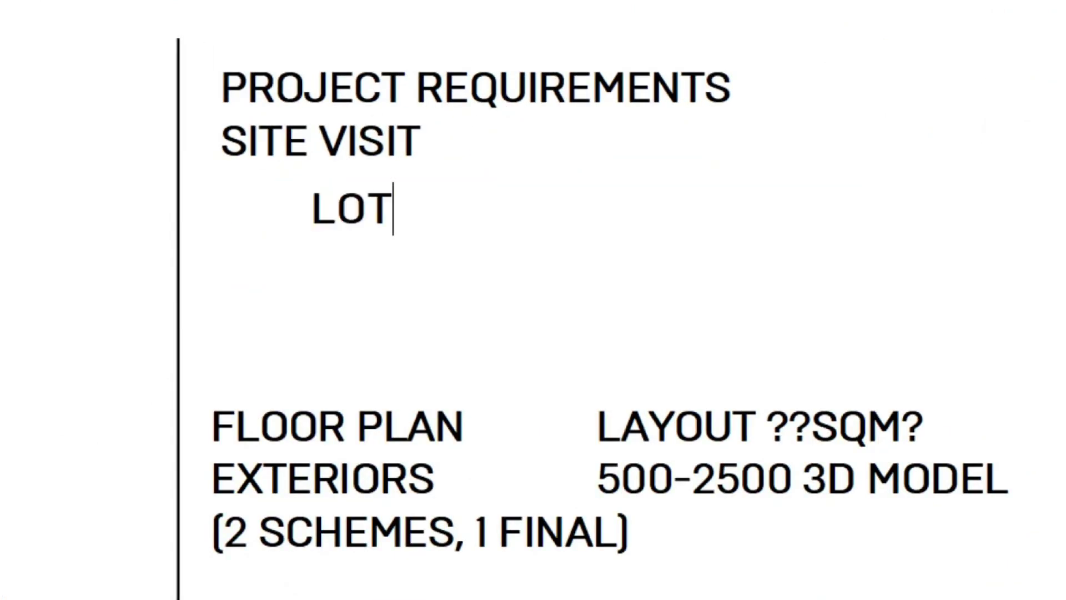
text( TITLE )
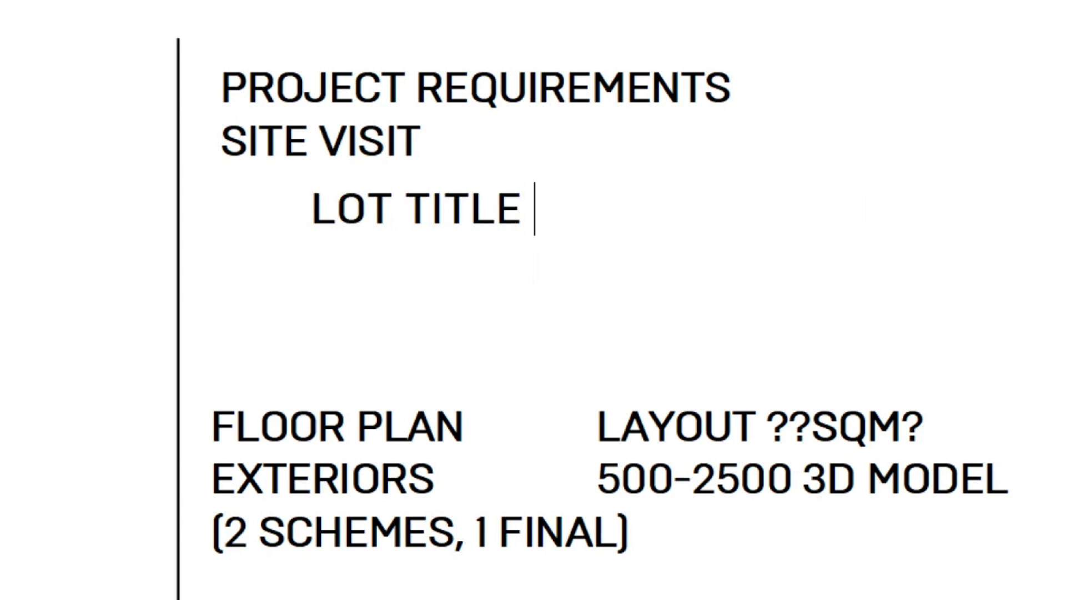
text(- LOT SI)
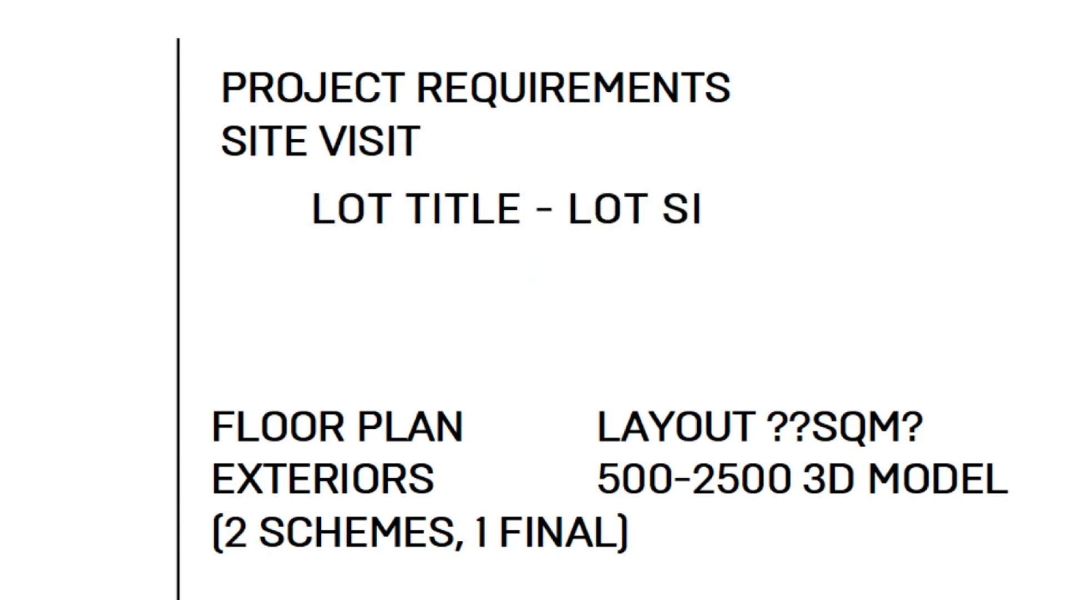
text(ZE - ZONING)
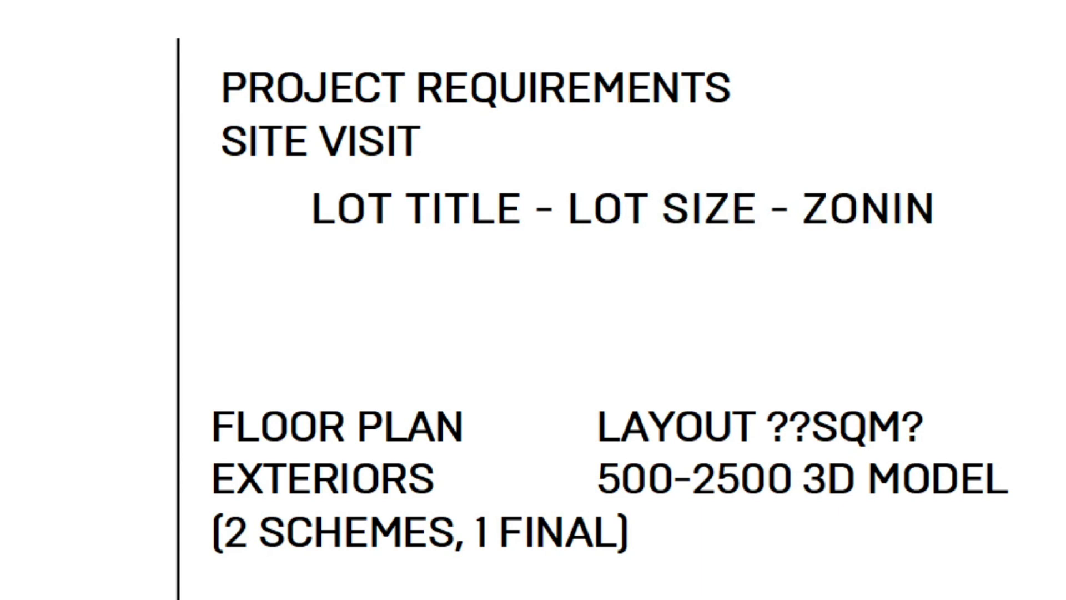
Step: Add a second line reading LOT 100SQM - MAX BLDG FTPRT below the lot title line
key(Return)
text(LOT 100S)
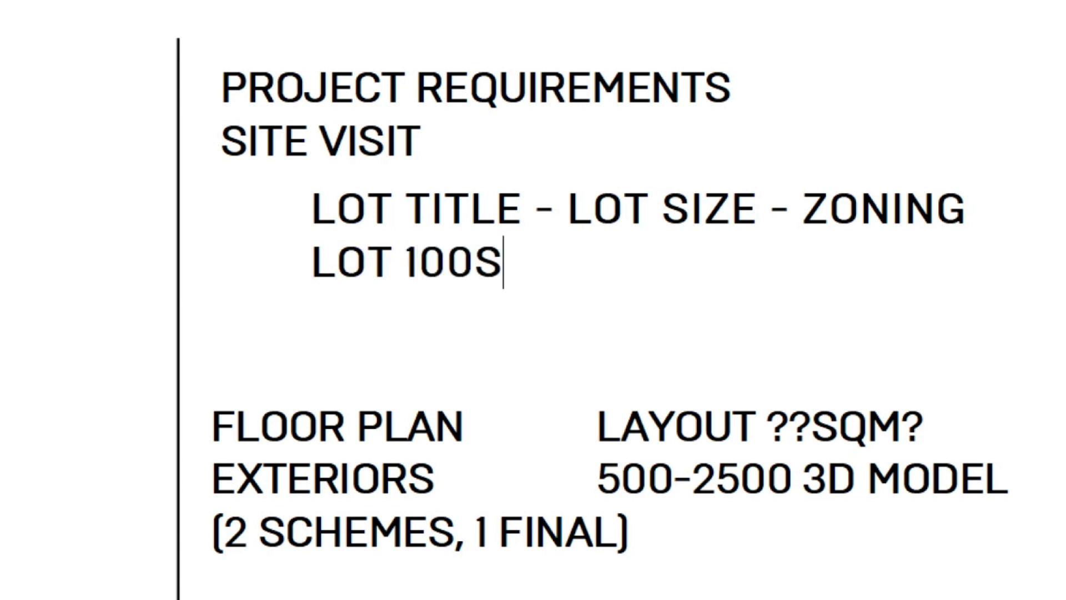
text(QM - )
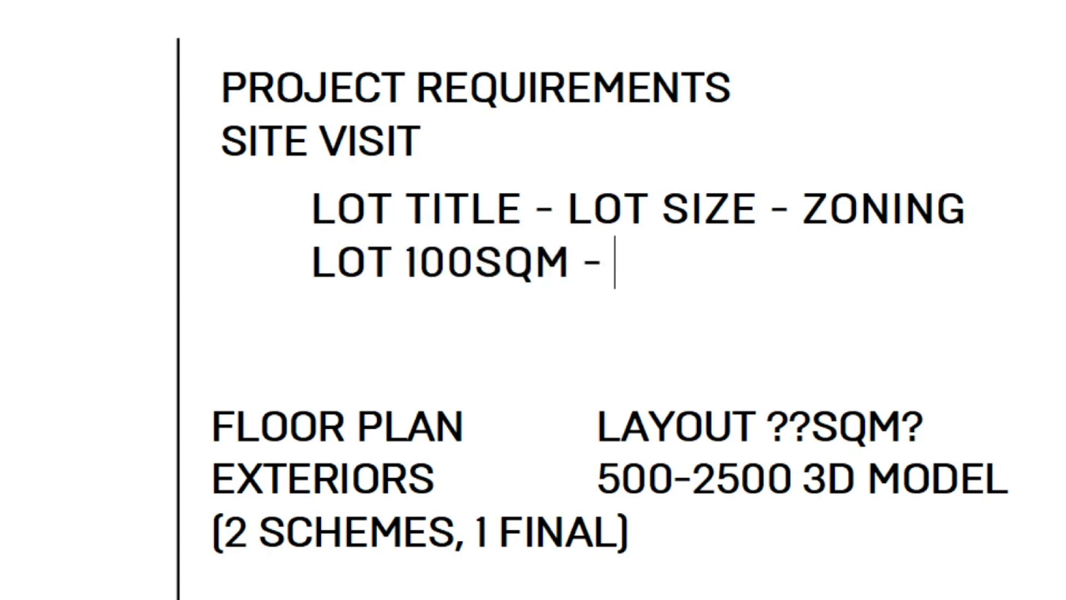
text(MAX BLDG F)
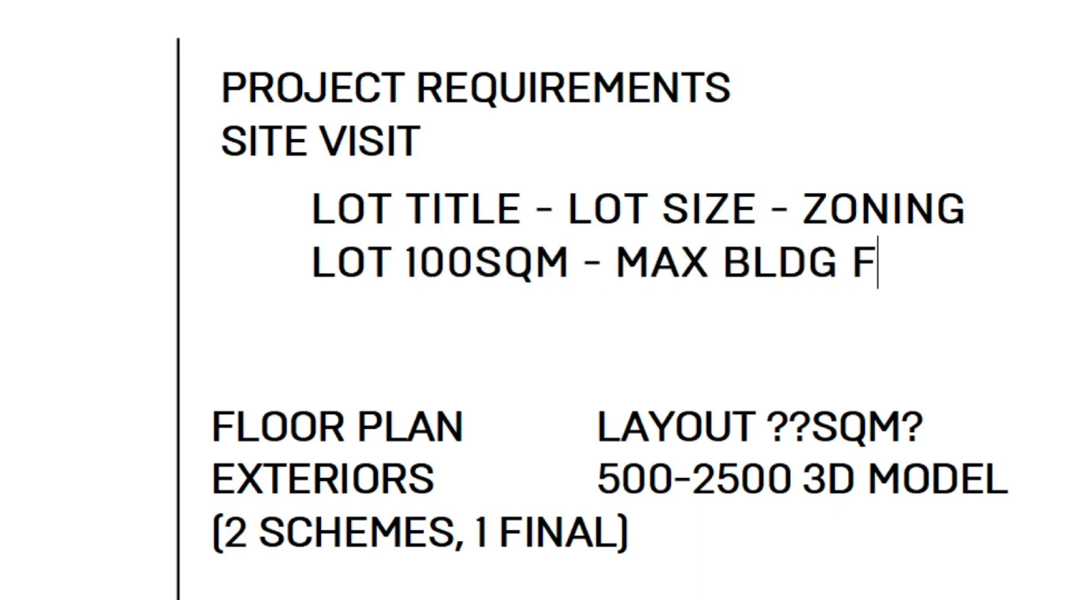
text(TPRT)
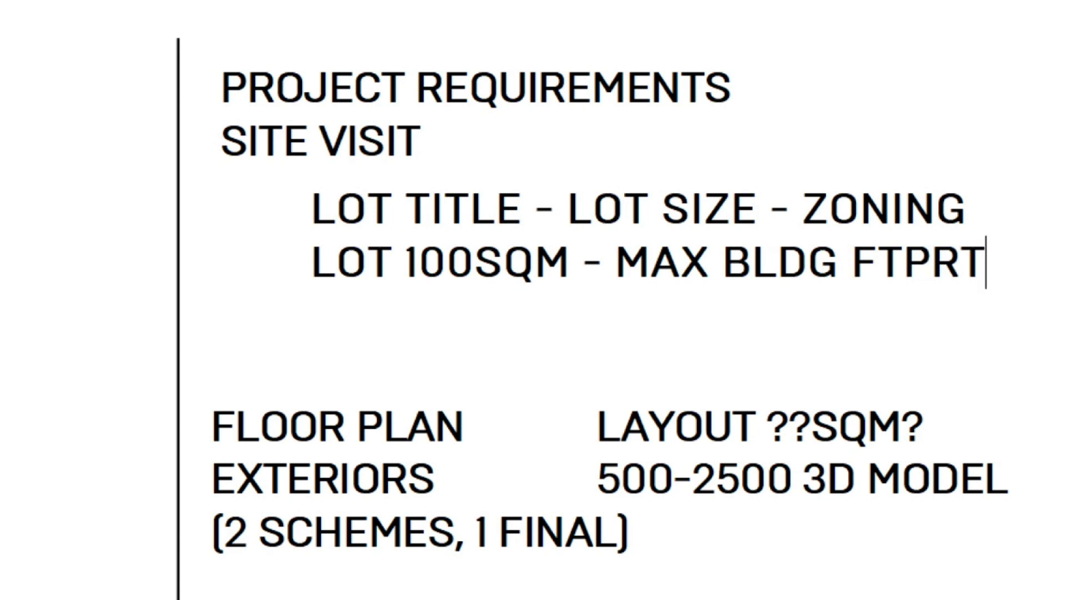
click(611, 273)
drag(611, 272, 965, 261)
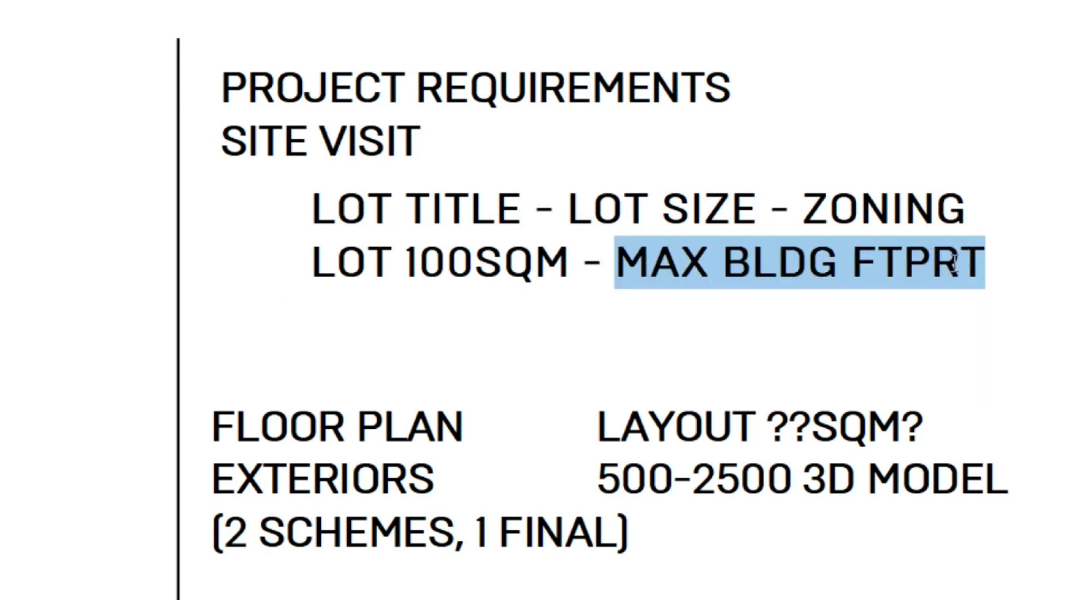
click(984, 267)
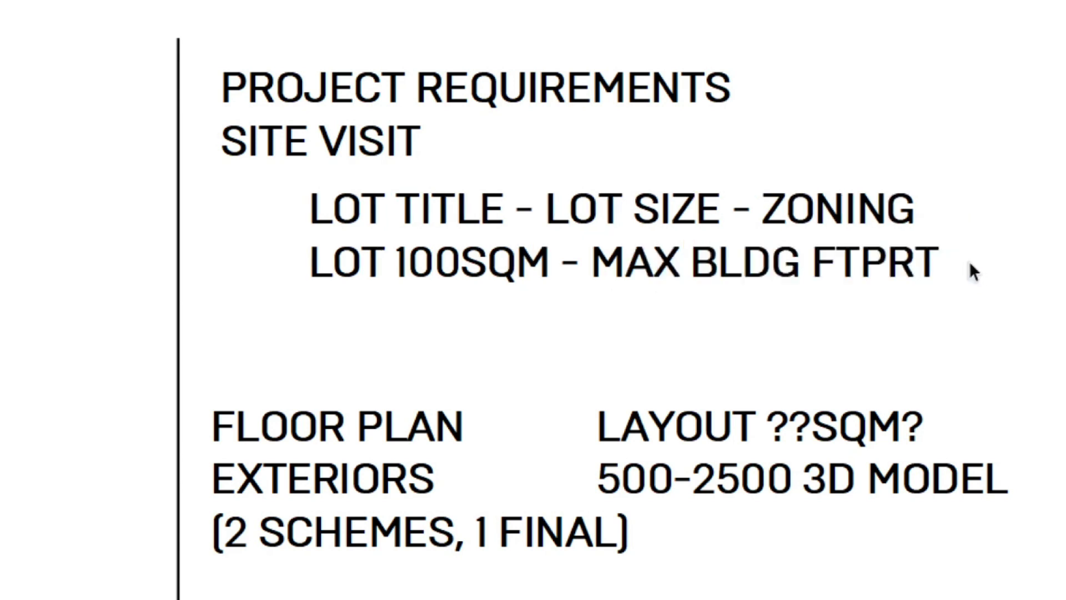
Step: Add a third line reading 80SQM MAX FLOOR AREA to the lot notes and finish editing the text
click(928, 260)
key(Return)
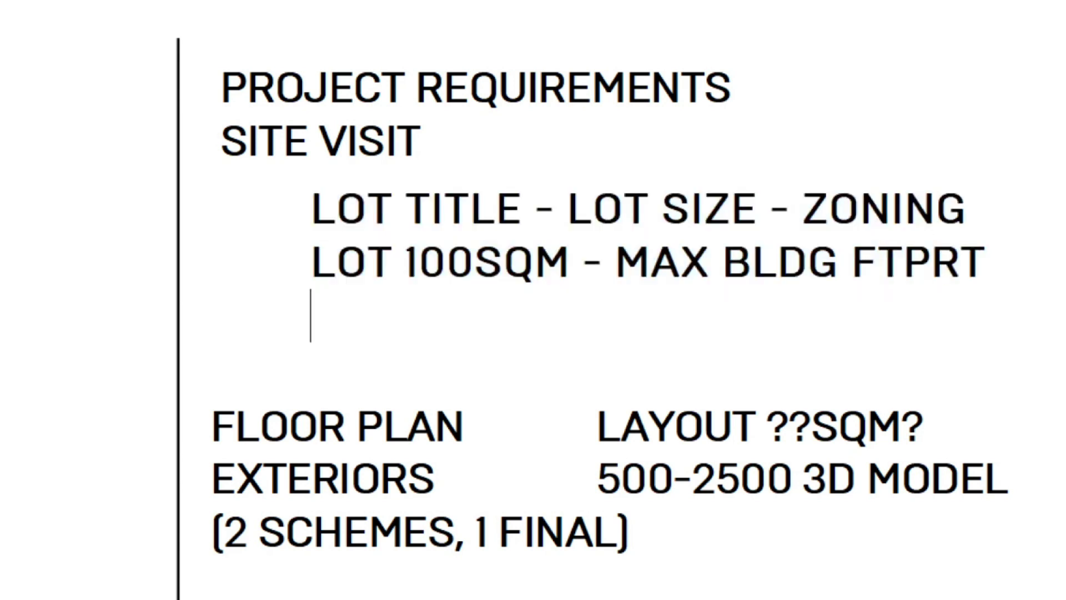
text(80&)
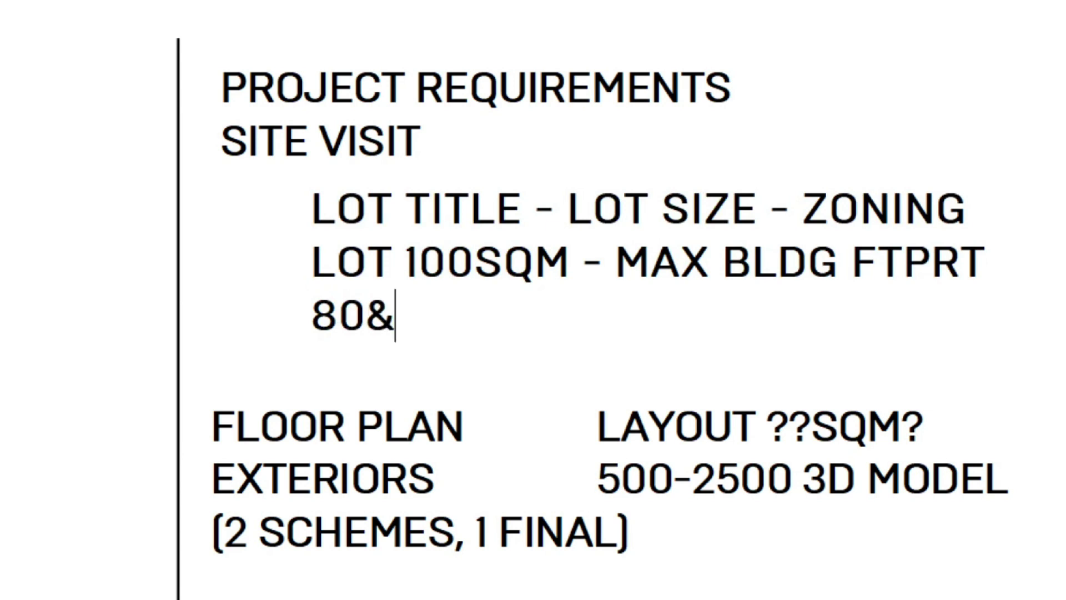
key(BackSpace)
text(%)
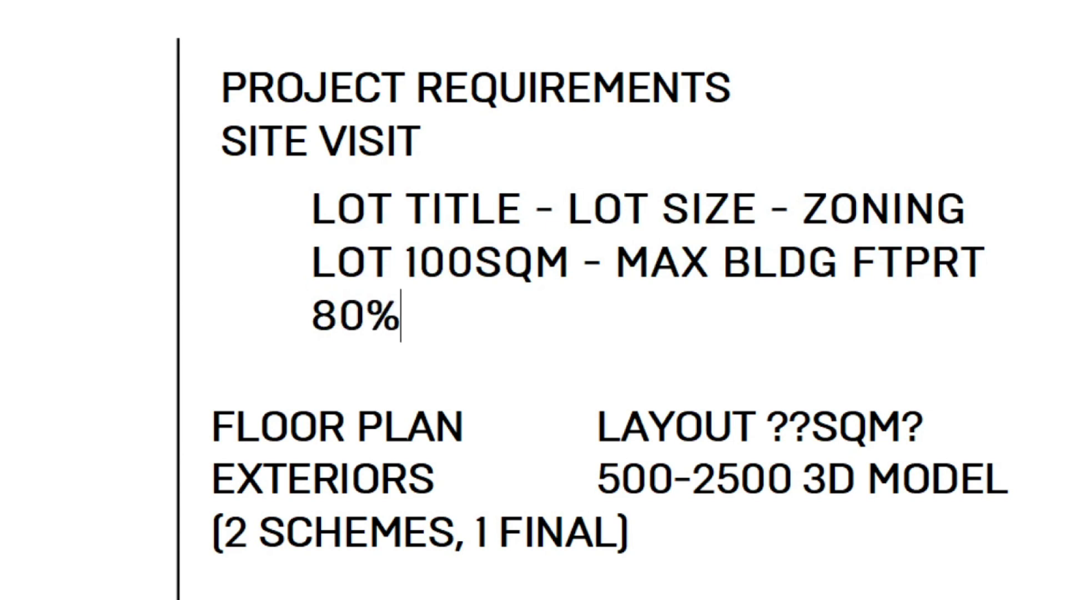
key(BackSpace)
text(SQM)
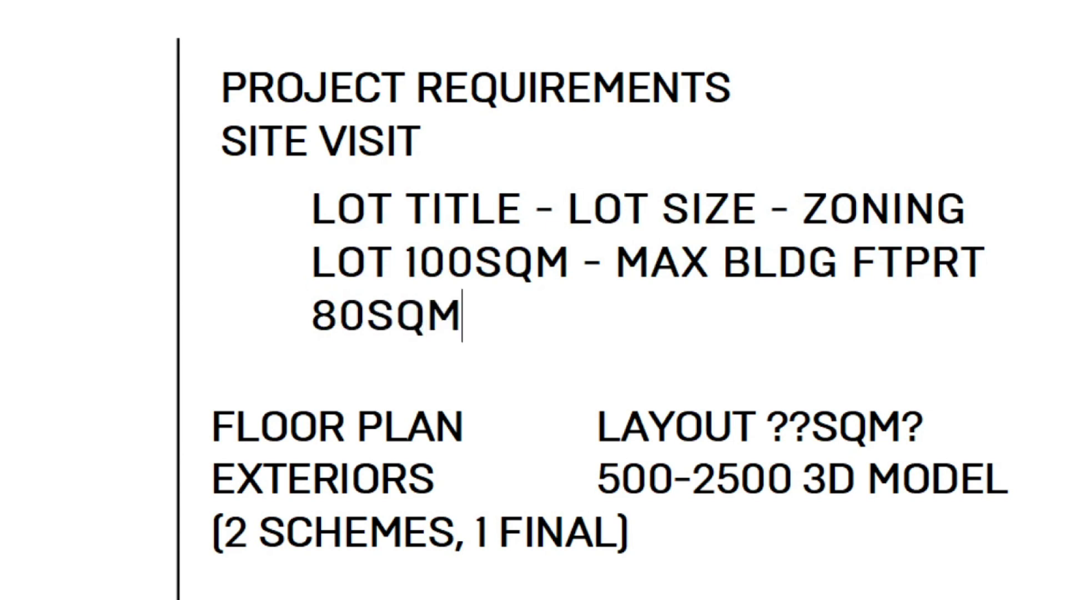
text( MAX FL)
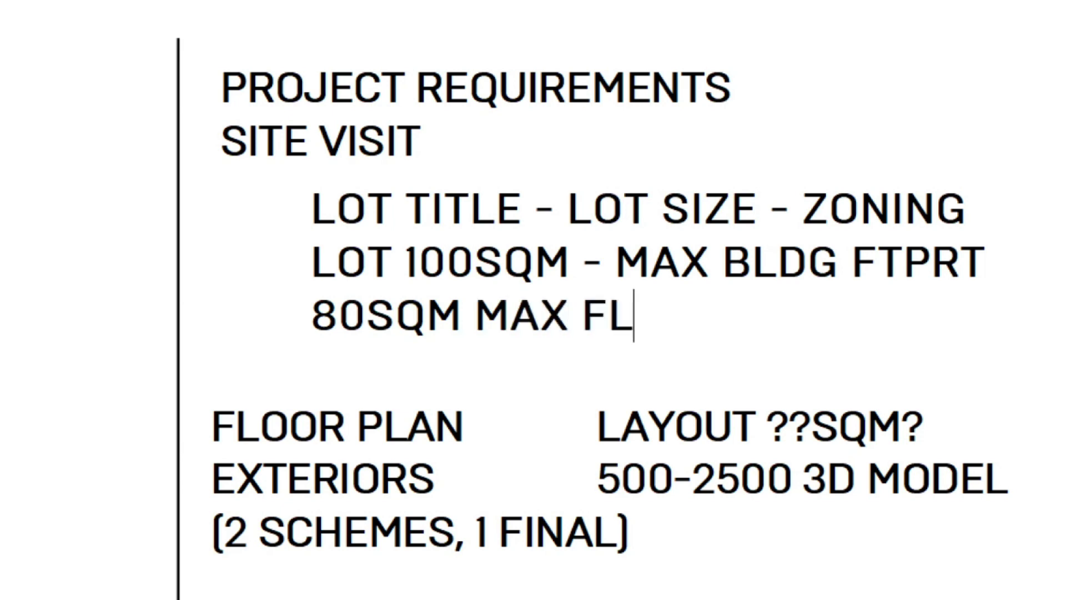
text(OOR AREA)
key(Escape)
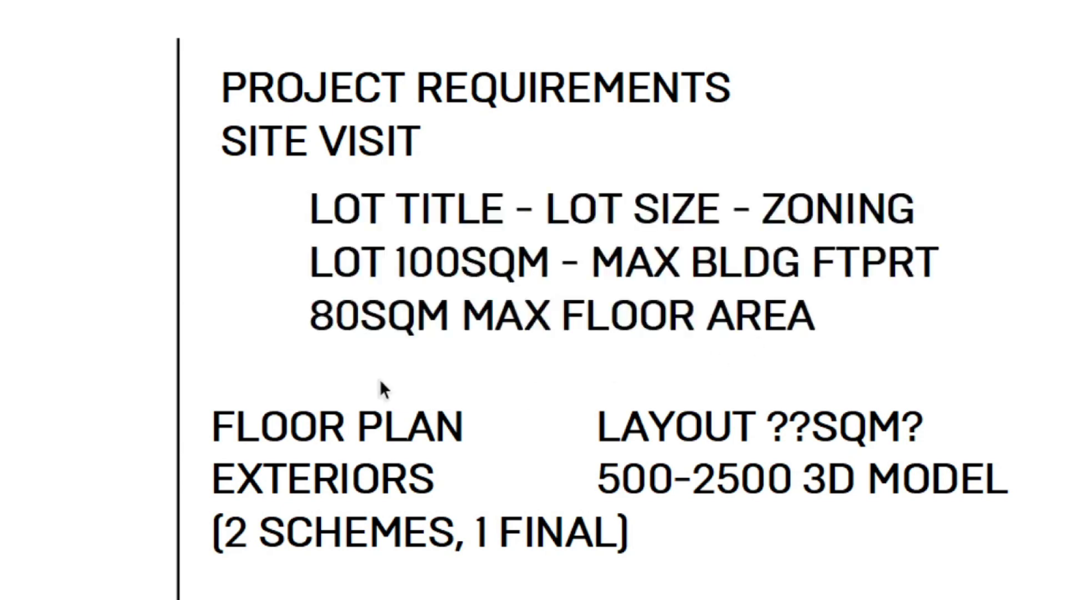
scroll(380, 379, up, 1)
middle_drag(426, 298, 416, 253)
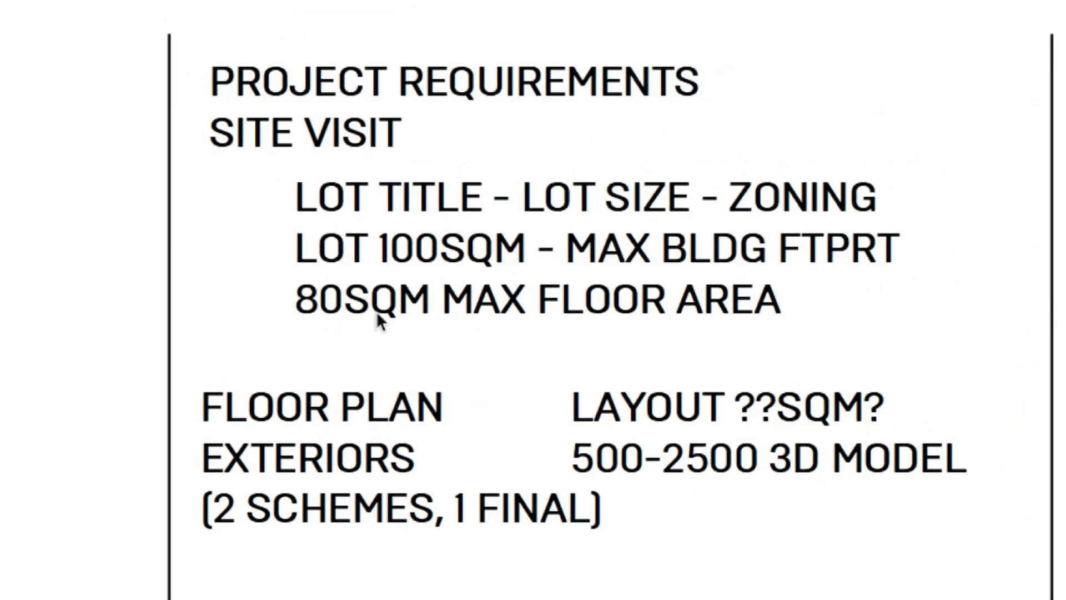
click(333, 314)
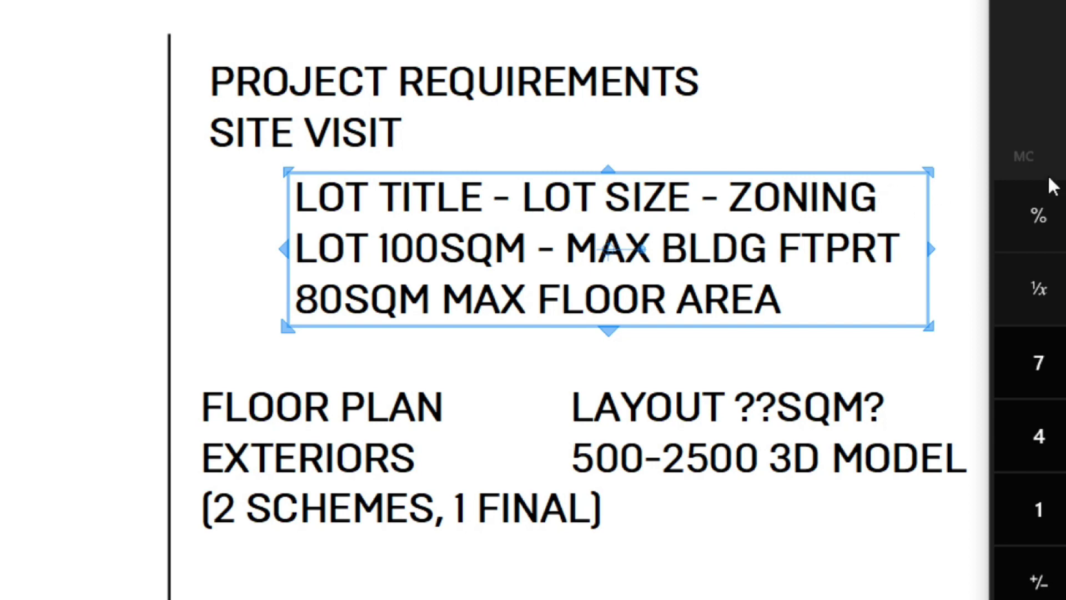
scroll(483, 286, down, 2)
scroll(594, 397, up, 2)
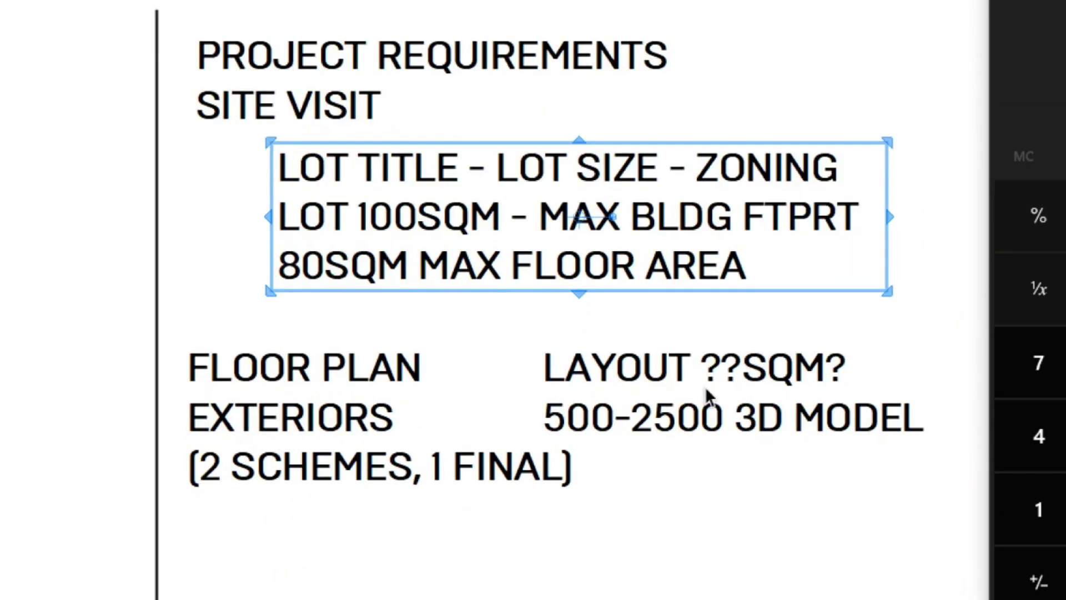
Step: Replace LAYOUT ??SQM? beside FLOOR PLAN with the rate 2000
click(626, 367)
double_click(626, 366)
click(555, 372)
key(ctrl+Delete)
key(ctrl+Delete)
key(ctrl+Delete)
key(Delete)
text(20)
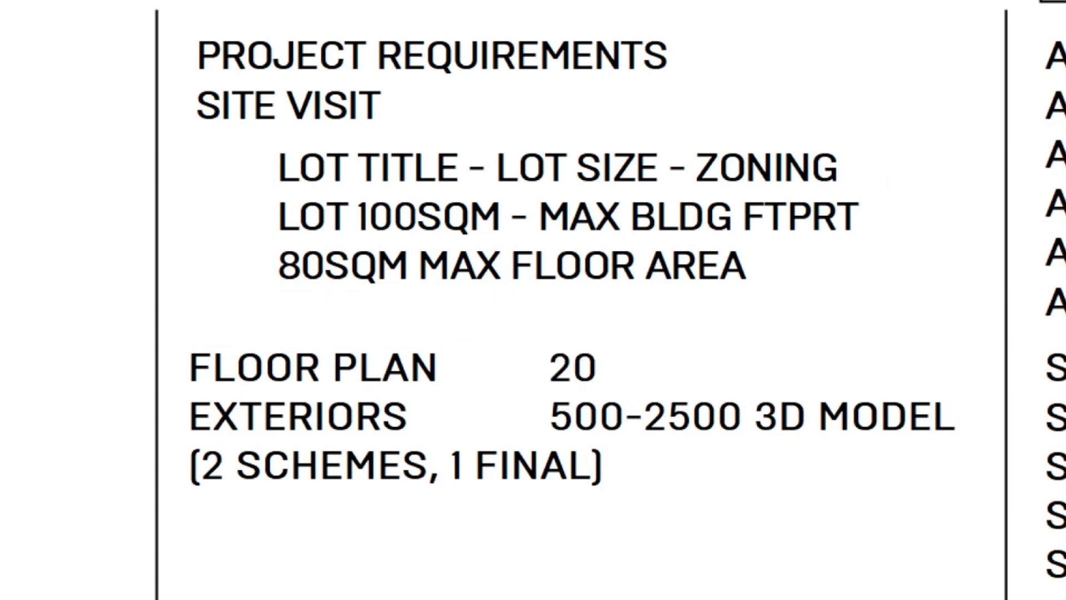
text(00)
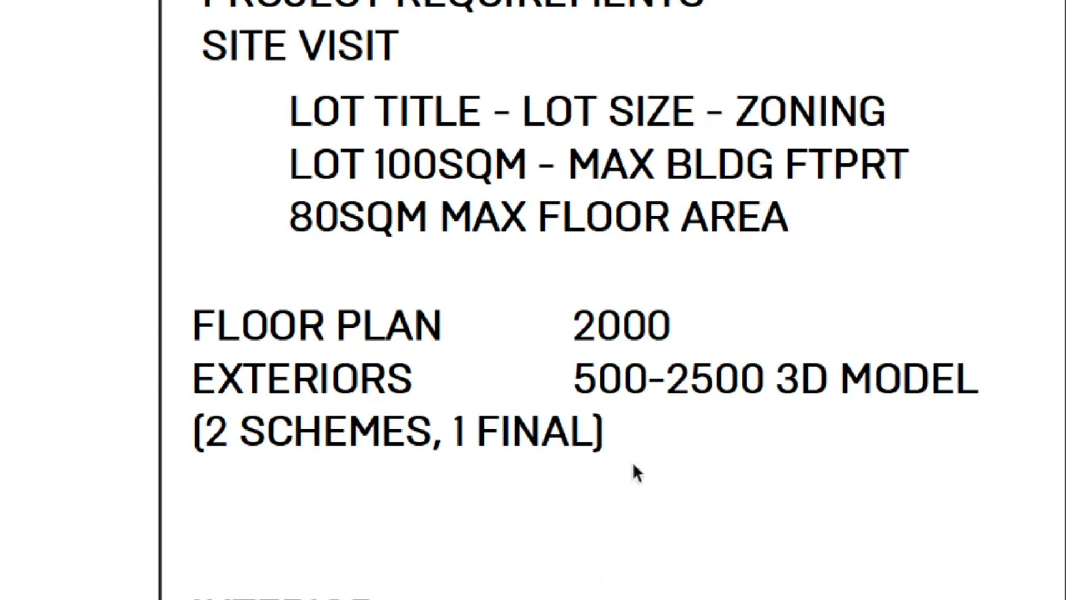
Step: Change the EXTERIORS rate range to a single rate of 2500 by removing its lower bound
click(627, 311)
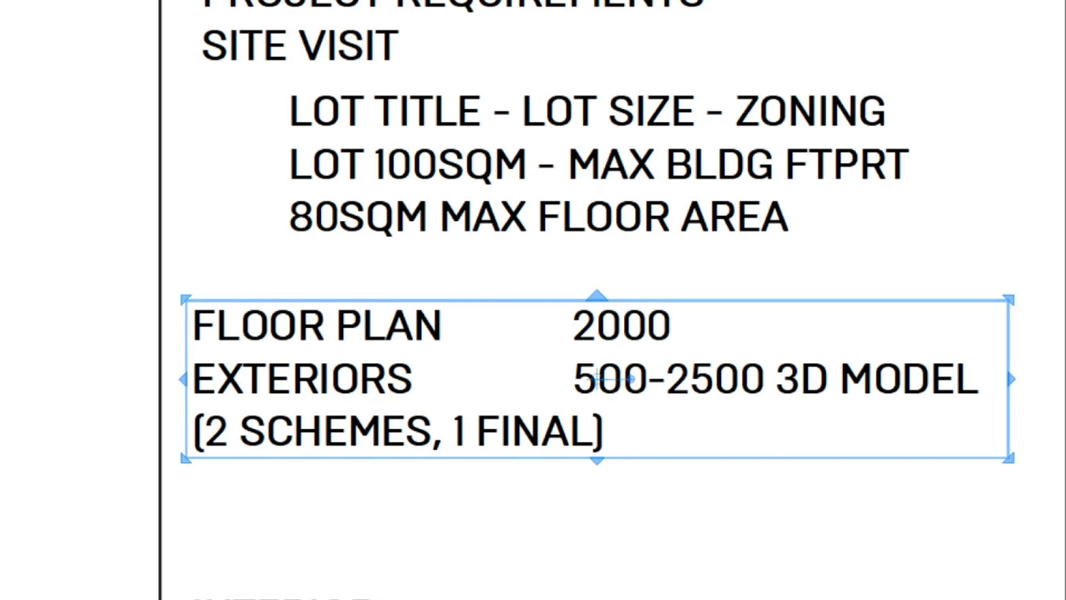
double_click(627, 319)
double_click(621, 336)
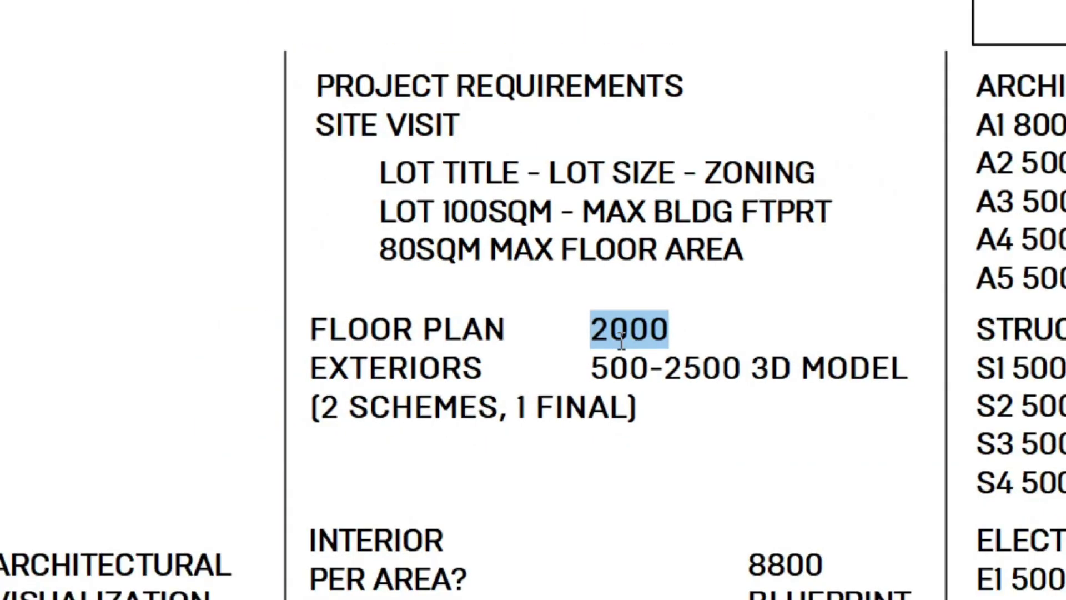
click(615, 369)
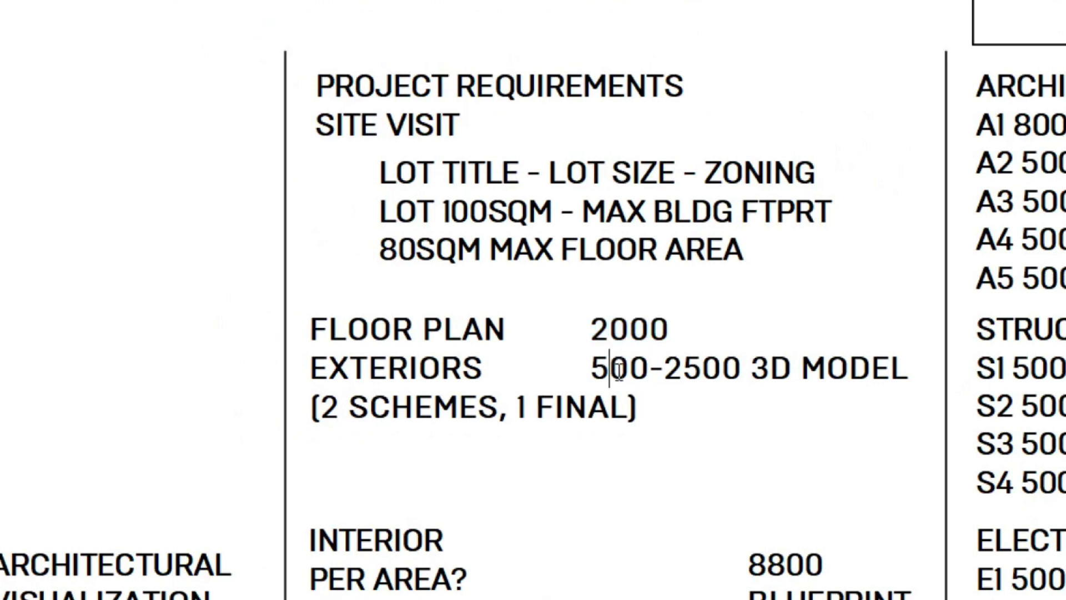
key(Up)
key(Down)
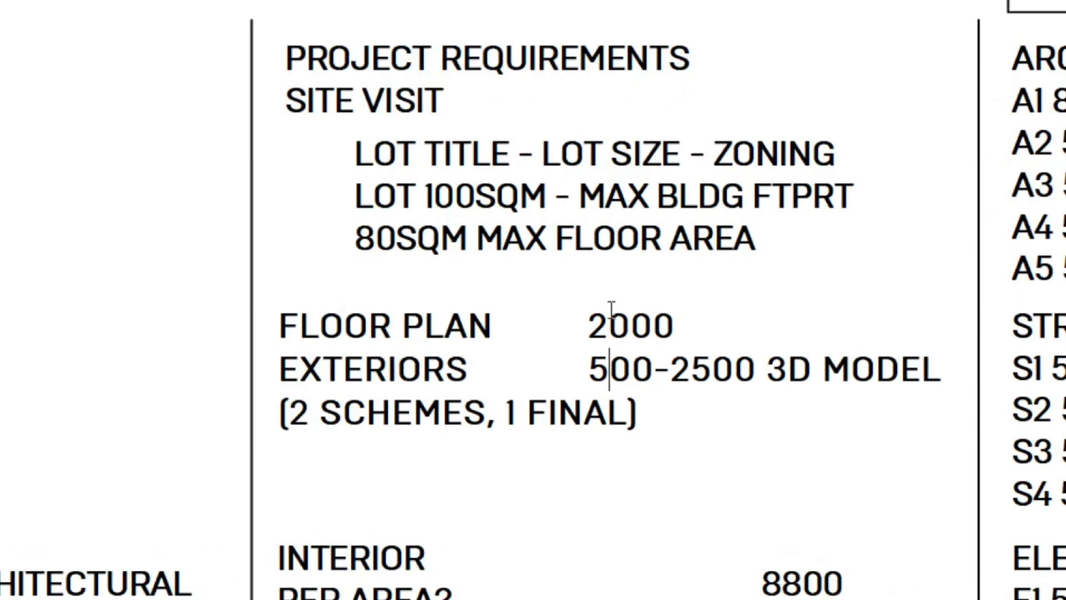
double_click(620, 360)
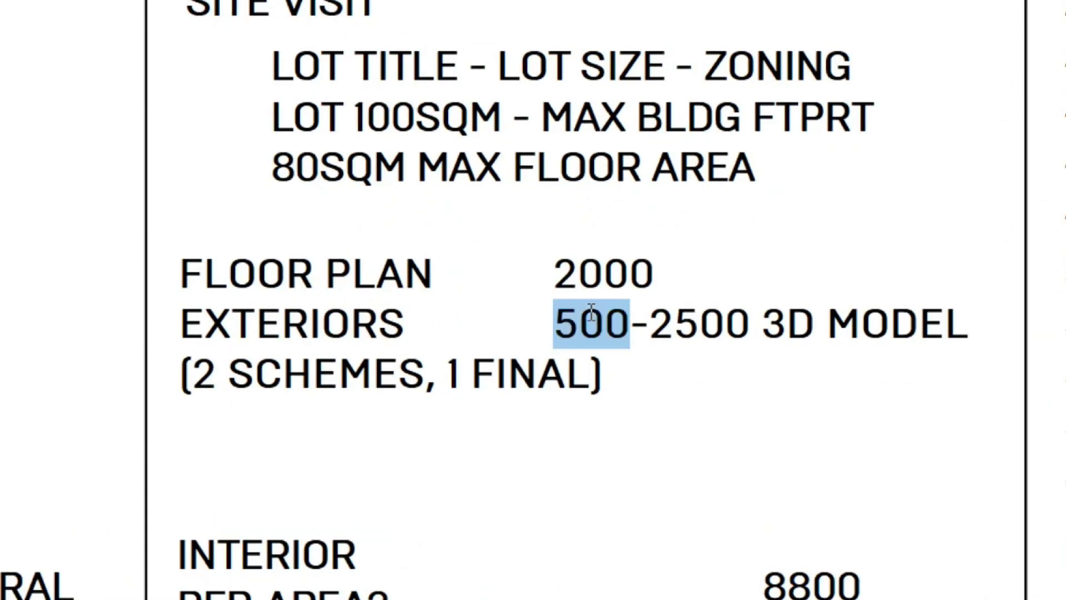
key(BackSpace)
key(Delete)
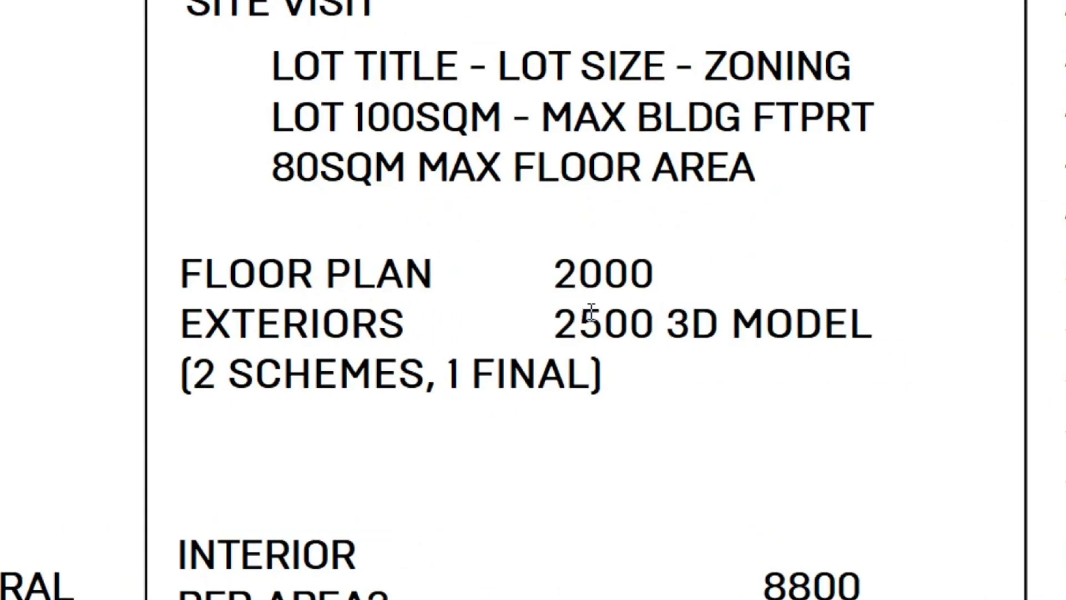
Step: Remove the words 3D MODEL after the EXTERIORS rate
drag(667, 325, 895, 332)
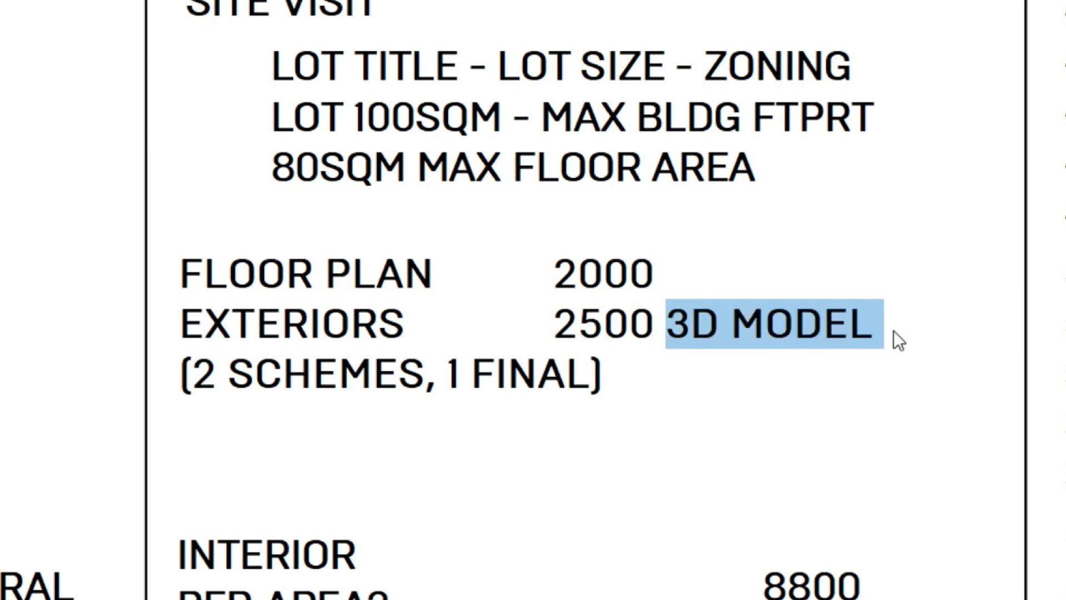
double_click(769, 323)
key(BackSpace)
key(BackSpace)
key(BackSpace)
key(BackSpace)
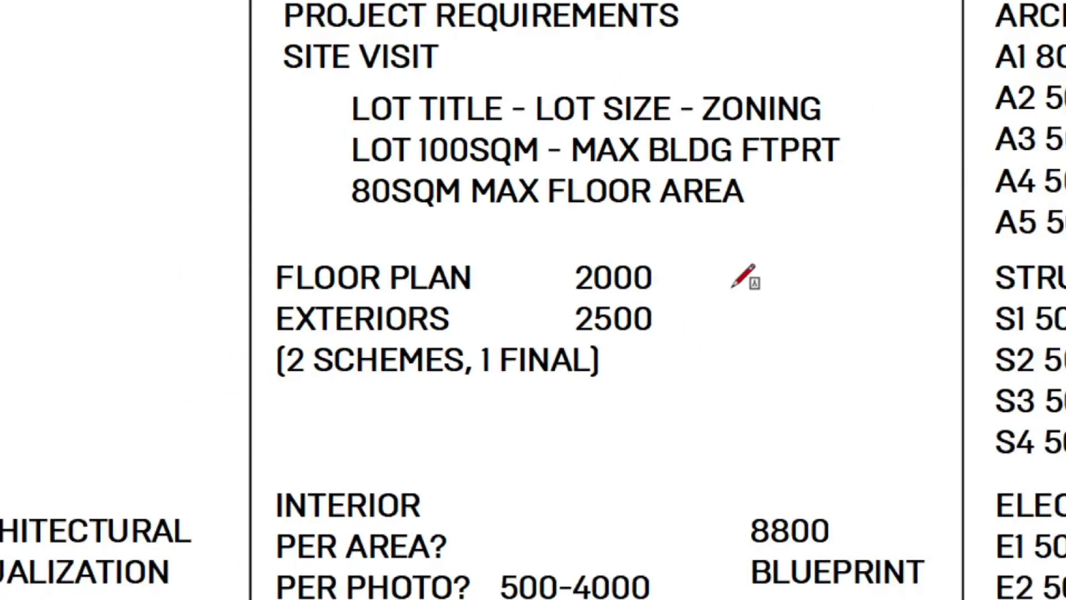
Step: Add the combined rate 4500 as text beside the FLOOR PLAN and EXTERIORS rates
click(732, 287)
text(4500)
key(BackSpace)
key(BackSpace)
key(BackSpace)
key(BackSpace)
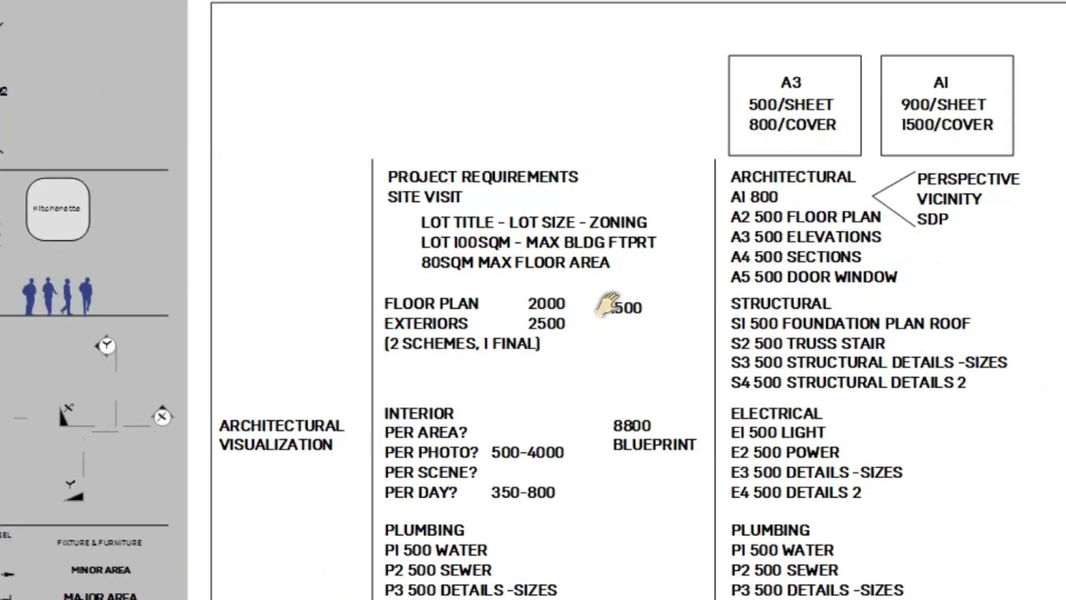
Step: Move the whole blueprint section, with its sheet rates and 8800 total, farther from the architectural visualization column
middle_drag(605, 305, 603, 305)
drag(1036, 34, 678, 598)
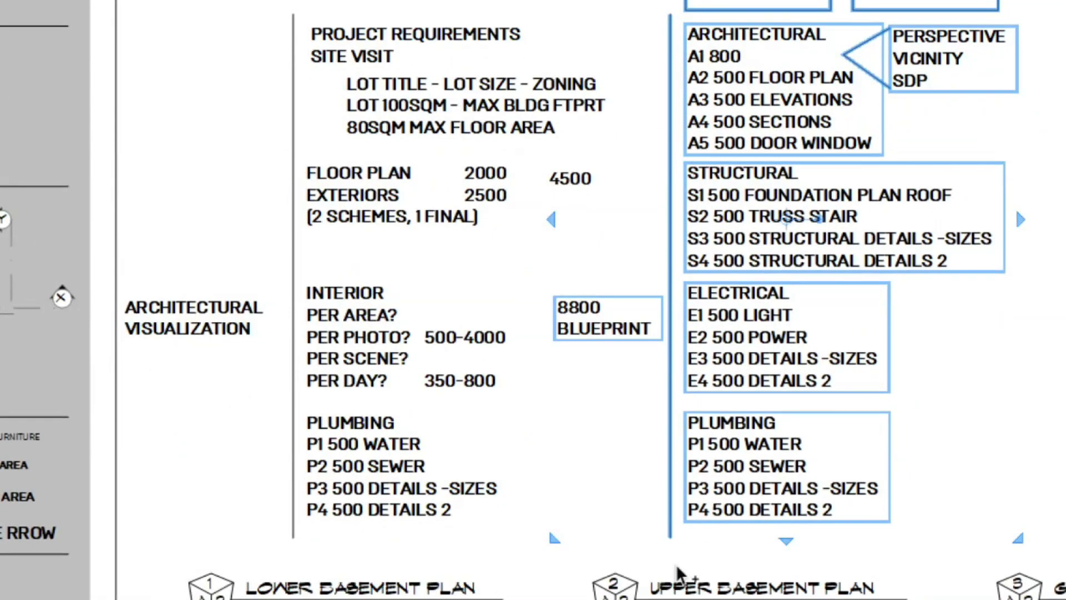
drag(769, 219, 843, 226)
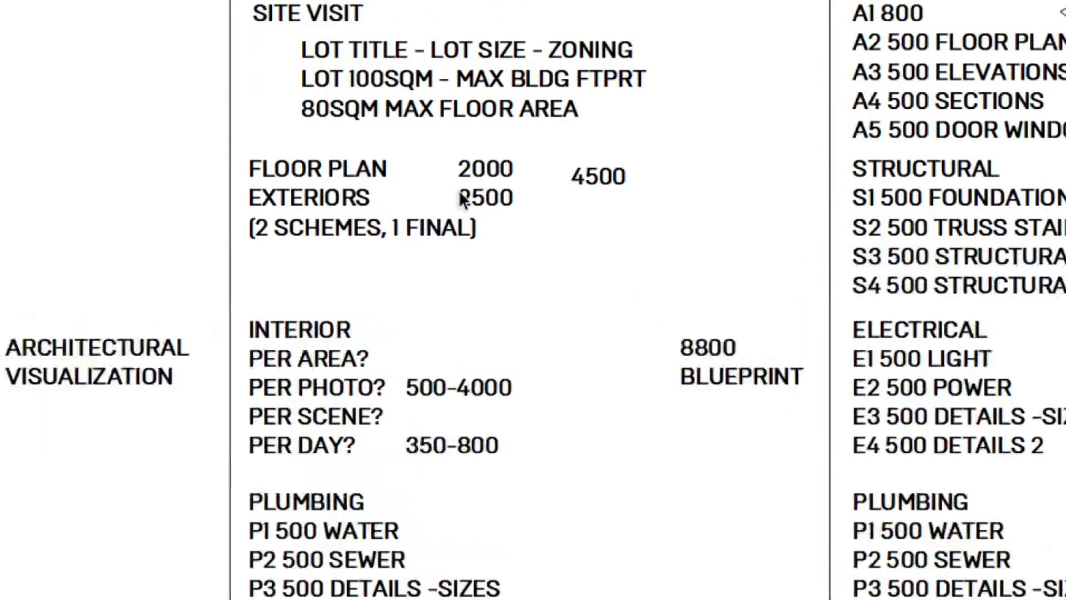
Step: Draw an angled bracket line joining the 2000 and 2500 rates to the 4500 total
scroll(679, 233, up, 2)
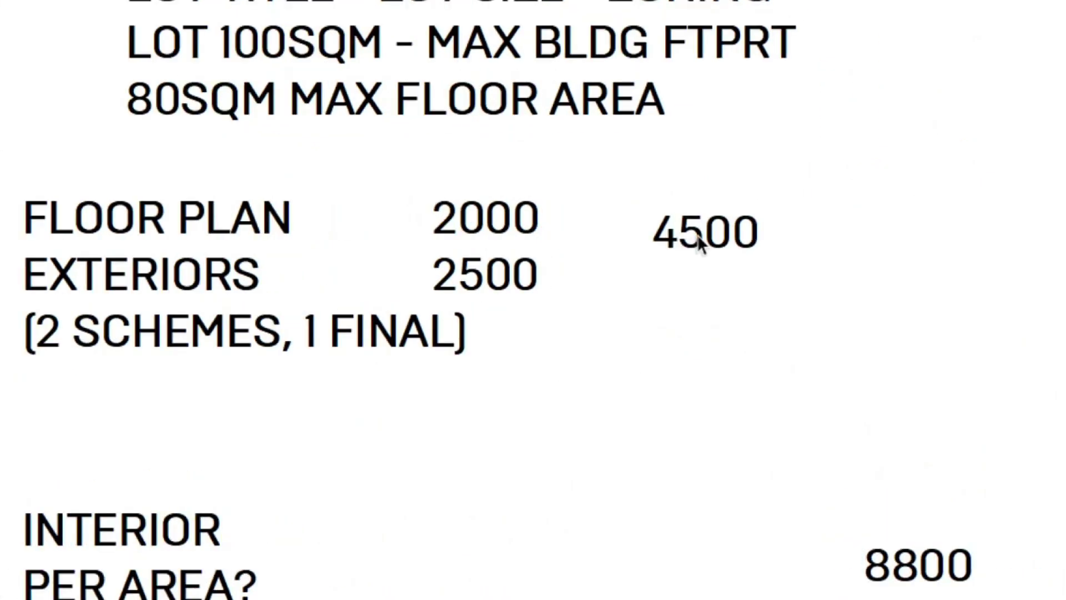
scroll(589, 226, up, 1)
key(l)
mouse_move(569, 186)
mouse_down()
mouse_move(636, 252)
mouse_move(568, 388)
mouse_up()
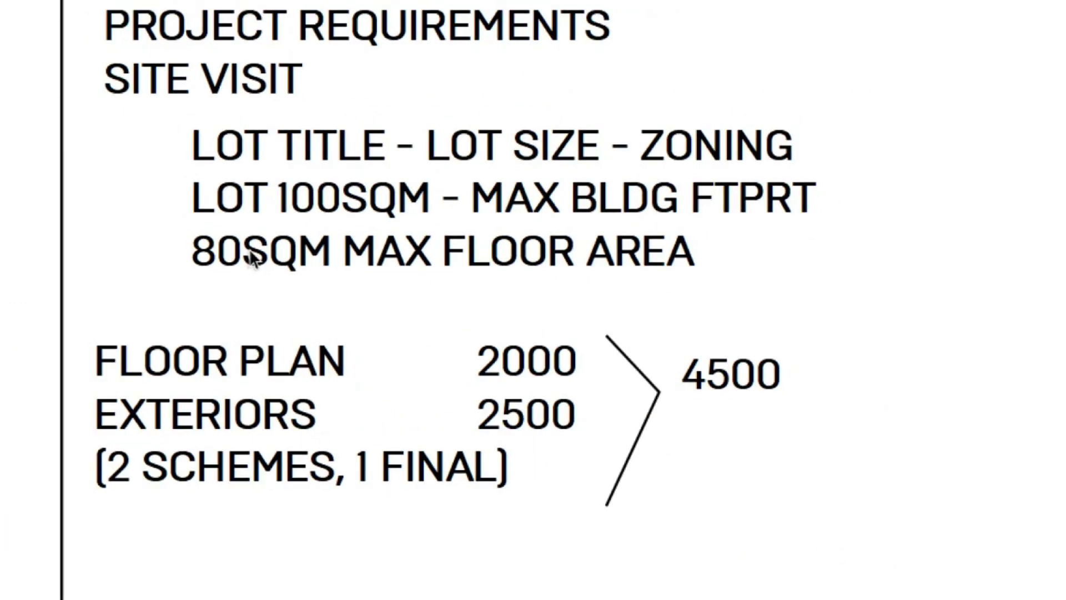
Step: Add the figure 30000 as text and place it beside the LOT TITLE line of the lot notes
click(247, 254)
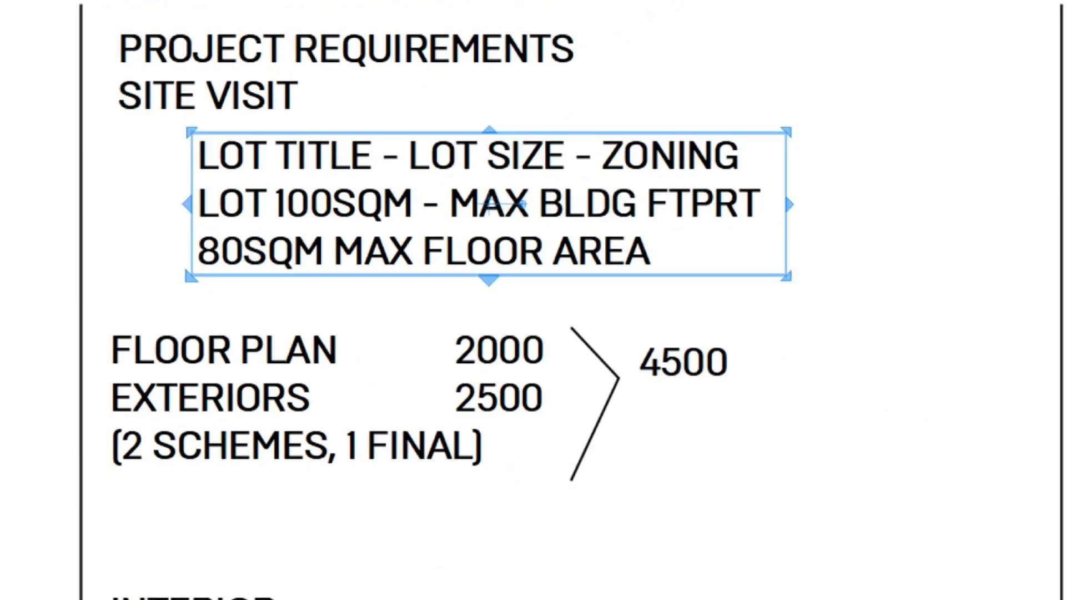
key(alt+Tab)
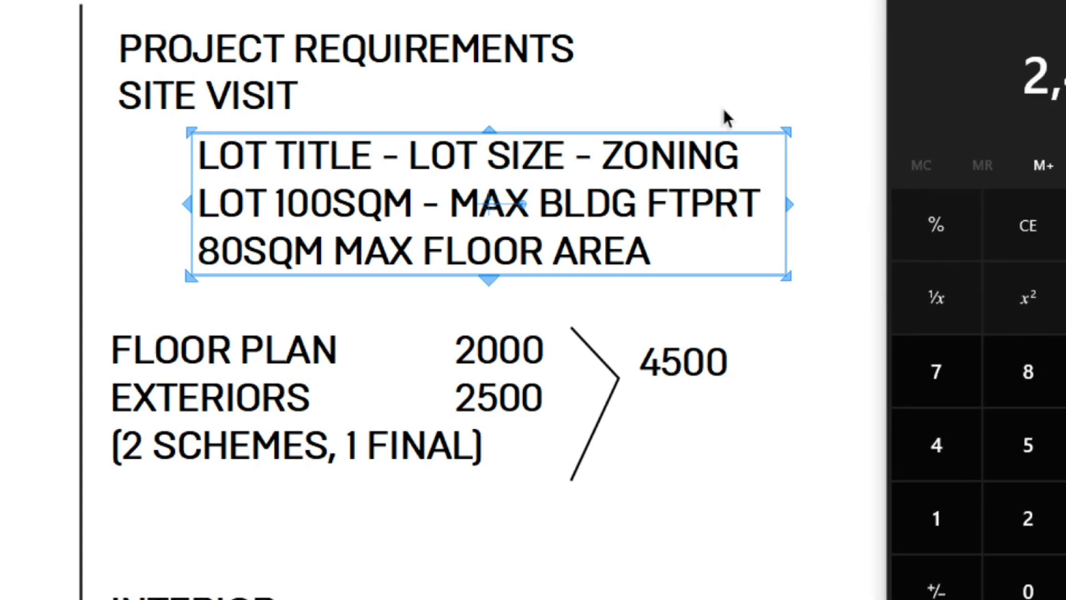
middle_drag(639, 100, 561, 83)
drag(484, 138, 802, 147)
double_click(801, 148)
text(30000)
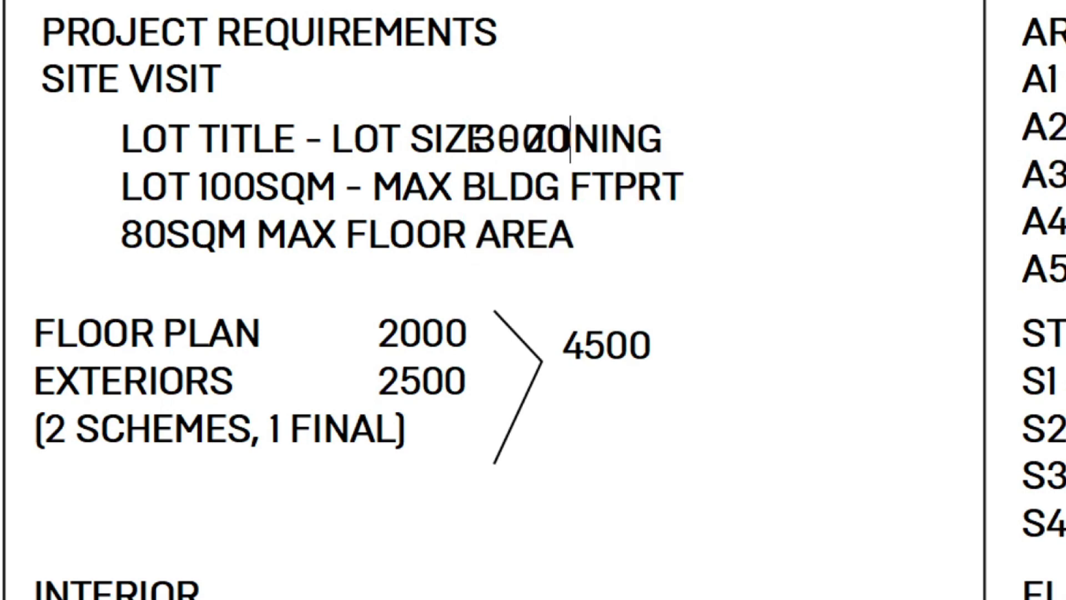
key(Escape)
drag(545, 117, 833, 142)
scroll(828, 159, down, 5)
click(796, 156)
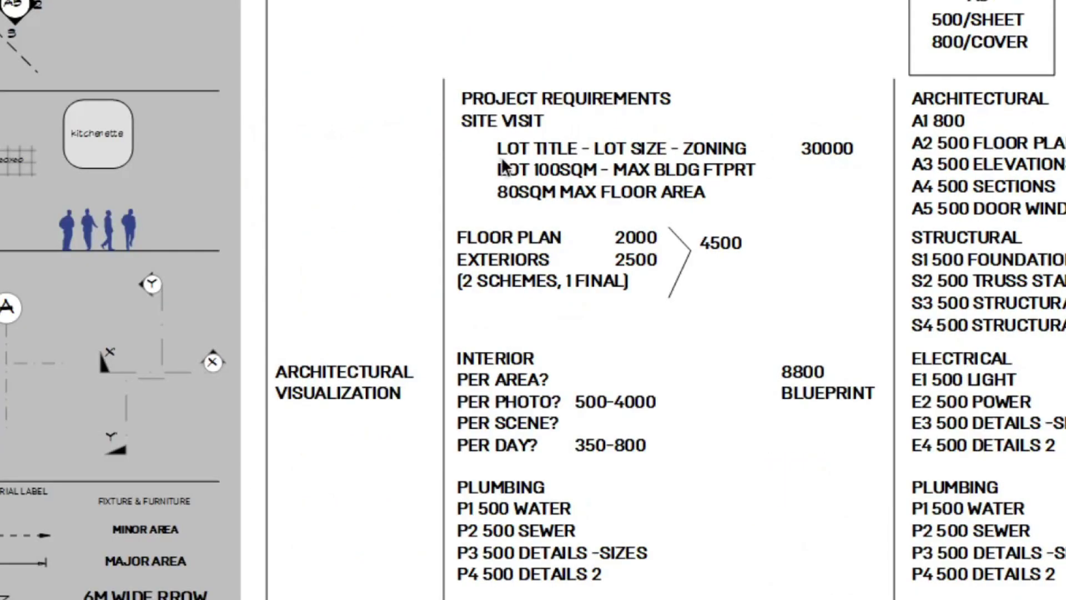
Step: Try to shift the blueprint section with its 8800 total away from the 30000 figure, and undo the change
scroll(482, 162, down, 2)
middle_drag(420, 174, 247, 199)
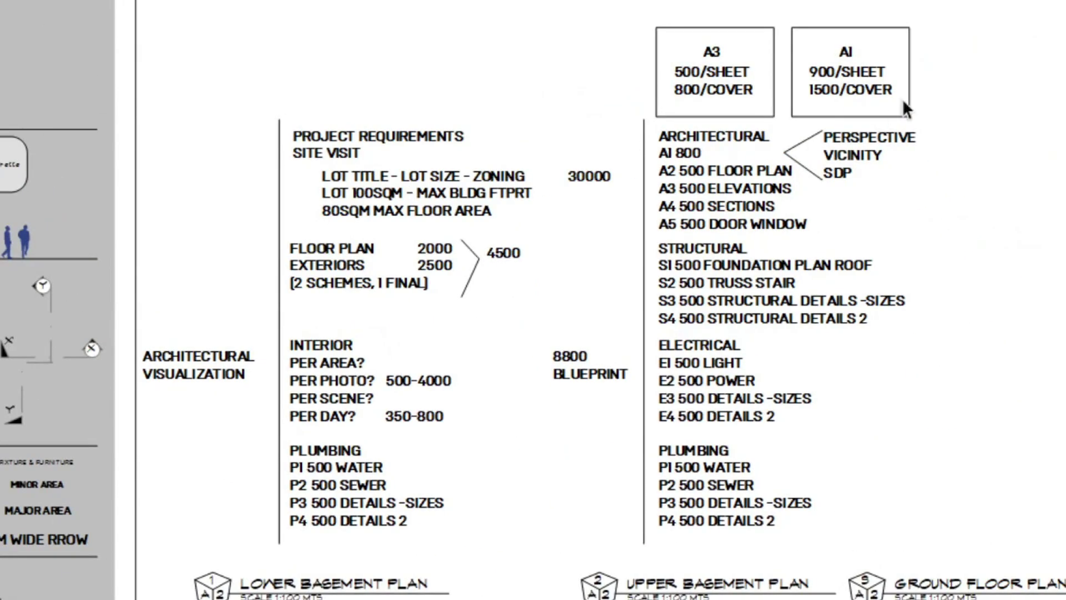
drag(1021, 38, 638, 592)
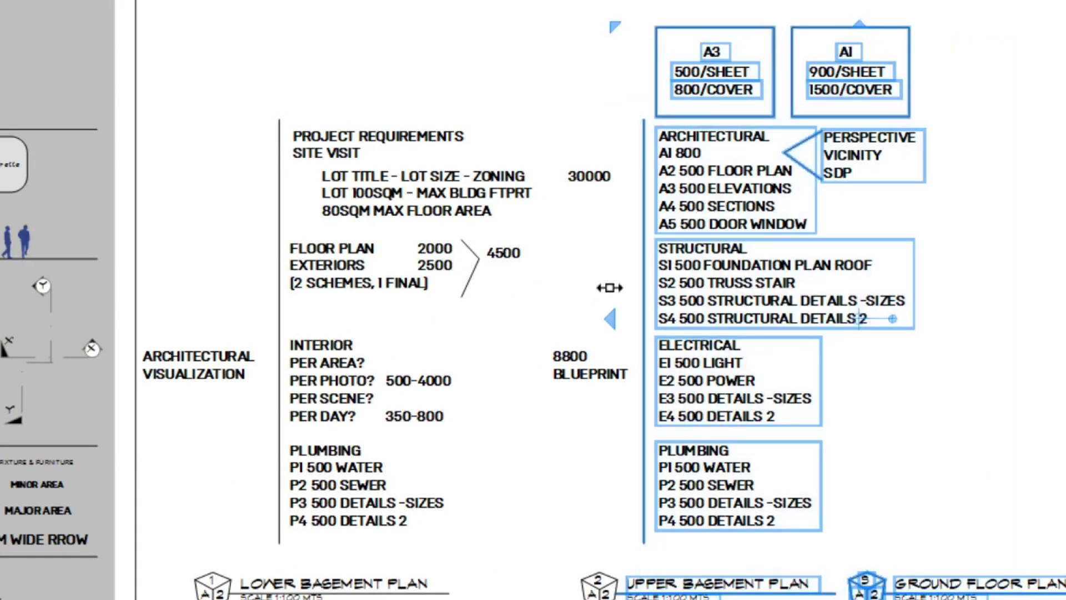
shift+drag(589, 255, 543, 451)
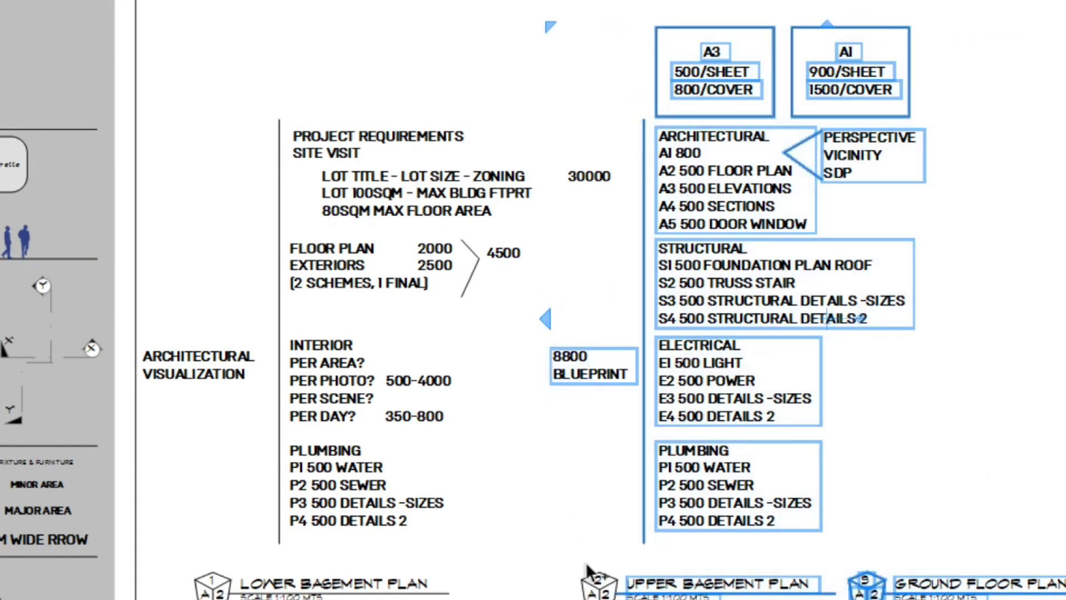
drag(547, 532, 642, 523)
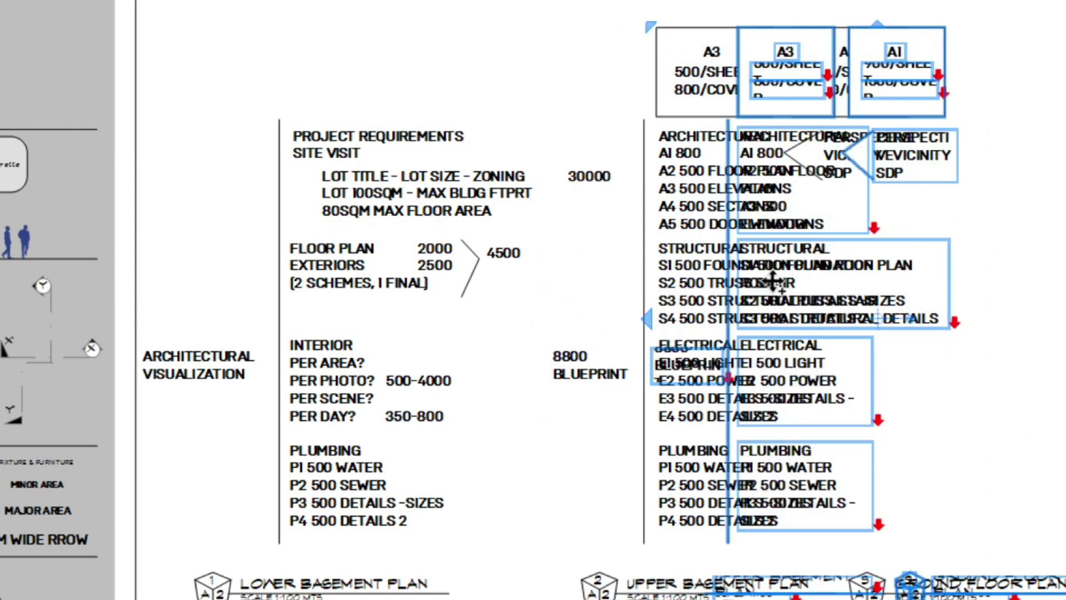
key(ctrl+z)
Step: Select the blueprint section with its 8800 total and move it away from the 30000 figure without stretching it
drag(1011, 38, 619, 599)
shift+drag(535, 528, 662, 599)
drag(684, 392, 779, 399)
click(561, 277)
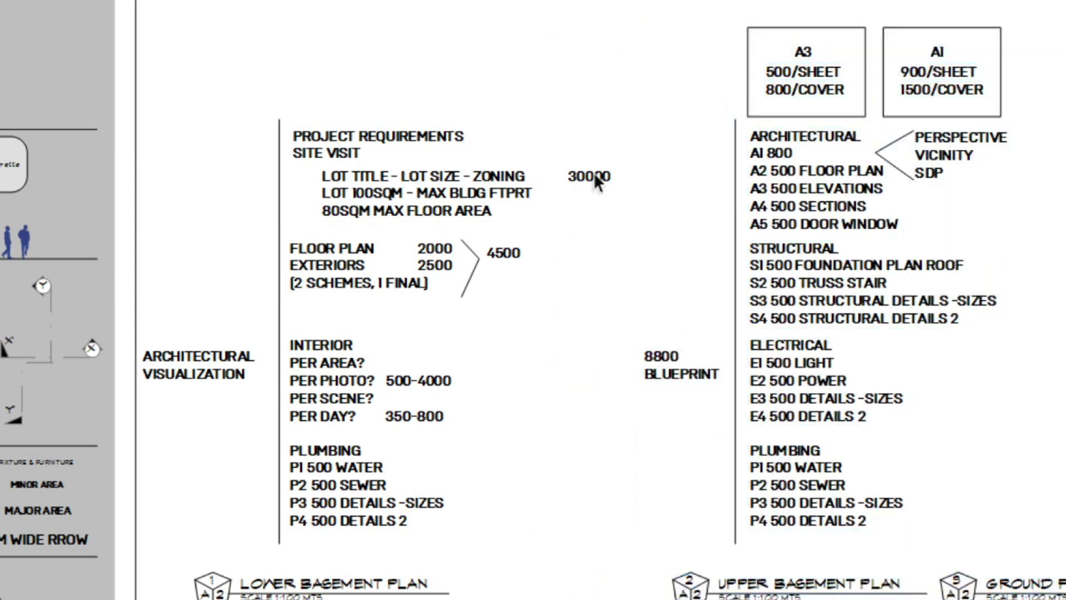
Step: Copy the 30000 figure beside itself on the LOT TITLE line and change the copy to 2400000
scroll(592, 180, up, 5)
click(576, 189)
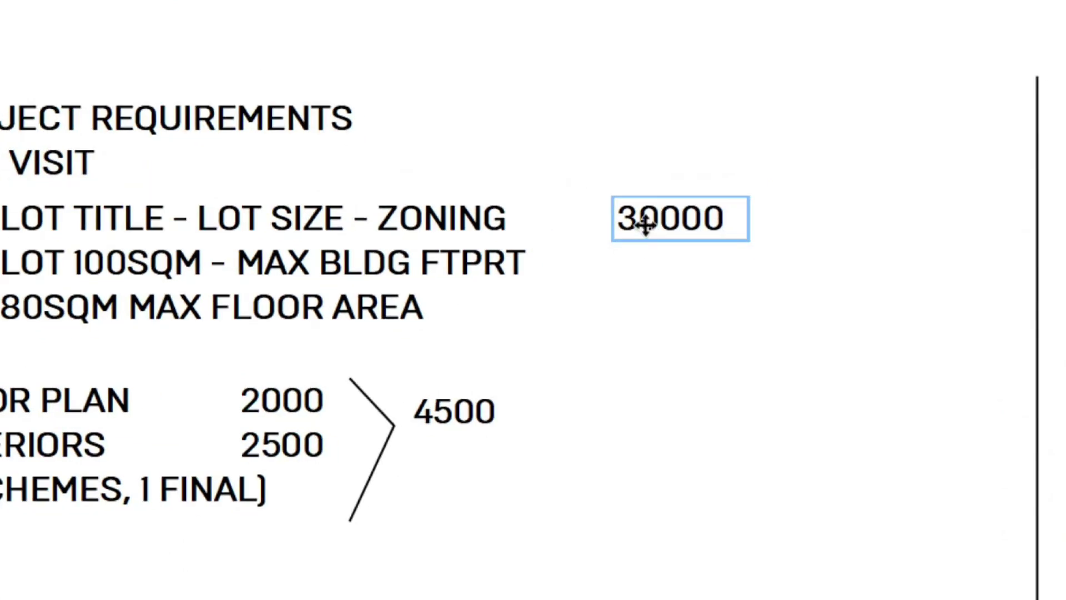
key(alt+Tab)
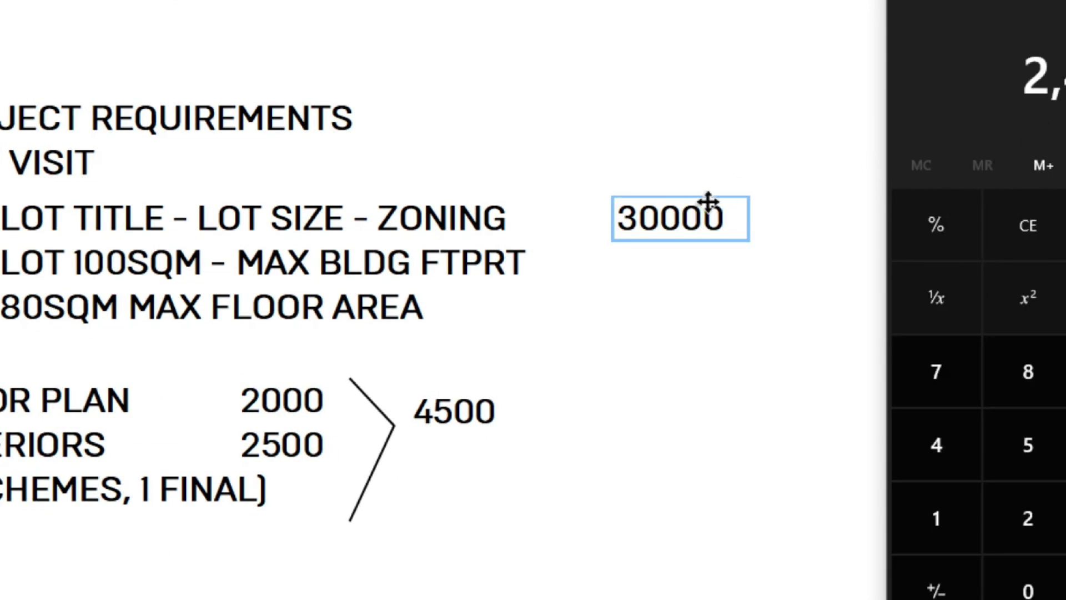
click(638, 217)
drag(647, 216, 818, 219)
double_click(819, 217)
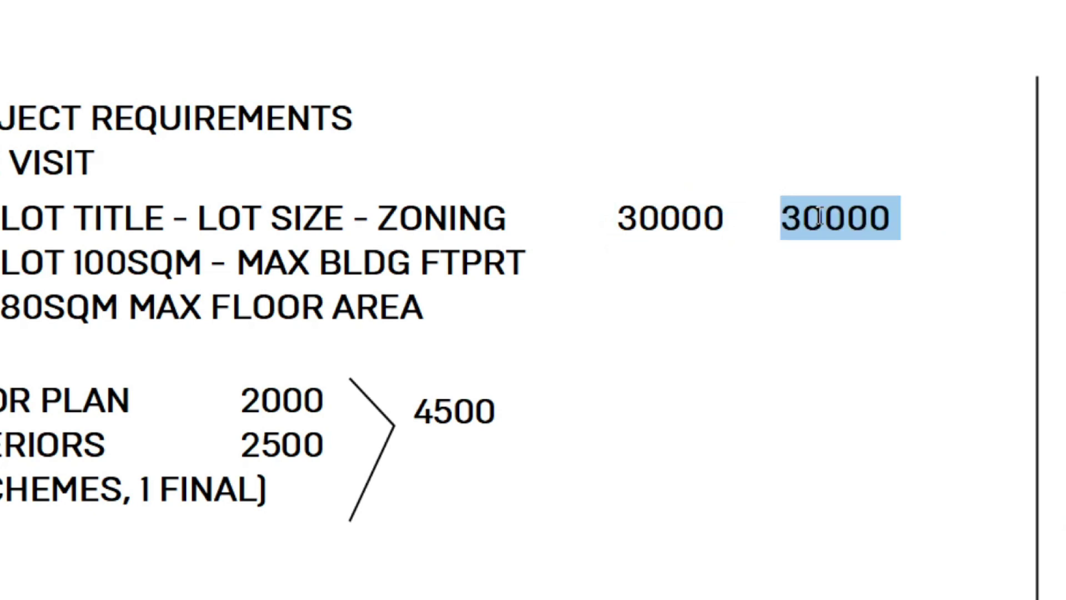
text(2400000)
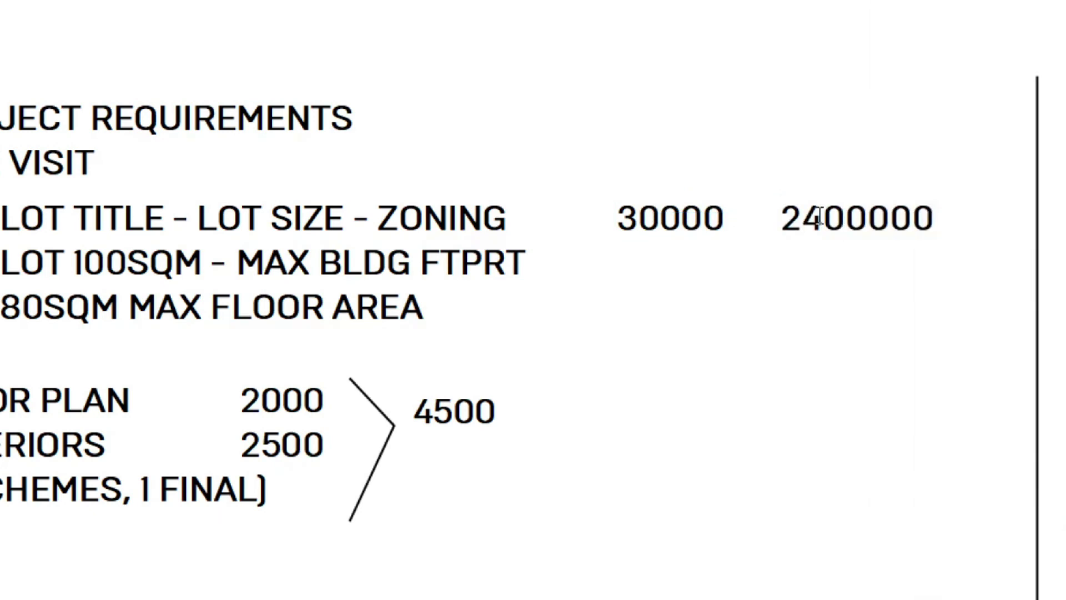
Step: Work out the fee in the calculator, then copy the 2400000 figure below itself and change the copy to 72000
key(alt+Tab)
key(alt+Tab)
key(alt+Tab)
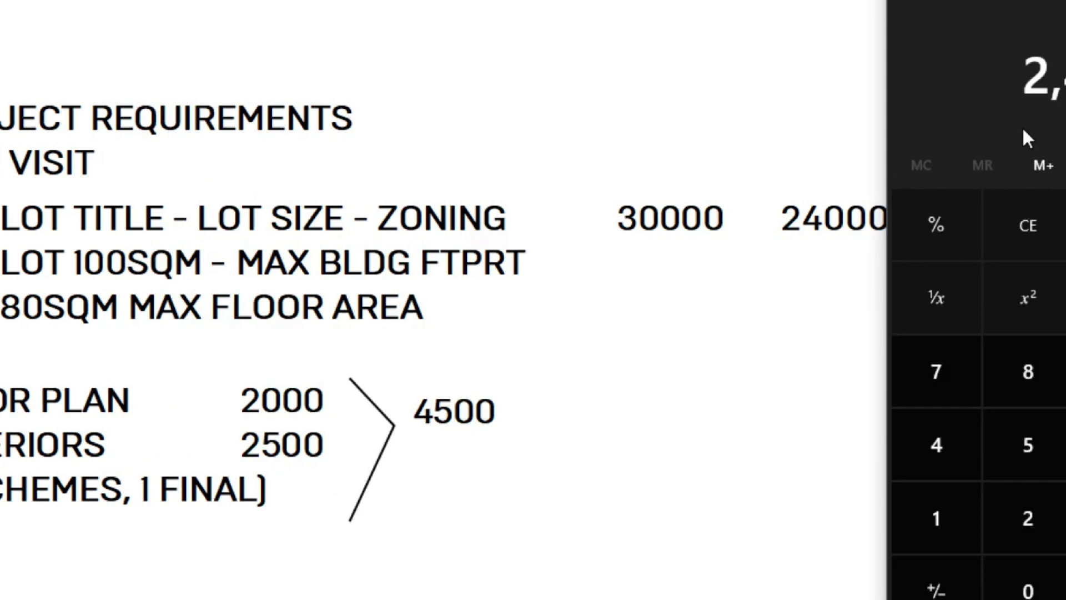
text(0)
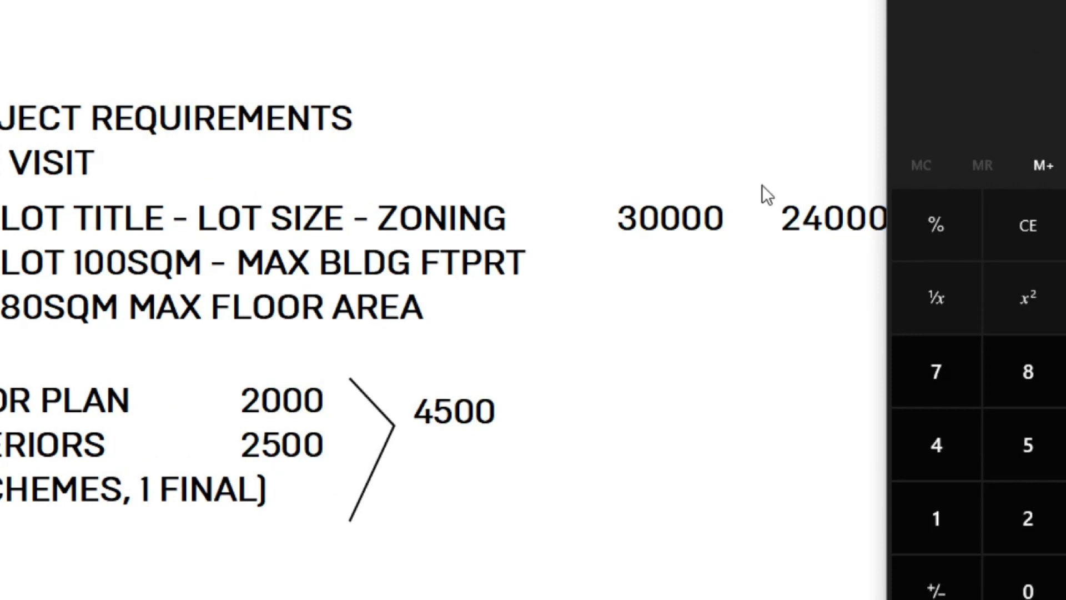
click(763, 188)
key(Escape)
key(Escape)
ctrl+drag(797, 209, 797, 268)
double_click(827, 268)
text(72000)
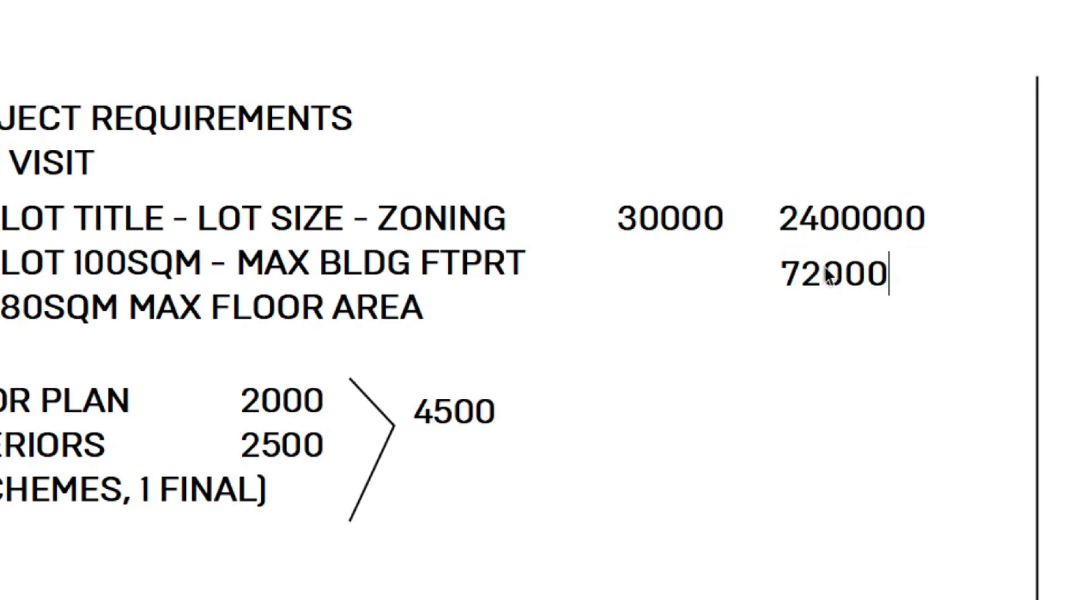
key(Escape)
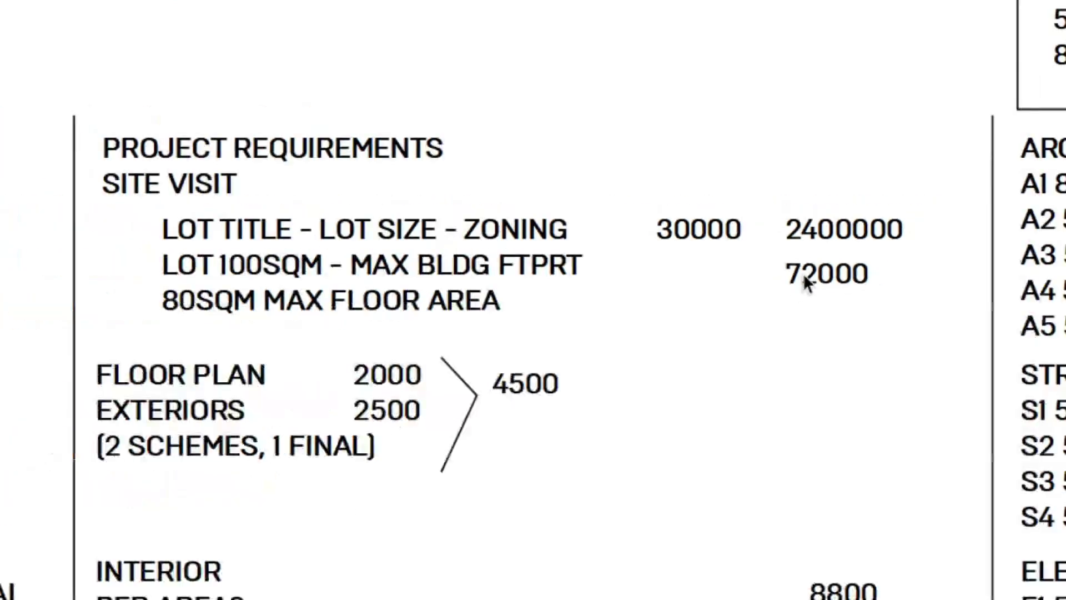
Step: Move the 72000 figure above the PROJECT REQUIREMENTS list and draw a rectangle around it
drag(798, 272, 542, 27)
scroll(533, 8, up, 2)
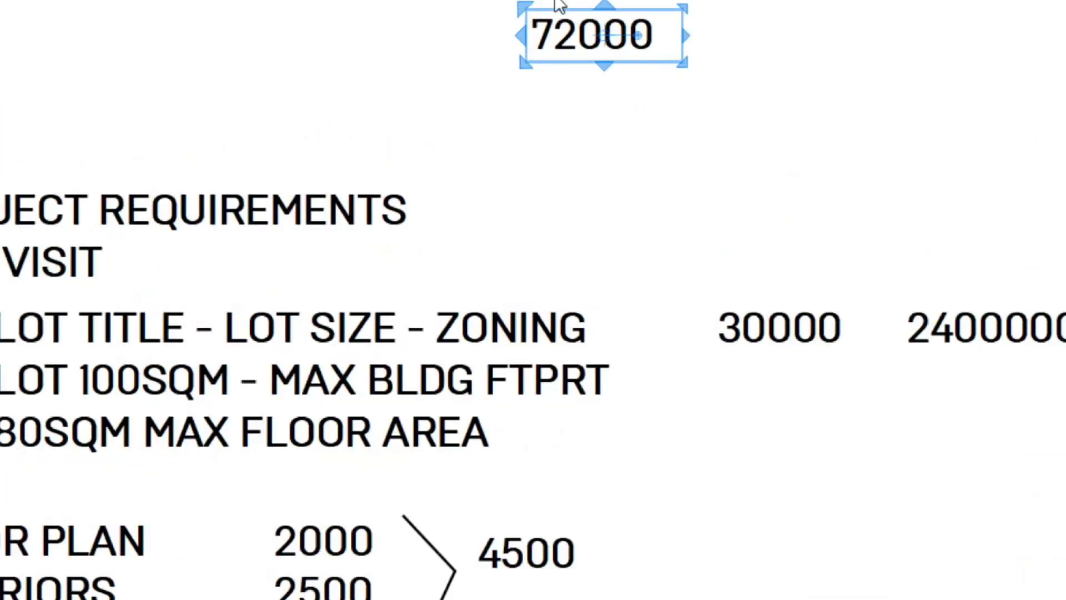
middle_drag(548, 4, 524, 99)
scroll(521, 97, up, 1)
key(r)
click(472, 71)
drag(715, 186, 698, 201)
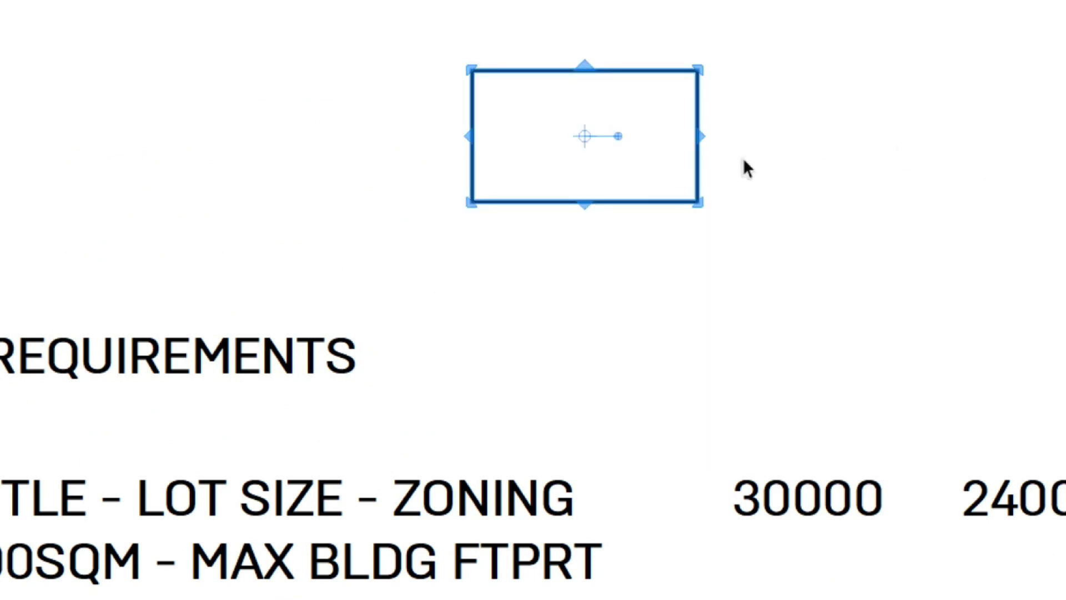
Step: Make 72000 show inside the rectangle and reposition the frame so the figure sits centred in it
click(718, 149)
click(698, 95)
text(72000)
click(743, 152)
click(635, 73)
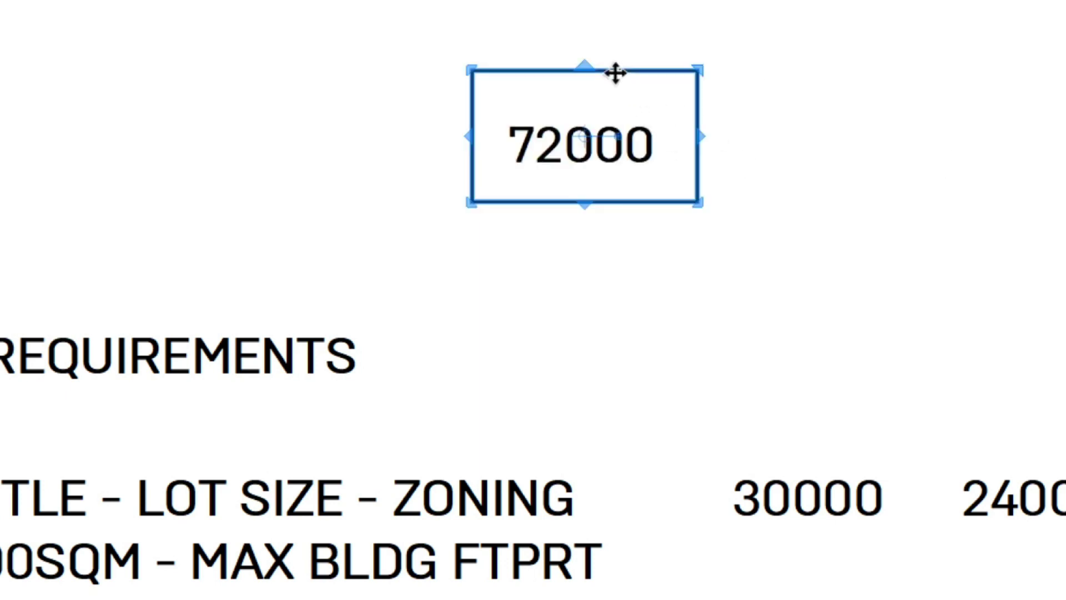
drag(596, 69, 602, 94)
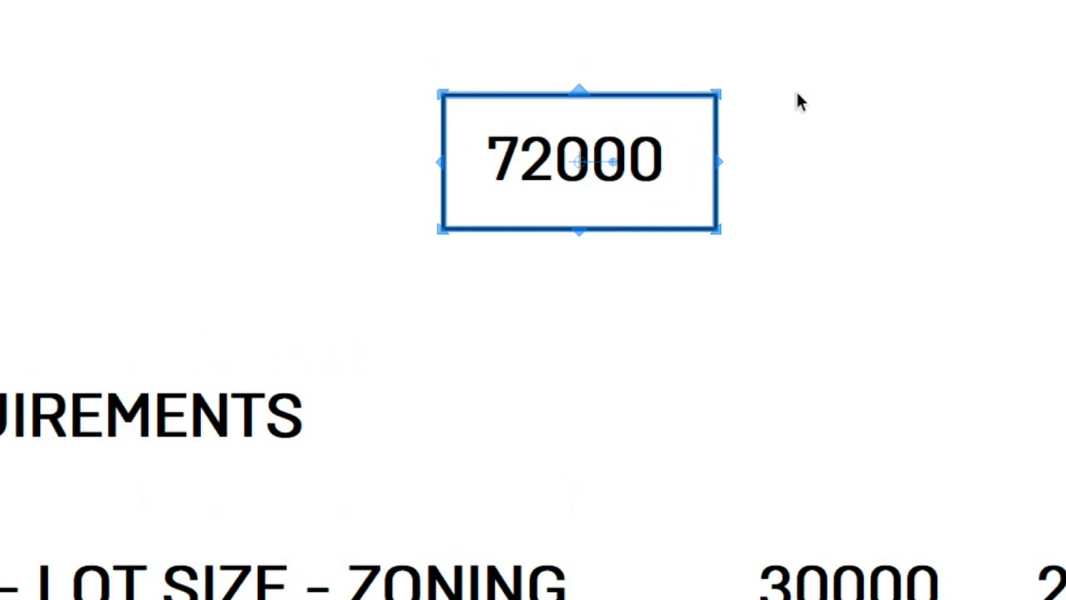
click(798, 99)
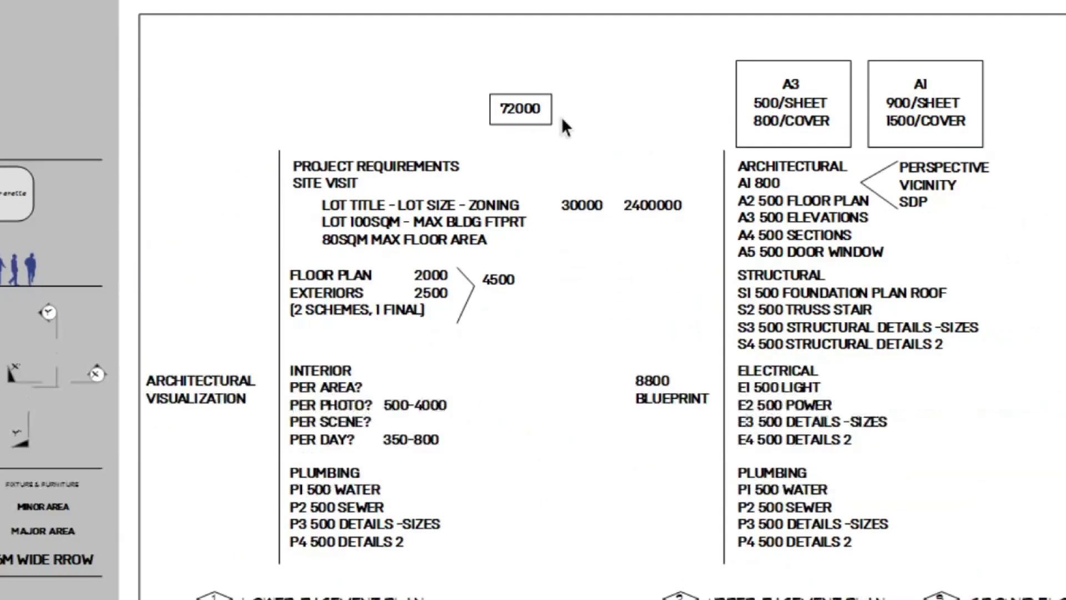
Step: Select the blueprint section and its 8800 total, leaving out 2400000, and move it farther from the lot figures
drag(1047, 520, 926, 599)
drag(1034, 59, 664, 599)
scroll(638, 190, up, 2)
shift+click(653, 206)
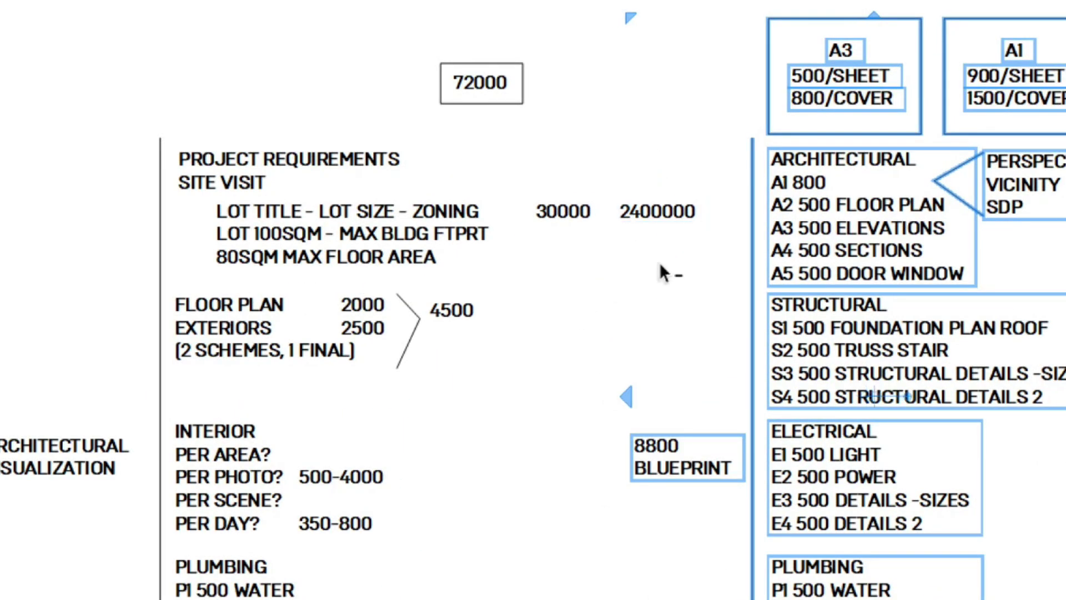
drag(831, 185, 908, 184)
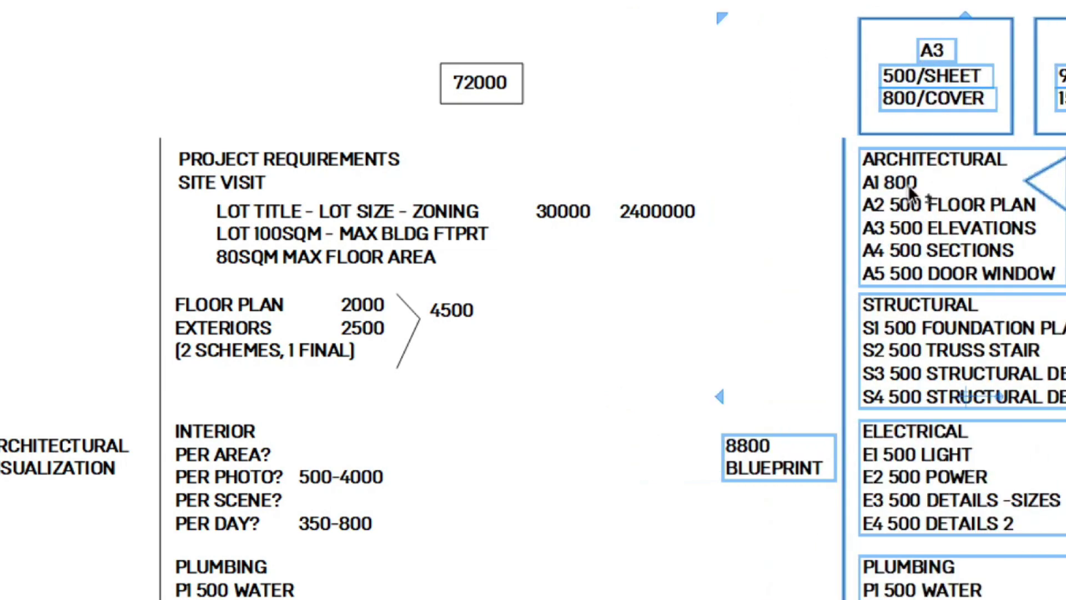
key(Escape)
scroll(520, 113, up, 4)
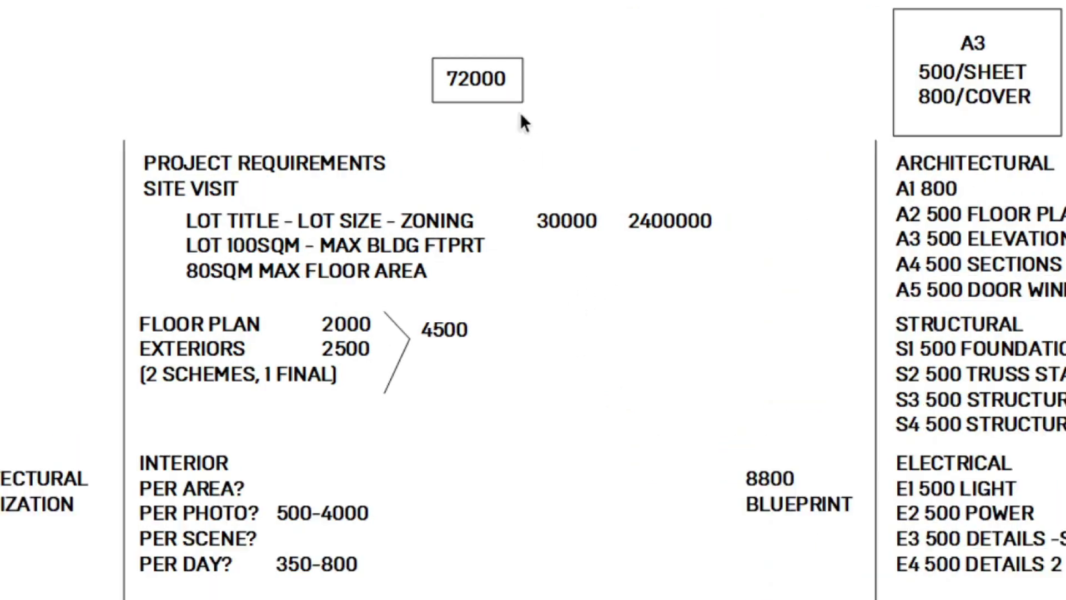
scroll(628, 119, up, 3)
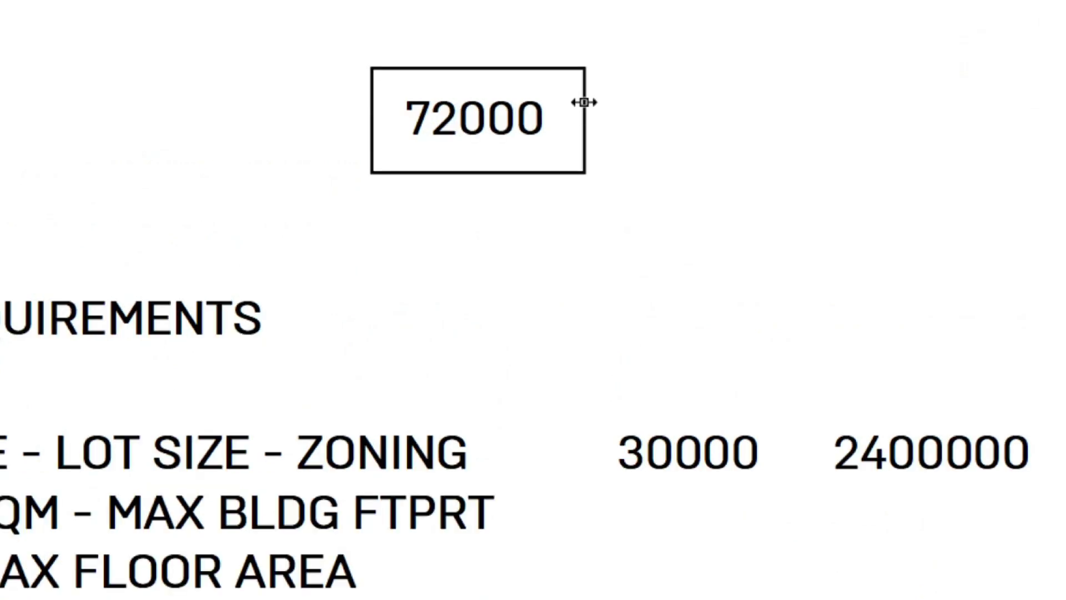
click(585, 102)
scroll(584, 102, down, 1)
scroll(584, 102, down, 1)
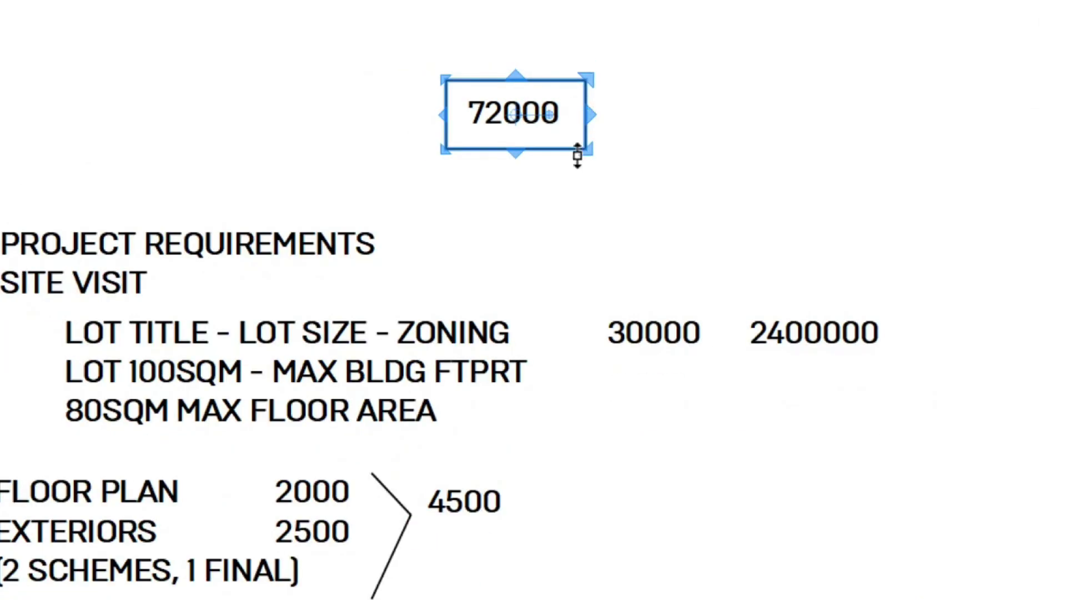
scroll(622, 162, down, 1)
scroll(590, 119, up, 2)
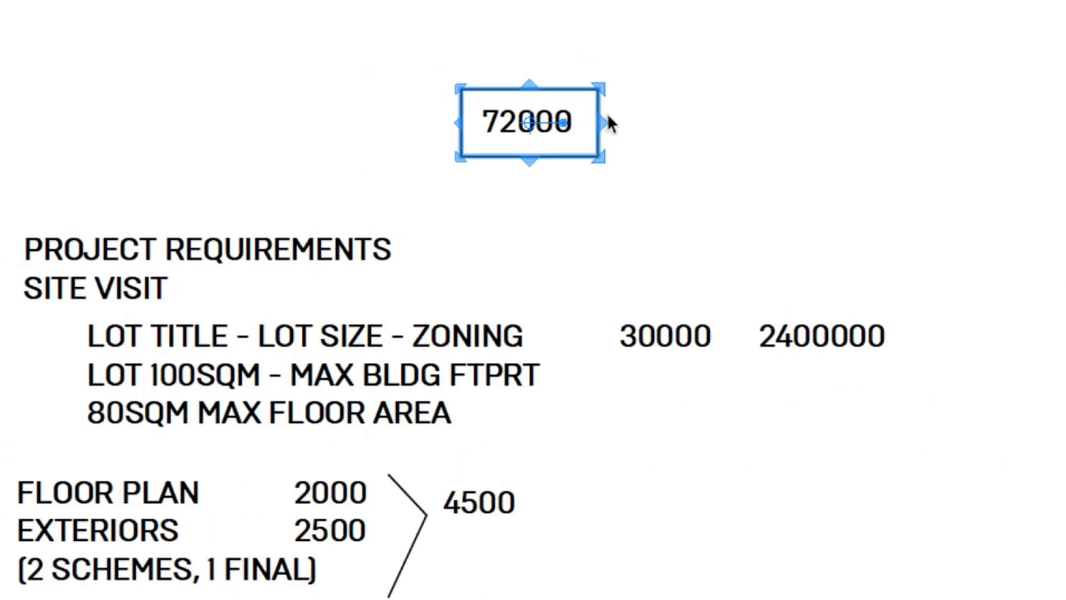
key(l)
scroll(634, 109, up, 2)
key(space)
scroll(618, 137, down, 3)
scroll(527, 137, up, 1)
click(522, 137)
scroll(518, 138, down, 3)
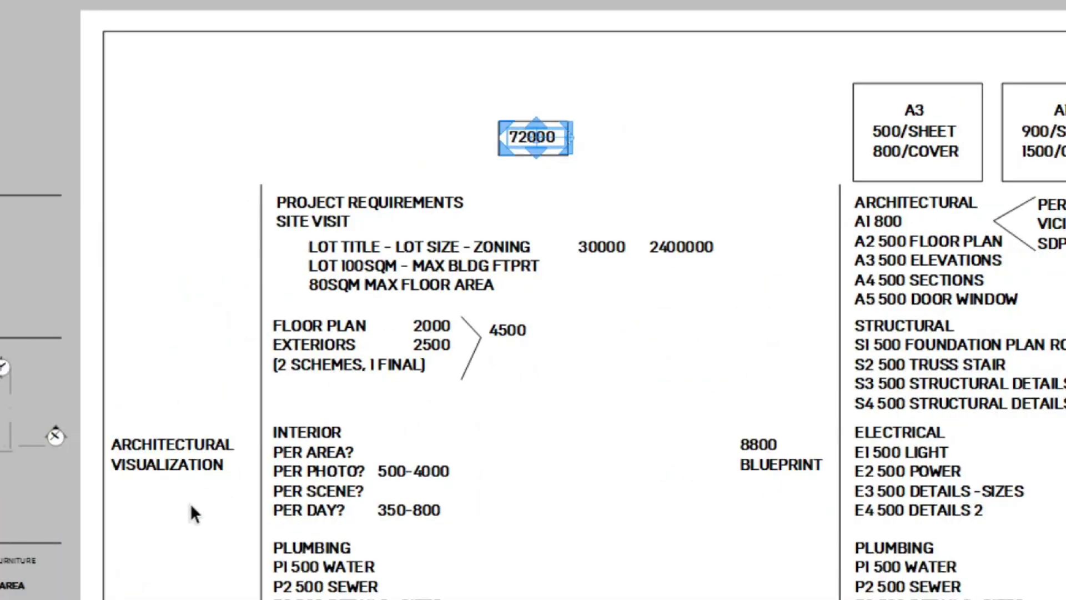
scroll(152, 487, up, 4)
scroll(115, 439, up, 1)
scroll(852, 345, down, 3)
scroll(578, 447, up, 5)
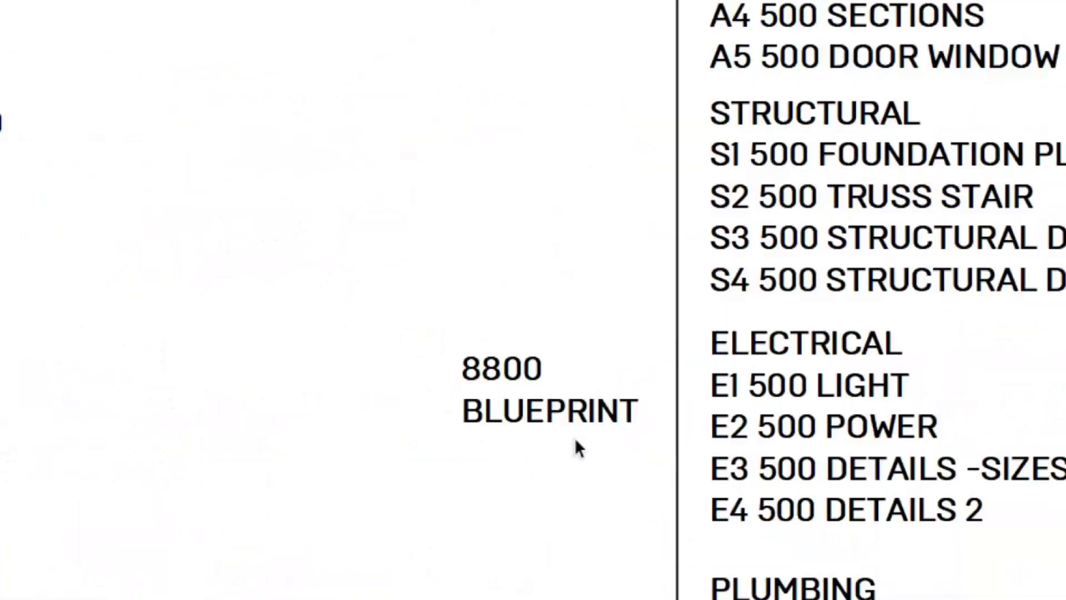
Step: Examine the boxed 72000 figure above PROJECT REQUIREMENTS in relation to the lot figures and the blueprint section, leaving it deselected
scroll(586, 422, down, 4)
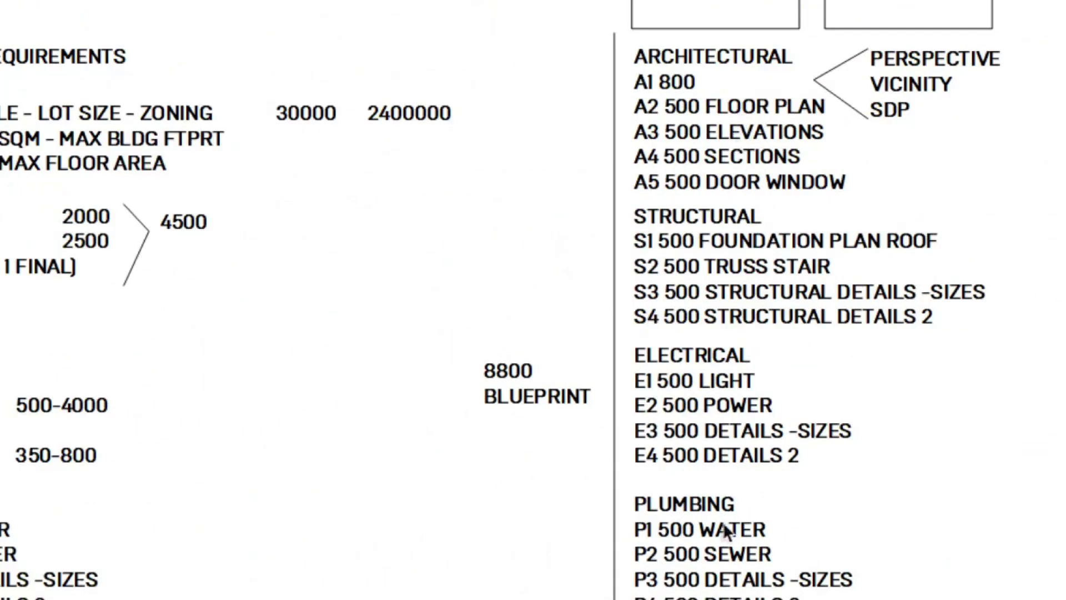
scroll(588, 381, down, 3)
scroll(491, 207, up, 8)
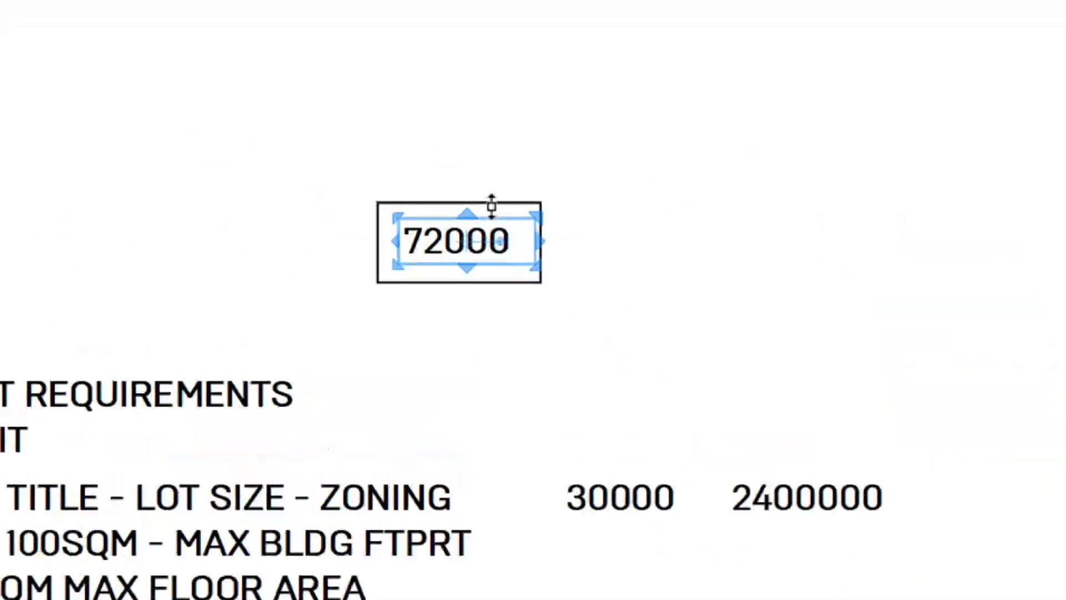
scroll(393, 238, down, 2)
scroll(492, 196, up, 1)
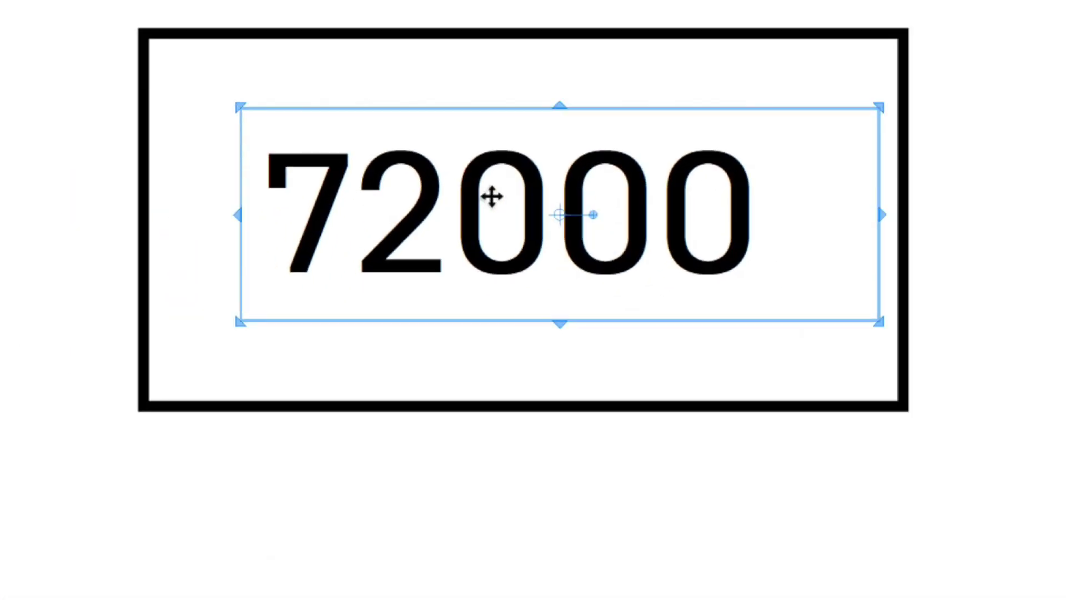
scroll(492, 196, down, 5)
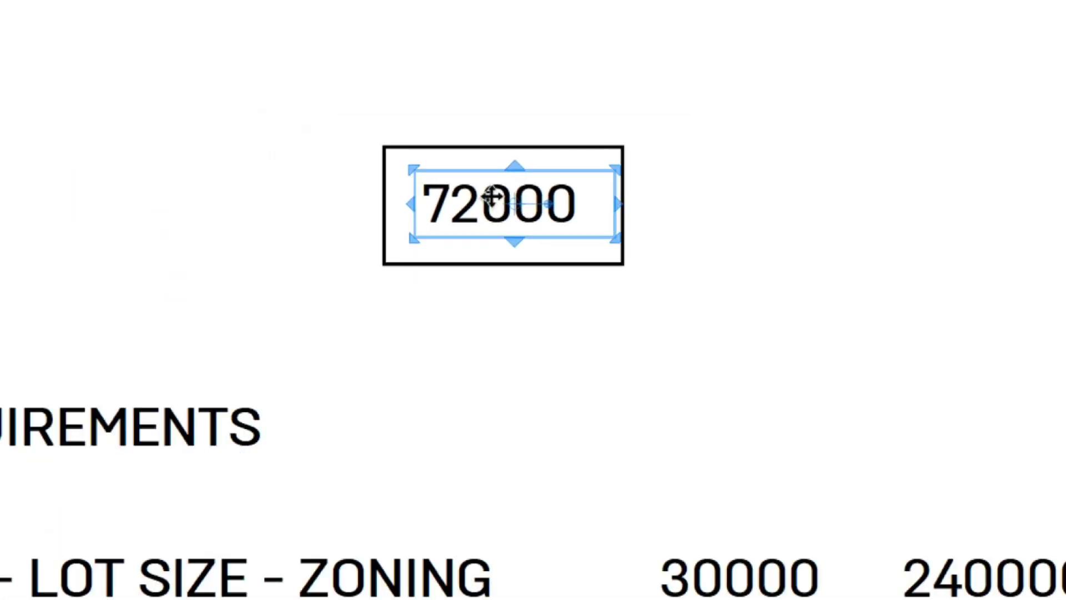
scroll(492, 196, down, 4)
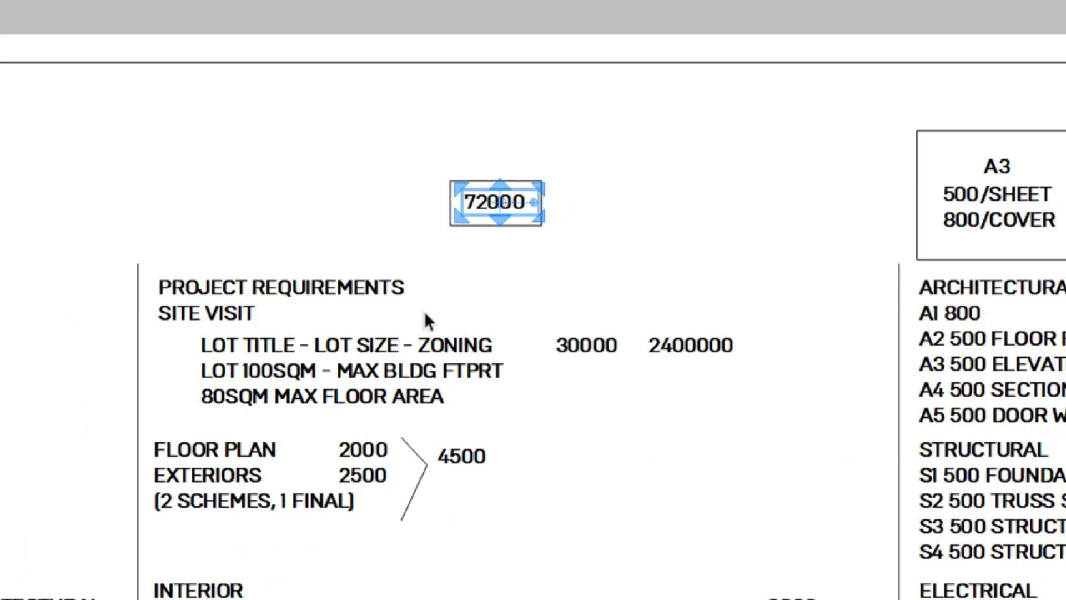
scroll(490, 263, down, 2)
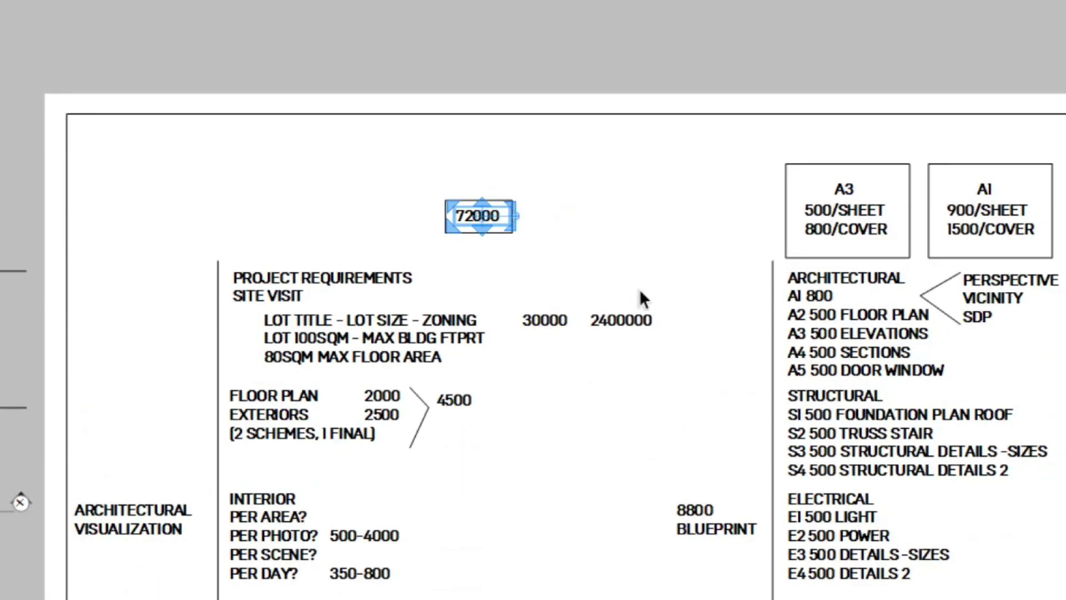
scroll(505, 277, up, 2)
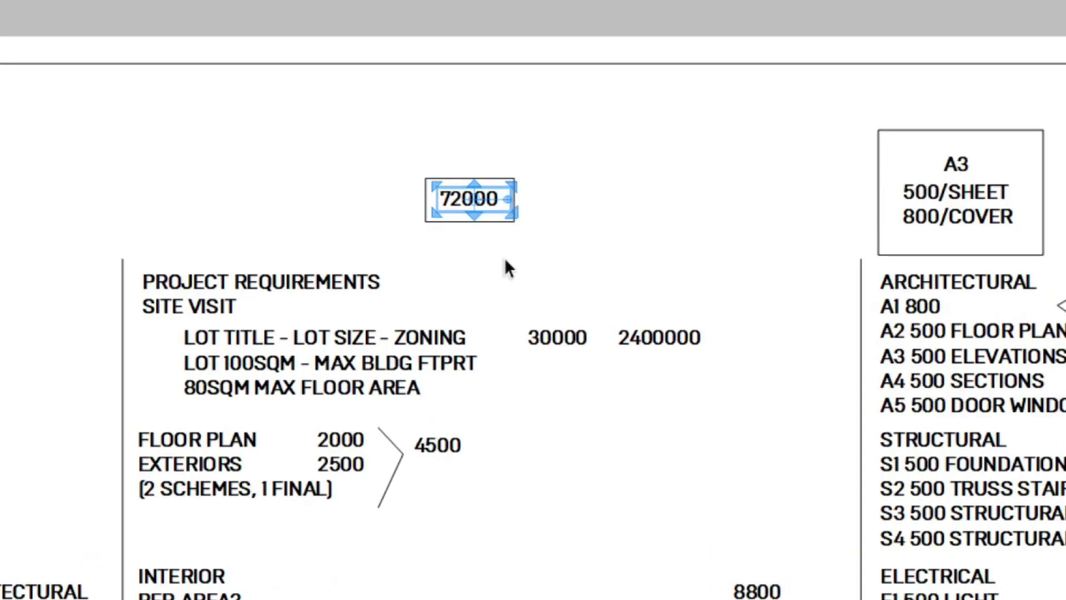
scroll(462, 194, up, 5)
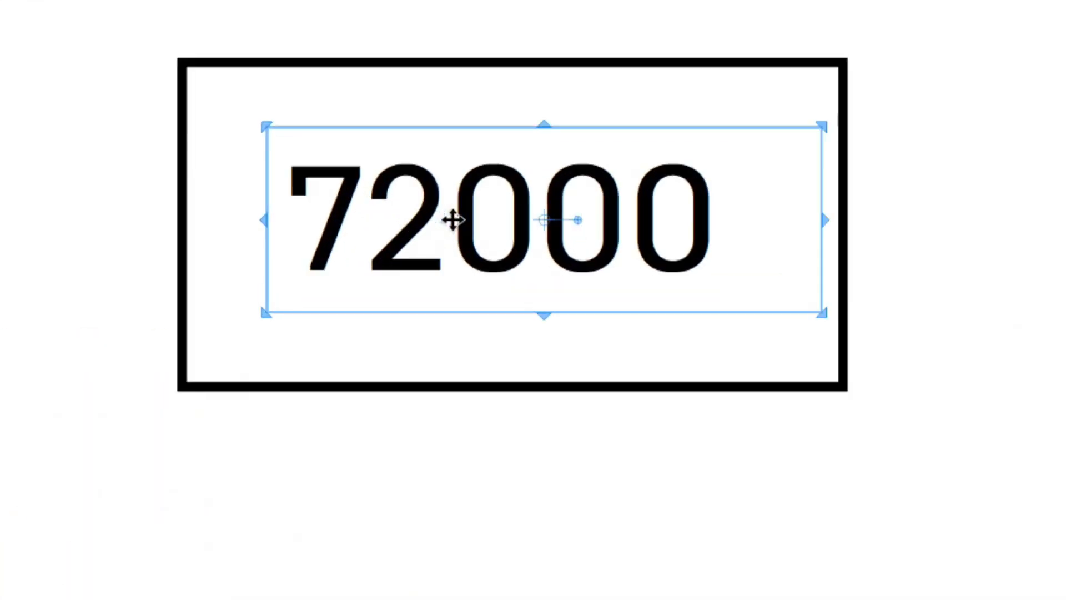
click(986, 194)
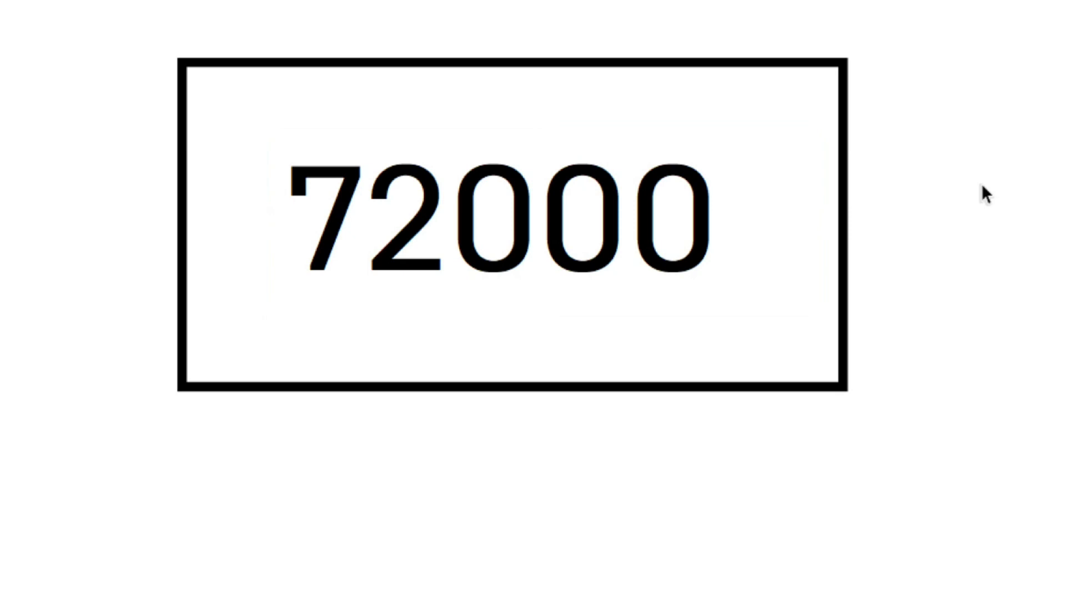
Step: Review the blueprint sheet list across the ARCHITECTURAL, STRUCTURAL, ELECTRICAL and PLUMBING groups, along with the A3 and A1 rate boxes
scroll(982, 186, down, 6)
middle_drag(855, 384, 282, 120)
scroll(282, 120, up, 1)
scroll(282, 120, down, 3)
middle_drag(761, 283, 633, 136)
middle_drag(642, 589, 567, 410)
scroll(566, 410, up, 2)
scroll(593, 186, up, 1)
middle_drag(639, 23, 621, 119)
scroll(622, 114, up, 2)
scroll(580, 483, down, 2)
scroll(582, 509, down, 1)
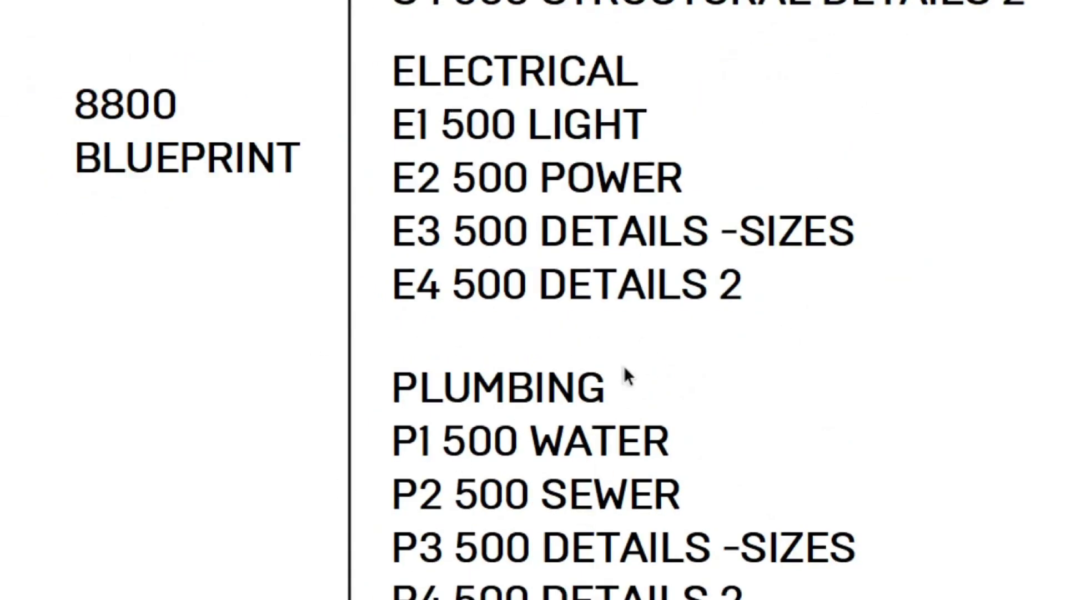
scroll(506, 253, down, 3)
middle_drag(500, 119, 527, 449)
scroll(483, 402, up, 5)
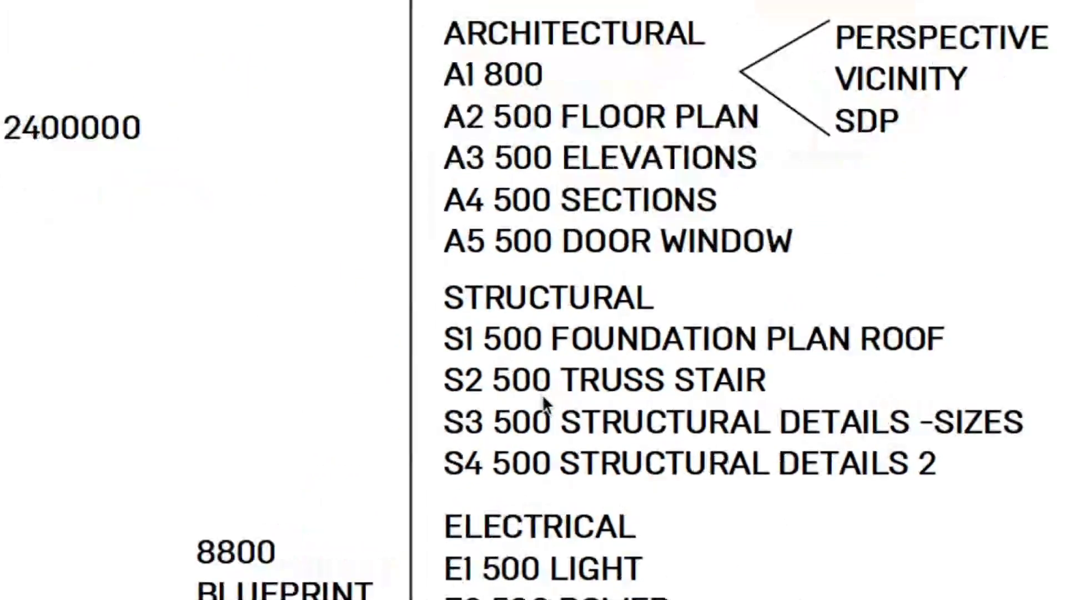
scroll(547, 375, down, 5)
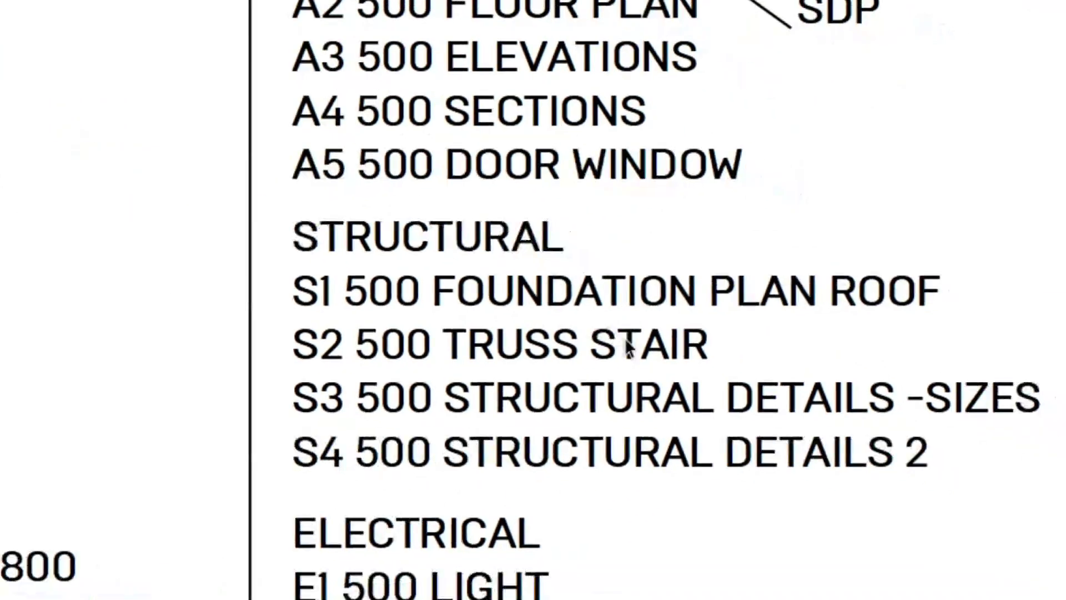
scroll(494, 343, up, 2)
middle_drag(578, 201, 567, 310)
scroll(520, 305, up, 3)
scroll(483, 192, up, 1)
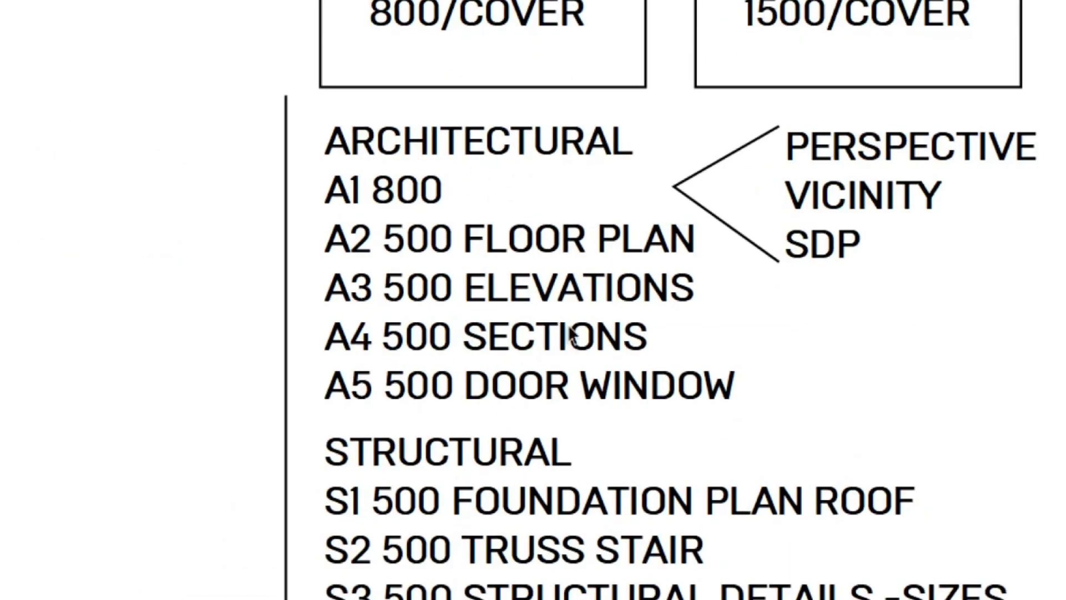
scroll(448, 277, down, 3)
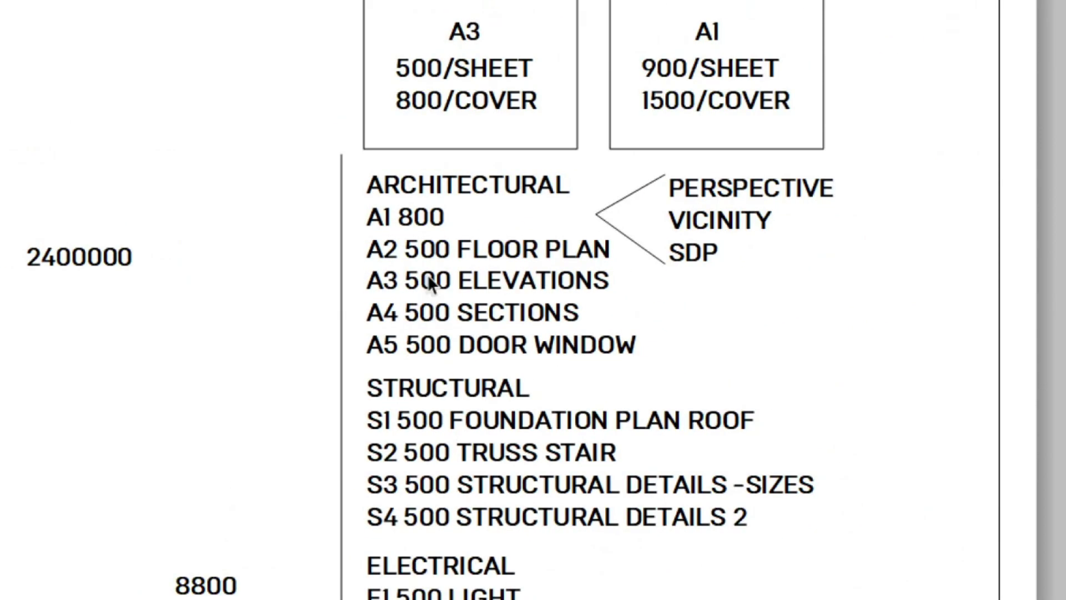
middle_drag(423, 284, 476, 319)
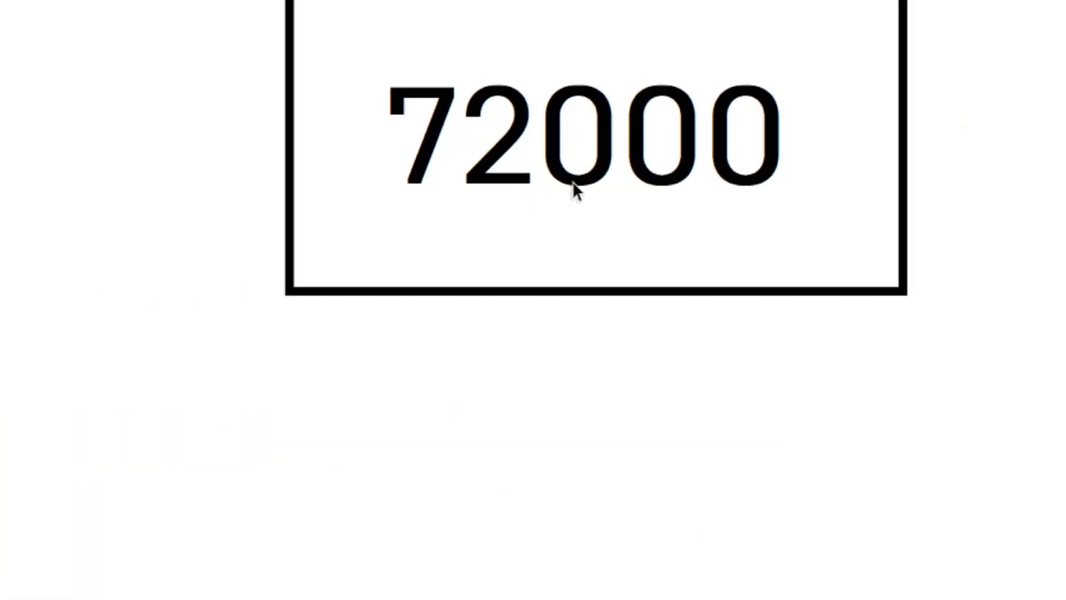
Step: Underline 80SQM and 100SQM in the lot notes with straight lines
drag(537, 357, 532, 376)
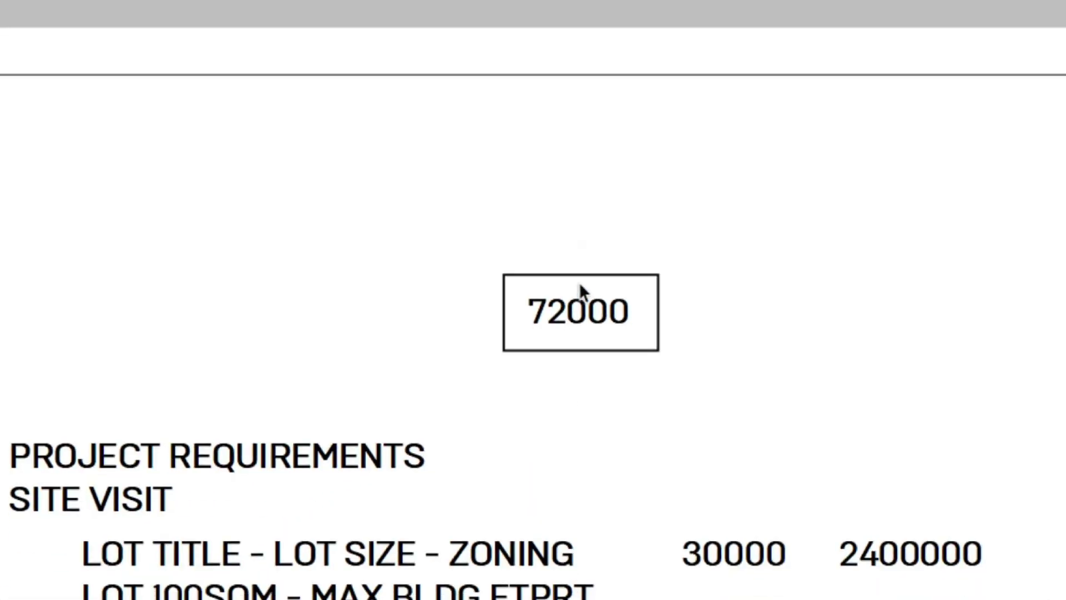
drag(484, 166, 644, 366)
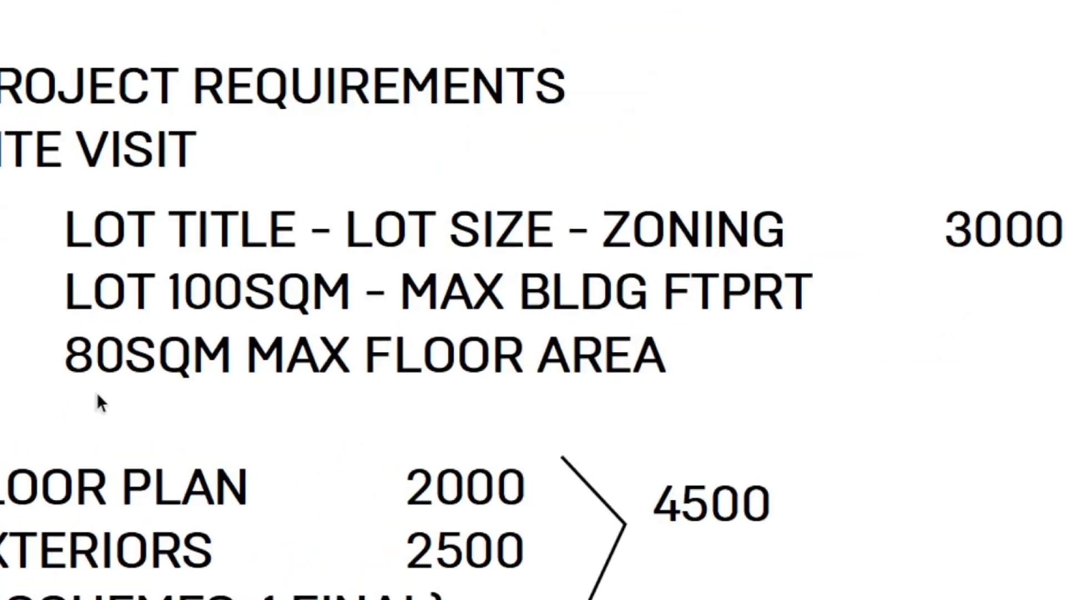
drag(55, 386, 227, 385)
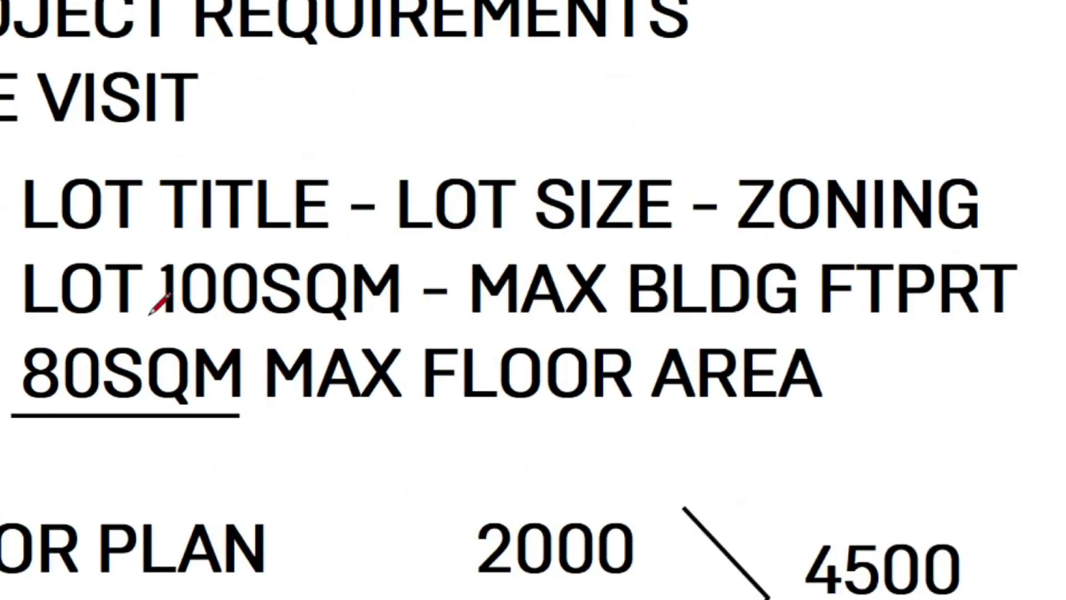
drag(149, 313, 420, 316)
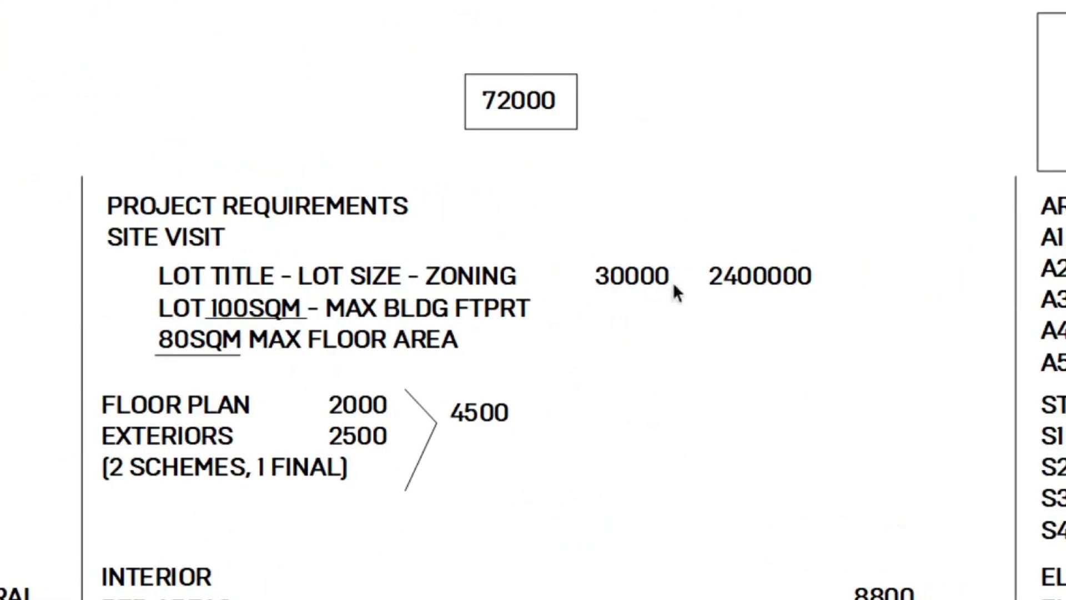
drag(812, 185, 737, 255)
mouse_move(744, 179)
mouse_down()
mouse_move(809, 228)
mouse_move(826, 295)
mouse_up()
drag(870, 163, 729, 245)
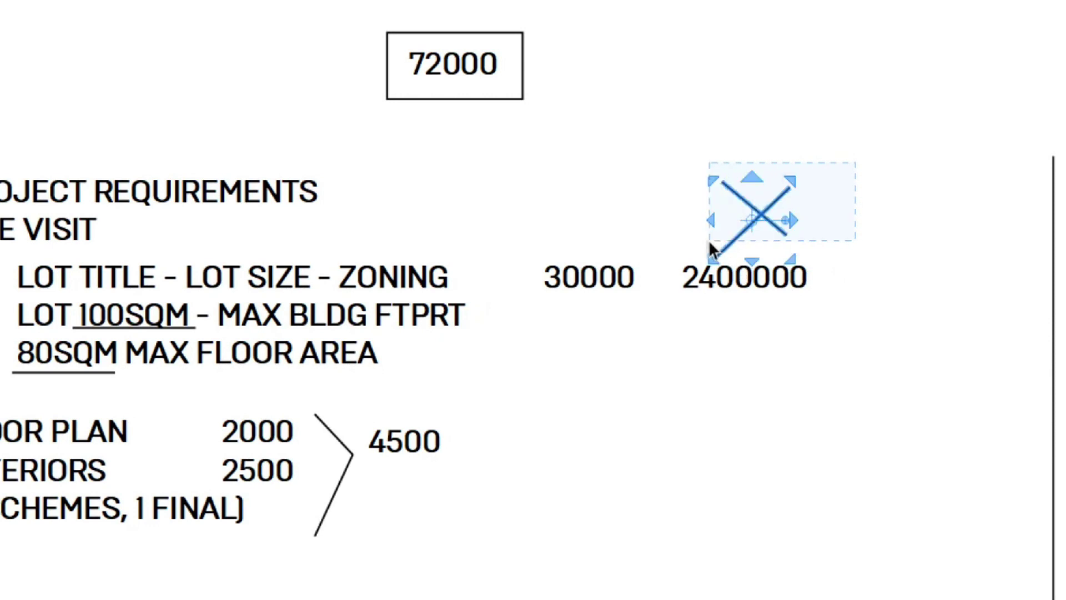
key(Delete)
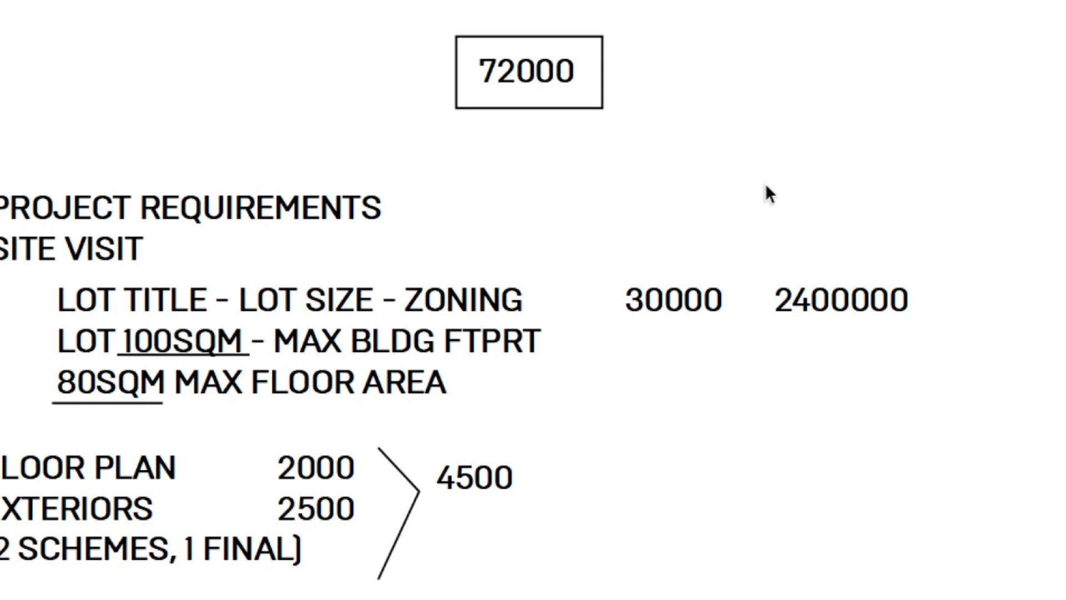
Step: Examine the 30000 and 2400000 lot figures together with the framed 72000 fee, leaving everything deselected
drag(750, 212, 978, 436)
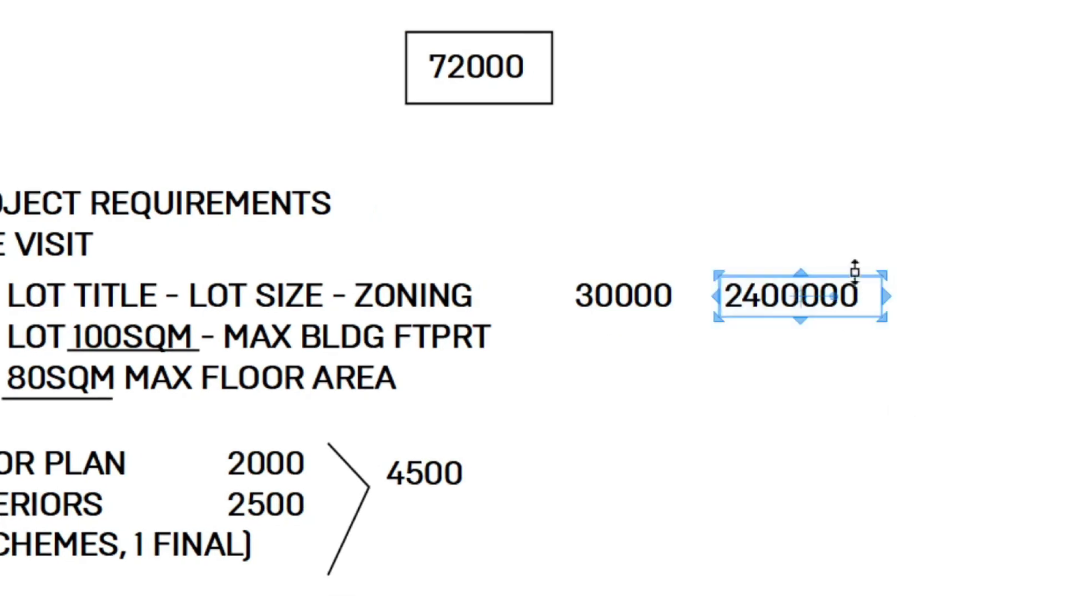
click(873, 232)
scroll(826, 246, up, 1)
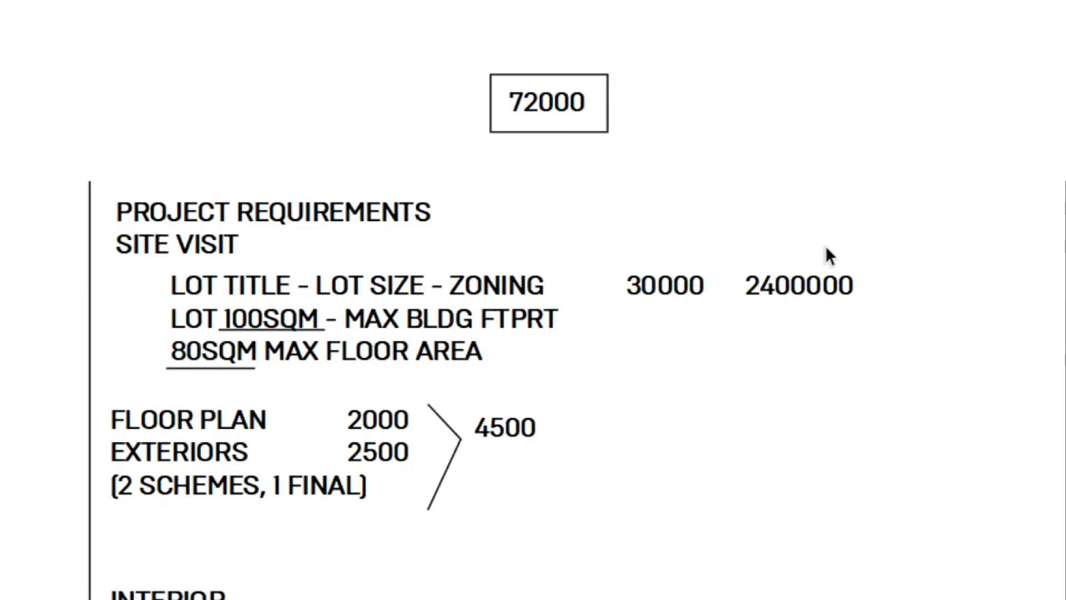
scroll(826, 255, up, 1)
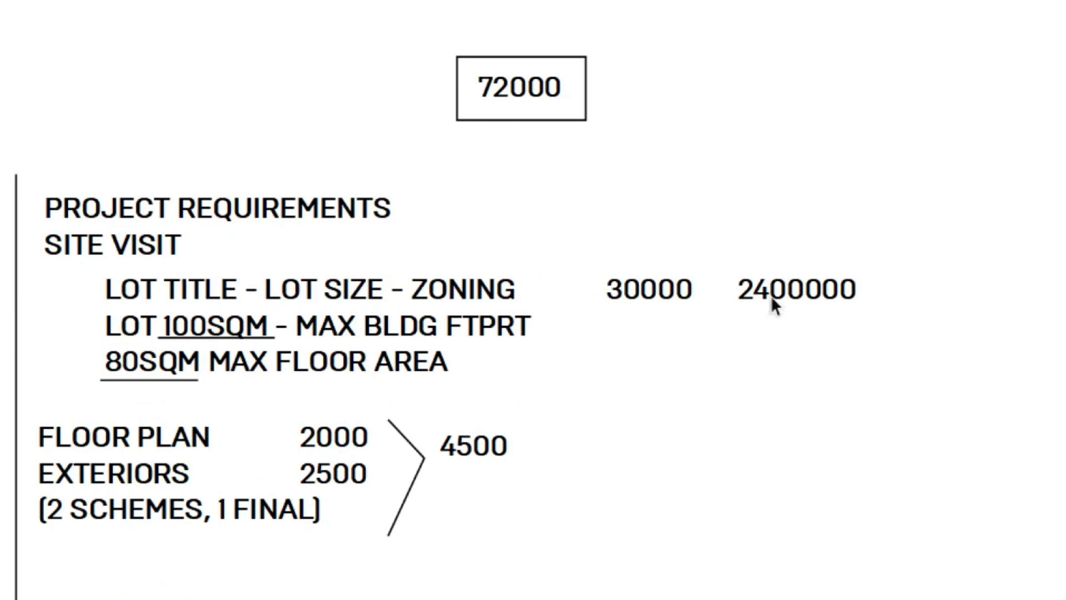
scroll(757, 305, up, 1)
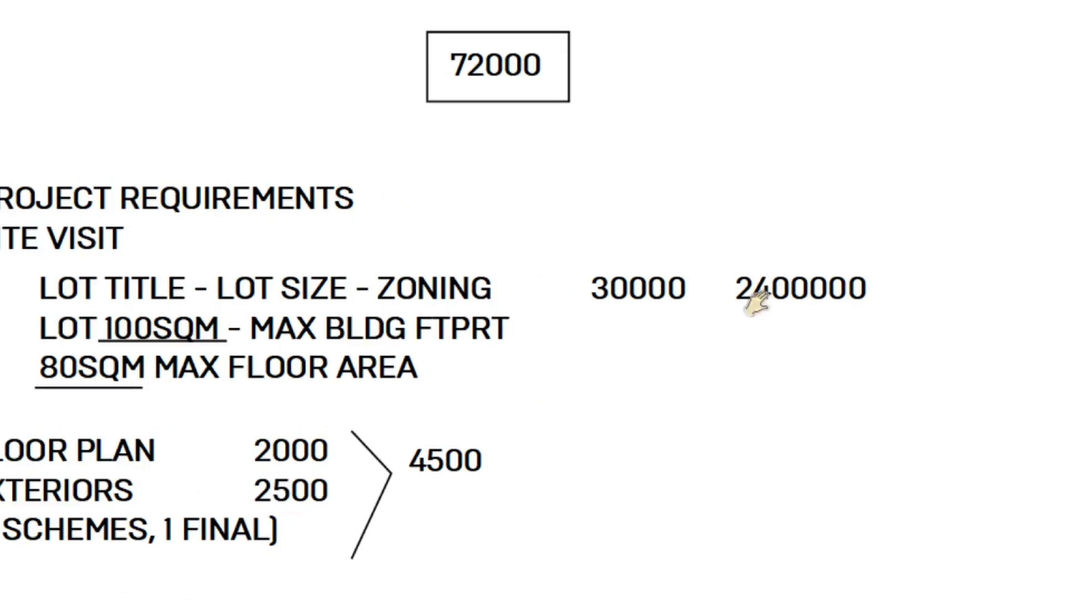
drag(765, 369, 863, 370)
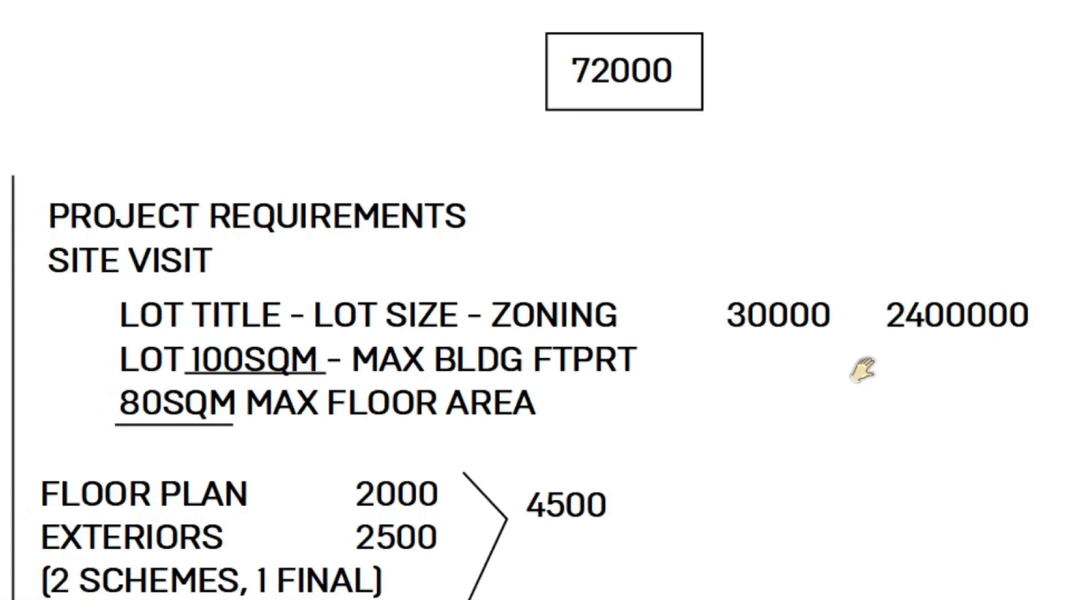
click(635, 85)
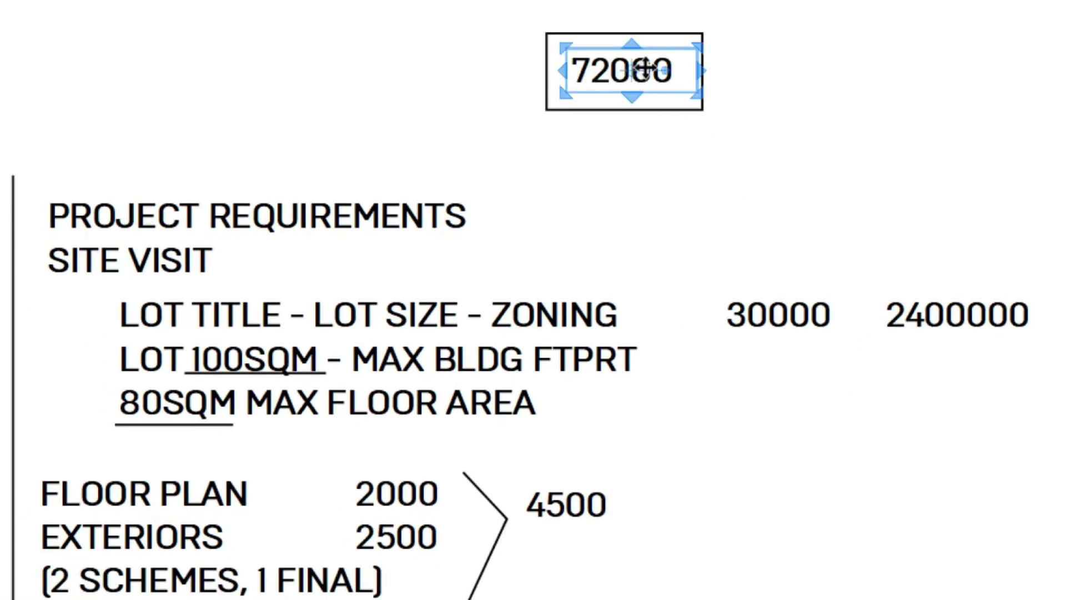
drag(747, 62, 615, 147)
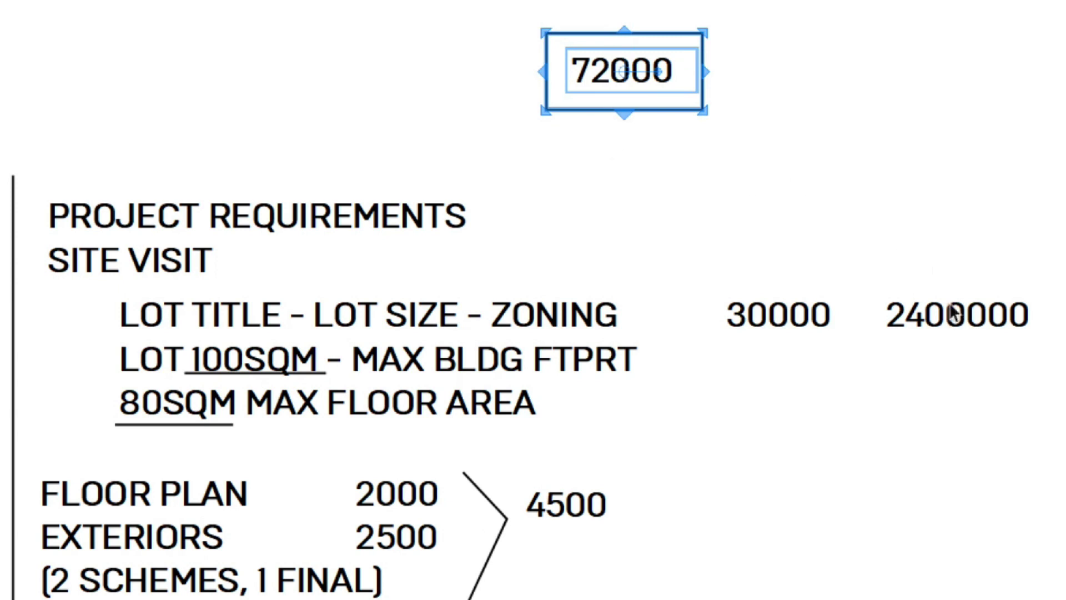
click(774, 48)
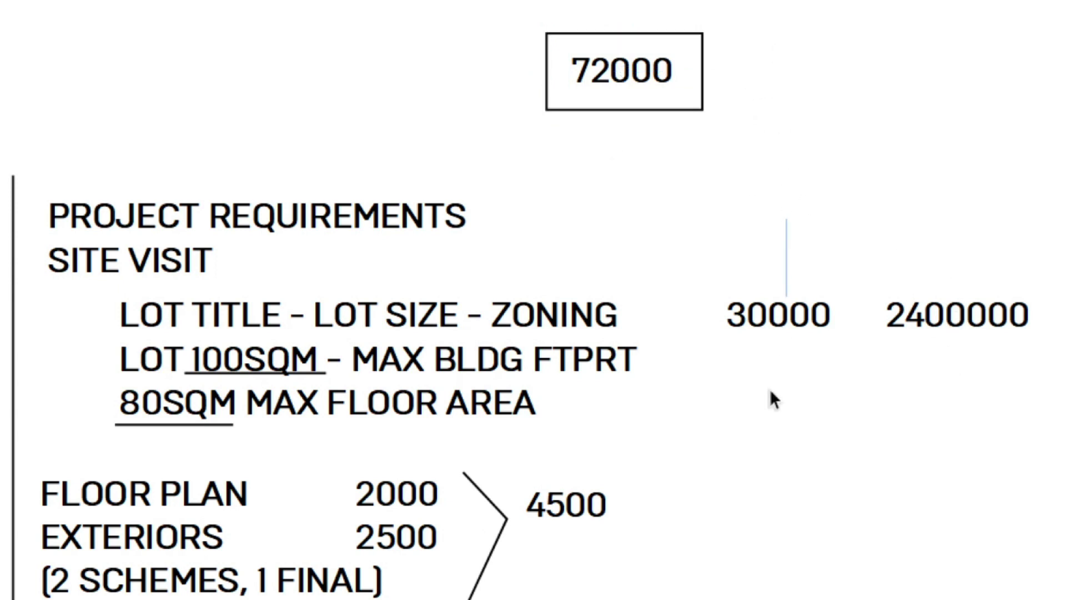
click(781, 315)
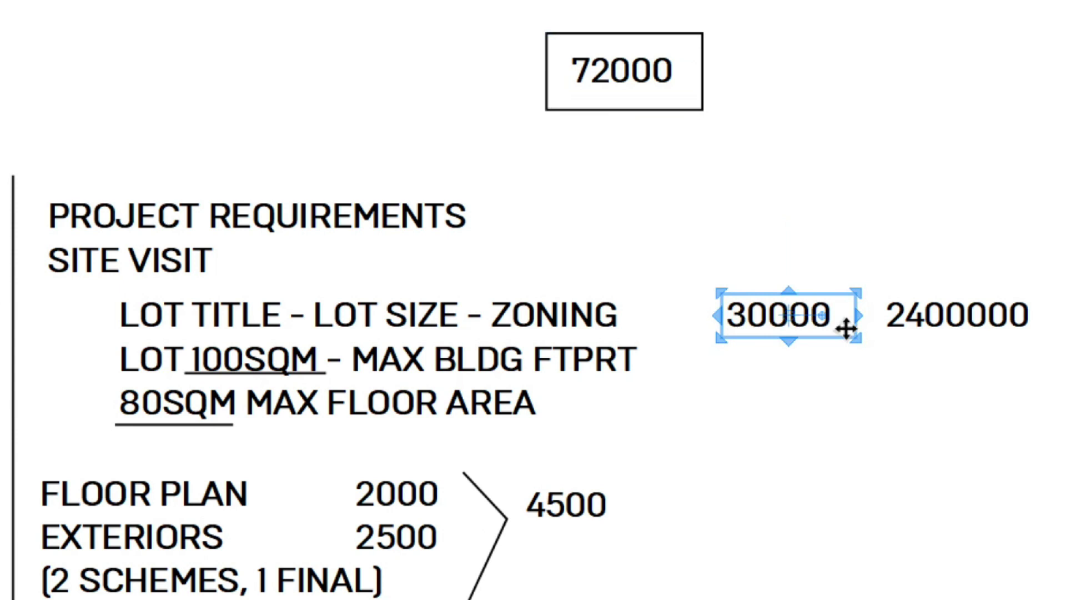
drag(979, 218, 763, 397)
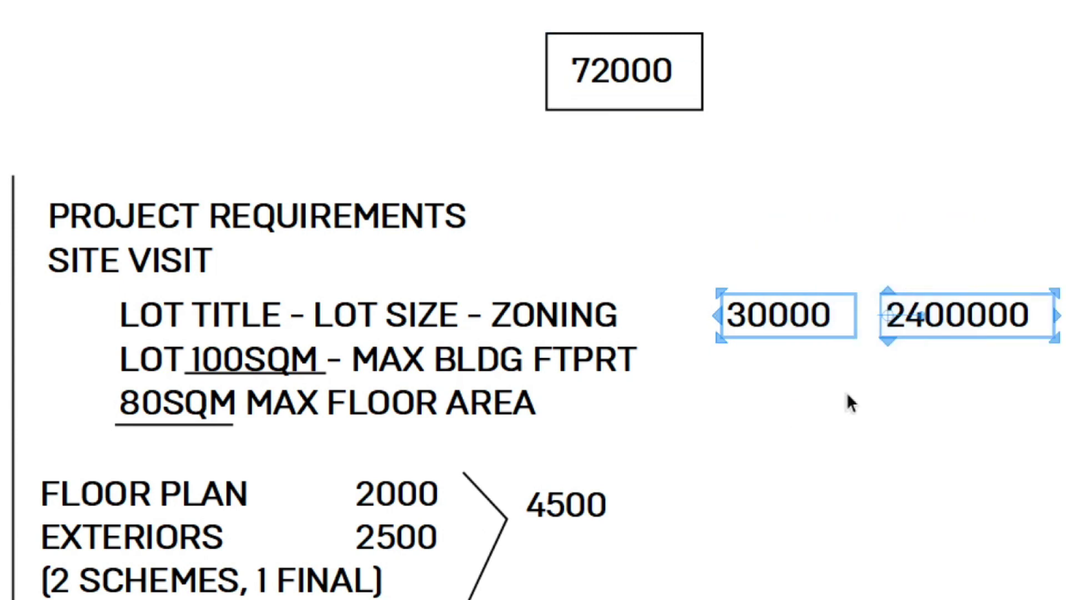
click(927, 368)
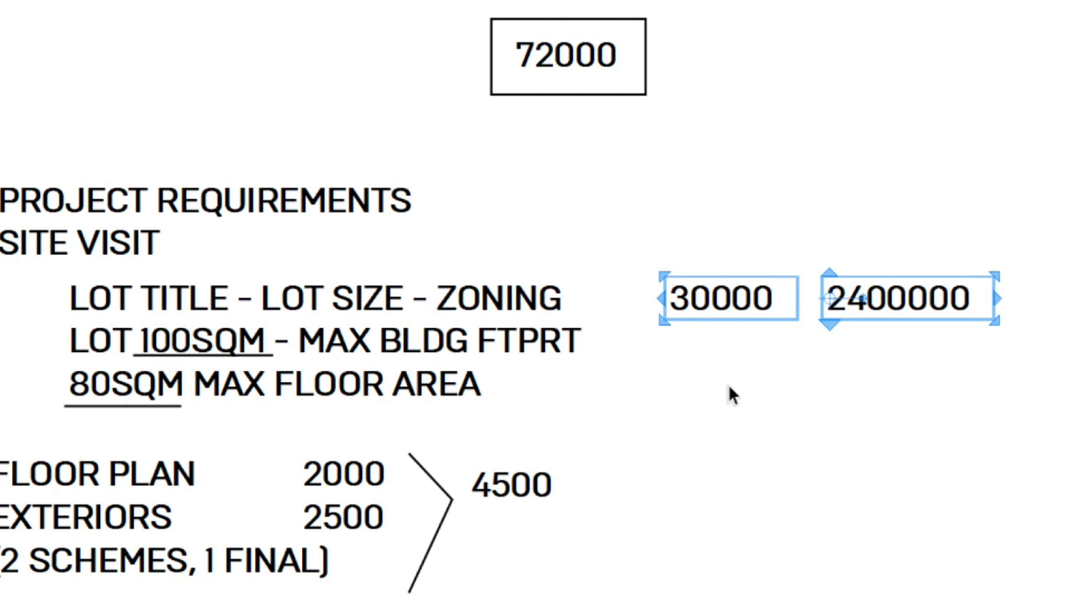
click(728, 386)
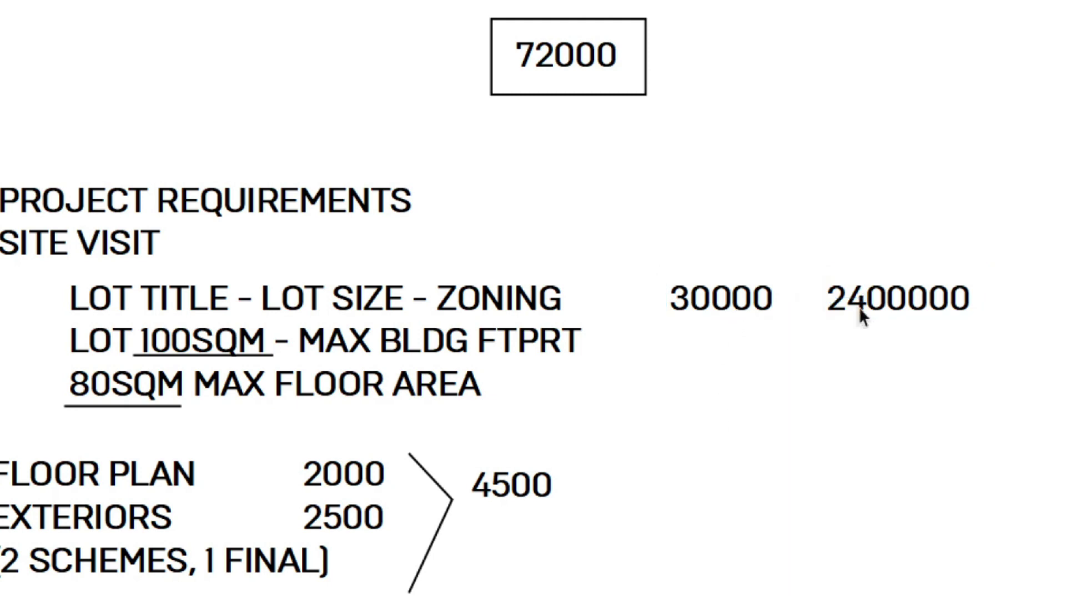
Step: Delete the 30000 and 2400000 figures beside the lot title line
middle_drag(707, 217, 654, 523)
middle_drag(640, 362, 639, 421)
scroll(639, 420, up, 1)
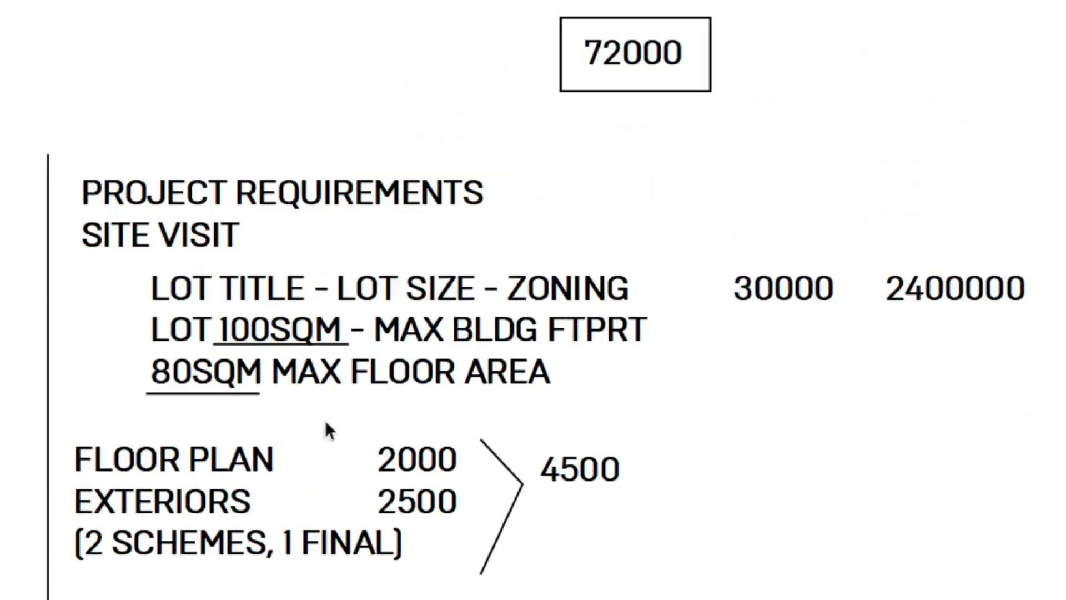
drag(933, 233, 649, 427)
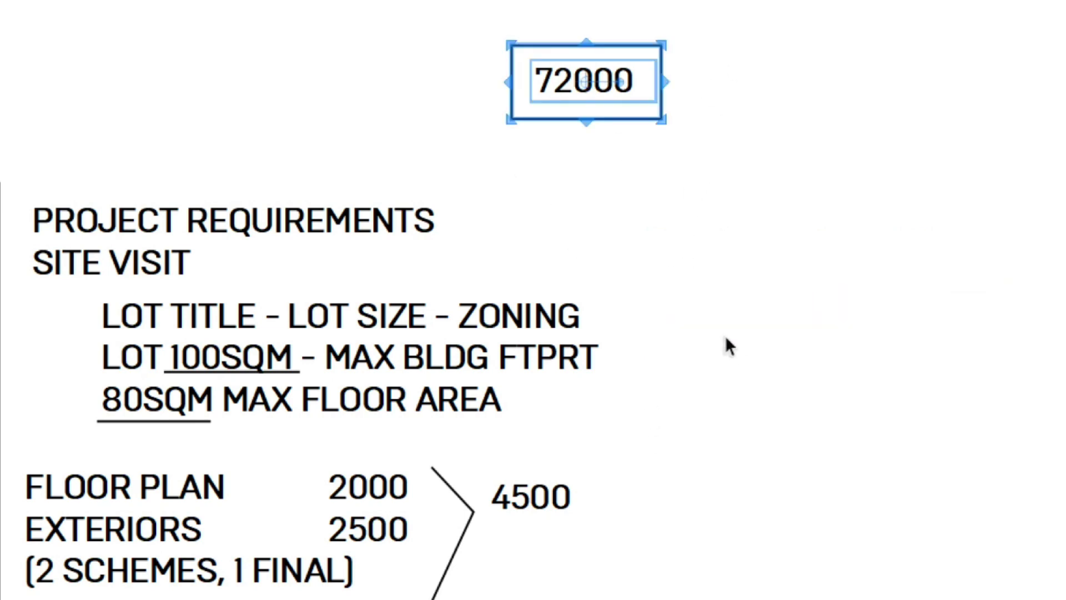
Step: Delete the framed 72000 fee above the project requirements, including its box
key(Delete)
middle_drag(618, 316, 816, 178)
scroll(816, 178, up, 1)
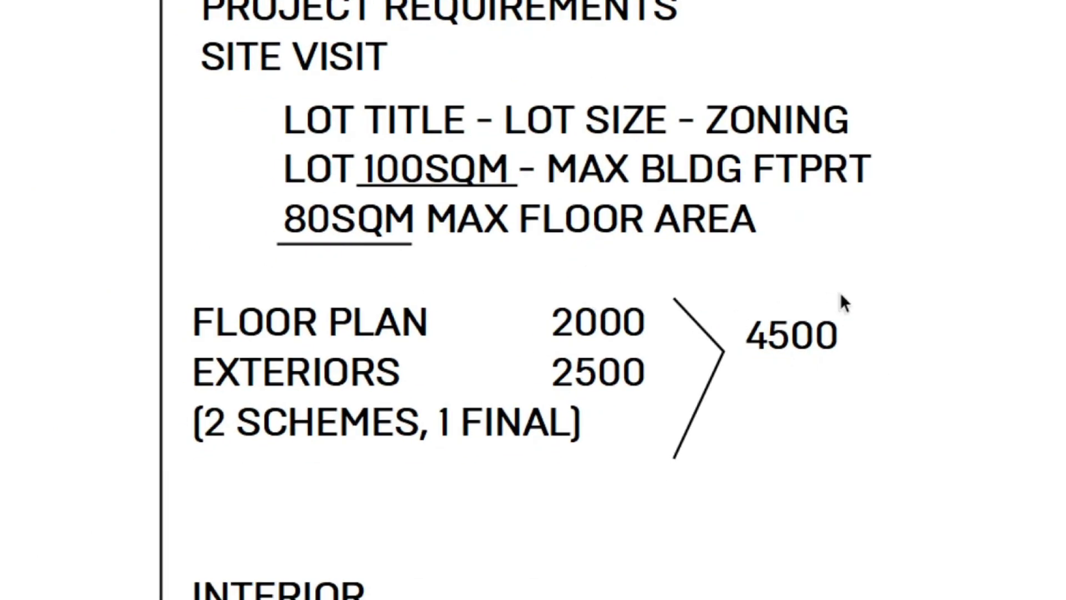
Step: Examine the FLOOR PLAN and EXTERIORS fee block together with the lot area notes, leaving everything deselected
drag(841, 292, 263, 524)
drag(332, 351, 354, 377)
click(618, 573)
scroll(293, 384, up, 3)
click(321, 333)
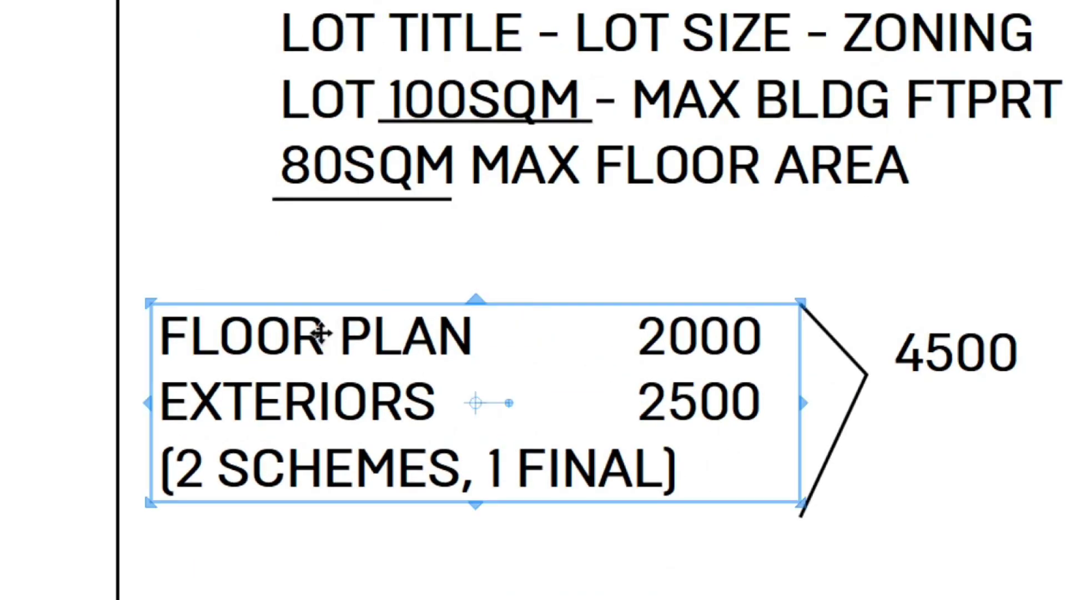
middle_drag(455, 416, 392, 441)
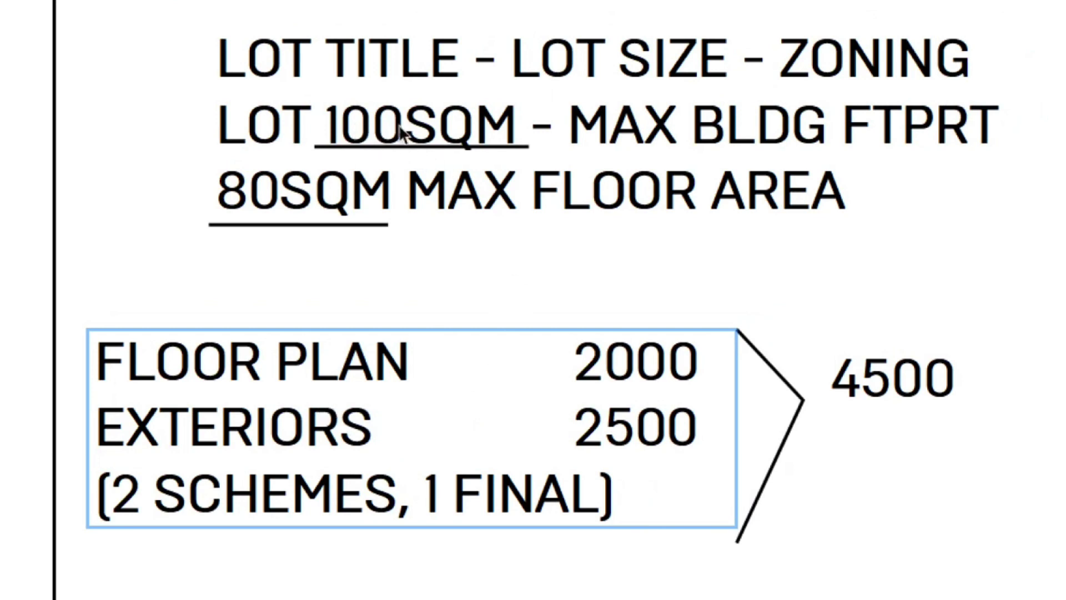
click(457, 133)
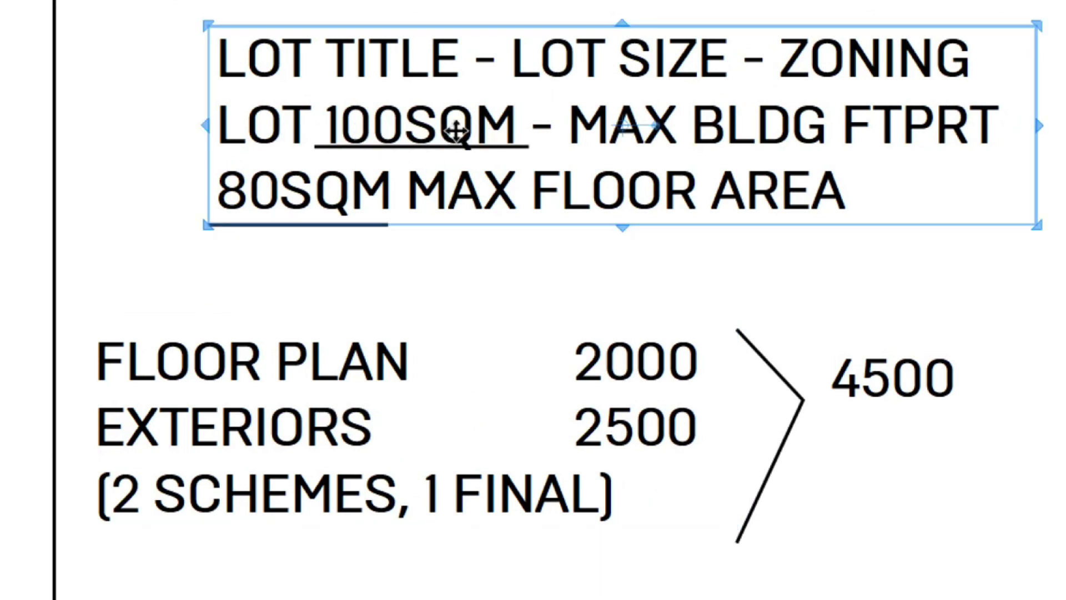
click(845, 466)
middle_drag(845, 466, 805, 448)
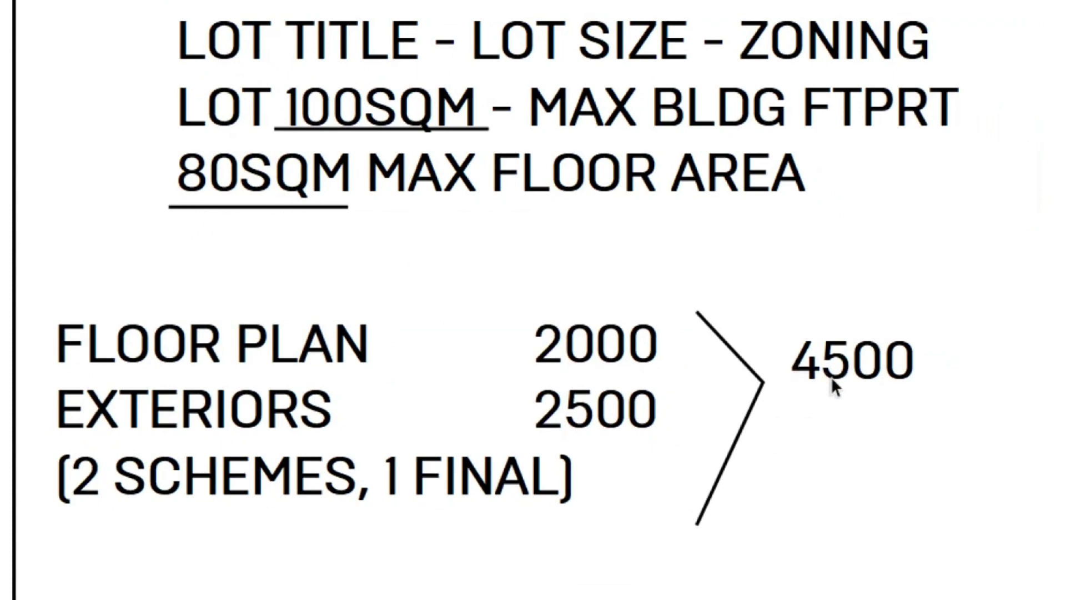
Step: Switch to the Calculator, enter 5 for the fee computation, and return to the LayOut price list
key(alt+Tab)
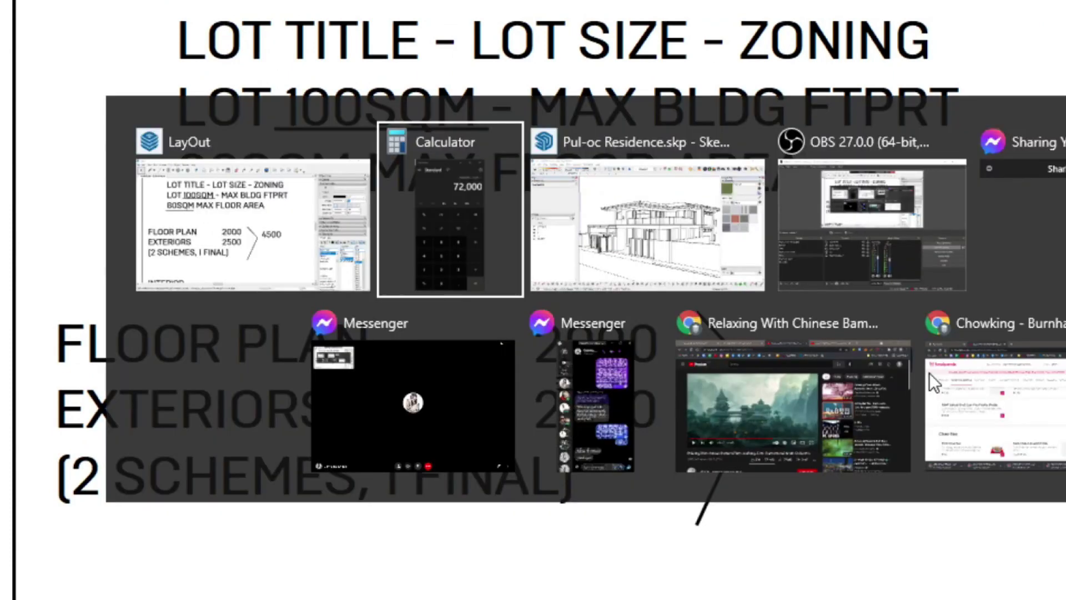
click(465, 238)
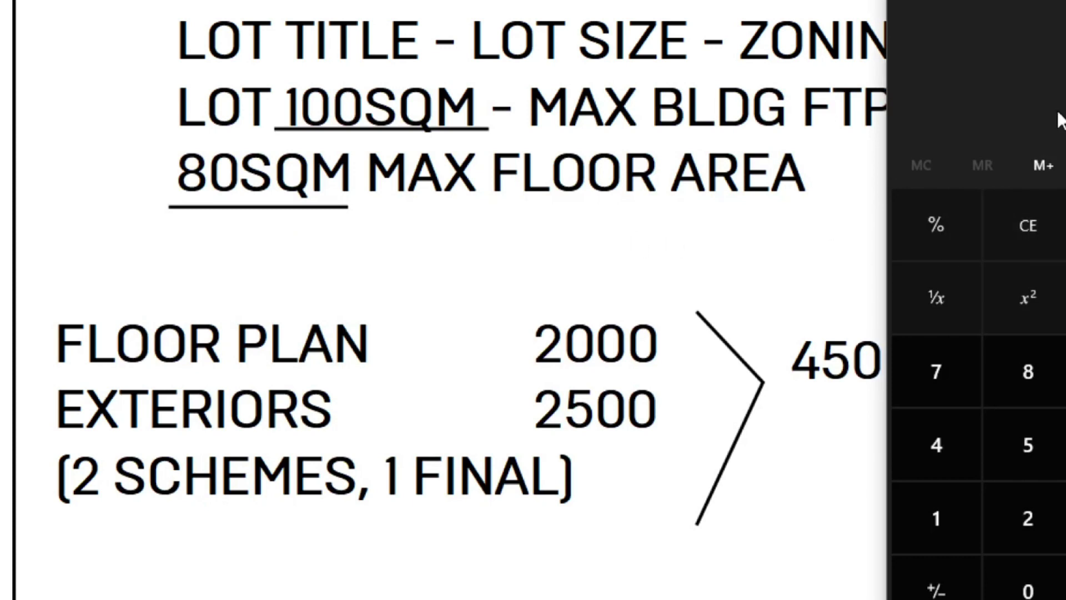
key(5)
key(alt+Tab)
Step: Review the two design fees, the schemes note and their bracketed 4500 total
middle_drag(911, 272, 816, 265)
scroll(826, 321, down, 1)
drag(859, 284, 530, 570)
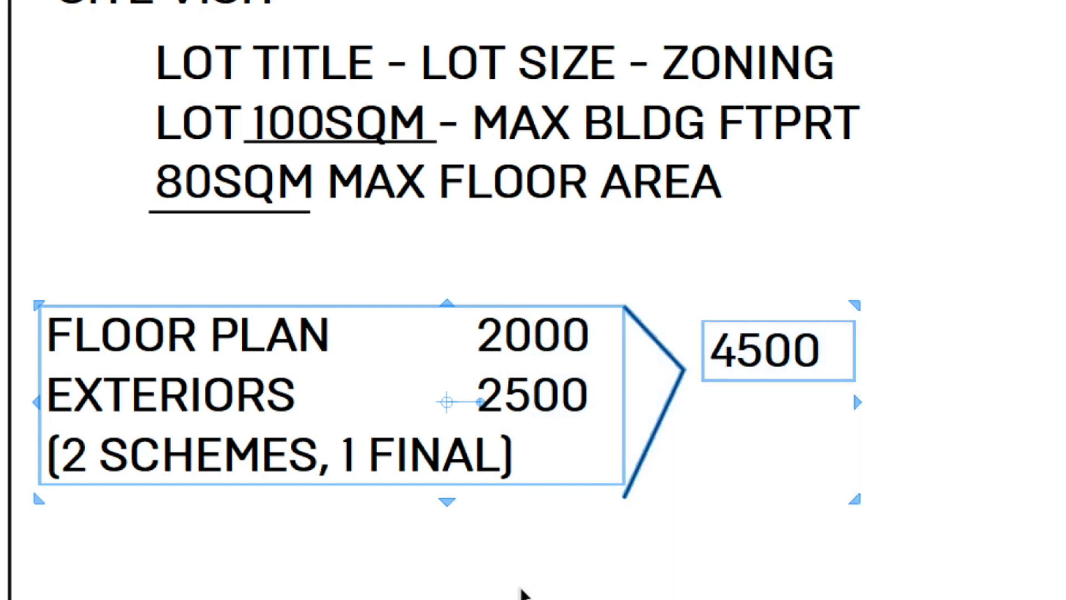
click(510, 559)
middle_drag(370, 518, 374, 518)
drag(35, 418, 499, 518)
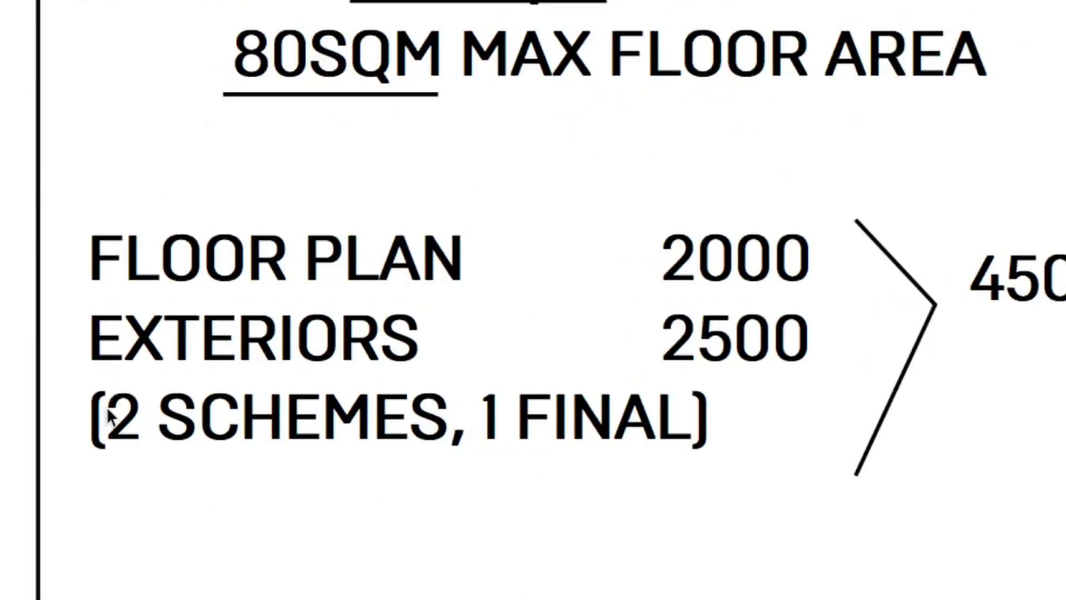
drag(683, 502, 733, 466)
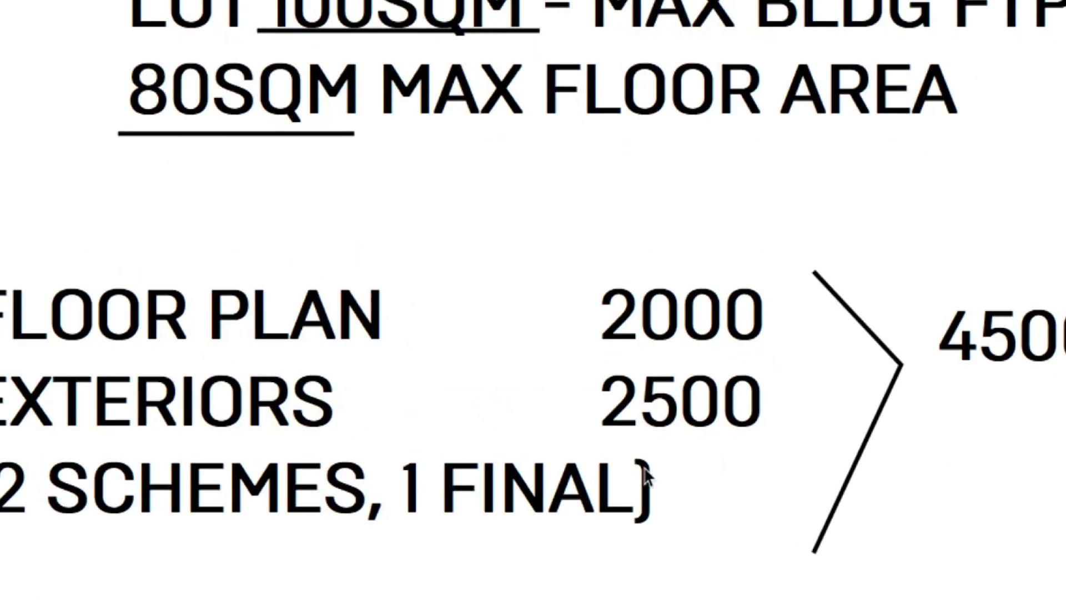
Step: Set the FLOOR PLAN fee to 4000
click(612, 330)
scroll(644, 317, down, 1)
double_click(645, 316)
scroll(645, 317, up, 1)
click(645, 316)
click(623, 307)
key(shift+Right)
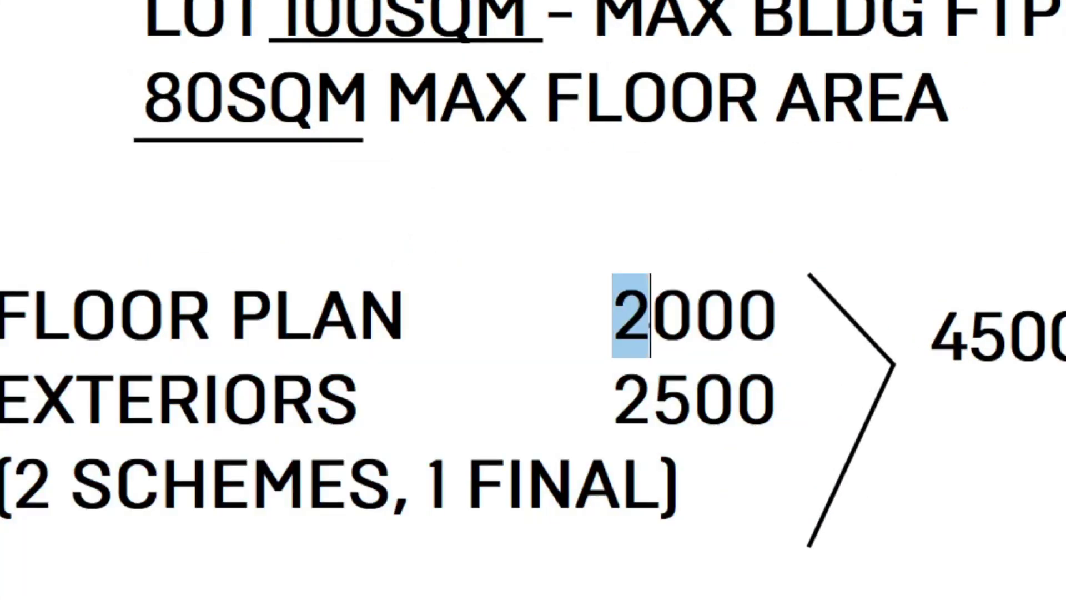
text(4)
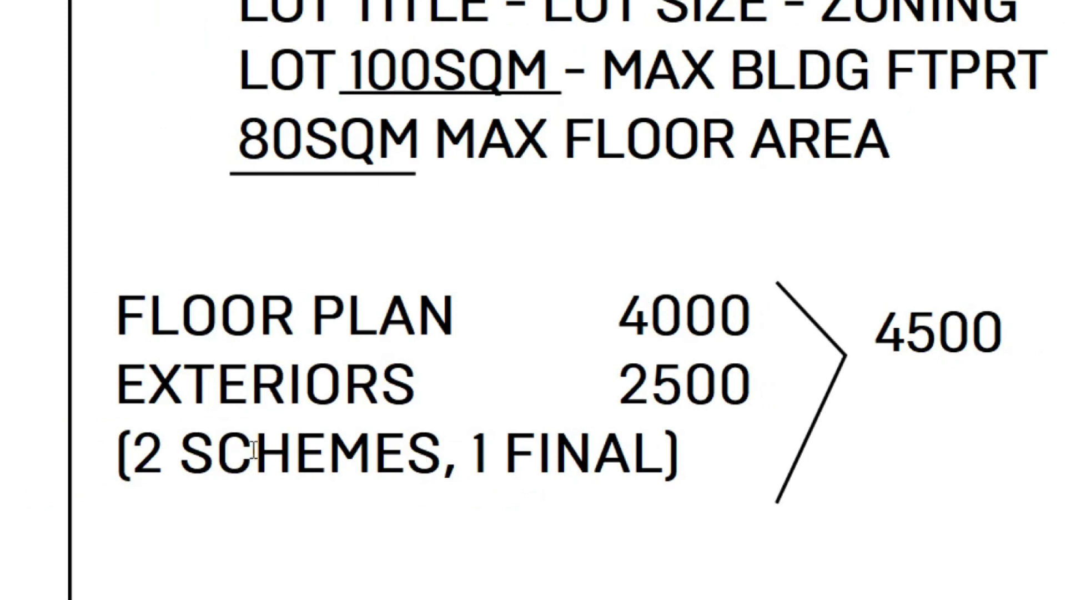
Step: Set the EXTERIORS fee to 5000 and the bracketed total to 9000
drag(620, 383, 685, 384)
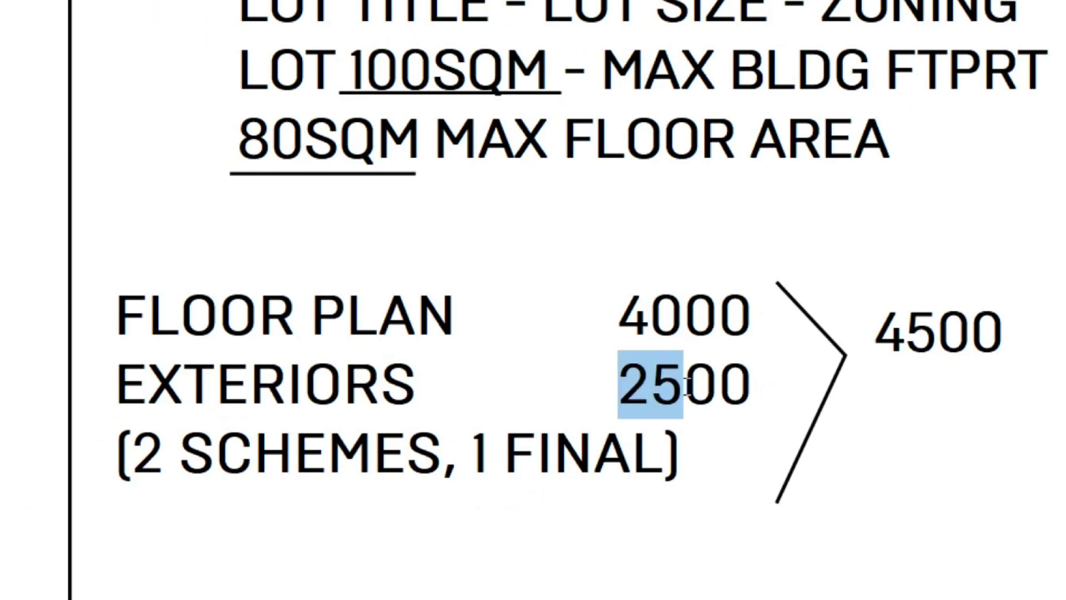
text(50)
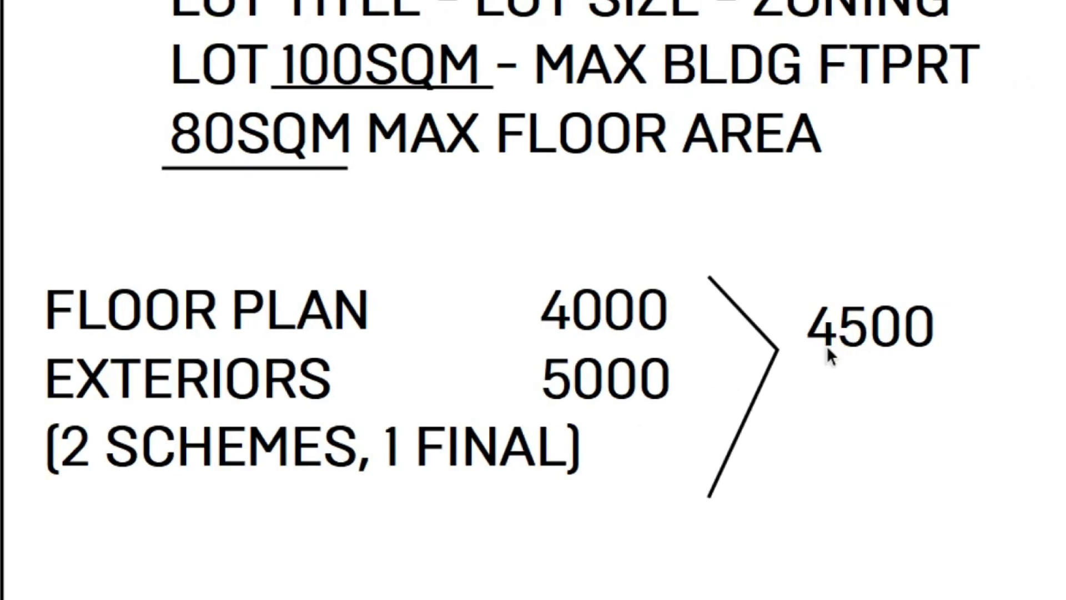
double_click(928, 347)
text(9000)
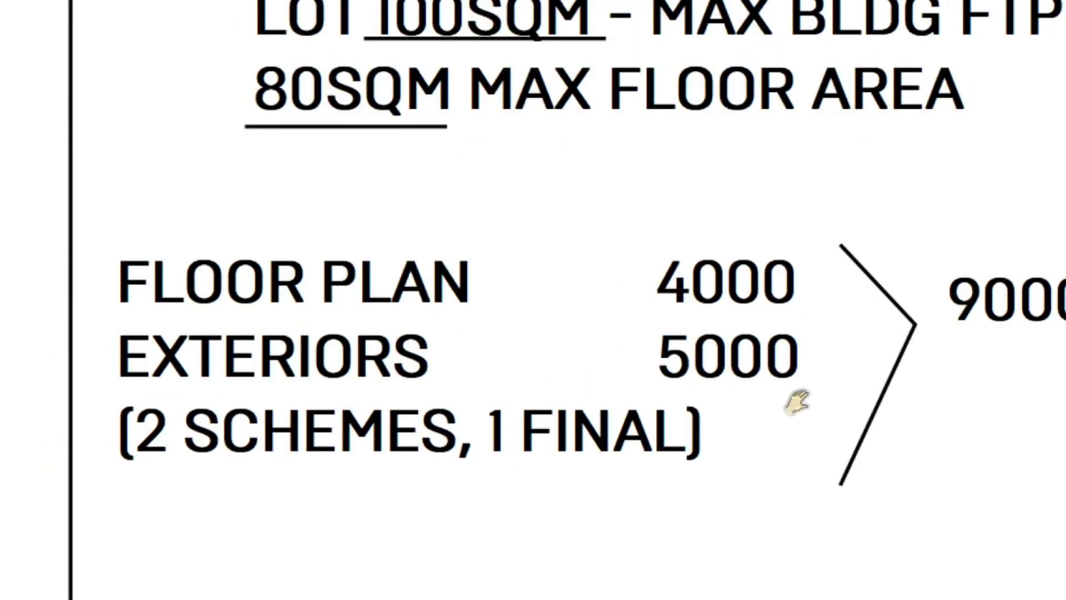
drag(802, 249, 1001, 452)
drag(1054, 480, 1054, 480)
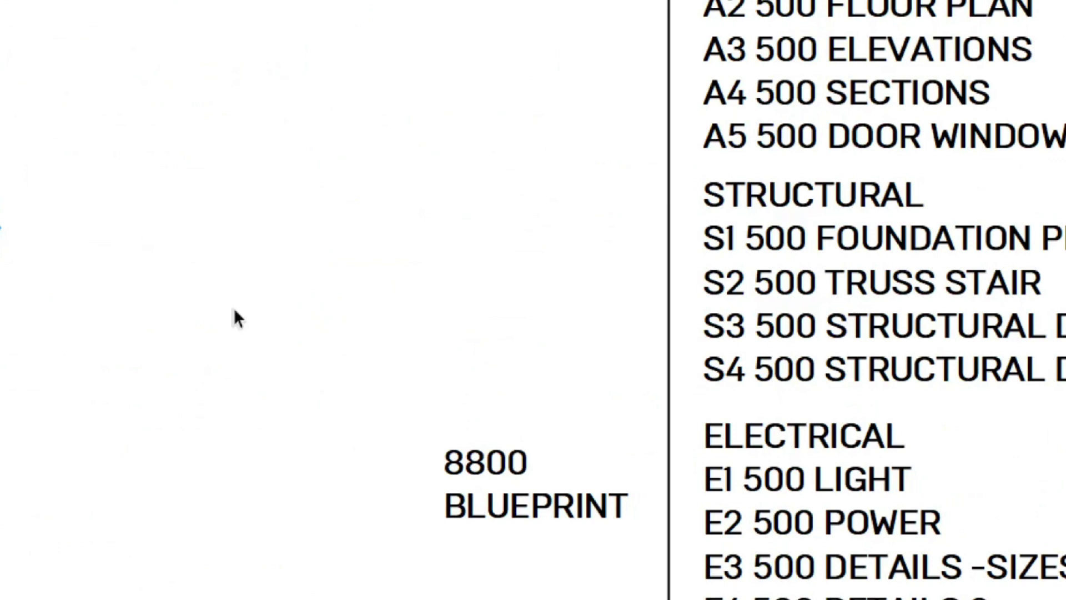
click(669, 473)
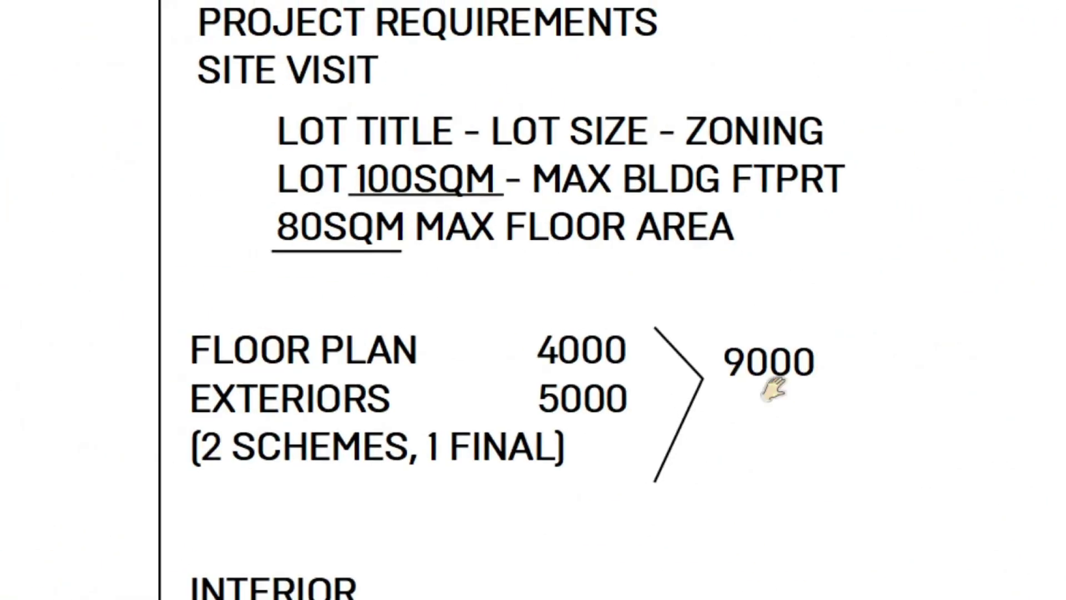
Step: Work out the 9000 total's rate per square metre in the Calculator and return to LayOut
key(alt+Tab)
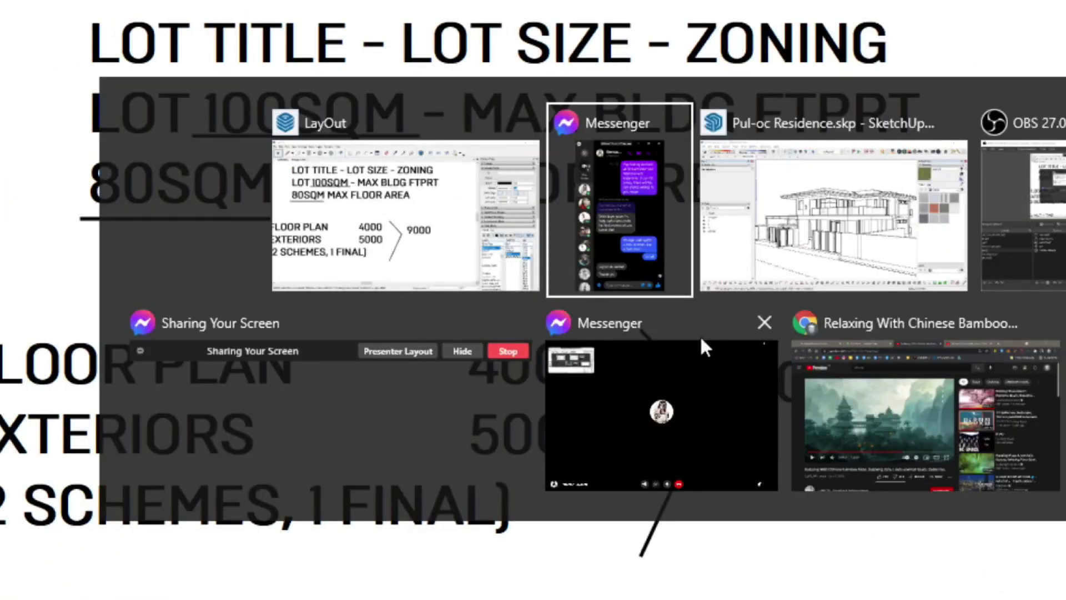
click(414, 219)
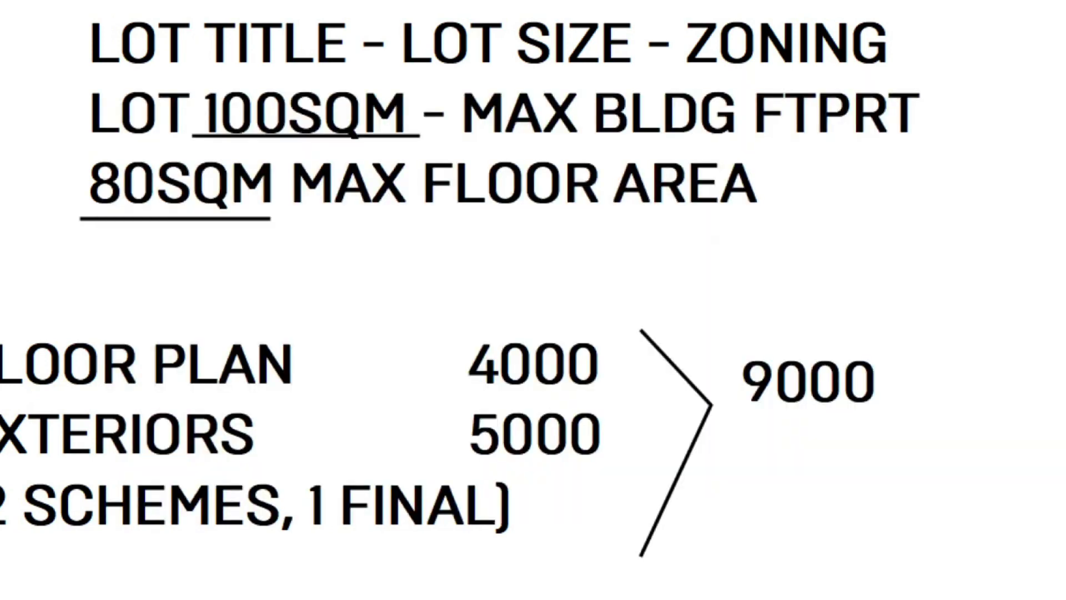
key(XF86Calculator)
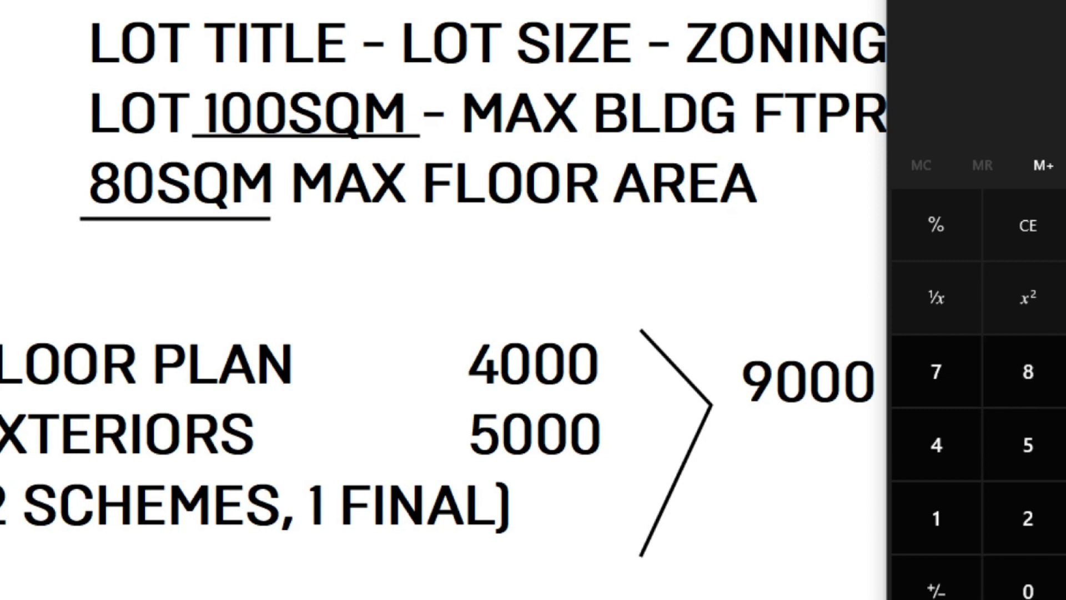
text(12)
key(alt+Tab)
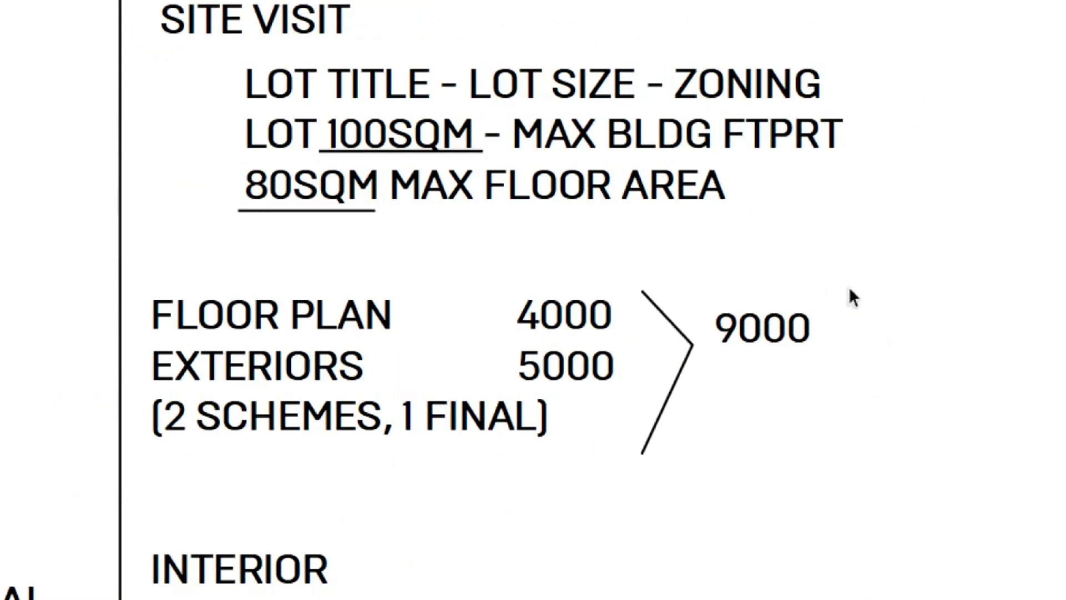
Step: Add a text note reading 112.5/SQM above and beyond the 9000 total
key(t)
click(860, 233)
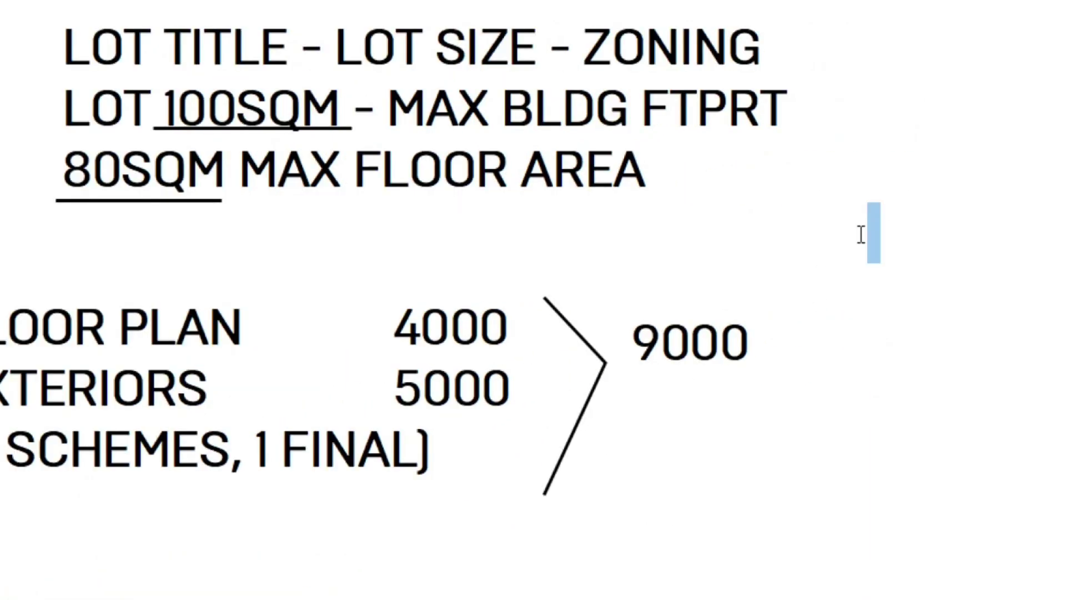
text(11)
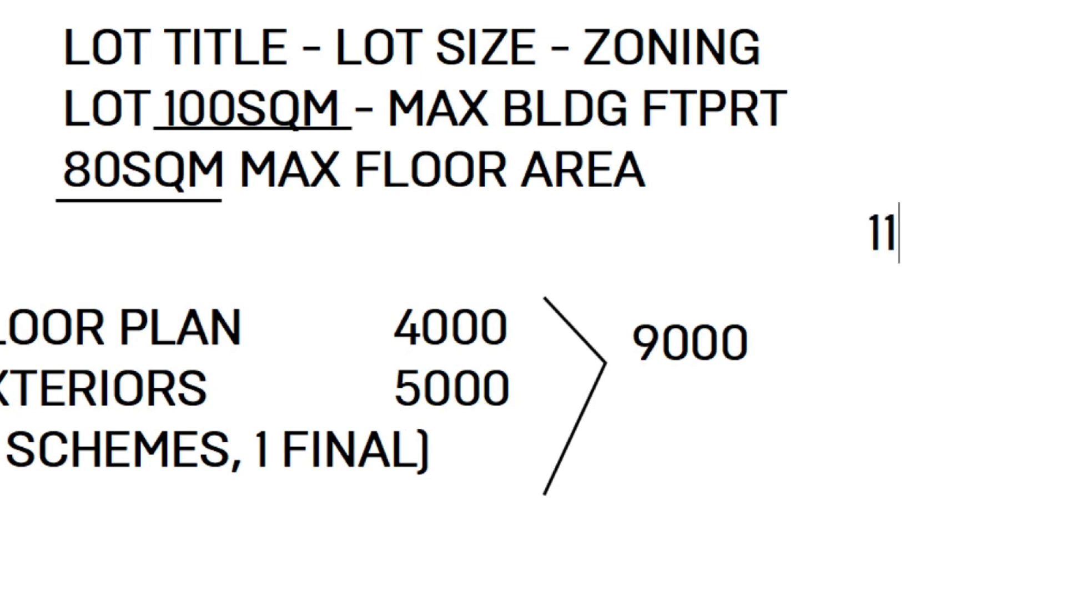
text(2/)
key(BackSpace)
text(.5/SQ)
key(BackSpace)
text(QM)
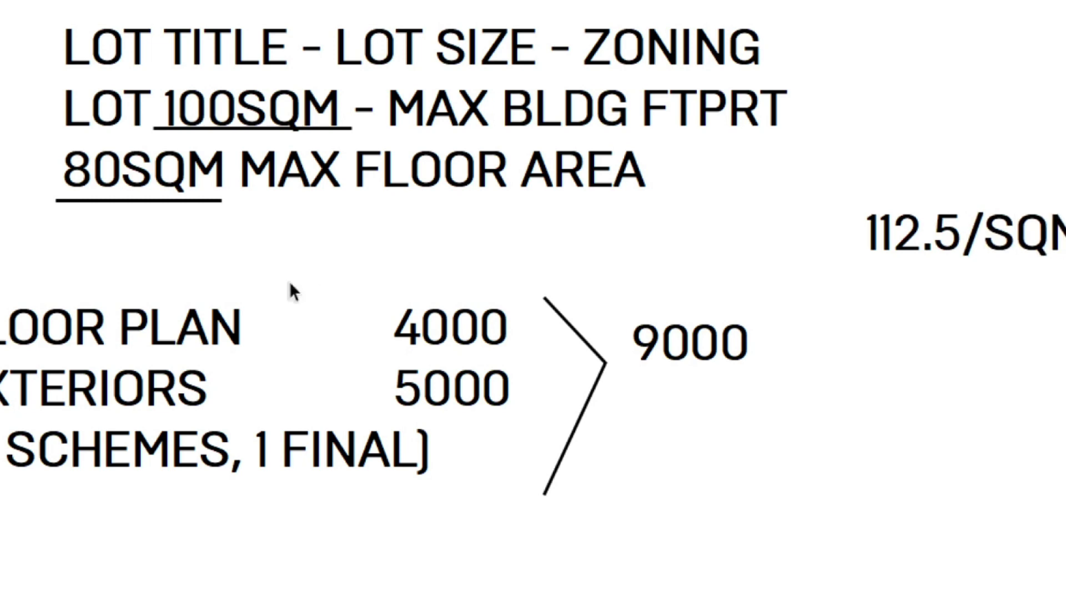
Step: Compare the 80SQM floor area note with the 9000 total and the 112.5/SQM rate
ctrl+scroll(290, 288, down, 2)
scroll(345, 258, up, 1)
scroll(345, 258, left, 1)
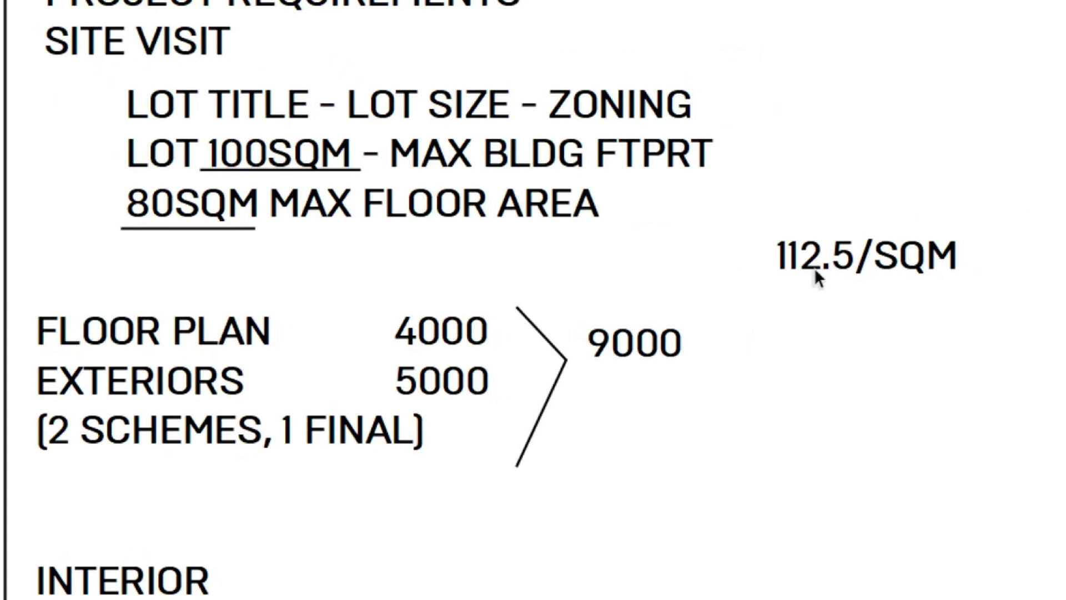
click(303, 211)
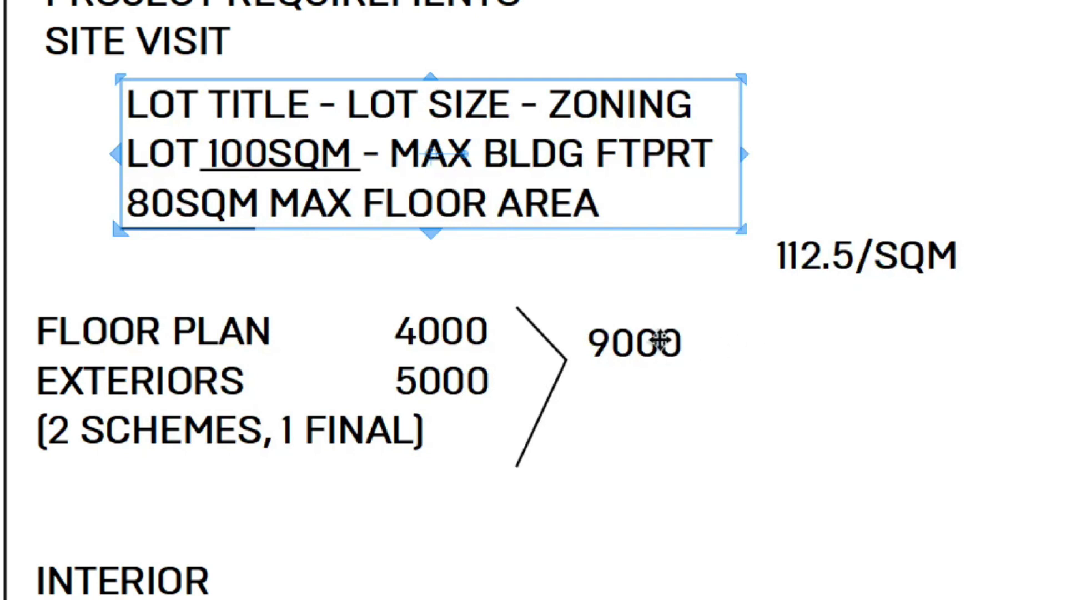
click(660, 339)
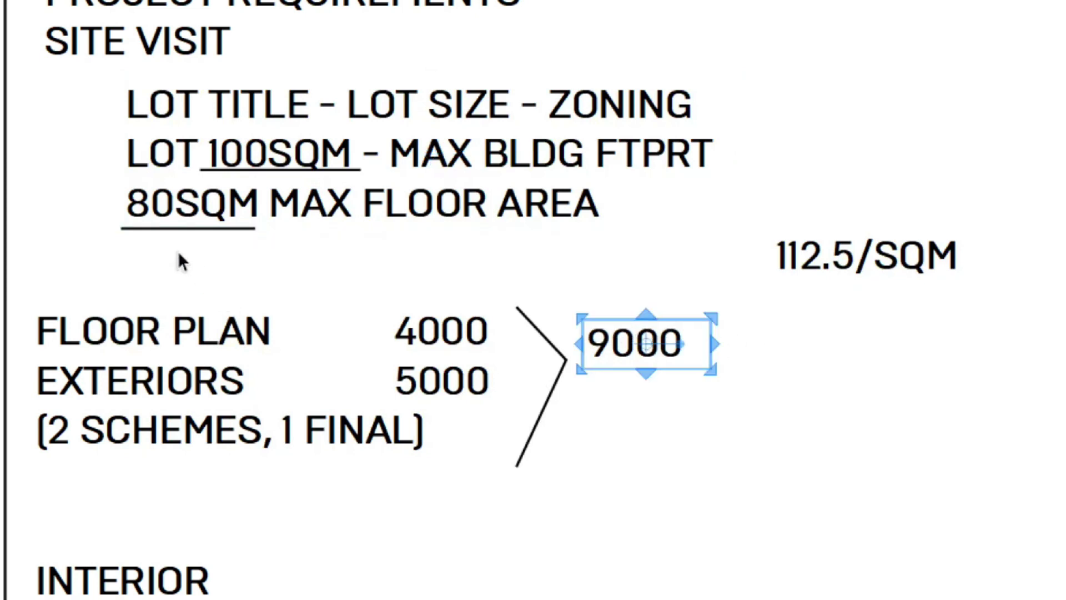
click(161, 204)
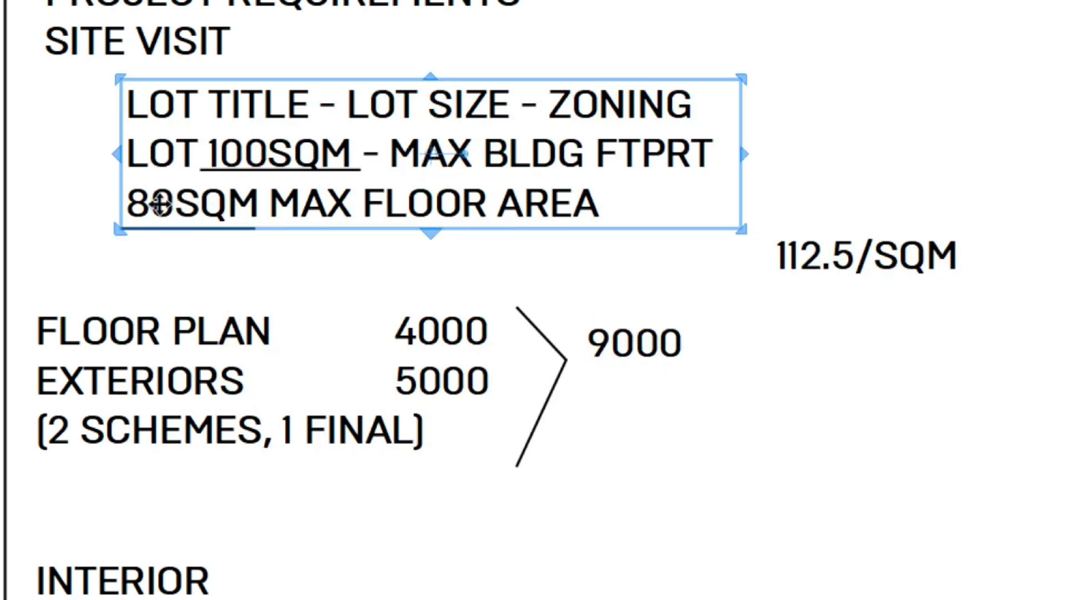
click(737, 445)
Step: Draw a wide rectangle above the 112.5/SQM rate and two stacked boxes of half its width beside it
mouse_move(671, 119)
mouse_down()
mouse_move(887, 263)
mouse_move(895, 210)
mouse_up()
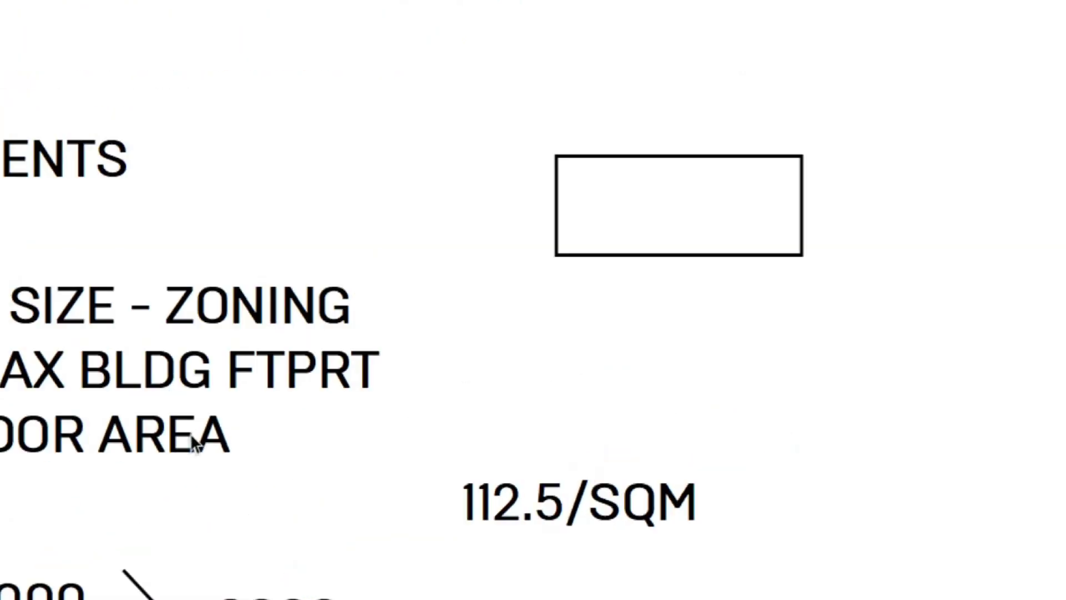
scroll(379, 369, down, 1)
click(573, 212)
drag(542, 207, 780, 239)
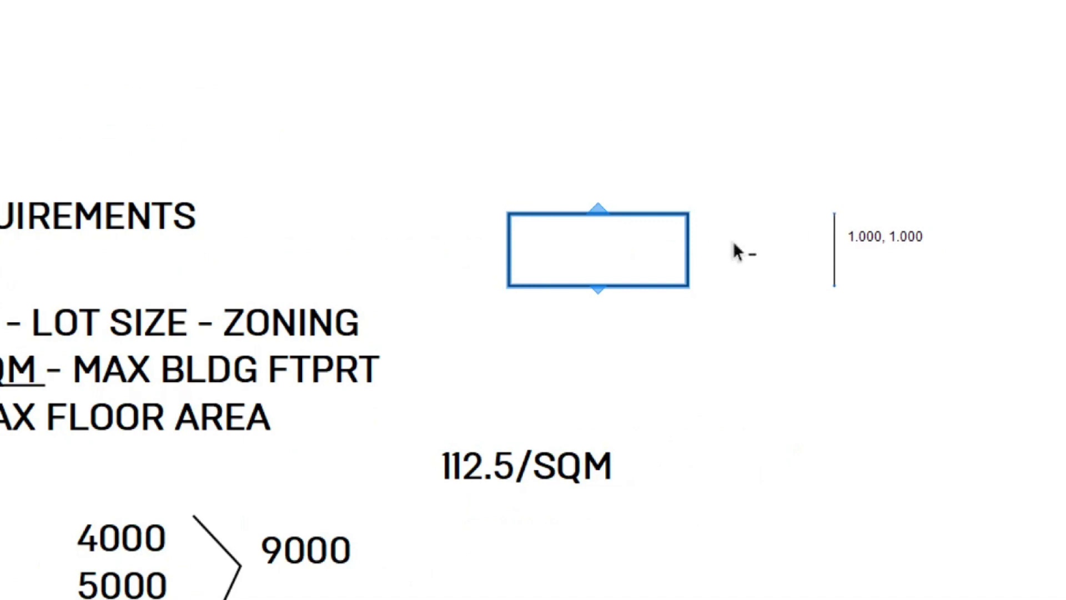
alt+drag(631, 226, 964, 178)
shift+click(922, 223)
drag(923, 217, 834, 213)
Step: Label the wide rectangle 80 SQM and fit the text inside its outline
scroll(576, 251, up, 2)
key(t)
click(542, 248)
text(80 SQM)
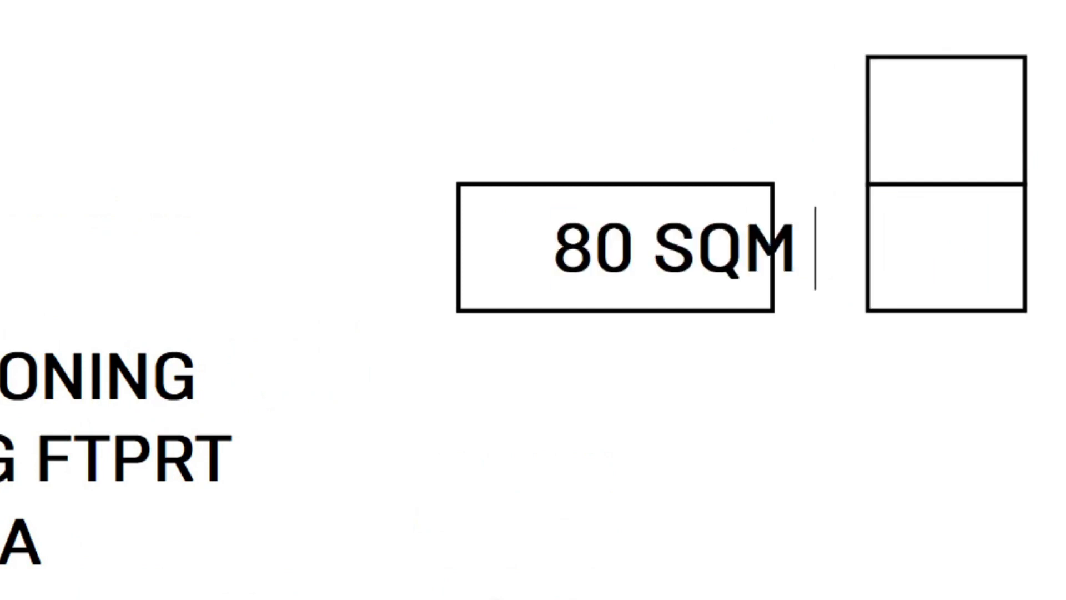
key(Escape)
key(space)
click(598, 236)
Step: Copy the area label into the stacked boxes and make both copies read 40
drag(598, 236, 888, 231)
triple_click(896, 232)
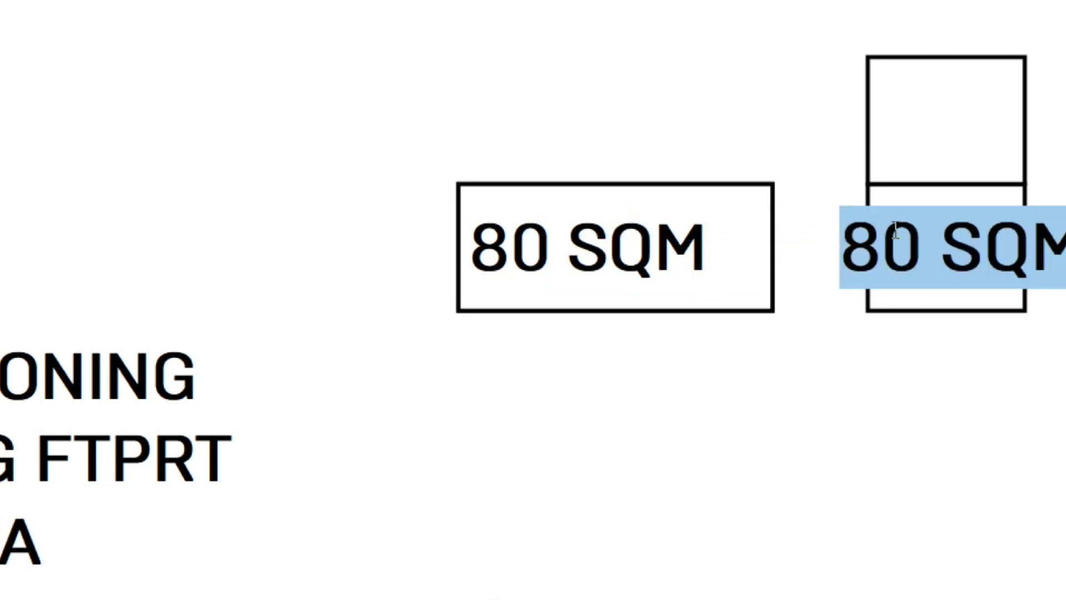
text(40)
key(Escape)
drag(907, 233, 944, 103)
scroll(943, 105, down, 6)
click(780, 140)
scroll(887, 222, up, 1)
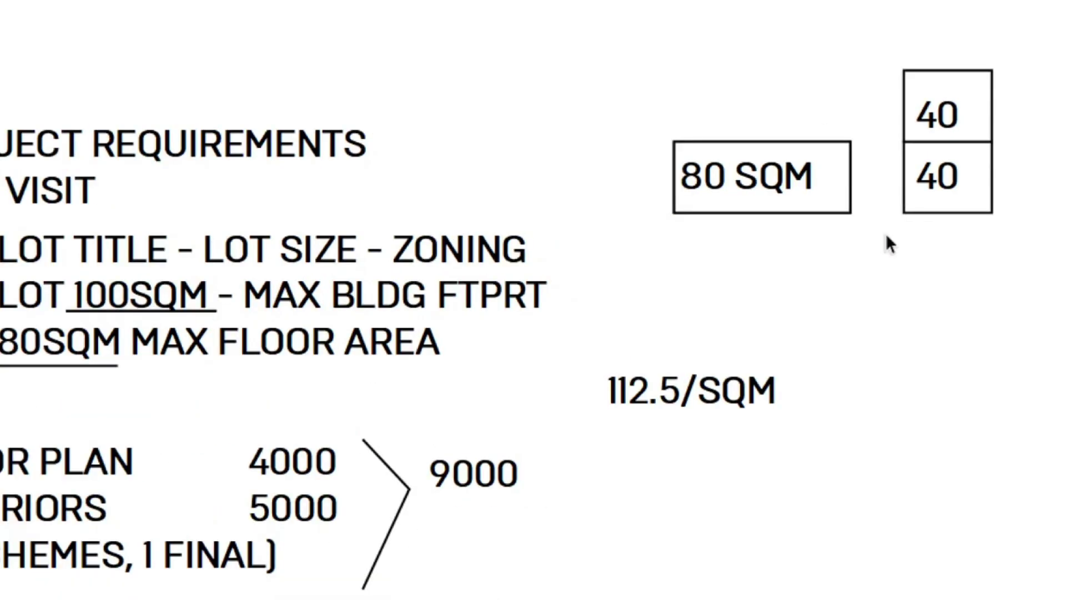
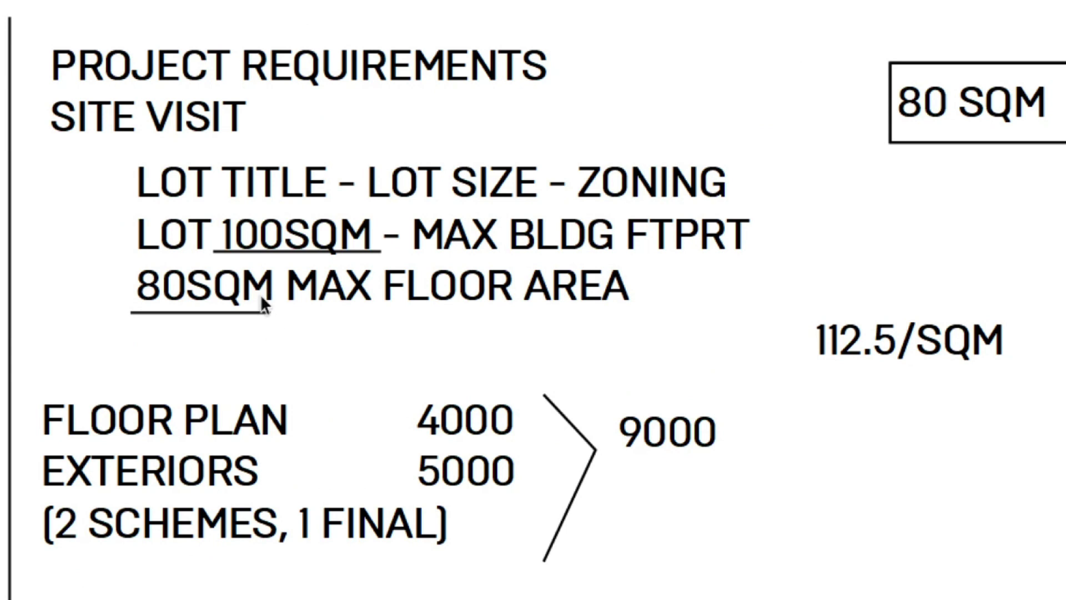
Step: Highlight the words FLOOR AREA in the 80SQM line of the site visit notes
click(203, 294)
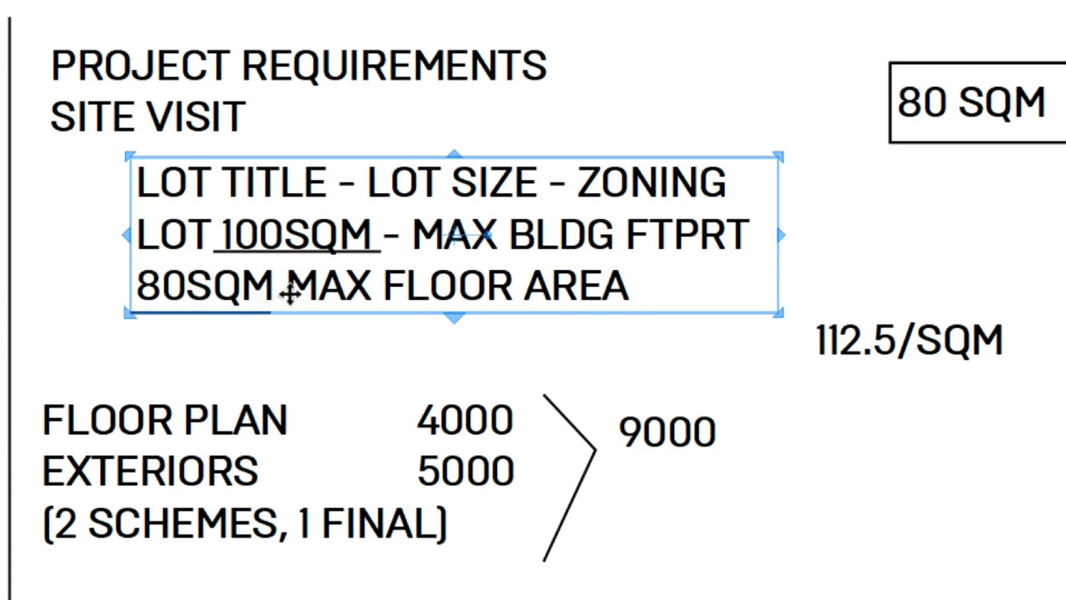
double_click(588, 286)
drag(404, 286, 661, 288)
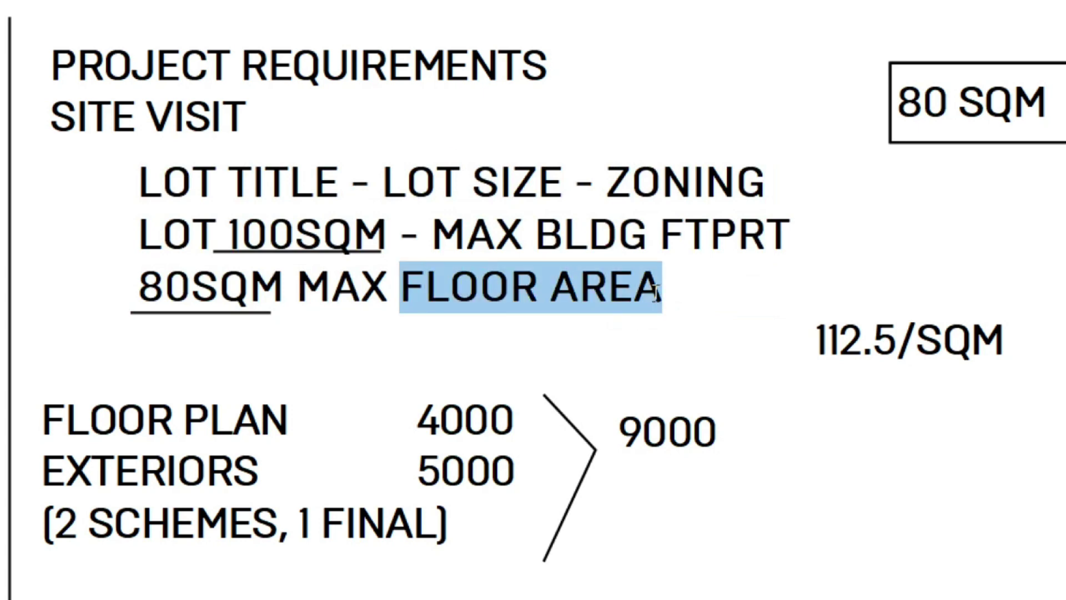
click(449, 294)
drag(405, 283, 733, 288)
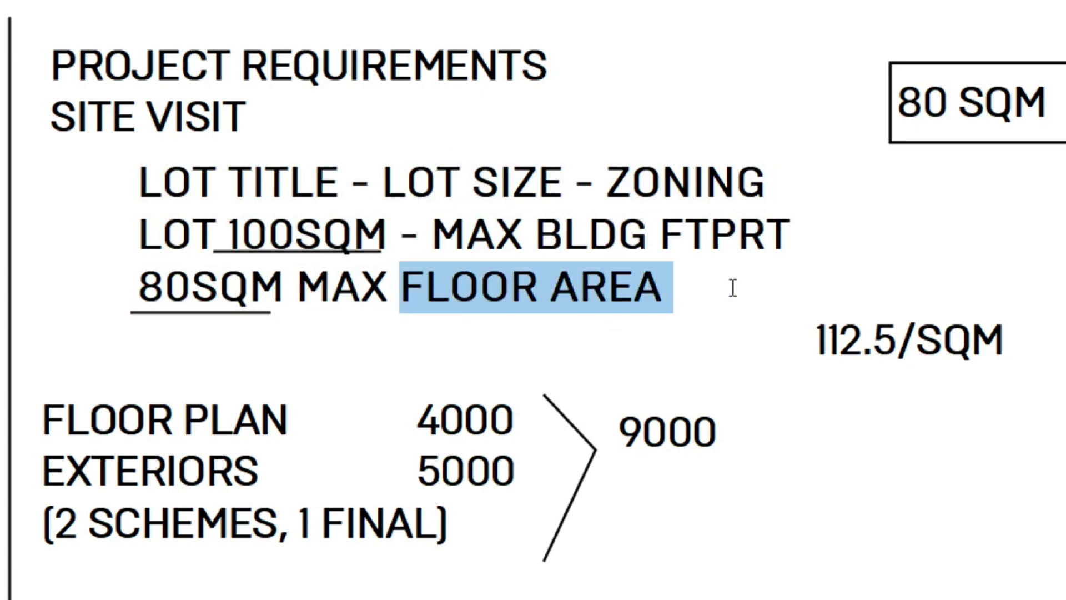
click(452, 299)
drag(409, 282, 667, 289)
click(508, 364)
Step: Draw a slanted line from the lower right corner of the 80 SQM rectangle down toward the 112.5/SQM rate
scroll(502, 359, down, 3)
scroll(658, 316, up, 1)
scroll(643, 318, up, 1)
middle_drag(643, 318, 274, 363)
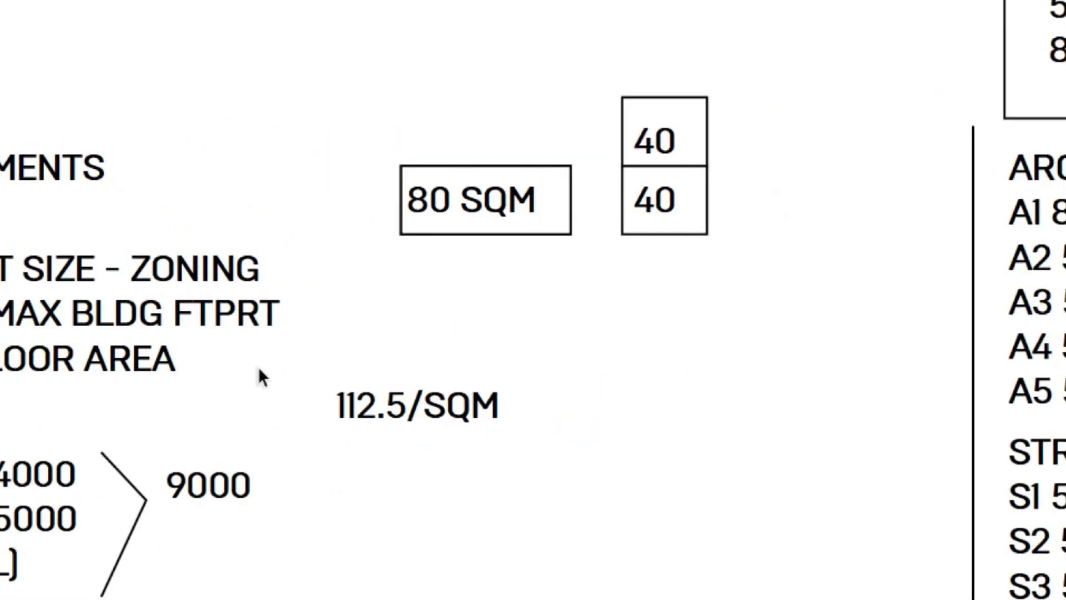
scroll(525, 214, up, 2)
scroll(421, 229, up, 3)
middle_drag(458, 227, 488, 305)
scroll(489, 305, up, 1)
key(l)
click(374, 306)
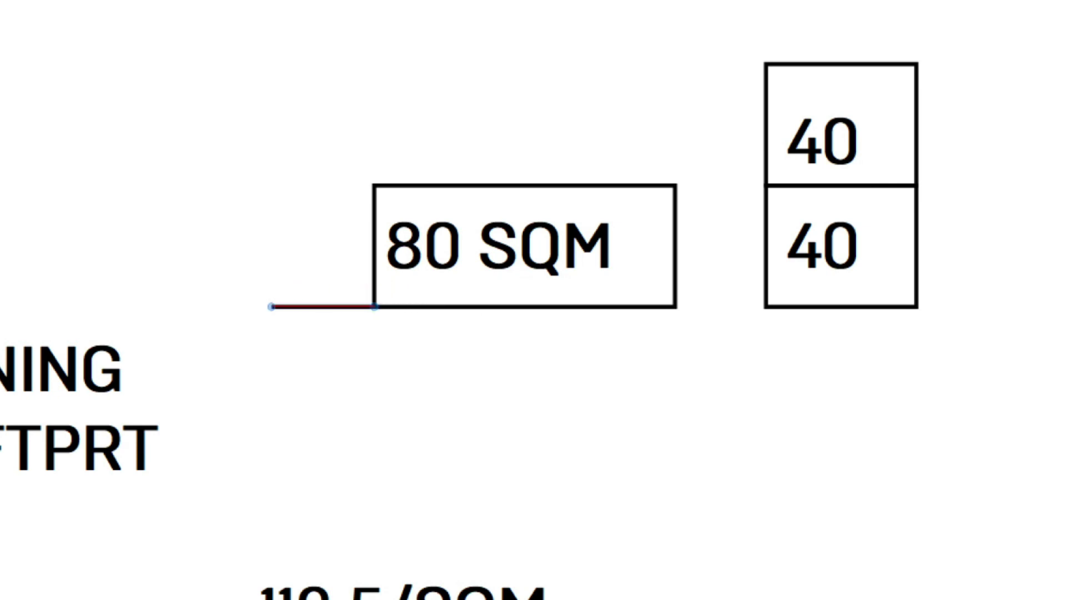
key(Escape)
click(676, 307)
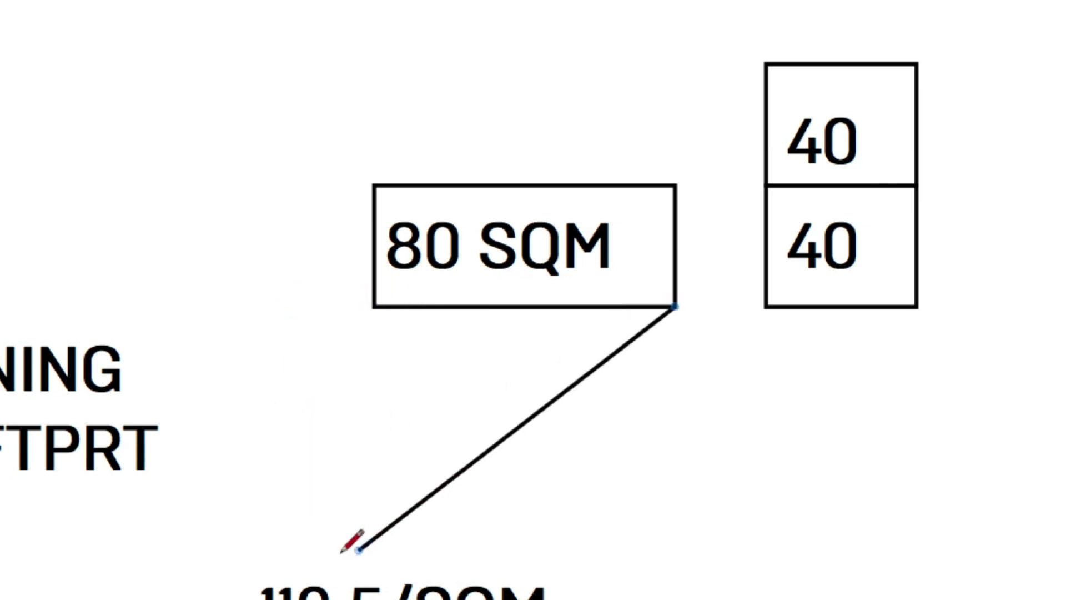
click(298, 538)
key(space)
key(l)
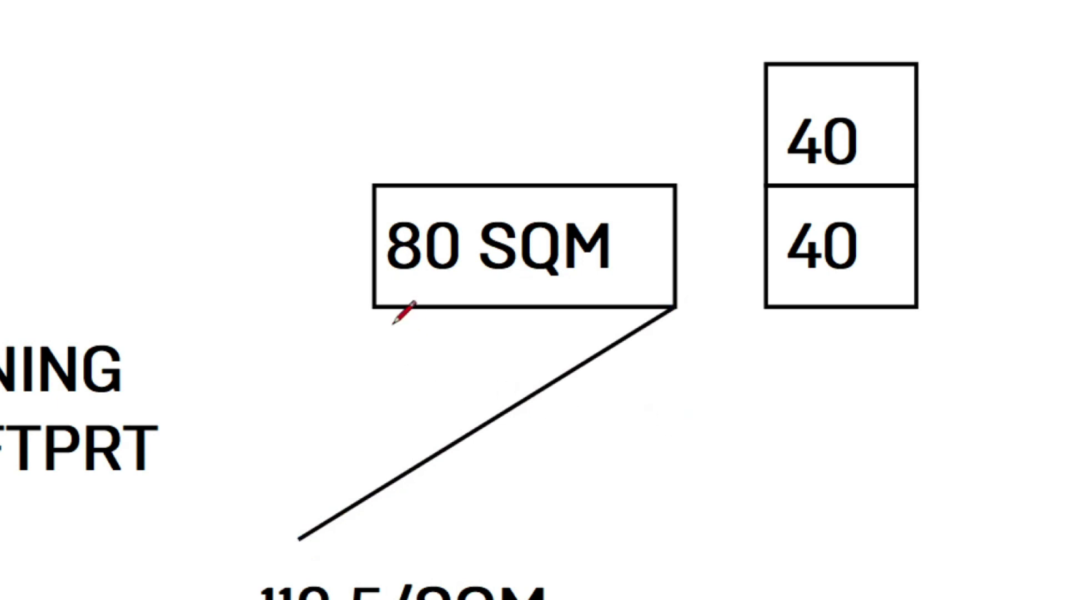
Step: Draw a vertical line beneath the 80 SQM rectangle and two horizontal floor lines from it to the slanted line
click(390, 306)
click(389, 499)
click(390, 421)
click(494, 421)
click(390, 345)
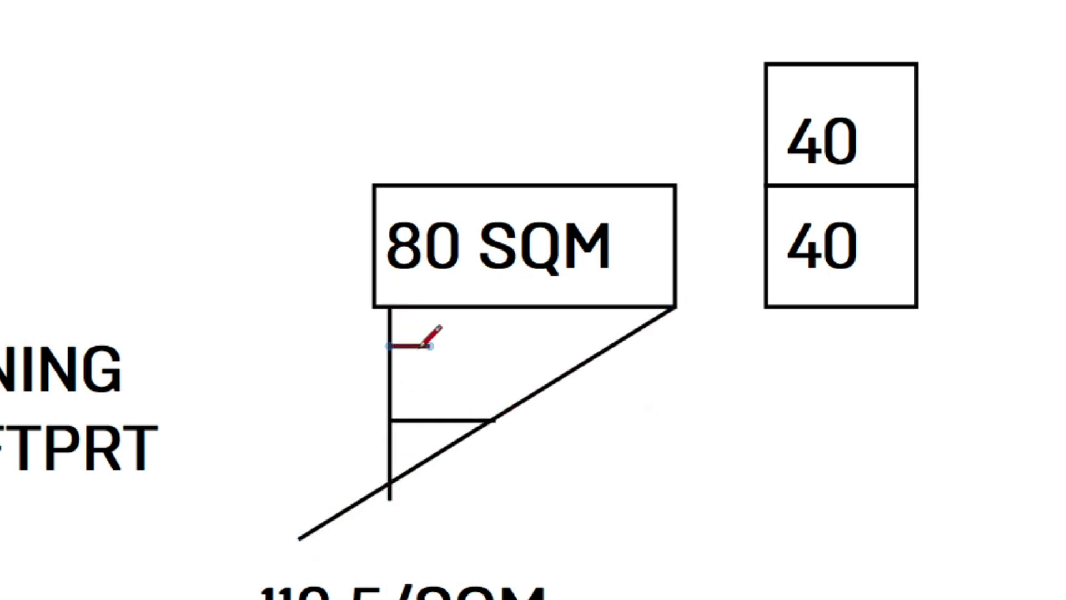
click(613, 345)
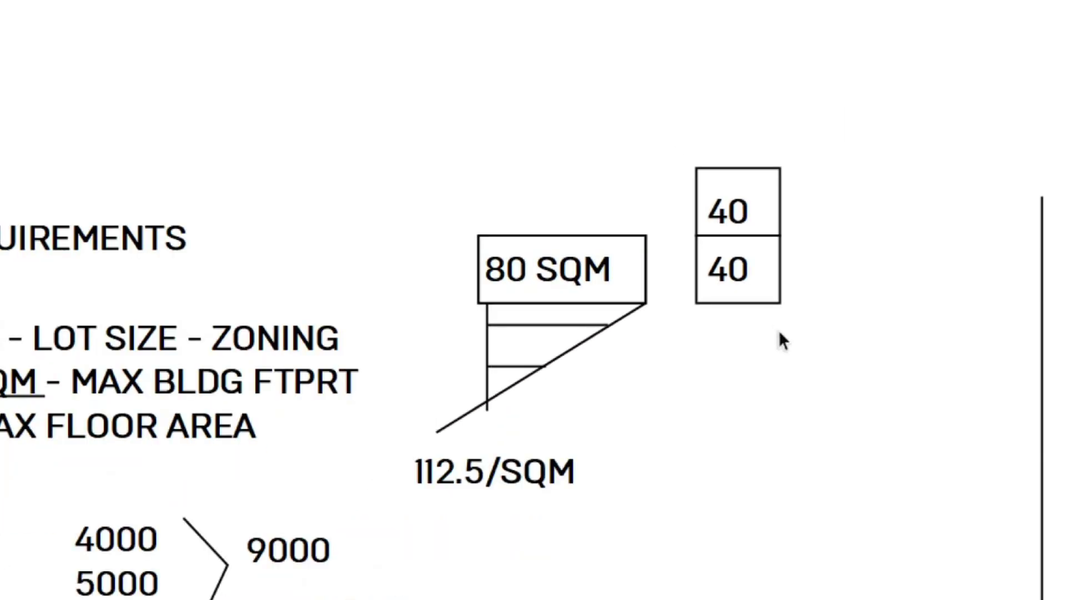
Step: Draw a horizontal ground line beneath the two stacked 40 boxes, extending past both sides
drag(651, 297, 832, 296)
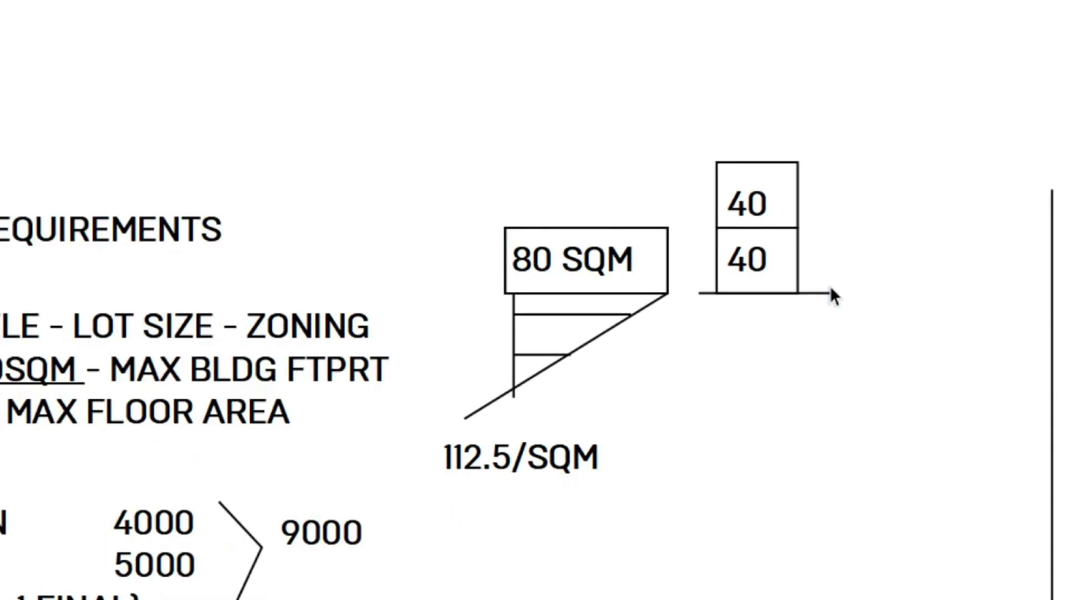
drag(351, 177, 648, 482)
key(space)
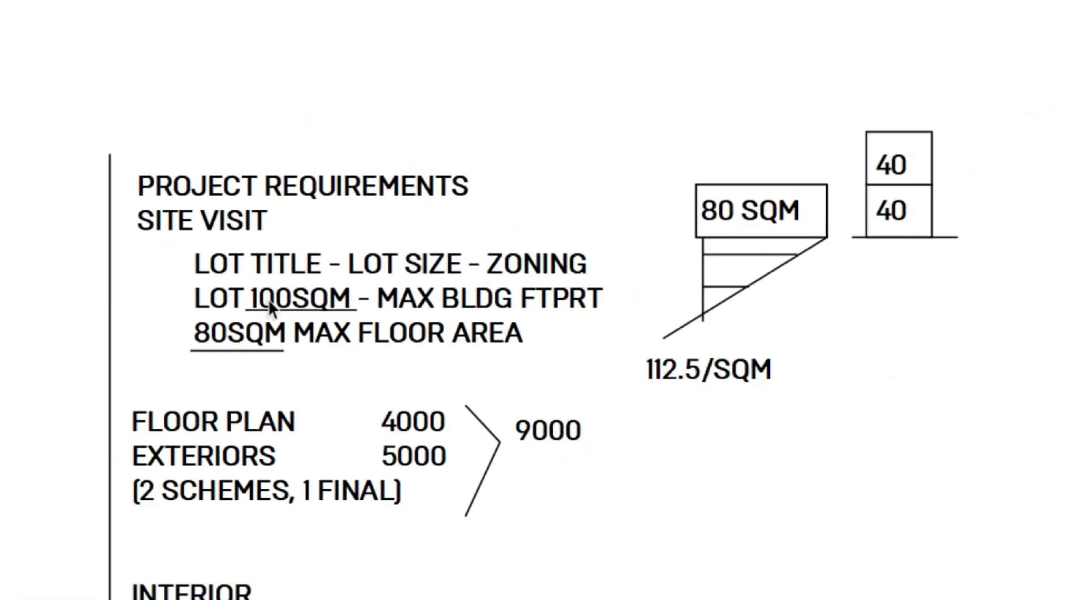
Step: Delete the 80SQM MAX FLOOR AREA line from the site visit notes together with its underline
click(250, 308)
double_click(247, 272)
double_click(247, 272)
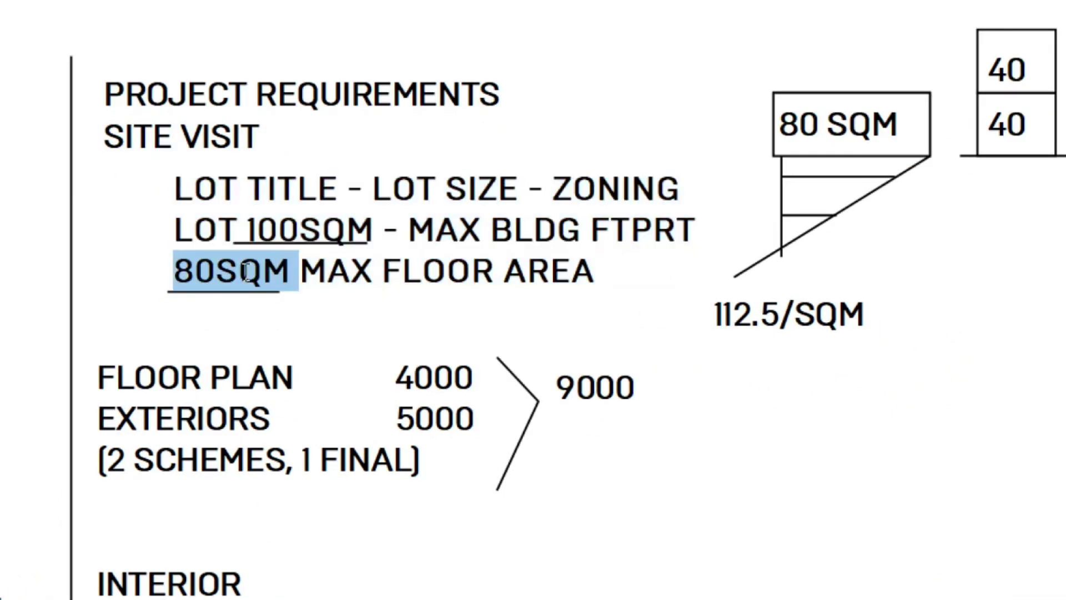
key(Delete)
key(Delete)
key(Delete)
key(Delete)
key(Delete)
key(Delete)
key(Delete)
key(Delete)
key(Delete)
key(Delete)
key(Delete)
key(Delete)
key(Delete)
key(Delete)
key(Delete)
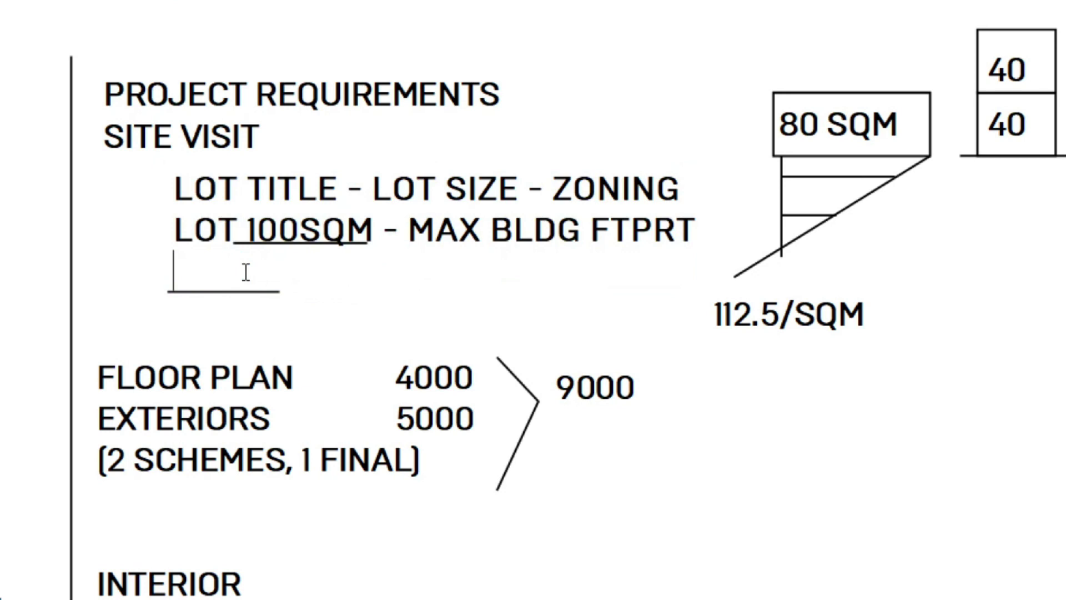
click(242, 271)
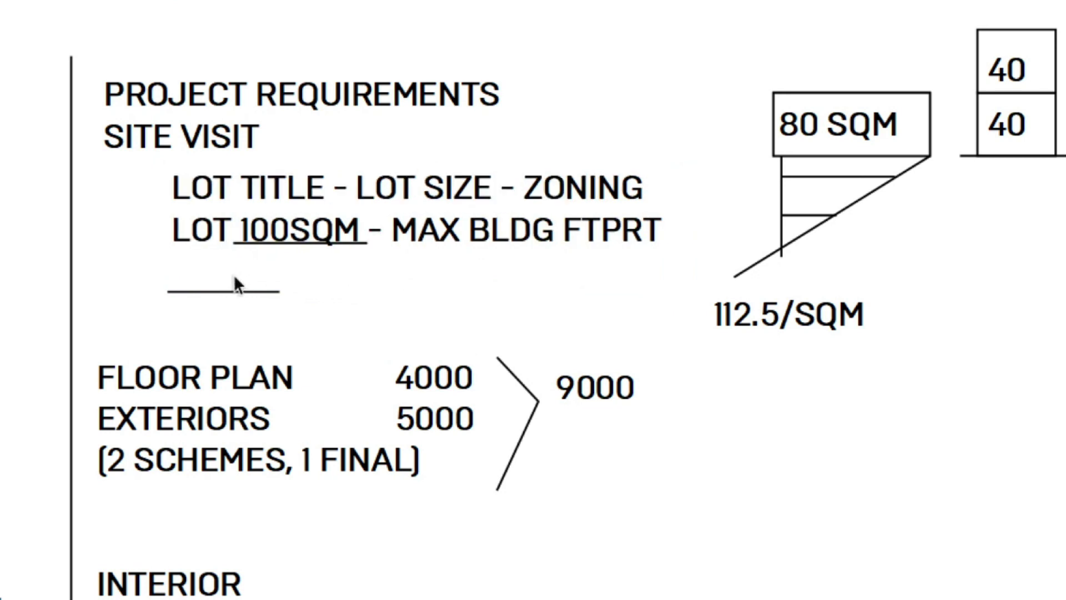
click(245, 290)
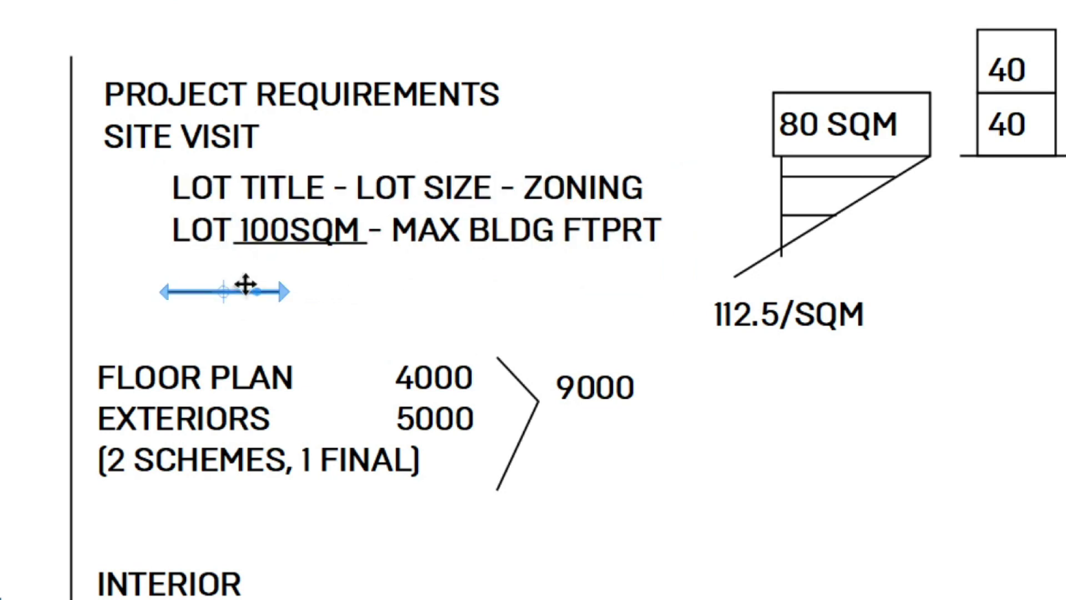
key(Delete)
Step: Clear the area diagrams, the 112.5/SQM rate, the design fees with their total and the project requirement notes above the INTERIOR block
drag(1064, 24, 718, 355)
key(Delete)
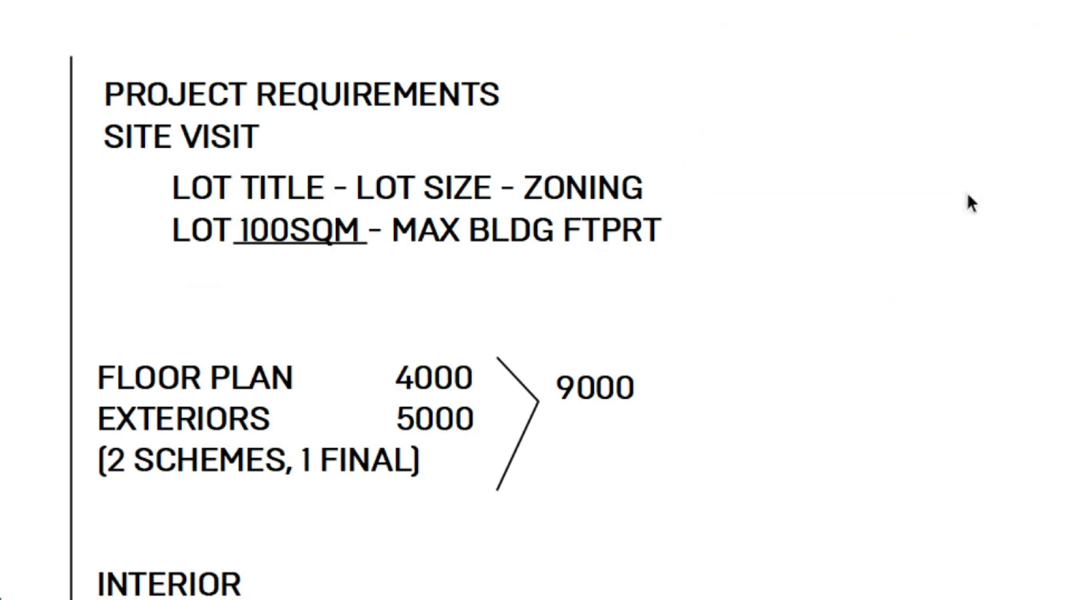
click(500, 222)
drag(714, 319, 256, 493)
key(Delete)
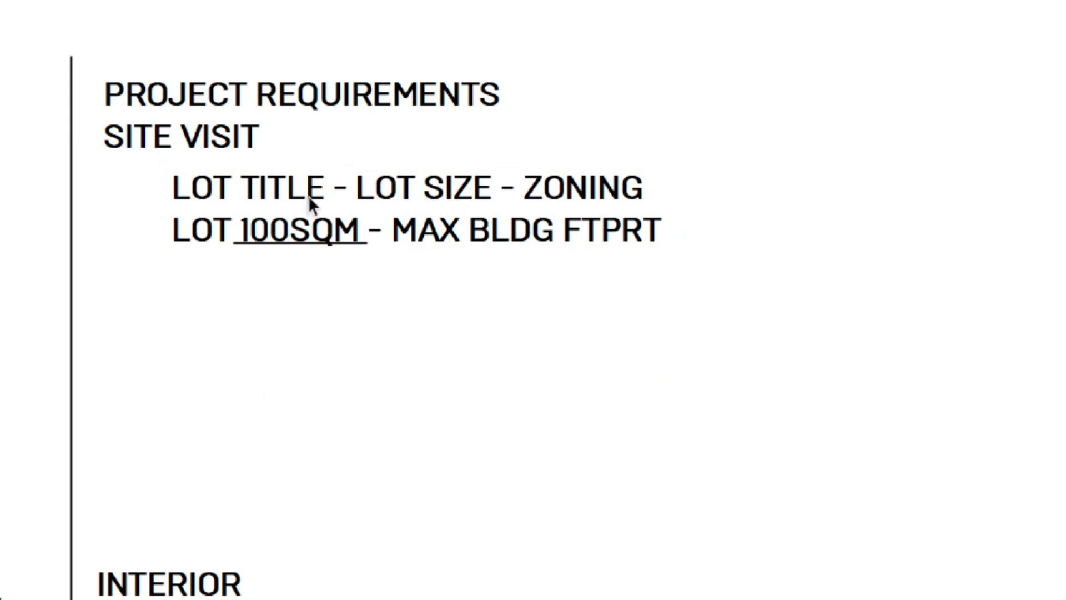
scroll(308, 197, up, 1)
drag(630, 1, 200, 344)
key(Delete)
Step: Add a text note reading LOT 200 SQM OR LESS in the cleared space above the INTERIOR block
scroll(555, 171, down, 3)
scroll(482, 293, up, 1)
scroll(500, 275, down, 1)
key(t)
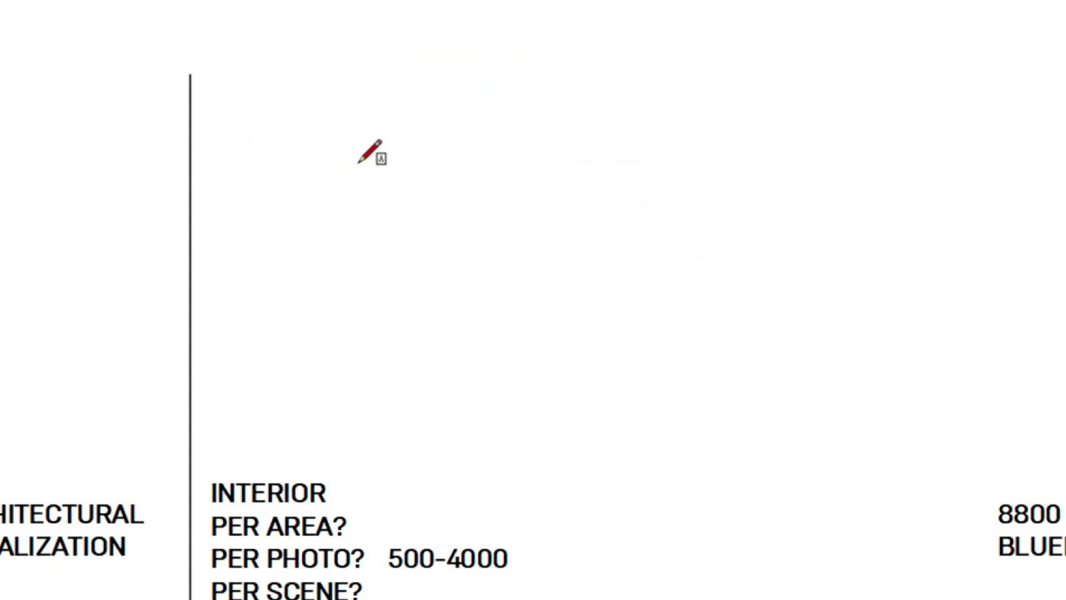
click(322, 172)
text(LOT )
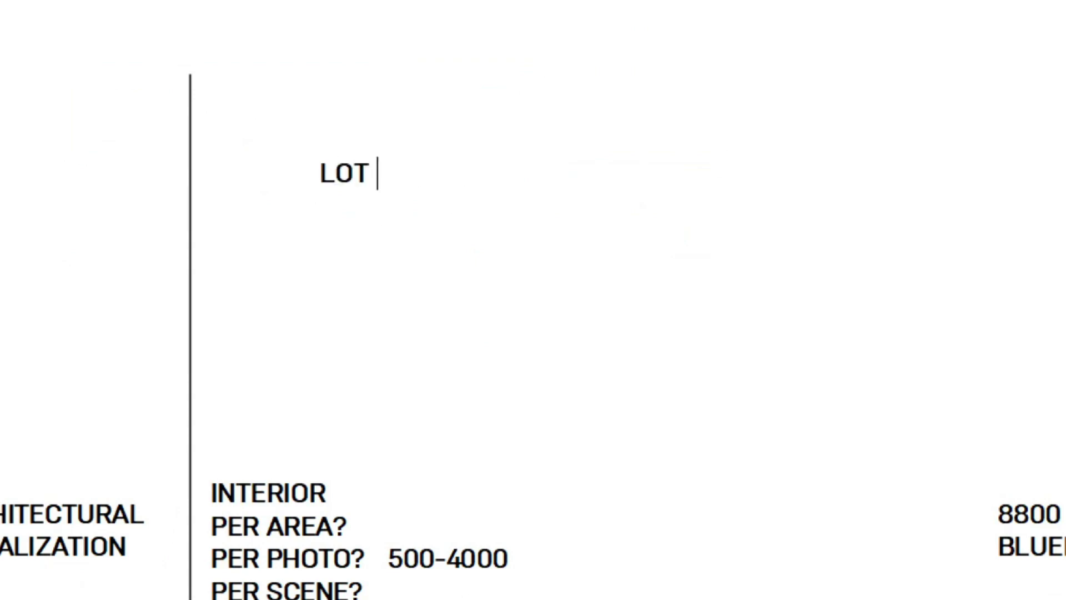
text(200 SQ   M)
key(BackSpace)
key(BackSpace)
key(BackSpace)
key(BackSpace)
text(M )
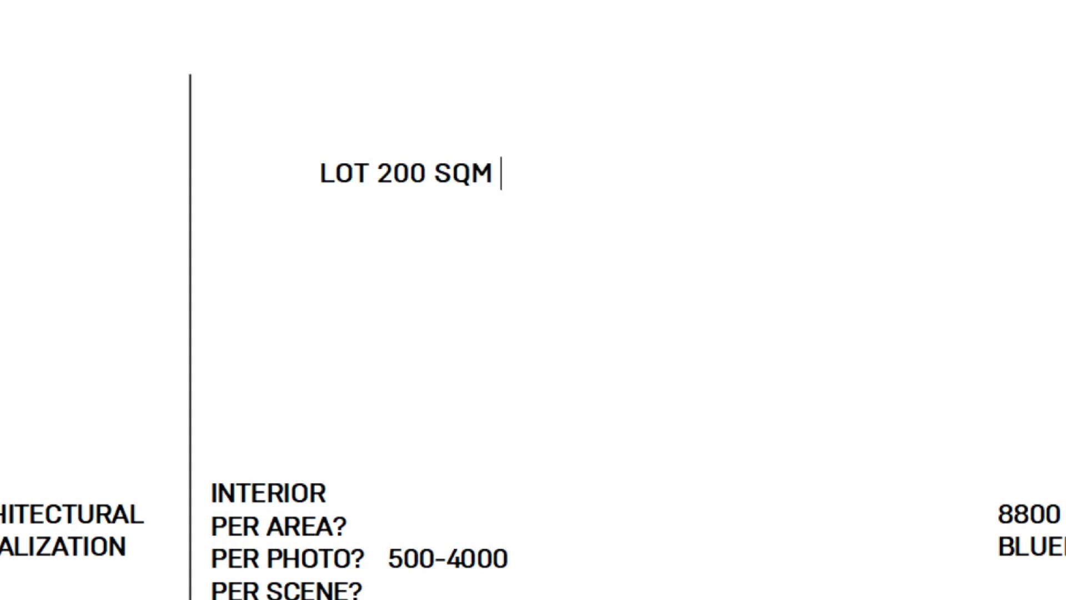
text(OR LESS)
key(Return)
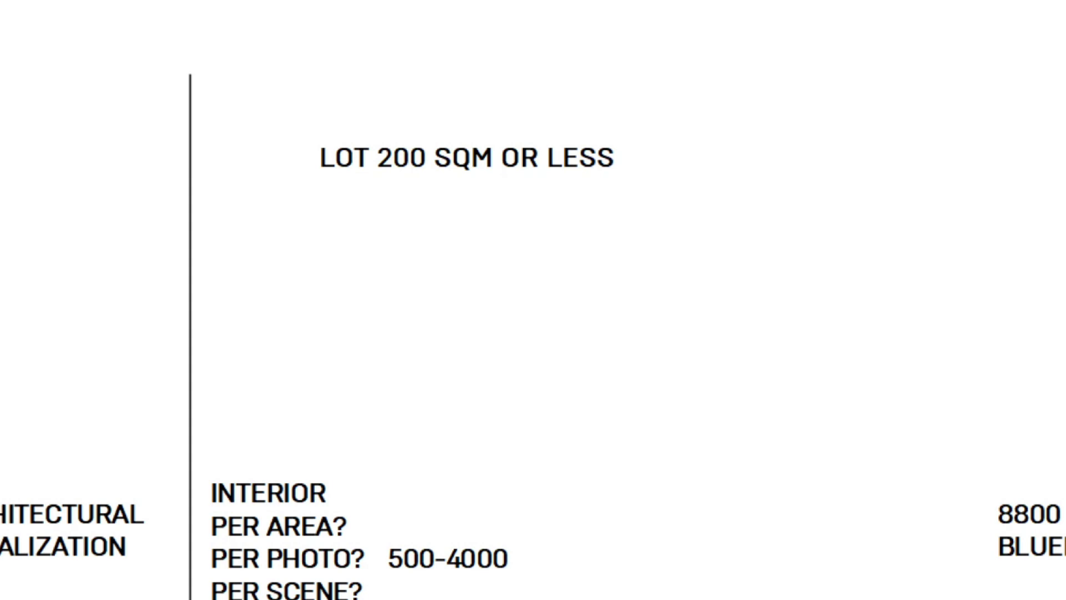
Step: Add 10000/ FLR as the second line of the lot note
text(10,)
key(BackSpace)
text(000/ FLR)
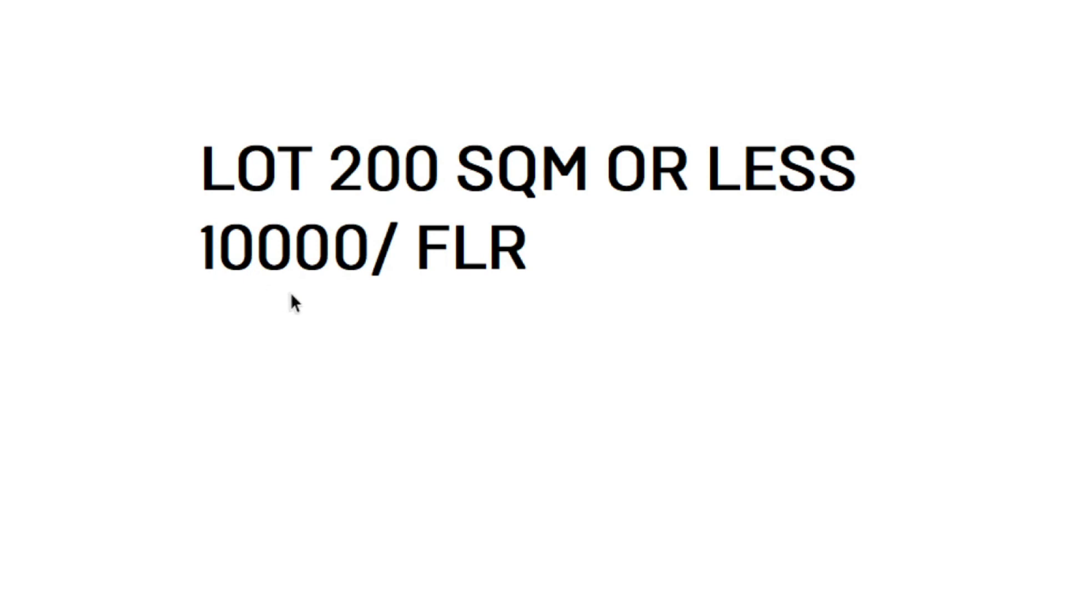
mouse_move(163, 283)
mouse_down()
mouse_move(433, 269)
mouse_move(519, 282)
mouse_up()
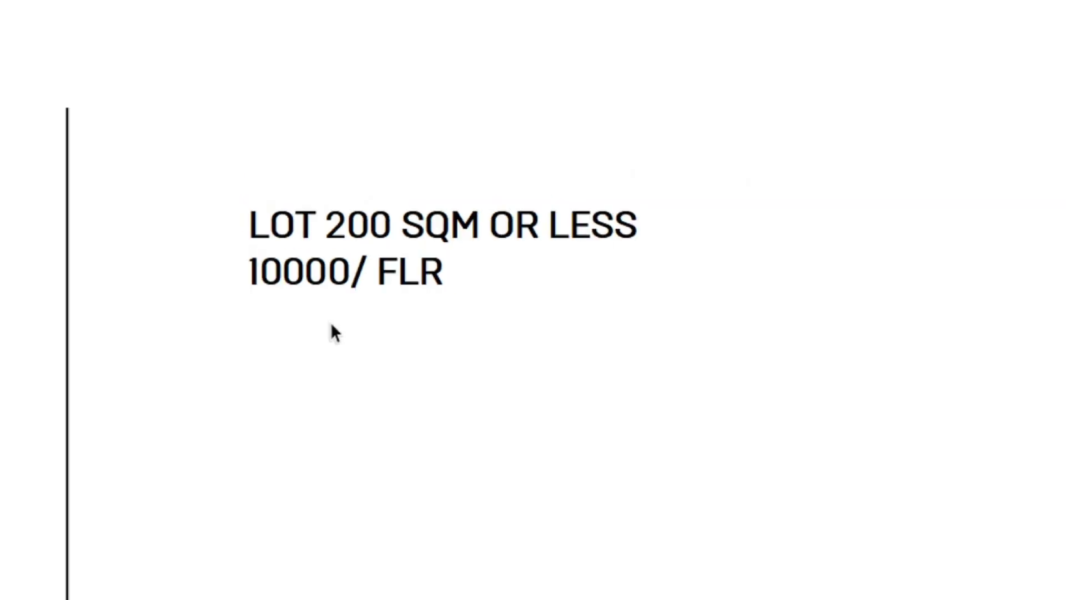
Step: Copy the lot note directly below itself and change the copy to PLAN, EXT, INT
click(339, 286)
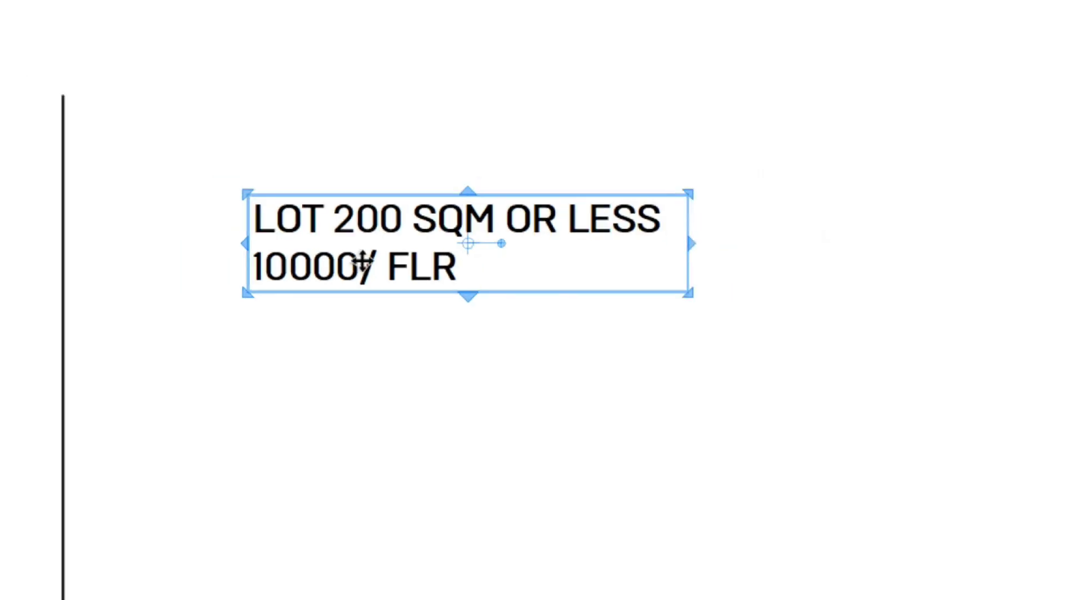
alt+drag(370, 205, 370, 360)
scroll(498, 234, up, 1)
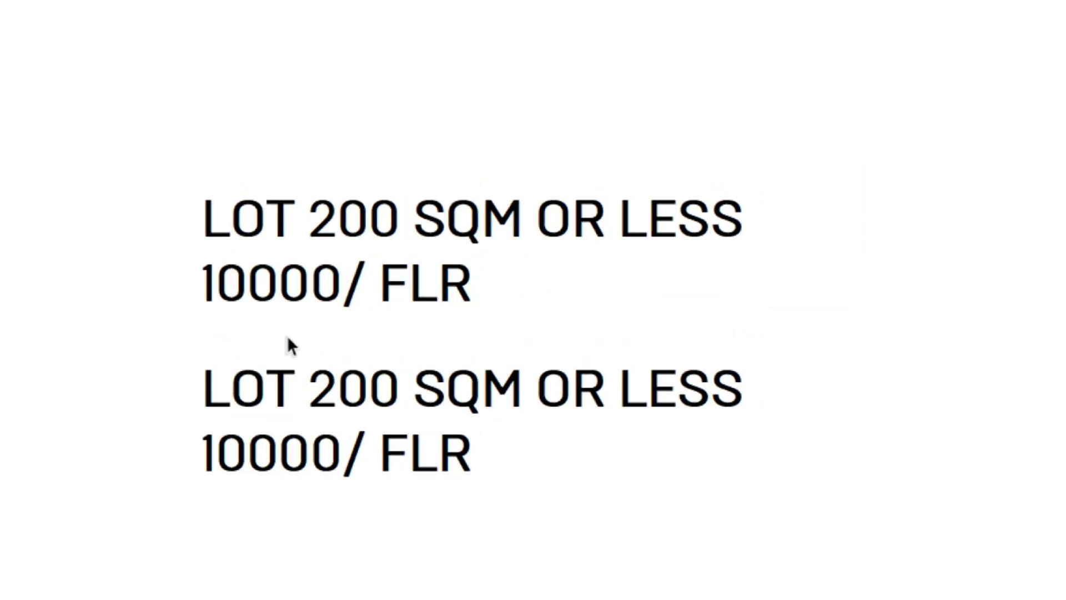
click(331, 404)
double_click(352, 392)
key(ctrl+a)
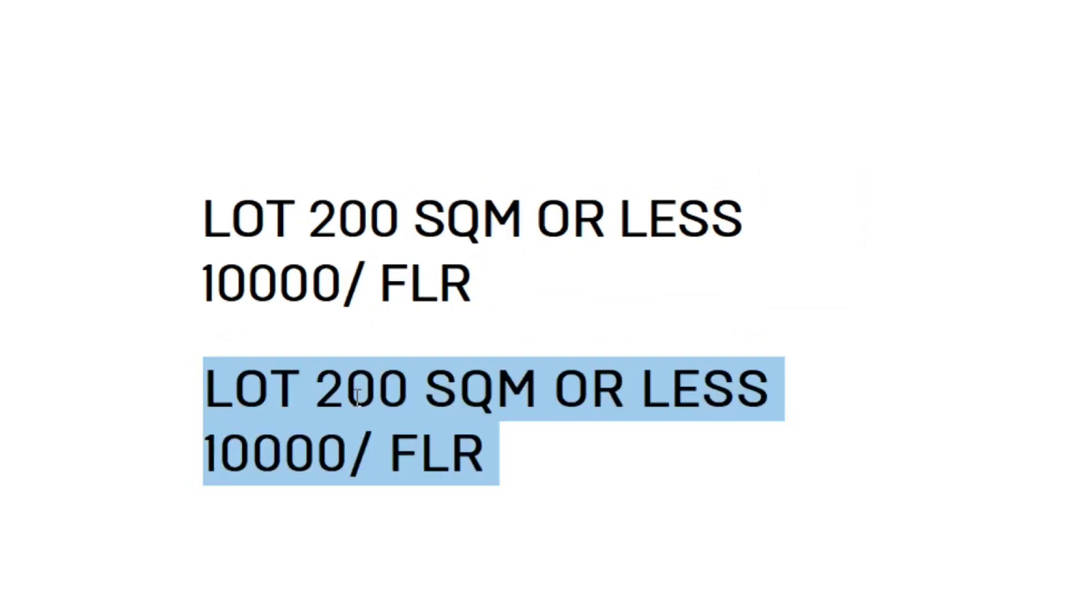
text(PLAN,)
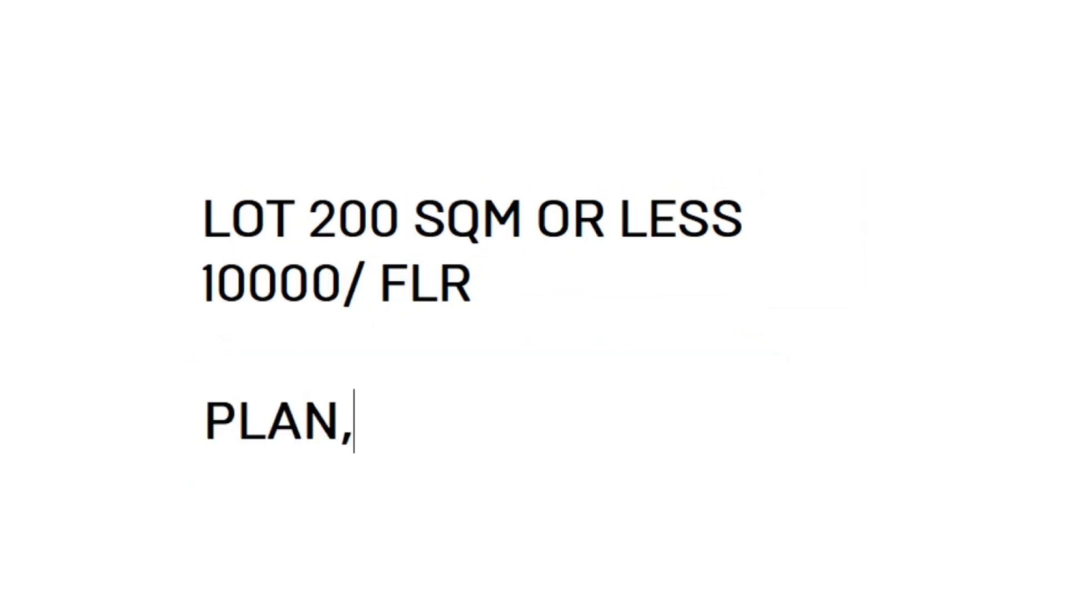
text( EXT, INT)
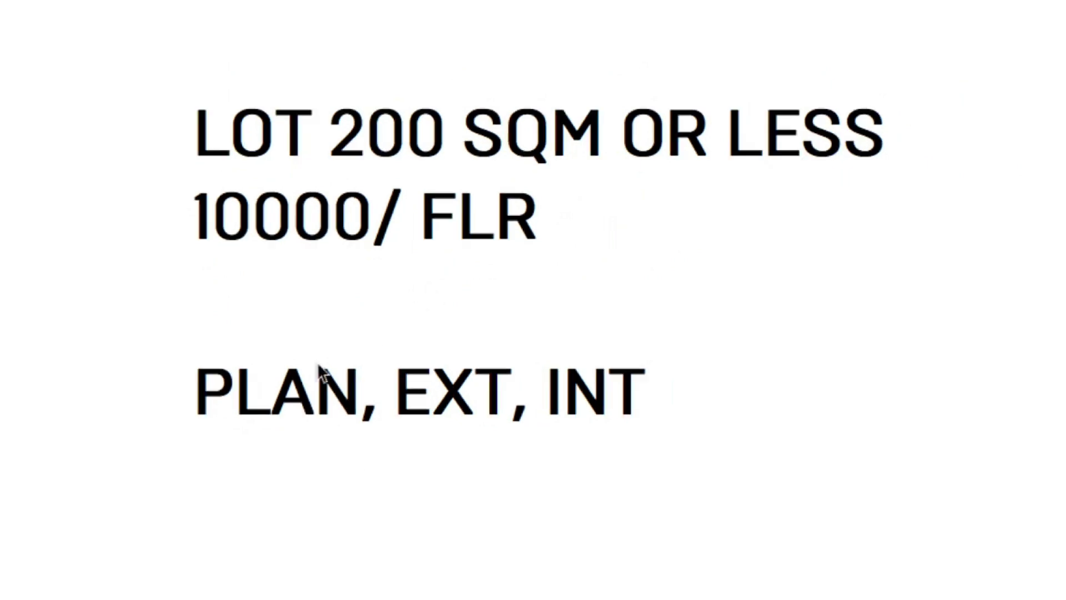
Step: Replace the 10000/ FLR line of the lot note with 2 STOREY
click(325, 213)
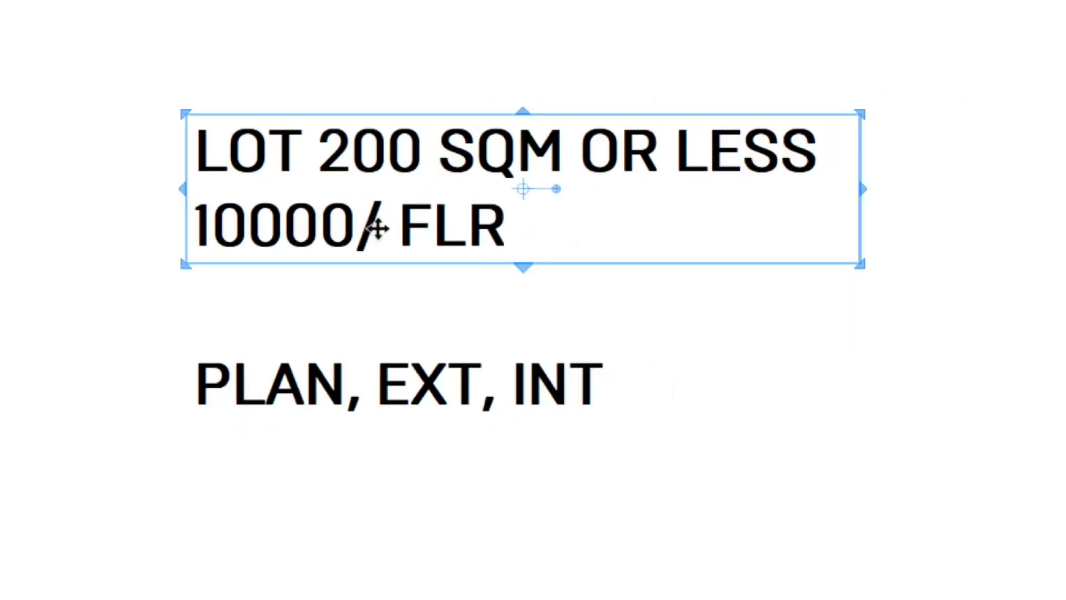
double_click(338, 224)
double_click(333, 224)
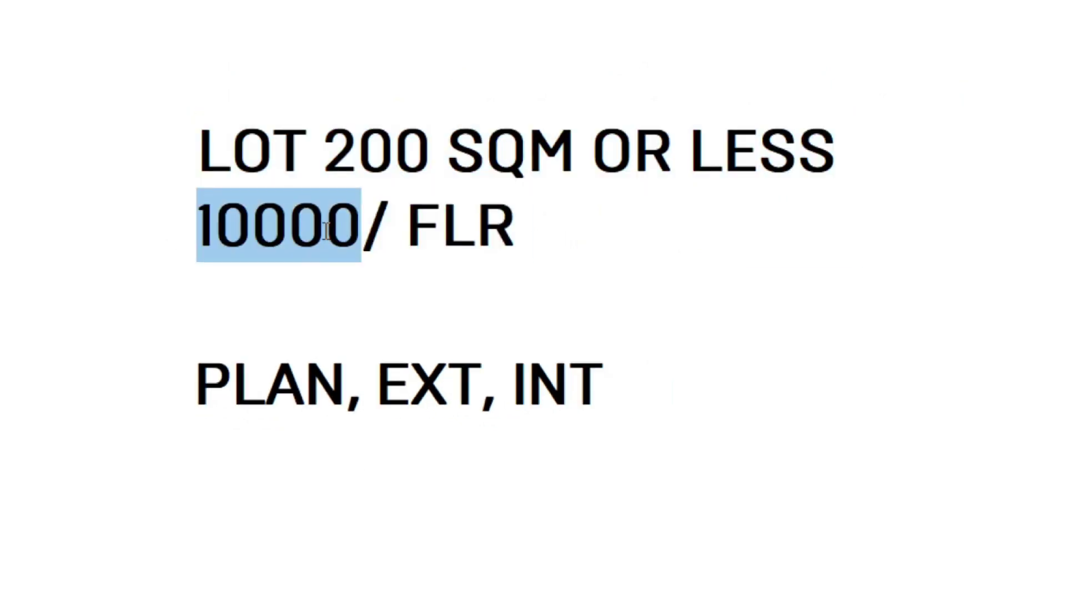
key(BackSpace)
key(Delete)
key(Delete)
key(Delete)
key(Delete)
key(Delete)
text(2 )
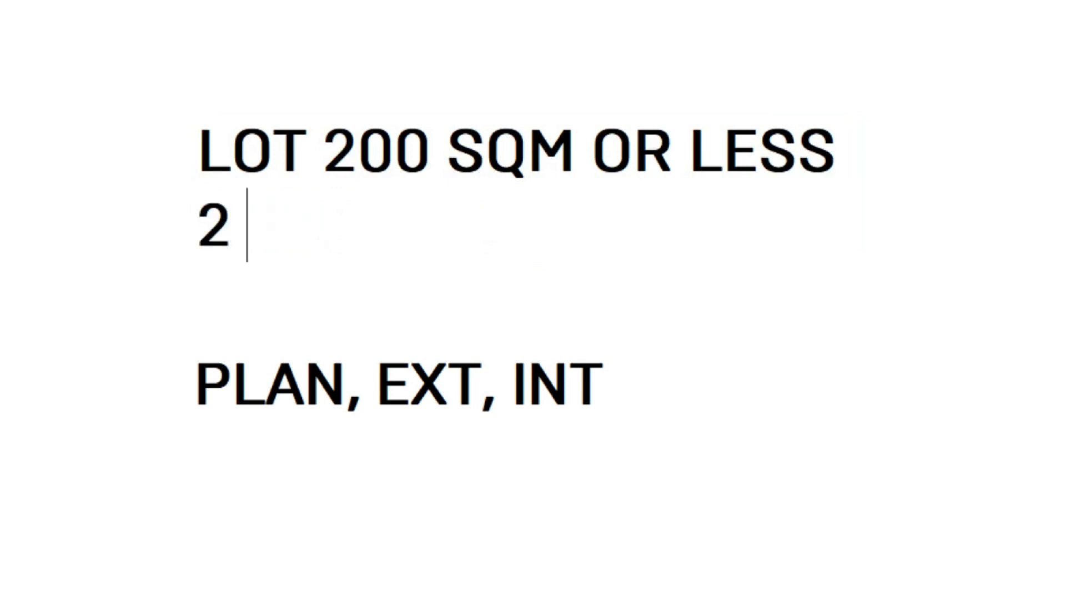
text(STOREY 20K)
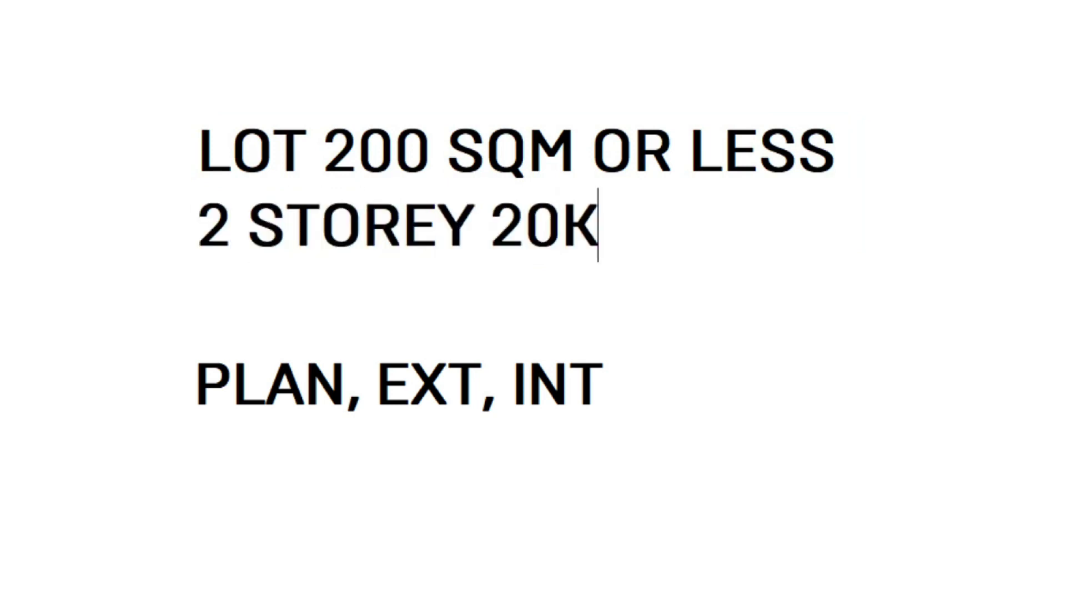
key(BackSpace)
key(BackSpace)
key(BackSpace)
key(BackSpace)
click(456, 335)
Step: Append the price 20K to the PLAN, EXT, INT line
double_click(602, 386)
click(621, 382)
text(20K)
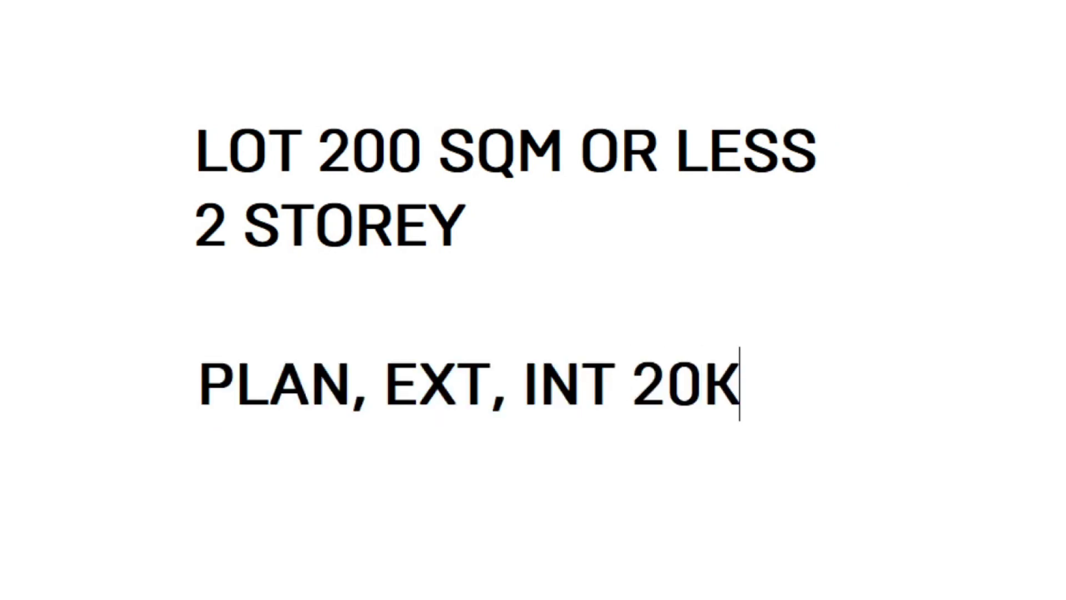
key(Escape)
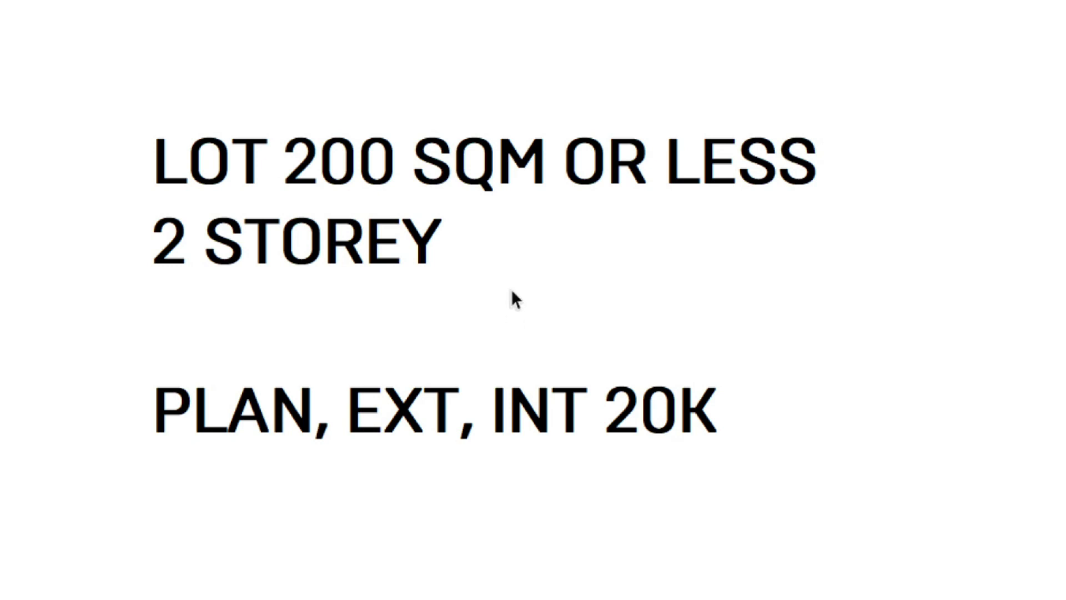
Step: Copy the PLAN, EXT, INT 20K line directly below itself and change the copy to PLAN, EXT, 15K
click(515, 397)
drag(516, 396, 517, 495)
double_click(576, 508)
click(644, 506)
double_click(642, 505)
key(BackSpace)
key(BackSpace)
key(BackSpace)
key(BackSpace)
key(BackSpace)
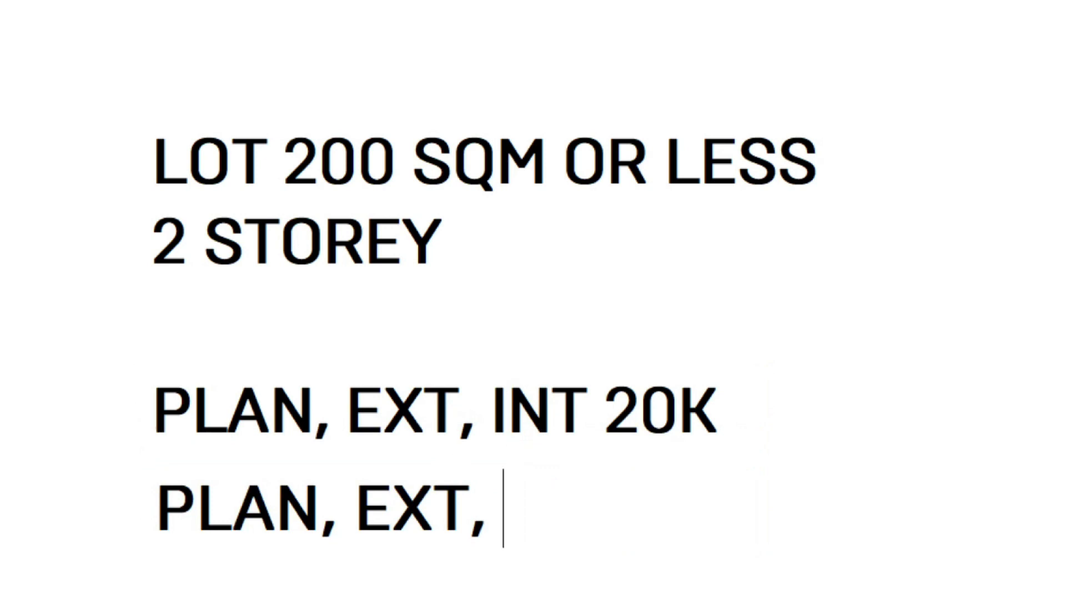
text(15K)
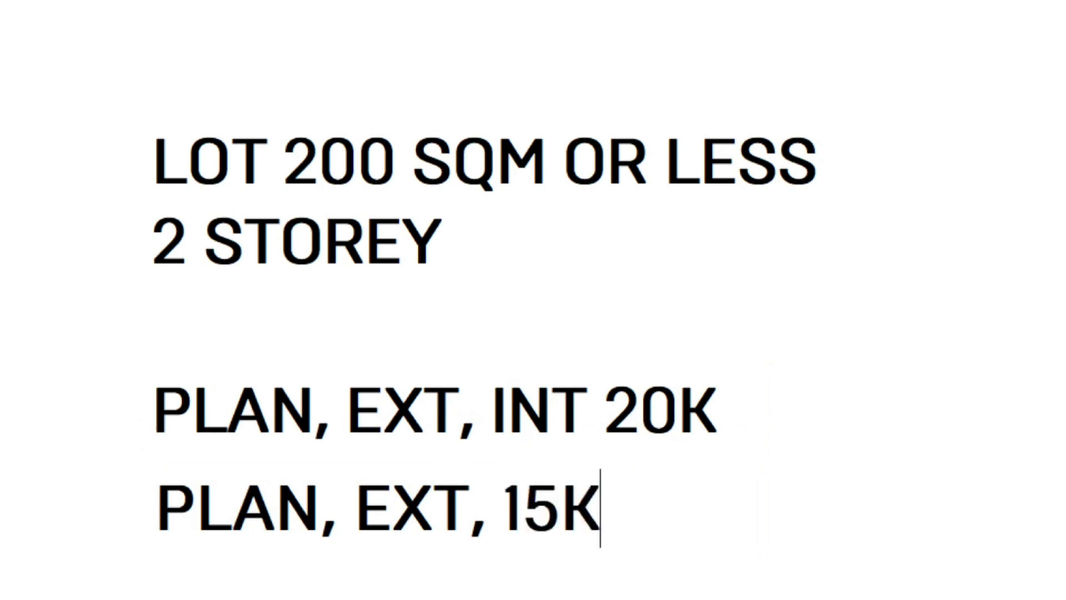
click(639, 507)
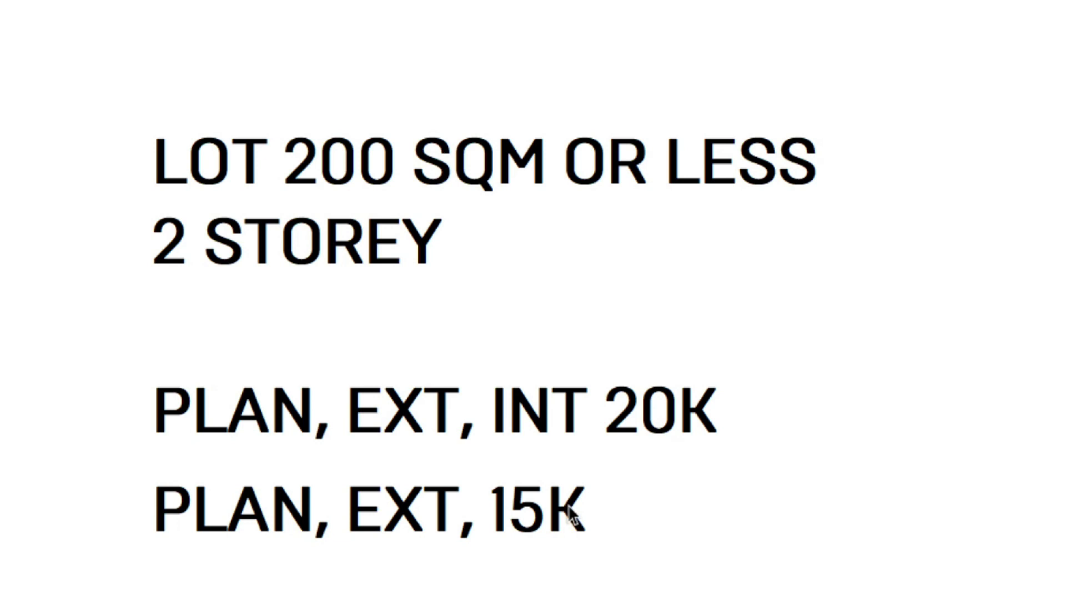
Step: Copy the PLAN, EXT, 15K line below itself and change the copy to PLAN, 10K
click(384, 498)
drag(384, 499, 412, 582)
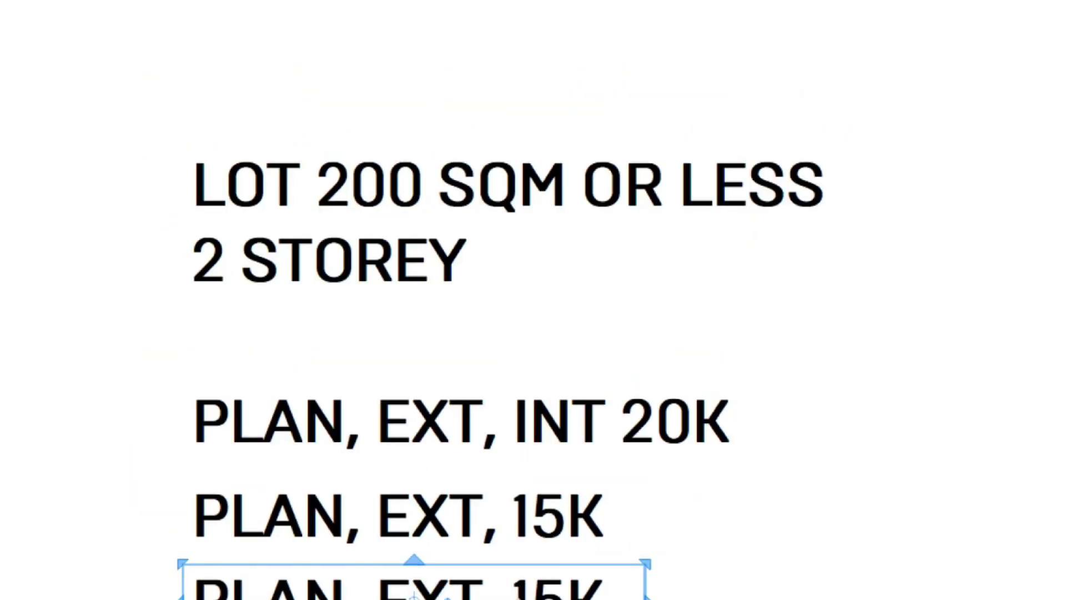
double_click(452, 589)
double_click(448, 597)
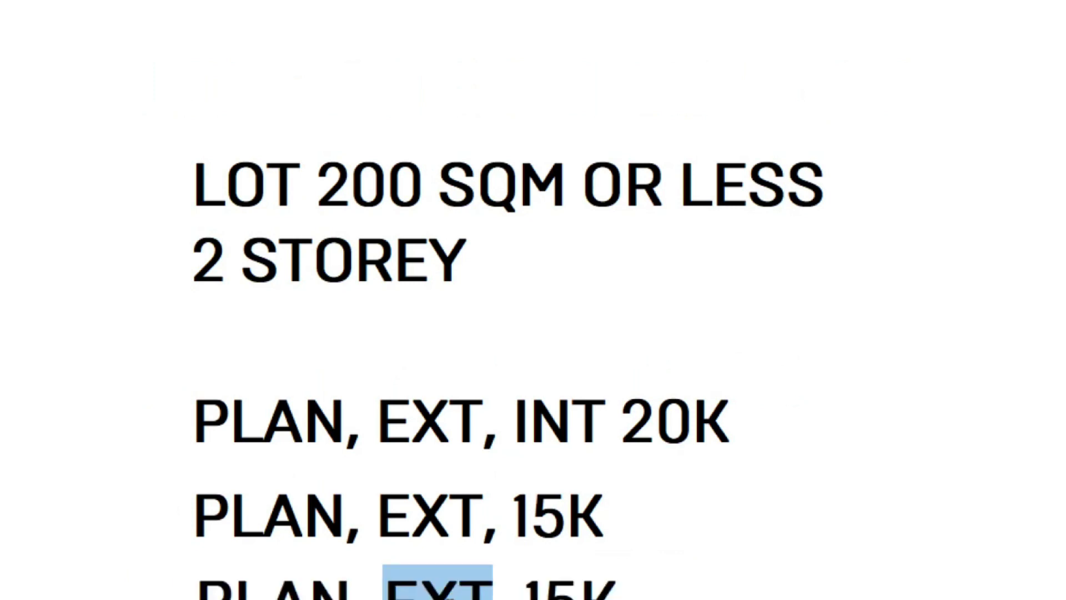
key(Delete)
key(Delete)
key(Delete)
key(Delete)
key(Delete)
text(10)
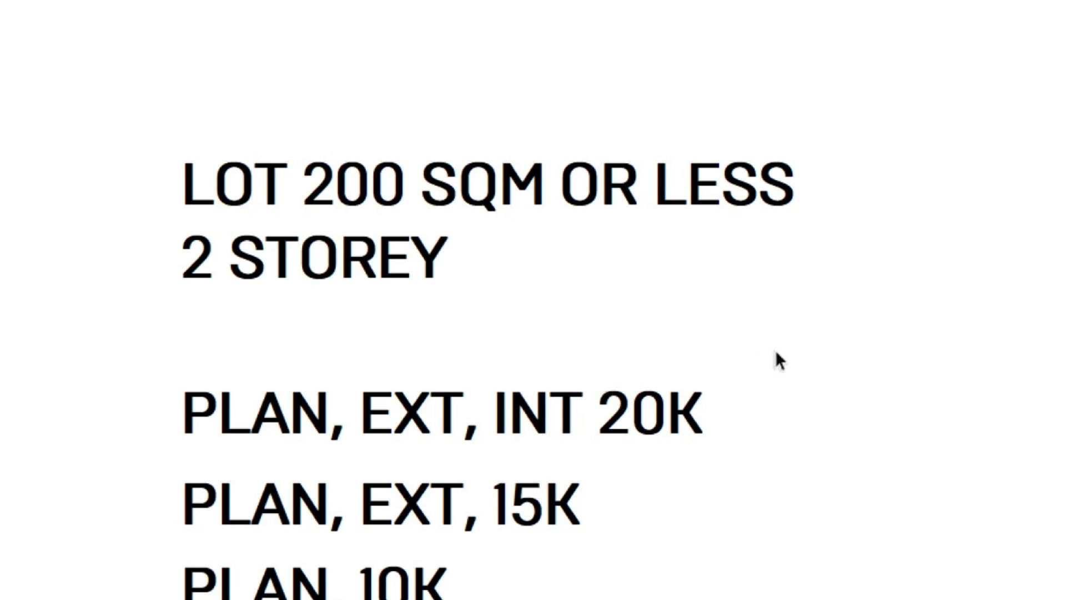
Step: Draw a thin horizontal rectangle under the PLAN, EXT, INT 20K line and extend it past the end of the text
key(r)
click(590, 363)
key(Escape)
drag(127, 448, 753, 460)
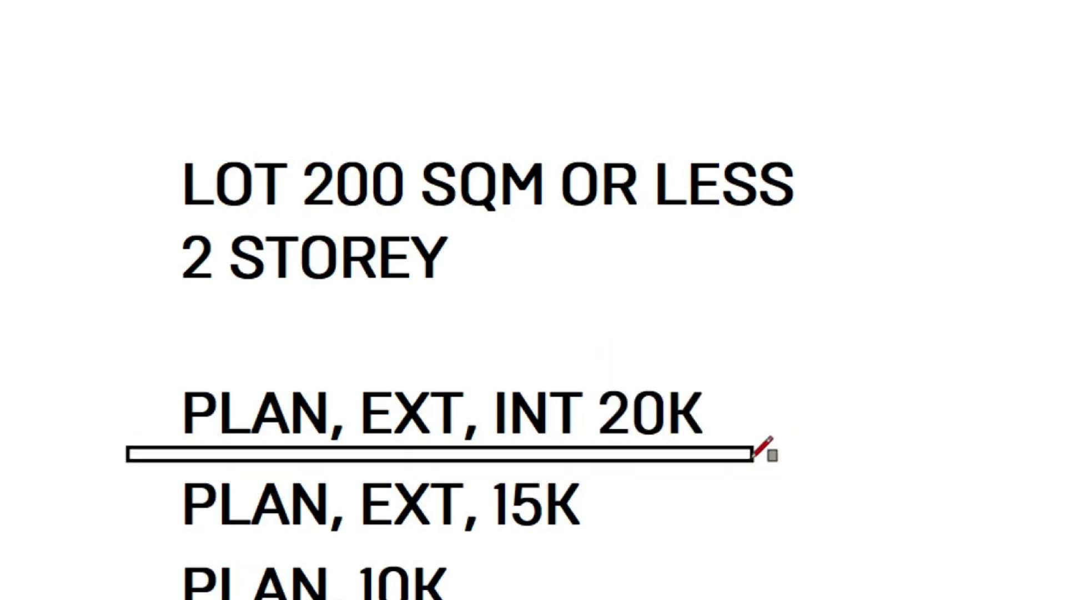
click(736, 461)
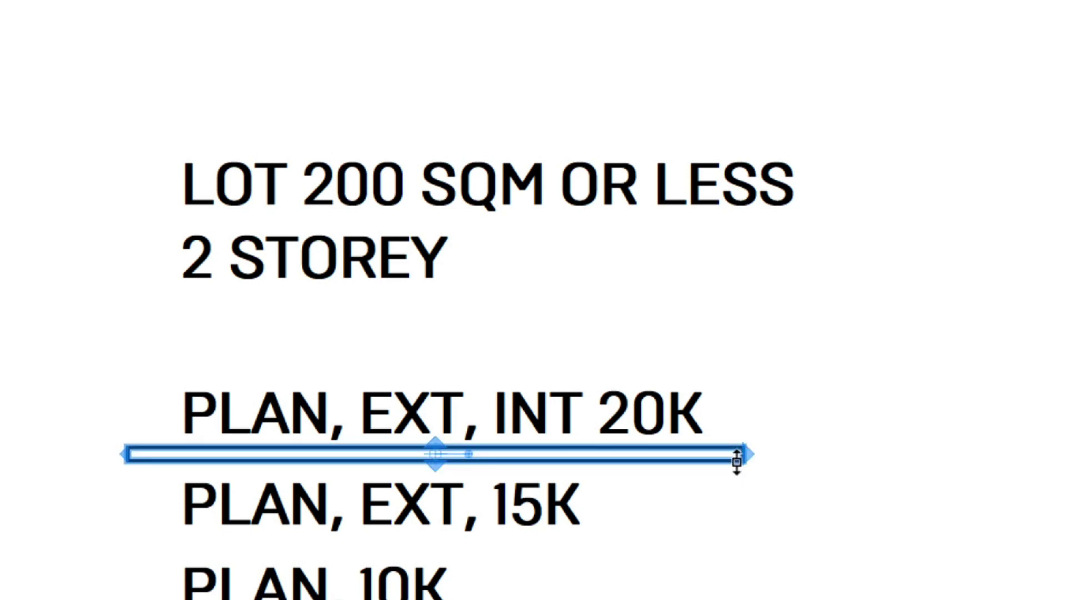
drag(748, 453, 810, 455)
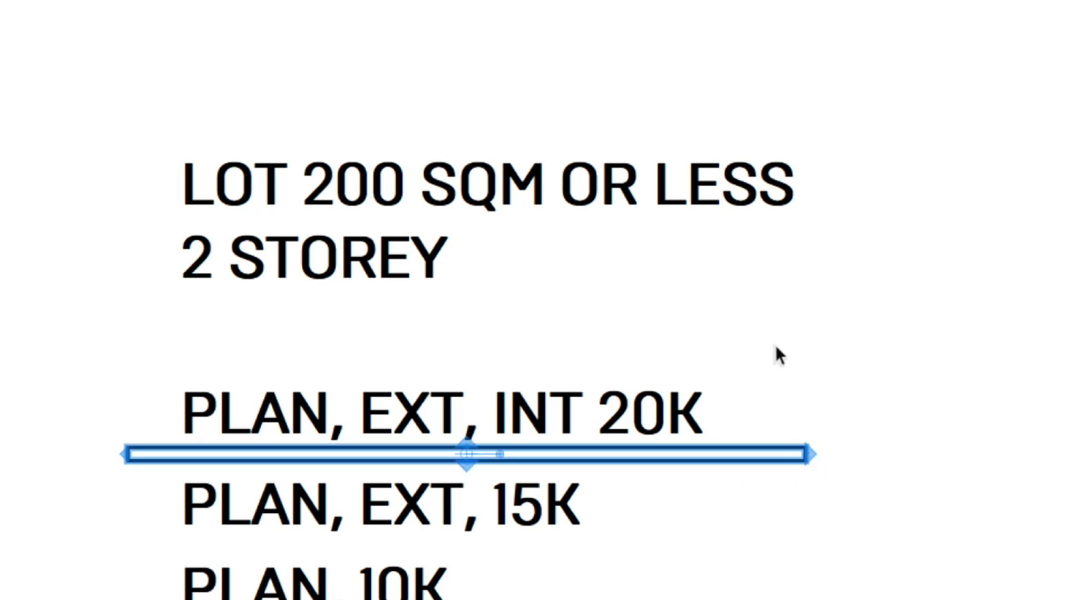
click(595, 319)
scroll(595, 318, down, 3)
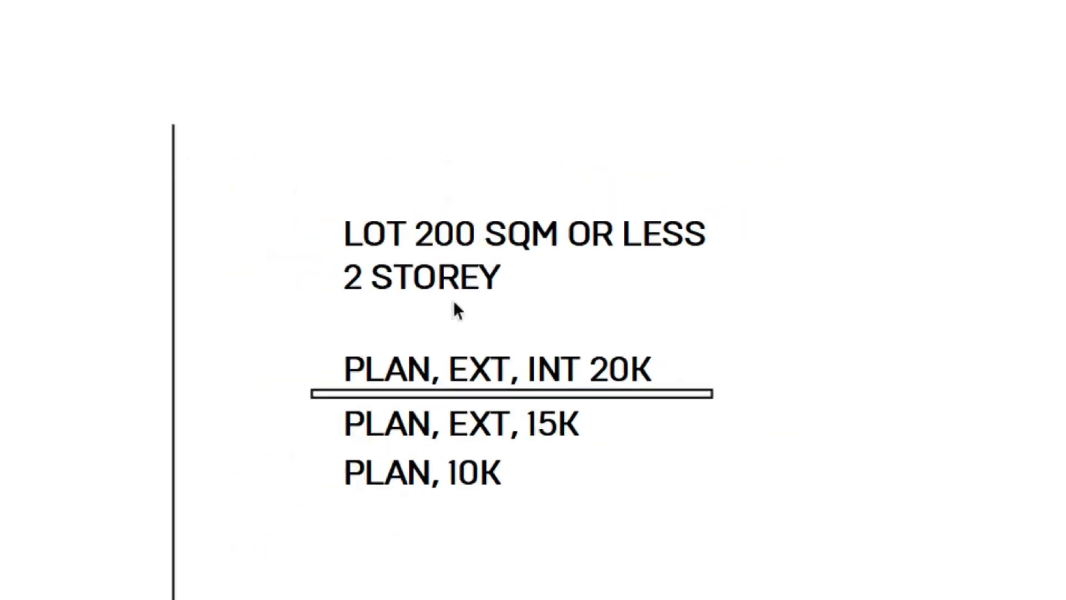
Step: Clear the lot note, its package price lines and the thin rectangle from above the INTERIOR list
click(512, 412)
scroll(257, 213, down, 2)
drag(566, 140, 373, 412)
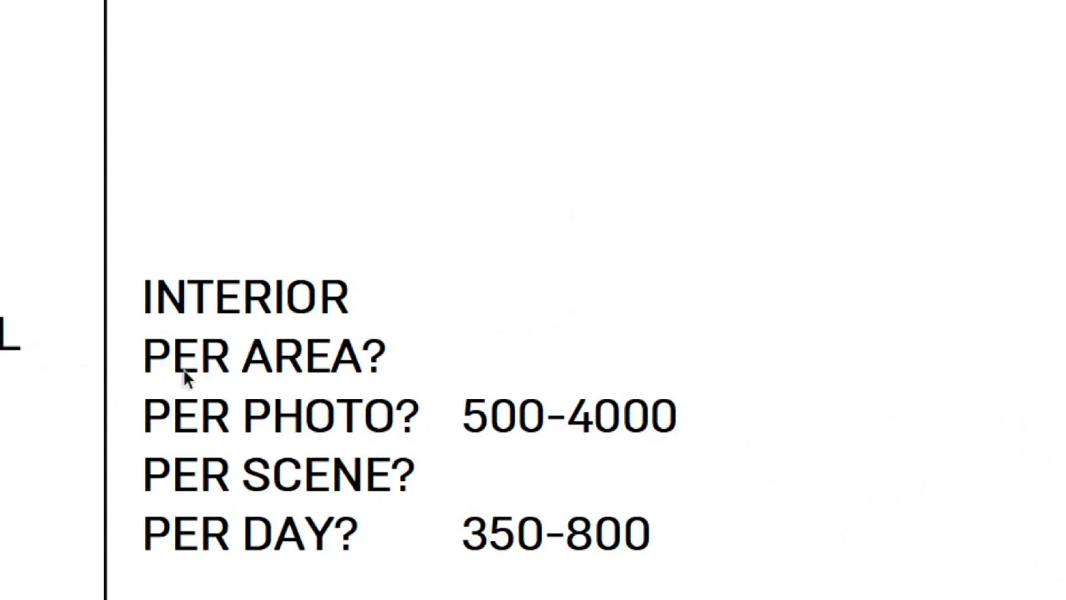
Step: Strike through the PER AREA, PER PHOTO, PER SCENE and PER DAY lines of the INTERIOR list with horizontal lines
drag(135, 349, 419, 350)
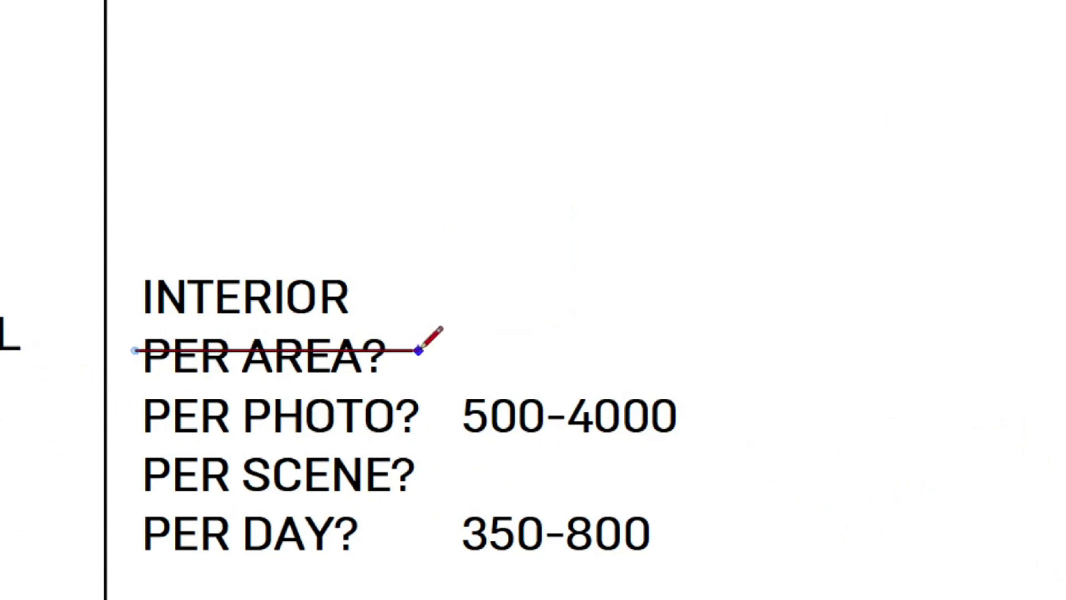
drag(136, 415, 694, 415)
click(668, 425)
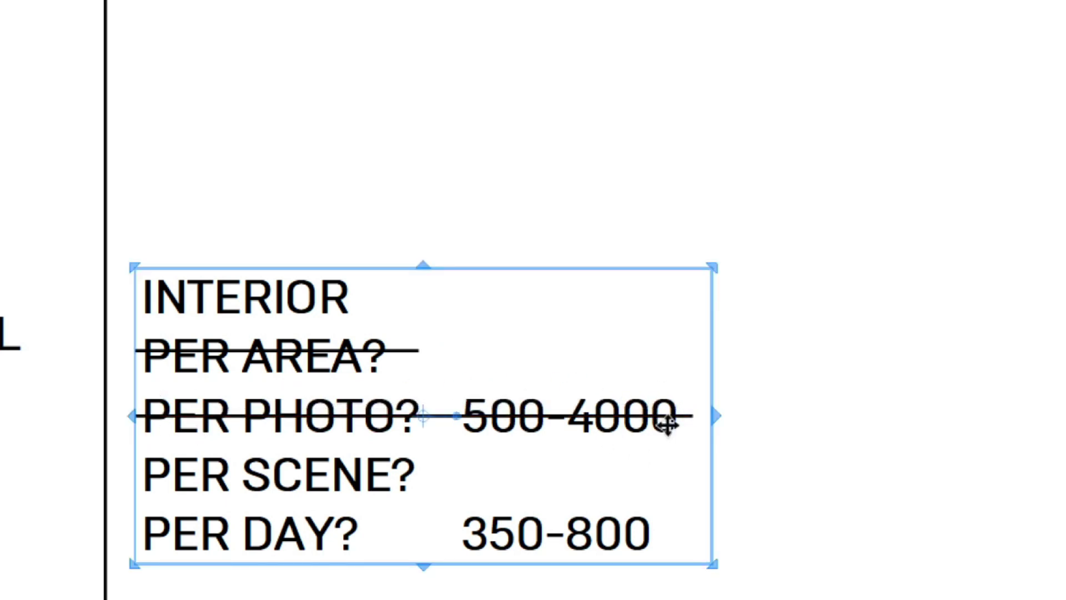
click(763, 437)
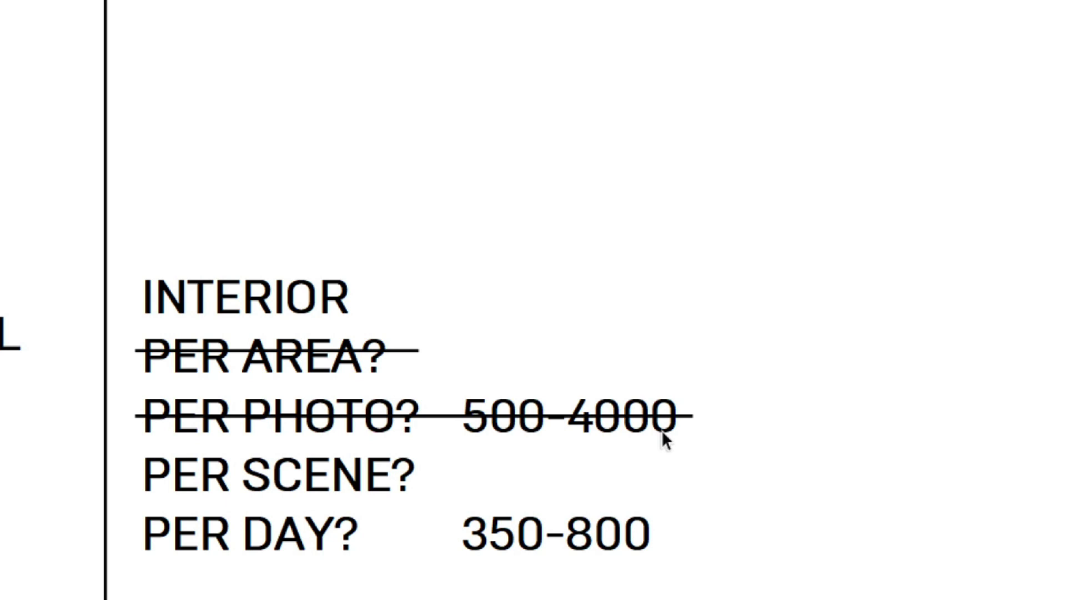
key(l)
mouse_move(135, 478)
mouse_down()
mouse_move(435, 469)
mouse_move(417, 476)
mouse_move(457, 464)
mouse_move(414, 479)
mouse_move(431, 478)
mouse_up()
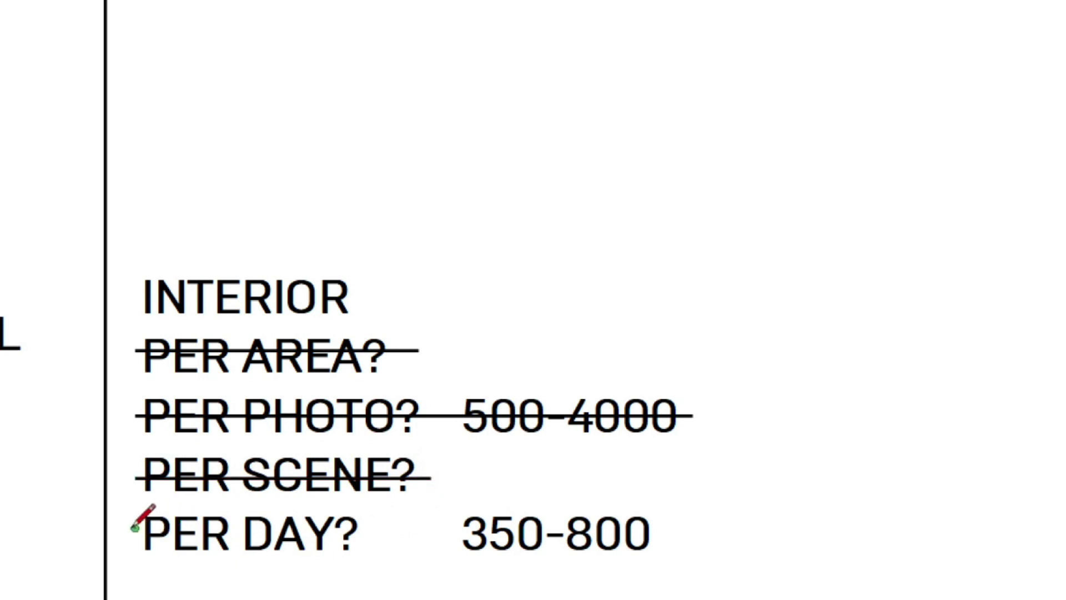
click(555, 530)
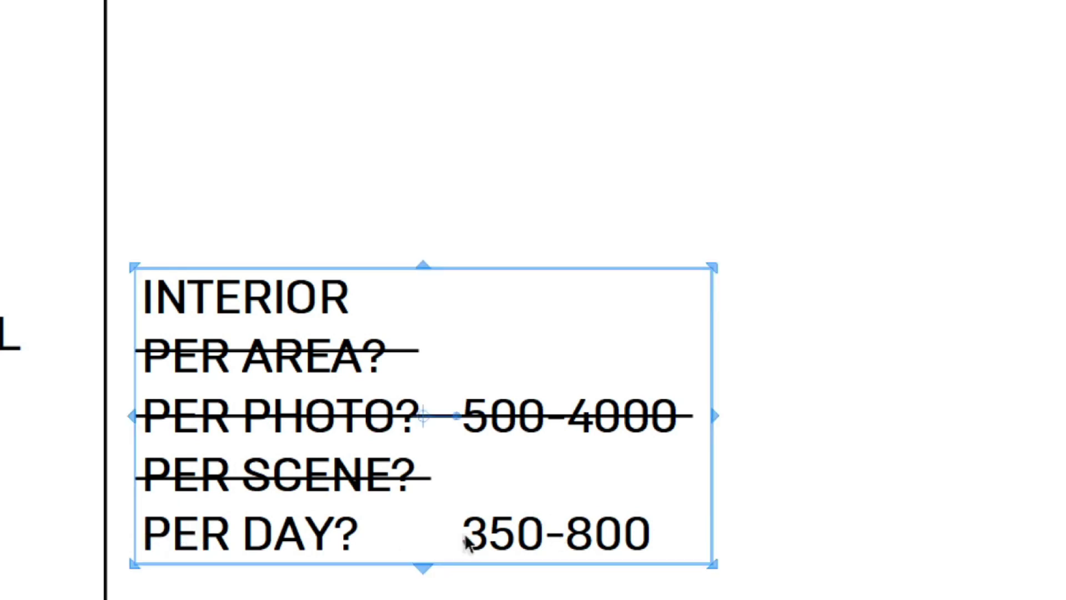
drag(135, 531, 675, 530)
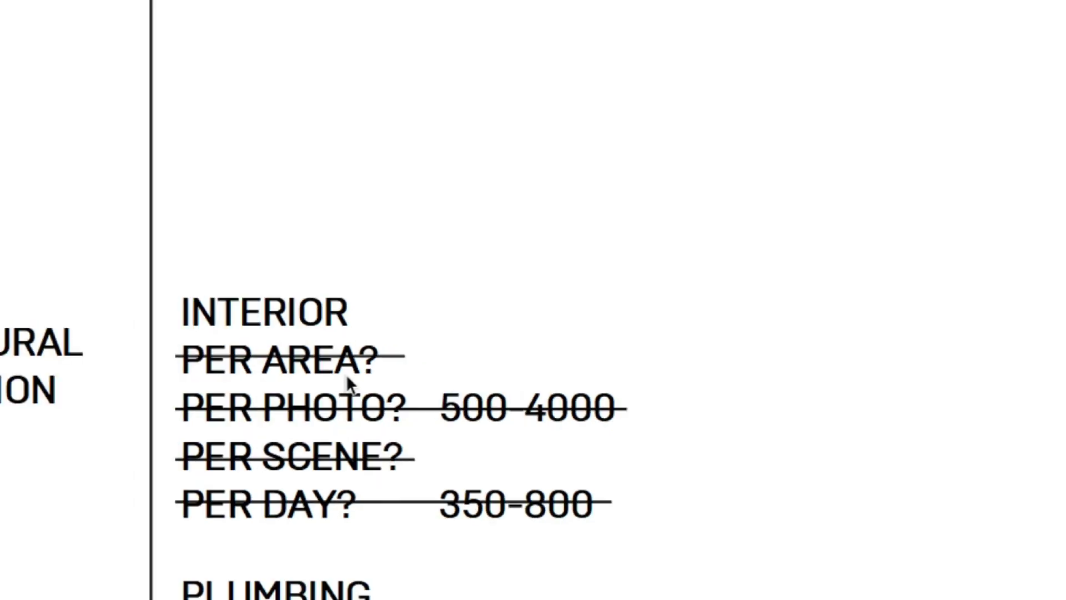
Step: Delete the INTERIOR pricing list together with its four strike-through lines
click(286, 368)
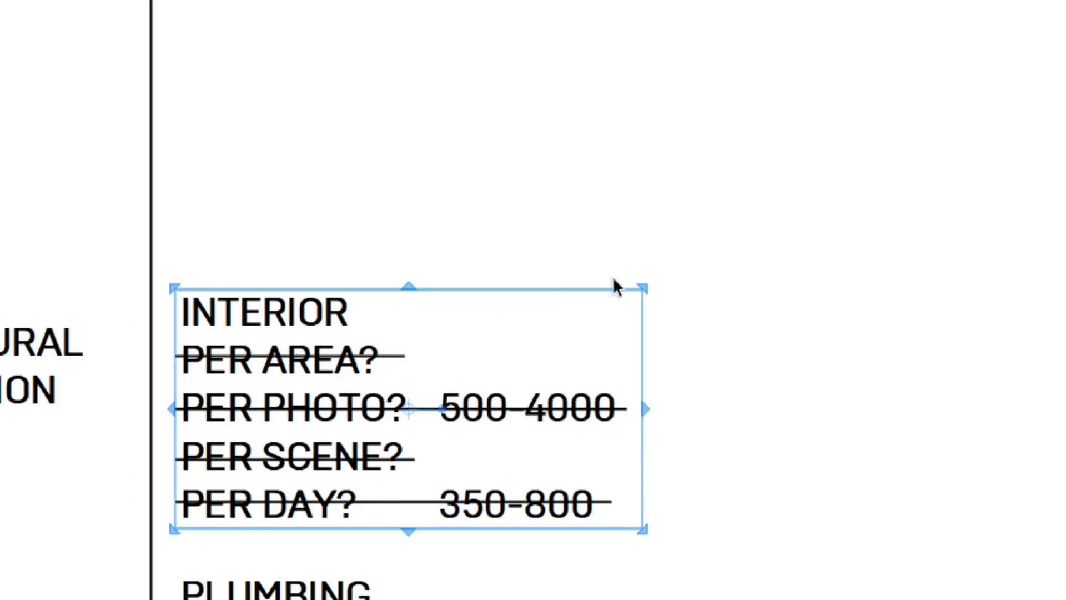
key(Delete)
drag(498, 234, 299, 503)
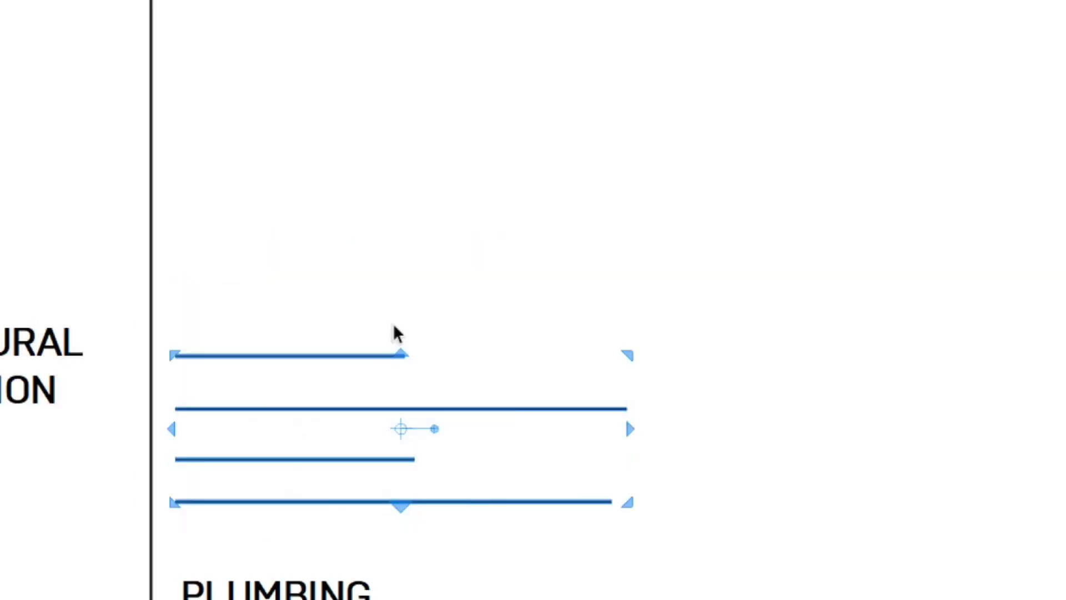
key(Delete)
Step: Add the text 20K PLAN, EXT, INT, 2 REVISIONS beside the ARCHITECTURAL VISUALIZATION label and adjust its position
scroll(393, 325, down, 4)
scroll(387, 408, up, 1)
scroll(217, 355, up, 2)
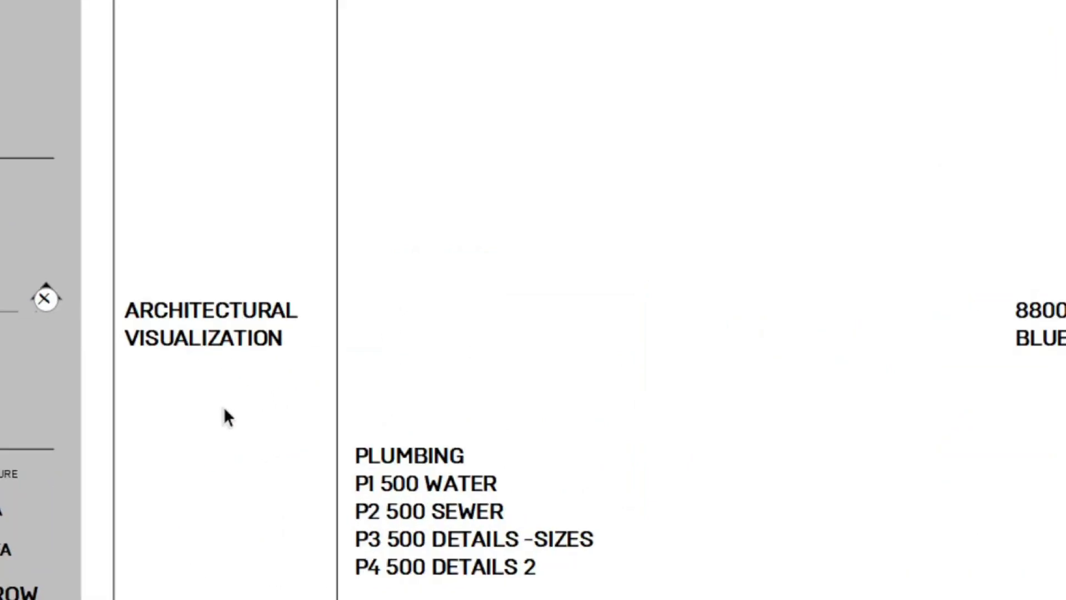
scroll(313, 365, up, 2)
key(t)
click(398, 283)
text(20)
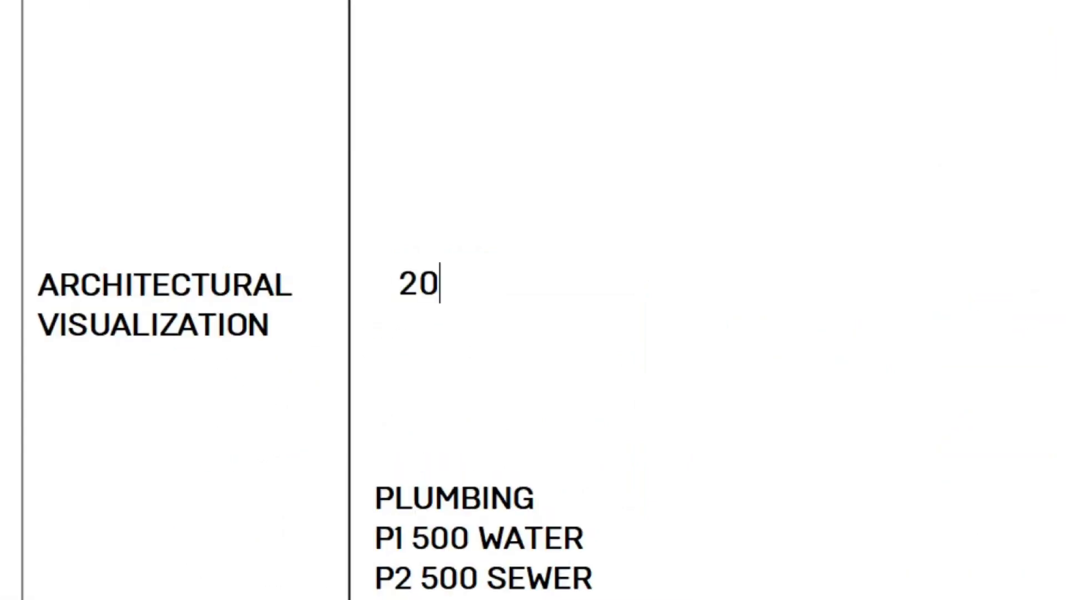
text(K)
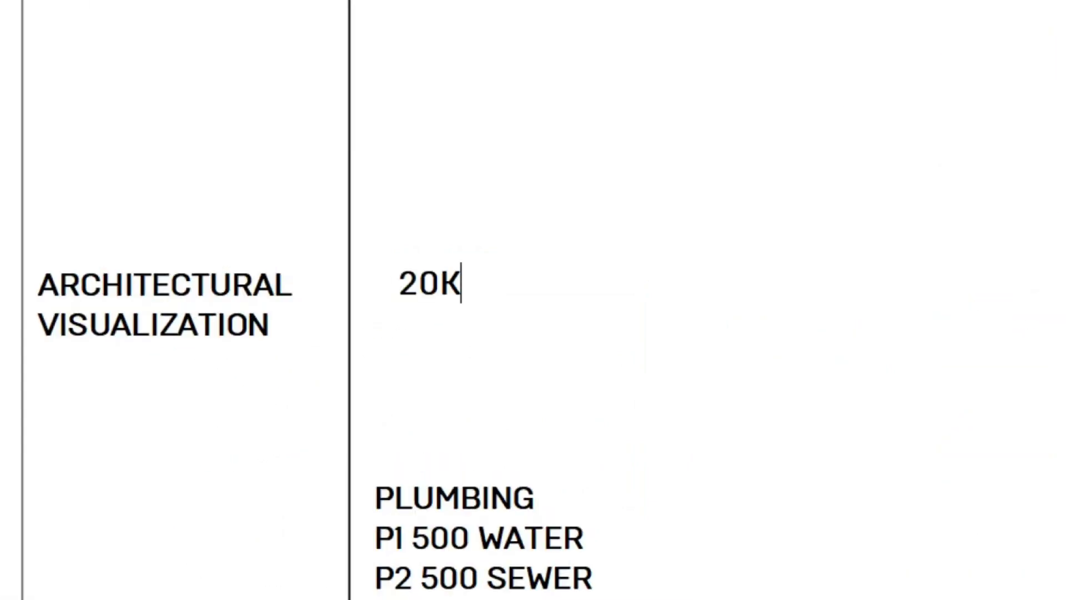
text( EX)
key(BackSpace)
key(BackSpace)
text([P)
key(BackSpace)
text(;AN)
key(BackSpace)
key(BackSpace)
key(BackSpace)
key(BackSpace)
text(PLAMN)
key(BackSpace)
key(BackSpace)
text(N ,)
key(BackSpace)
key(BackSpace)
text(, EXT, O)
key(BackSpace)
text(INT,)
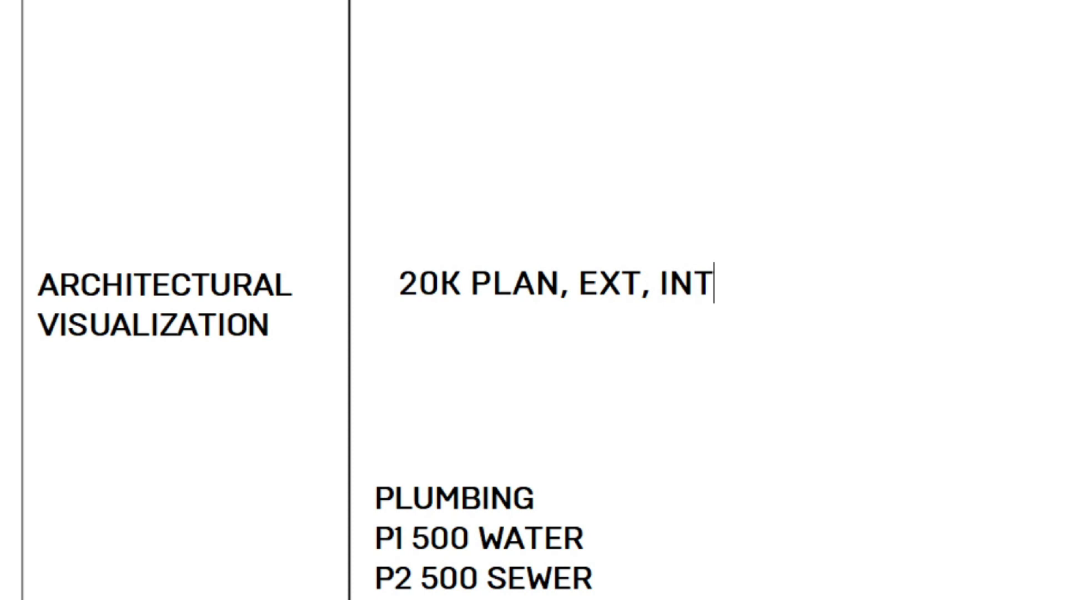
key(BackSpace)
text(, 2 REVISIONS)
scroll(427, 272, up, 1)
click(427, 271)
drag(426, 271, 469, 263)
Step: Move the ARCHITECTURAL VISUALIZATION label and the 20K package line together up to the top of their columns
scroll(403, 299, down, 3)
shift+click(270, 288)
scroll(350, 292, down, 3)
scroll(476, 258, down, 4)
key(ctrl+z)
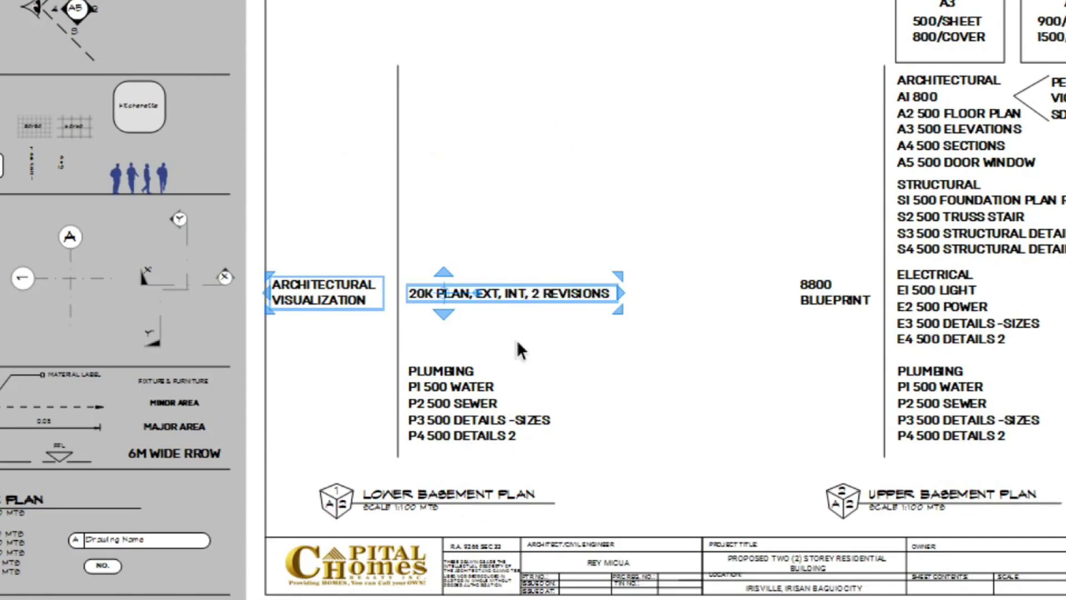
scroll(548, 381, up, 2)
scroll(528, 321, down, 1)
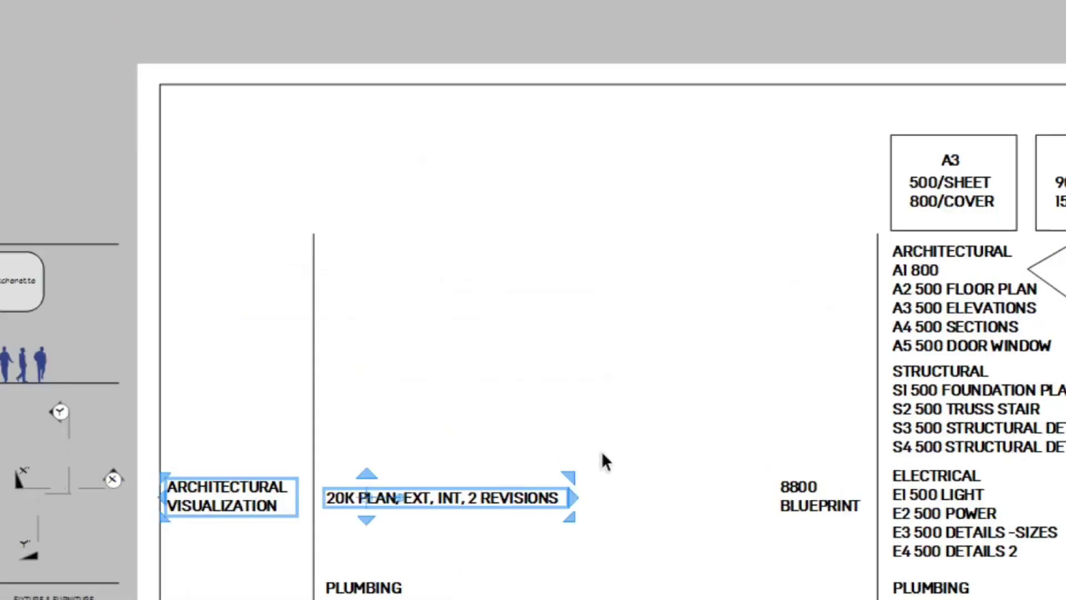
drag(552, 289, 559, 91)
drag(501, 257, 501, 256)
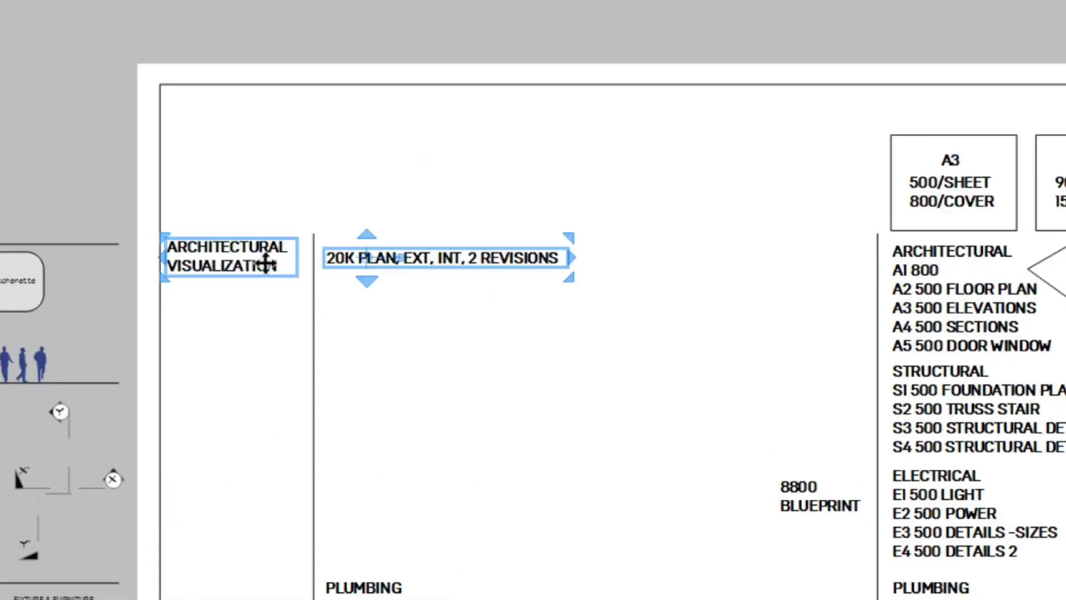
click(229, 287)
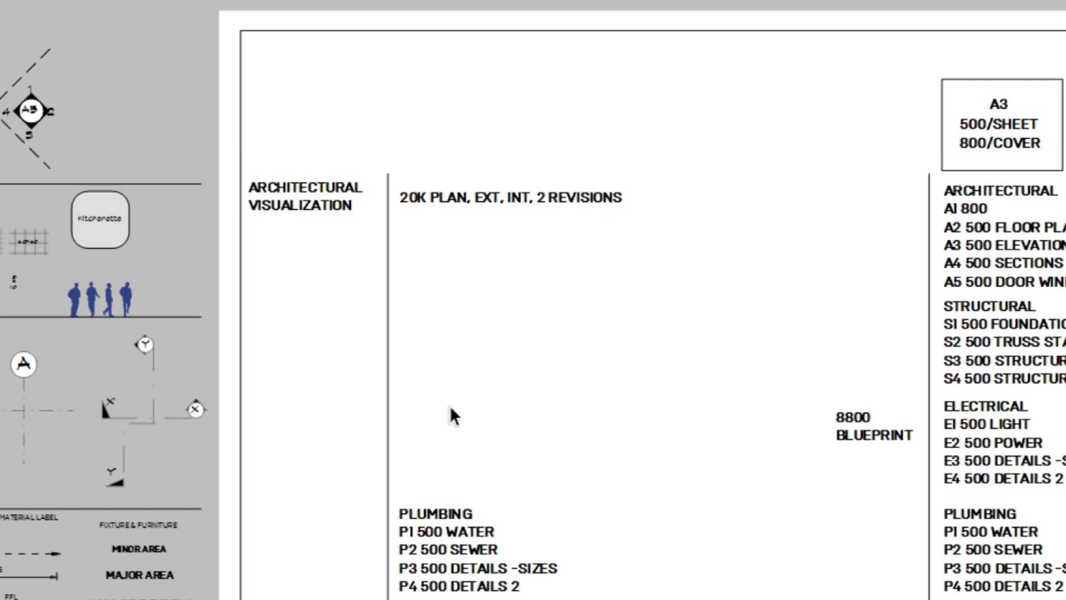
Step: Draw three separate rectangles in a row above the 20K package line: one small, one medium and one large
drag(519, 59, 776, 140)
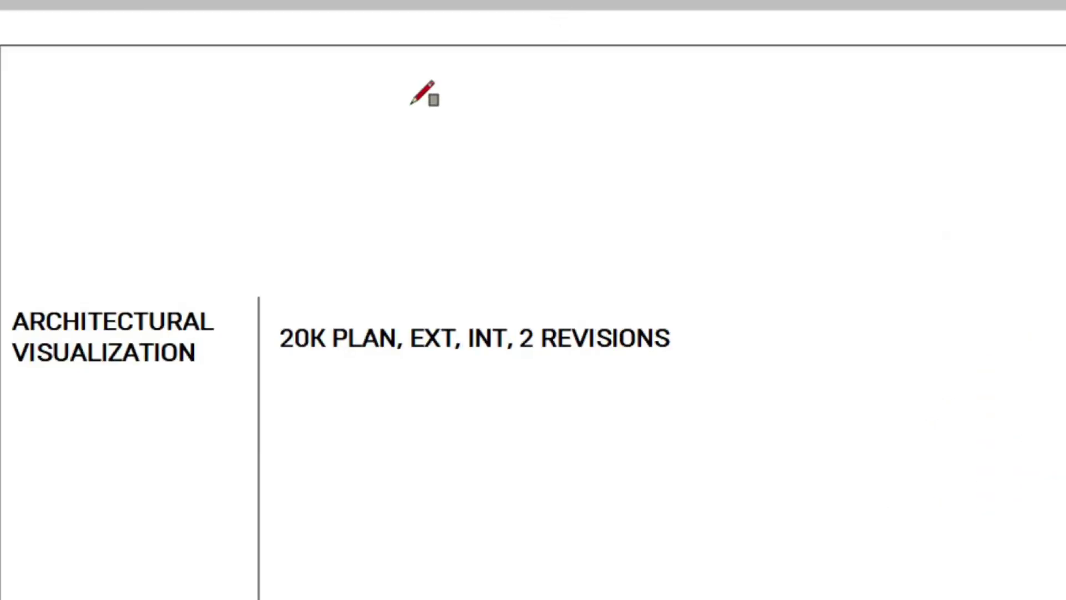
drag(948, 240, 807, 222)
scroll(178, 135, up, 1)
mouse_move(240, 120)
mouse_down()
mouse_move(311, 180)
mouse_move(433, 207)
mouse_up()
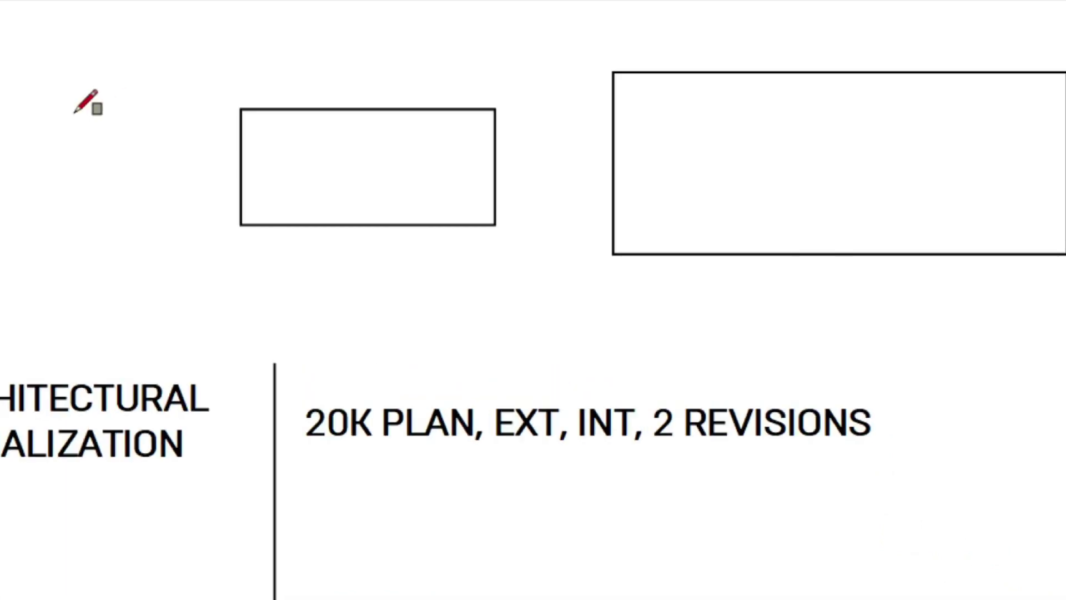
drag(74, 113, 132, 199)
Step: Draw a curve from inside the smallest rectangle, arching over the middle one, to the edge of the large rectangle
mouse_move(102, 156)
mouse_down()
mouse_move(250, 48)
mouse_move(155, 81)
mouse_up()
drag(333, 35, 628, 100)
key(space)
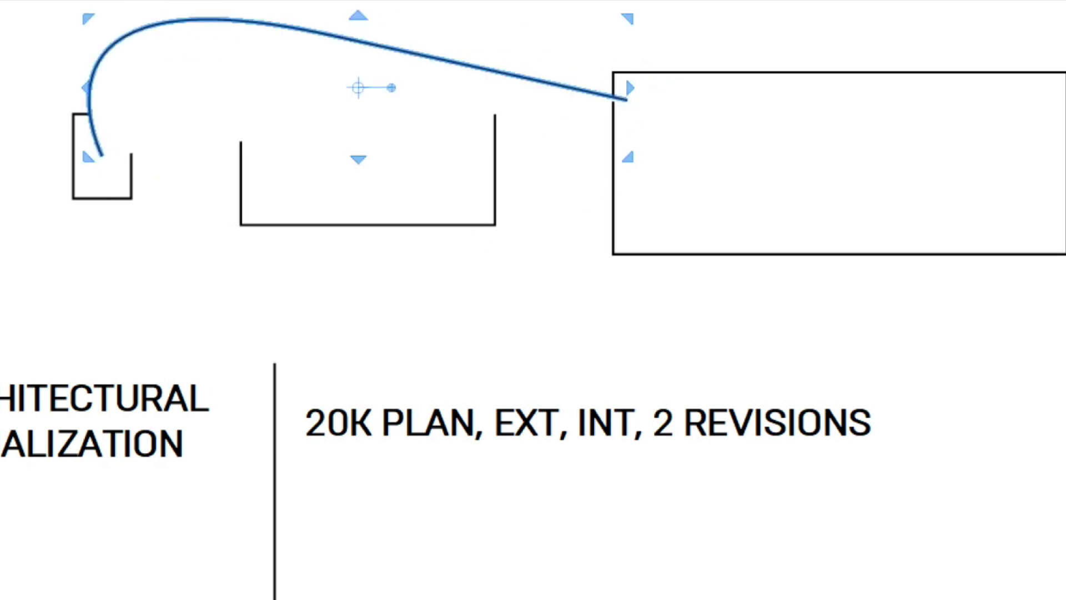
scroll(573, 96, down, 3)
click(804, 97)
scroll(804, 98, up, 1)
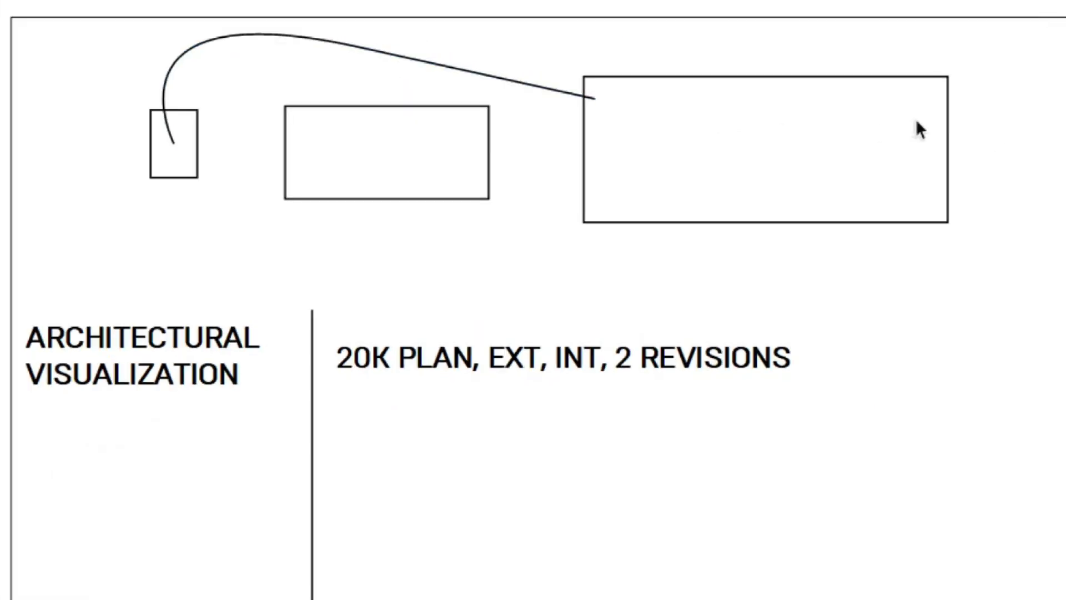
scroll(993, 129, up, 1)
key(r)
click(506, 56)
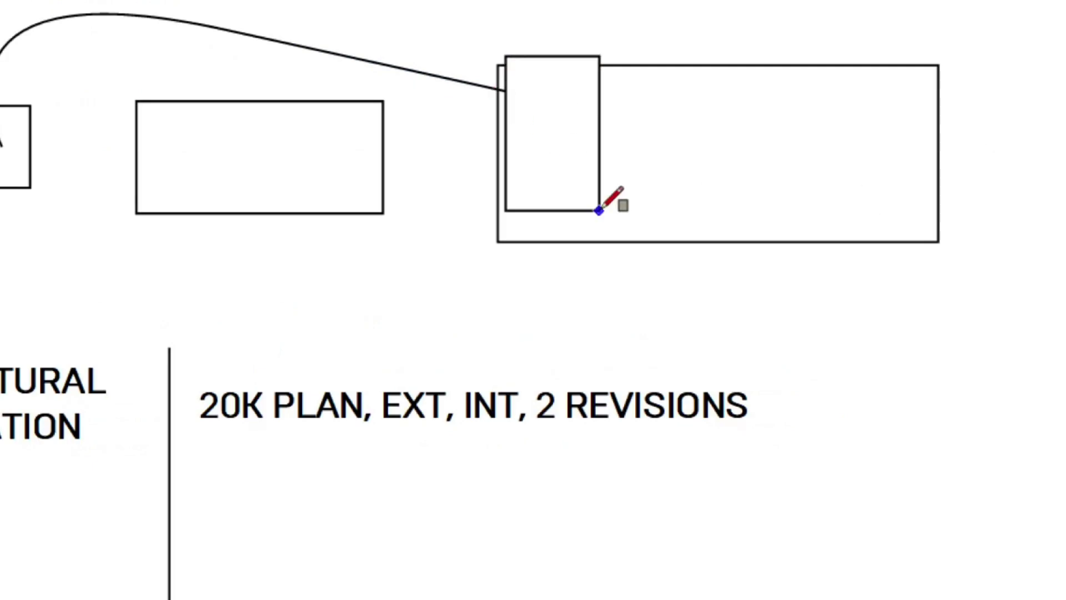
key(space)
Step: Draw two stacked horizontal rectangles inside the large rectangle, the lower one wider than the upper one
scroll(575, 138, up, 3)
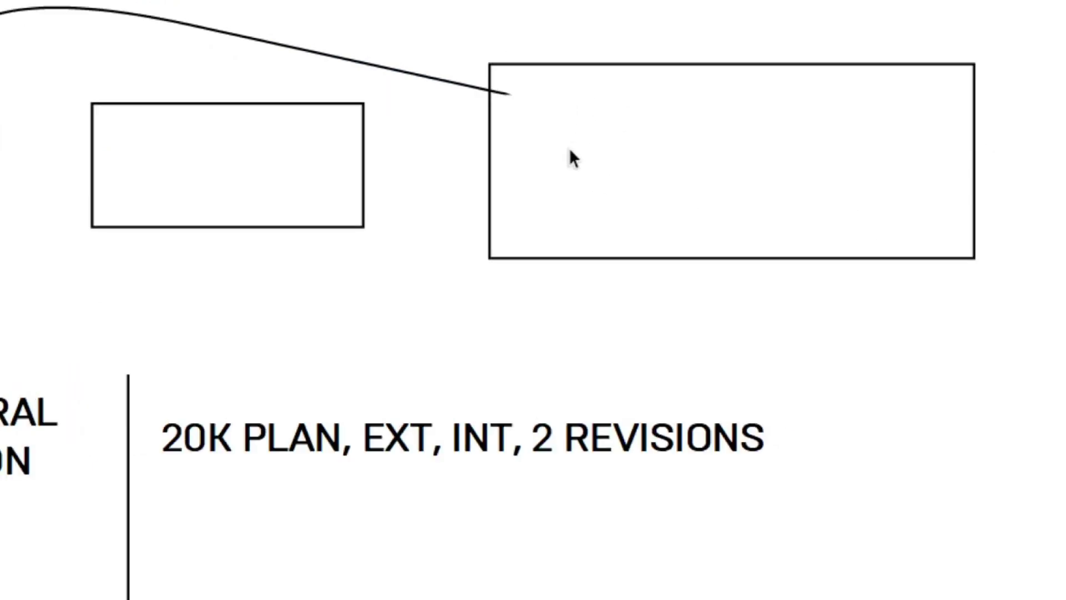
key(r)
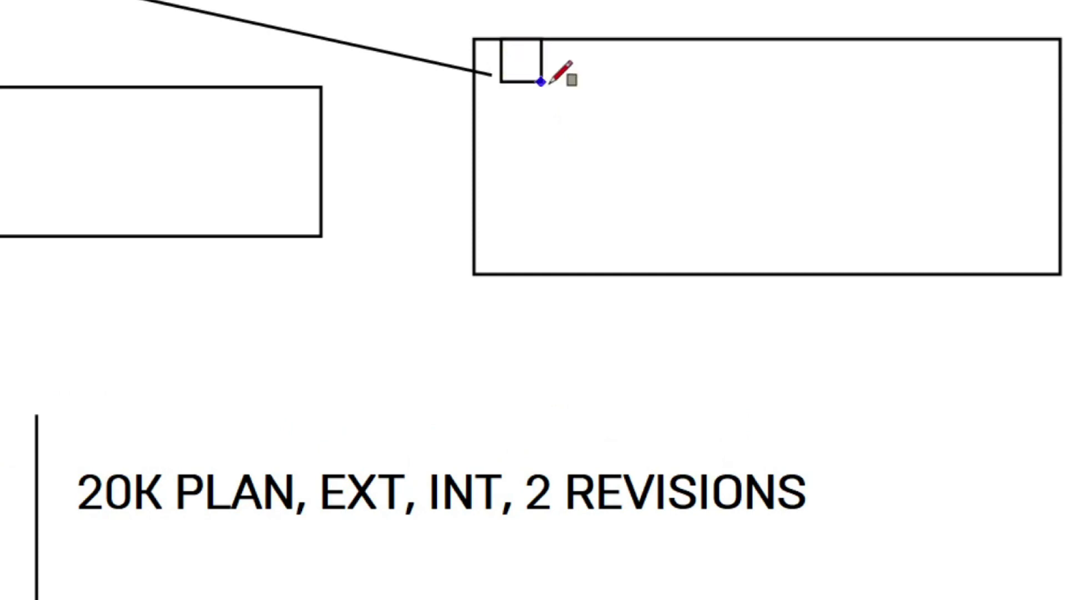
drag(501, 40, 709, 98)
mouse_move(502, 118)
mouse_down()
mouse_move(730, 191)
mouse_move(816, 179)
mouse_up()
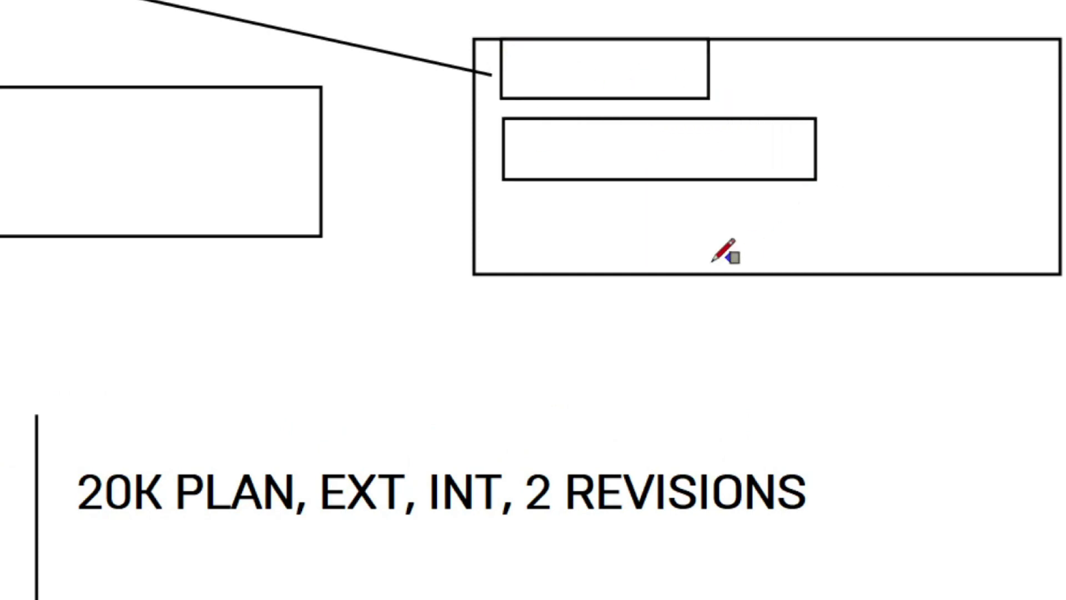
Step: Draw a third, widest rectangle below the two inside the large rectangle, and erase the large rectangle with everything inside it
drag(504, 208, 935, 257)
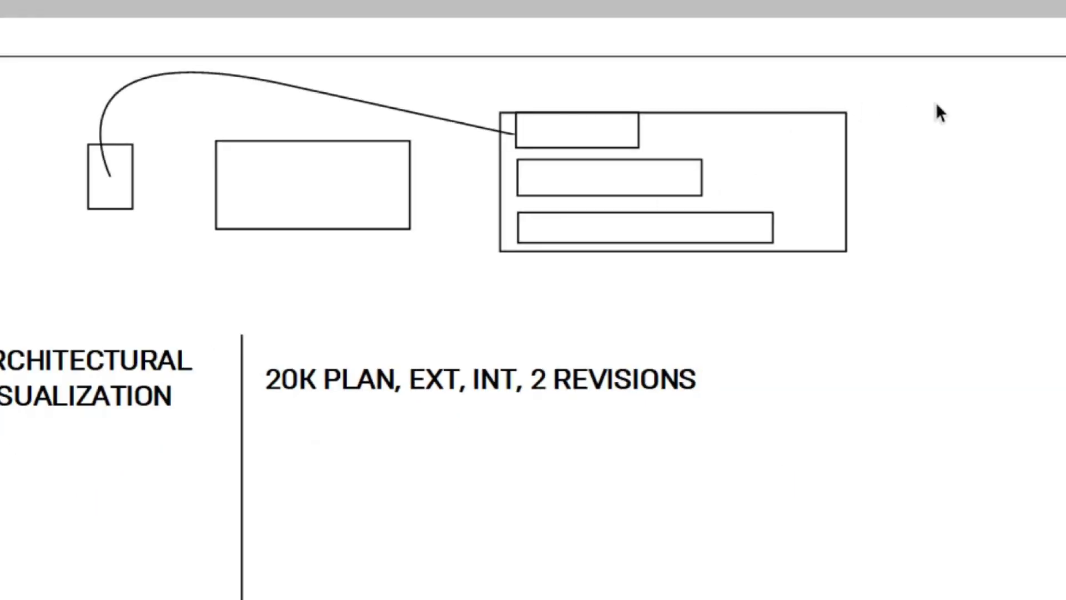
drag(390, 205, 494, 262)
click(511, 297)
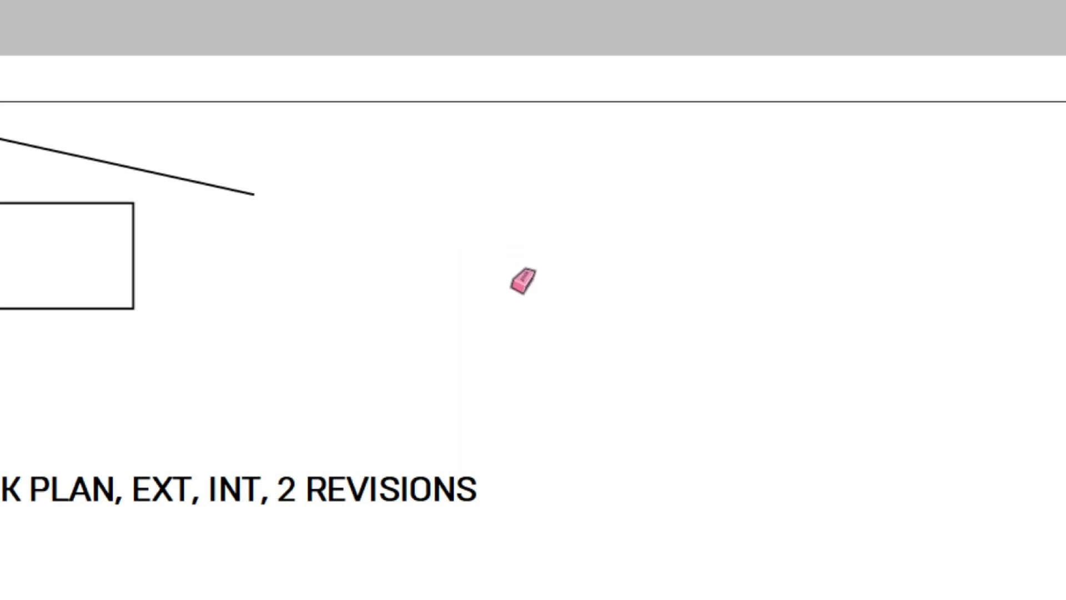
Step: Draw a new large rectangle beside the medium one, with a narrow full-height strip along its left edge
key(r)
mouse_move(304, 146)
mouse_down()
mouse_move(432, 276)
mouse_move(850, 354)
mouse_up()
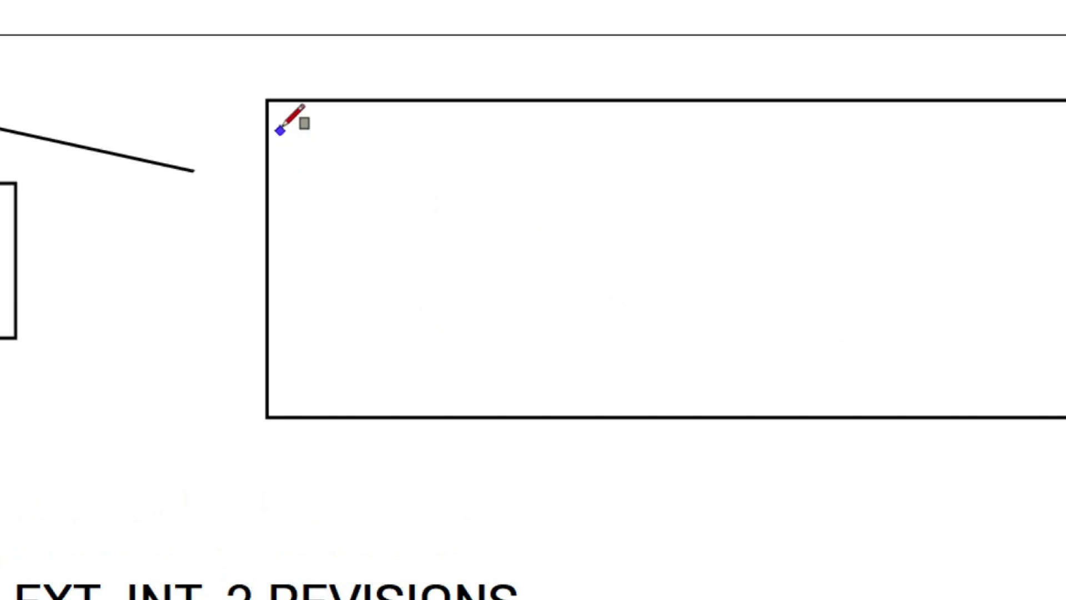
drag(267, 101, 312, 429)
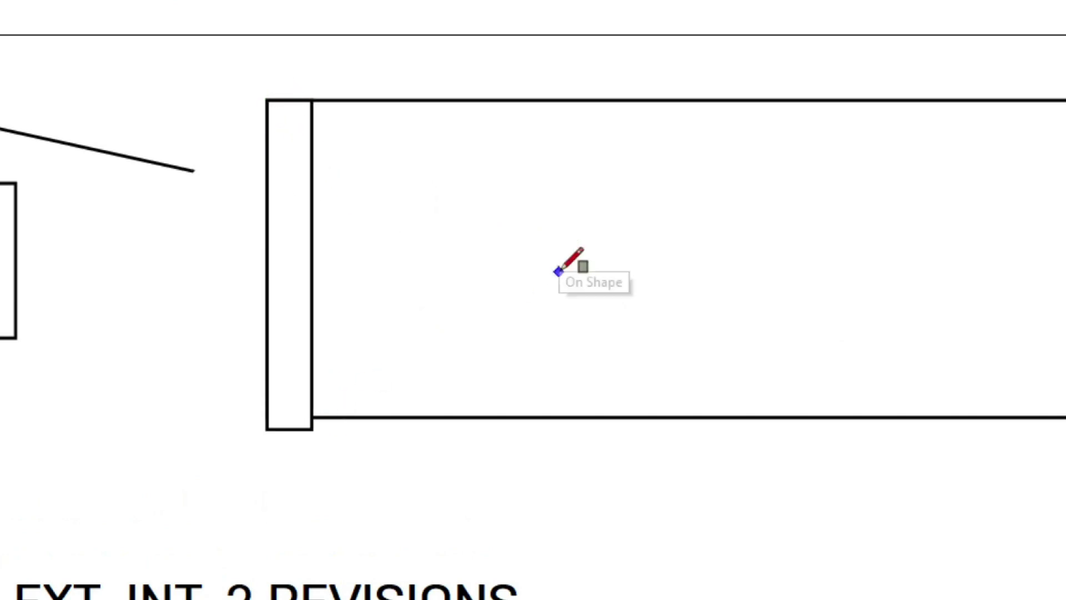
Step: Erase the new large rectangle, its narrow strip and the connecting curve, keeping the small and medium rectangles
key(space)
key(e)
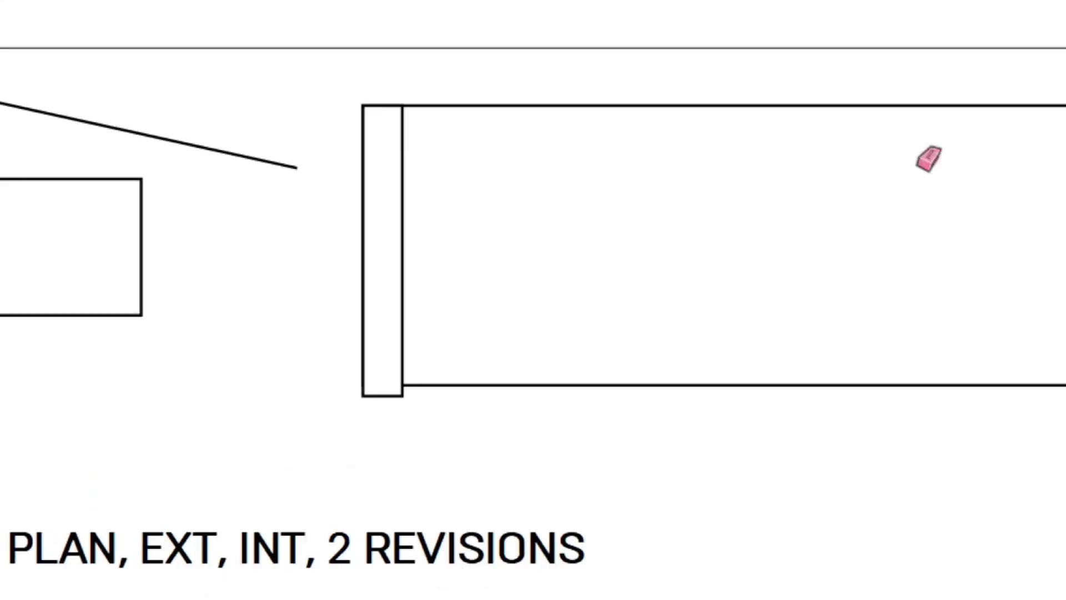
scroll(919, 167, down, 5)
scroll(644, 146, up, 1)
click(616, 135)
mouse_move(665, 125)
mouse_down()
mouse_move(583, 152)
mouse_move(123, 211)
mouse_up()
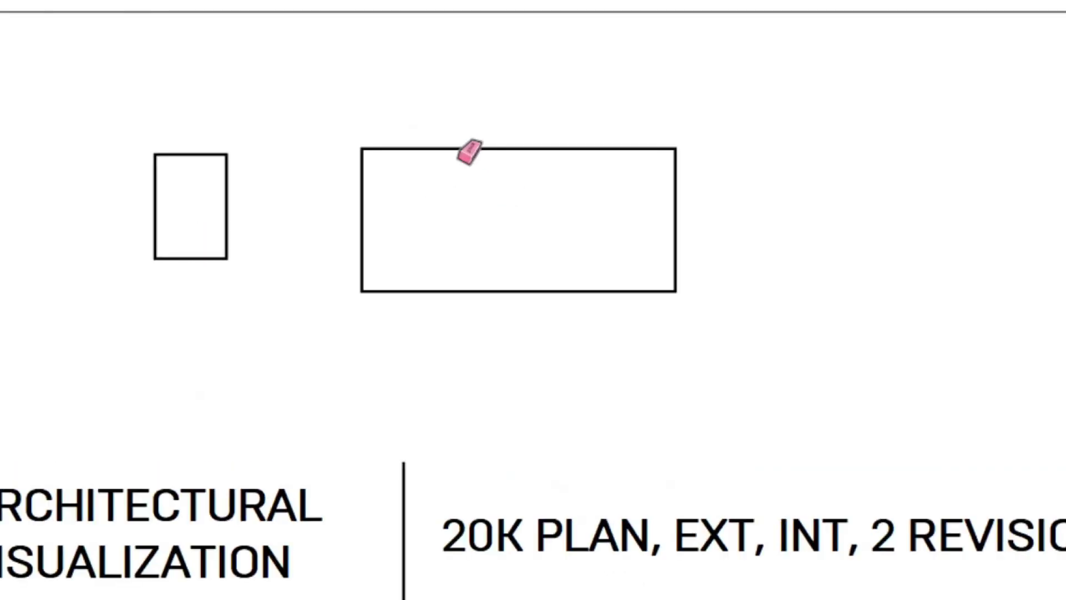
key(space)
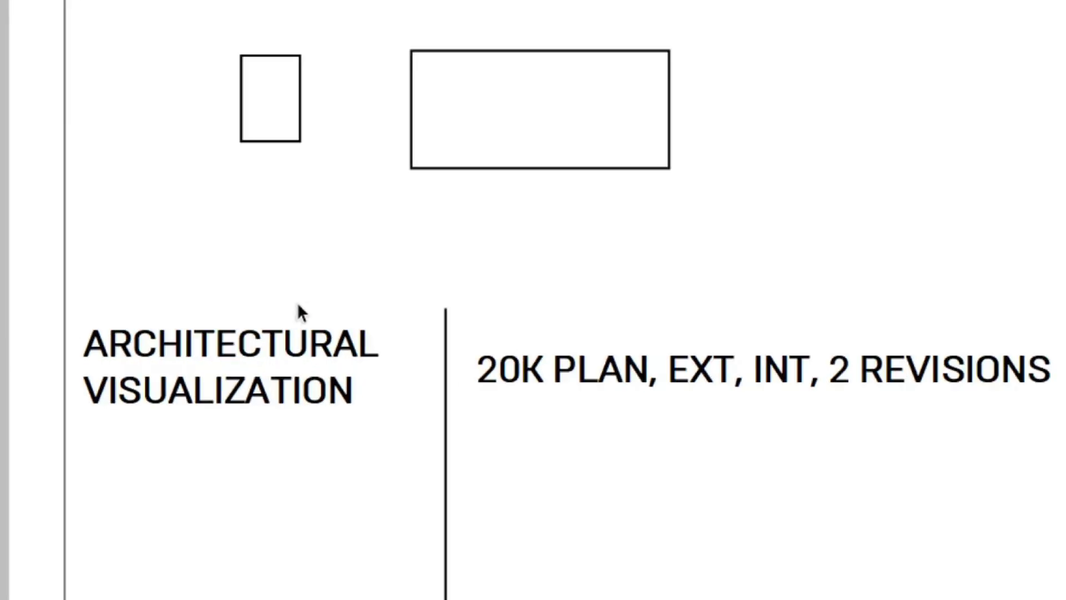
Step: Add the heading PROJECT REQUIREMENTS above the 20K package line and underline it with a horizontal line
click(511, 219)
text(PROJECT REQUIREMENTS)
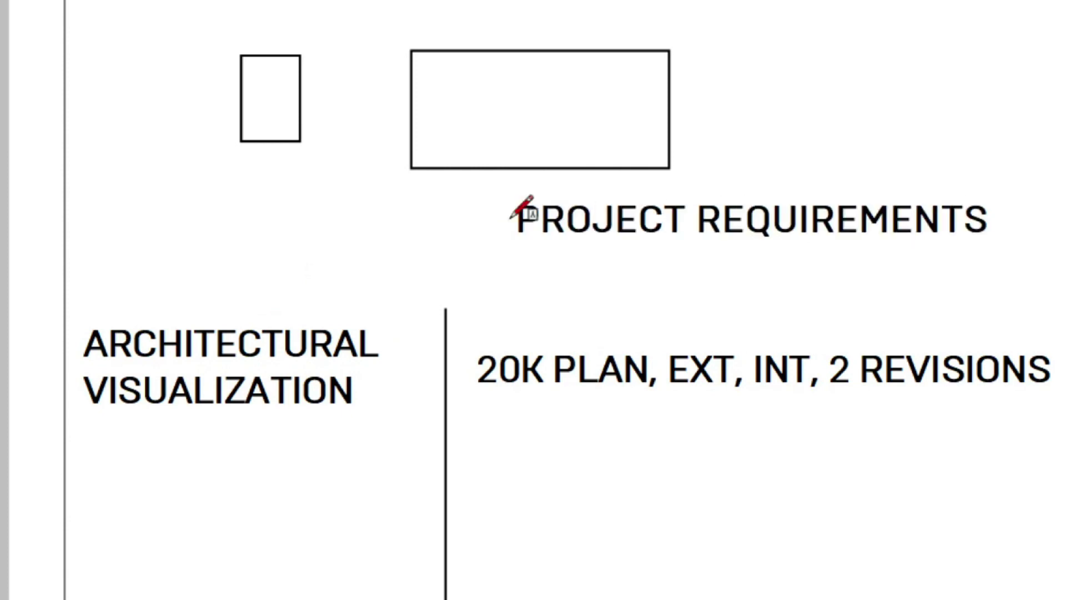
key(Escape)
key(l)
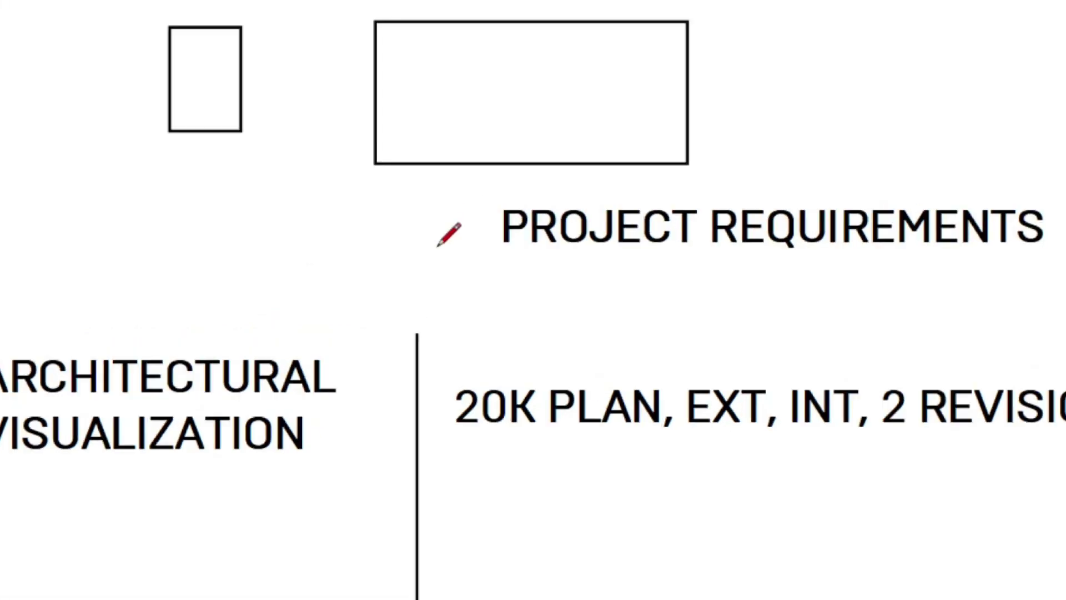
drag(493, 255, 1048, 251)
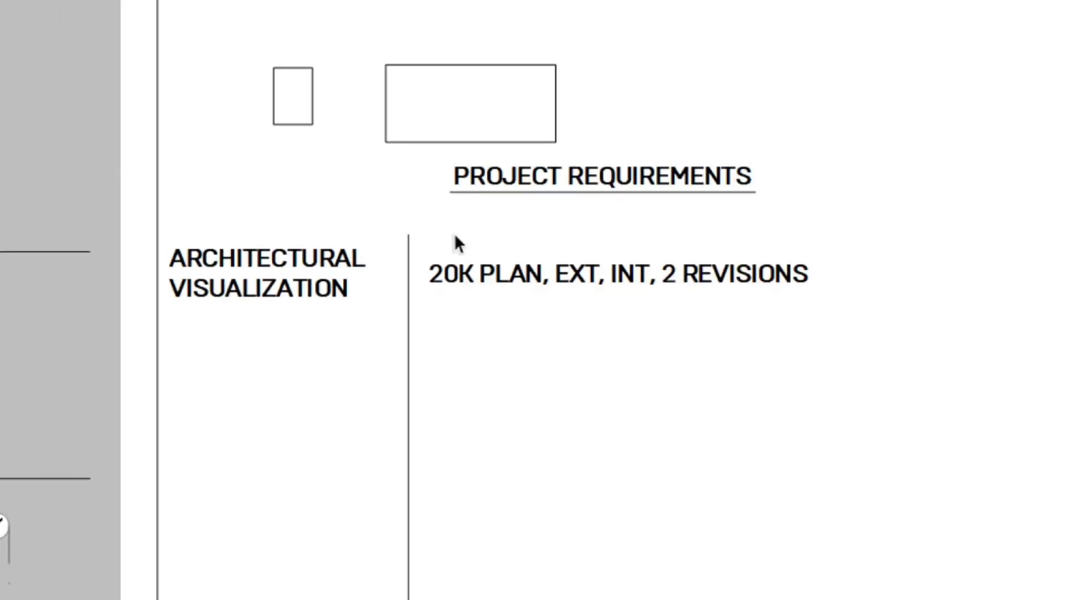
Step: Draw a horizontal divider under the ARCHITECTURAL VISUALIZATION row and copy that row's label and 20K package line below it
click(157, 331)
click(856, 332)
key(space)
click(288, 283)
shift+click(550, 261)
drag(550, 261, 545, 387)
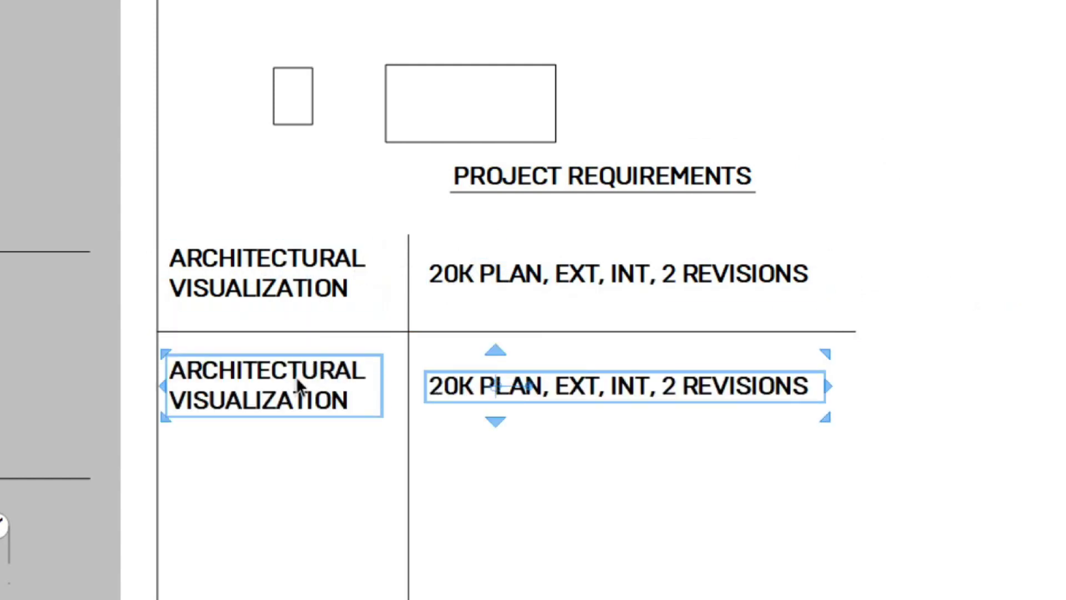
Step: Change the copied ARCHITECTURAL VISUALIZATION label in the second row to BLUEPRINT
double_click(298, 377)
text(BLUEPRINT)
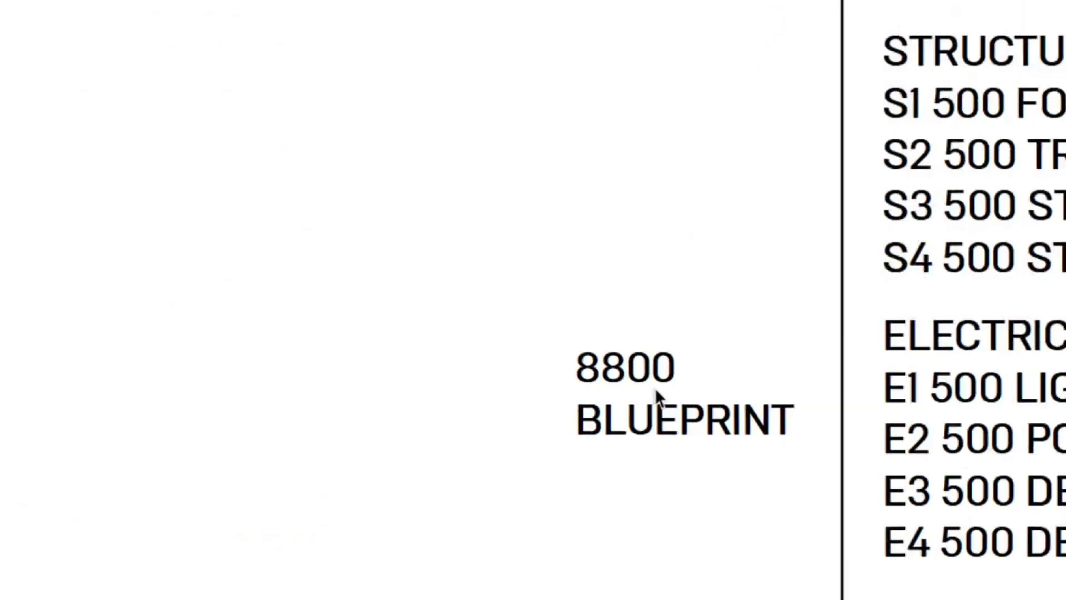
scroll(657, 391, up, 4)
drag(433, 269, 505, 304)
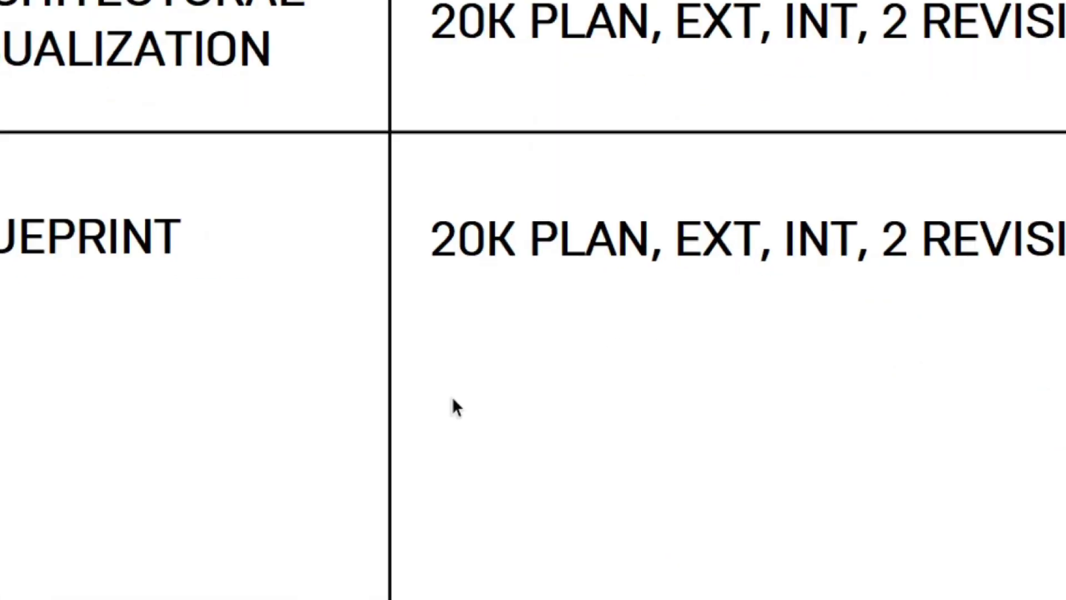
Step: Replace the text in the BLUEPRINT row's description cell with "ARCHITECTURAL"
double_click(538, 296)
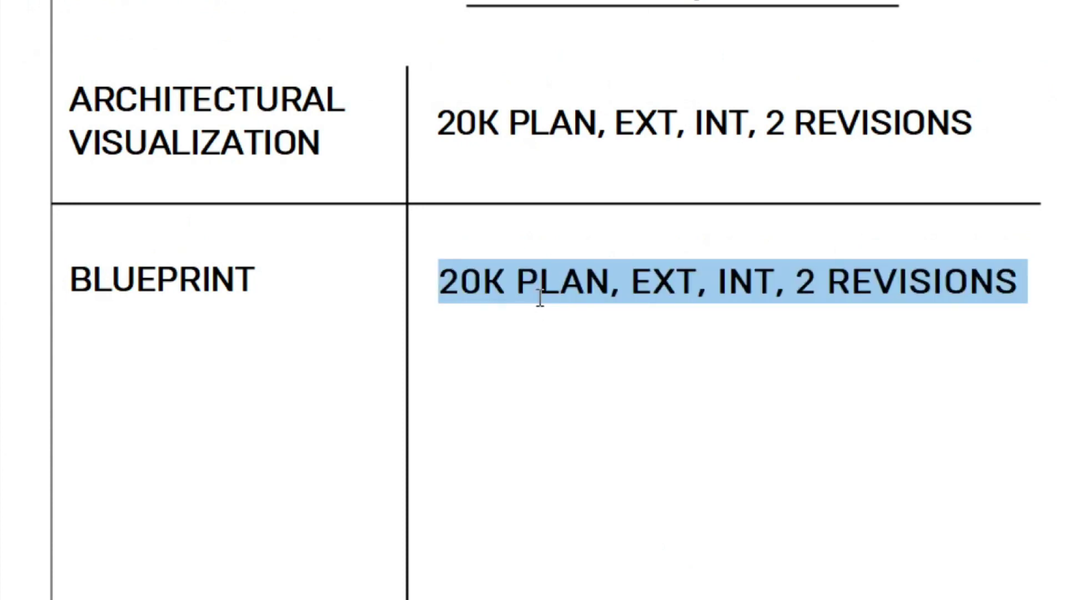
text(AR)
key(BackSpace)
key(BackSpace)
text(AR)
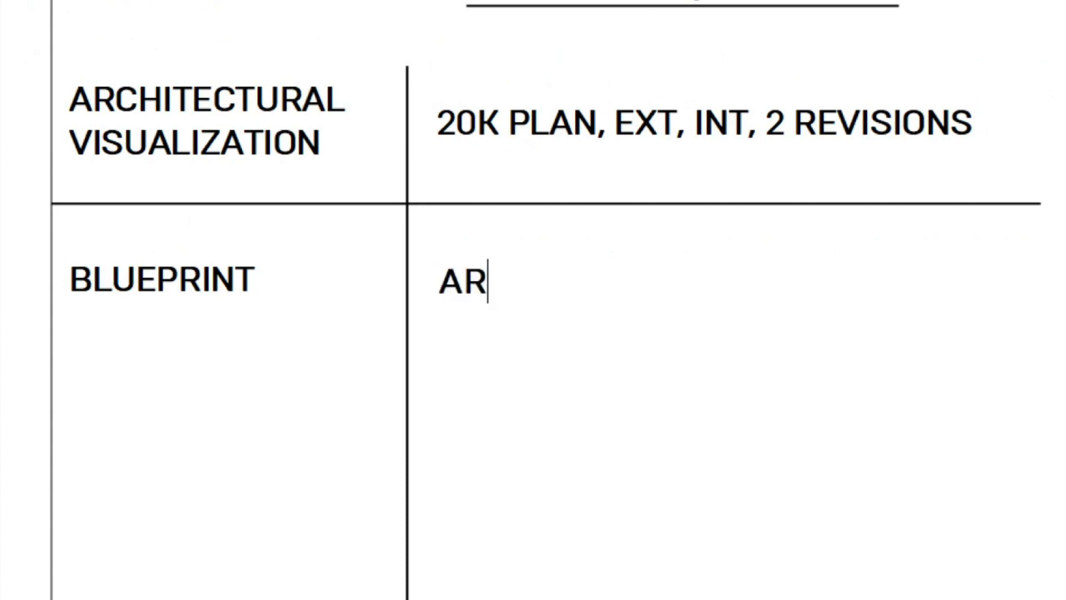
text(CHITECTURAL)
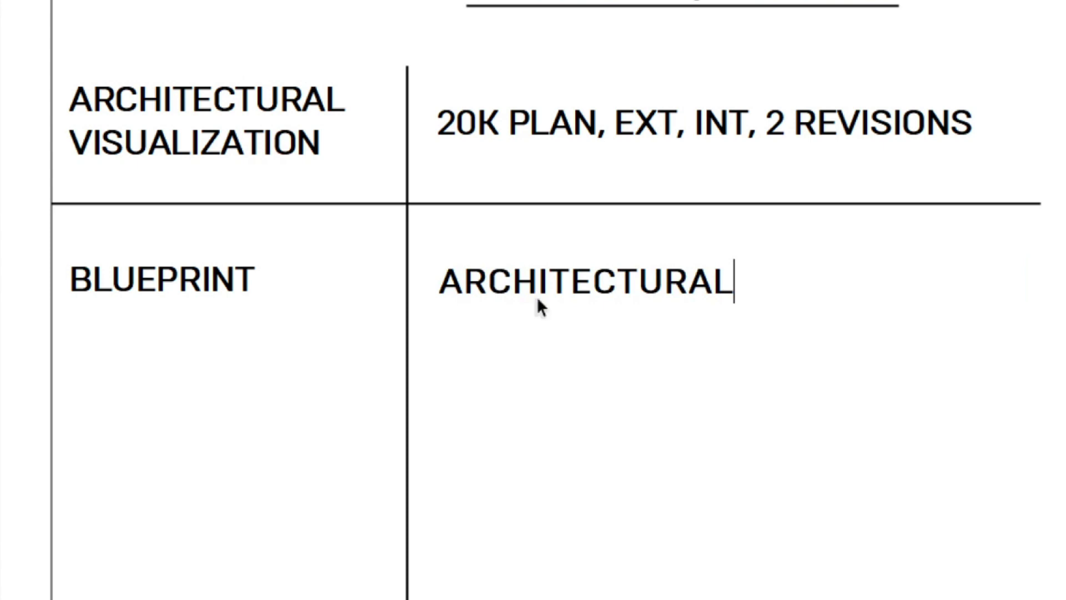
Step: Draw separate underlines beneath PLAN, EXT and INT in the ARCHITECTURAL VISUALIZATION row
drag(517, 145, 737, 145)
mouse_move(428, 59)
mouse_down()
mouse_move(622, 121)
mouse_move(894, 181)
mouse_up()
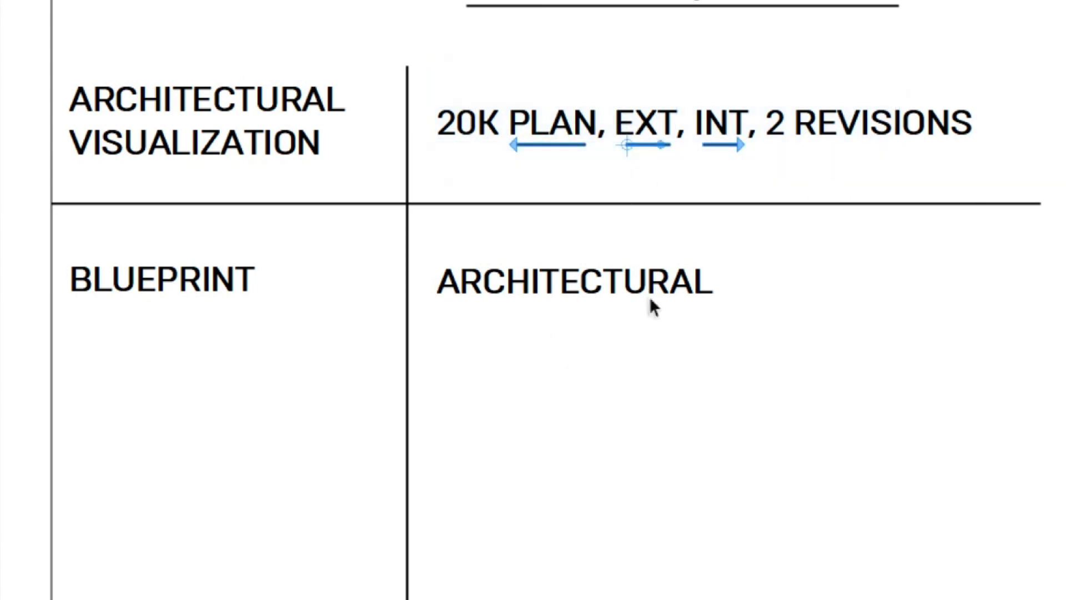
click(580, 286)
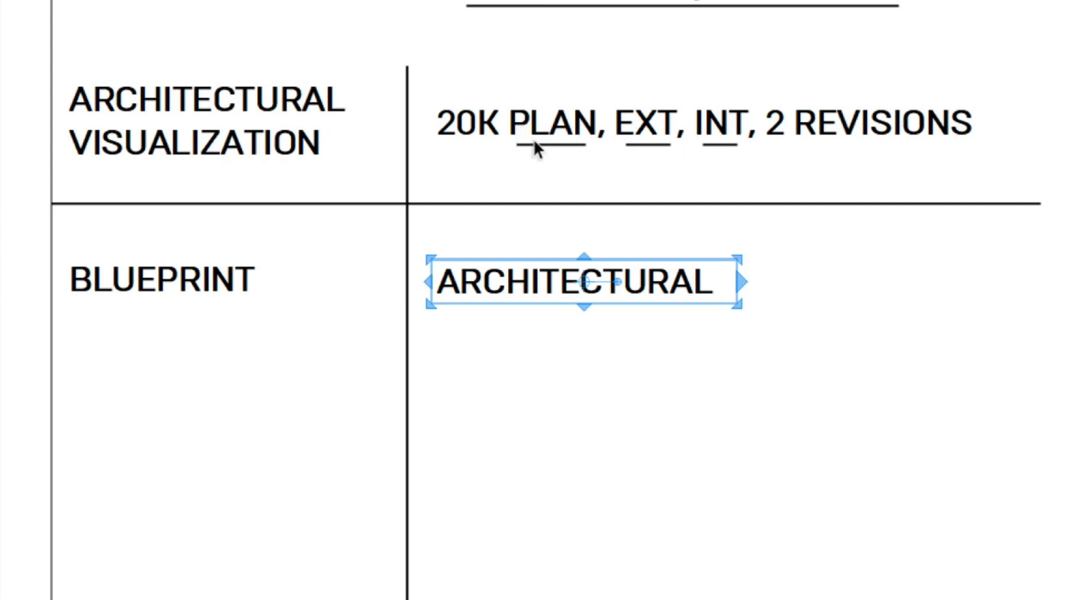
click(557, 131)
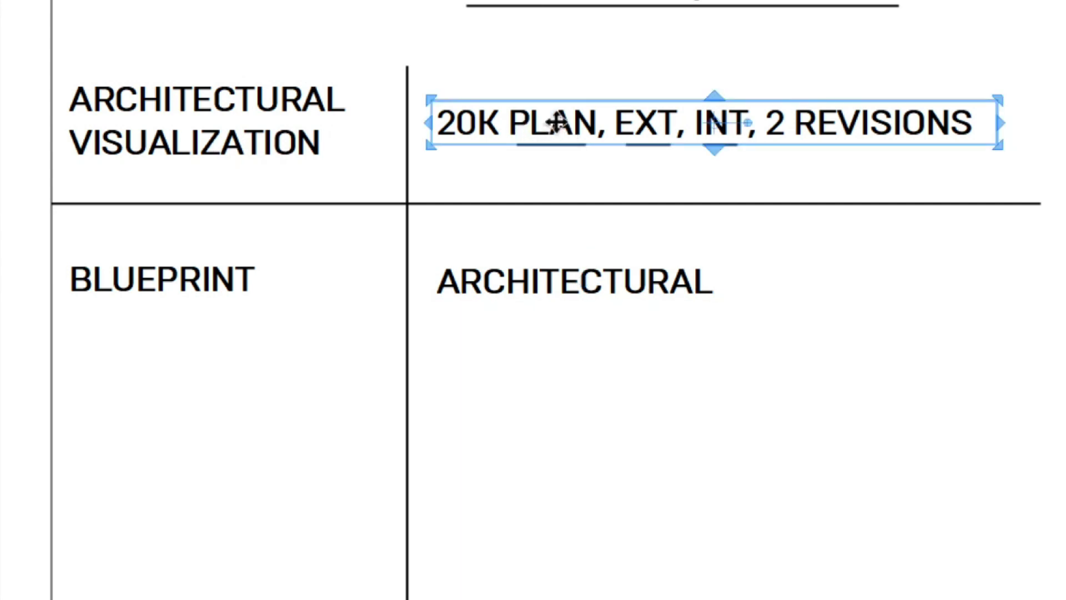
click(659, 189)
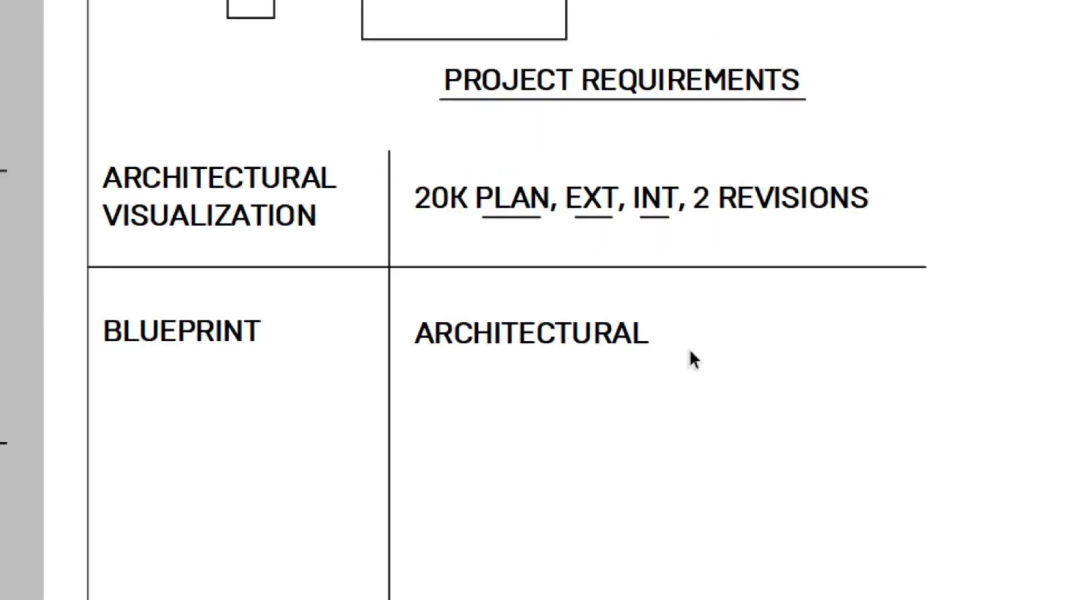
scroll(787, 265, up, 2)
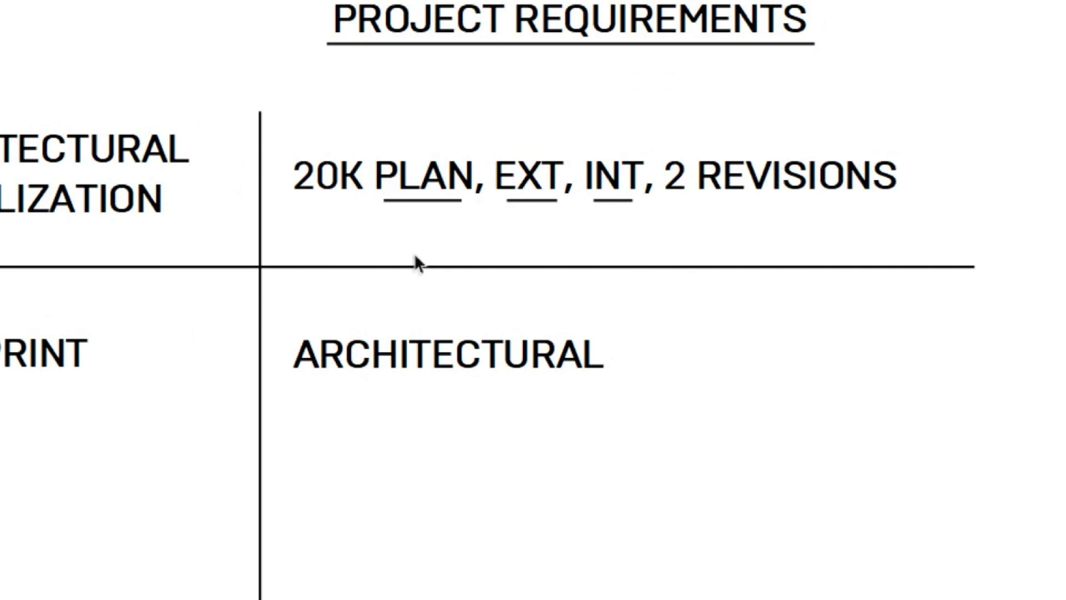
Step: Add "10K" in front of the ARCHITECTURAL entry in the BLUEPRINT row
click(389, 183)
double_click(410, 371)
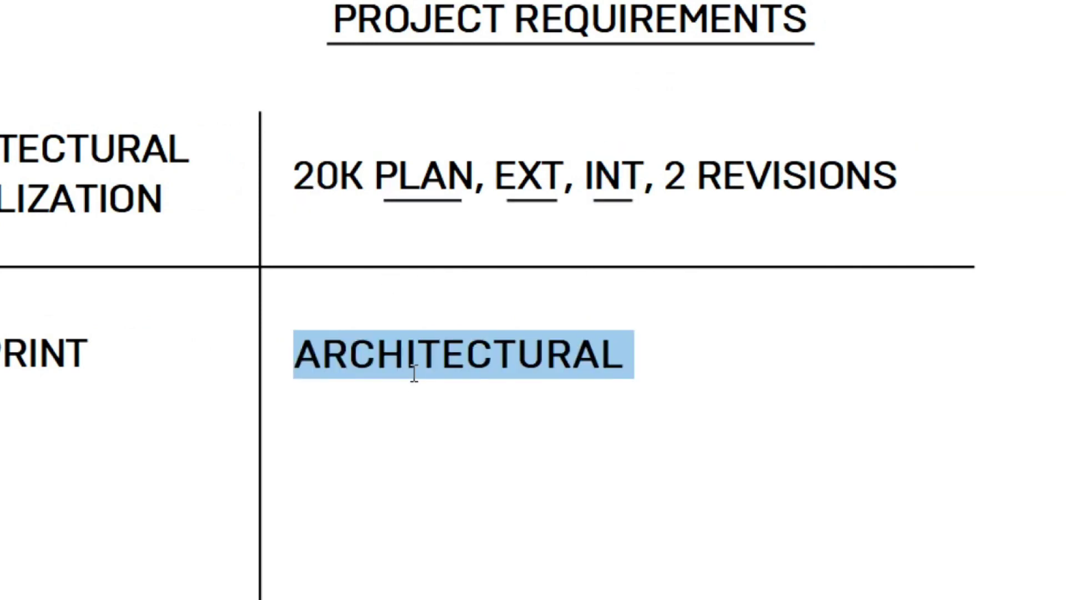
key(Home)
text(10K)
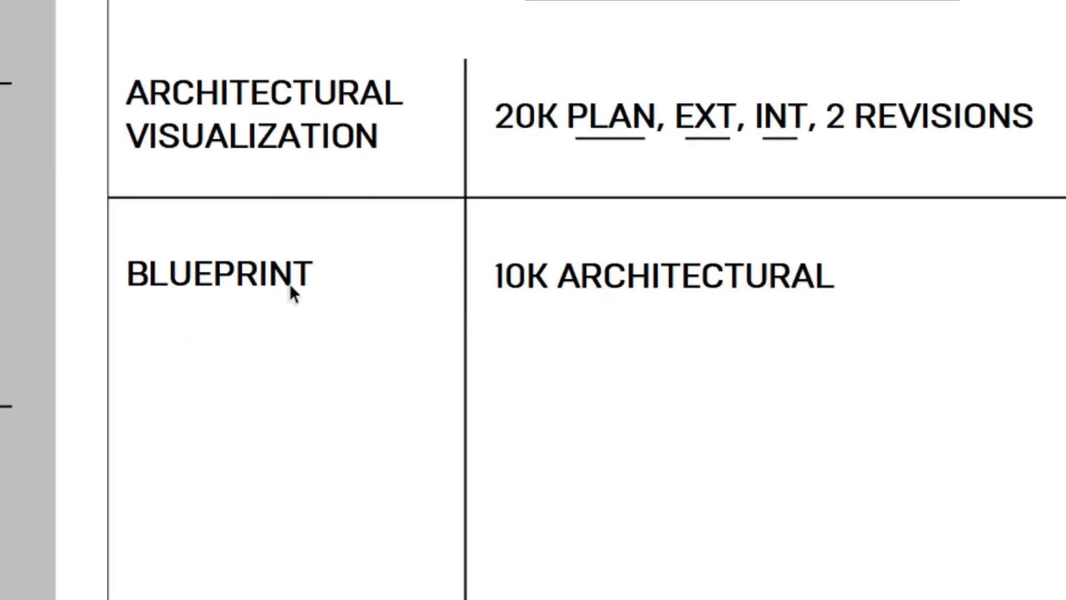
Step: Duplicate the 10K ARCHITECTURAL entry directly below itself and replace the copy's text with "STRUCTURAL"
drag(109, 246, 907, 361)
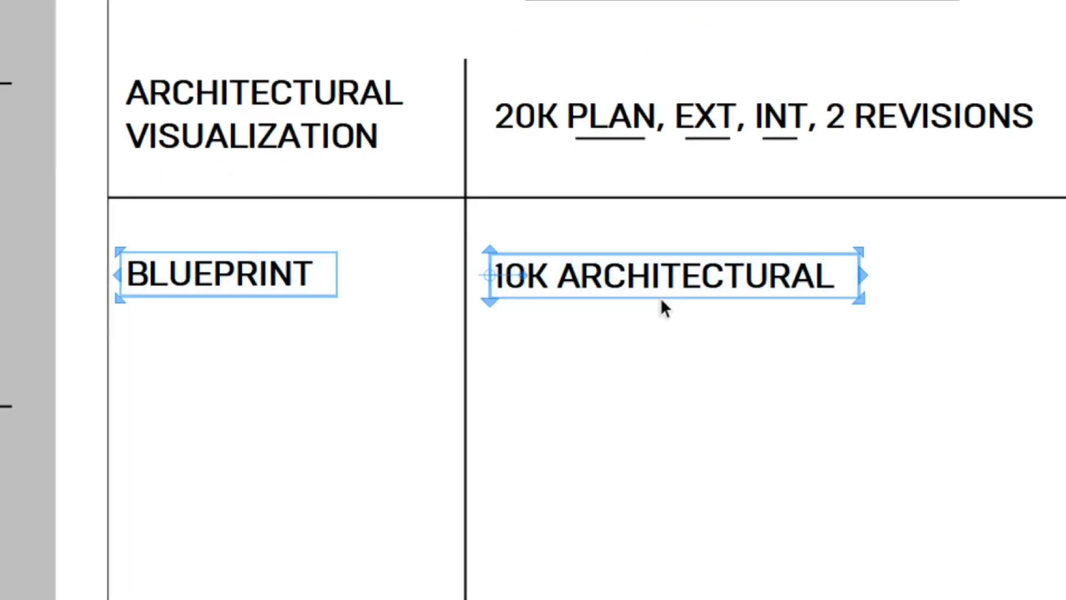
click(615, 276)
alt+drag(614, 276, 599, 315)
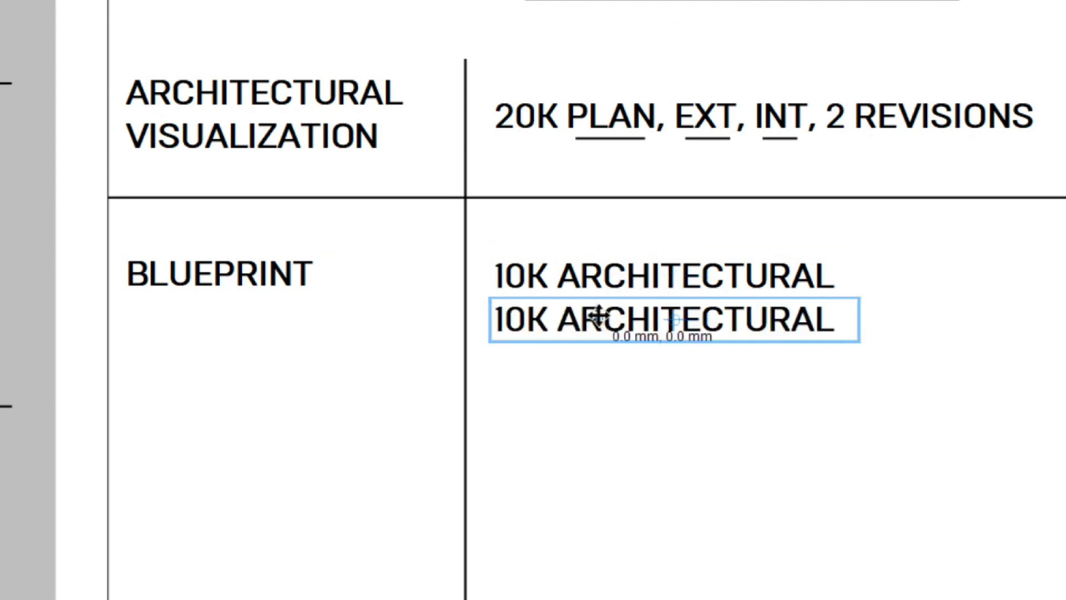
double_click(599, 317)
text(STRUCTURAL)
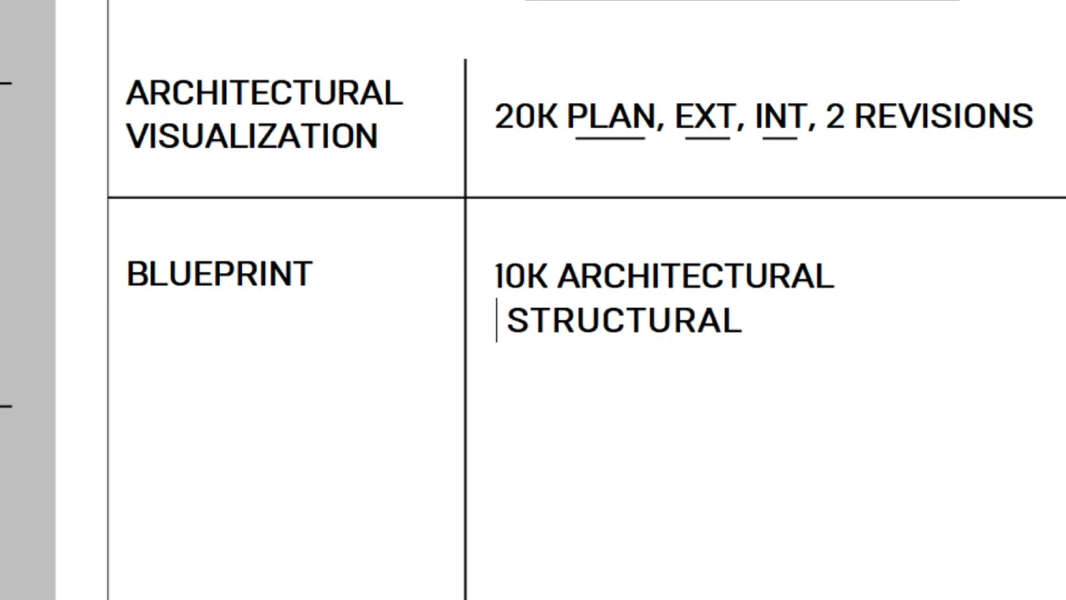
Step: Add the amount "6K" in front of the STRUCTURAL entry
text( 5K)
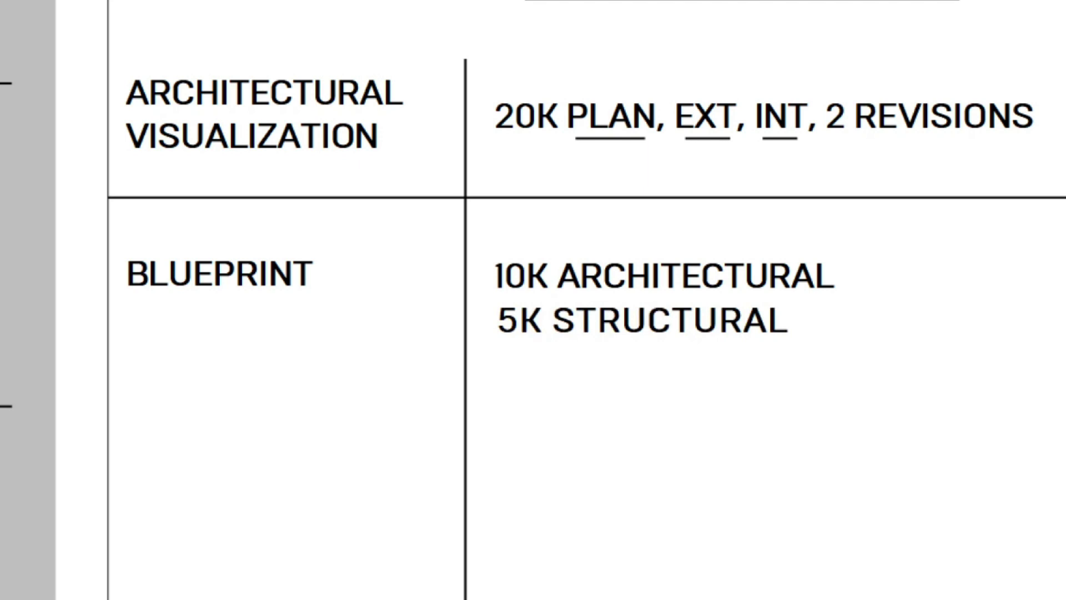
key(Left)
key(BackSpace)
text(6)
Step: Append "-FOUNDATION, SOIL TEST" to the 6K STRUCTURAL entry
key(Left)
text(-)
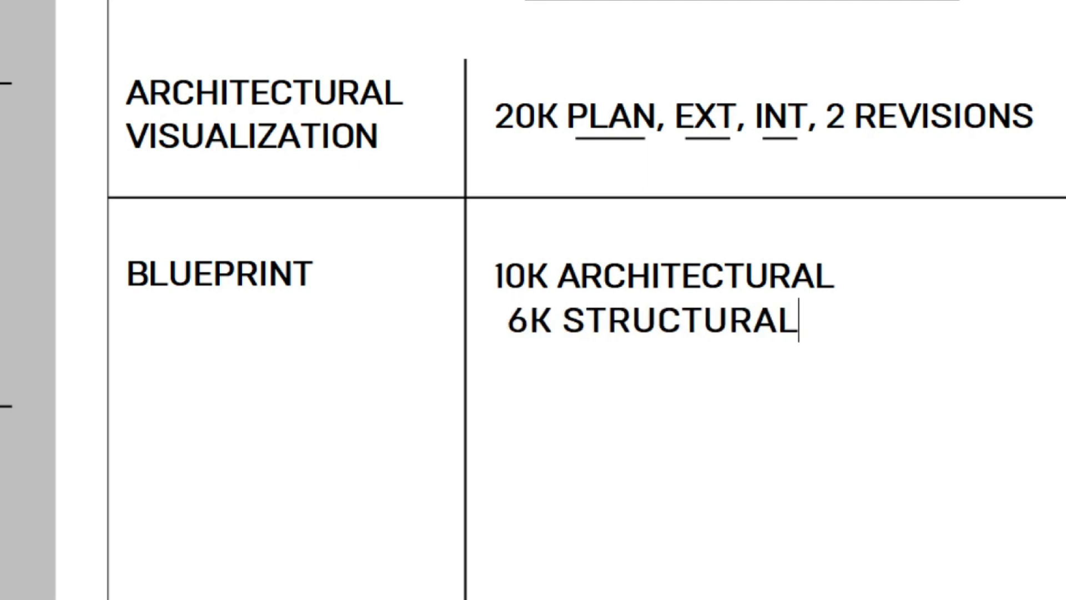
text(FOUNDATION)
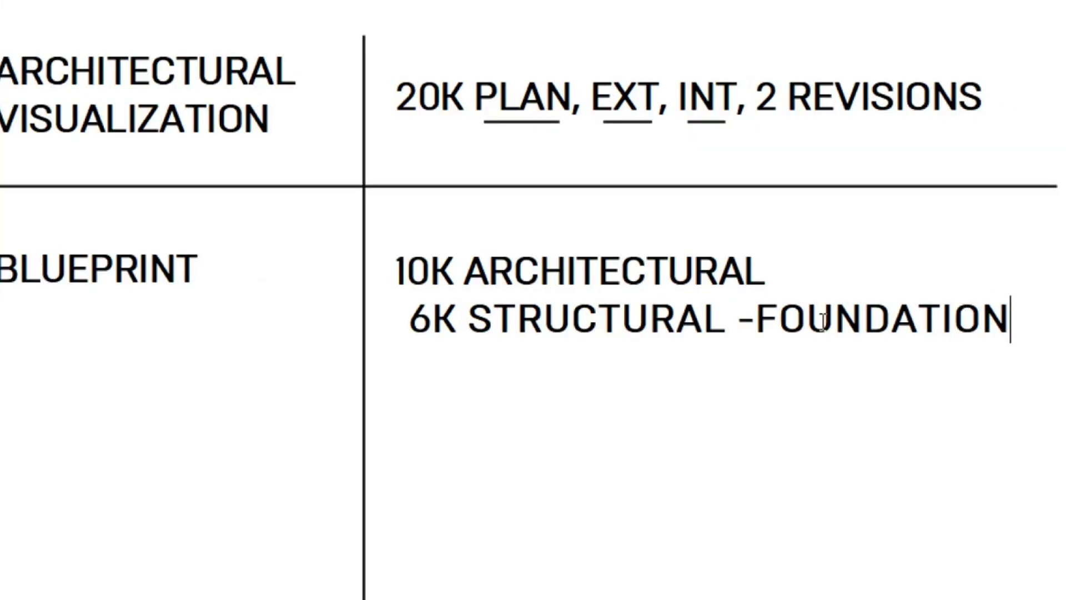
text(, SC)
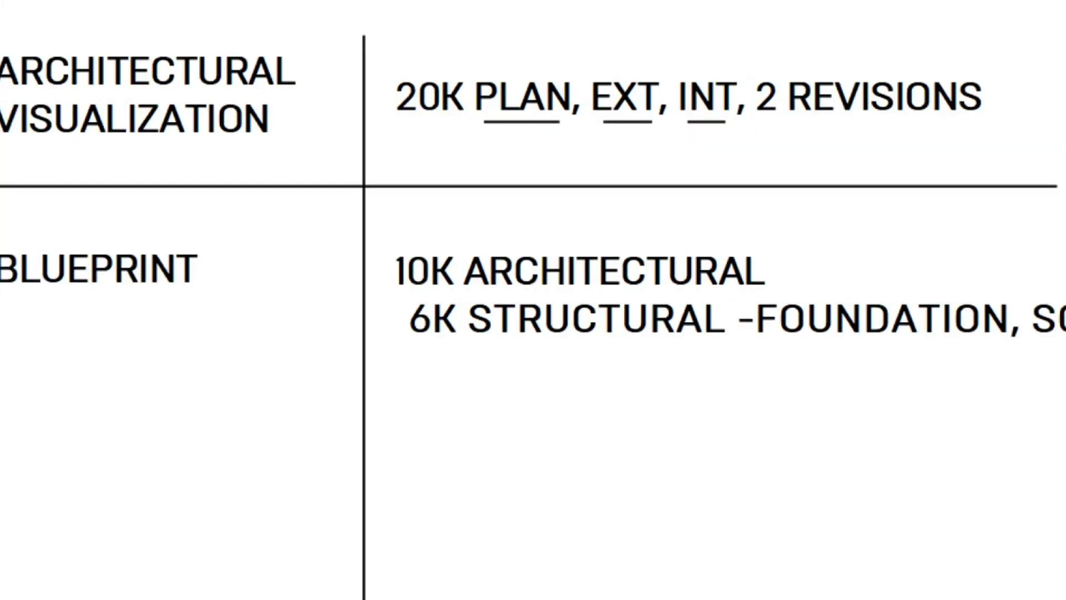
text(IL TEST)
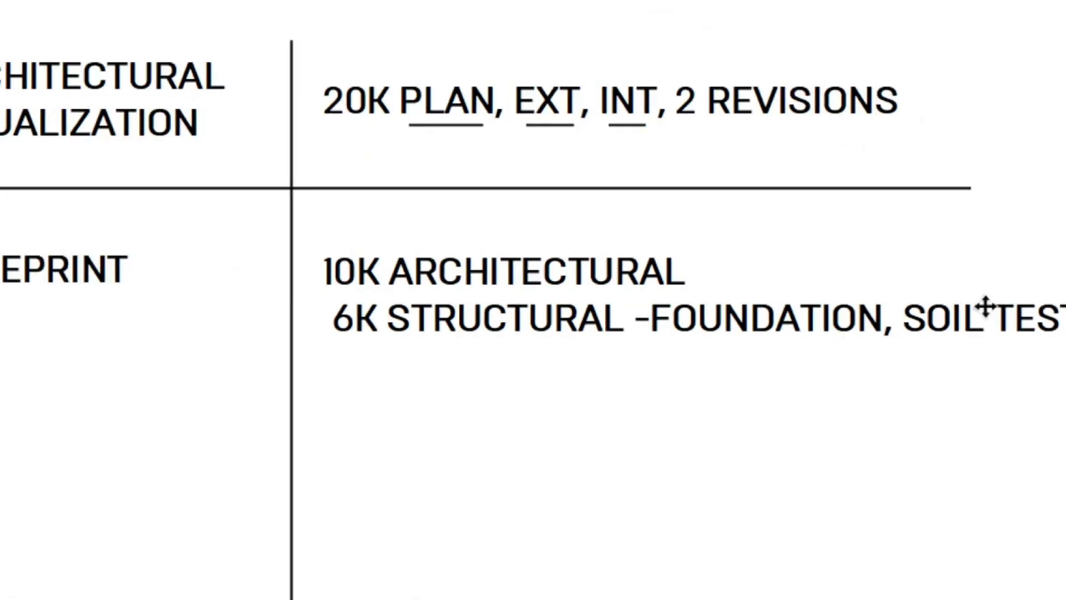
double_click(987, 308)
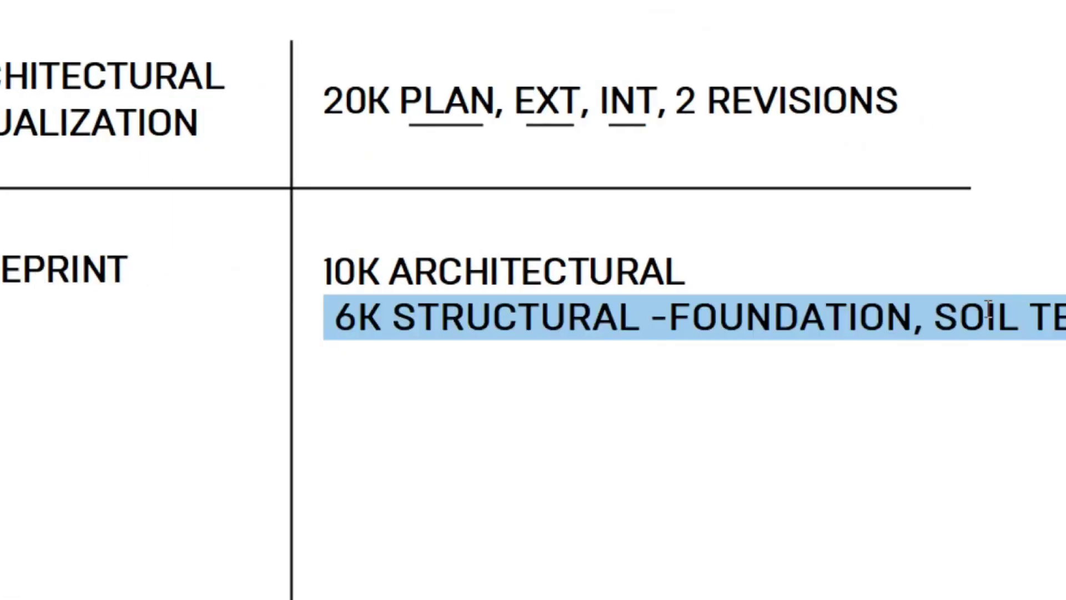
click(987, 308)
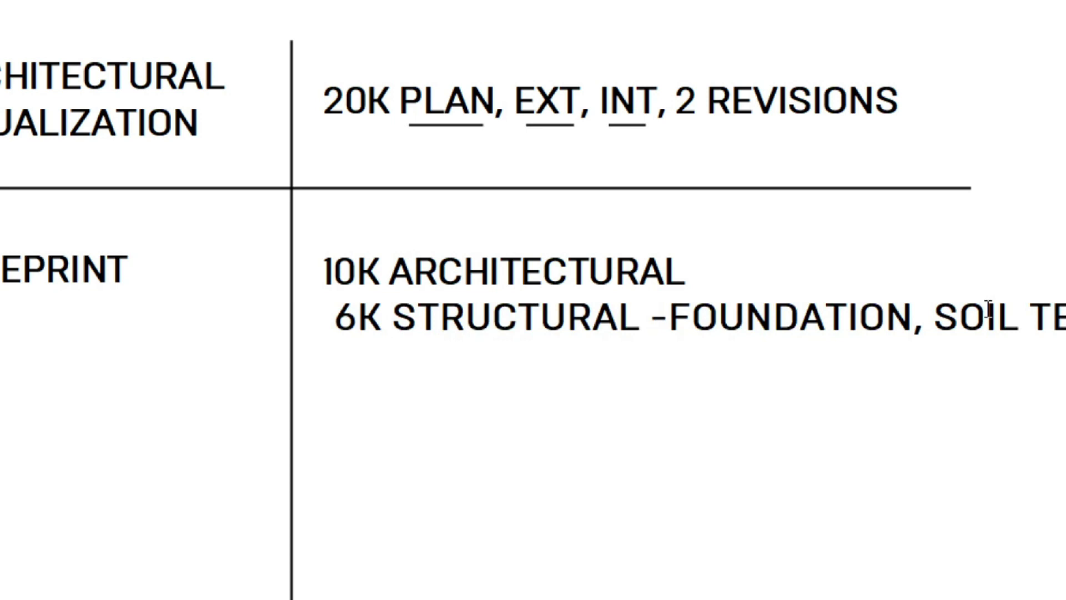
key(Return)
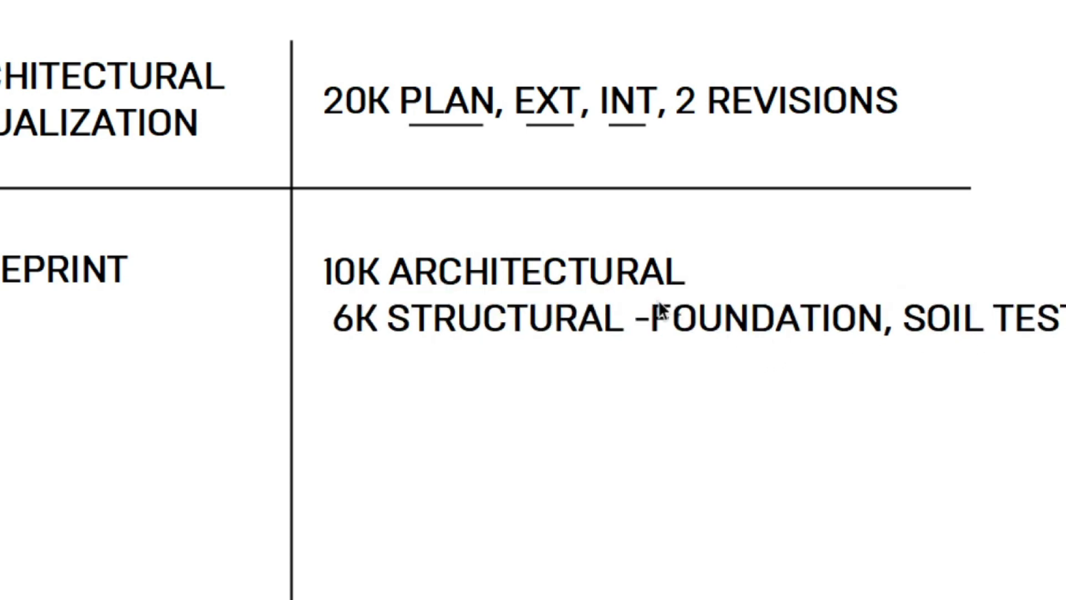
Step: Duplicate the 6K STRUCTURAL entry directly below itself and change the copy's amount to 2K
click(582, 325)
ctrl+drag(581, 326, 569, 348)
triple_click(375, 364)
click(356, 373)
key(BackSpace)
text(2)
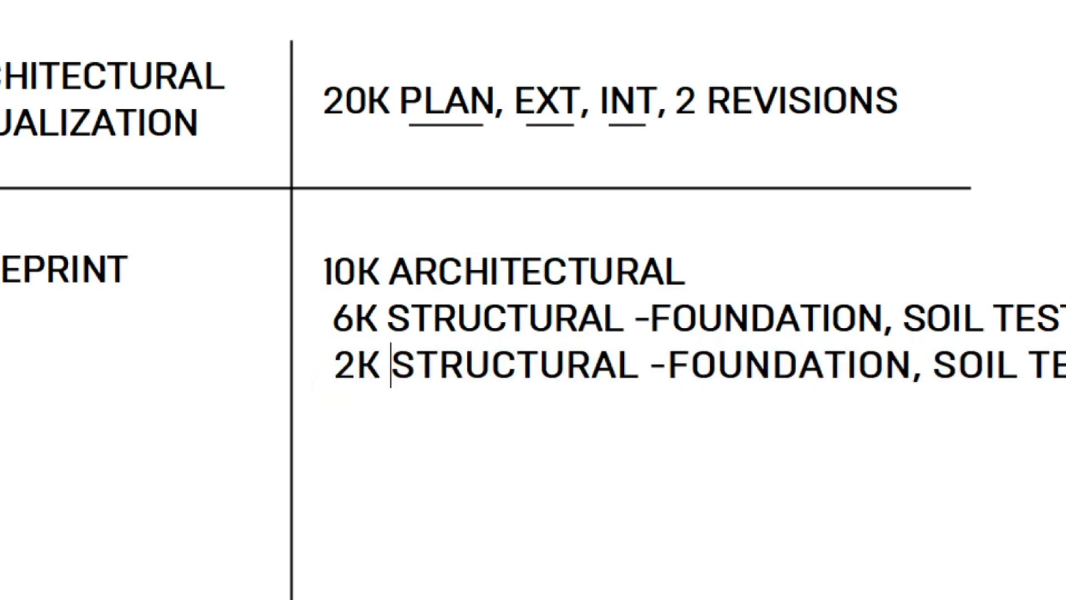
Step: Replace the description after 2K in the copied entry with "ELECTRICAL -2FLOOR LAYOUT"
key(Delete)
key(Delete)
key(Delete)
key(Delete)
key(Delete)
key(Delete)
key(Delete)
key(Delete)
key(Delete)
key(Delete)
key(Delete)
key(Delete)
key(Delete)
key(Delete)
key(Delete)
key(Delete)
key(Delete)
key(Delete)
key(Delete)
key(Delete)
text(ELECTRICAL -)
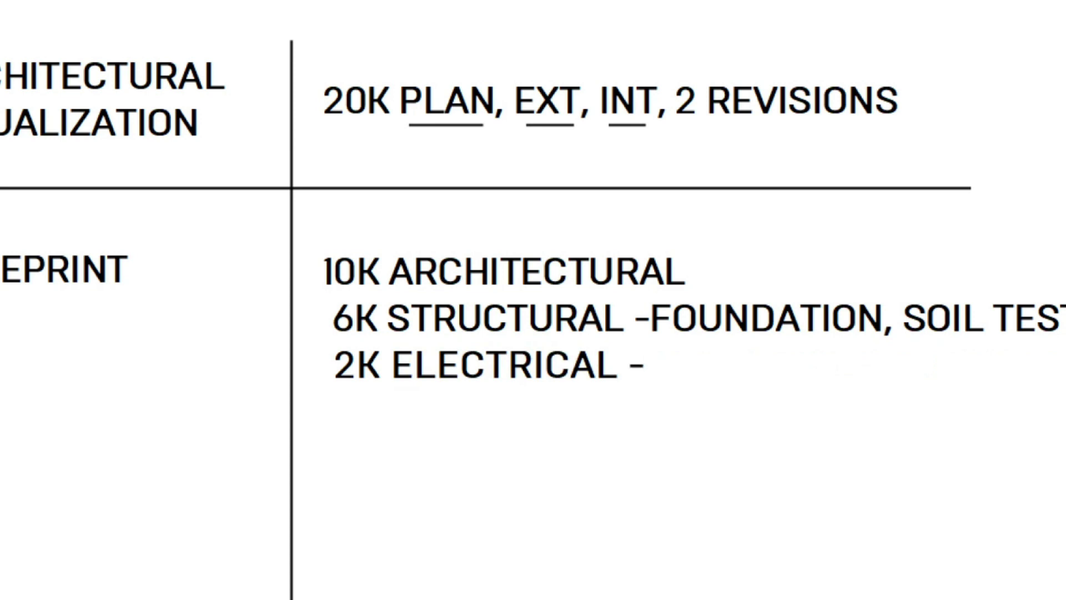
text(2)
text(FLOO)
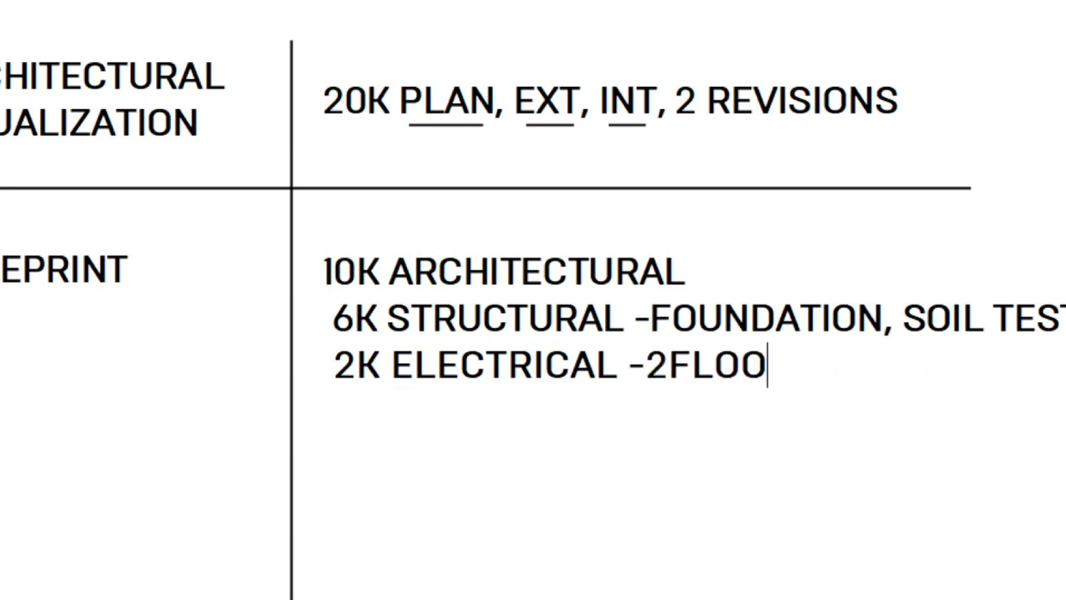
text(R LAYOUT)
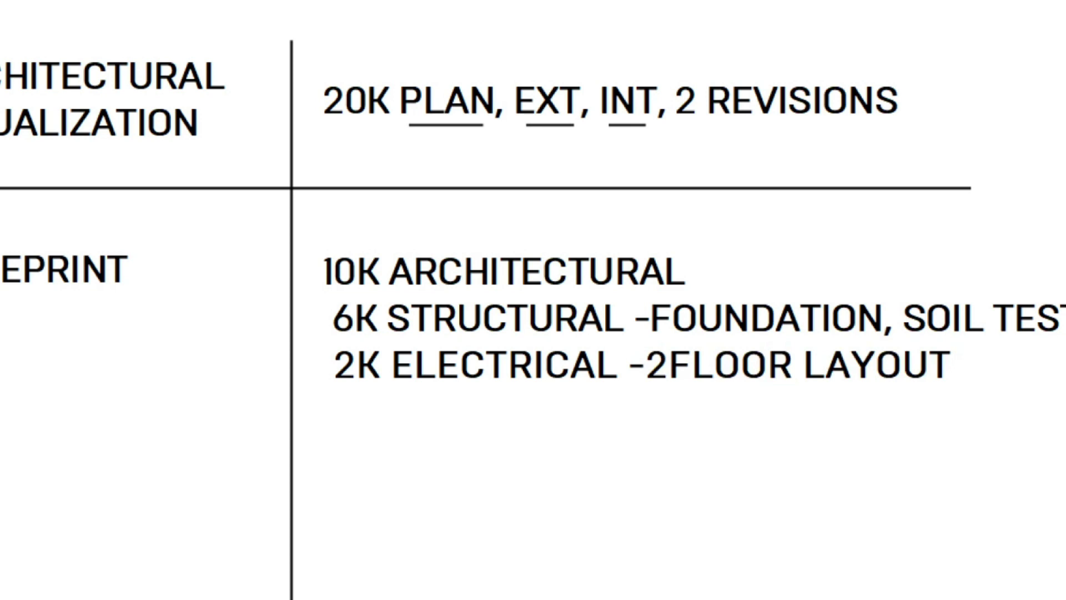
Step: Add a second line reading "2K PLUMBING -" to the electrical text box
key(Return)
text(2)
key(BackSpace)
text(2K E)
key(BackSpace)
text(PLUMBING -)
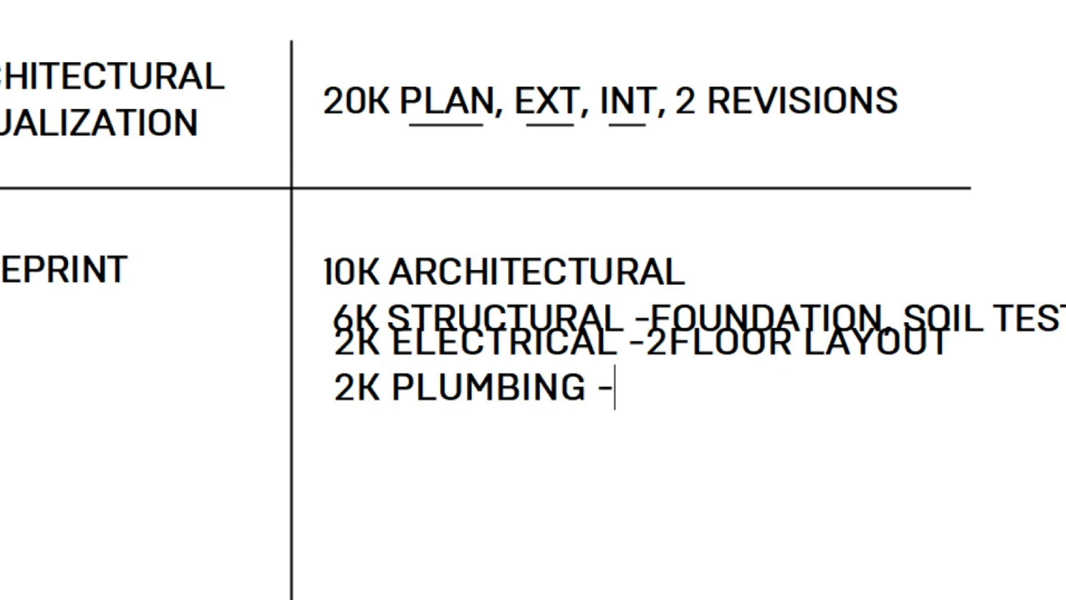
Step: Shorten the two lines to "2K ELECTRICAL" and "2K PLUMBING", removing the dashes and the floor layout note
text(2)
key(BackSpace)
key(BackSpace)
key(BackSpace)
key(BackSpace)
key(BackSpace)
key(BackSpace)
key(BackSpace)
key(BackSpace)
key(BackSpace)
key(BackSpace)
key(BackSpace)
key(BackSpace)
key(BackSpace)
key(BackSpace)
key(BackSpace)
key(BackSpace)
key(BackSpace)
key(BackSpace)
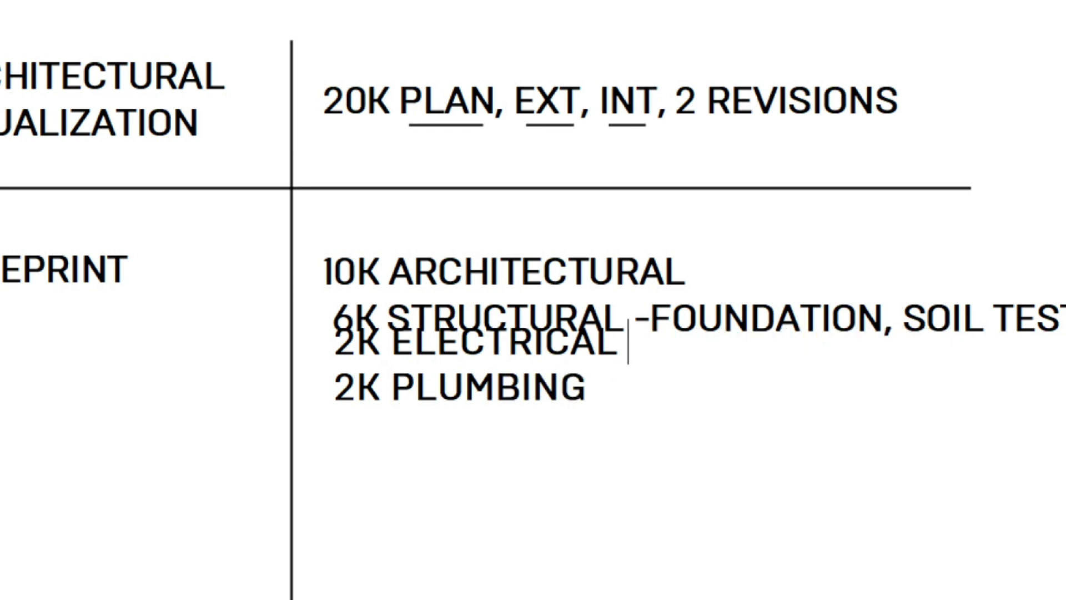
Step: Move the electrical and plumbing text box below the 6K STRUCTURAL line so they no longer overlap
drag(403, 360, 411, 413)
scroll(405, 379, down, 1)
scroll(440, 405, up, 2)
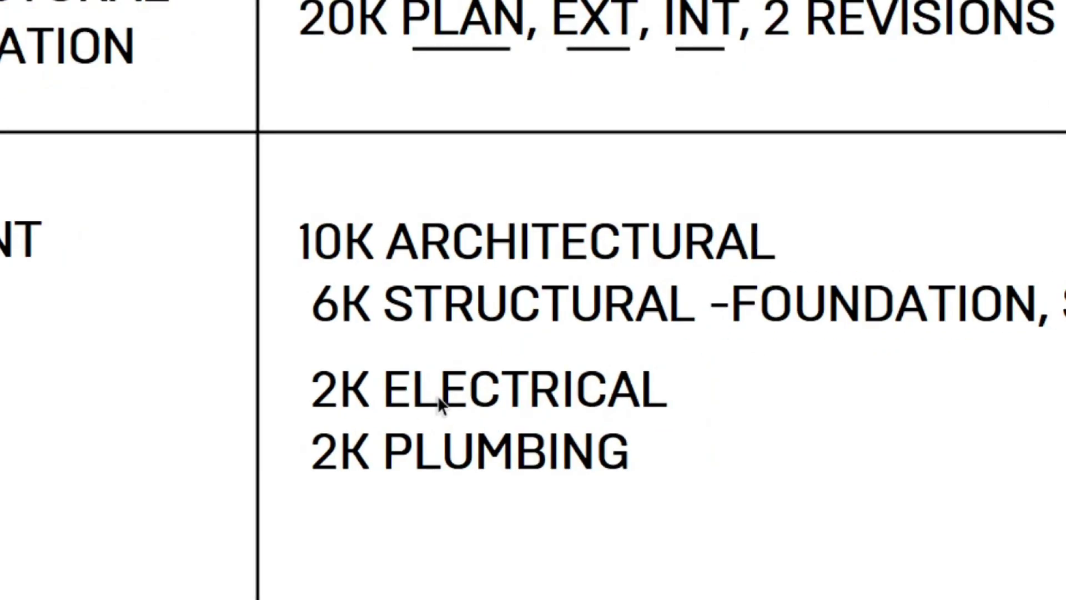
drag(440, 395, 445, 381)
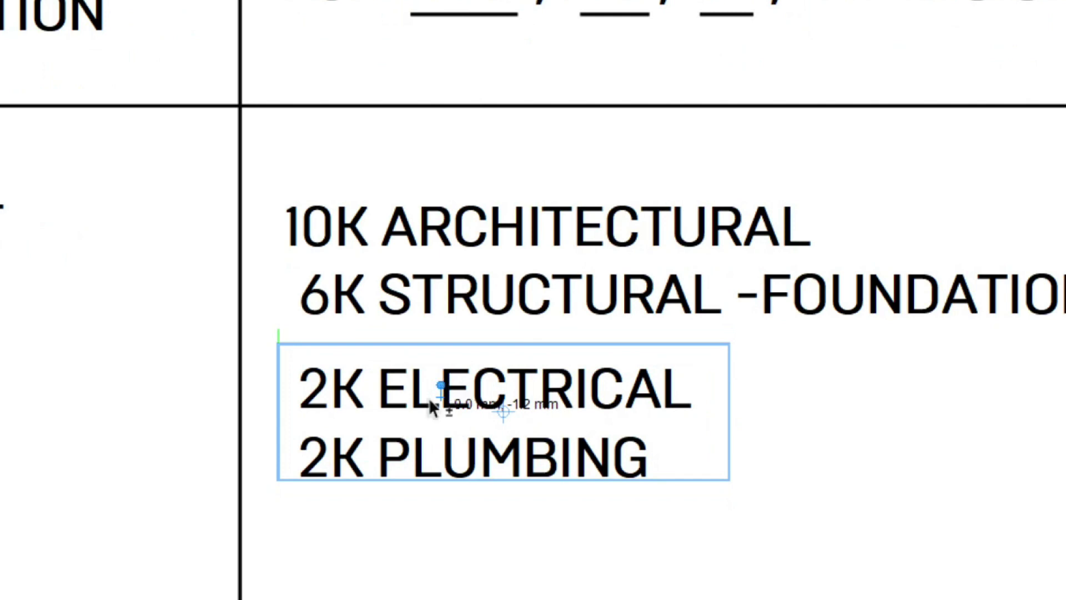
key(Escape)
scroll(317, 471, up, 1)
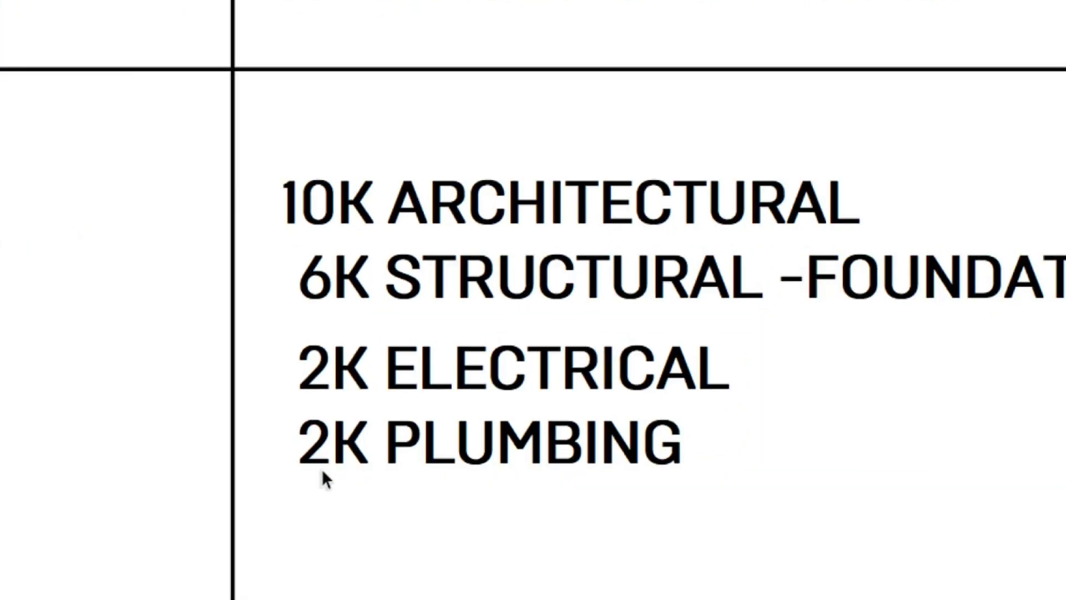
scroll(312, 464, down, 1)
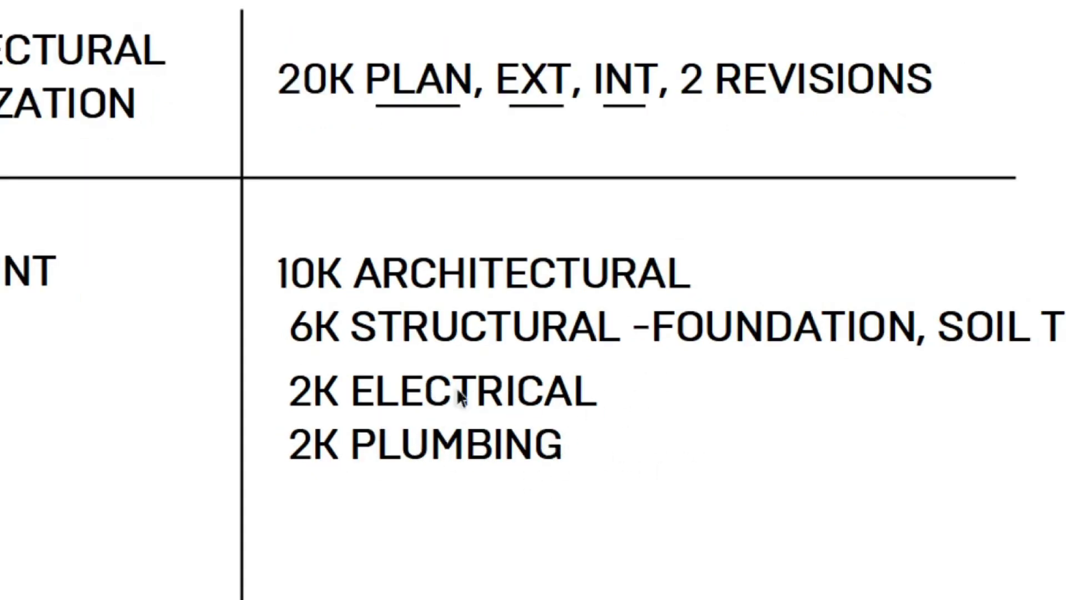
click(380, 382)
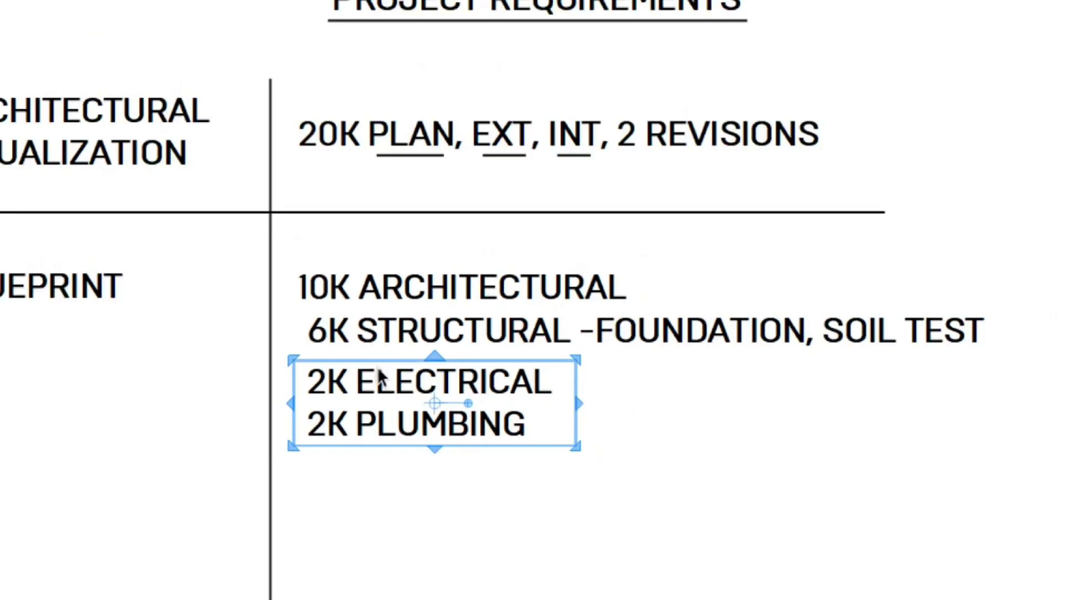
key(Escape)
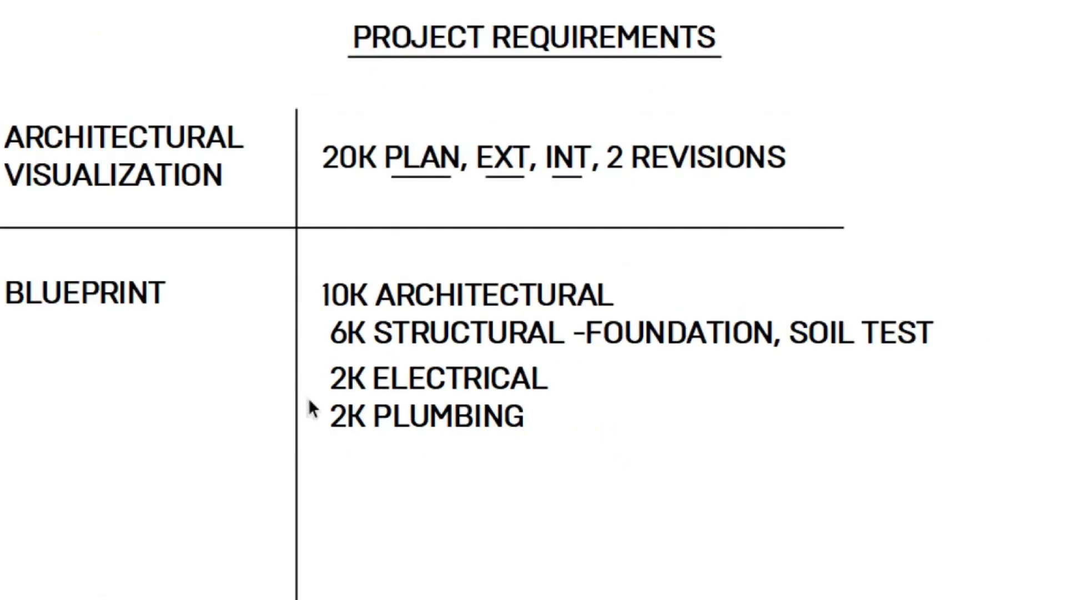
Step: Place a new text label "20K" above the 10K ARCHITECTURAL line in the BLUEPRINT row
click(95, 296)
key(t)
click(333, 250)
text(20K)
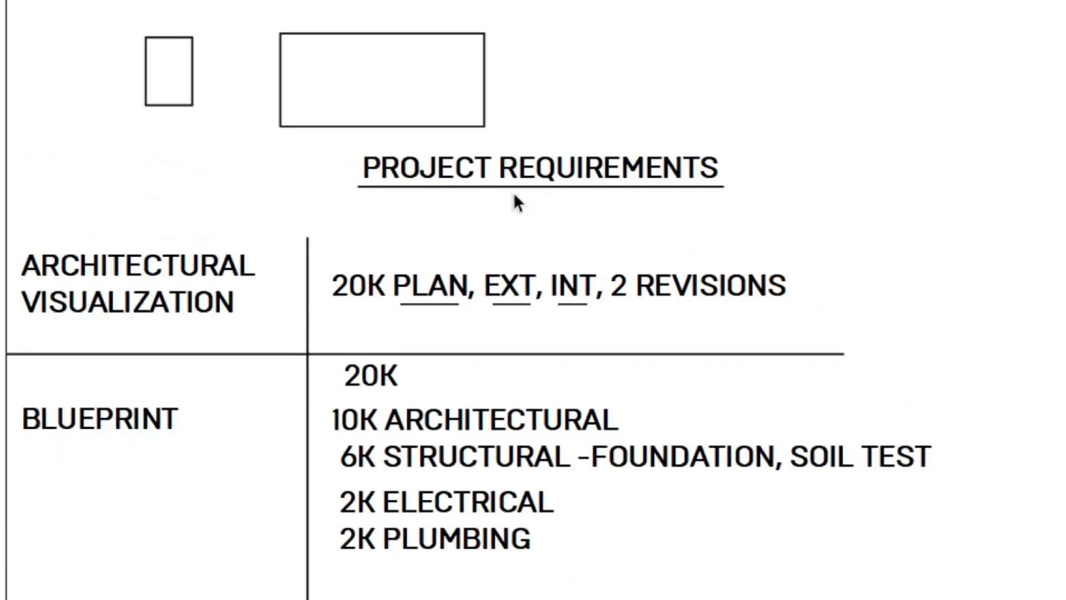
Step: Copy the PROJECT REQUIREMENTS heading directly below itself and change the copy's text to "2 STOREY, LOT 200 SQM"
click(547, 175)
drag(545, 168, 507, 202)
double_click(507, 202)
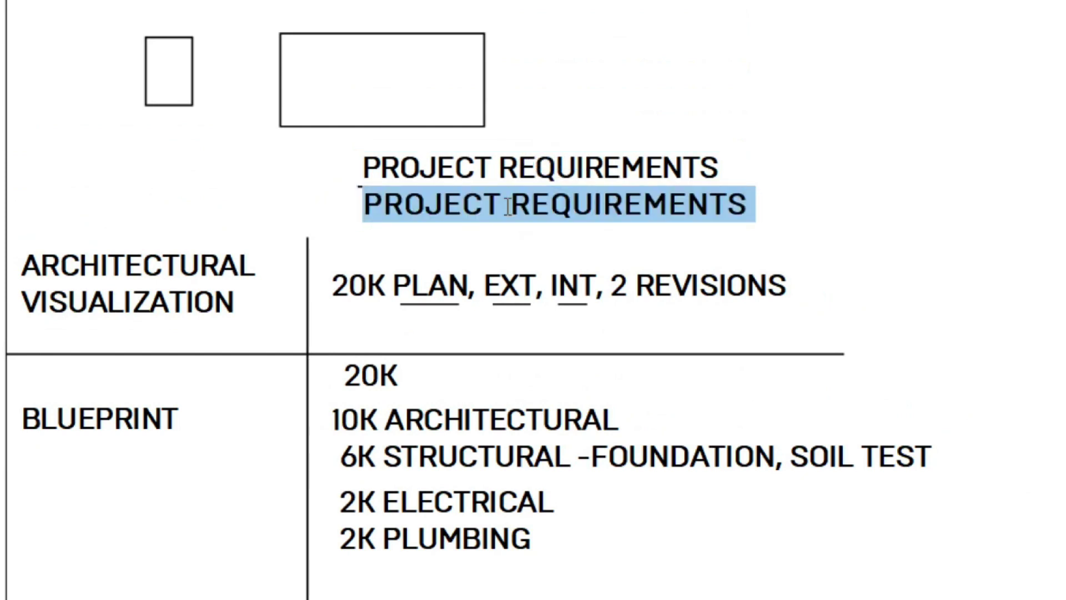
text(2 STOREY, LOT 20)
key(BackSpace)
text(00 SQM/BE)
key(BackSpace)
key(BackSpace)
click(480, 255)
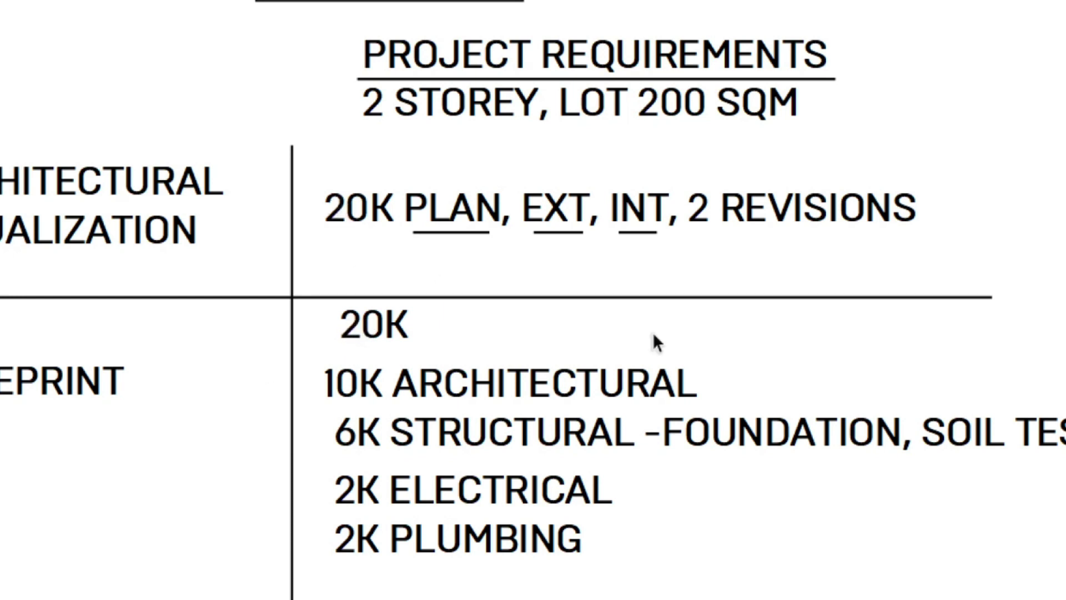
Step: Draw a rectangle to the right of the heading and stack copies of it to form a three-level building sketch
scroll(422, 254, down, 2)
scroll(430, 253, up, 1)
scroll(278, 311, down, 3)
scroll(615, 204, up, 2)
mouse_move(555, 212)
mouse_down()
mouse_move(695, 260)
mouse_move(696, 272)
mouse_up()
scroll(696, 272, up, 1)
click(685, 202)
mouse_move(685, 202)
mouse_down()
mouse_move(669, 298)
mouse_move(624, 381)
mouse_move(630, 393)
mouse_move(610, 393)
mouse_up()
Step: Draw a horizontal ground line along the top of the lowest level, extending past the building's right side
key(l)
click(499, 382)
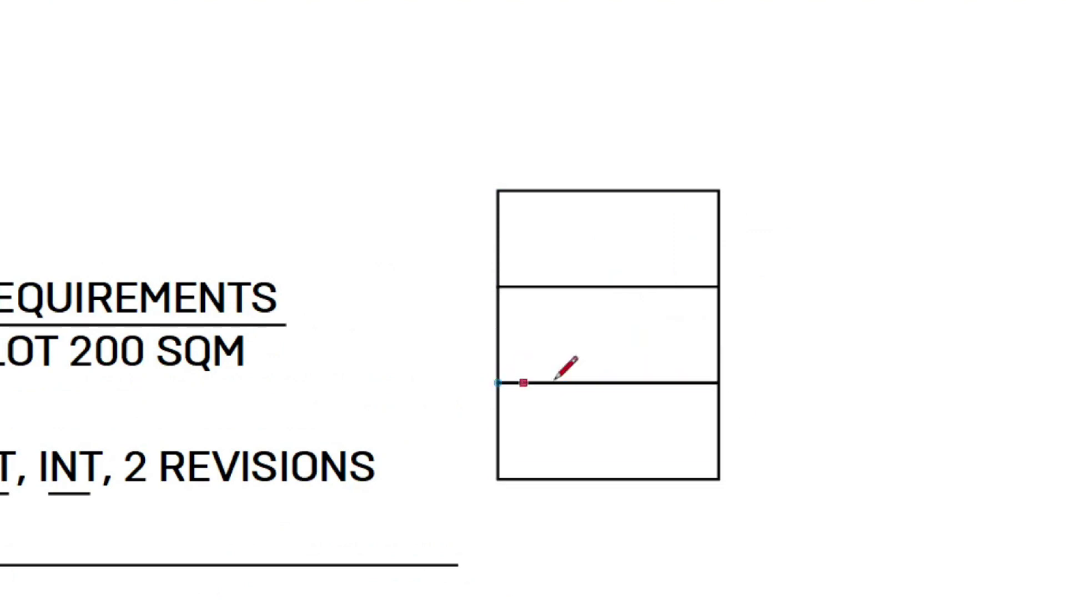
click(906, 381)
key(space)
scroll(683, 463, down, 1)
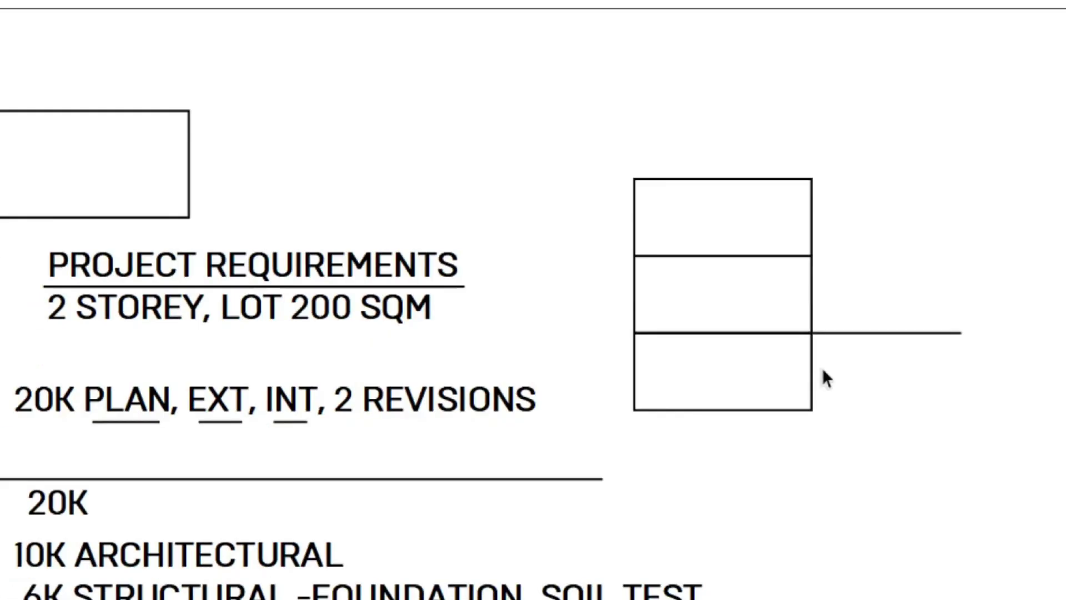
Step: Draw two sloping terrain lines, from the ground line's junction with the right wall and from the building's lower-left corner
key(l)
key(space)
scroll(742, 347, up, 2)
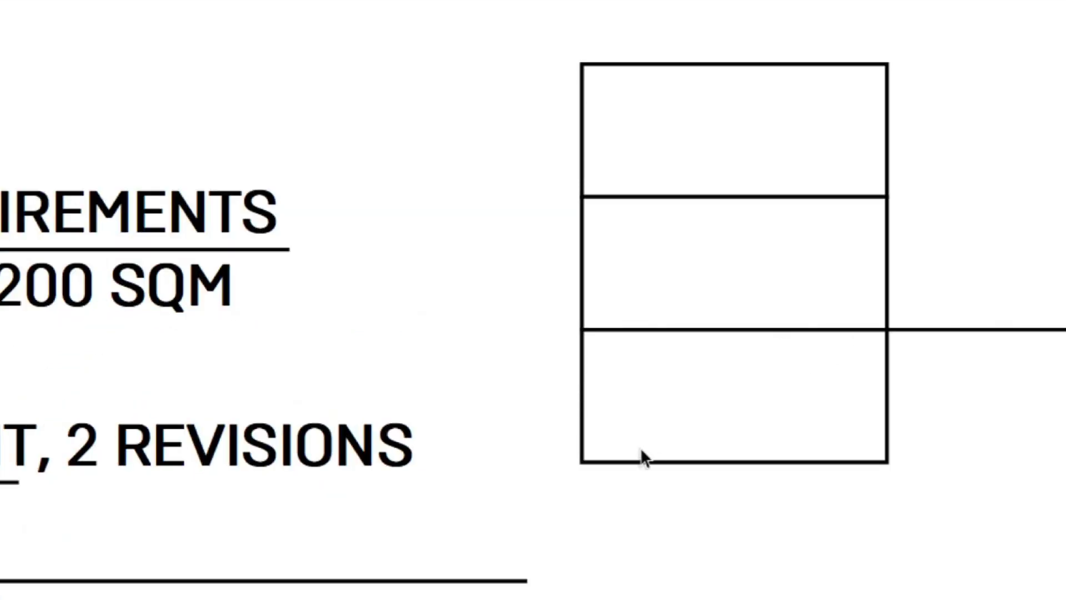
click(887, 331)
click(643, 505)
key(space)
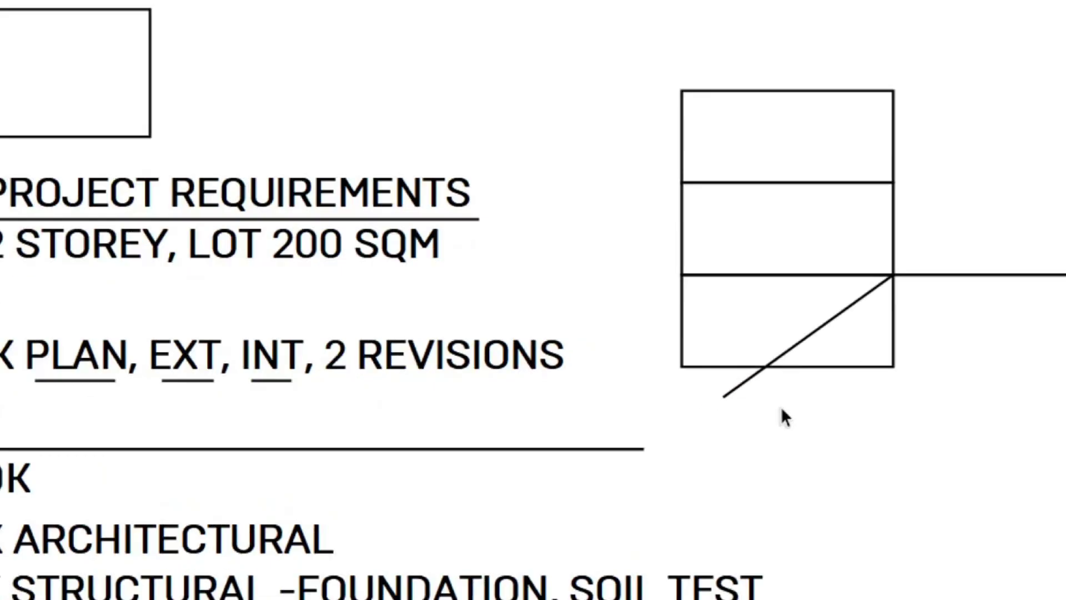
key(l)
click(665, 362)
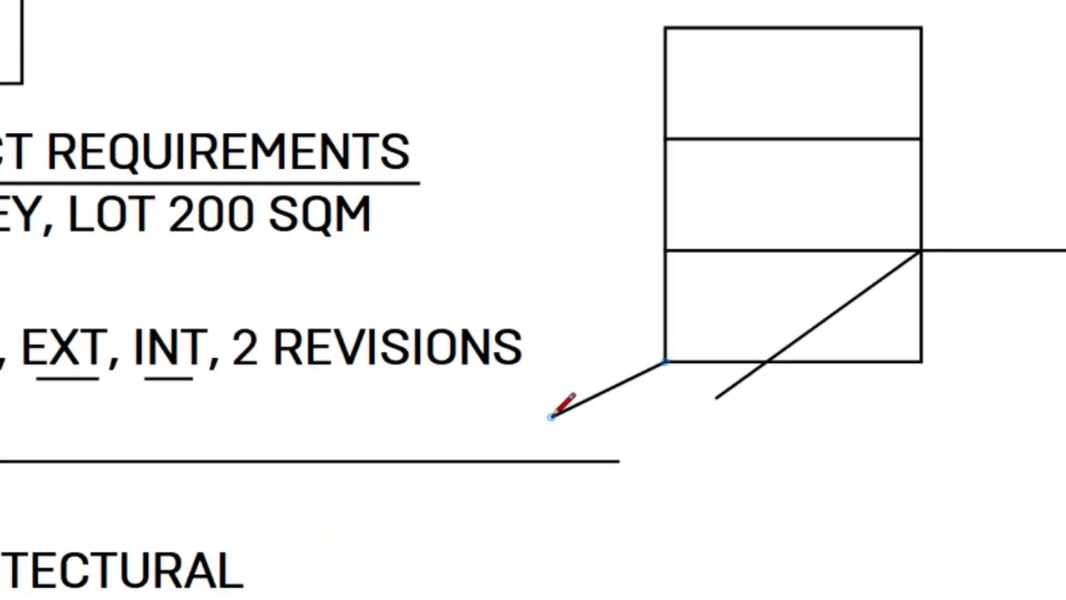
click(553, 416)
key(space)
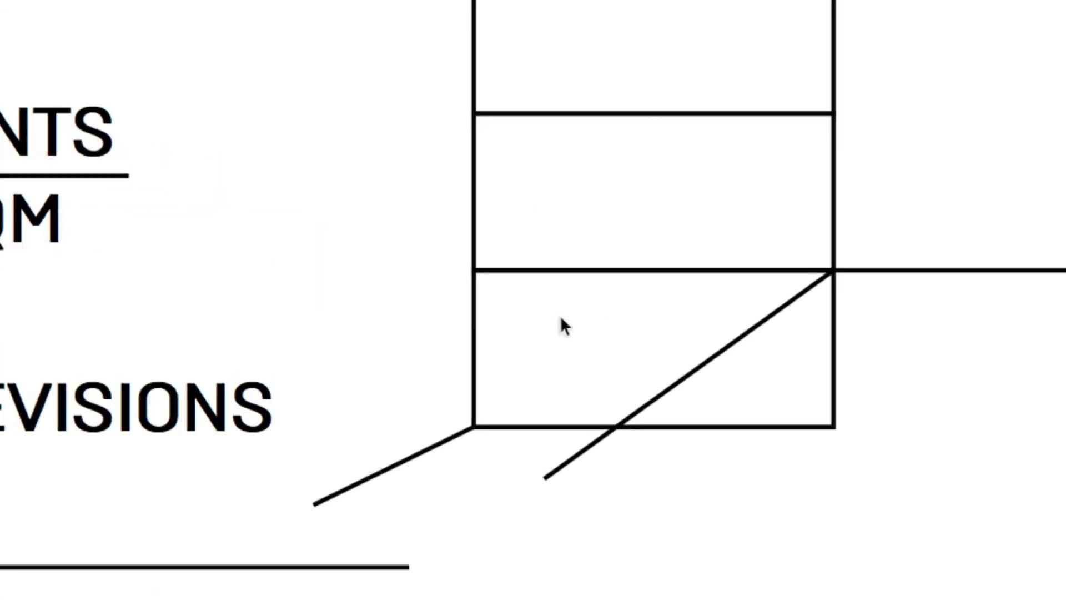
Step: Double the ground line into a thin slab and add two narrow columns beneath it in the lowest level
click(496, 257)
click(491, 269)
key(space)
key(r)
click(447, 269)
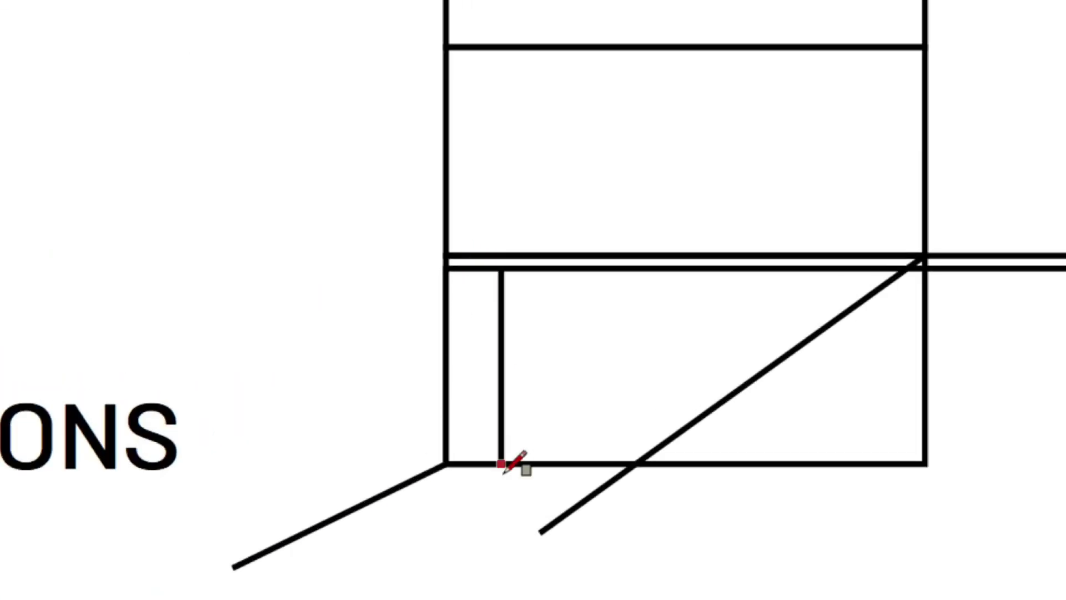
click(473, 463)
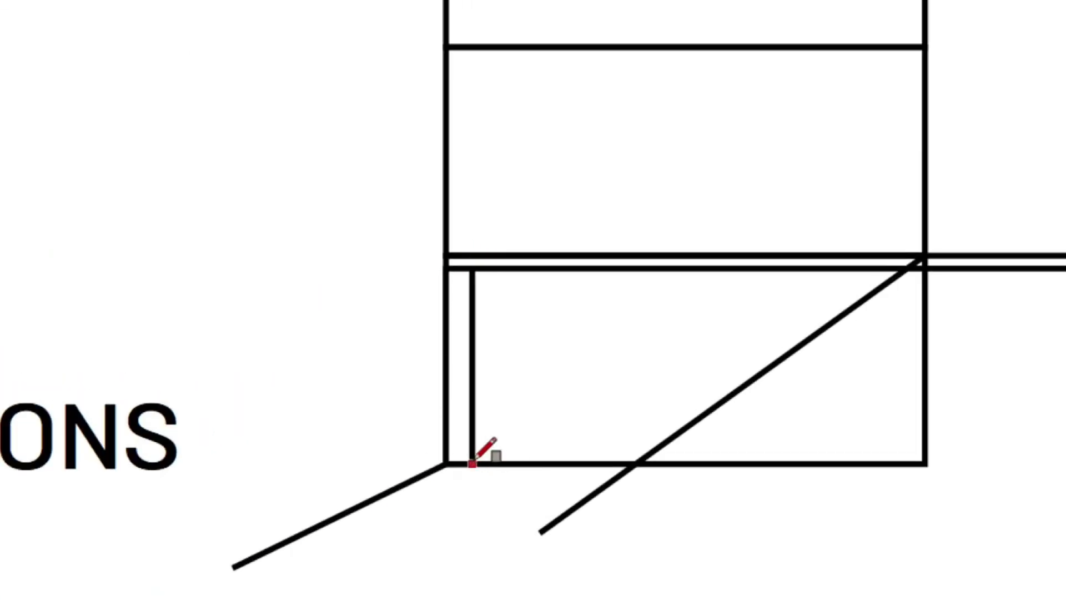
click(660, 463)
click(682, 269)
key(space)
scroll(680, 272, down, 1)
middle_drag(843, 360, 905, 395)
scroll(714, 347, down, 3)
scroll(225, 211, up, 1)
middle_drag(236, 225, 550, 244)
scroll(278, 227, down, 2)
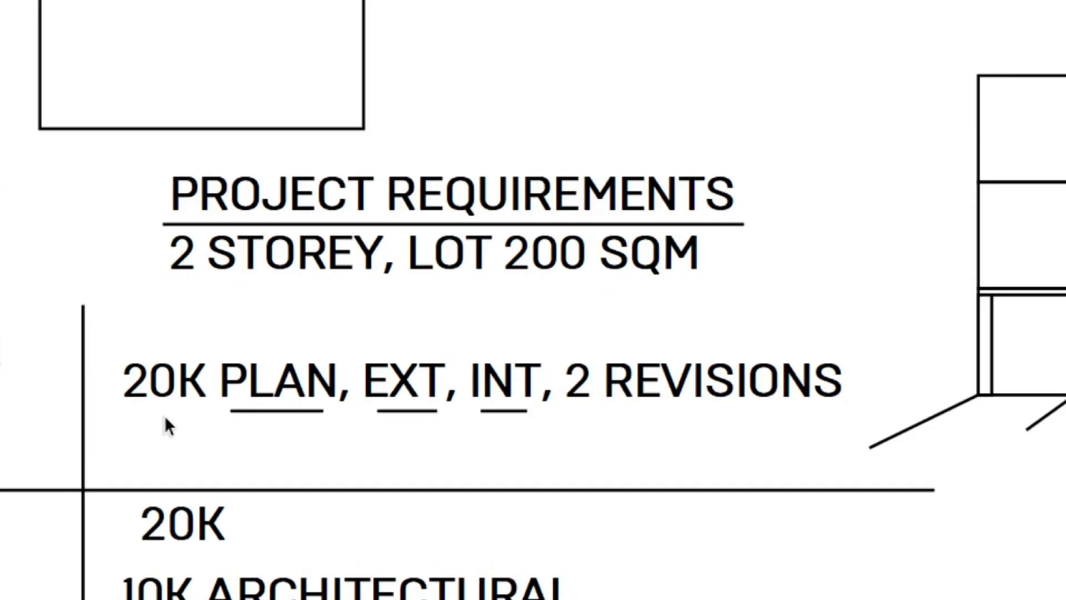
drag(525, 250, 800, 489)
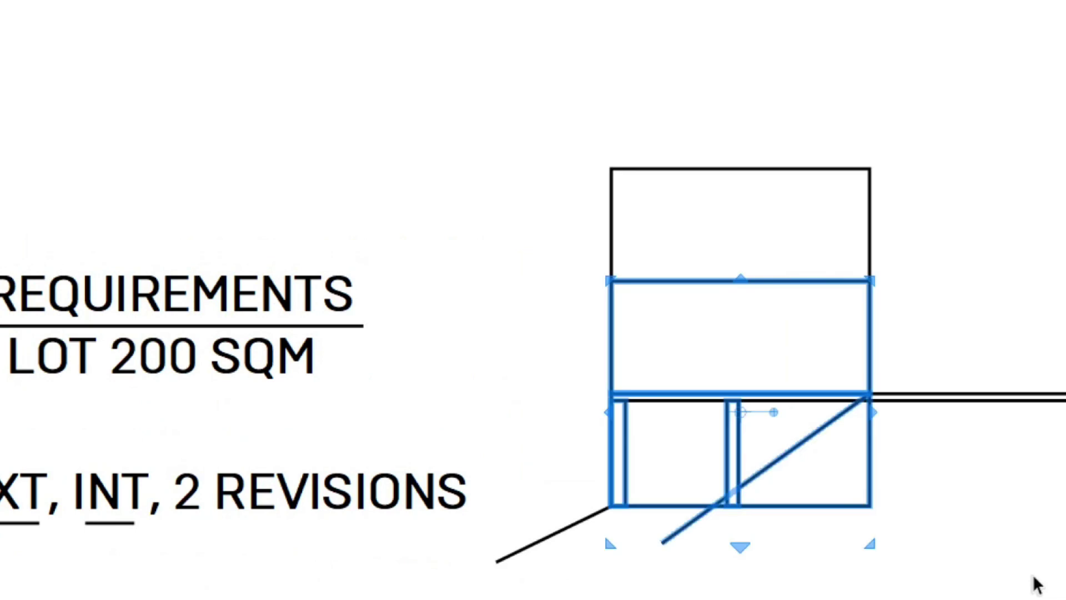
key(Escape)
click(754, 447)
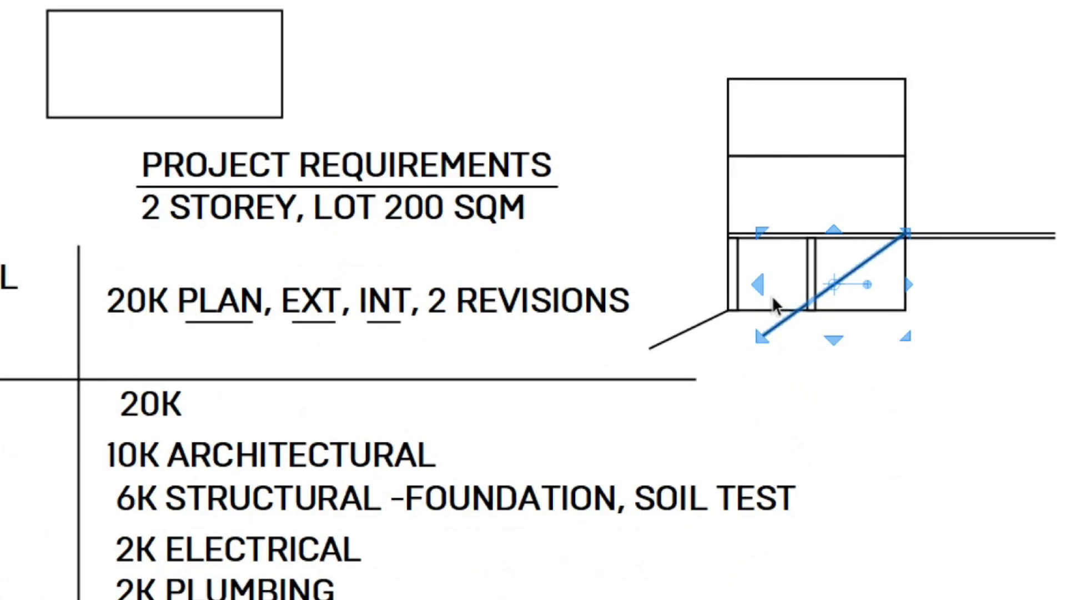
key(Escape)
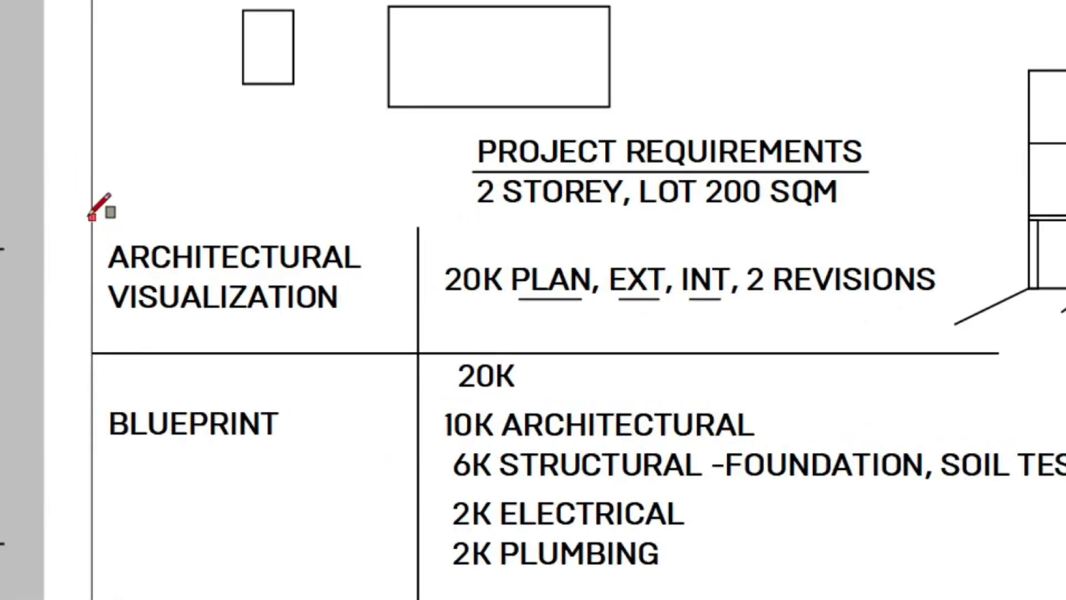
Step: Draw small checkboxes to the left of the ARCHITECTURAL VISUALIZATION and BLUEPRINT labels
drag(92, 247, 53, 296)
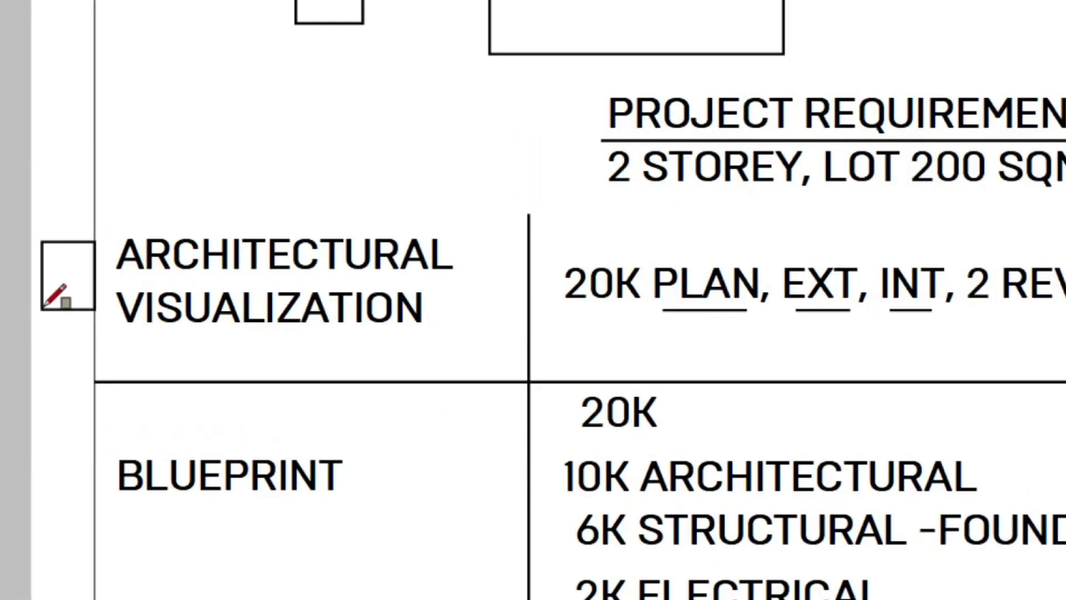
drag(94, 447, 48, 505)
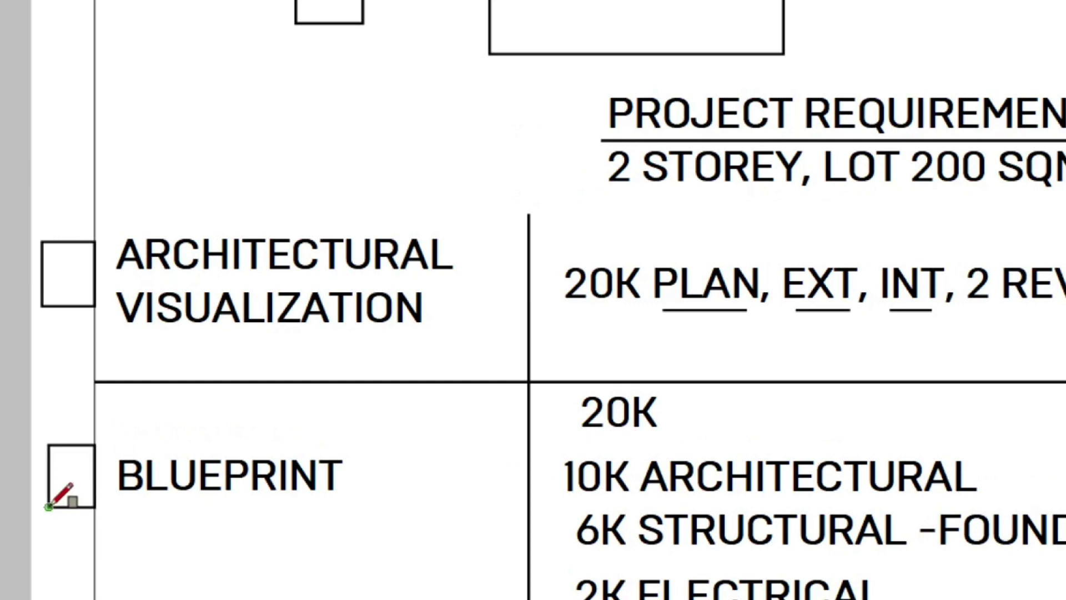
scroll(110, 328, down, 2)
key(r)
click(83, 259)
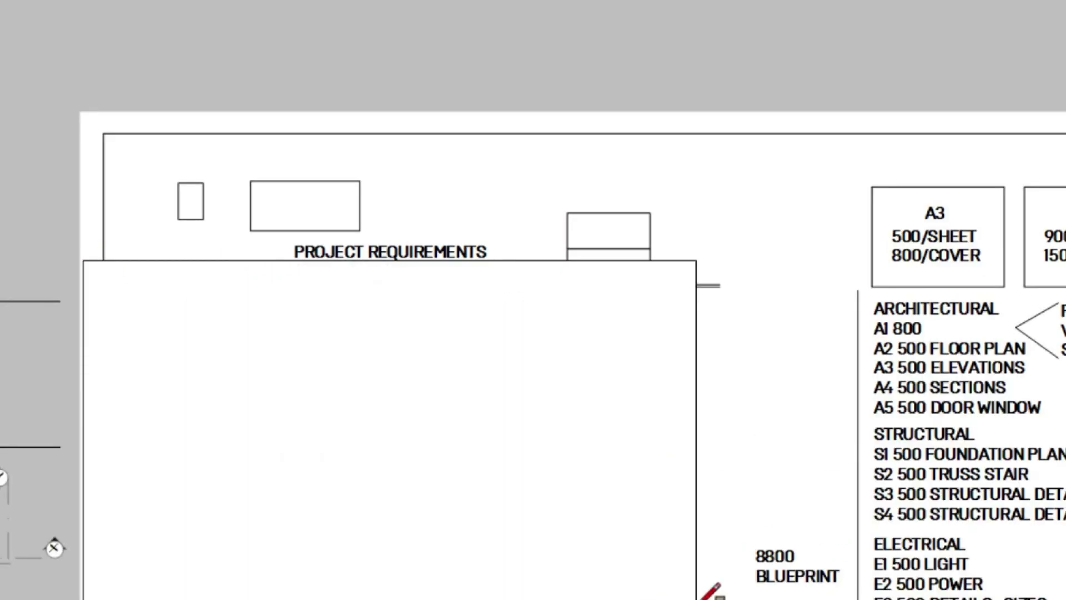
key(space)
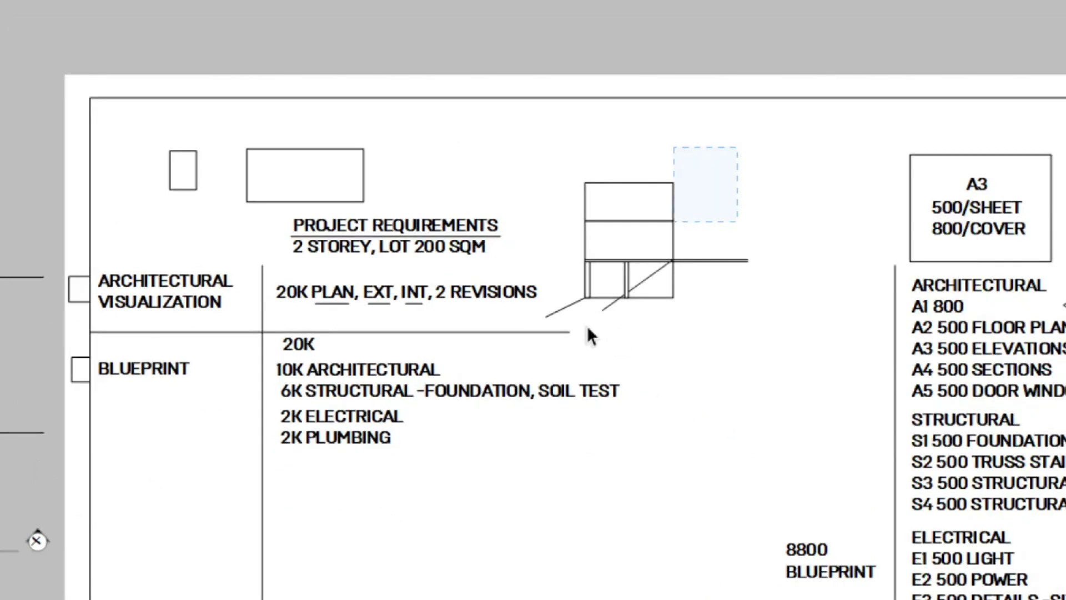
Step: Delete the building sketch together with its ground and terrain lines
drag(588, 334, 527, 318)
key(Delete)
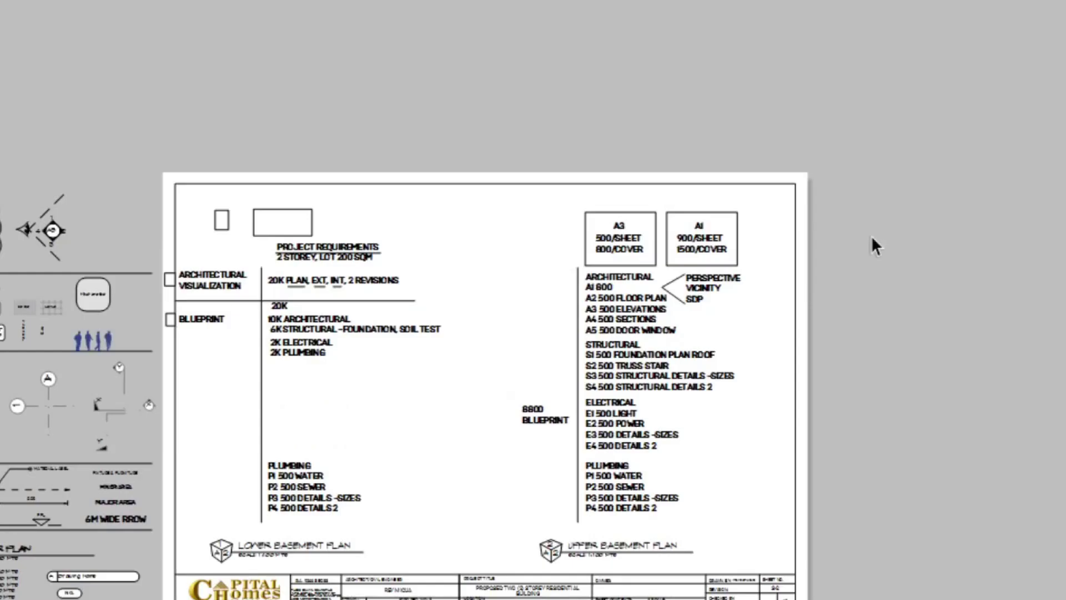
Step: Delete the A3/A1 price list with its UPPER BASEMENT PLAN title, and the two empty boxes above the heading
click(560, 544)
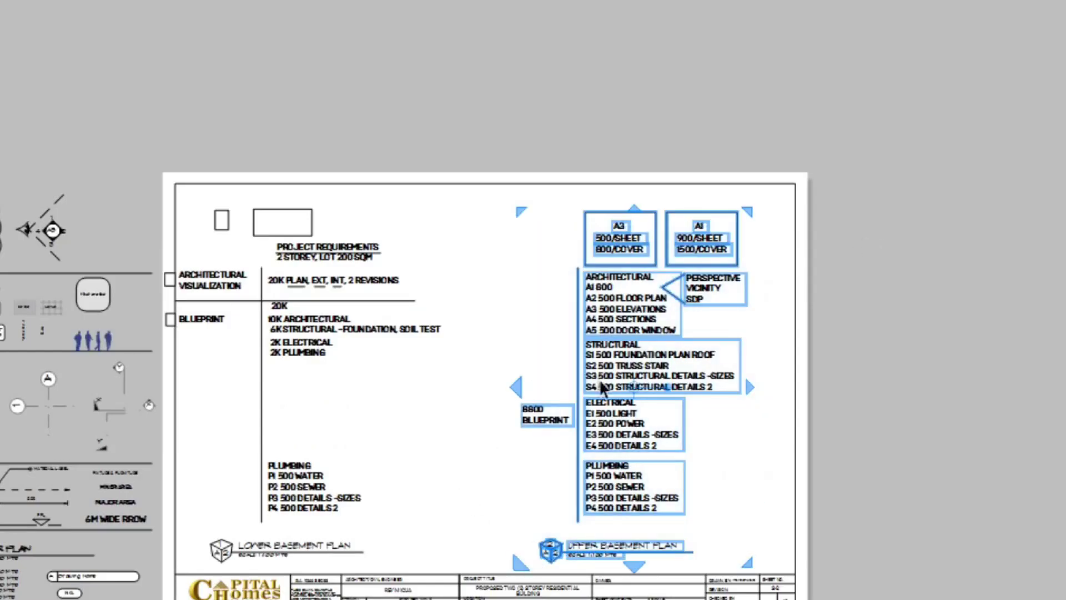
key(Delete)
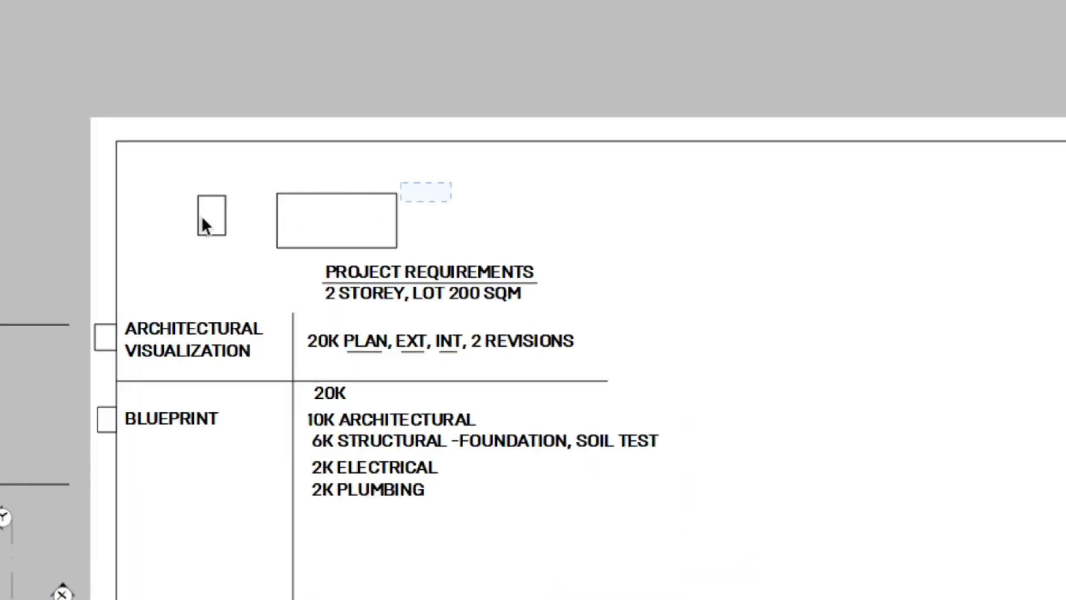
key(Delete)
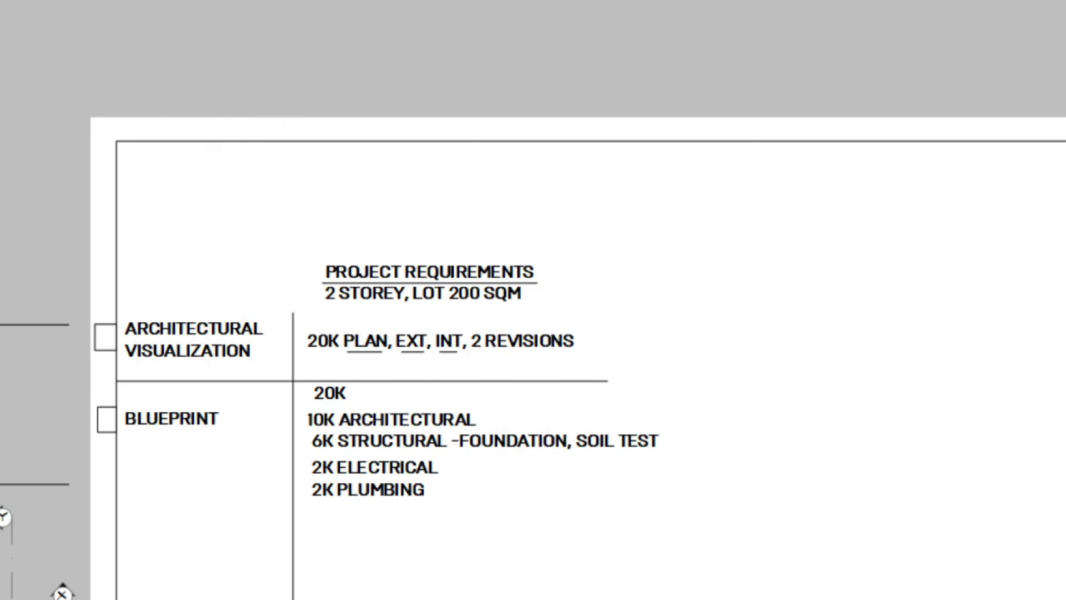
mouse_move(825, 598)
click(944, 558)
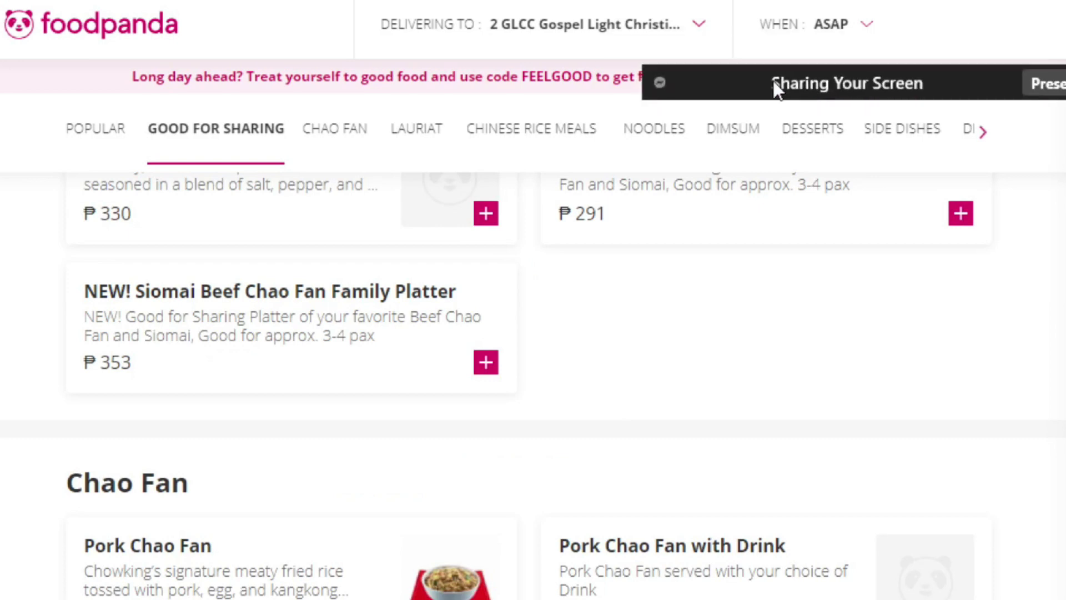
drag(774, 88, 808, 40)
key(ctrl+Tab)
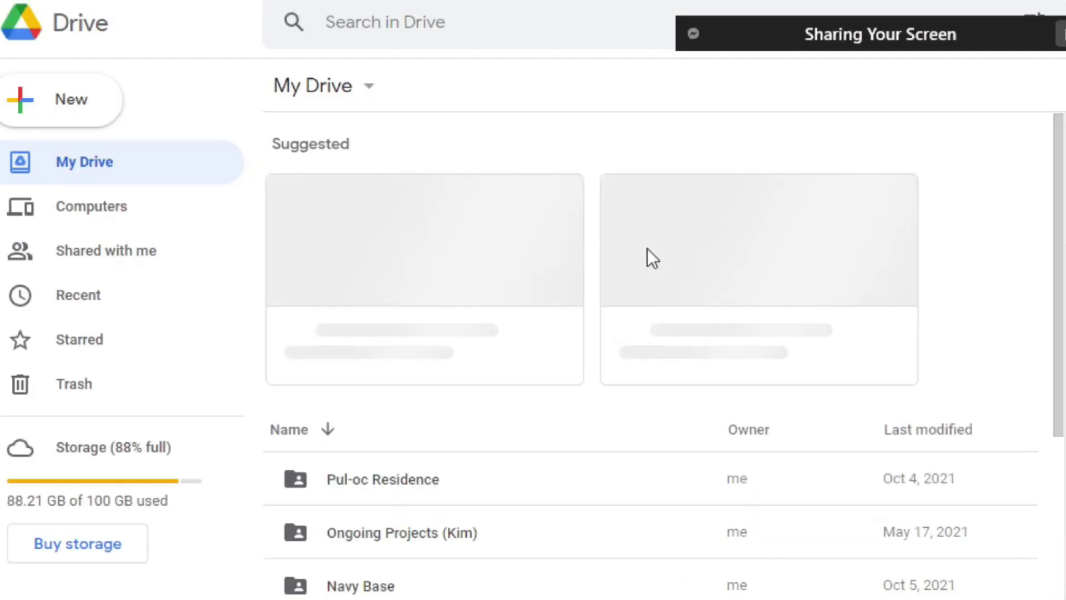
key(alt+Tab)
key(alt+Tab)
scroll(496, 225, down, 3)
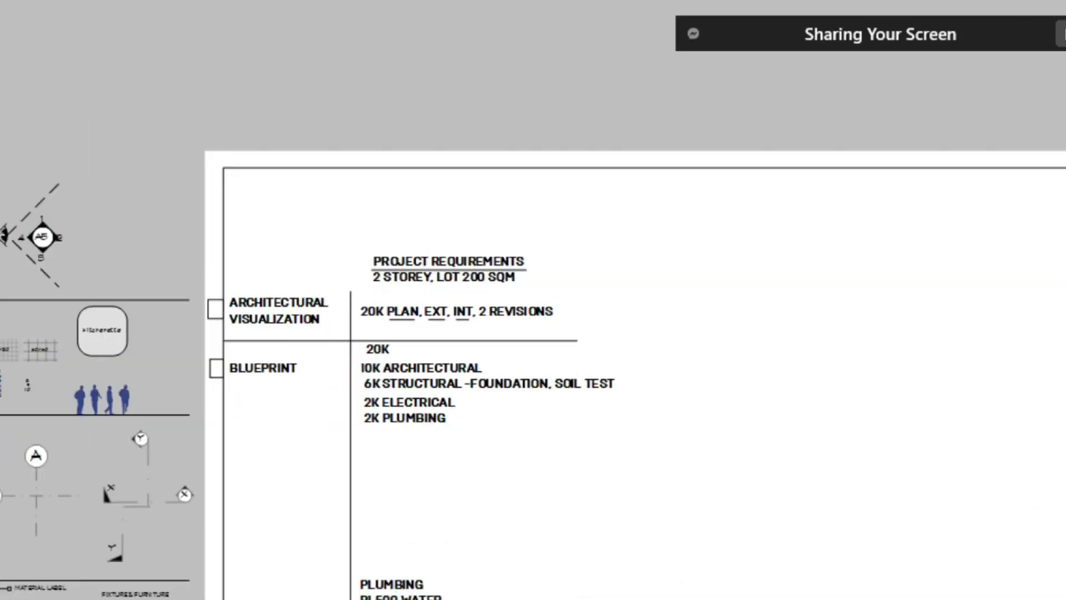
Step: Delete the leftover PLUMBING text block listing P1 to P4 at the lower end of the requirements table
middle_drag(497, 225, 477, 149)
middle_drag(492, 492, 508, 431)
scroll(438, 492, up, 1)
click(438, 494)
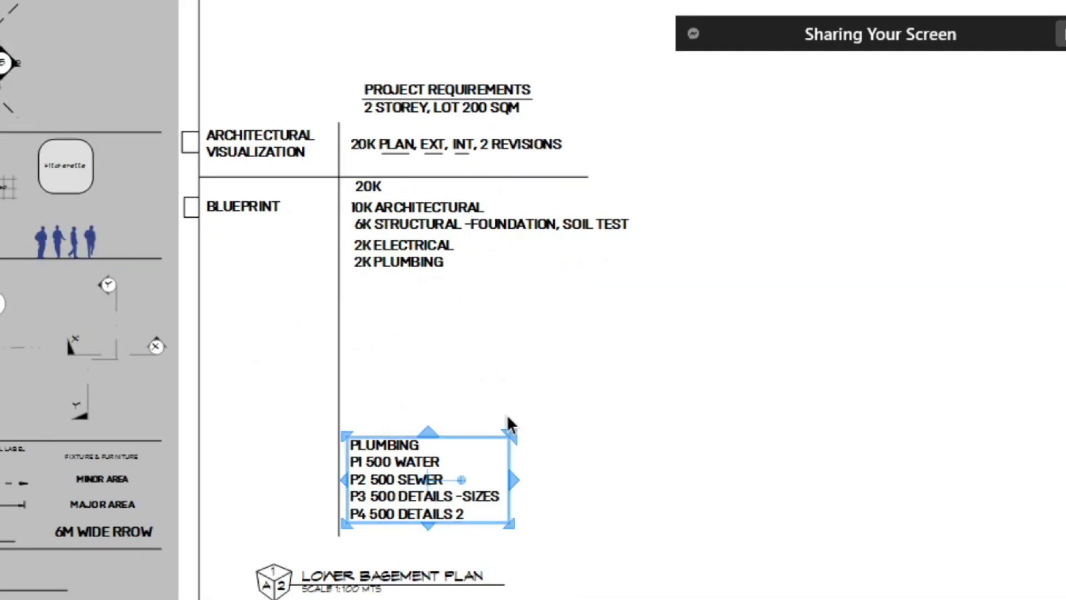
key(Delete)
scroll(316, 207, up, 1)
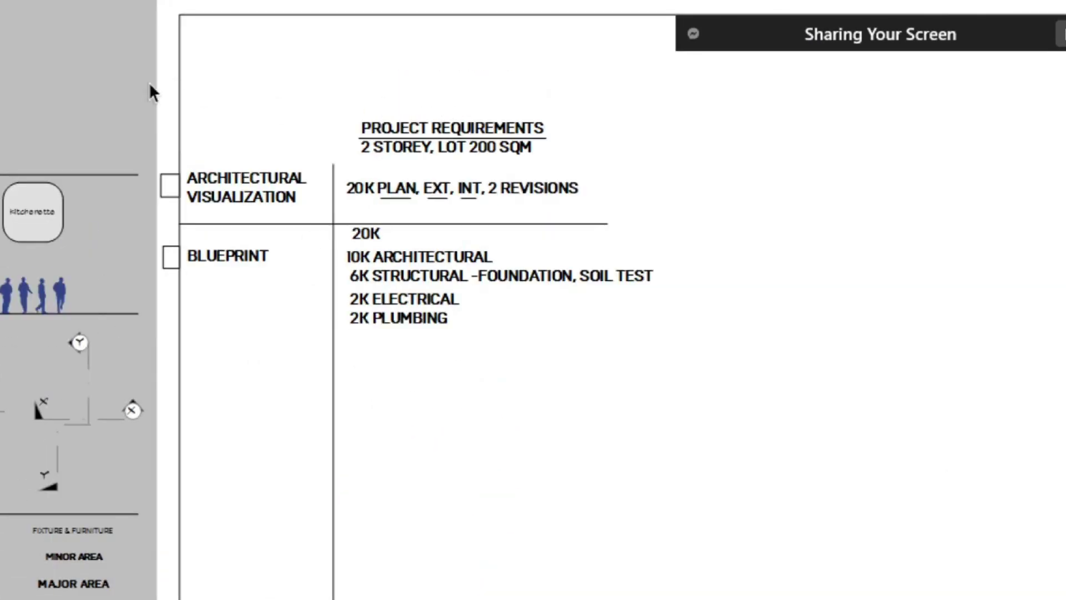
Step: Move the requirements content rightward, clear of the page border, and erase the vertical divider line
drag(148, 84, 719, 488)
drag(428, 186, 522, 188)
key(e)
drag(325, 405, 341, 396)
key(space)
scroll(341, 289, up, 1)
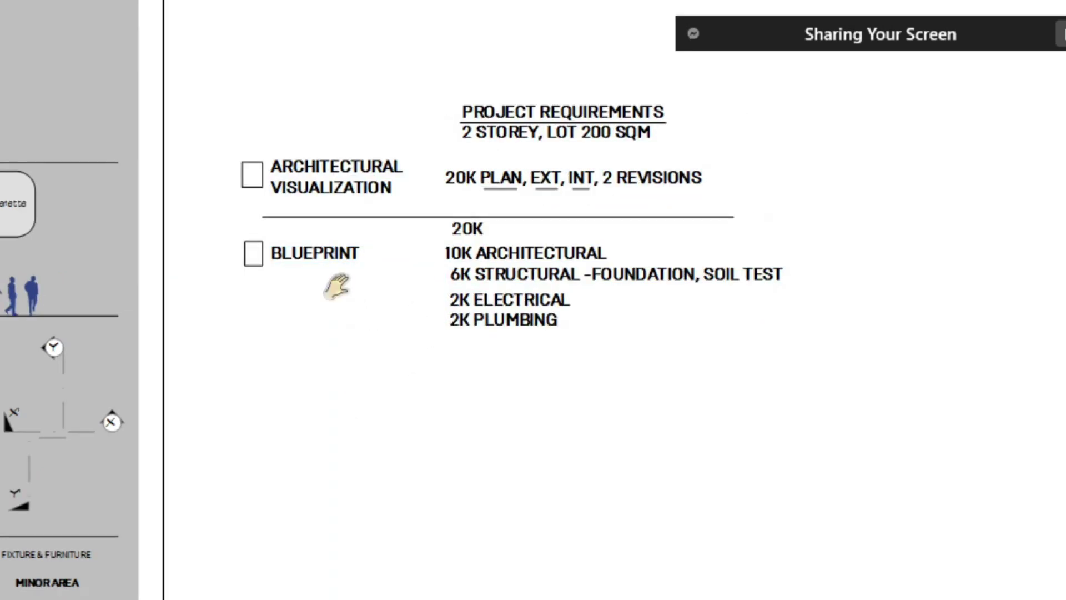
Step: Copy the BLUEPRINT label and its checkbox to a new row below the plumbing line and rename the copy "SIGNATORIES"
scroll(245, 356, up, 3)
click(161, 298)
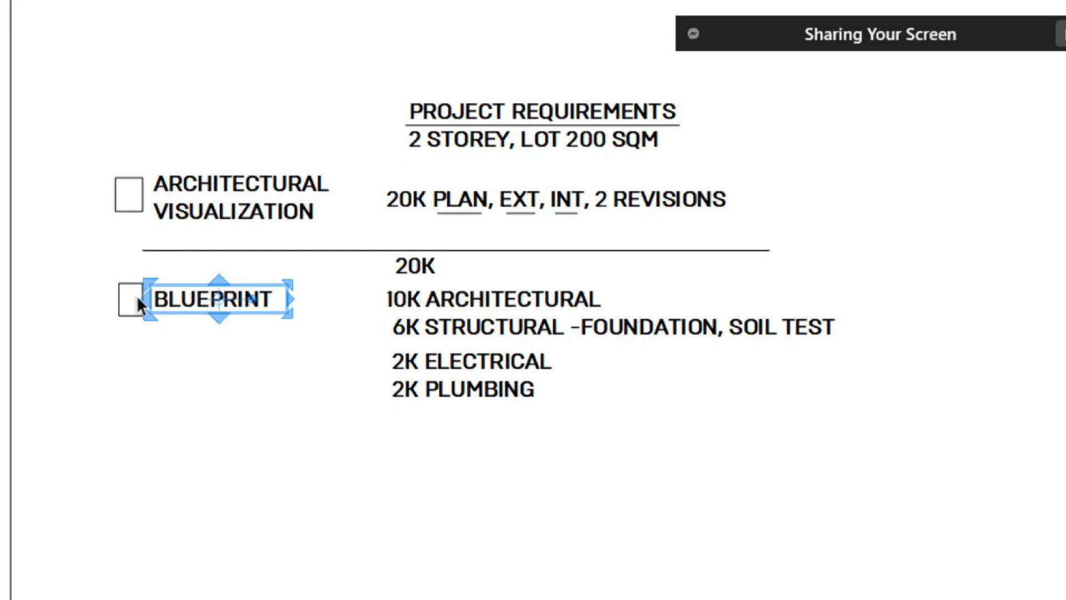
shift+click(119, 299)
drag(201, 288, 214, 438)
double_click(214, 439)
key(ctrl+a)
text(SIGNATORIE)
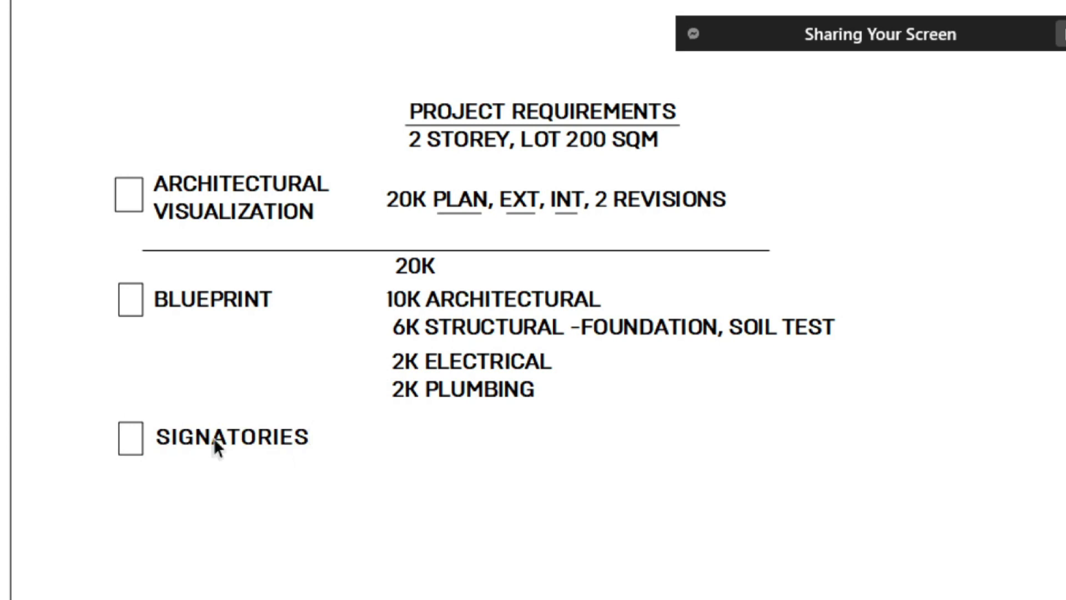
ctrl+scroll(261, 447, up, 1)
click(275, 447)
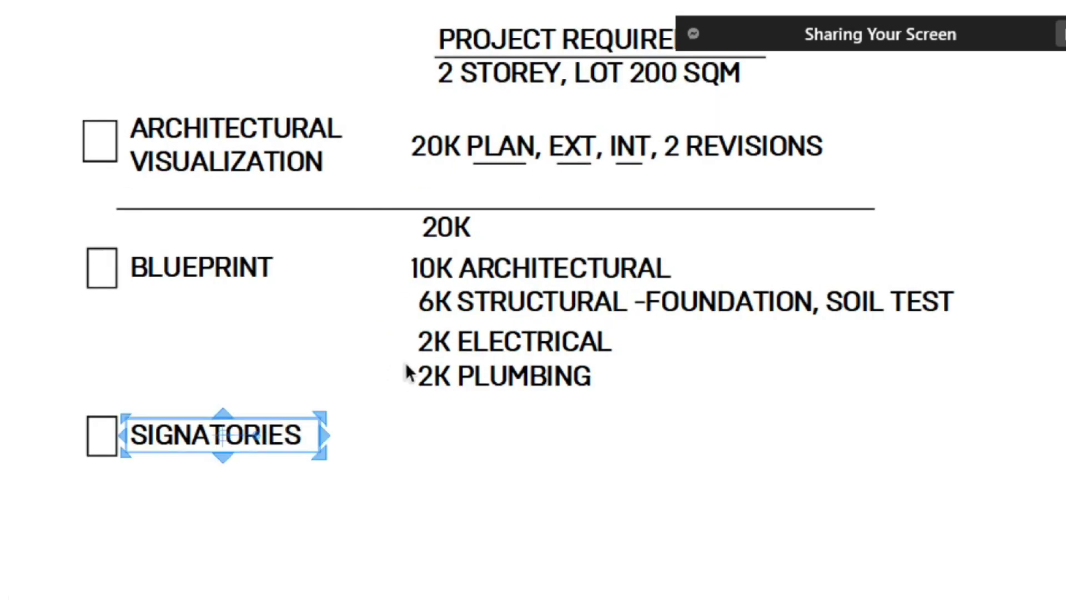
Step: Copy the 20K label from the BLUEPRINT row down to the SIGNATORIES row
click(463, 228)
ctrl+drag(463, 228, 401, 461)
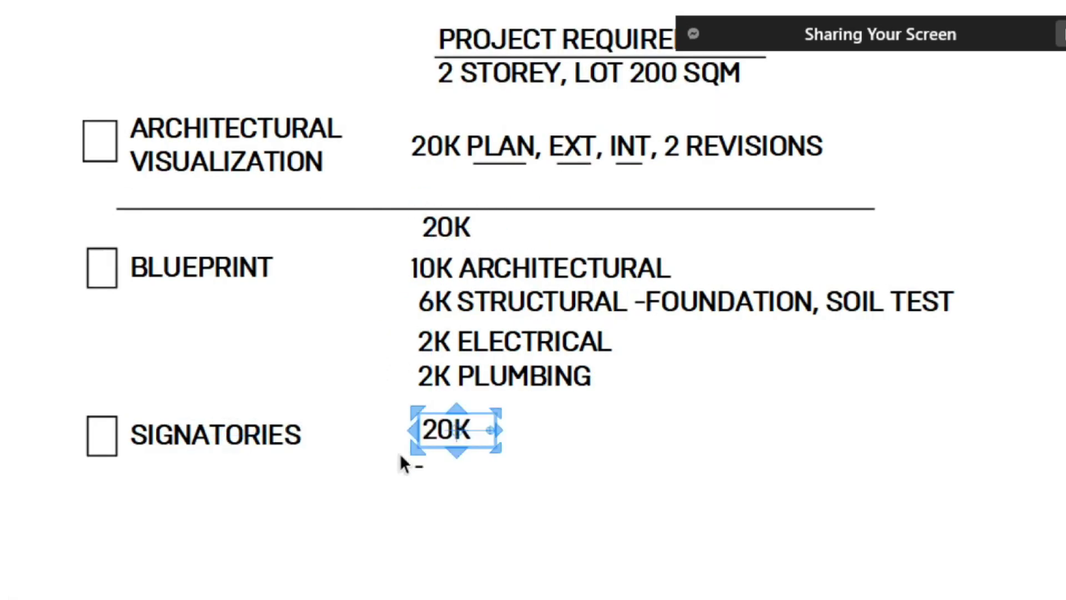
ctrl+scroll(400, 464, down, 1)
click(381, 435)
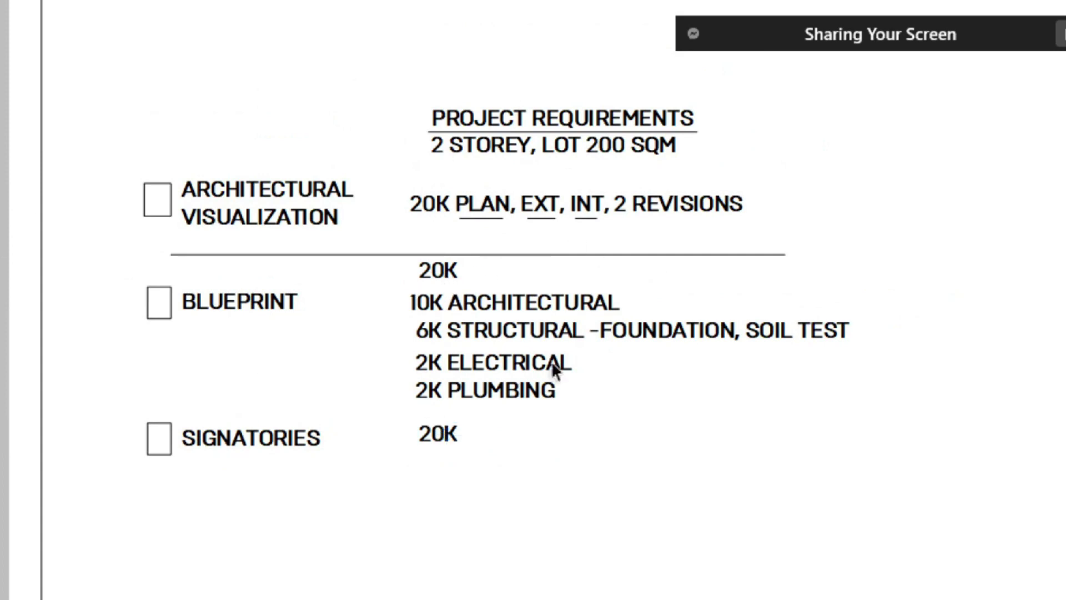
scroll(240, 224, down, 2)
middle_drag(335, 280, 356, 197)
scroll(315, 256, up, 1)
middle_drag(313, 258, 303, 295)
scroll(181, 389, up, 1)
key(l)
click(64, 295)
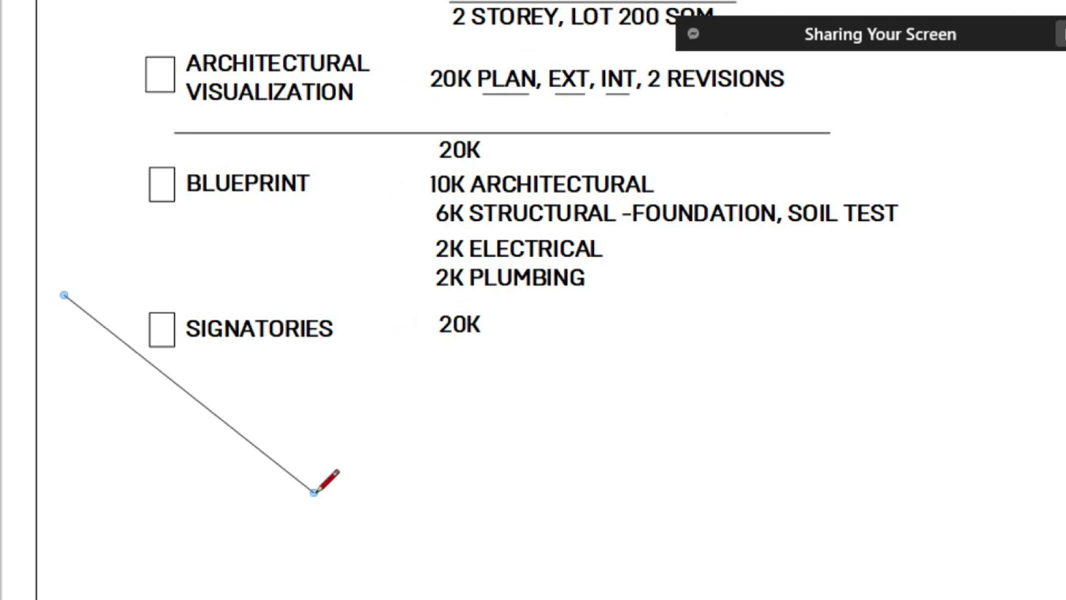
key(space)
ctrl+scroll(250, 444, down, 1)
ctrl+scroll(266, 384, up, 3)
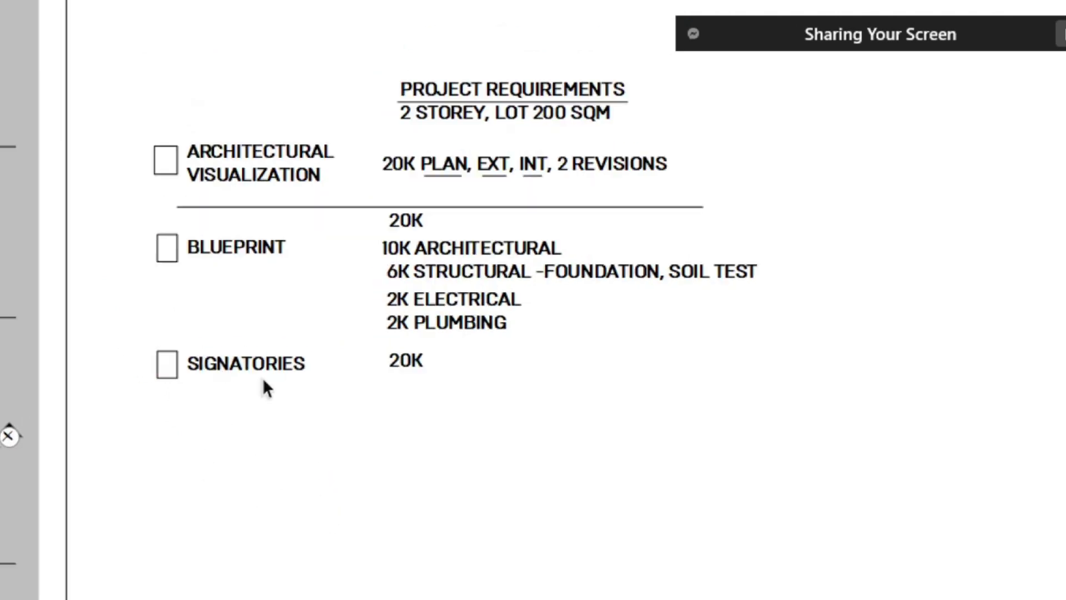
Step: Copy the SIGNATORIES label to a new line directly beneath it and change the copy to "COST, BOQ"
click(269, 358)
ctrl+scroll(269, 358, up, 1)
ctrl+drag(279, 352, 298, 395)
double_click(298, 398)
text(COST, BOQ)
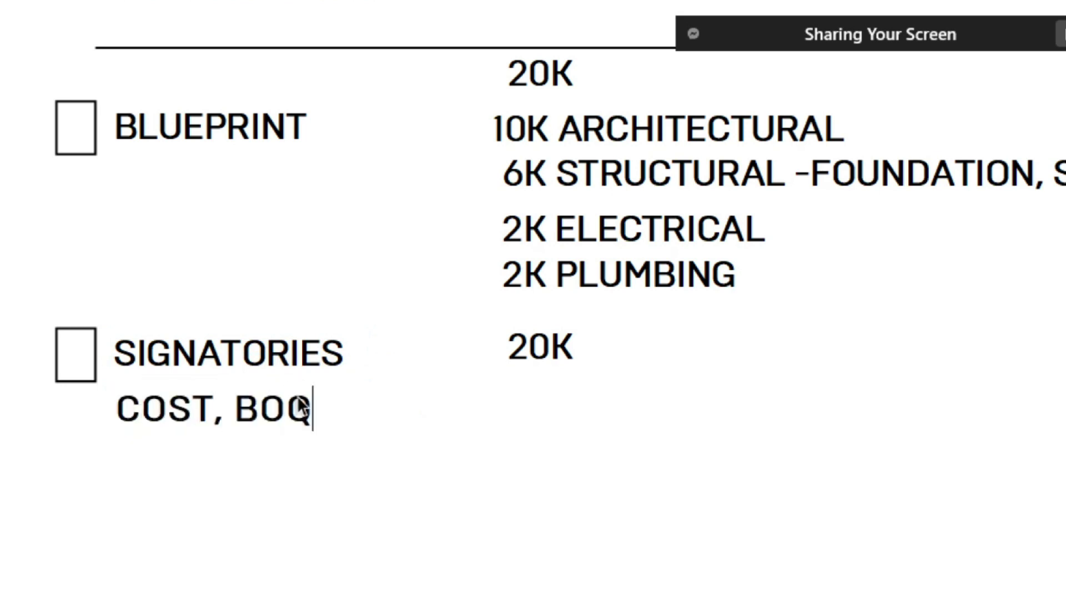
Step: Draw a straight underline beneath the COST, BOQ text
ctrl+scroll(609, 290, down, 2)
middle_drag(530, 348, 417, 386)
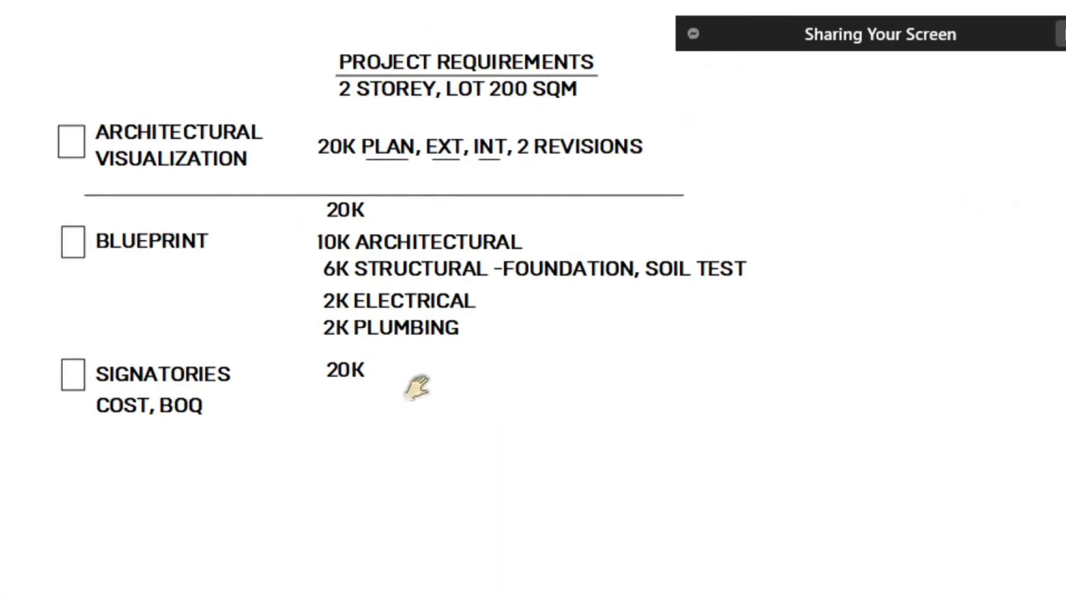
scroll(423, 385, down, 1)
ctrl+scroll(463, 418, up, 2)
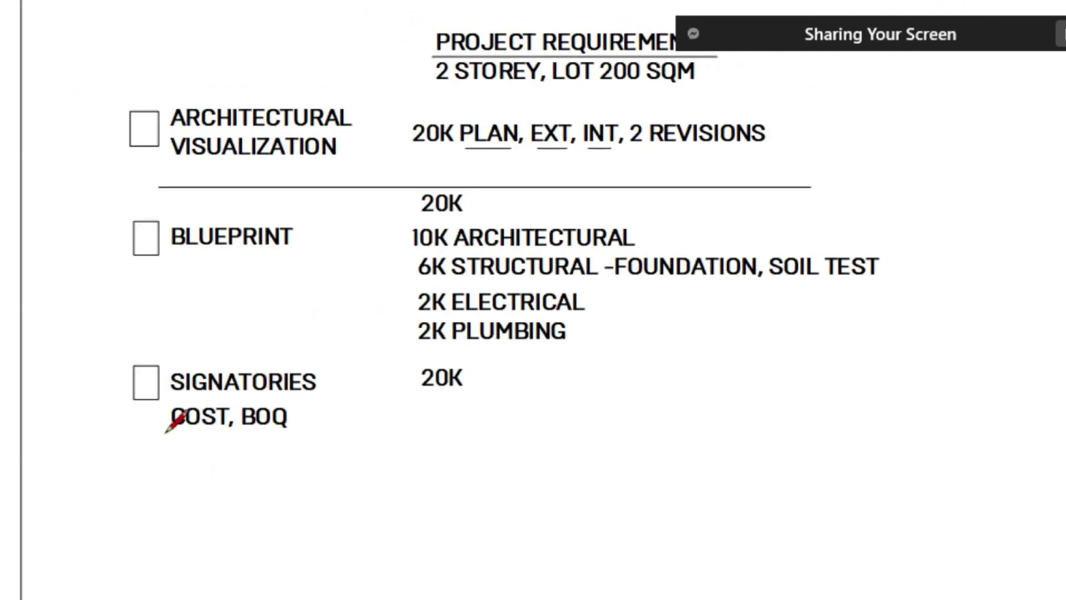
drag(167, 431, 292, 431)
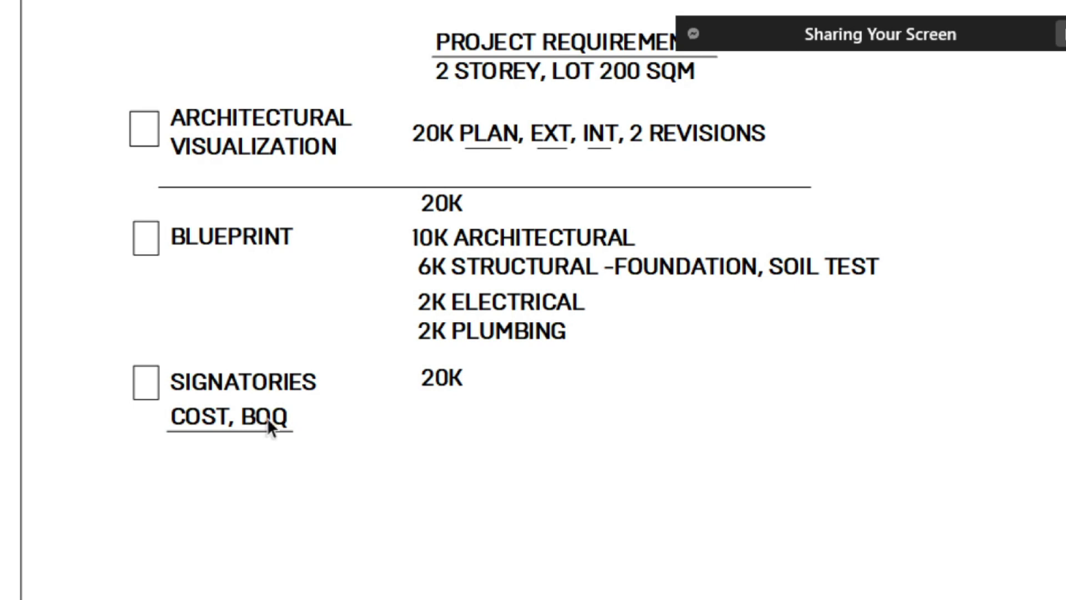
Step: Move the COST, BOQ text and its underline down to the open space centred below the requirements list
scroll(269, 424, up, 2)
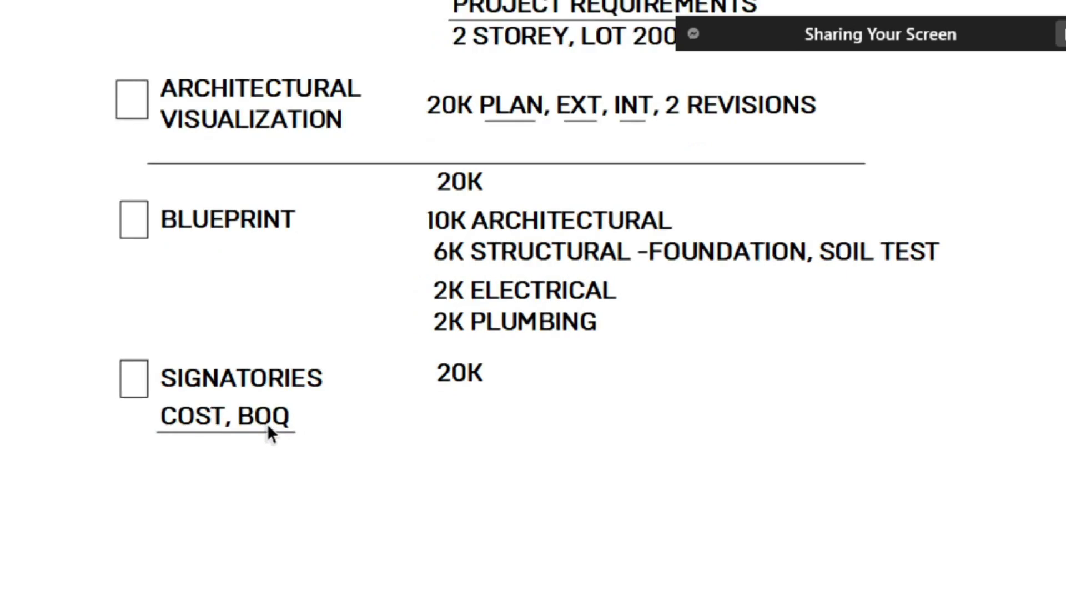
scroll(269, 424, down, 2)
ctrl+scroll(274, 429, down, 3)
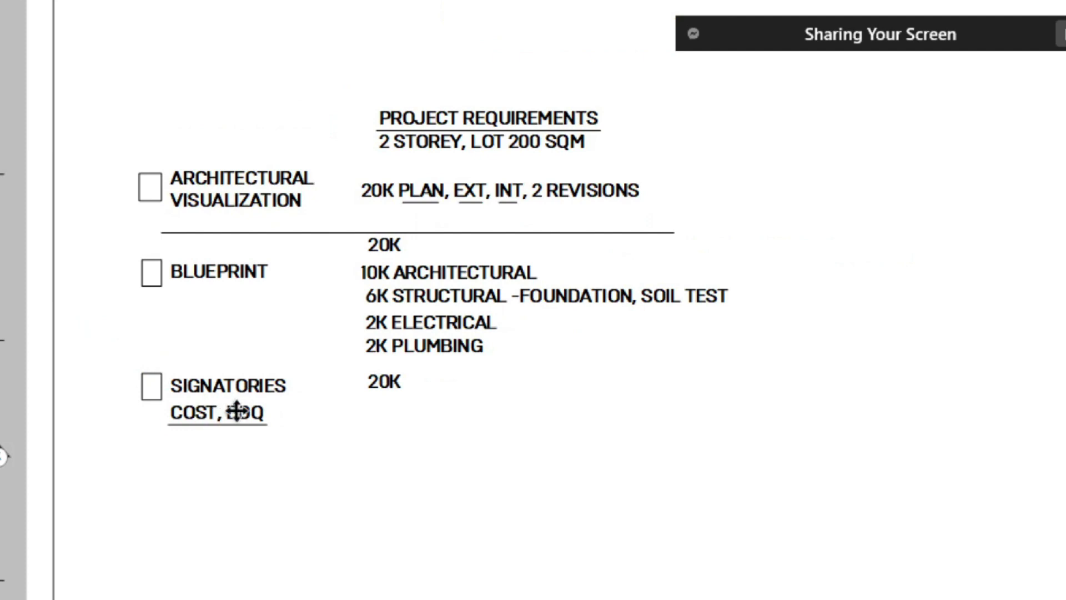
click(239, 411)
drag(239, 417, 427, 553)
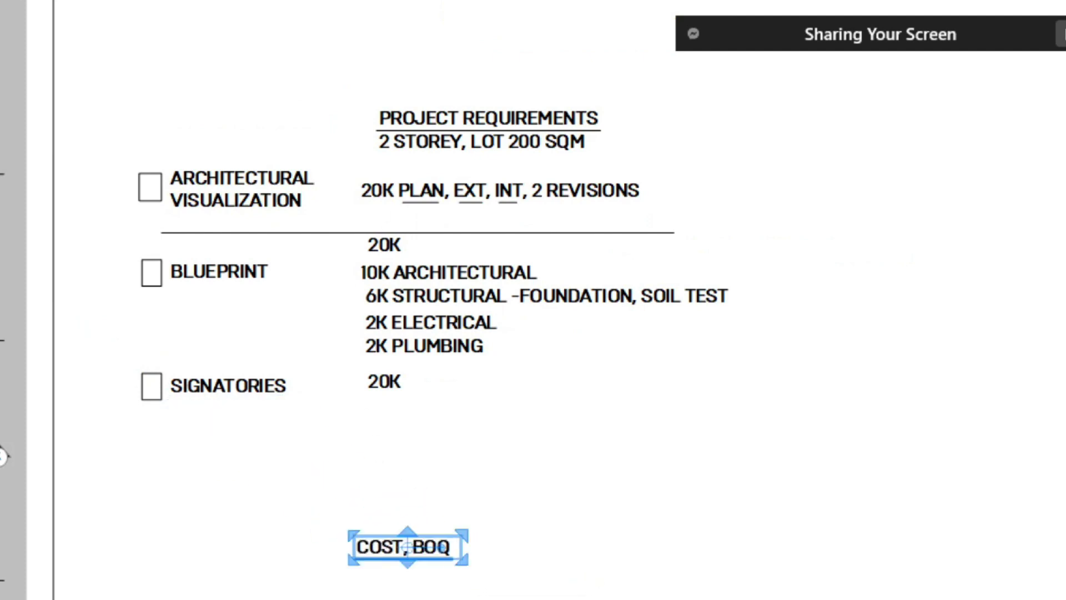
Step: Draw a wide V-shaped line below the SIGNATORIES row with its tip pointing down at COST, BOQ
click(86, 410)
click(400, 535)
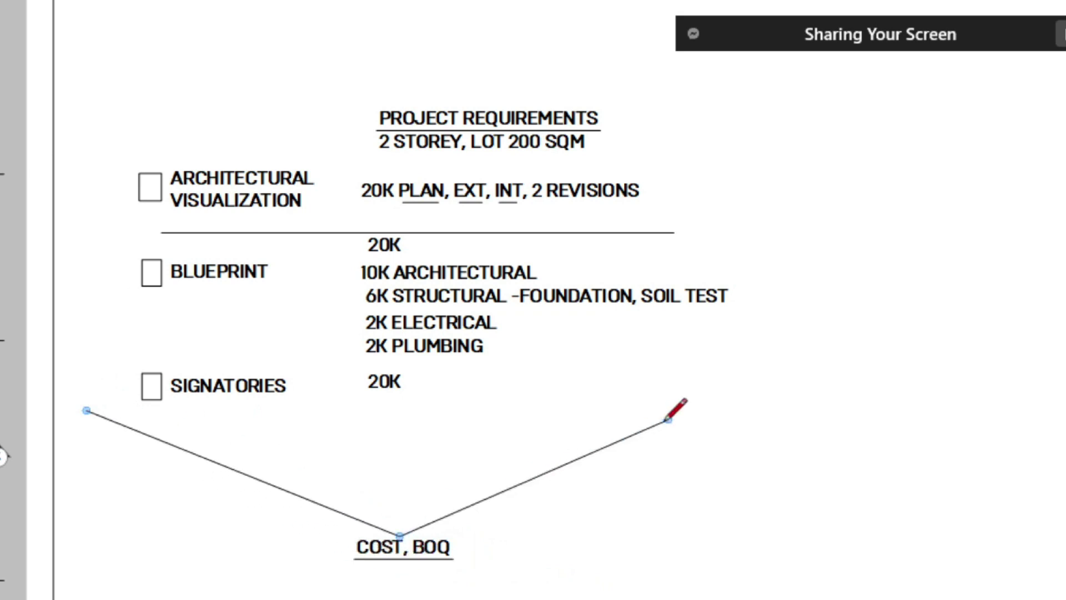
double_click(751, 410)
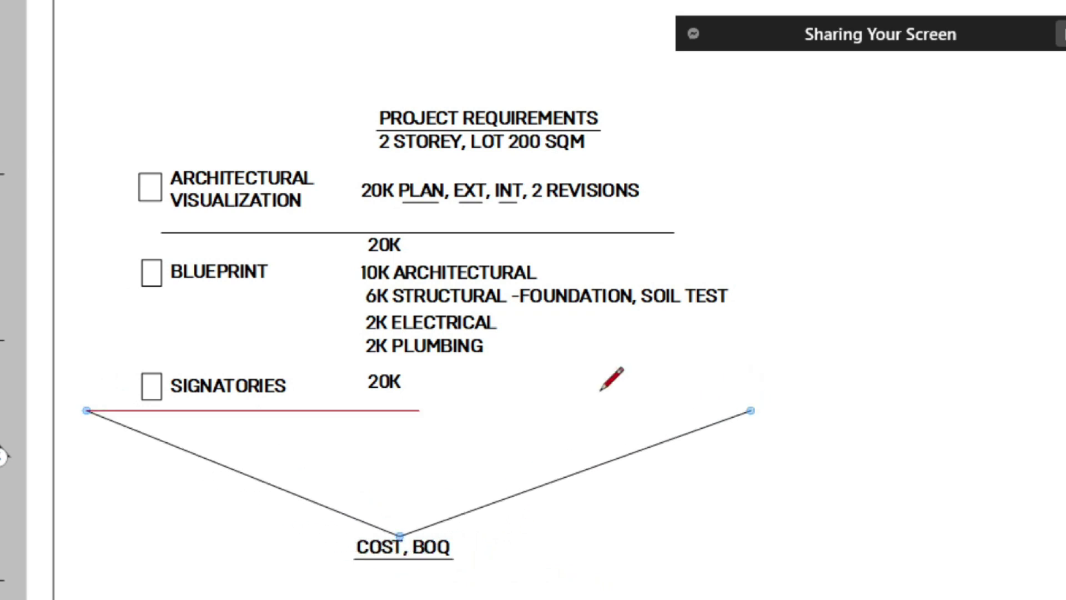
key(space)
Step: Shift the underlined COST, BOQ text slightly lower, clear of the V's tip
scroll(516, 355, down, 2)
ctrl+scroll(405, 454, up, 1)
drag(486, 516, 451, 544)
click(575, 490)
scroll(575, 490, down, 1)
scroll(633, 452, up, 1)
mouse_move(633, 453)
middle_down()
mouse_move(472, 429)
mouse_move(461, 400)
mouse_move(499, 355)
middle_up()
scroll(441, 430, down, 1)
Step: Erase the leftover LOWER BASEMENT PLAN title and its drawing marker below the requirements layout
key(e)
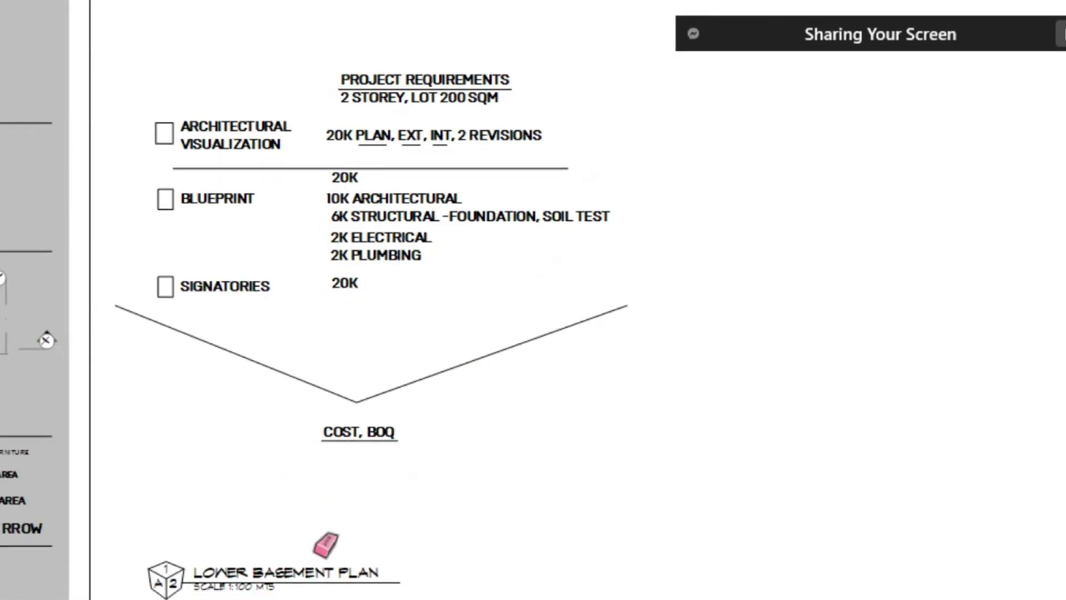
click(204, 592)
key(Delete)
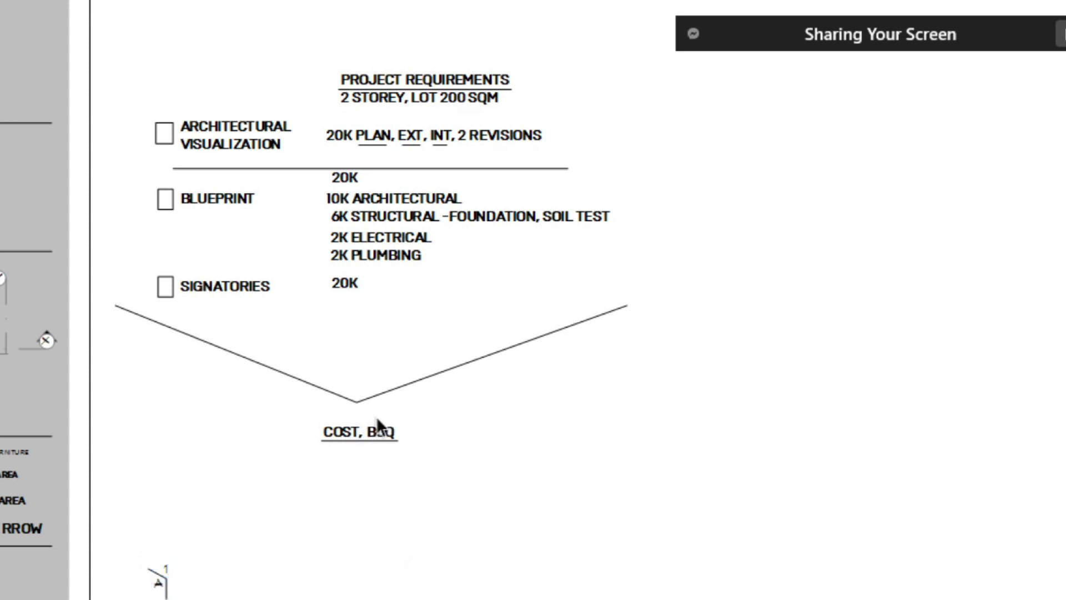
drag(140, 596, 139, 598)
Step: Duplicate the V-shaped line below the original, with the underlined COST, BOQ text beneath the lower V
drag(508, 351, 312, 473)
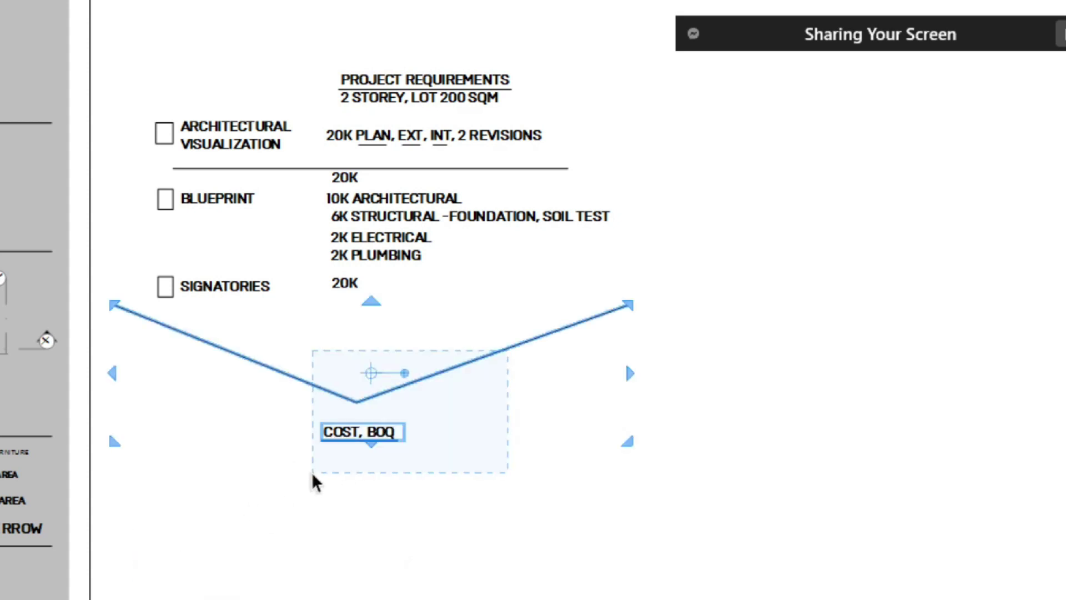
ctrl+drag(491, 360, 490, 442)
click(402, 516)
scroll(352, 511, up, 3)
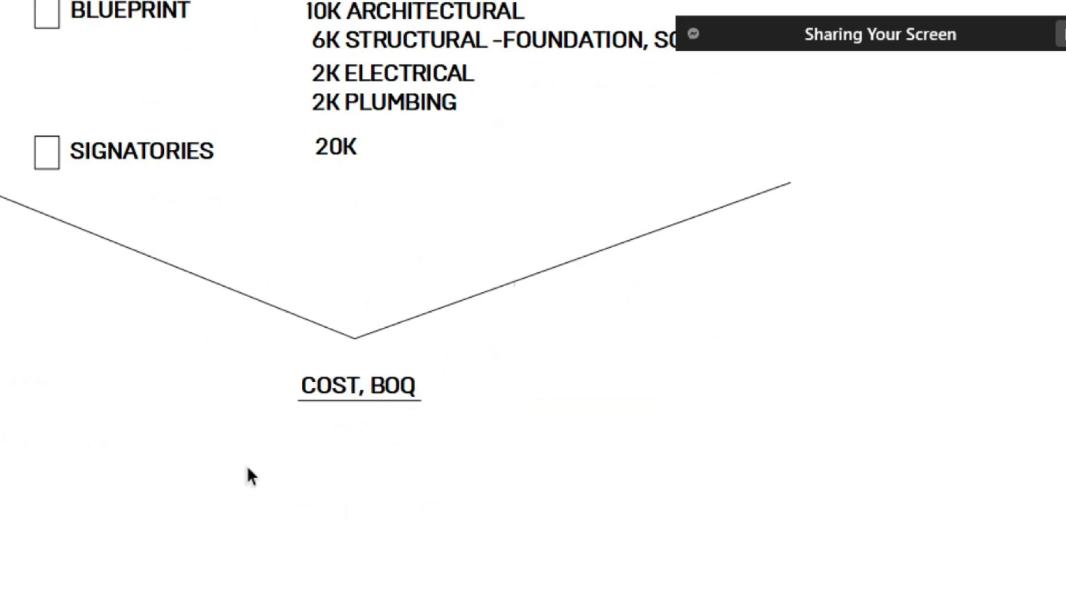
click(438, 309)
drag(419, 314, 419, 480)
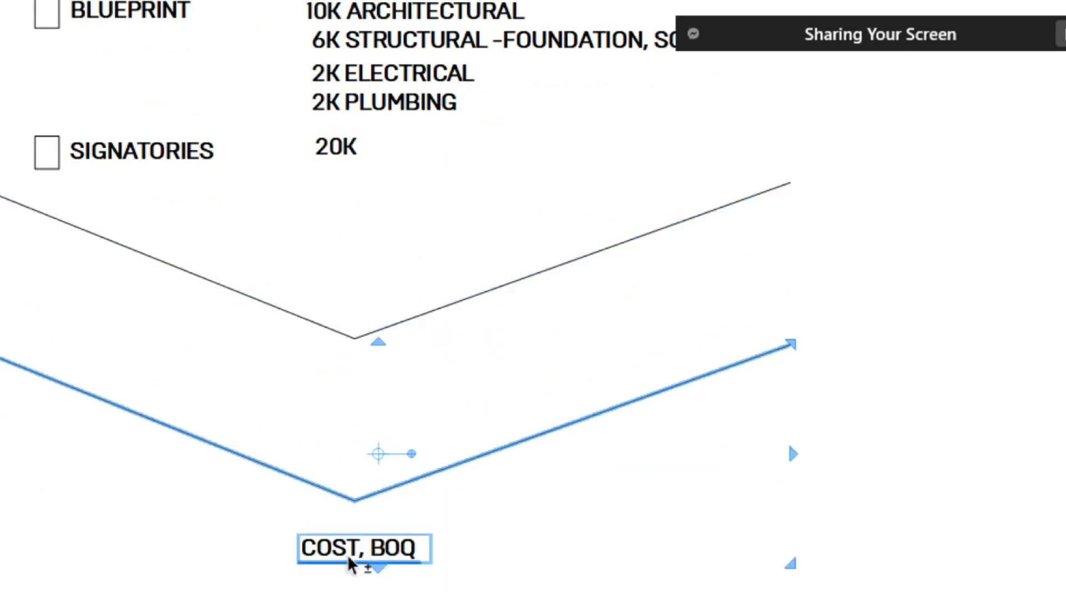
Step: Change the text under the lower V to "CONSTRUCTION"
double_click(357, 556)
text(CONSTRUC)
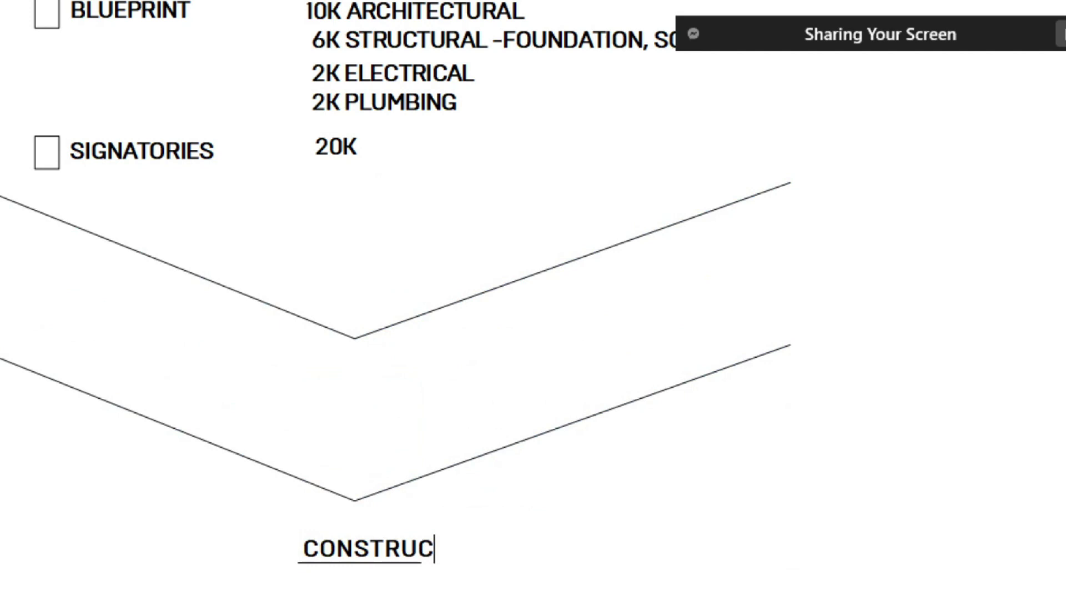
text(TION)
Step: Copy the CONSTRUCTION text up beneath the upper V and change the copy to "COST, BOQ"
click(335, 552)
ctrl+drag(368, 540, 366, 361)
double_click(360, 361)
text(C)
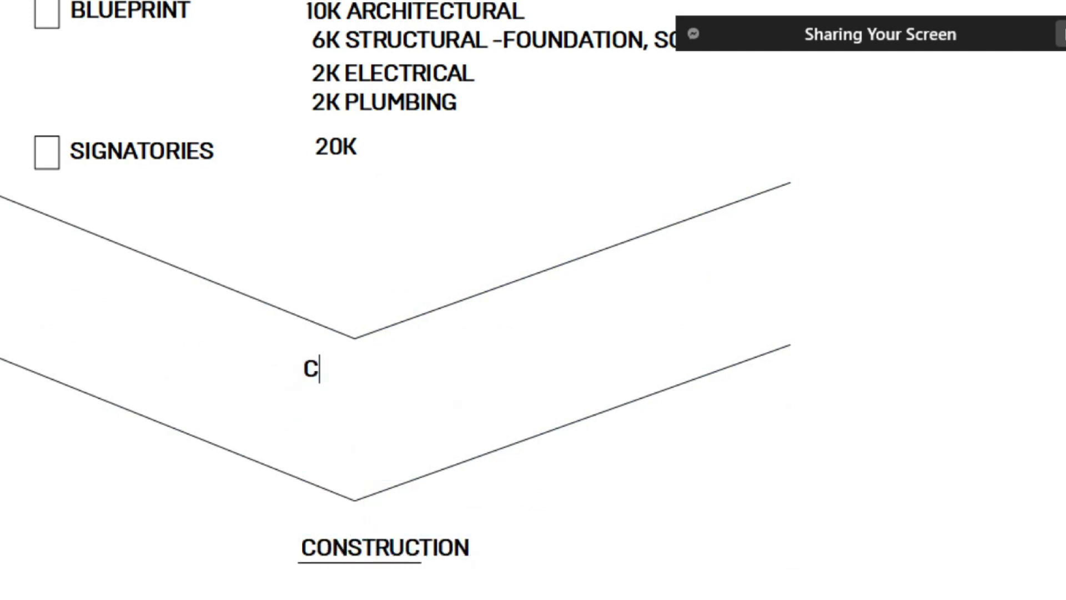
text(OST, BOQ)
Step: Delete the underline beneath CONSTRUCTION and centre the text under the lower V's tip
drag(209, 528, 471, 598)
key(Delete)
scroll(421, 538, up, 2)
click(419, 540)
drag(388, 542, 388, 541)
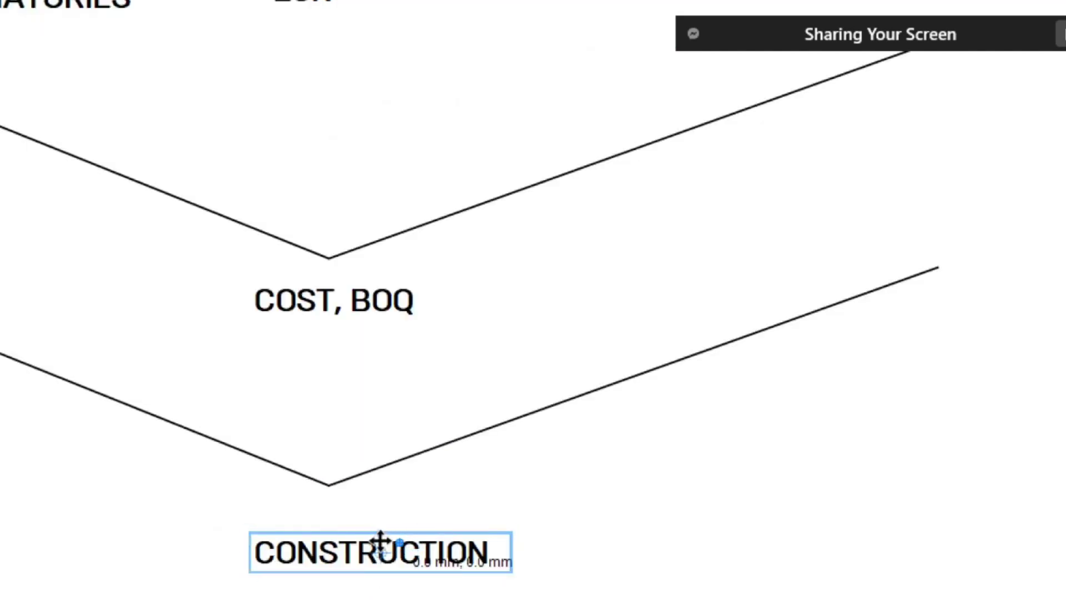
ctrl+scroll(369, 552, down, 5)
scroll(389, 444, up, 3)
scroll(334, 265, up, 2)
middle_drag(447, 419, 441, 379)
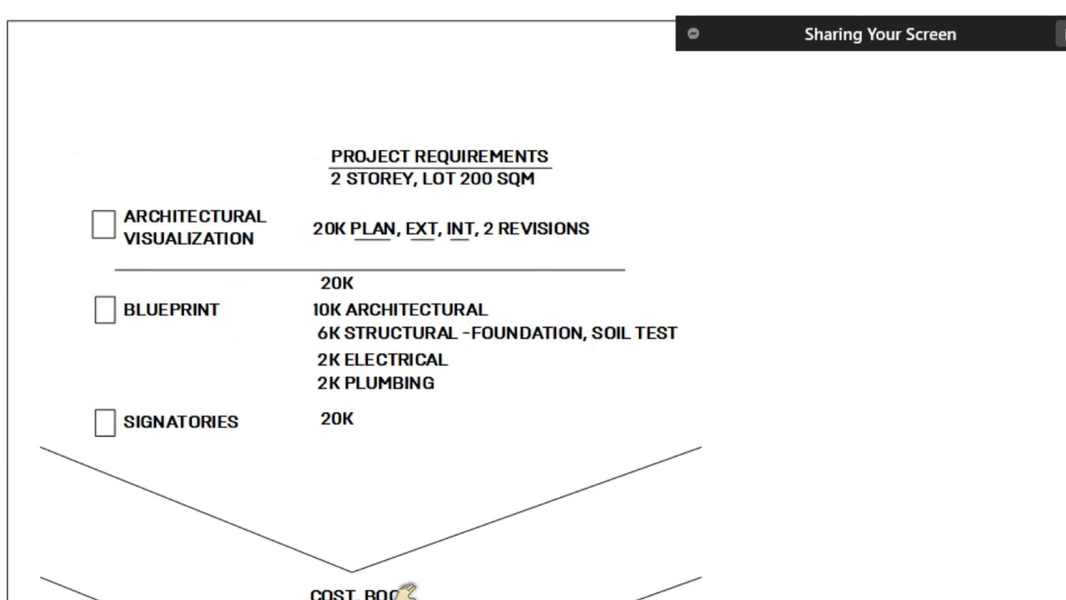
Step: Copy the COST, BOQ text just below itself and change the copy to "PER SQM"
scroll(389, 555, down, 2)
ctrl+scroll(374, 528, up, 3)
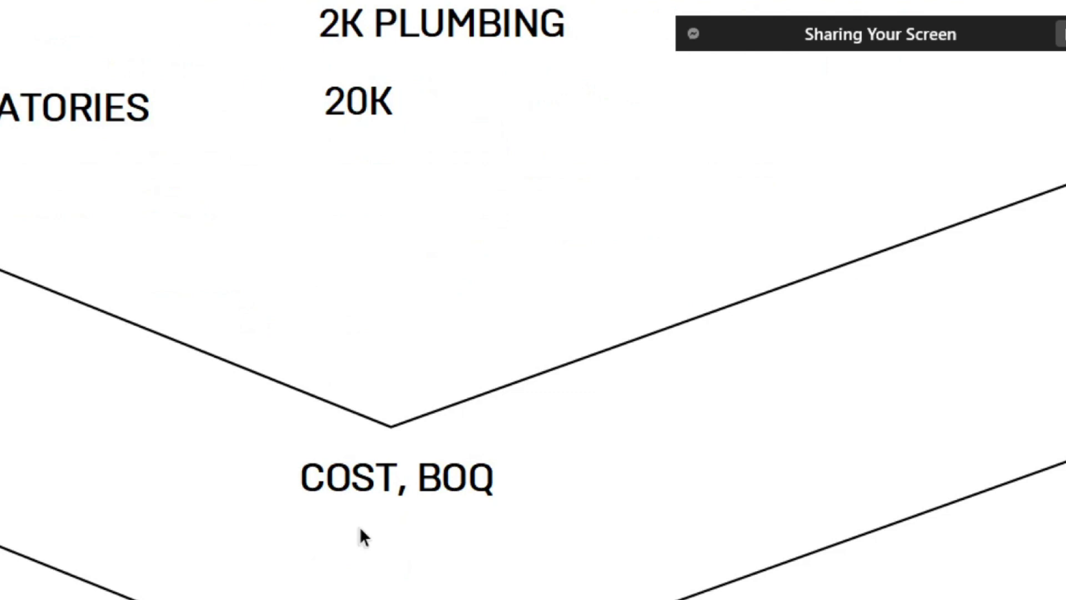
ctrl+scroll(359, 549, down, 1)
ctrl+scroll(351, 576, up, 1)
click(442, 461)
drag(450, 459, 448, 532)
triple_click(499, 528)
text(PER SQM)
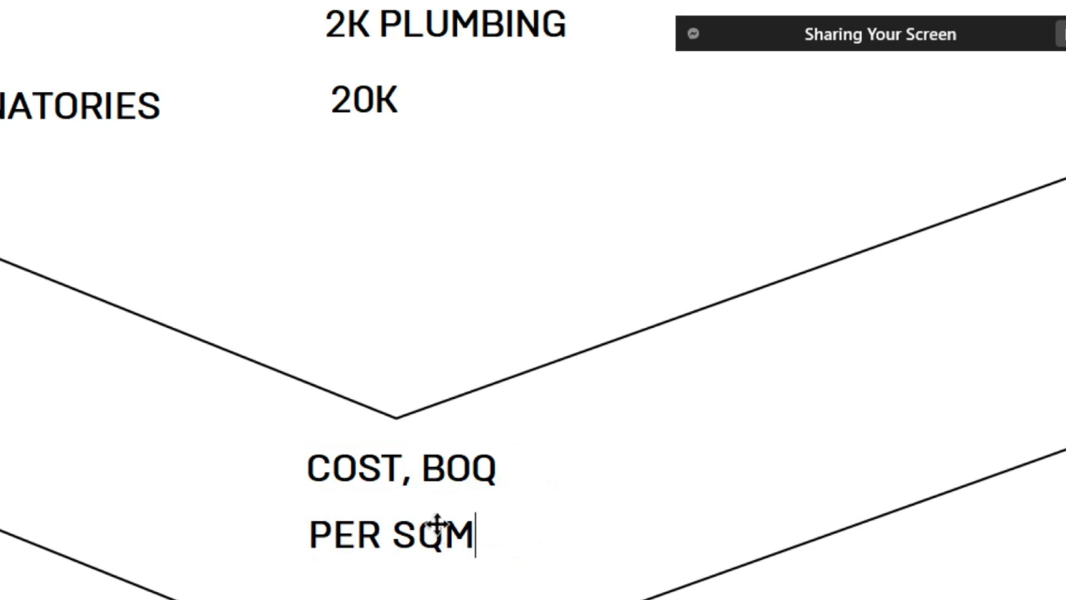
Step: Enlarge the PER SQM text and centre it under COST, BOQ
click(947, 522)
key(ctrl+shift+period)
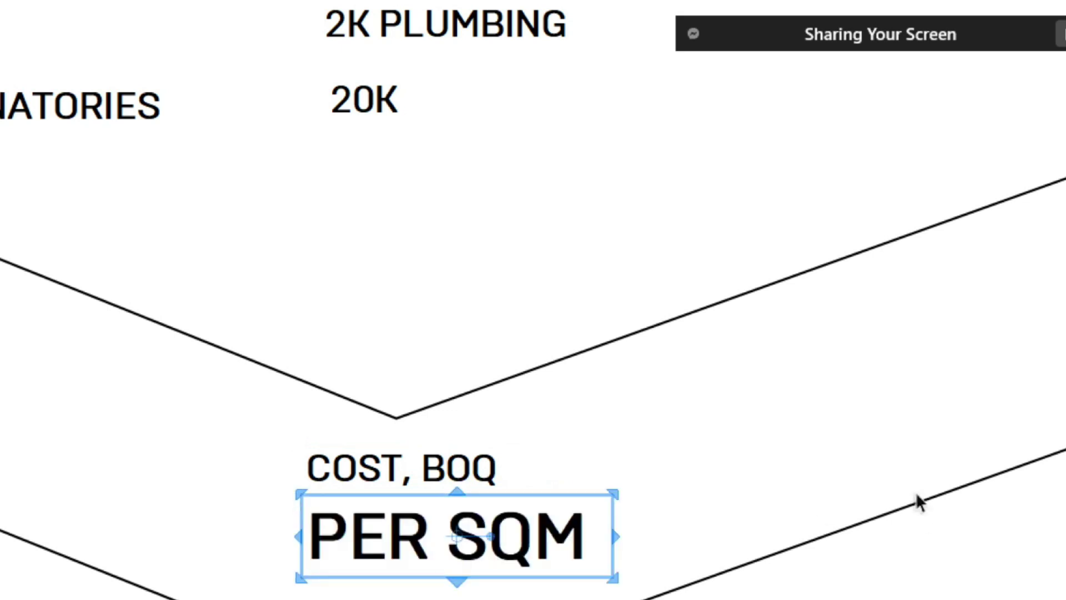
drag(483, 518, 431, 547)
scroll(179, 391, down, 1)
Step: Turn off Object Snap and deselect the PER SQM text
right_click(179, 390)
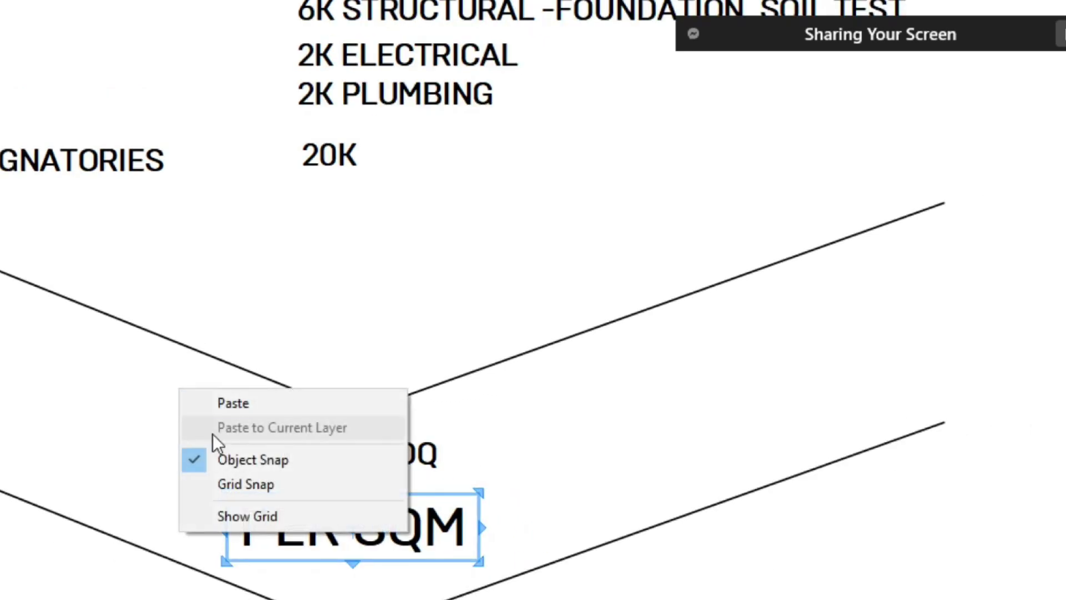
click(219, 455)
scroll(190, 387, down, 3)
click(368, 485)
scroll(364, 482, up, 1)
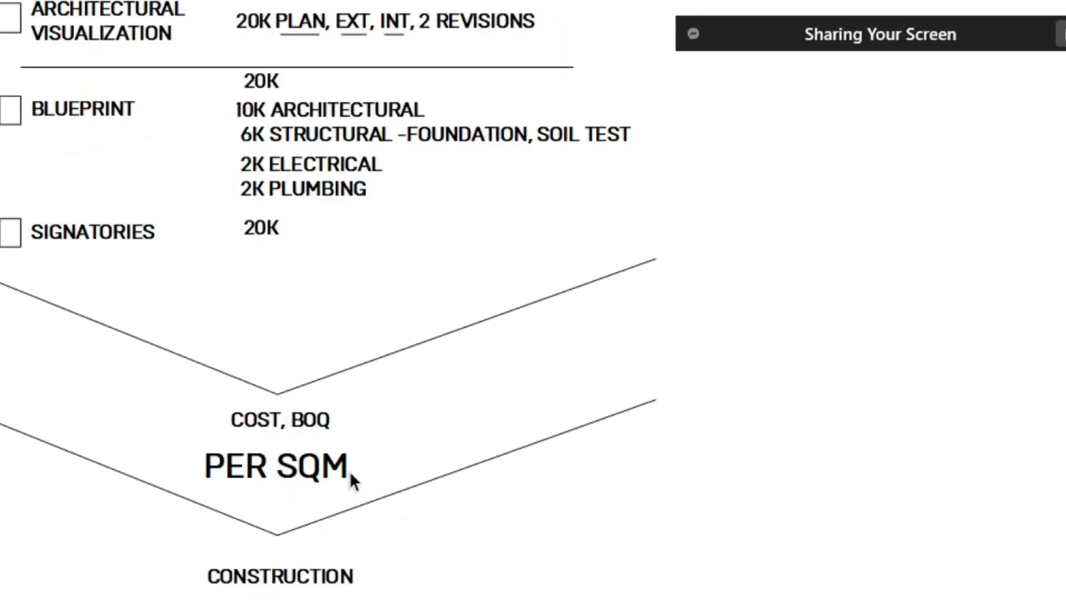
Step: Place two stacked copies of PER SQM beside the V lines and change the upper copy to "BUILDING COST"
click(293, 470)
drag(278, 457, 645, 362)
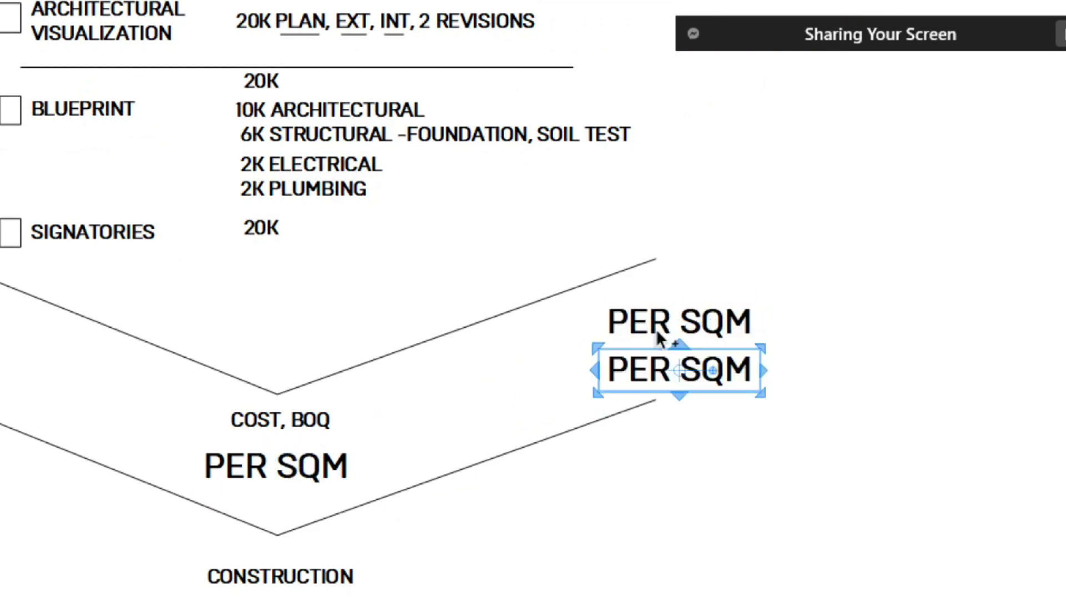
double_click(657, 332)
text(UILDING)
key(ctrl+a)
text(BUILDING COST)
Step: Change the PER SQM copy beneath BUILDING COST to "SITE DEV"
click(654, 353)
double_click(650, 358)
text(SITE DEV)
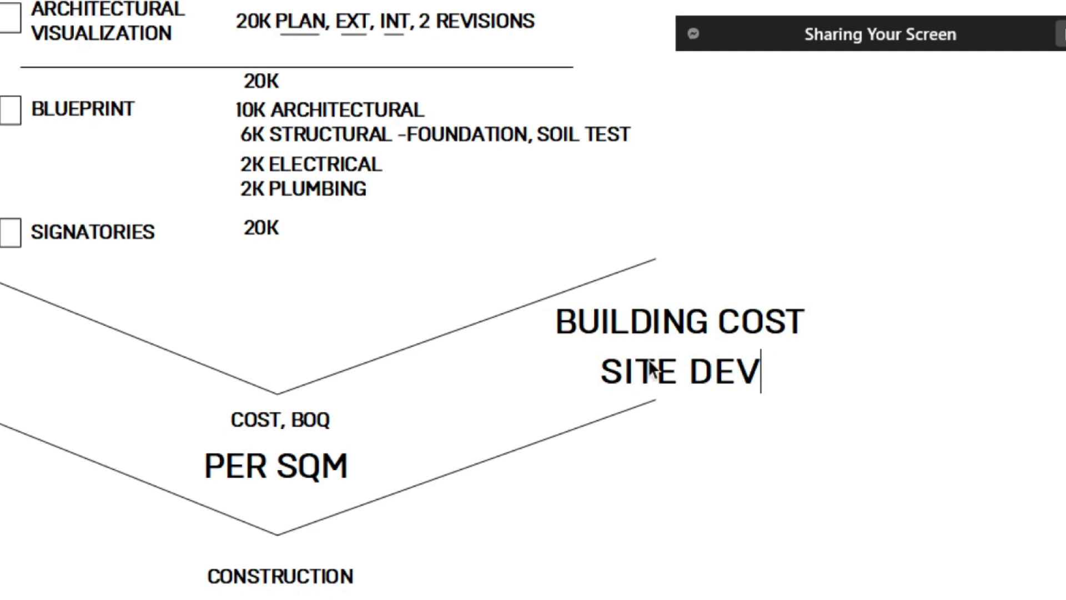
key(Return)
Step: Draw an underline beneath BUILDING COST and delete it again
middle_drag(632, 341, 679, 394)
scroll(615, 360, up, 1)
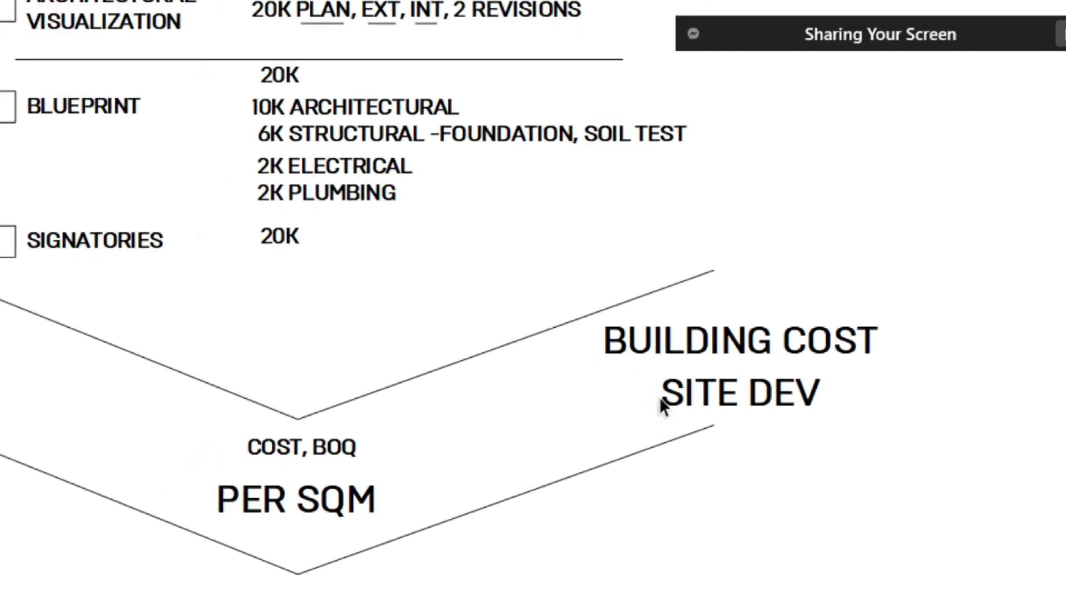
middle_drag(638, 356, 658, 365)
scroll(658, 364, up, 1)
scroll(658, 366, down, 2)
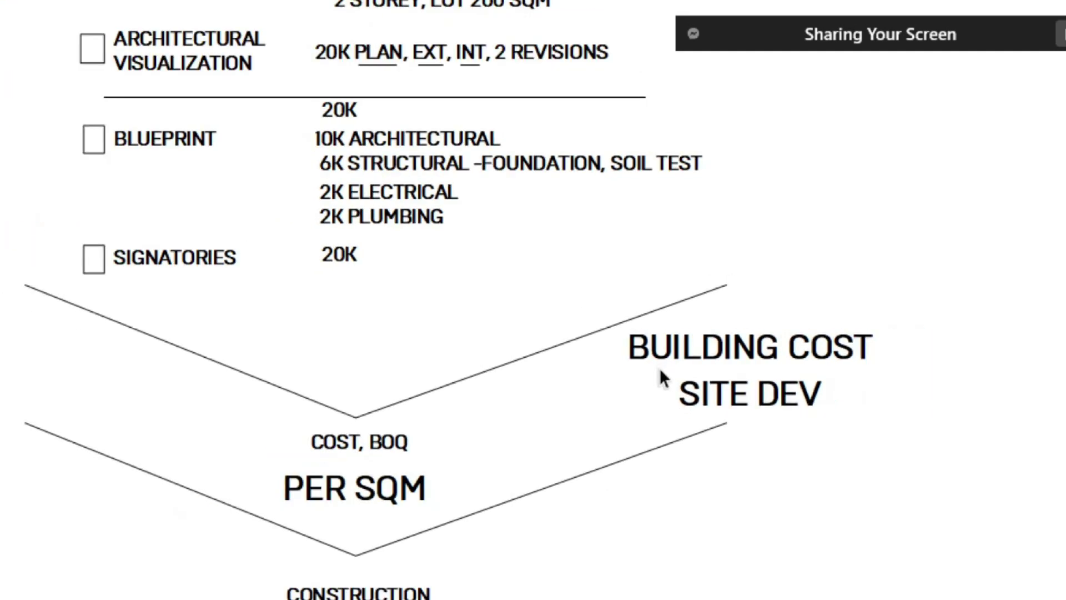
scroll(659, 367, up, 1)
ctrl+scroll(615, 405, up, 1)
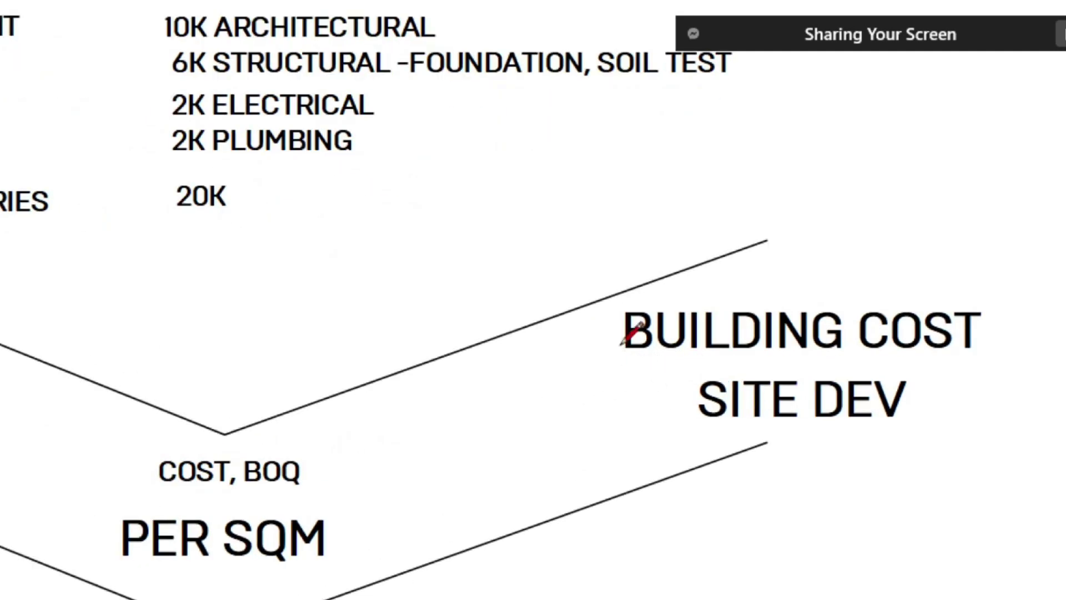
drag(606, 354, 991, 354)
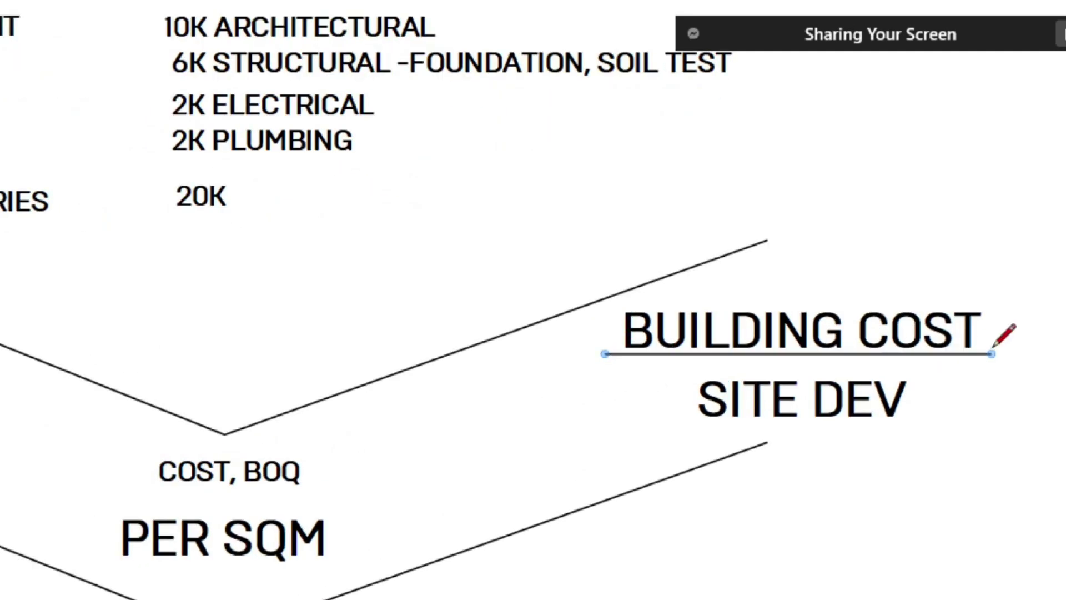
key(Delete)
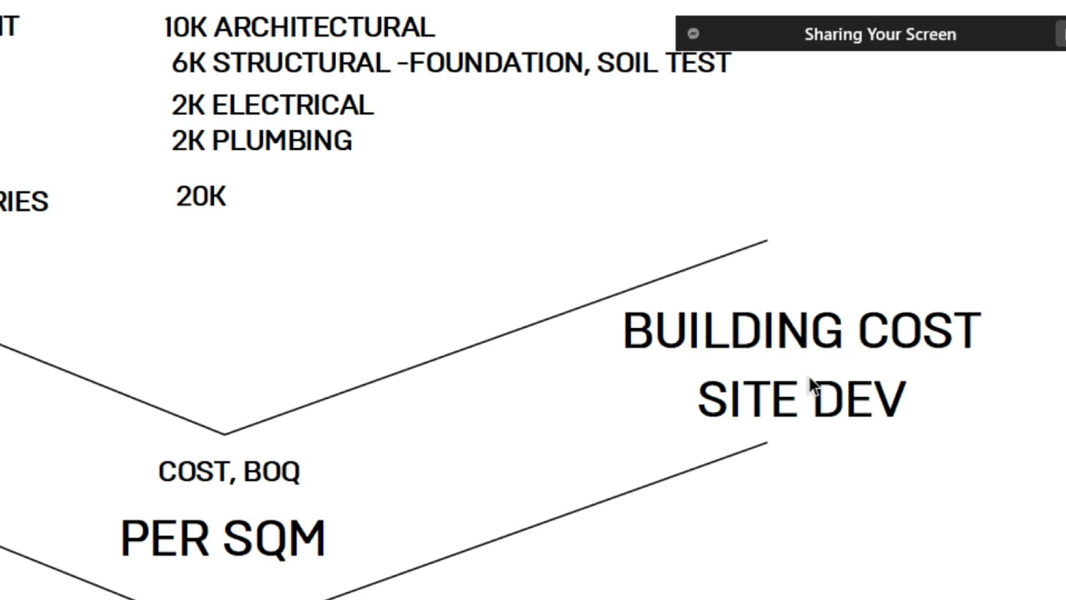
Step: Draw a tall rectangle in the empty area beyond BUILDING COST and a sloping ground line through its lower corner
drag(665, 392, 1007, 533)
ctrl+scroll(879, 471, down, 4)
middle_drag(789, 423, 317, 459)
click(528, 354)
key(r)
drag(711, 165, 861, 357)
key(l)
click(904, 262)
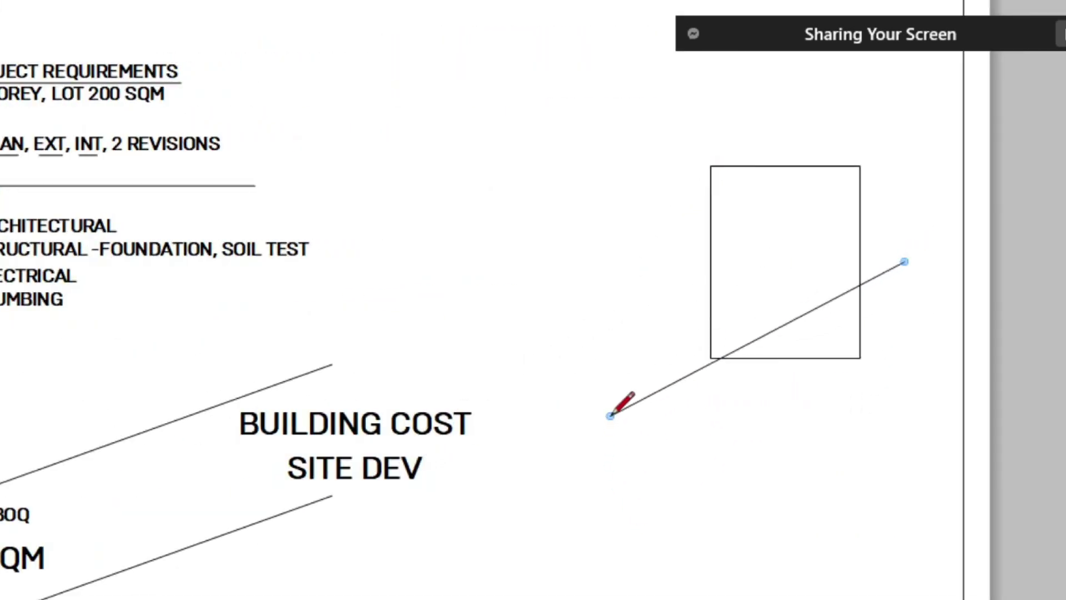
click(562, 431)
key(space)
Step: Draw two horizontal floor lines across the tall rectangle, dividing it into three levels
middle_drag(664, 388, 759, 344)
scroll(759, 344, up, 1)
key(l)
click(980, 224)
click(812, 226)
scroll(942, 124, up, 2)
click(720, 184)
click(959, 185)
shift+middle_drag(869, 273, 898, 243)
key(r)
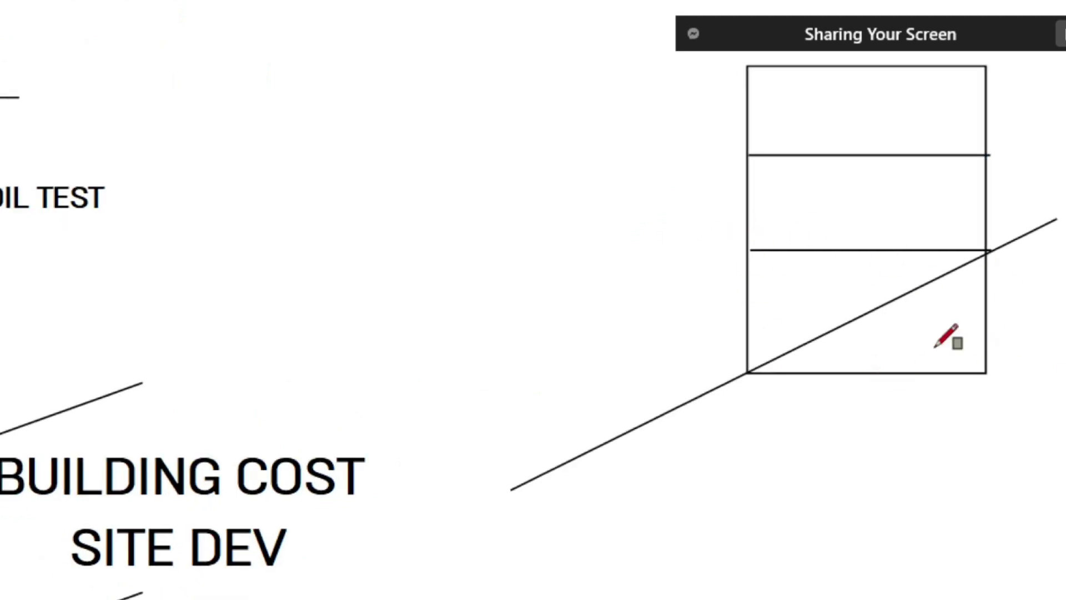
key(space)
Step: Draw an L-shaped line from the slope's lower end horizontally, then up to the rectangle's lower corner, and select it
scroll(928, 353, down, 3)
scroll(783, 377, up, 2)
key(l)
click(591, 470)
key(space)
key(l)
click(578, 474)
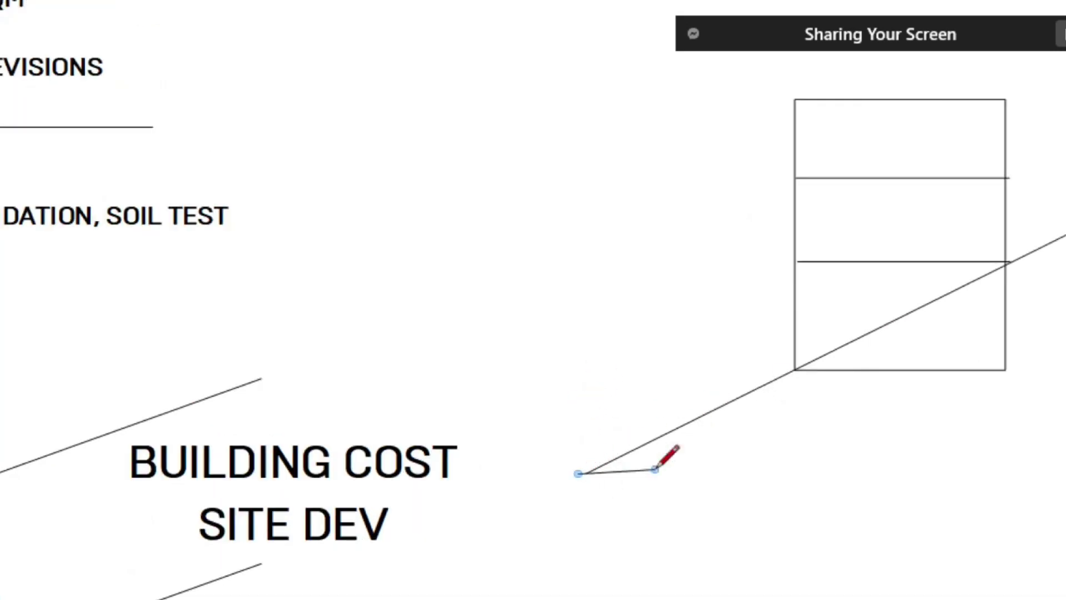
click(790, 473)
click(791, 373)
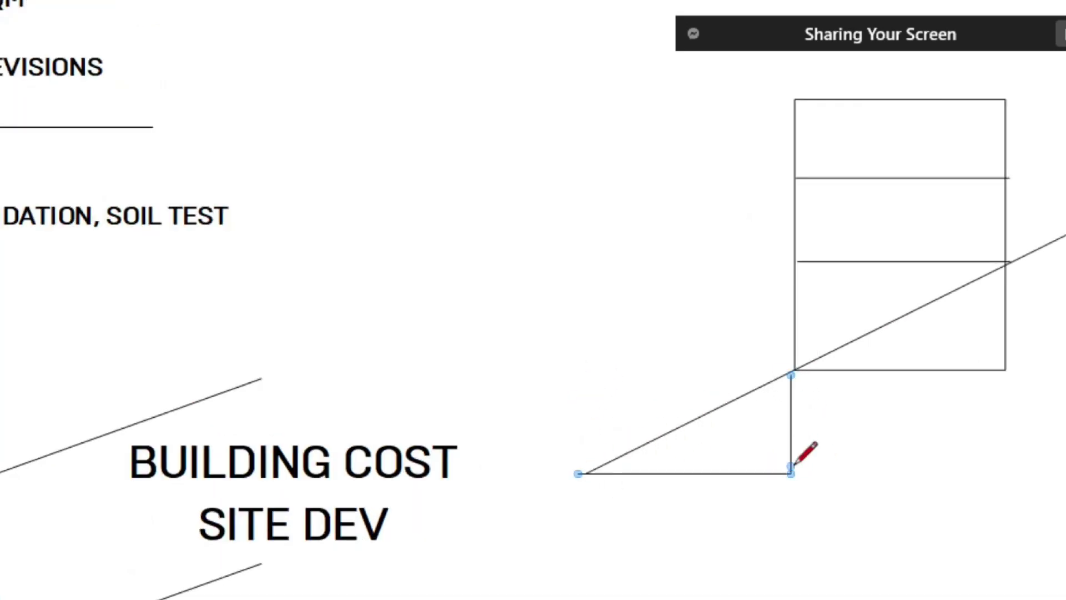
key(space)
click(688, 472)
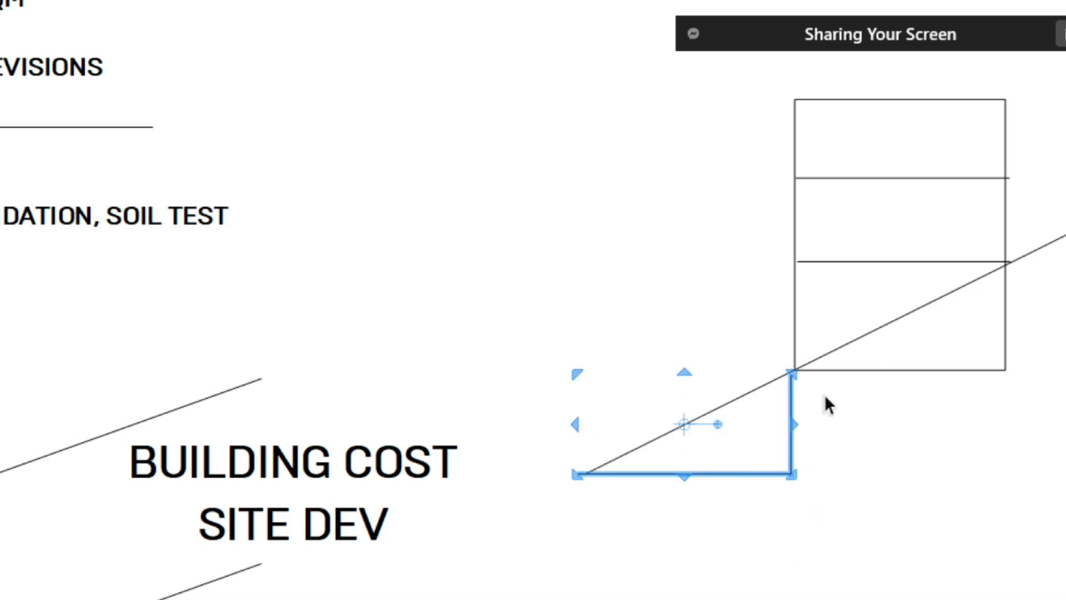
Step: Add the text 30K directly before the BUILDING COST label
key(l)
key(space)
scroll(467, 435, up, 2)
middle_drag(484, 411, 816, 327)
scroll(374, 415, down, 1)
scroll(323, 385, up, 2)
key(t)
click(324, 384)
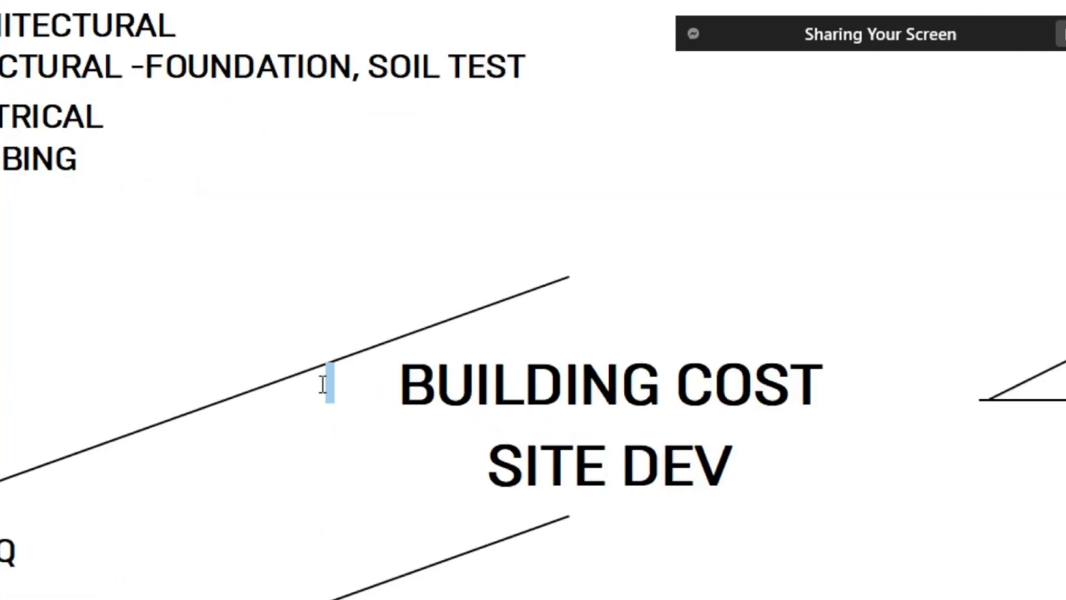
text(30K)
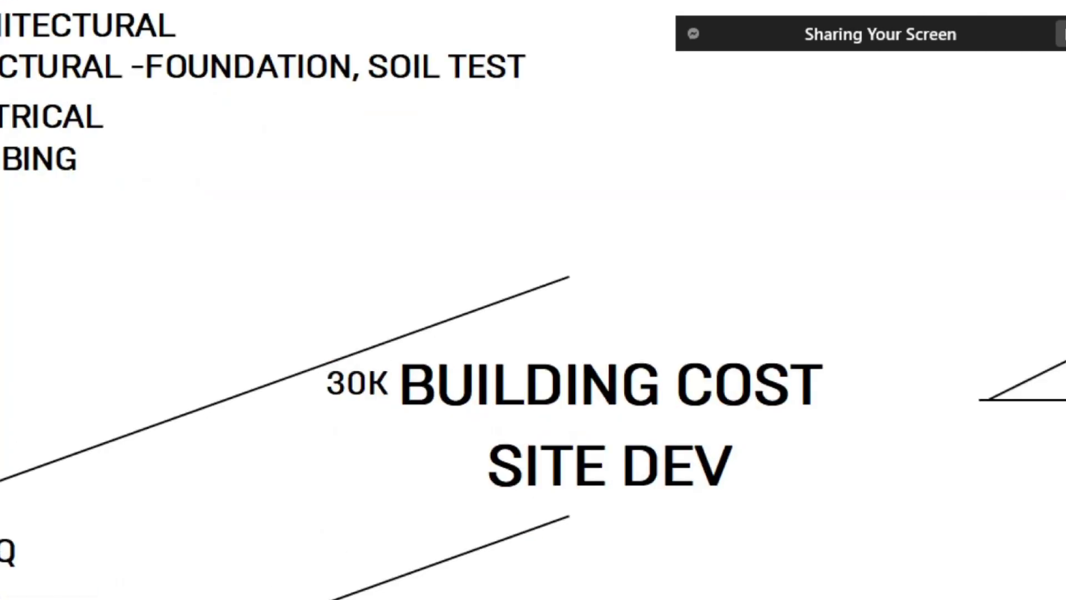
key(Escape)
key(space)
Step: Copy the 30K text down to the SITE DEV row and change the copy to 12K
scroll(365, 396, up, 2)
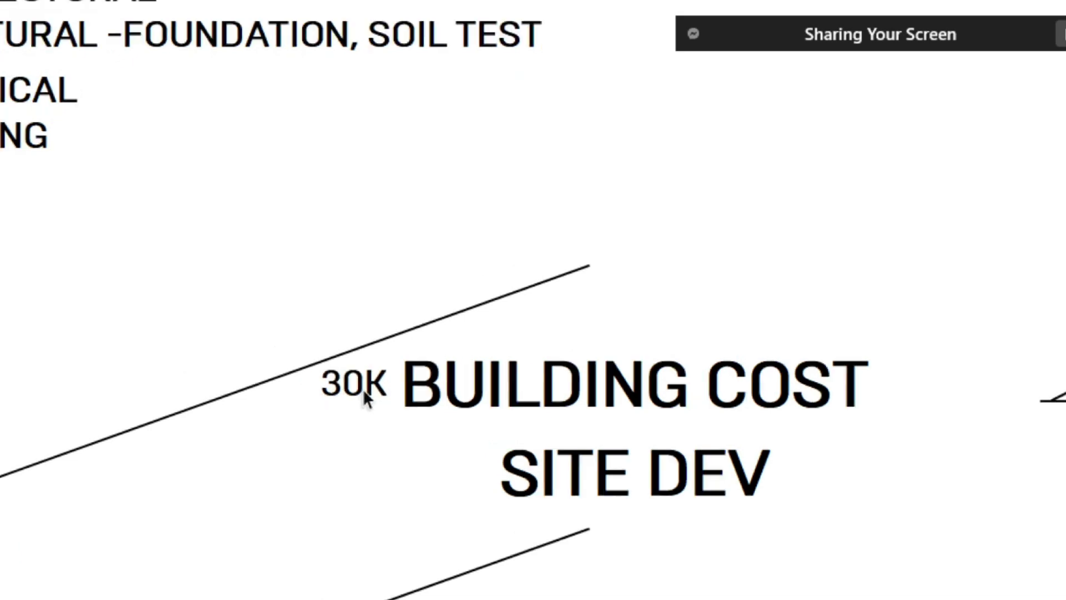
click(327, 372)
drag(328, 375, 351, 475)
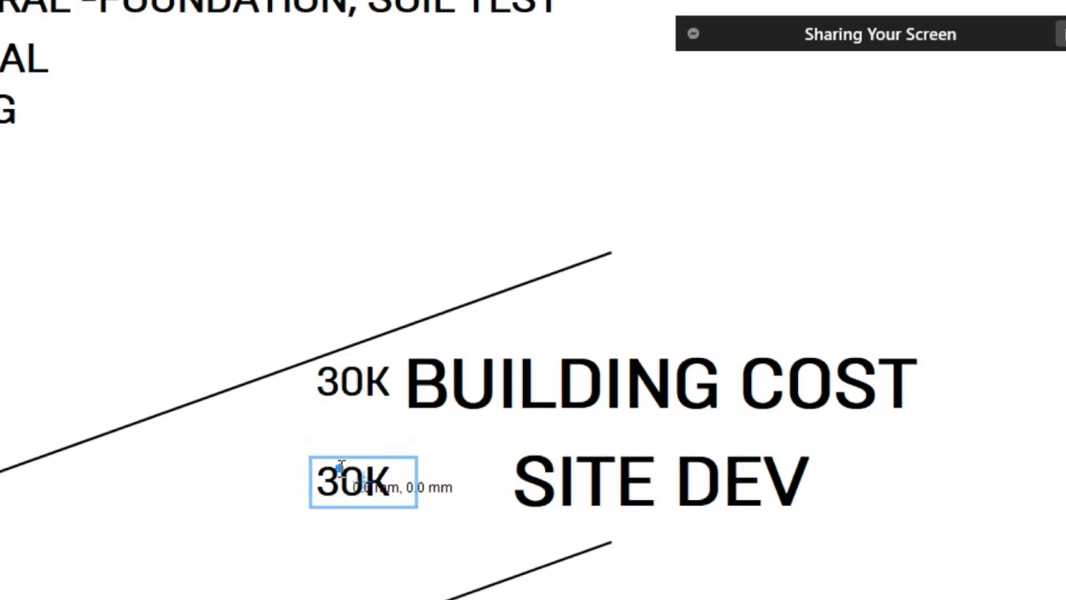
double_click(342, 469)
text(12K)
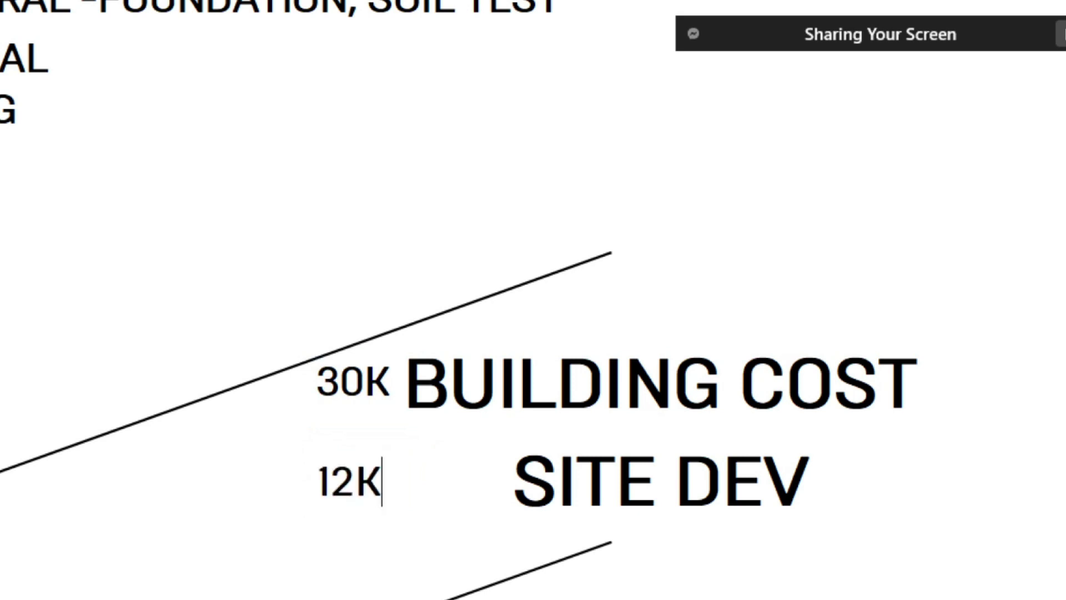
scroll(423, 401, down, 1)
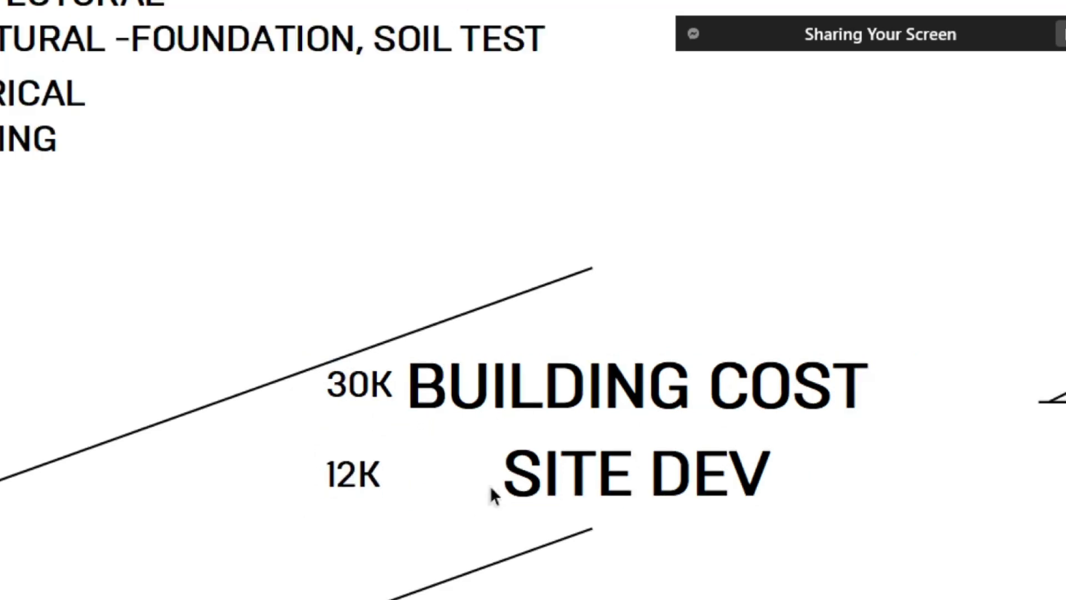
Step: Copy the 30K and 12K texts together to the far side of the BUILDING COST and SITE DEV labels
scroll(500, 484, down, 1)
mouse_move(342, 502)
mouse_down()
mouse_move(422, 377)
mouse_move(888, 389)
mouse_up()
scroll(888, 389, up, 1)
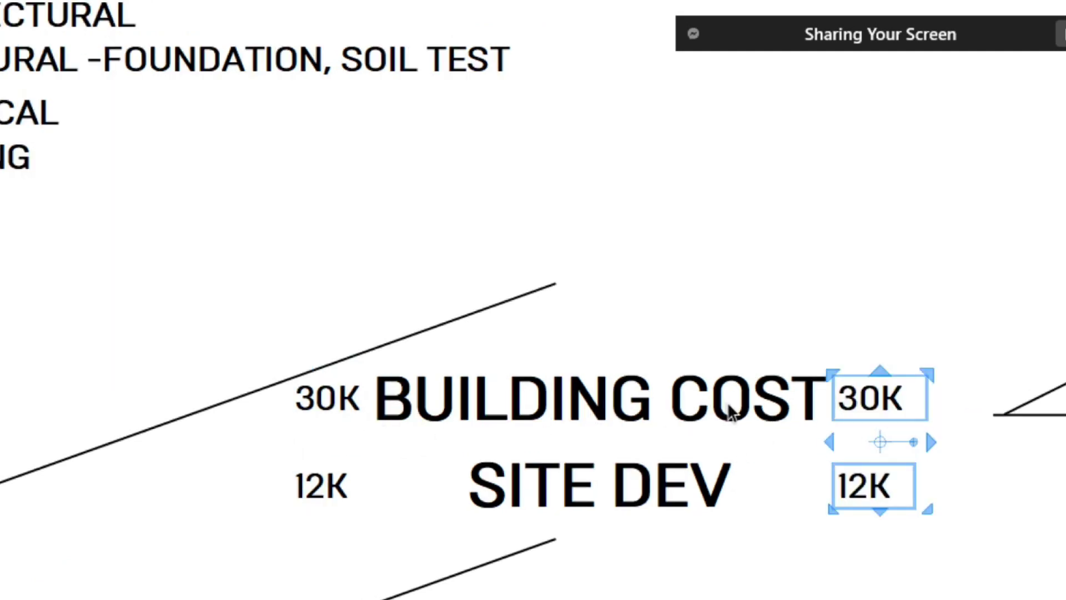
scroll(339, 405, up, 1)
scroll(339, 405, down, 2)
Step: Work out the building cost in the calculator and change the copied 30K after BUILDING COST to 2.4M
key(alt+Tab)
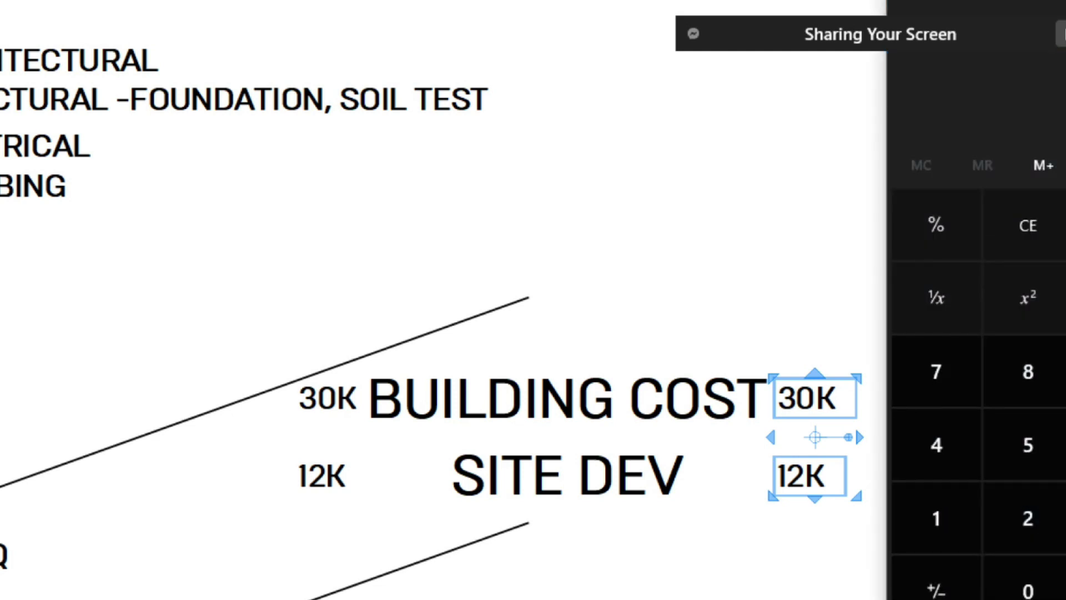
text(0)
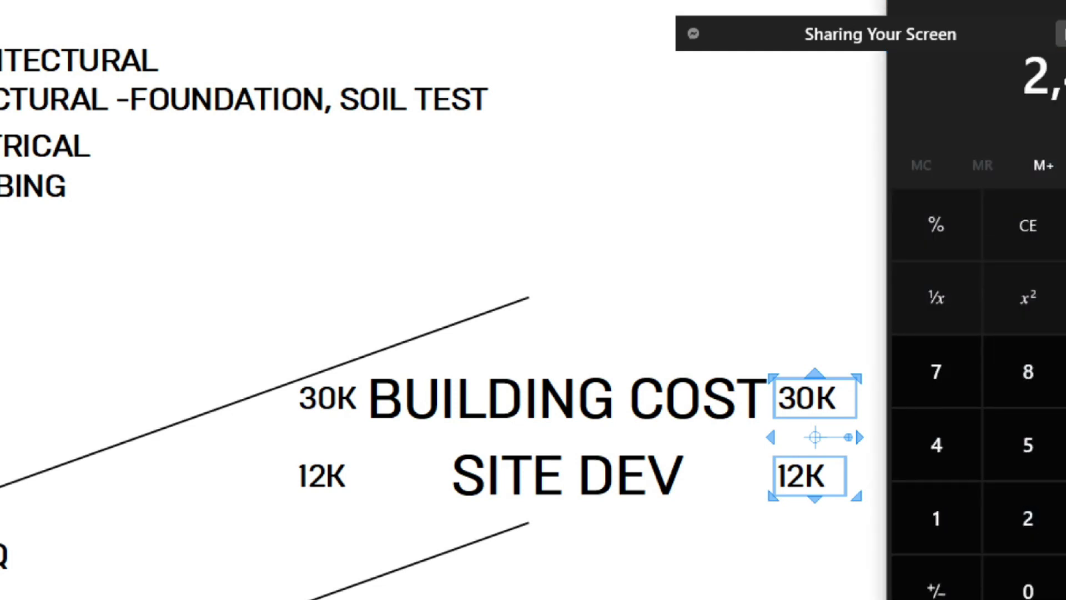
scroll(667, 352, down, 1)
scroll(775, 382, up, 1)
double_click(776, 382)
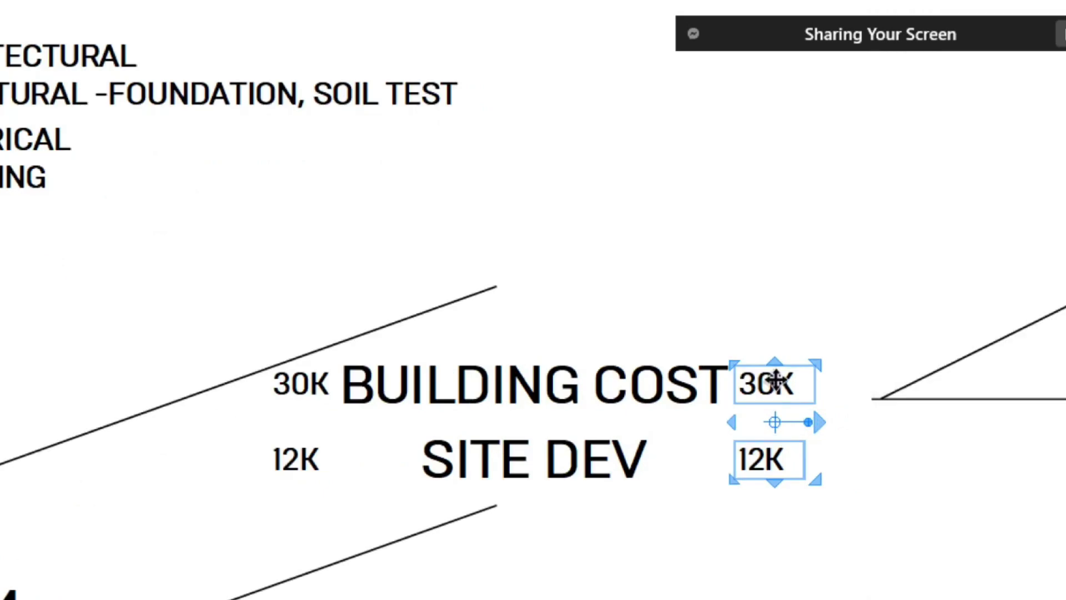
scroll(776, 383, up, 1)
text(2.4M)
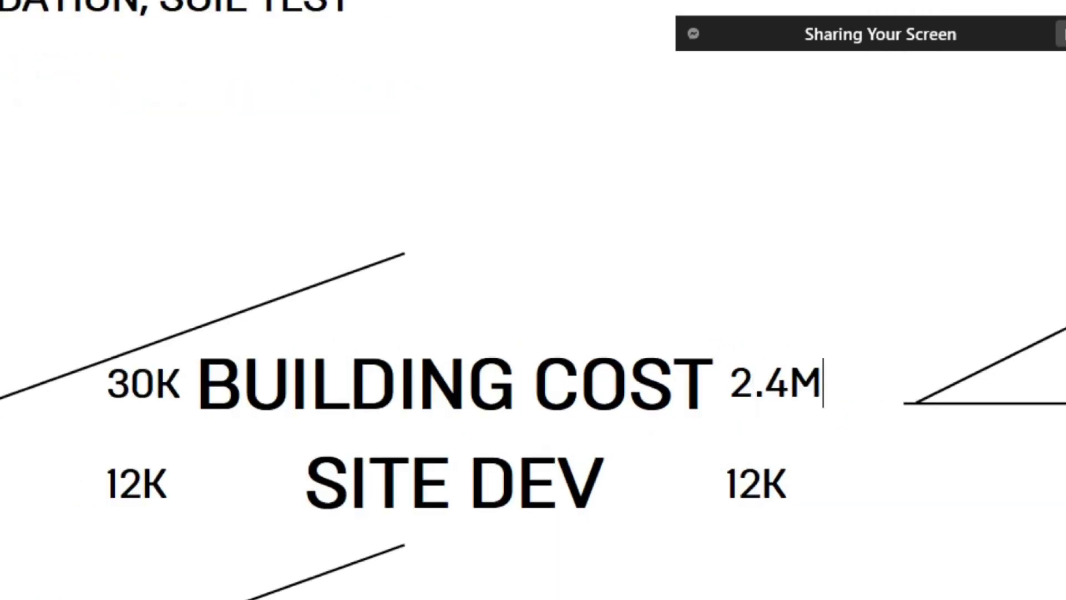
Step: Work out the site development cost in the calculator and change the copied 12K after SITE DEV to 240K
key(alt+Tab)
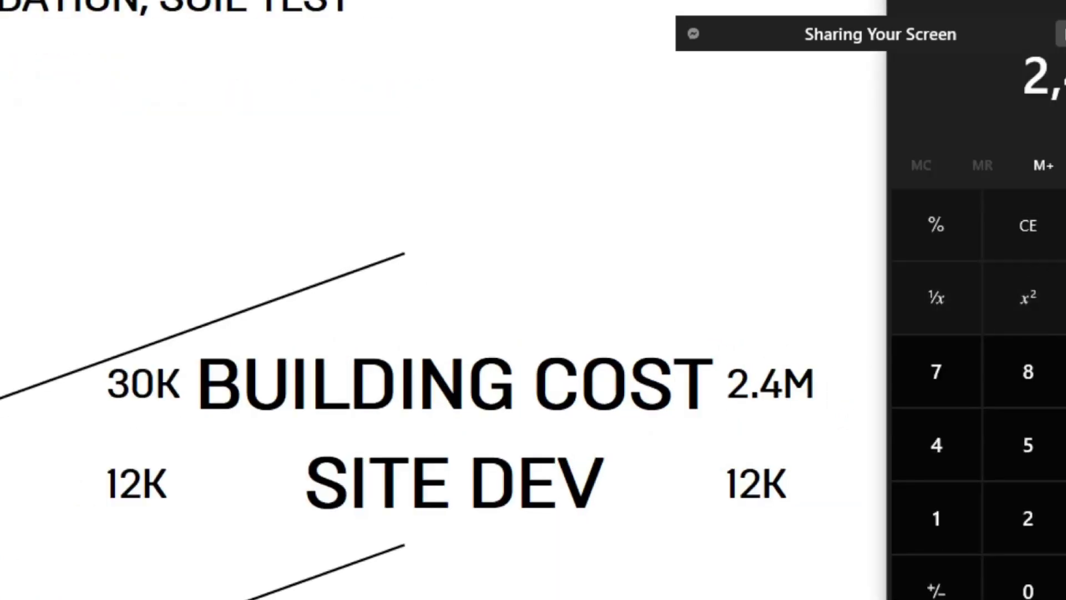
click(1065, 225)
text(120)
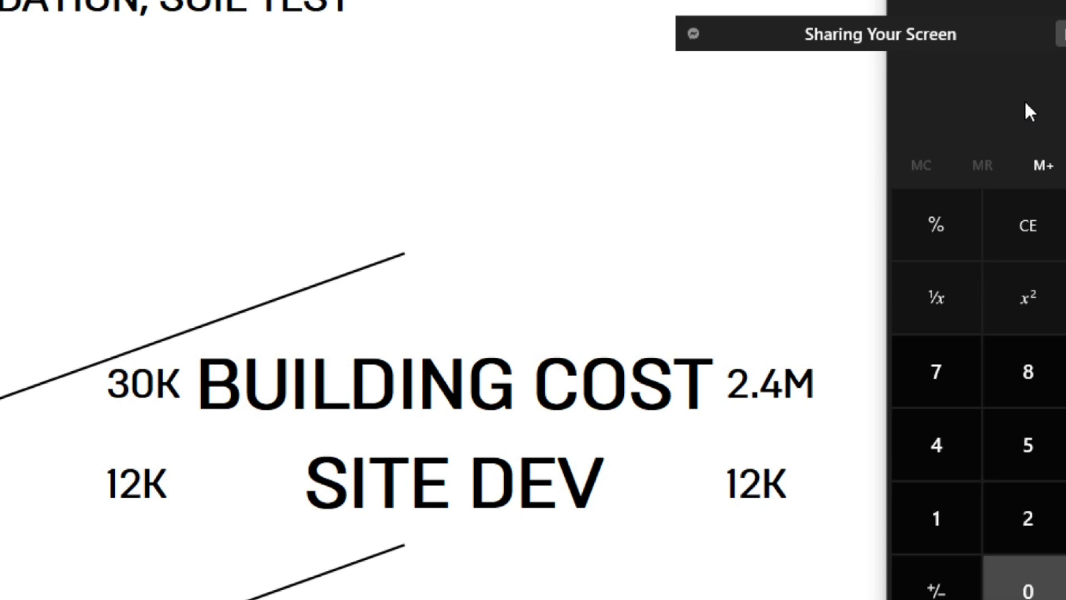
key(alt+Tab)
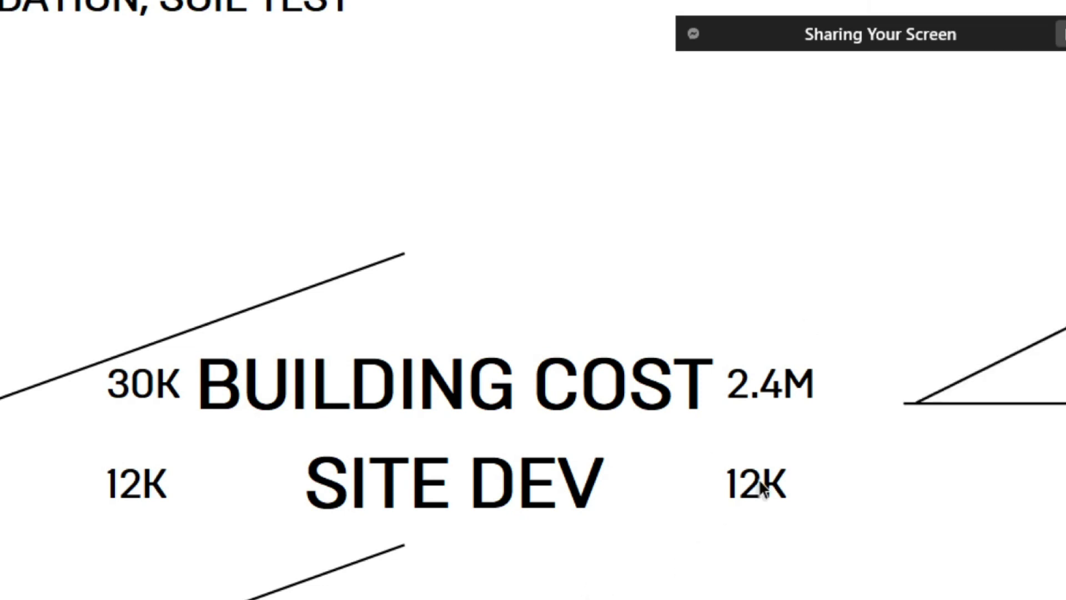
double_click(762, 479)
text(240K)
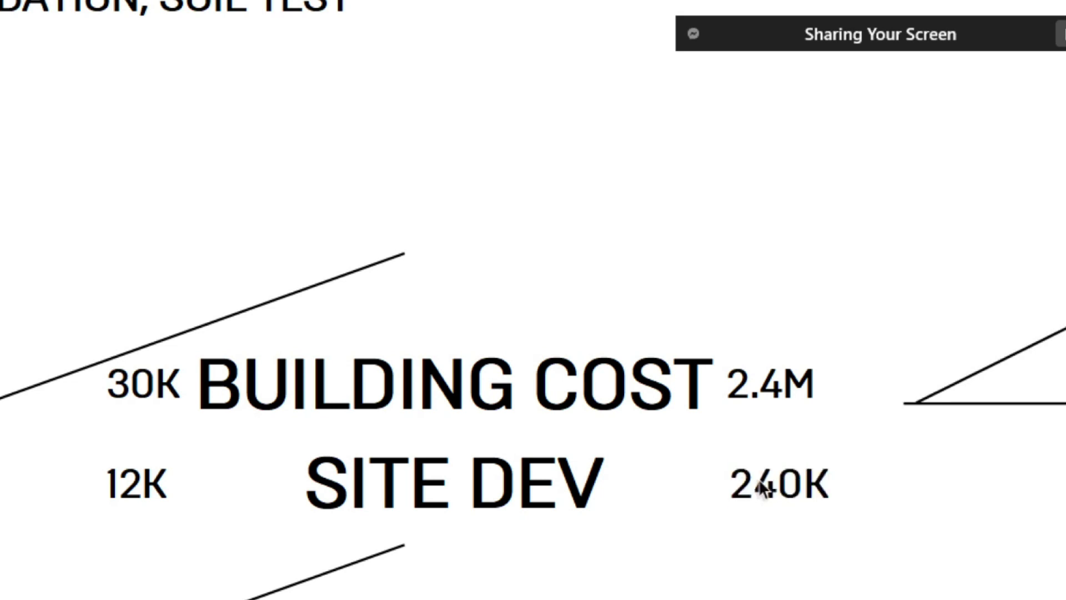
Step: Add up the building and site development costs in the calculator
key(alt+Tab)
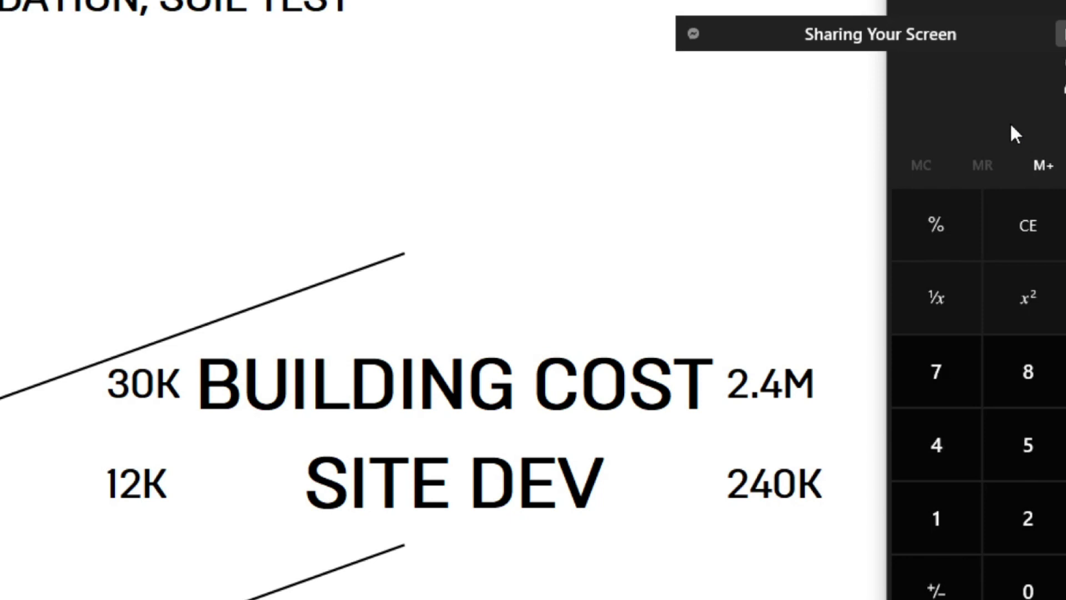
text(000)
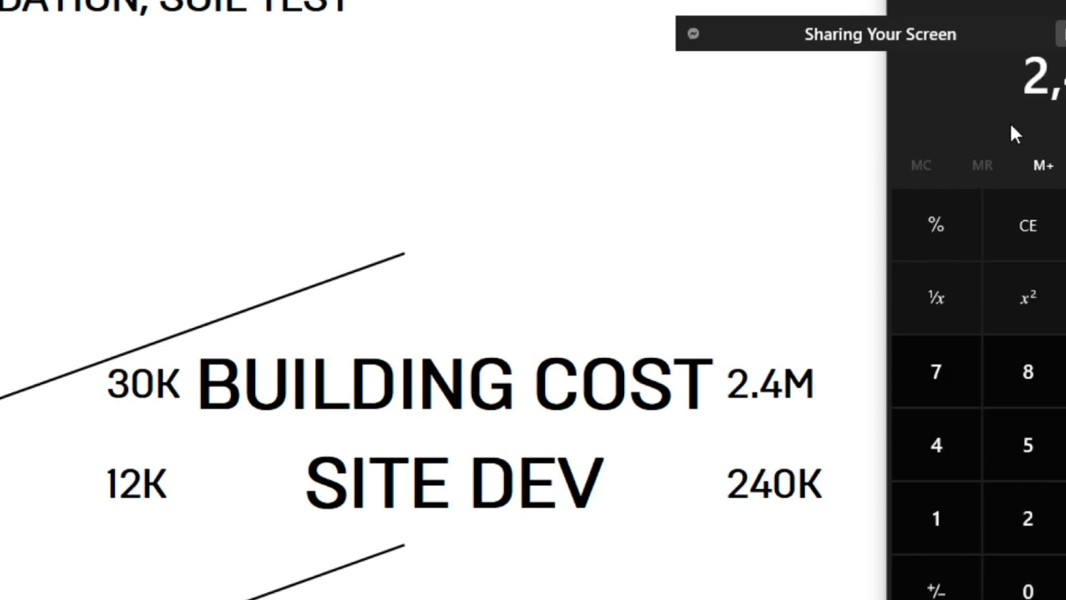
key(Return)
Step: Copy the 2.4M text beneath 240K and change the copy to 2.64M
scroll(708, 433, down, 1)
scroll(748, 556, up, 2)
click(749, 473)
click(757, 422)
click(758, 320)
drag(760, 321, 747, 505)
double_click(746, 505)
text(2.64)
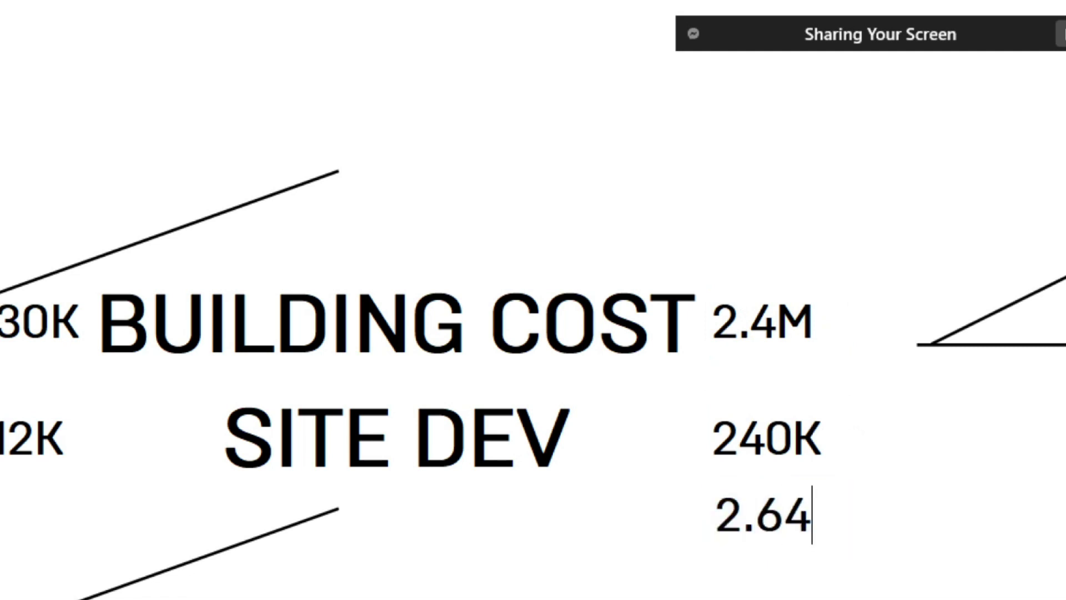
text(M)
click(701, 507)
Step: Copy the 2.64M text one row down, and place another copy beside it under SITE DEV
scroll(699, 508, down, 4)
scroll(702, 522, up, 1)
scroll(765, 511, up, 2)
drag(760, 493, 759, 582)
scroll(468, 493, down, 2)
scroll(650, 597, up, 2)
drag(690, 540, 467, 524)
scroll(780, 448, down, 2)
scroll(745, 500, up, 2)
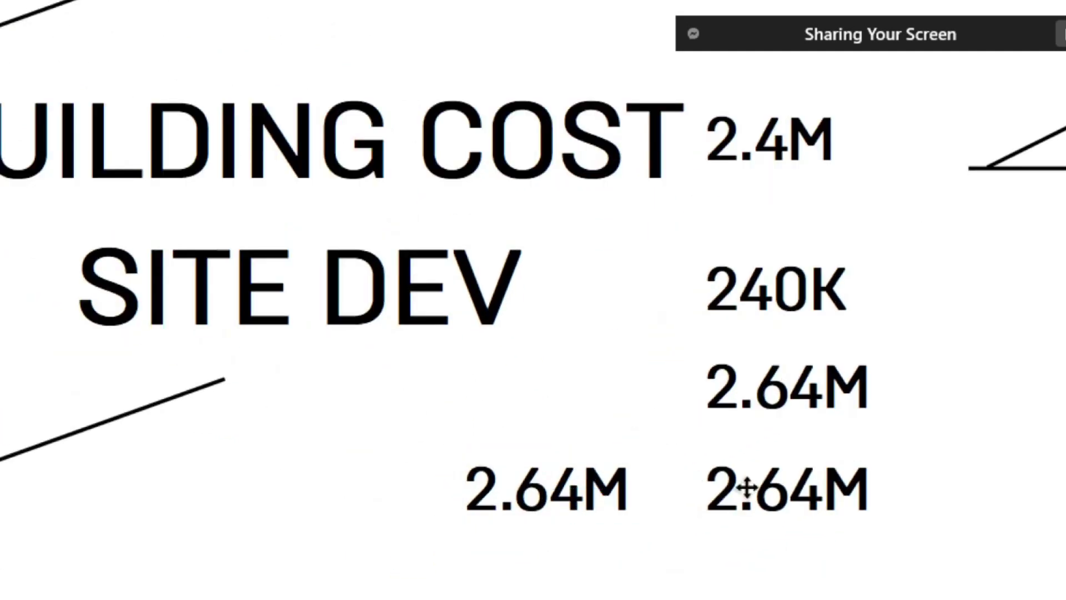
Step: Change the copied 2.64M text in the figures column to 10%
double_click(746, 490)
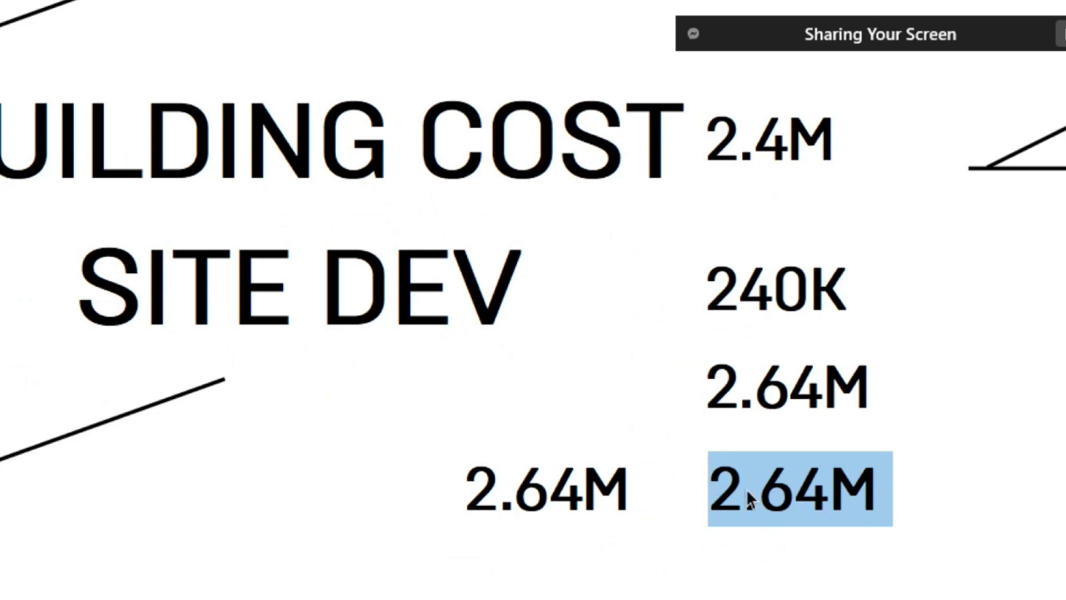
key(Escape)
click(746, 488)
double_click(746, 488)
text(10)
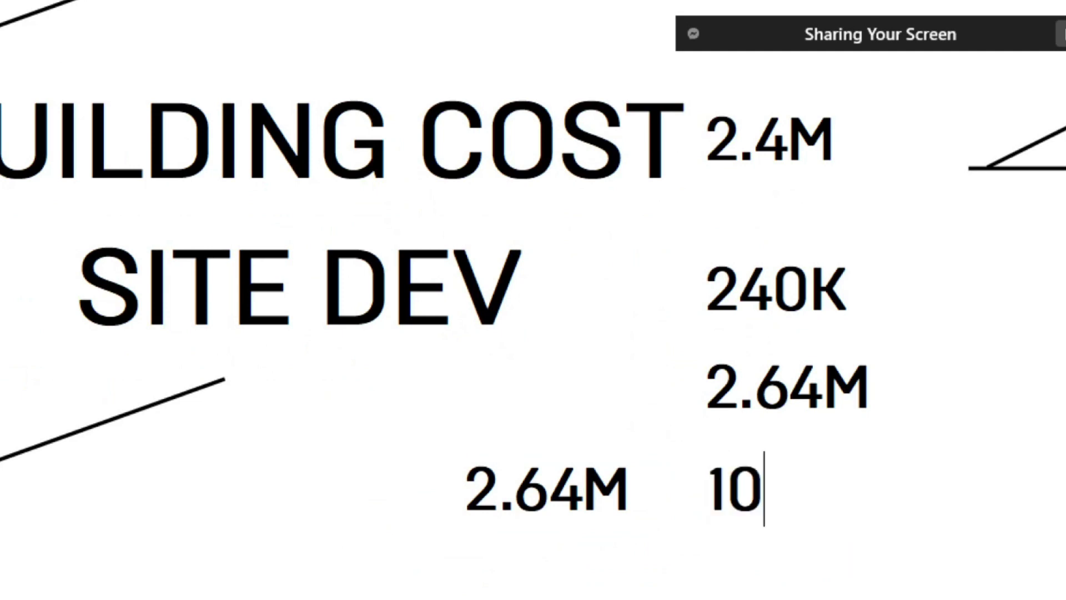
text(%)
Step: Replace the 2.64M copy beside 10% with OVERHEAD, CONTINGENCIES, MISC. on three lines and move it clear of the figures
double_click(566, 482)
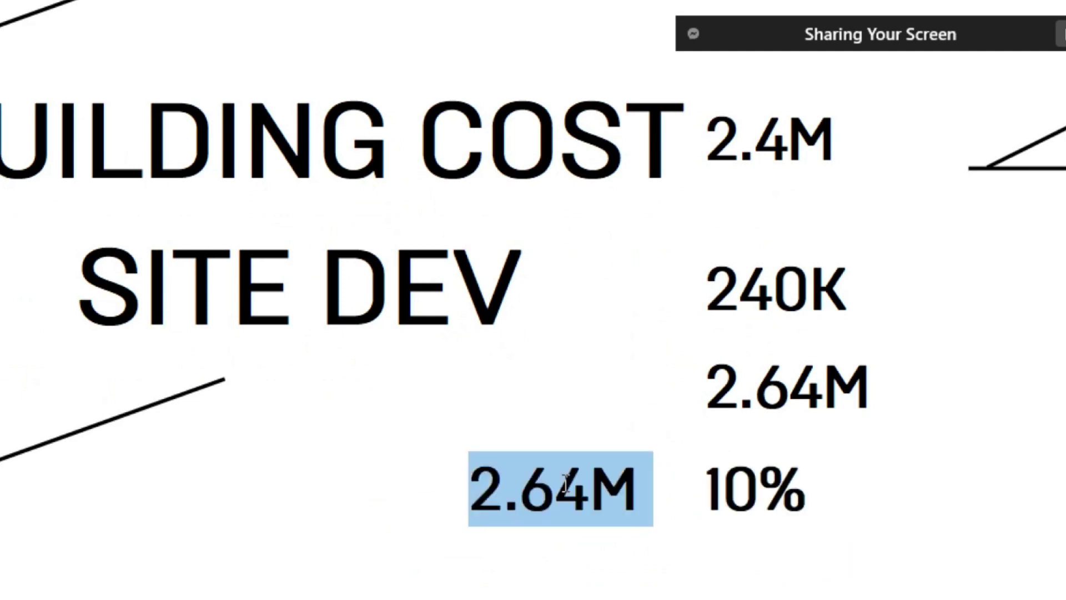
text(OVERHEAD)
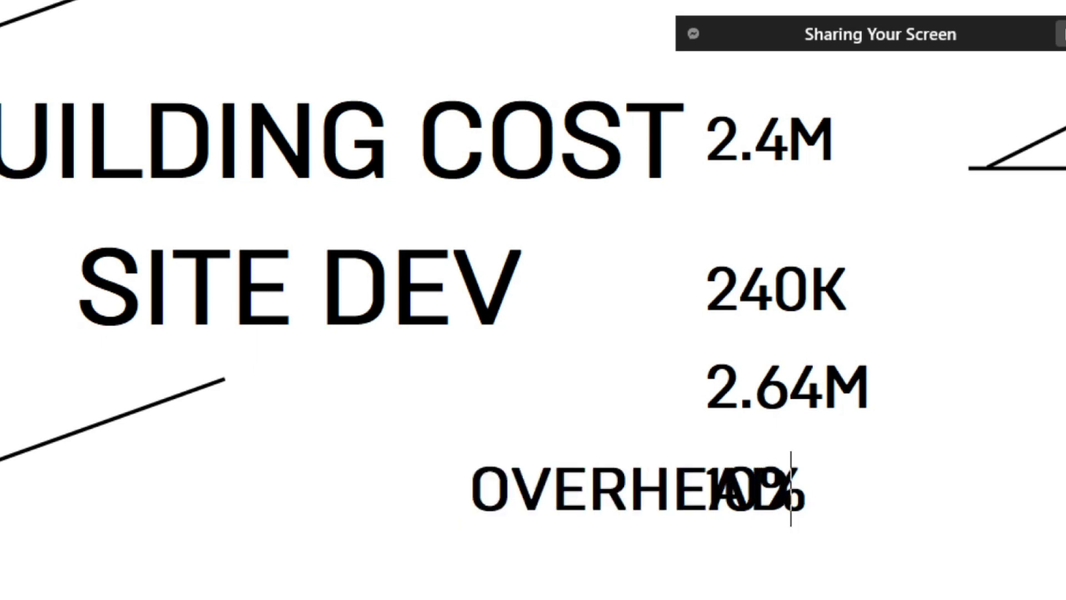
text( CONTINGENCIES)
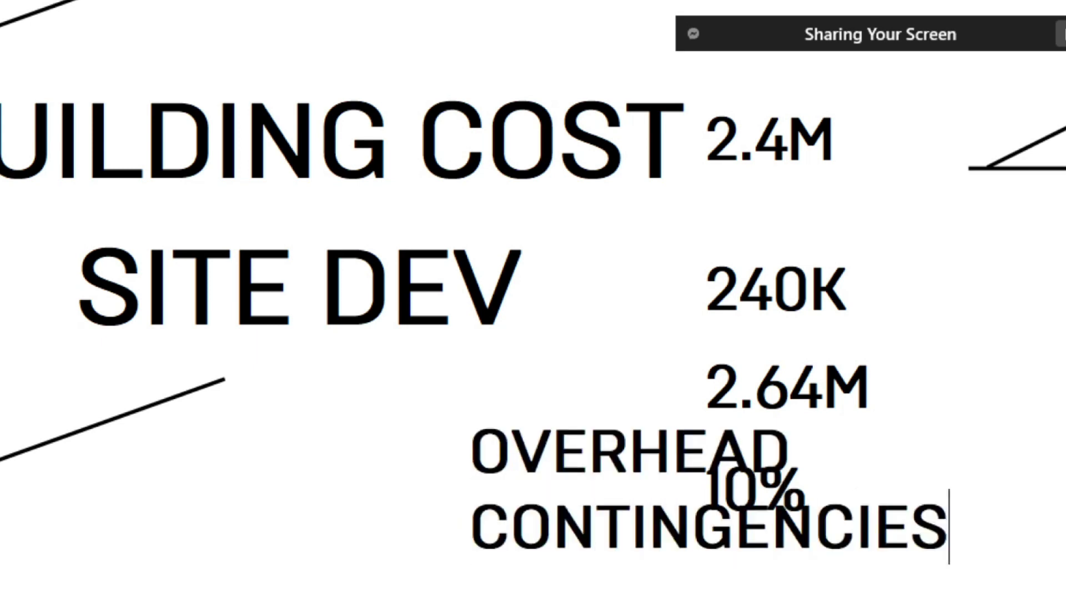
key(Return)
text(MISC.)
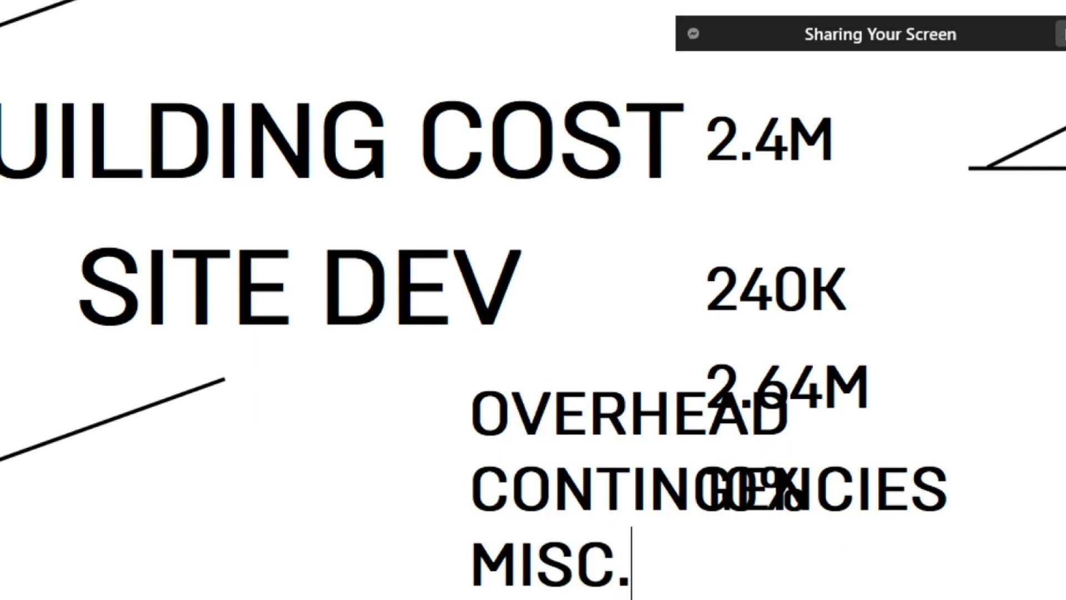
drag(622, 422, 374, 426)
scroll(562, 403, down, 1)
click(704, 409)
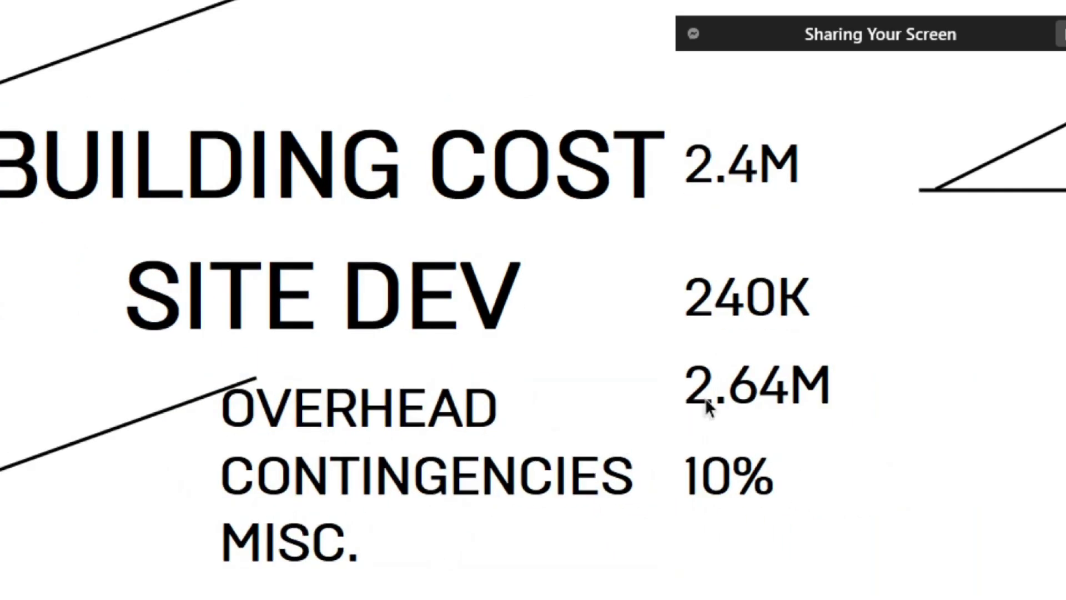
Step: Duplicate the OVERHEAD CONTINGENCIES MISC. text together with its 10% figure directly below the originals
scroll(351, 433, up, 2)
scroll(572, 383, up, 1)
scroll(528, 372, down, 2)
scroll(556, 416, up, 1)
scroll(494, 341, down, 3)
ctrl+scroll(722, 578, down, 1)
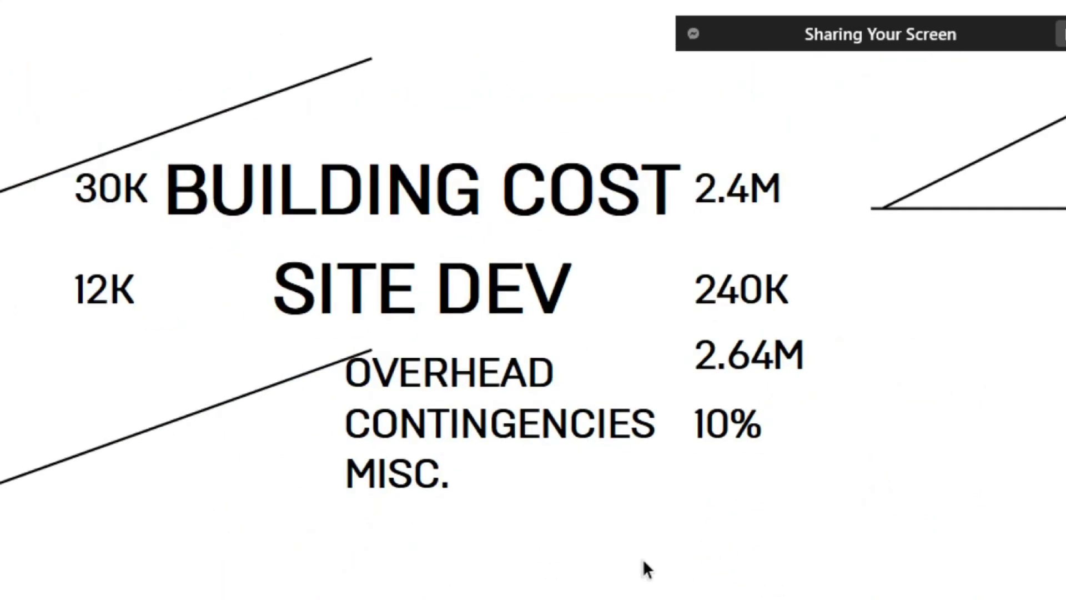
ctrl+scroll(642, 566, up, 2)
click(465, 482)
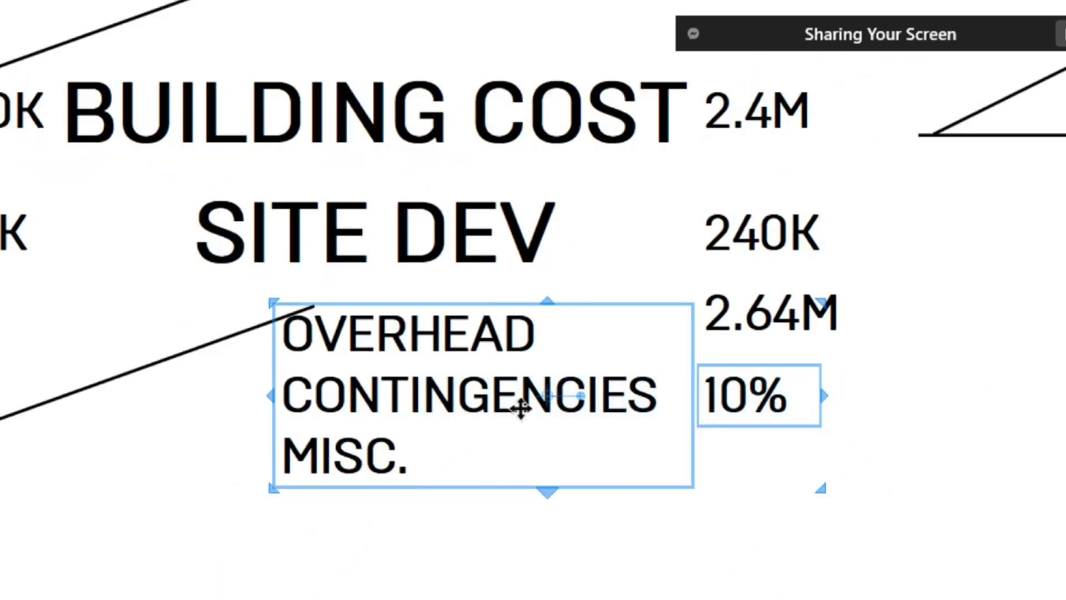
drag(548, 396, 556, 595)
alt+drag(611, 388, 590, 556)
ctrl+scroll(602, 405, down, 1)
ctrl+scroll(515, 542, up, 1)
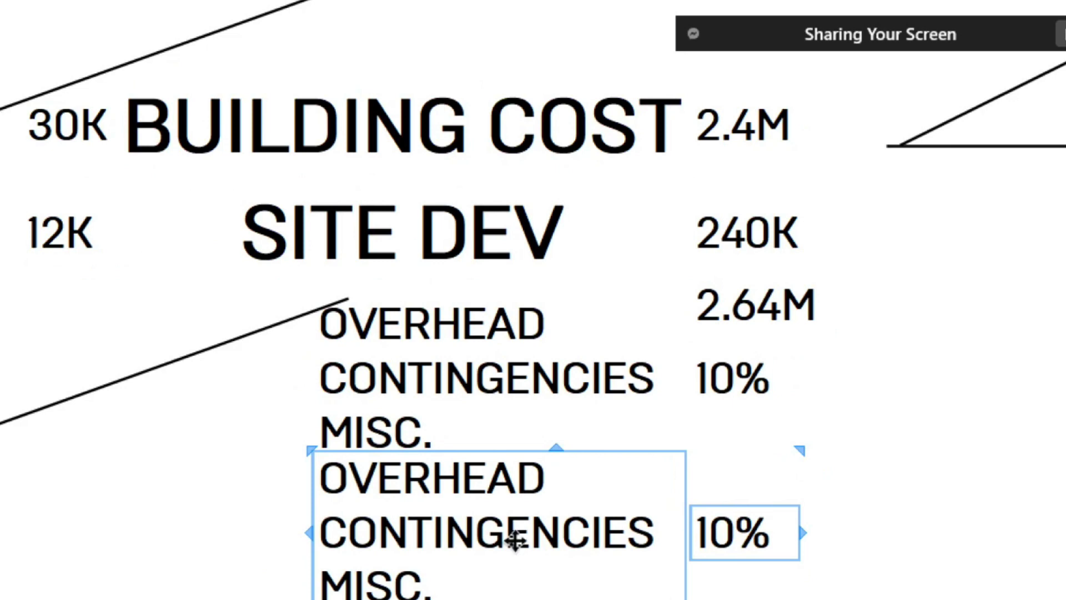
Step: Replace the duplicated OVERHEAD CONTINGENCIES MISC. text with PROFIT
double_click(515, 540)
scroll(562, 546, up, 1)
key(Escape)
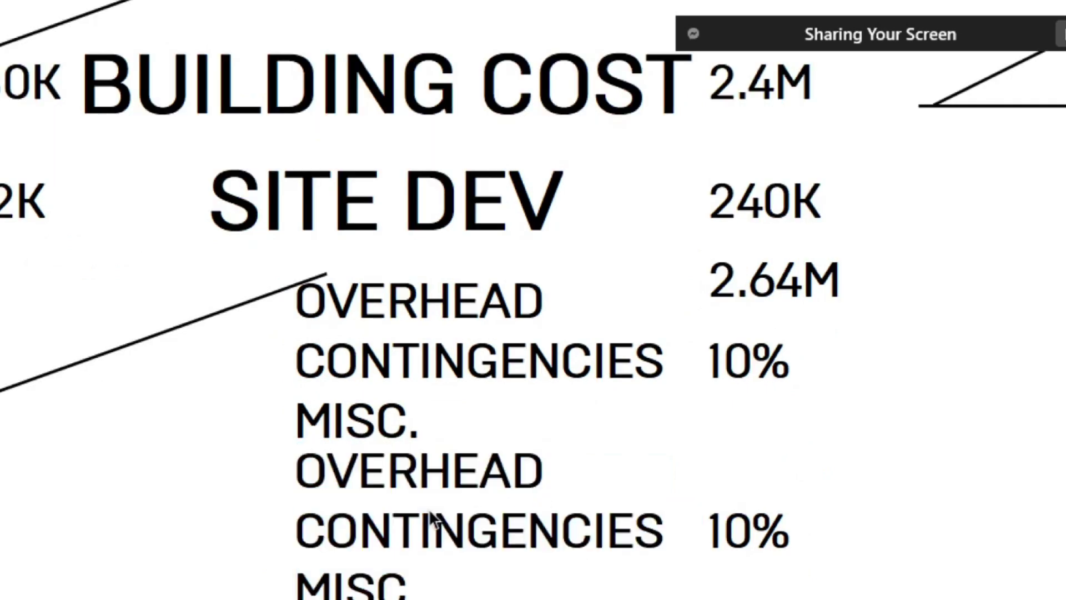
double_click(431, 510)
text(PROFIT)
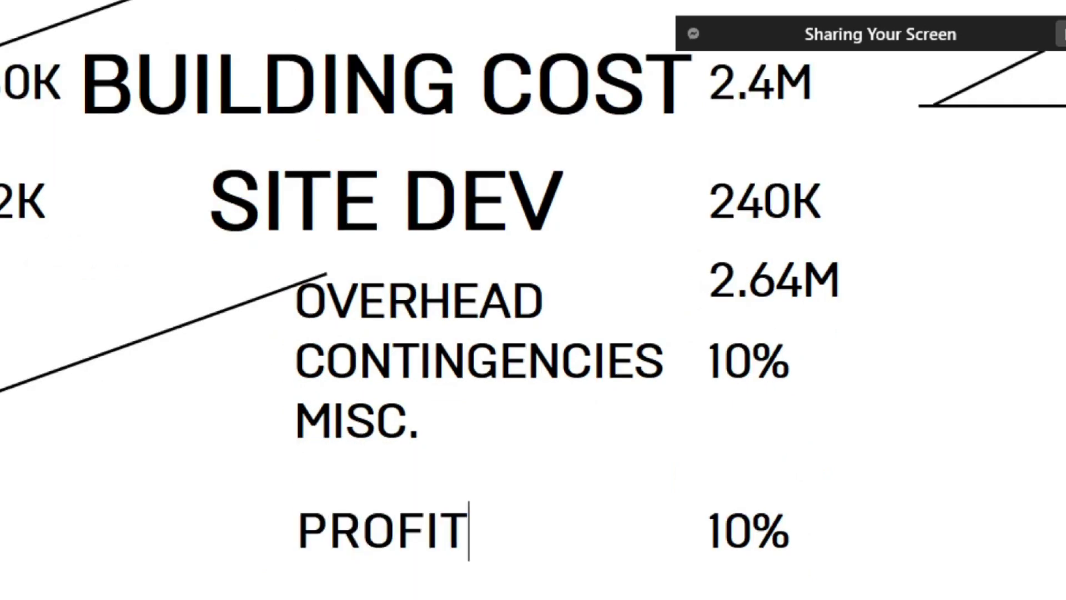
key(Escape)
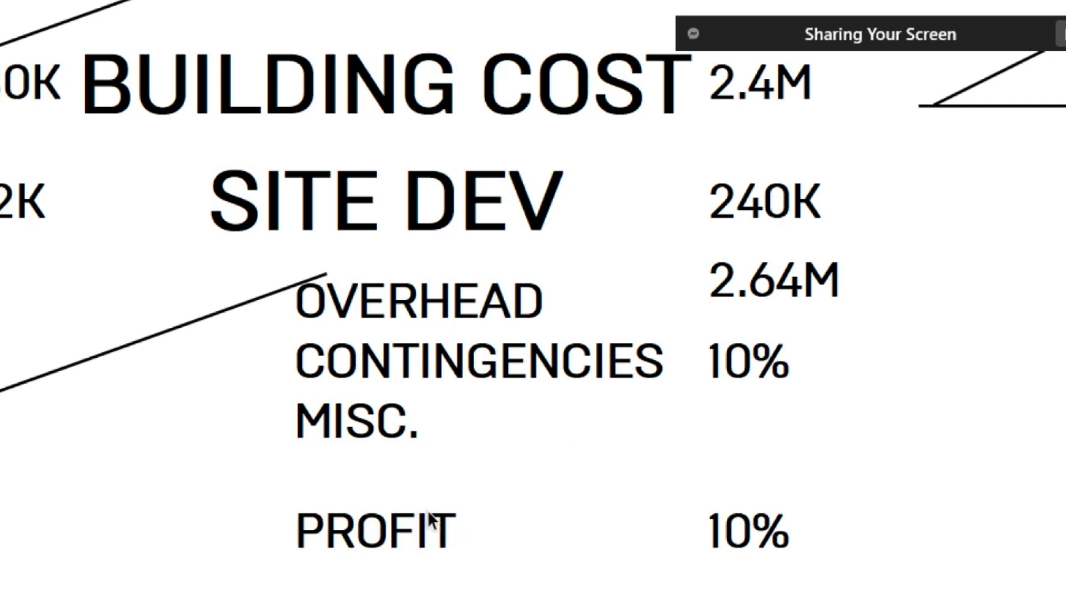
Step: Change the percentage in the PROFIT row to 15%
click(753, 519)
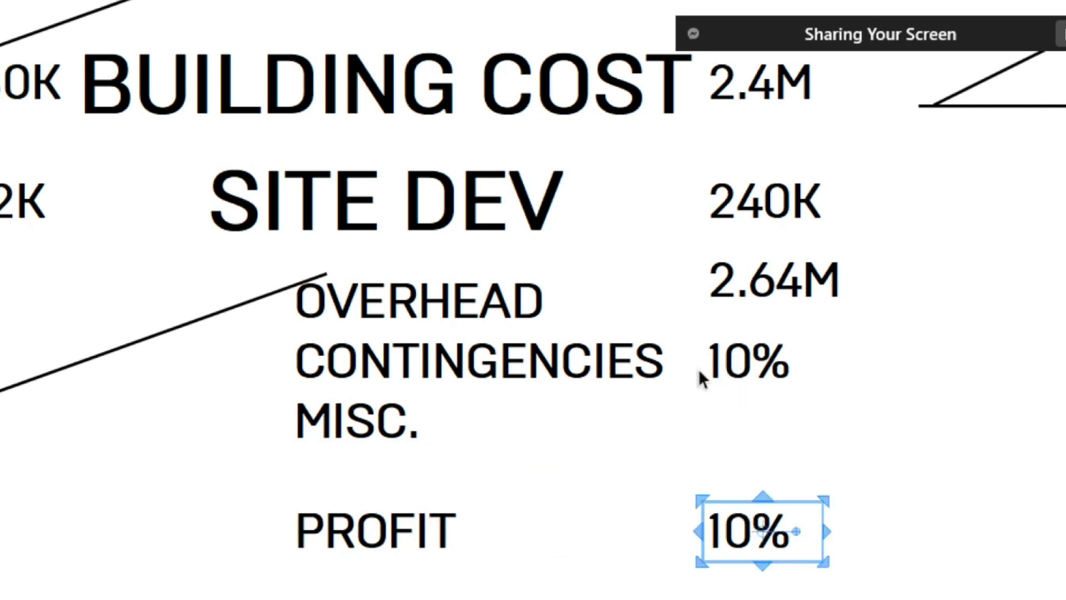
double_click(742, 534)
text(15%)
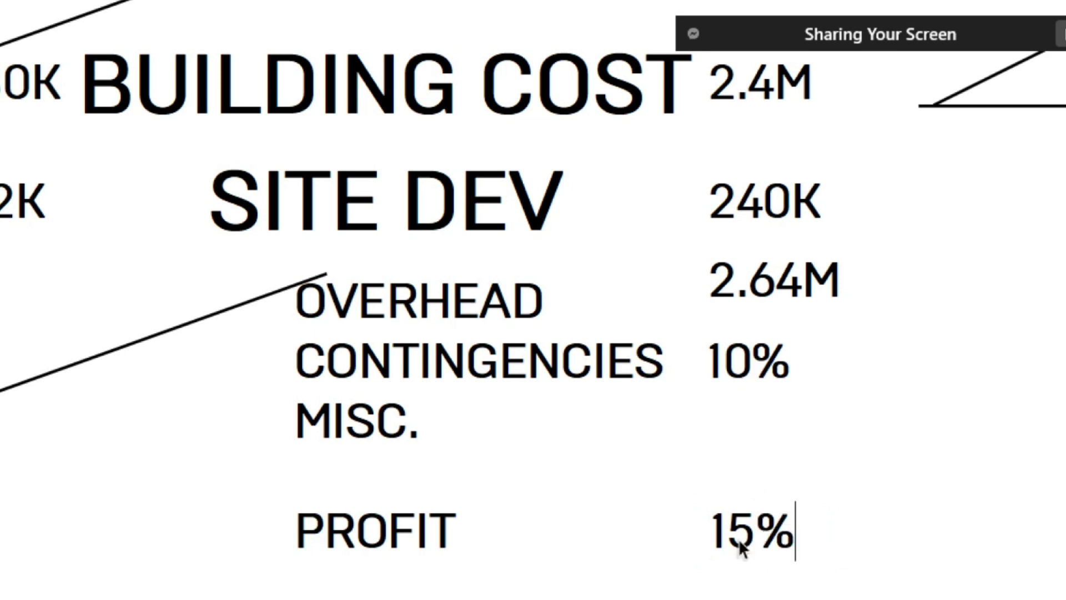
click(199, 379)
scroll(199, 379, down, 3)
scroll(578, 384, up, 2)
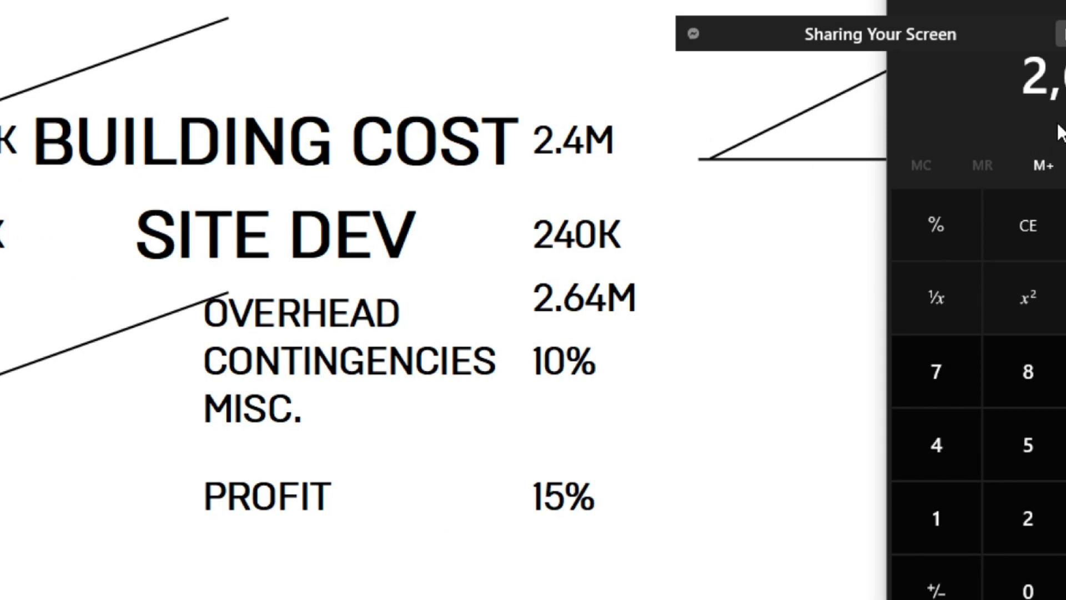
Step: Replace the 10% beside OVERHEAD CONTINGENCIES MISC. with 264K
key(Escape)
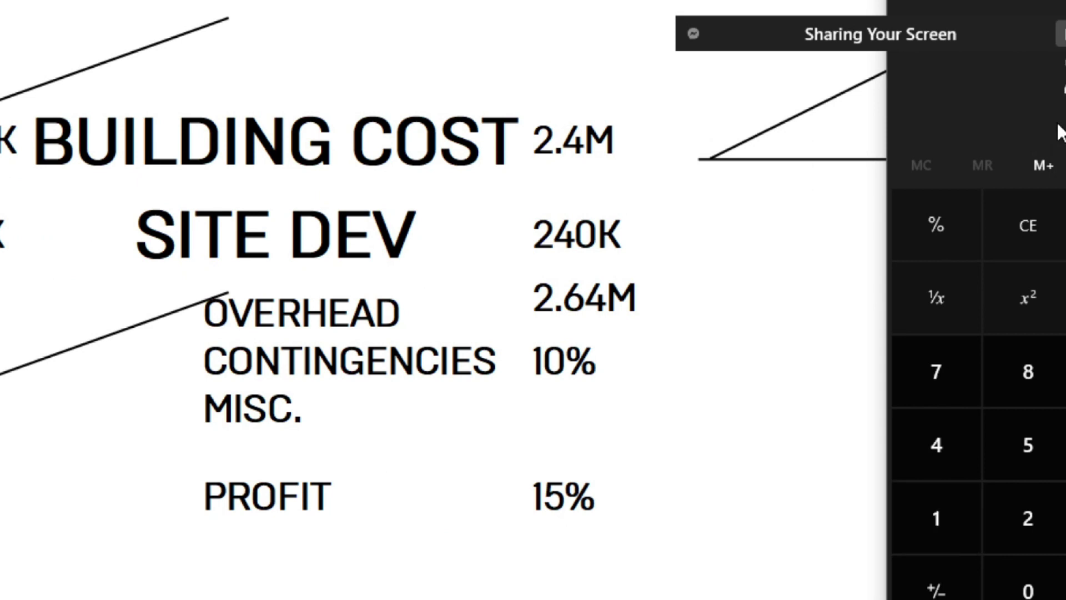
click(570, 401)
click(571, 362)
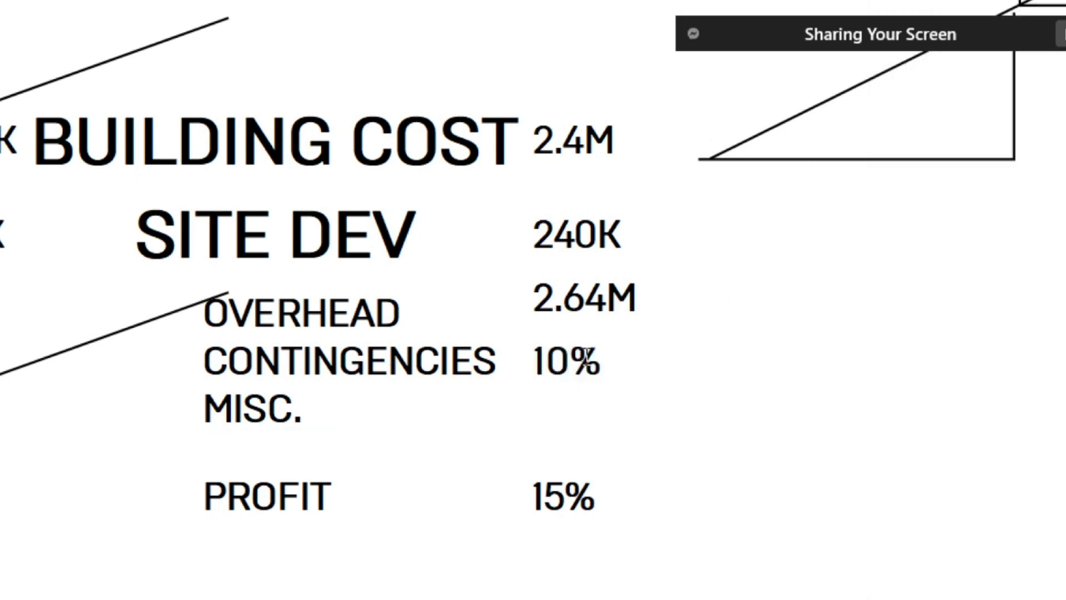
key(ctrl+a)
text(264K)
key(alt+Tab)
key(alt+Tab)
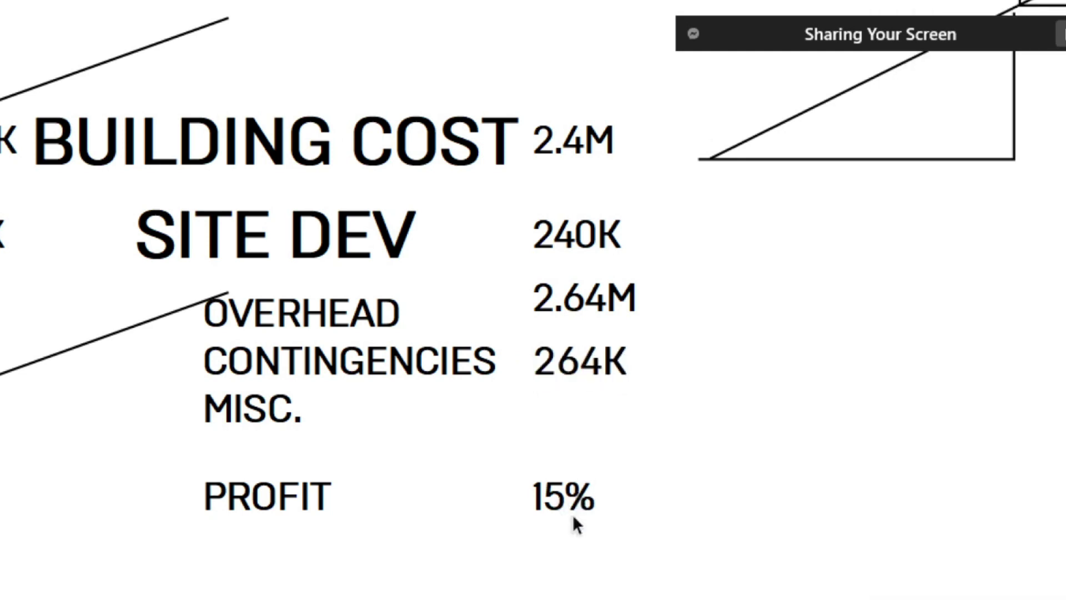
Step: Work out the profit on the 2.64M subtotal in Calculator and replace the 15% beside PROFIT with 396K
click(583, 506)
key(ctrl+a)
key(alt+Tab)
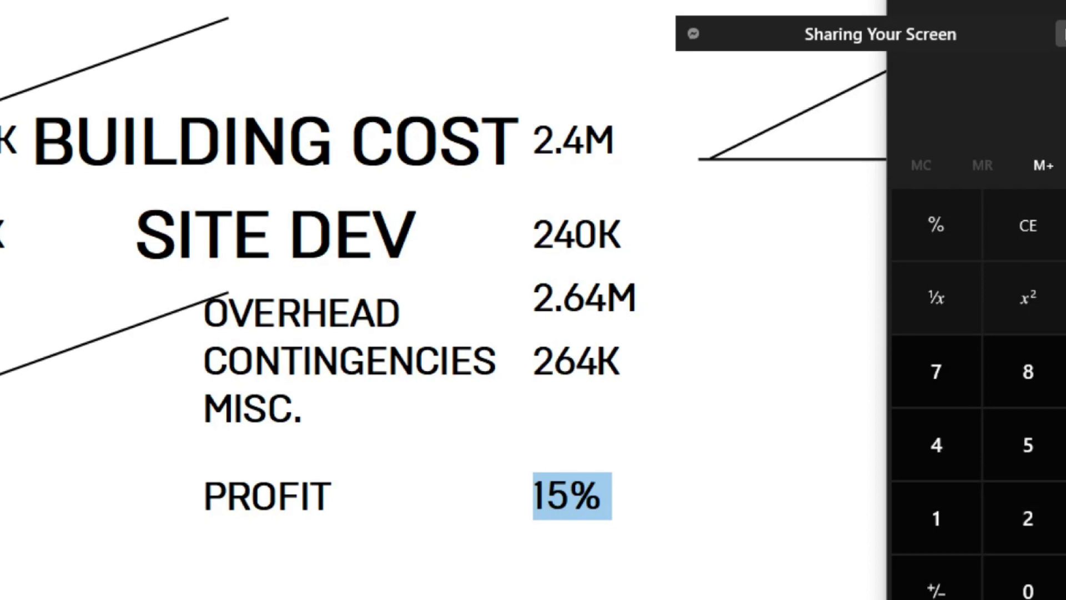
text(0000)
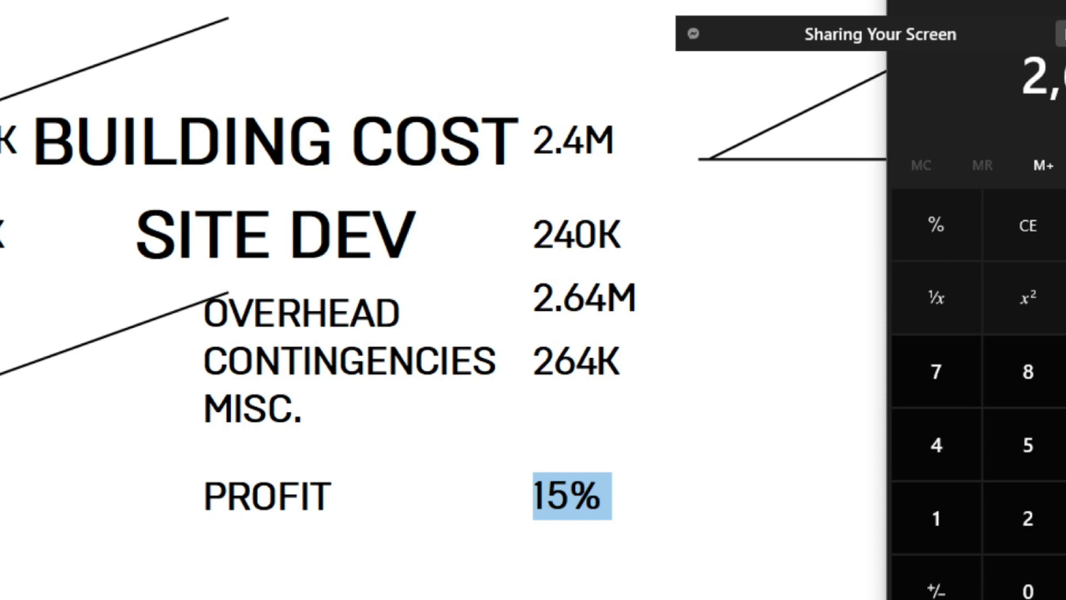
text(1)
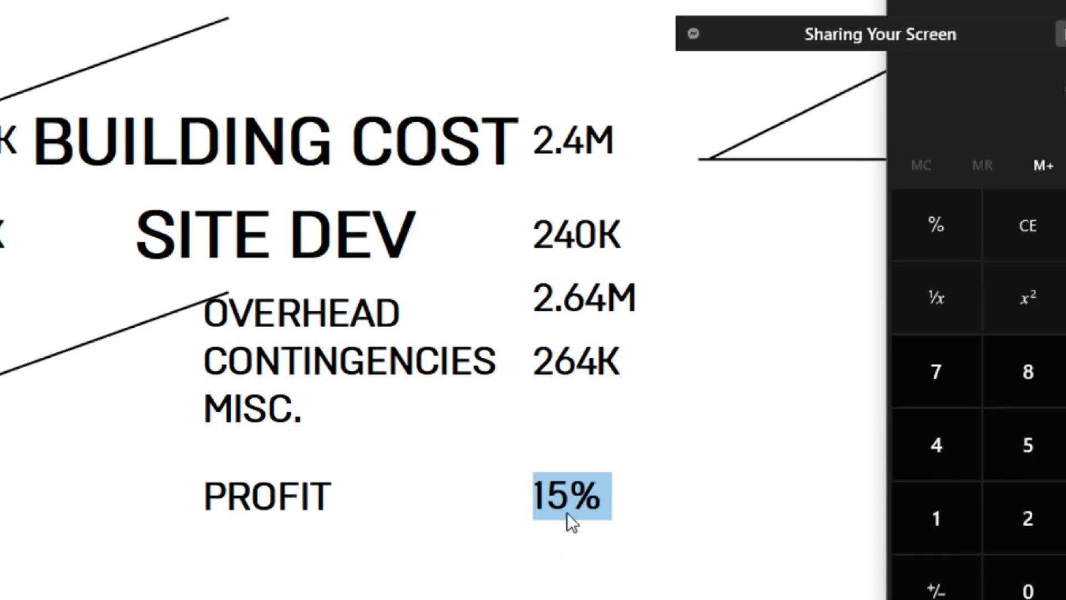
double_click(571, 519)
text(396)
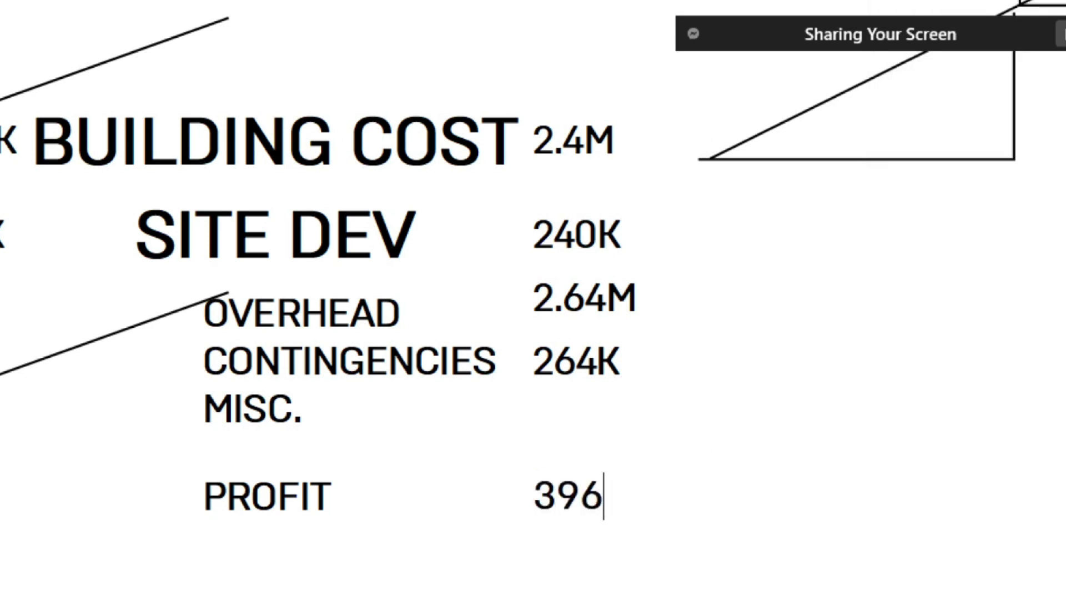
text(K)
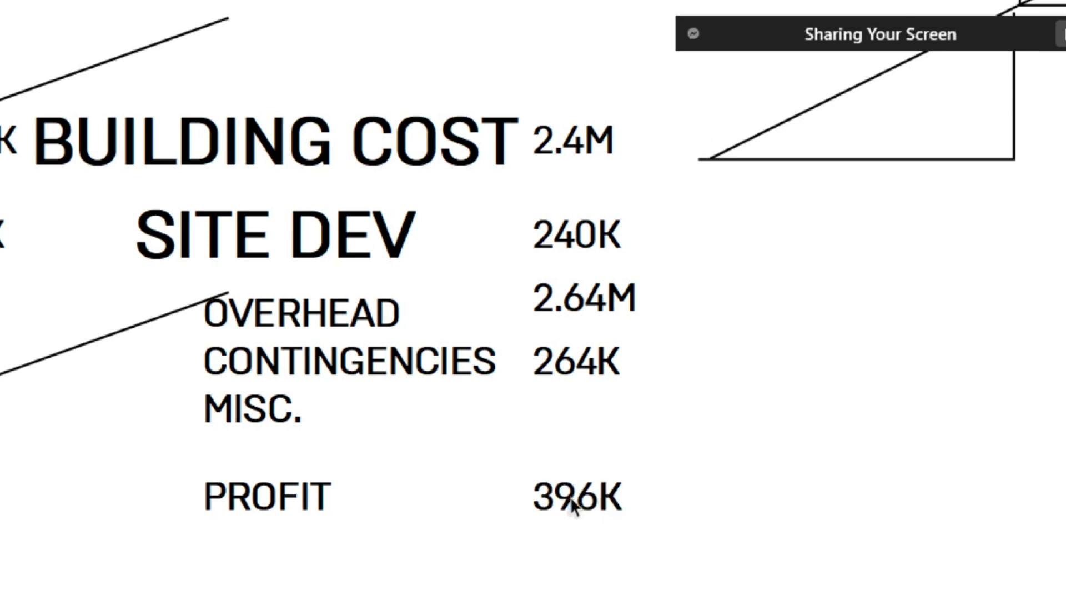
Step: Draw a rectangle framing the PROFIT label and its 396K figure
mouse_move(191, 472)
mouse_down()
mouse_move(674, 533)
mouse_move(633, 527)
mouse_up()
key(space)
scroll(427, 446, up, 2)
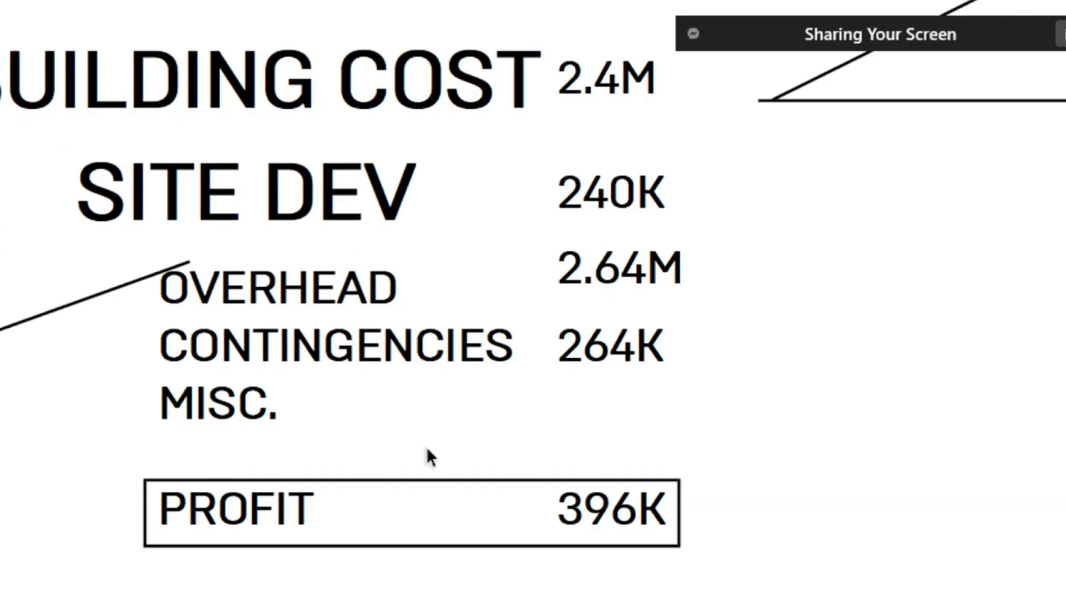
scroll(533, 497, down, 1)
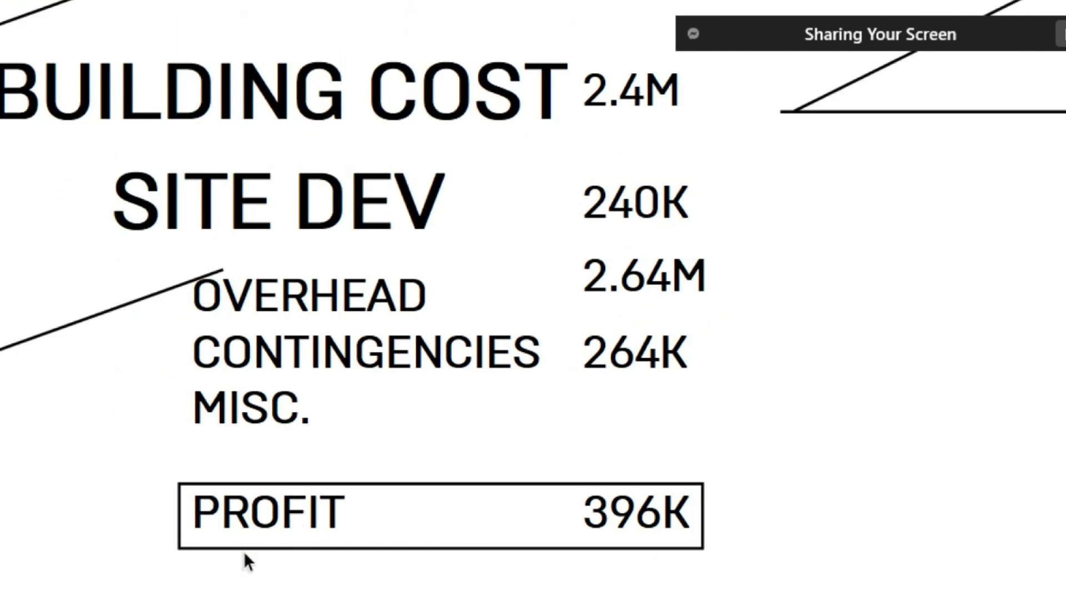
scroll(294, 536, down, 3)
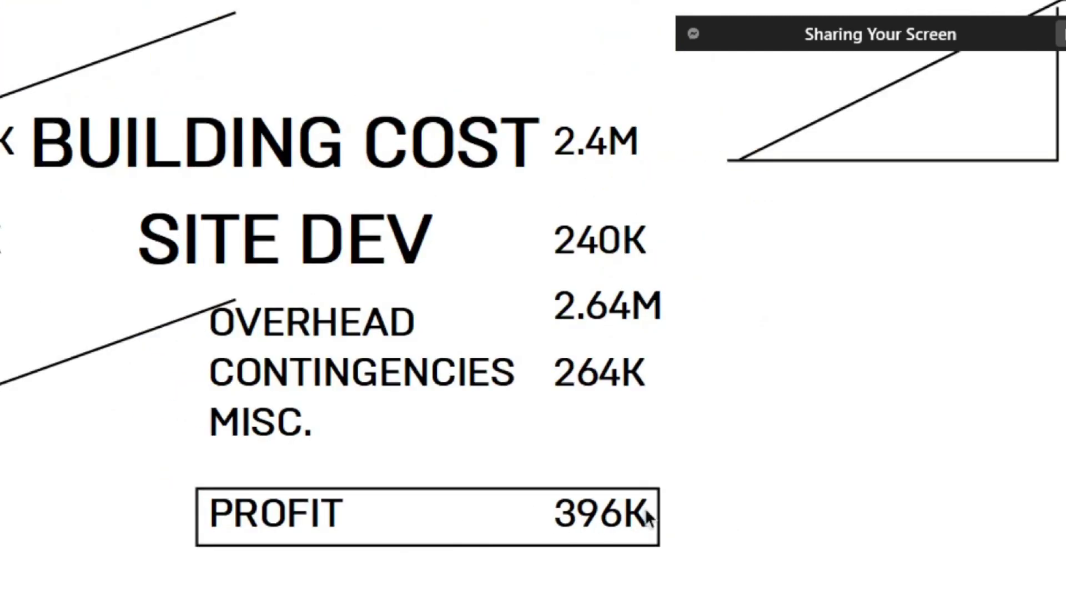
scroll(167, 516, up, 2)
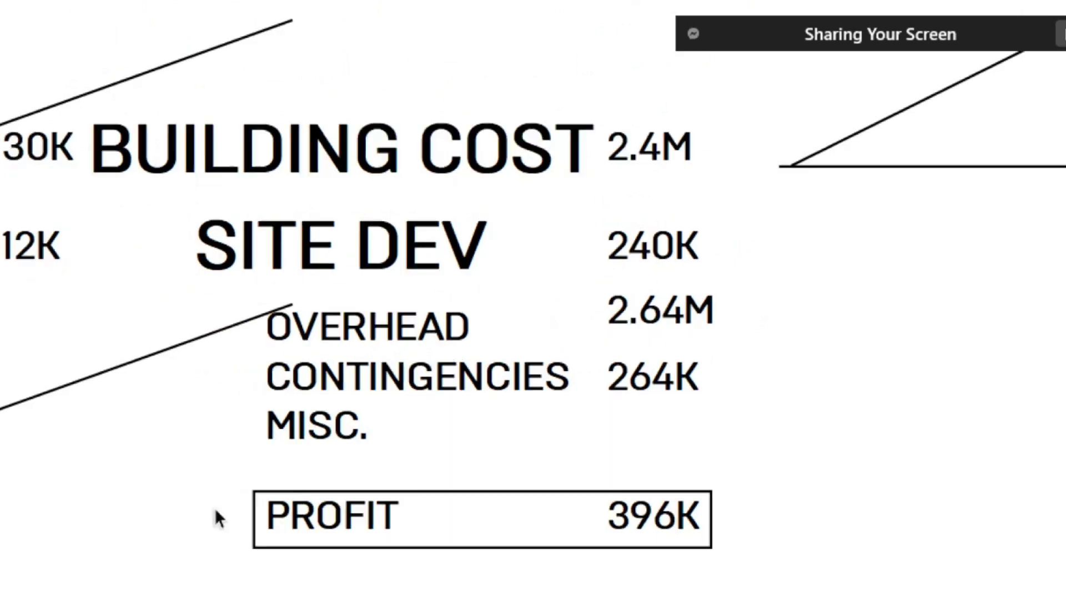
Step: Duplicate the boxed PROFIT row so that two identical rows stack below the OVERHEAD CONTINGENCIES MISC. text
click(318, 410)
scroll(681, 475, down, 2)
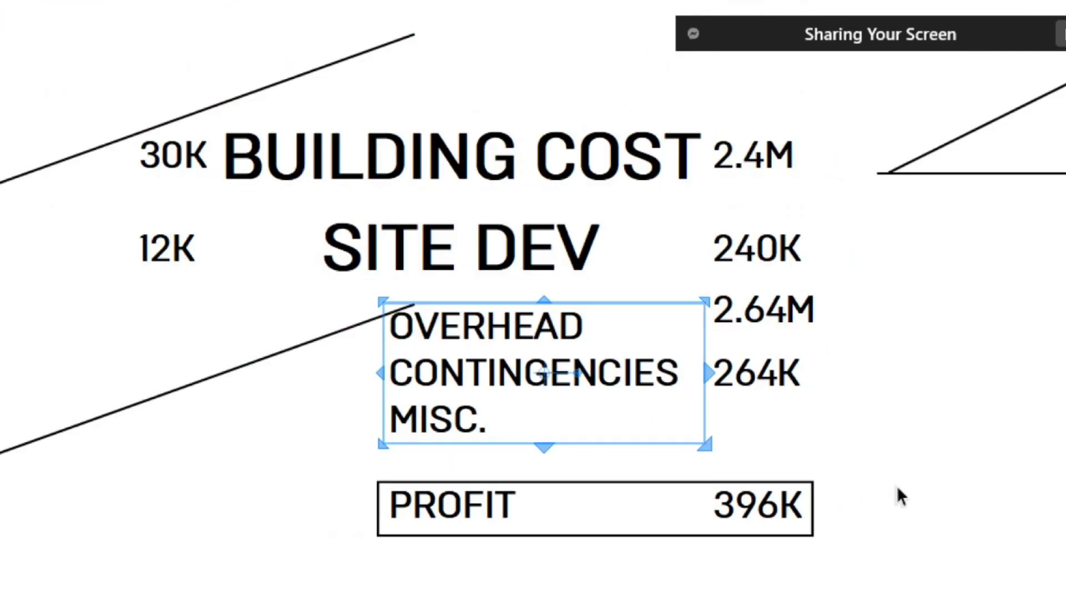
click(555, 510)
drag(554, 510, 488, 487)
scroll(736, 480, up, 1)
key(Escape)
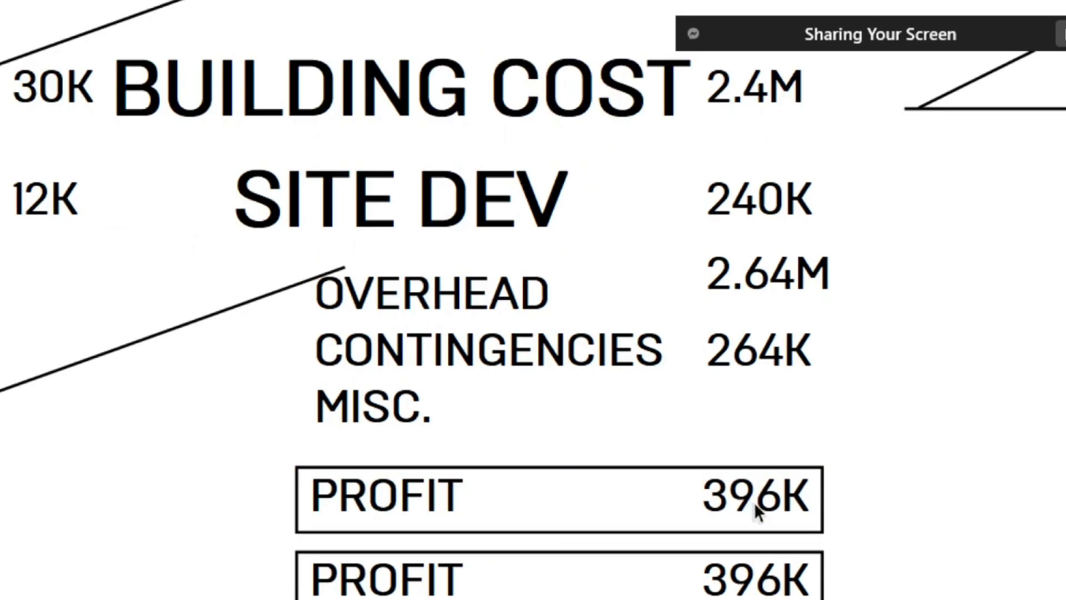
Step: Work out the monthly supervision fee from the 2.64M subtotal in Calculator
key(alt+Tab)
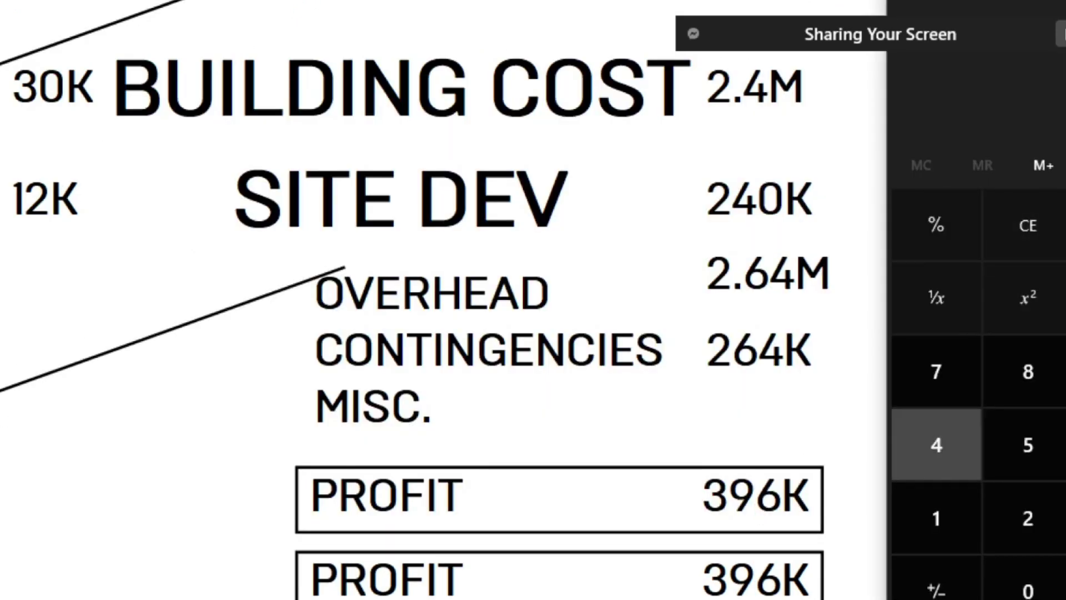
text(0)
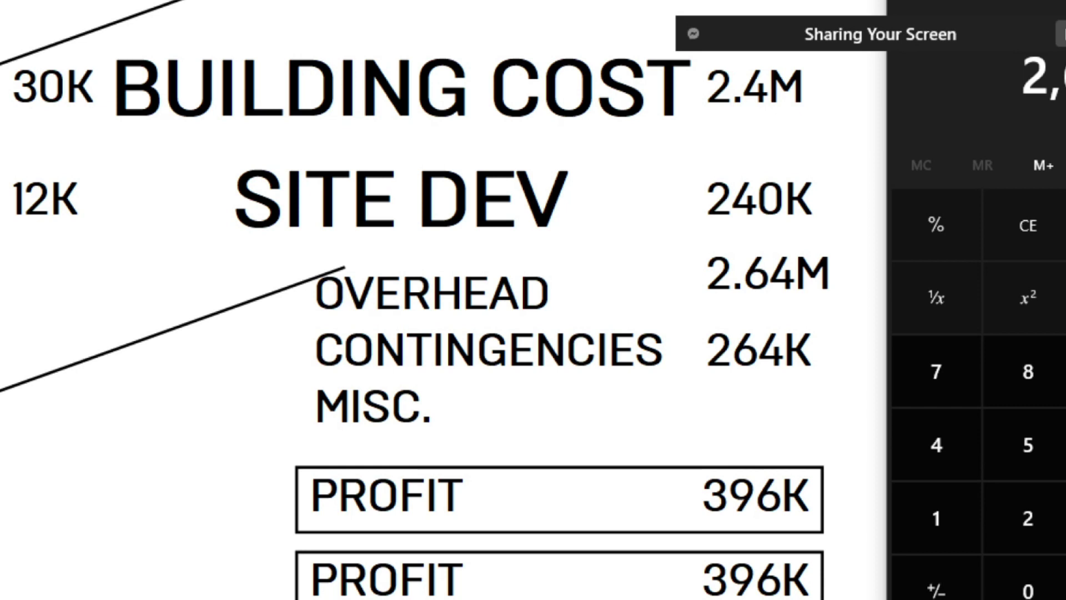
text(15)
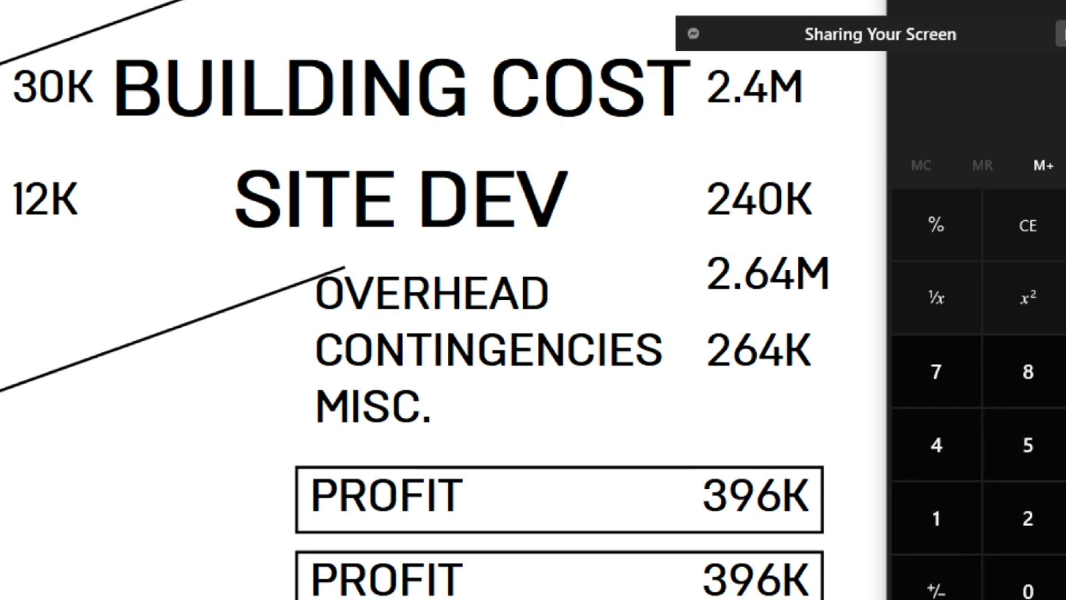
text(1)
scroll(409, 178, down, 1)
scroll(674, 478, up, 4)
Step: Change the figure in the upper boxed PROFIT row to 40K
click(766, 459)
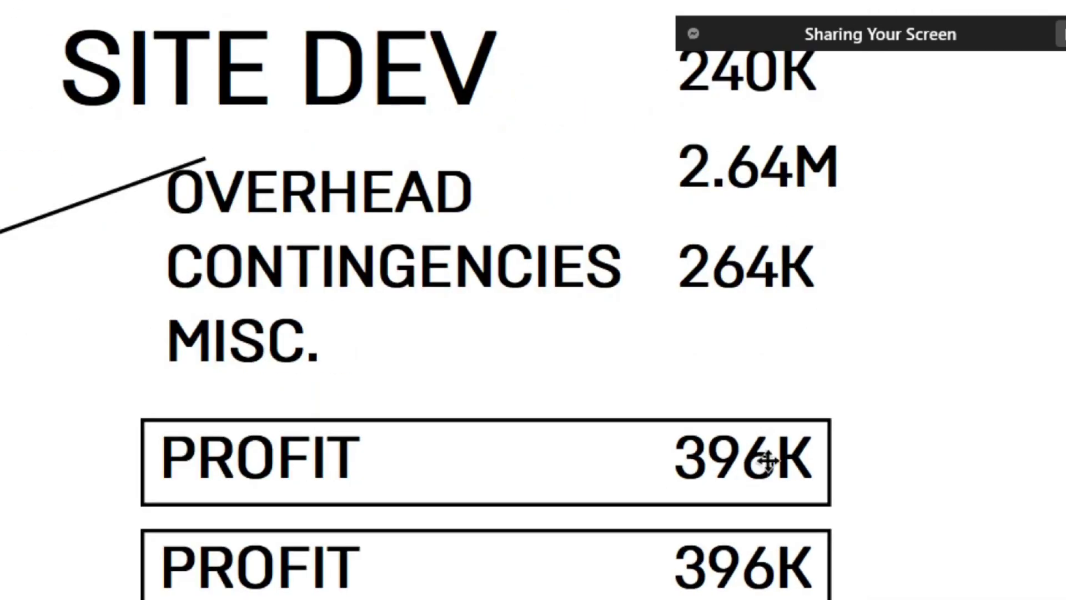
click(749, 455)
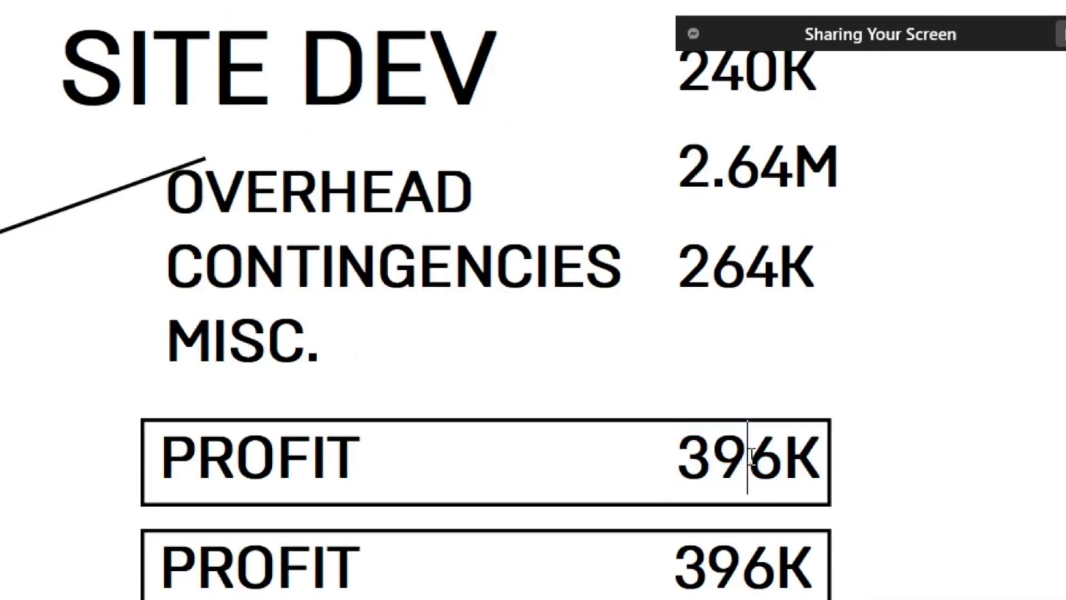
text(.)
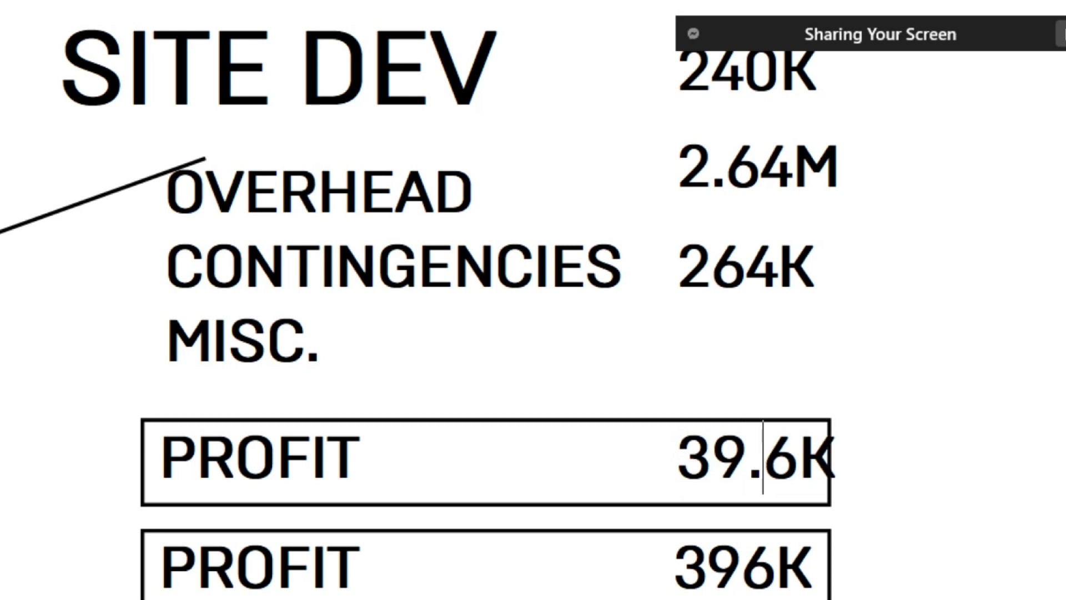
key(alt+Tab)
key(alt+Tab)
drag(769, 455, 795, 457)
click(753, 468)
key(Delete)
key(Delete)
key(BackSpace)
key(BackSpace)
text(40K)
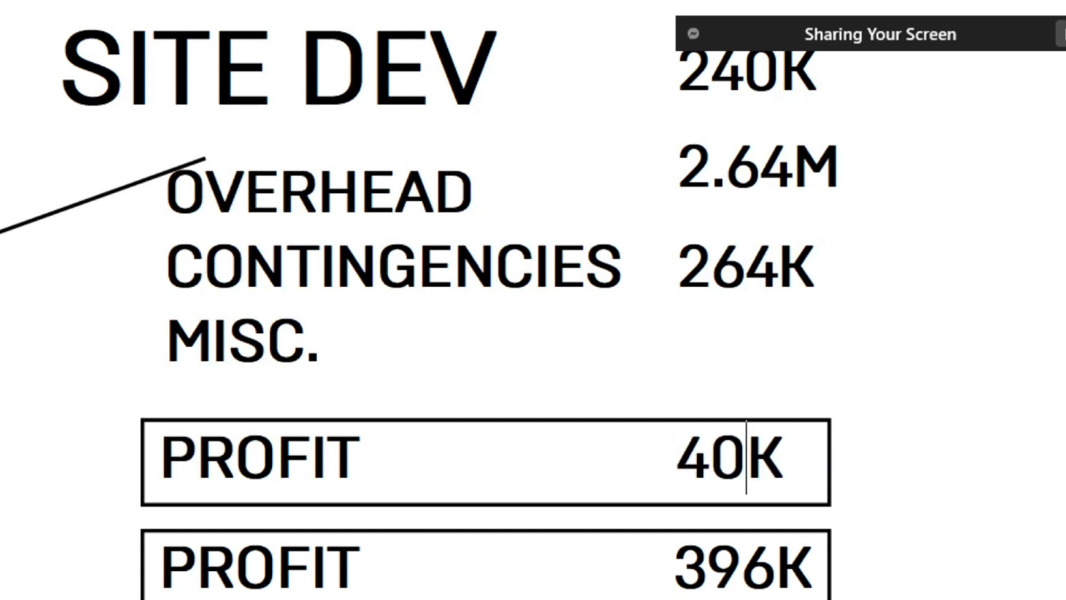
key(Escape)
Step: Replace the PROFIT label in the 40K row with SUPERVISION
scroll(735, 483, down, 3)
scroll(758, 455, up, 3)
ctrl+scroll(739, 469, up, 1)
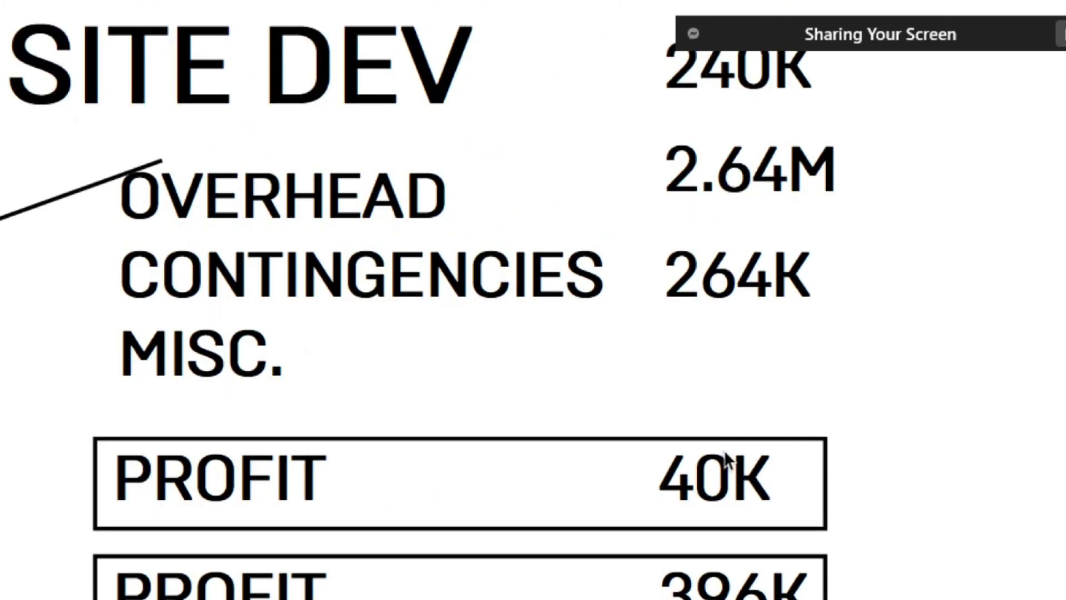
click(279, 479)
double_click(279, 479)
text(SUPE)
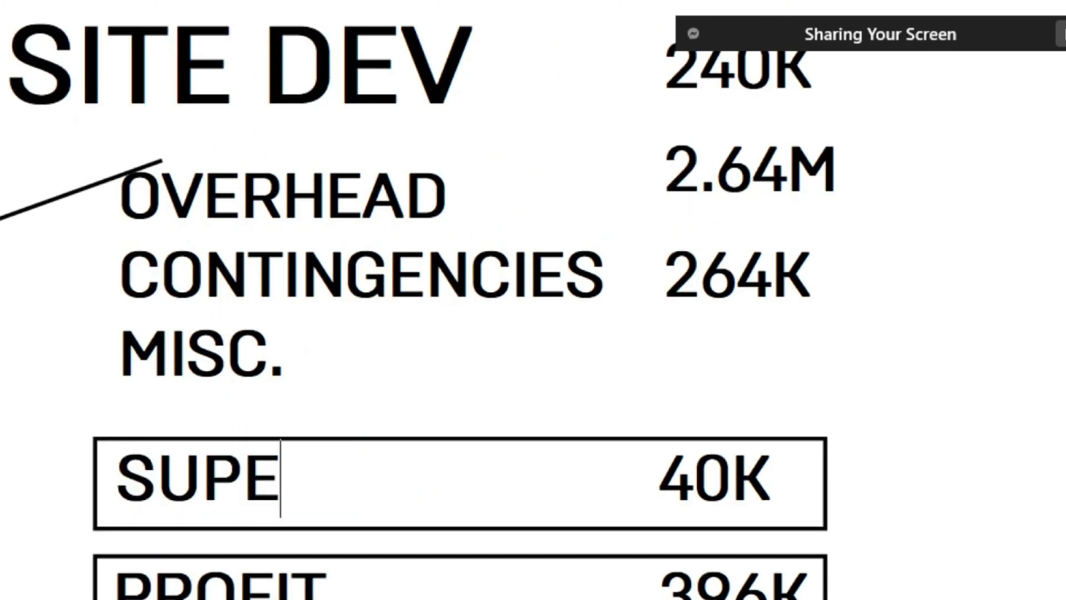
text(RVISION)
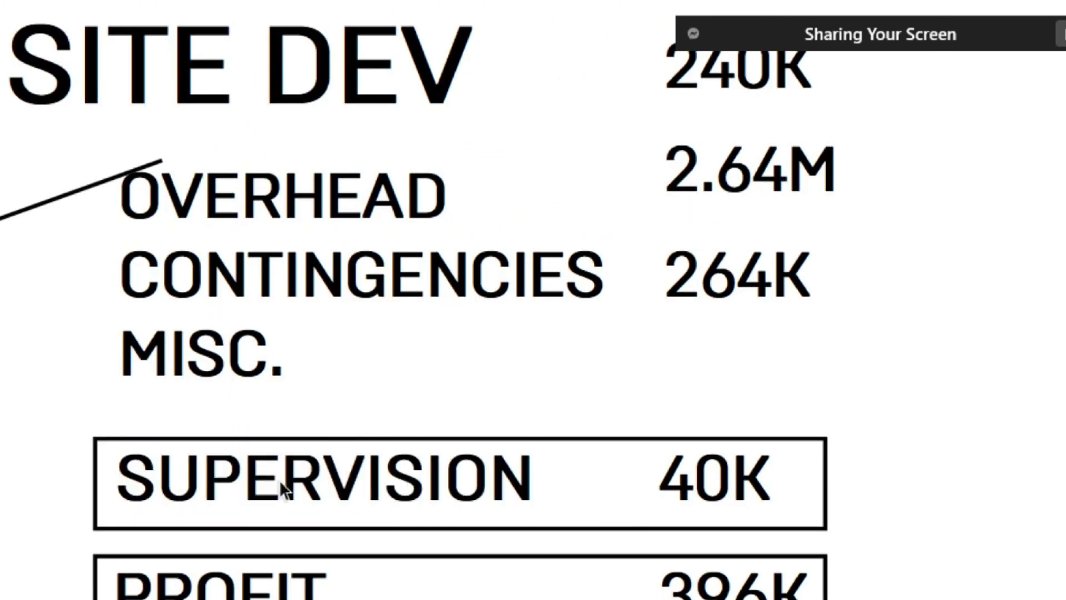
key(Escape)
Step: Copy the SUPERVISION text to just outside the box beside 40K and change the copy to MONTHS
scroll(266, 480, down, 1)
drag(224, 473, 827, 478)
double_click(827, 478)
text(MONTHS)
key(Escape)
drag(800, 467, 824, 471)
scroll(828, 477, down, 4)
click(871, 337)
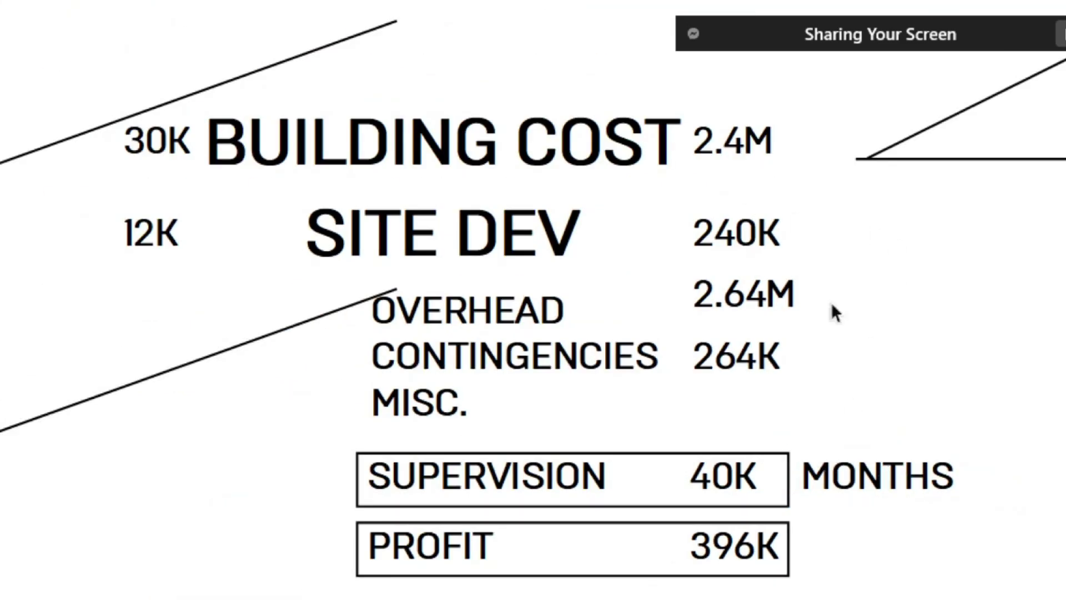
Step: Review the sheet from the project requirements and design fees to the building cost breakdown and the slope sketch
scroll(792, 356, down, 3)
scroll(655, 476, down, 5)
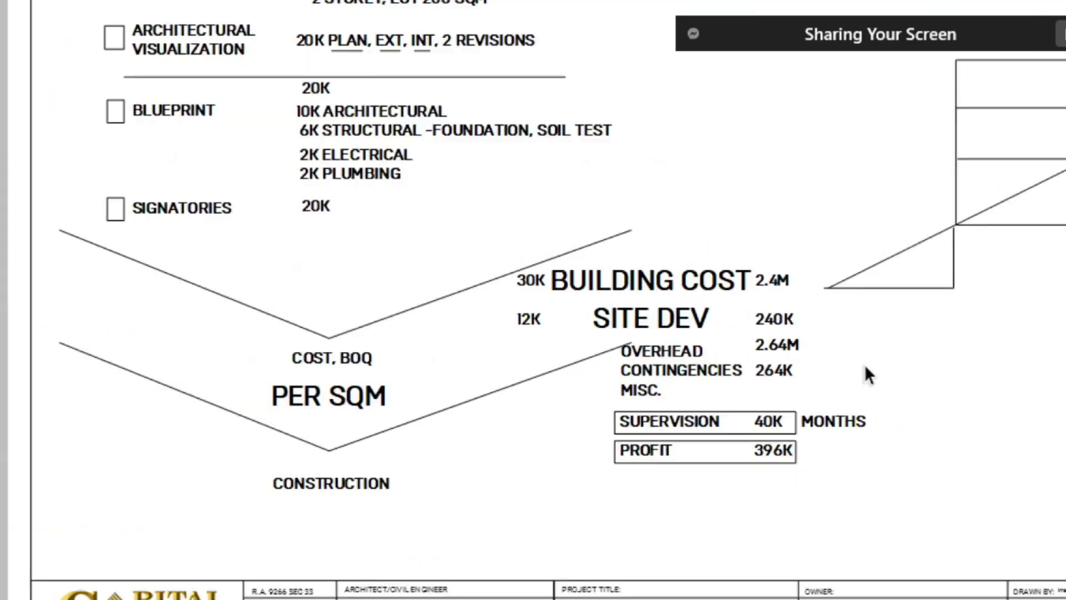
scroll(536, 189, up, 3)
scroll(538, 194, up, 5)
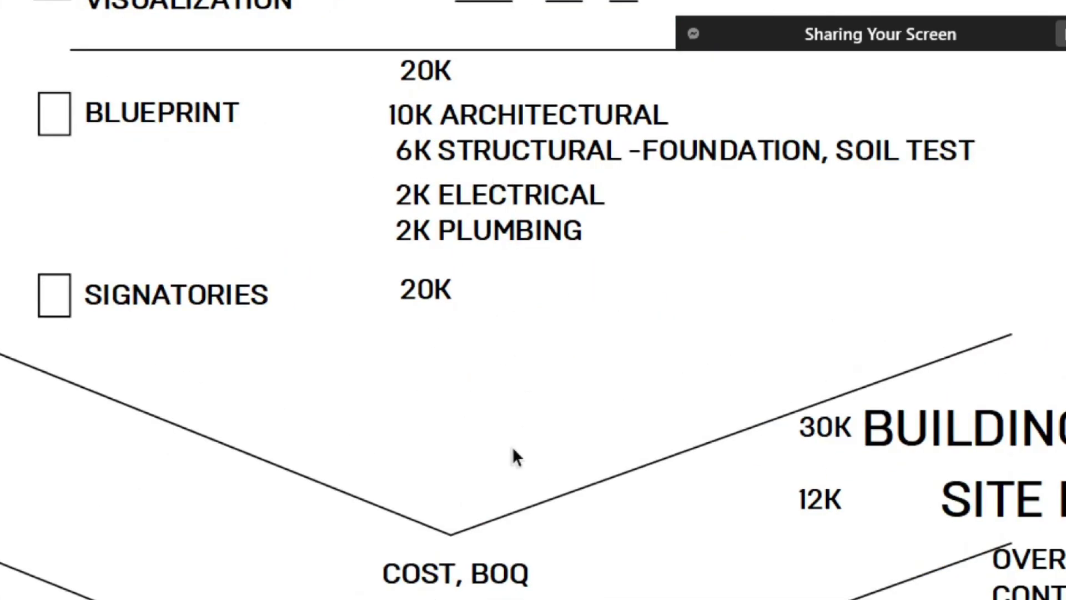
scroll(514, 454, down, 2)
scroll(563, 22, up, 2)
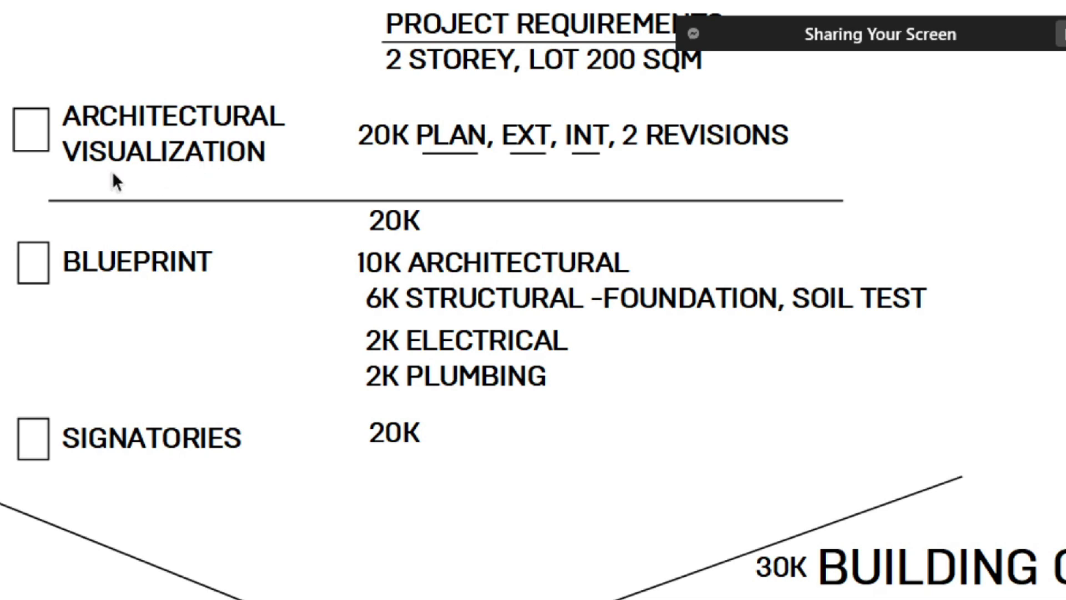
scroll(114, 173, up, 1)
scroll(517, 153, down, 5)
scroll(1029, 498, up, 2)
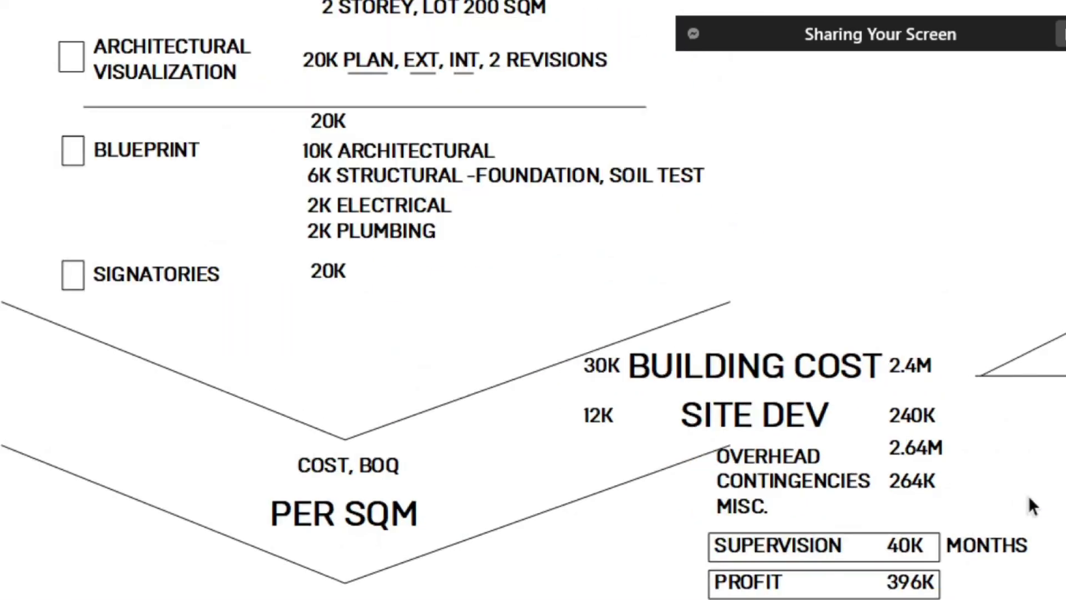
scroll(705, 509, up, 1)
scroll(188, 348, down, 3)
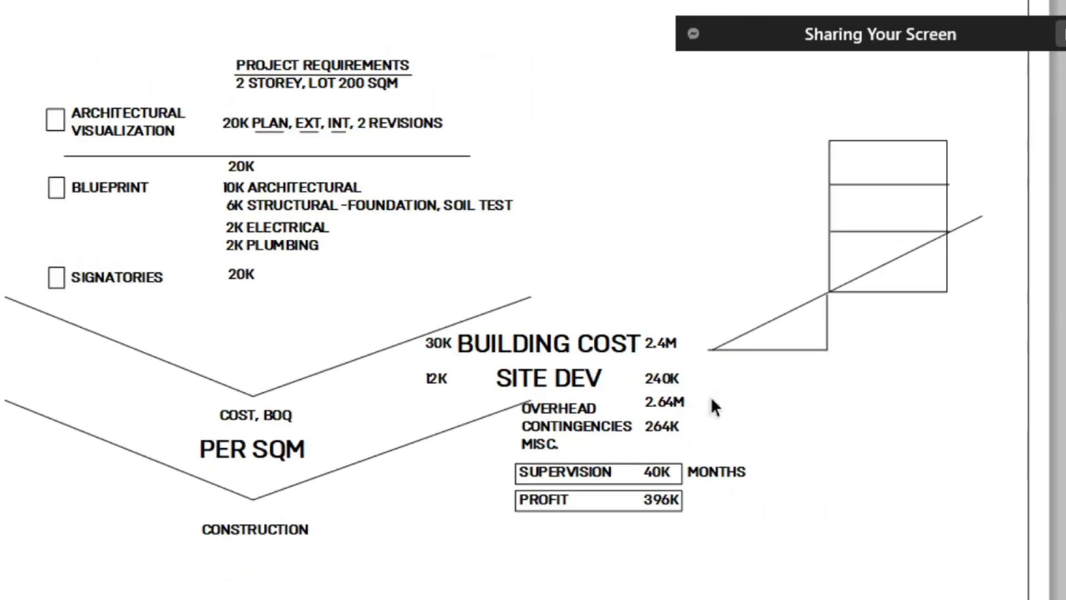
scroll(561, 444, up, 1)
scroll(674, 477, up, 1)
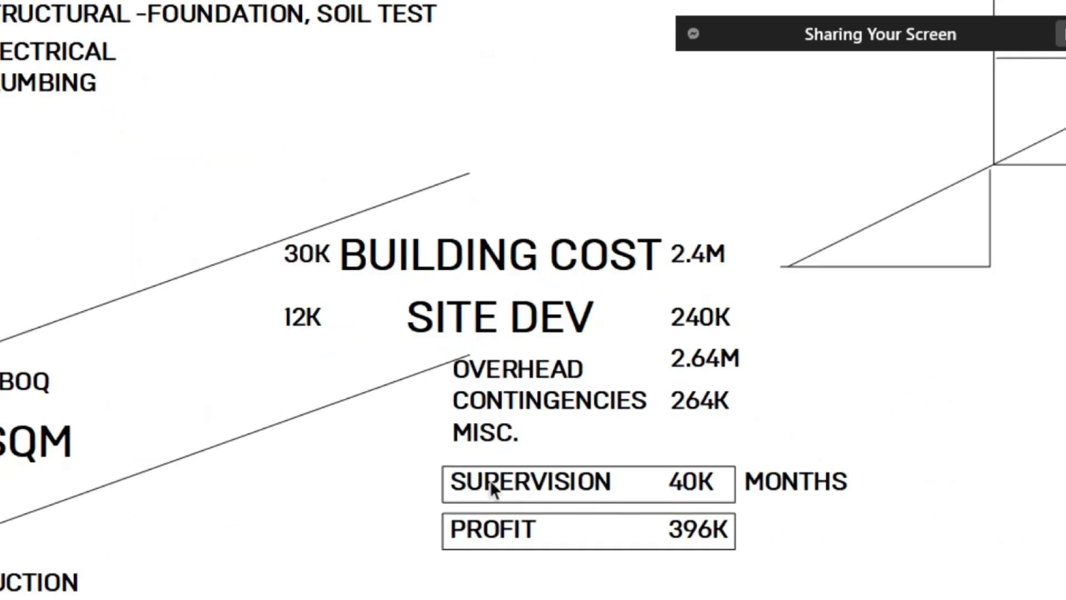
scroll(488, 481, down, 1)
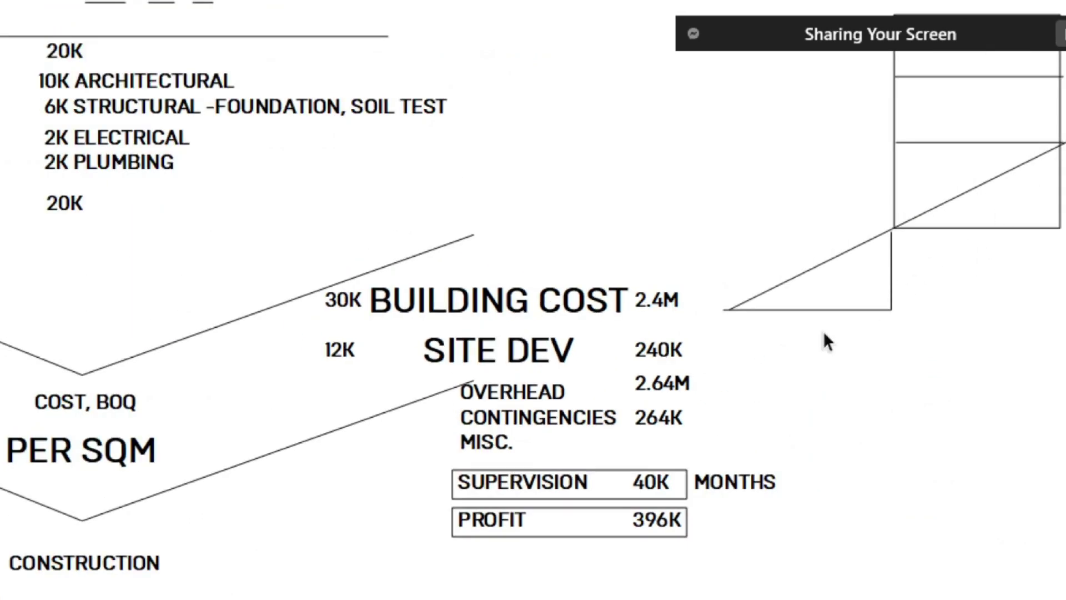
scroll(1021, 161, up, 1)
scroll(1055, 167, up, 1)
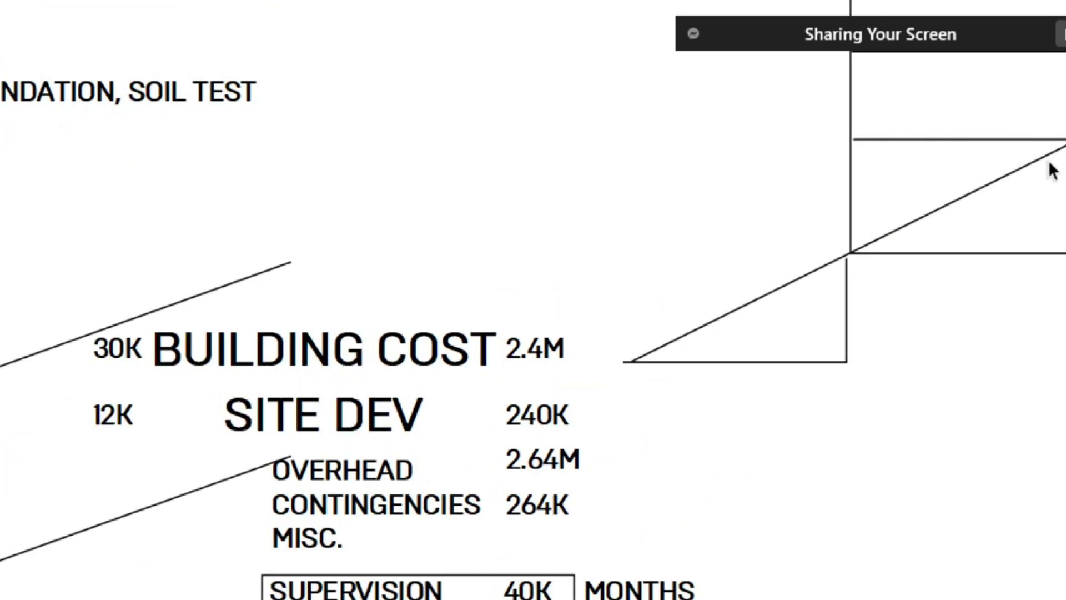
scroll(850, 291, down, 2)
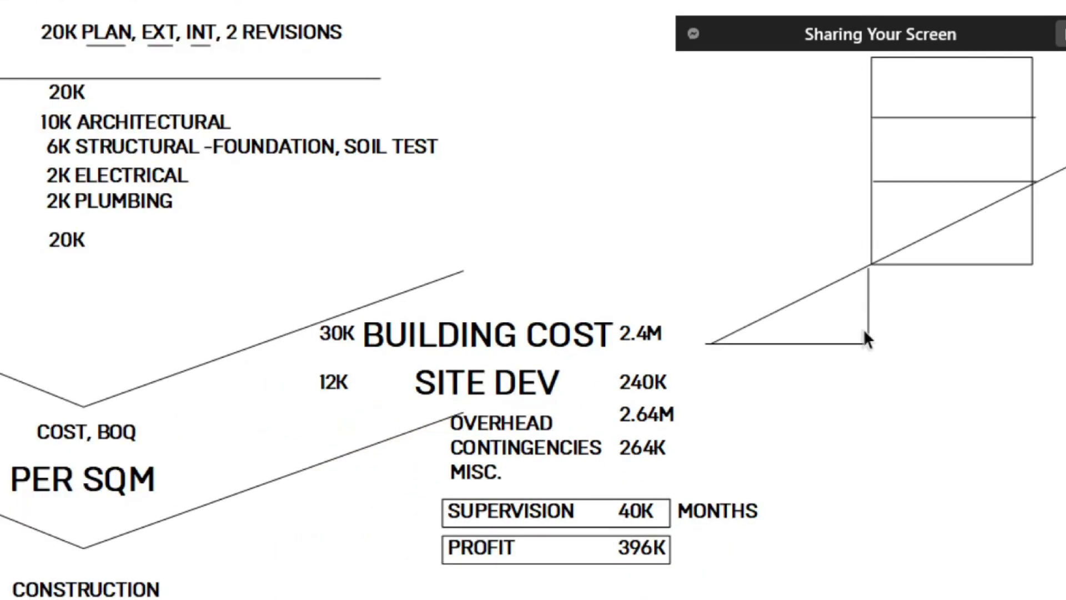
scroll(729, 359, up, 1)
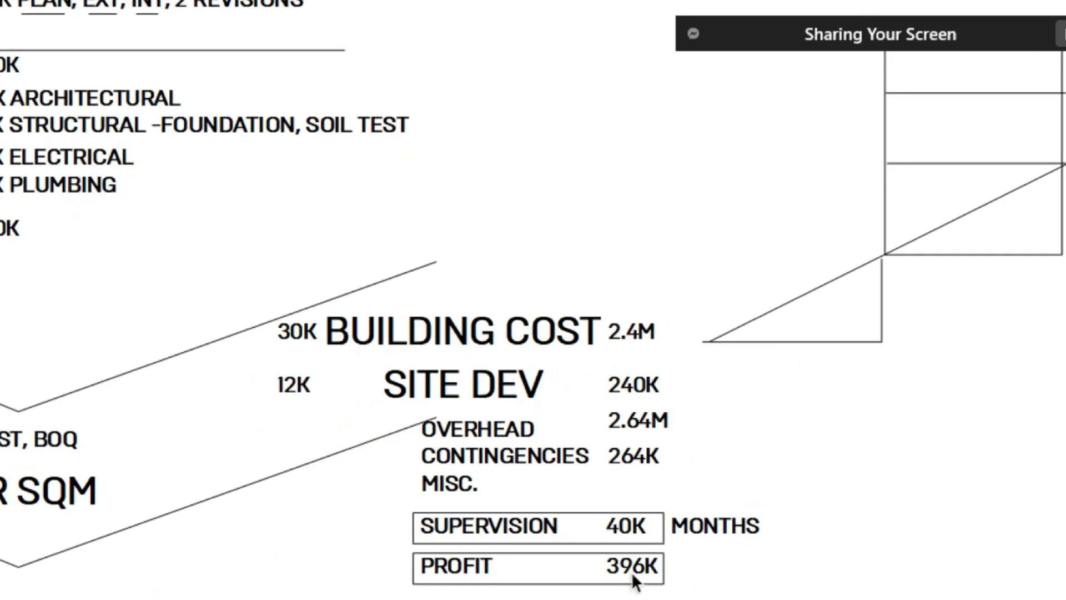
Step: Review the building cost breakdown from the site development figures down to the boxed supervision and profit rows
scroll(636, 578, up, 2)
scroll(607, 493, up, 1)
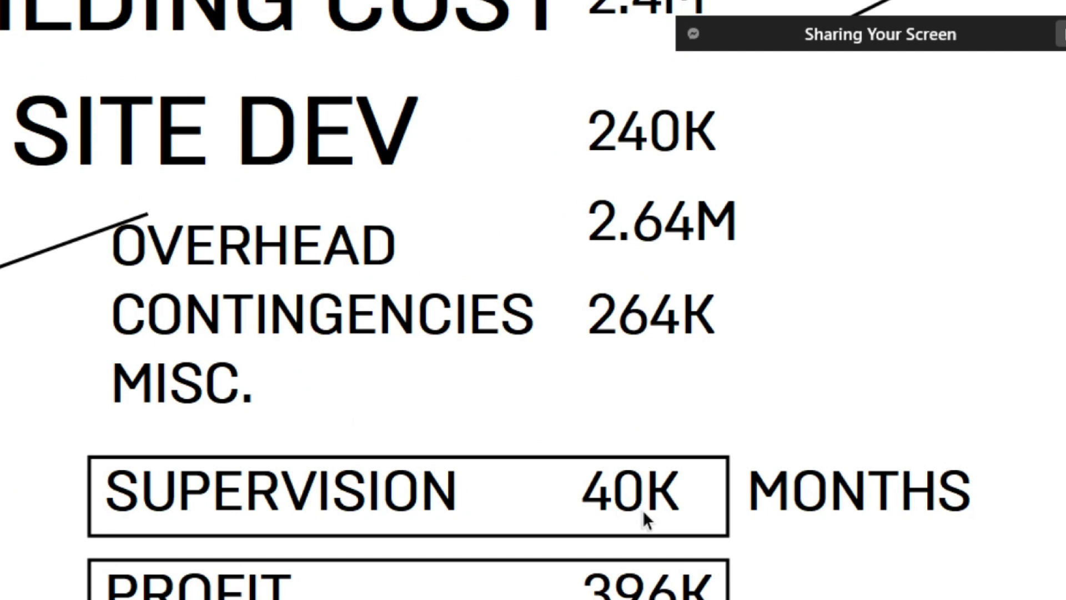
key(alt+Tab)
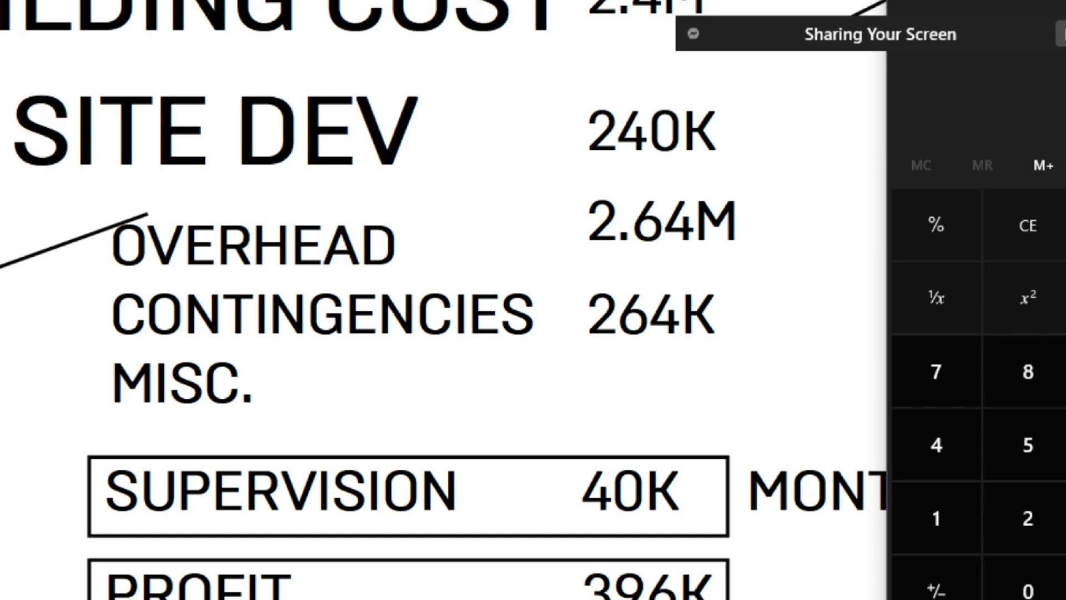
scroll(805, 296, down, 3)
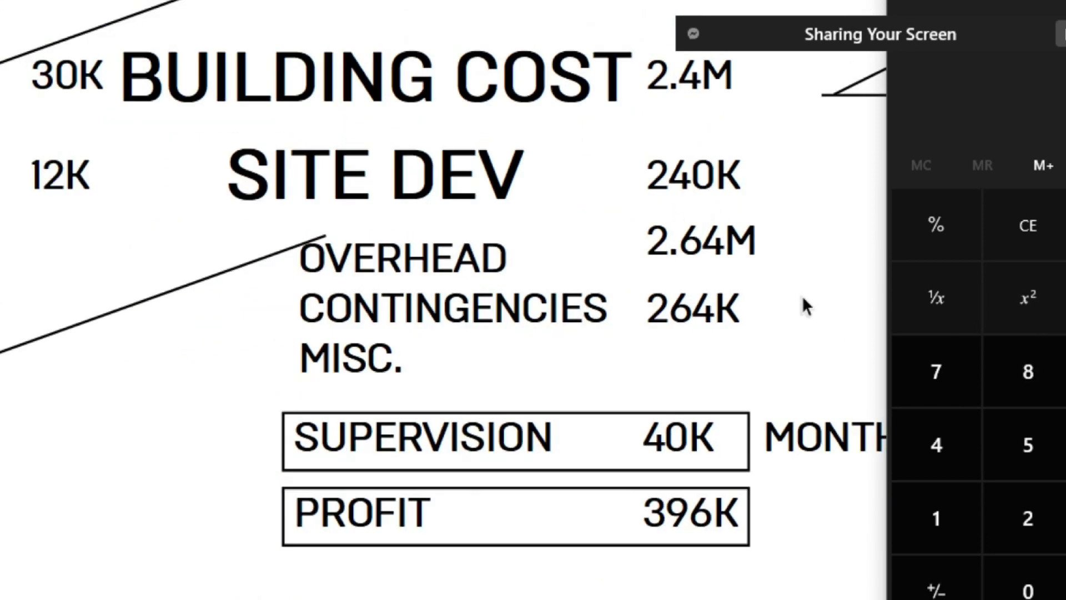
click(766, 371)
scroll(767, 372, down, 1)
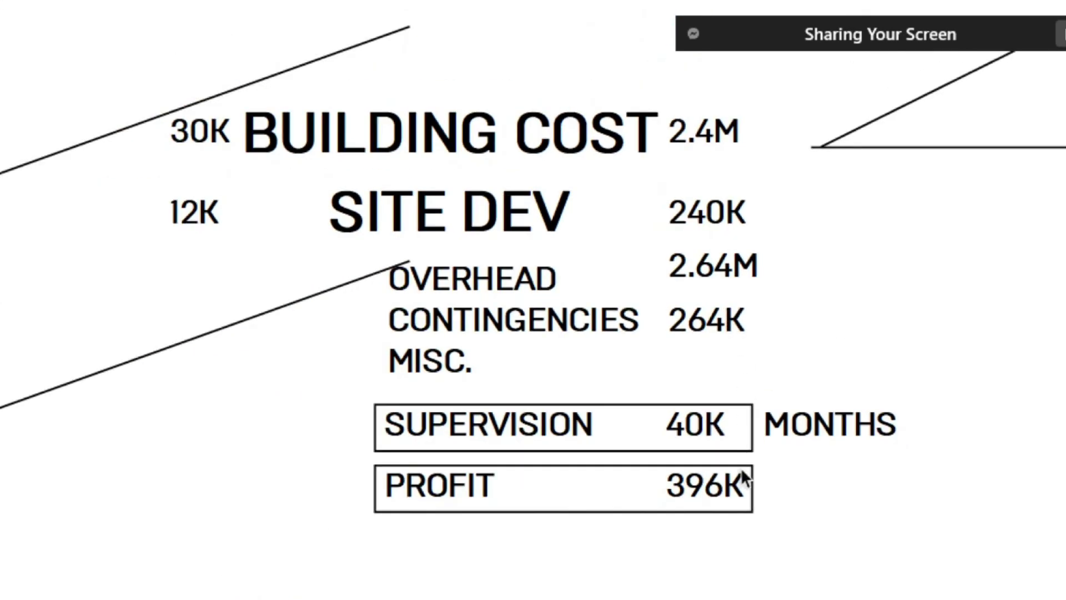
scroll(871, 434, up, 1)
scroll(871, 471, down, 2)
scroll(798, 450, up, 1)
scroll(784, 489, down, 1)
scroll(777, 455, up, 1)
scroll(767, 489, down, 2)
scroll(775, 428, up, 2)
scroll(736, 483, up, 1)
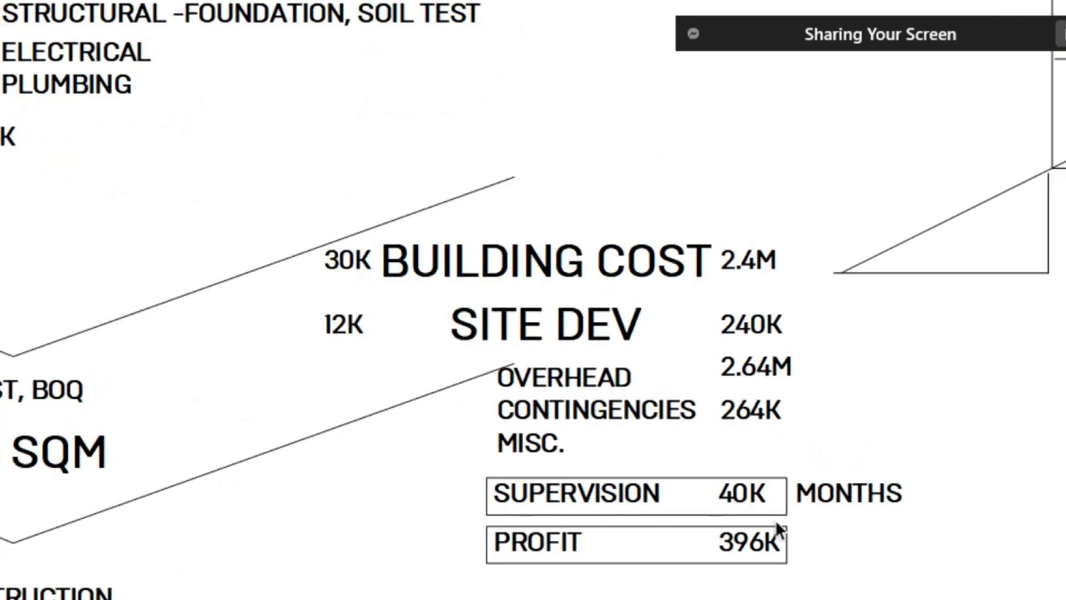
Step: Compare the boxed SUPERVISION and PROFIT rows, highlighting their labels and figures in turn
click(721, 493)
scroll(772, 545, up, 2)
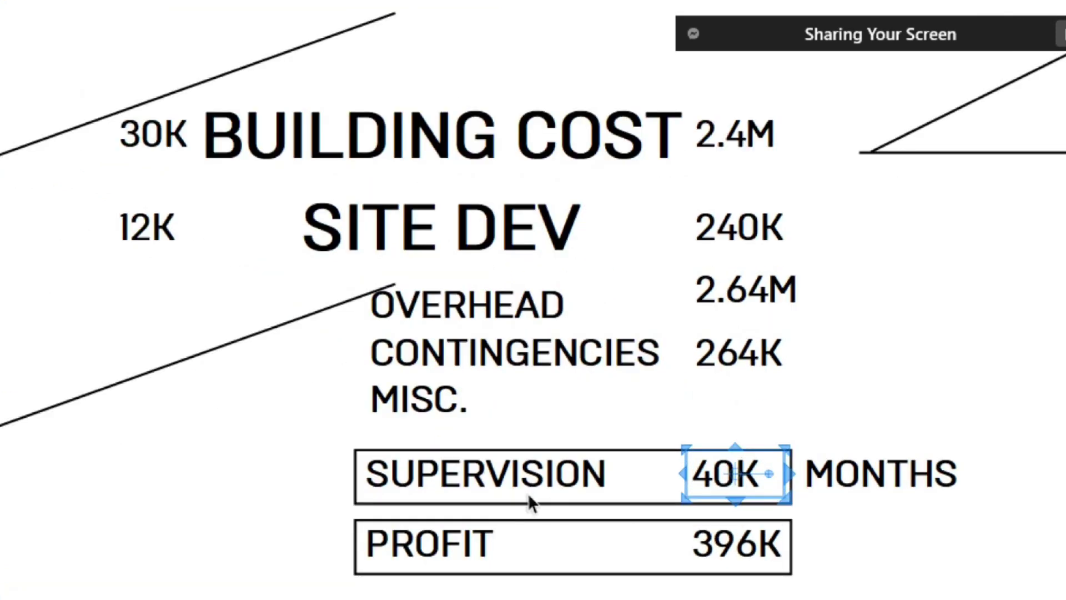
scroll(639, 466, up, 1)
click(476, 474)
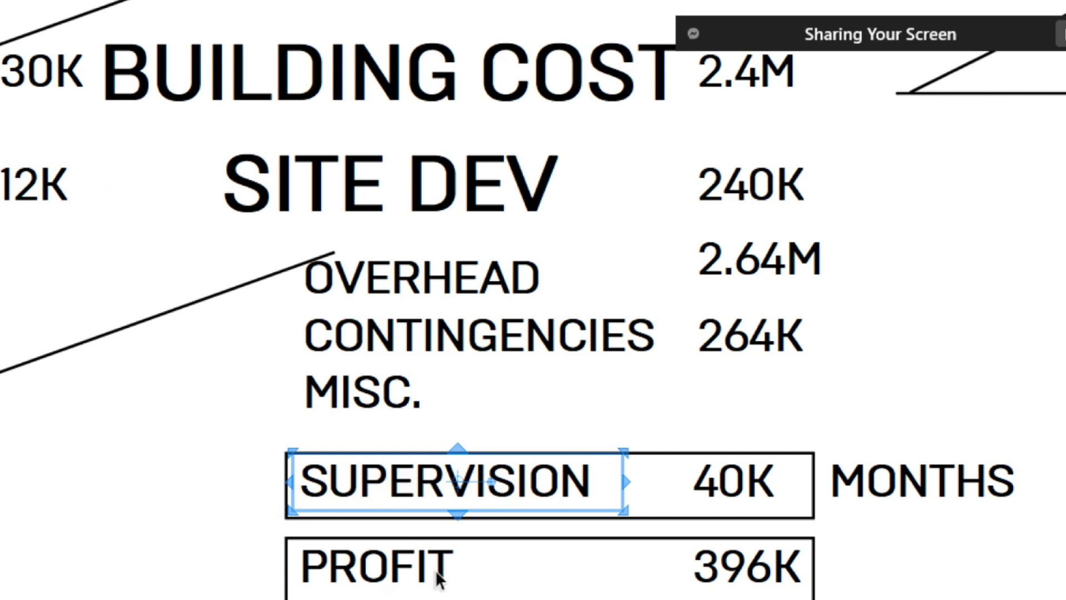
click(413, 562)
click(428, 490)
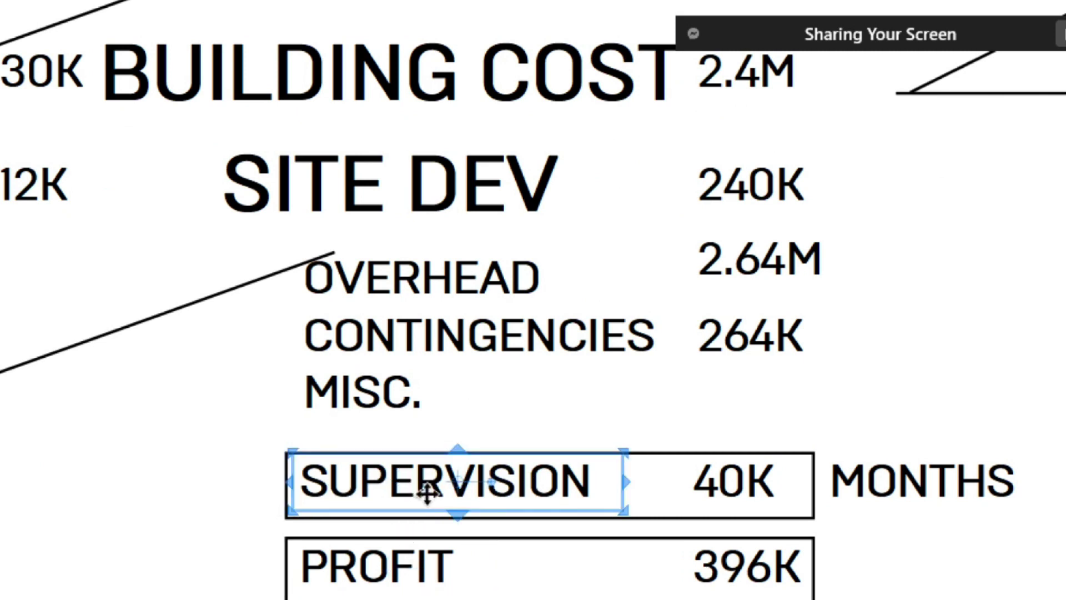
drag(1058, 433, 311, 510)
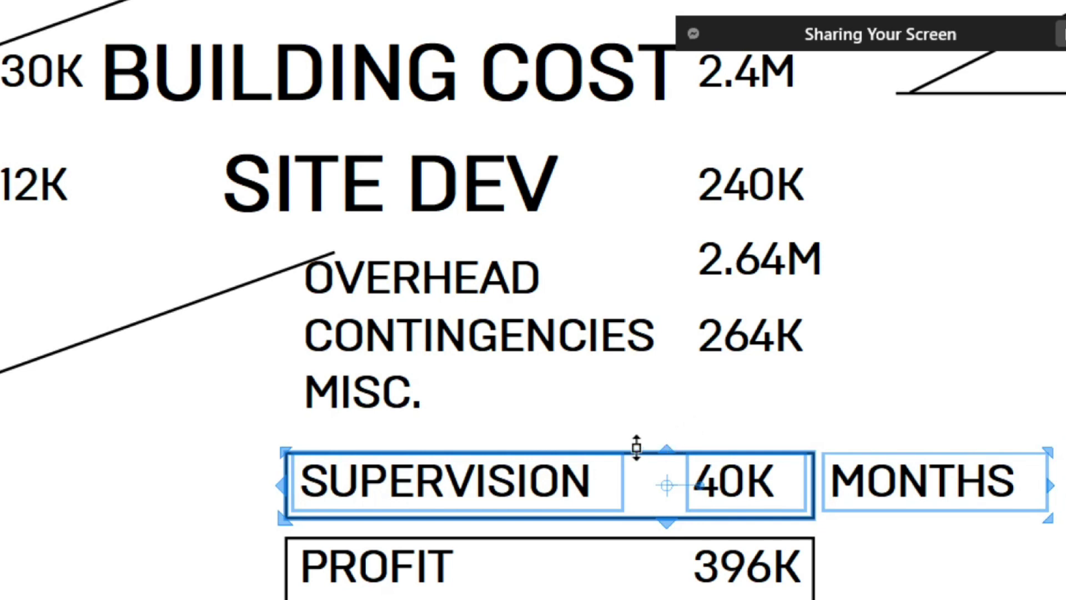
click(608, 411)
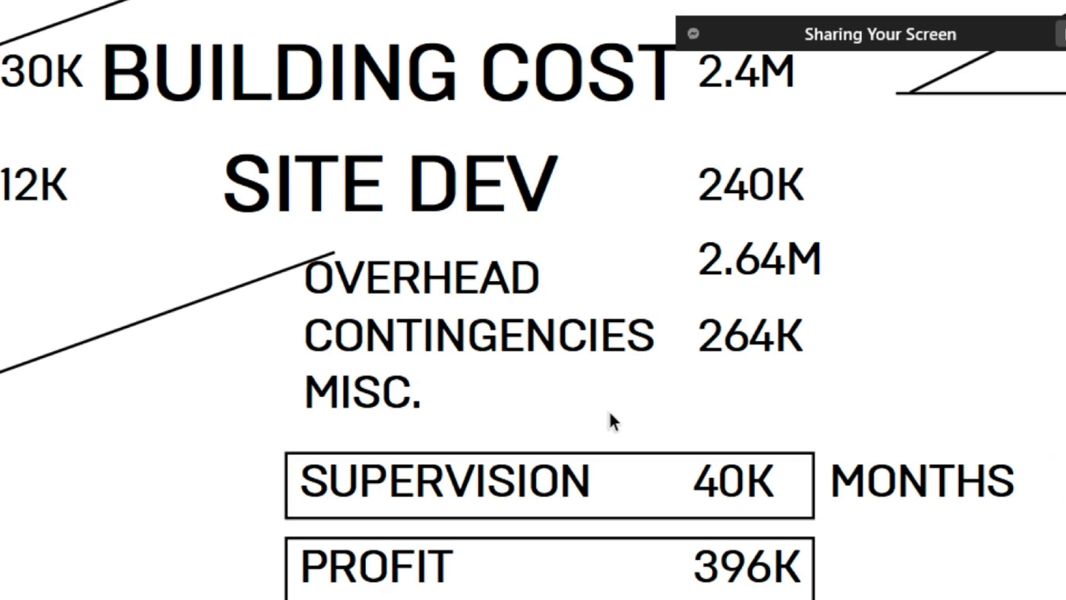
click(453, 559)
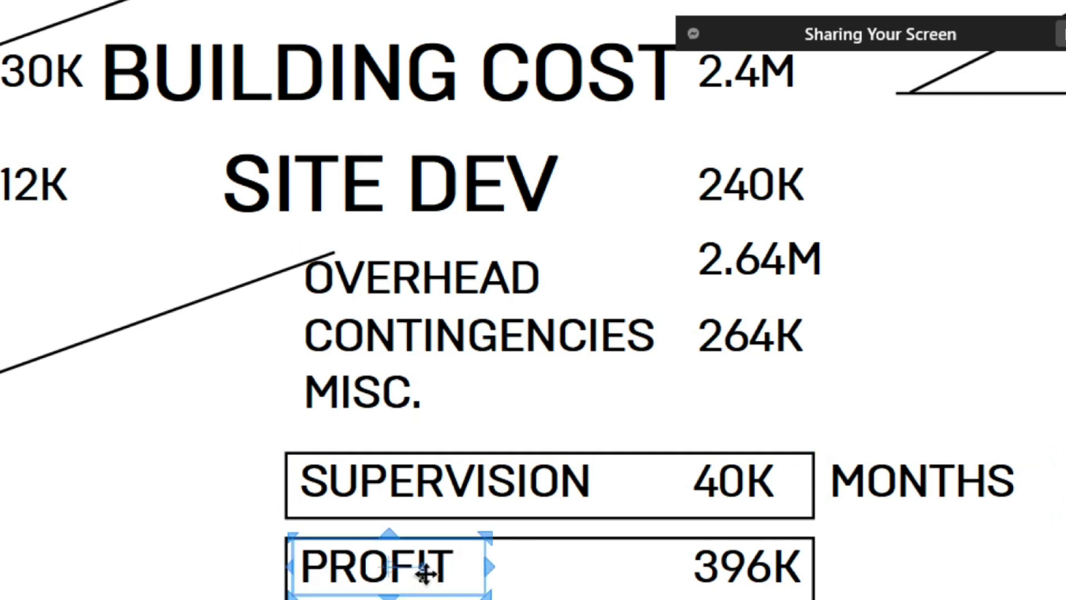
click(769, 556)
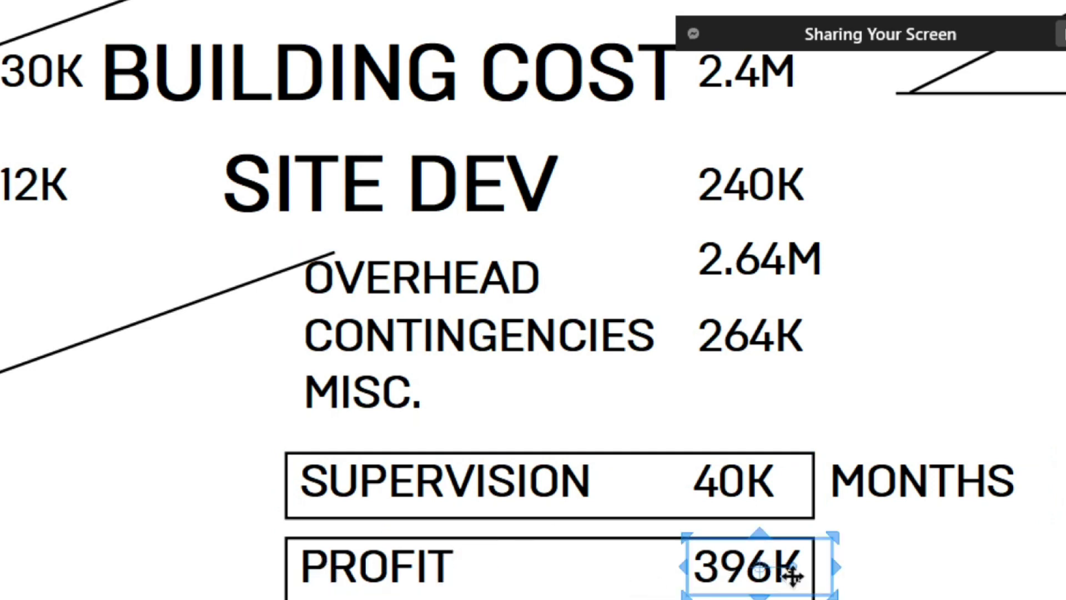
click(416, 478)
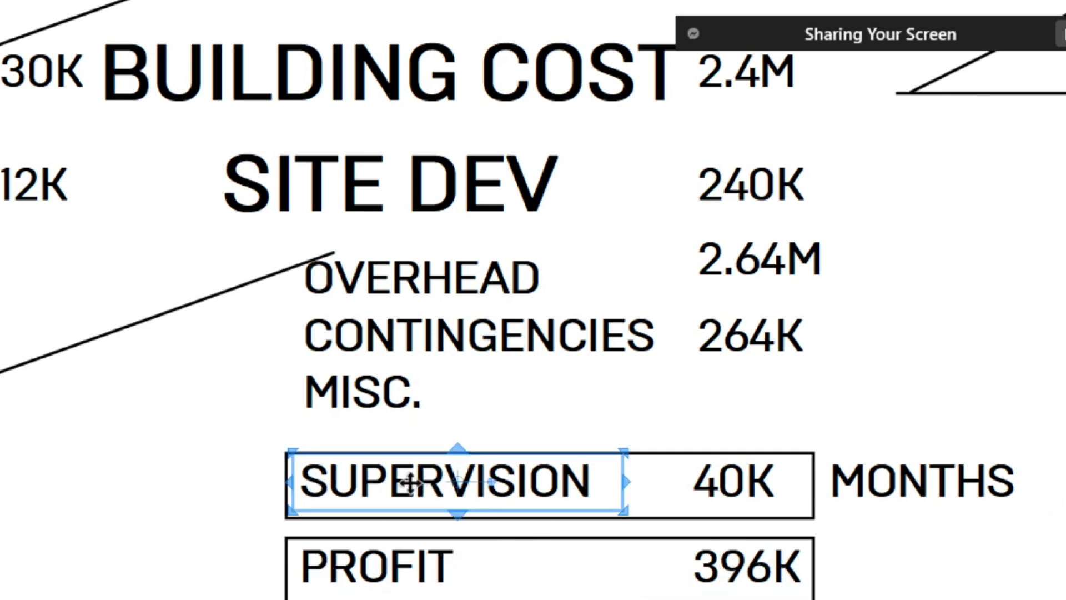
click(752, 496)
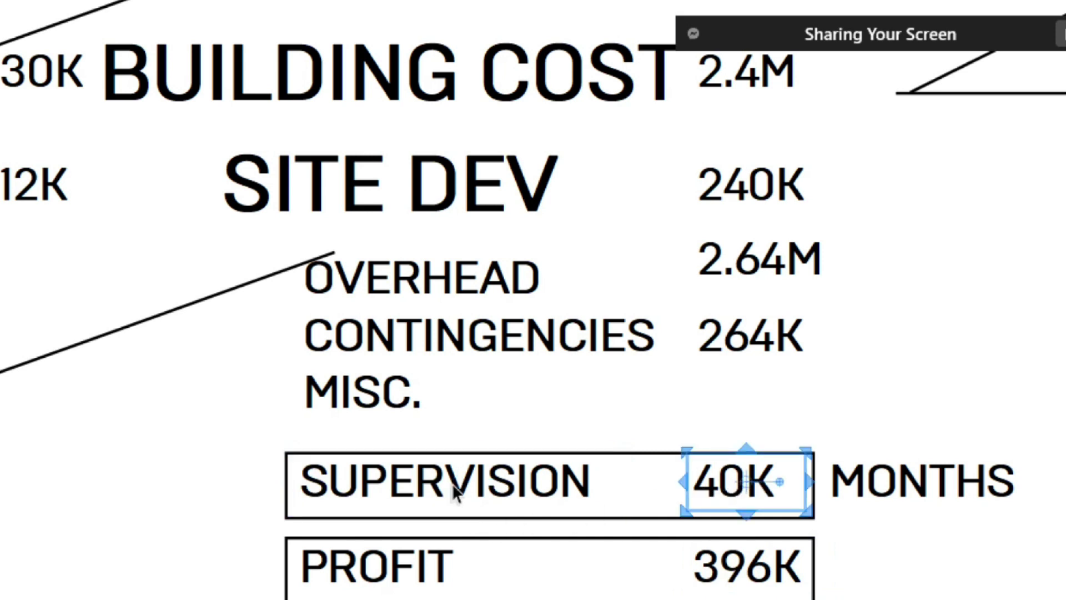
key(Escape)
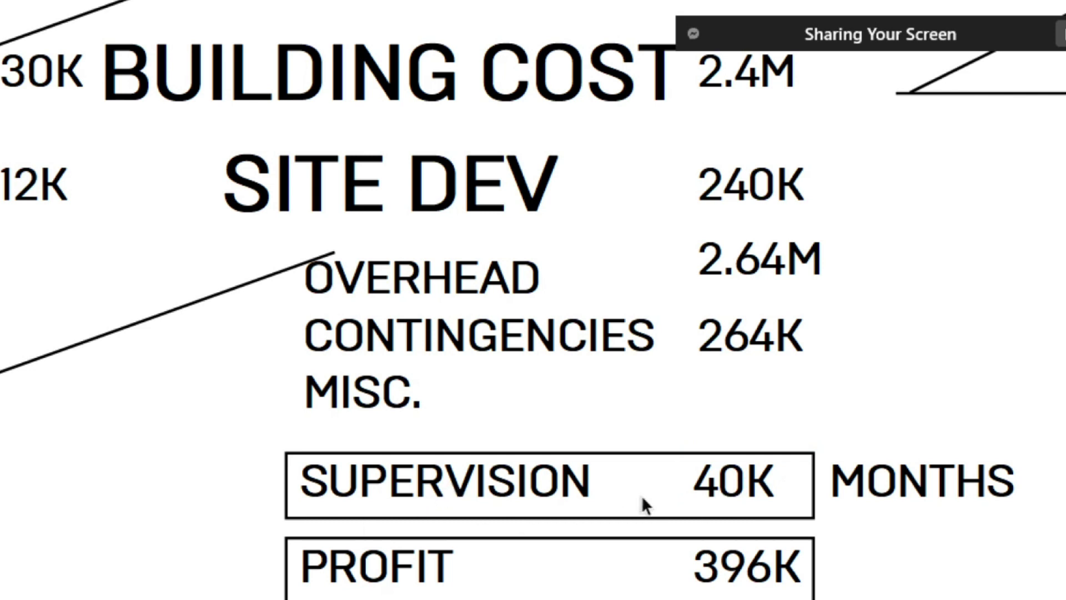
click(699, 458)
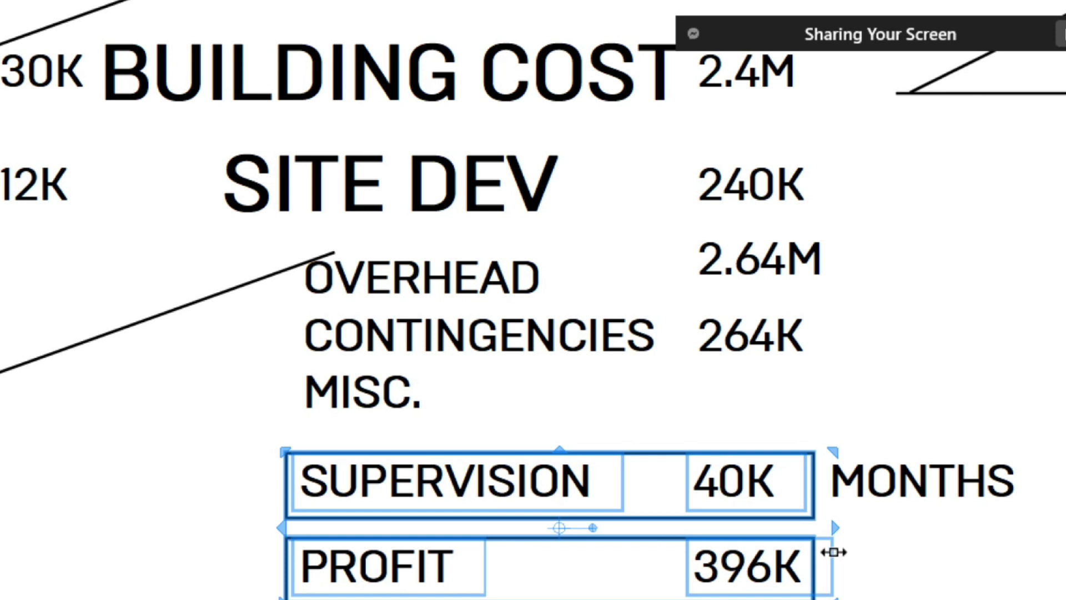
click(645, 496)
click(767, 485)
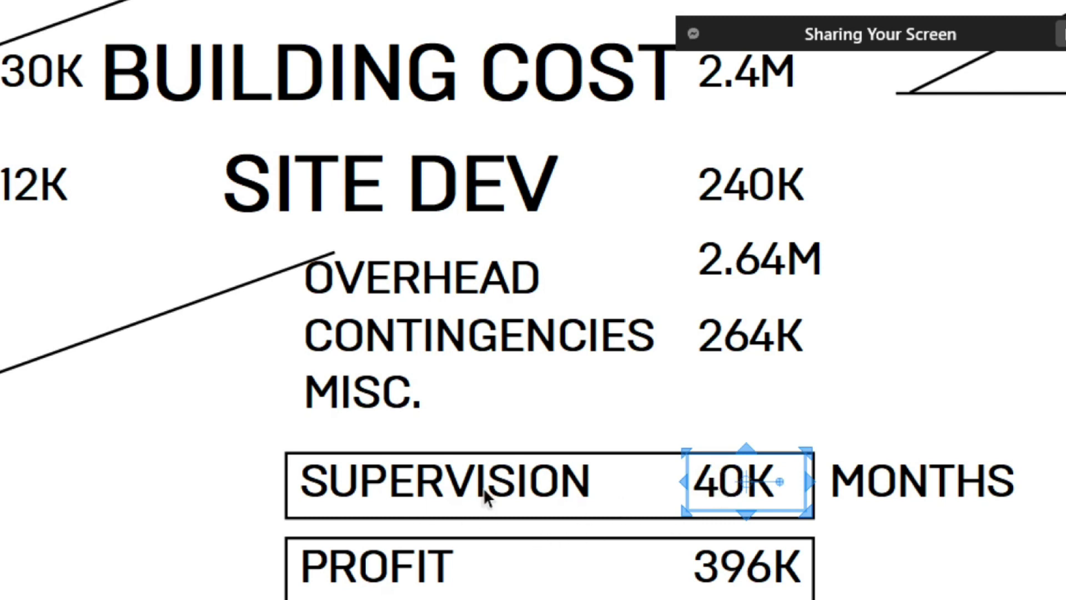
Step: Delete the boxed SUPERVISION row with its 40K and MONTHS texts, and move the boxed PROFIT row up directly beneath MISC
click(1016, 447)
drag(1015, 441, 331, 505)
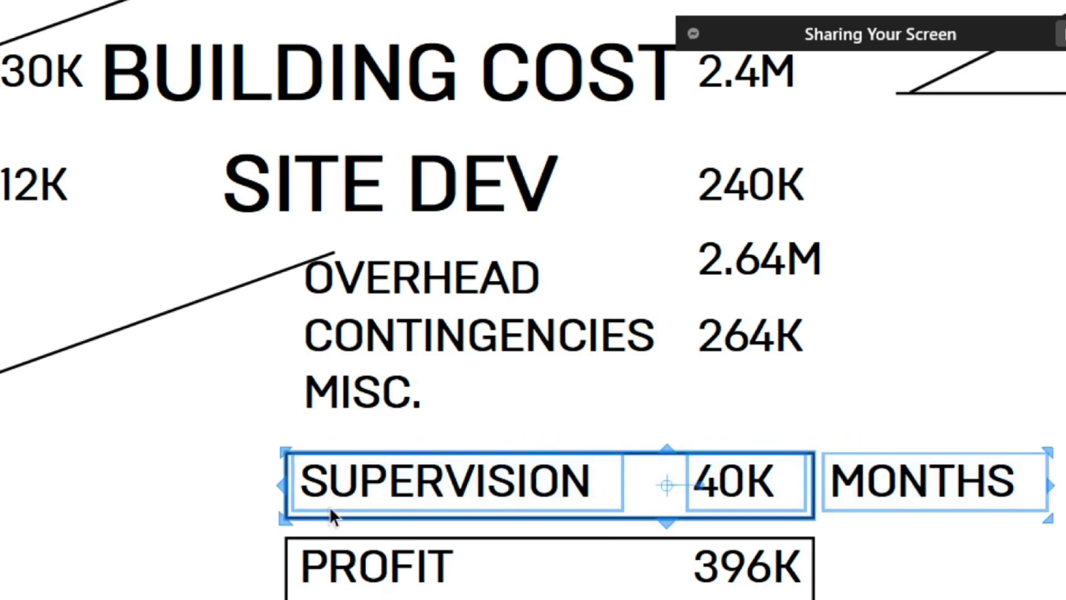
key(Delete)
drag(842, 546, 385, 469)
click(488, 578)
scroll(681, 471, up, 3)
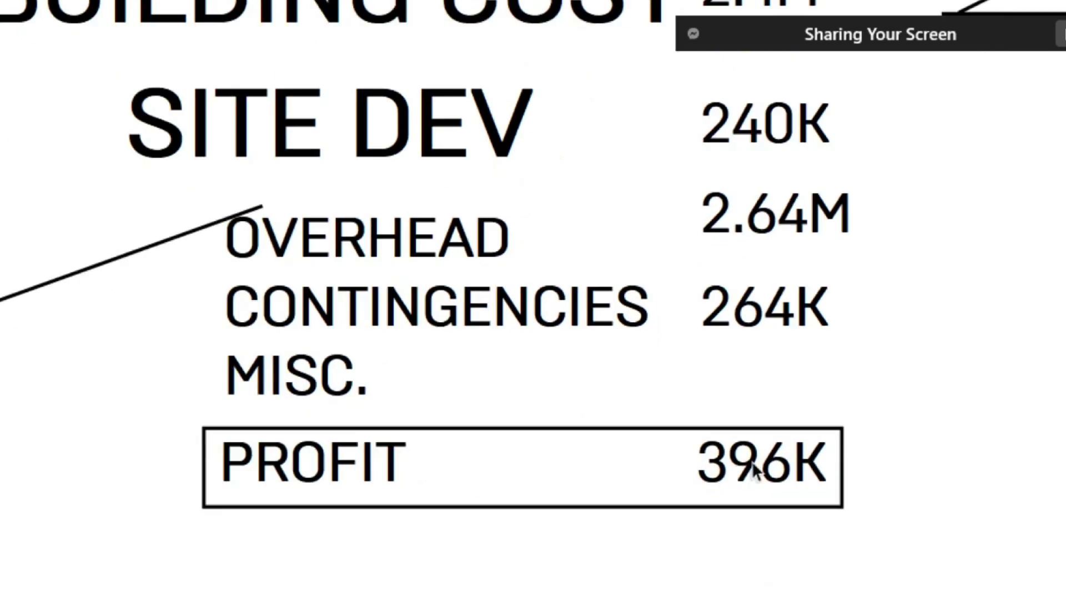
Step: Examine the shortened cost breakdown from BUILDING COST down to the boxed PROFIT row
scroll(722, 471, down, 3)
key(alt+Tab)
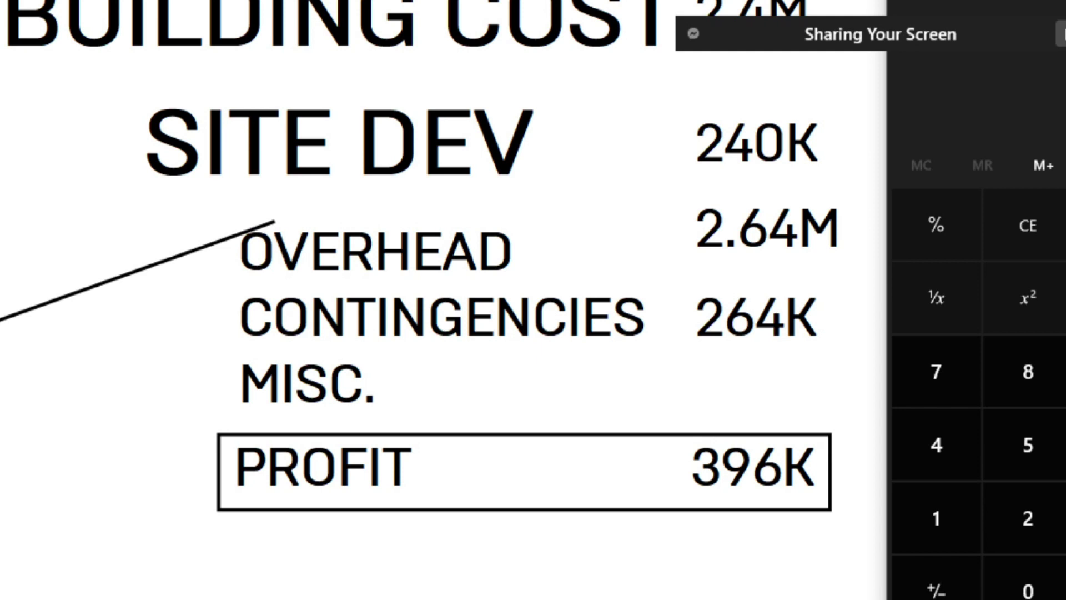
text(8)
click(756, 576)
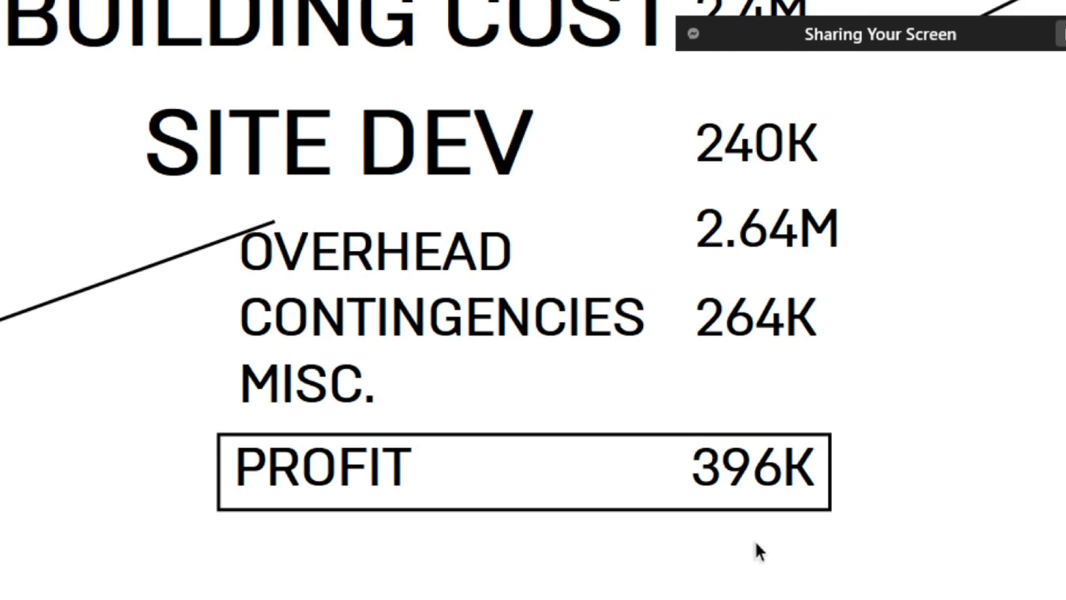
scroll(758, 548, down, 2)
scroll(770, 540, down, 2)
scroll(740, 413, up, 1)
scroll(737, 421, down, 1)
scroll(723, 467, up, 1)
scroll(722, 467, up, 1)
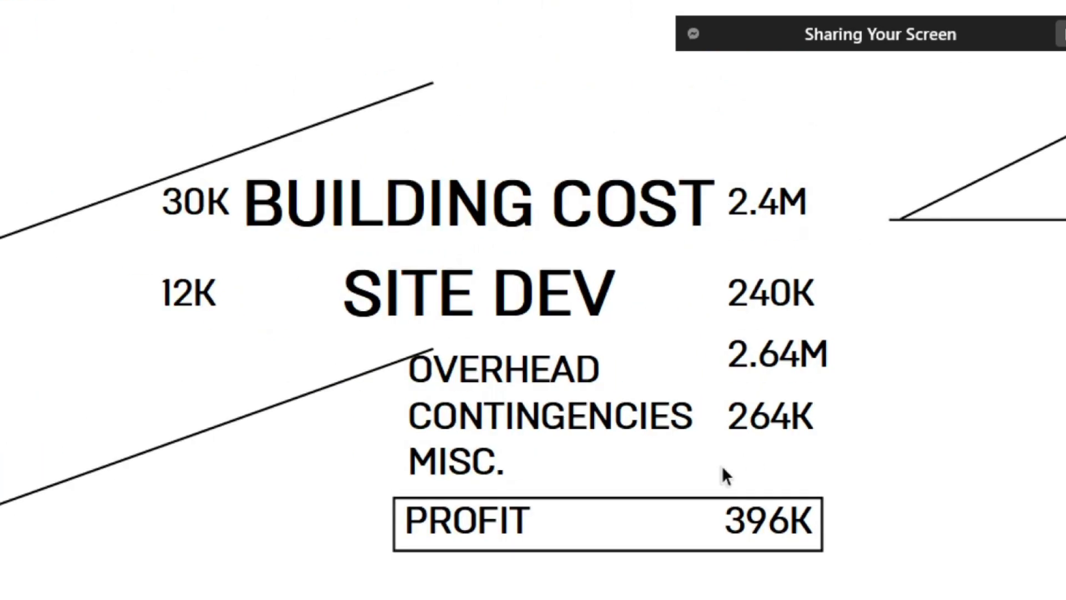
scroll(568, 525, up, 2)
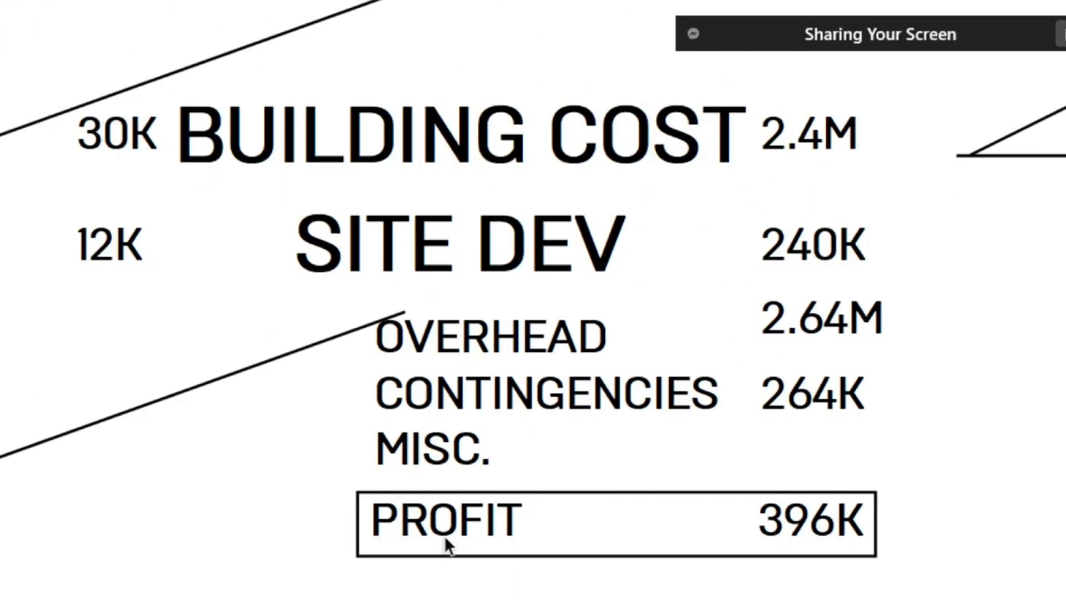
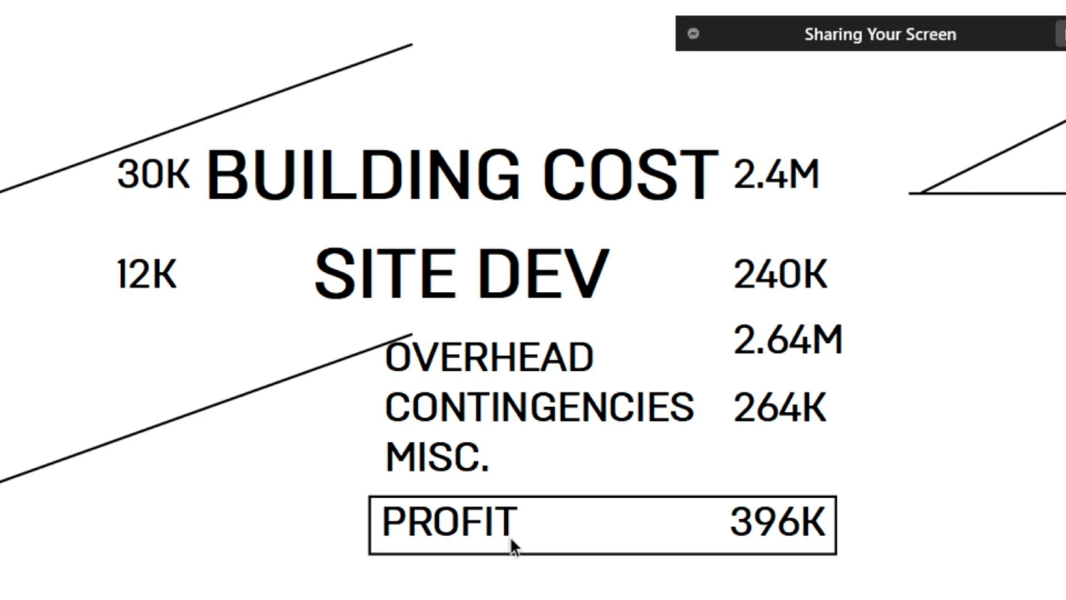
double_click(444, 521)
key(Left)
text(SUPERI)
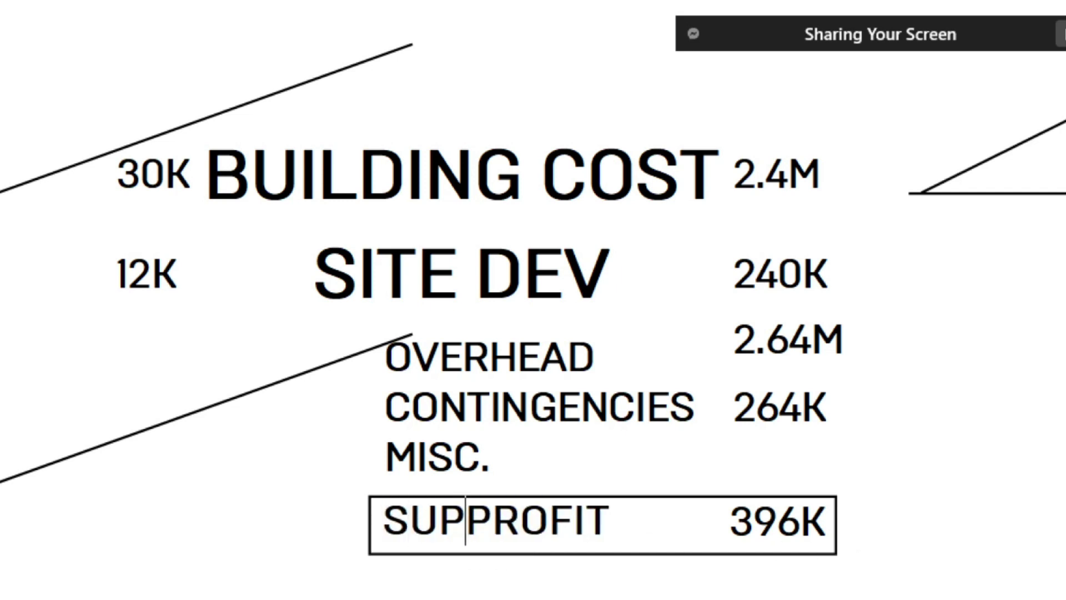
key(BackSpace)
text(V)
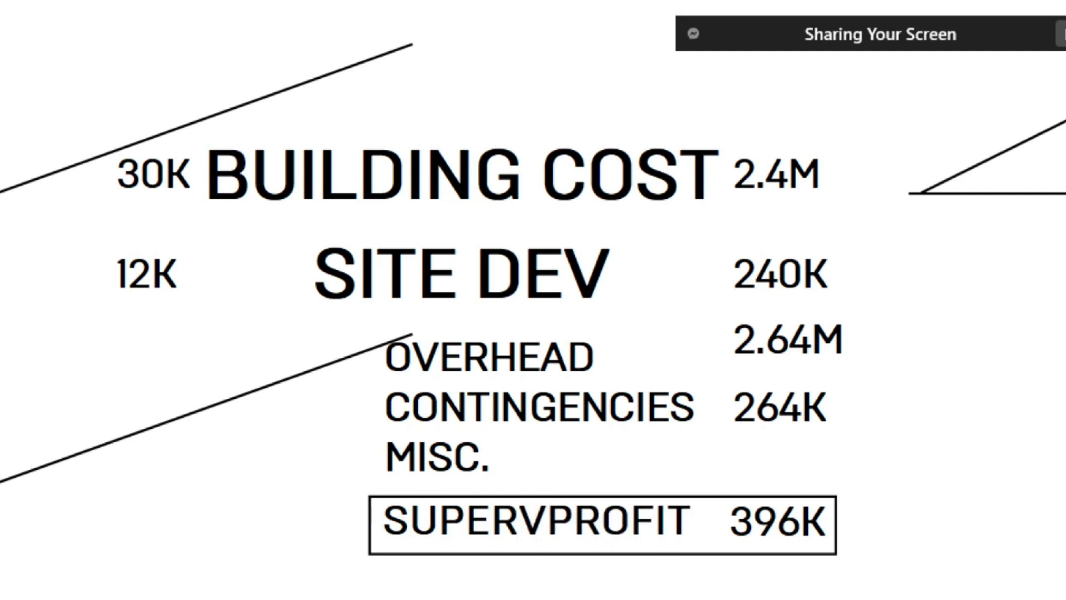
key(BackSpace)
key(BackSpace)
key(BackSpace)
key(BackSpace)
key(BackSpace)
key(BackSpace)
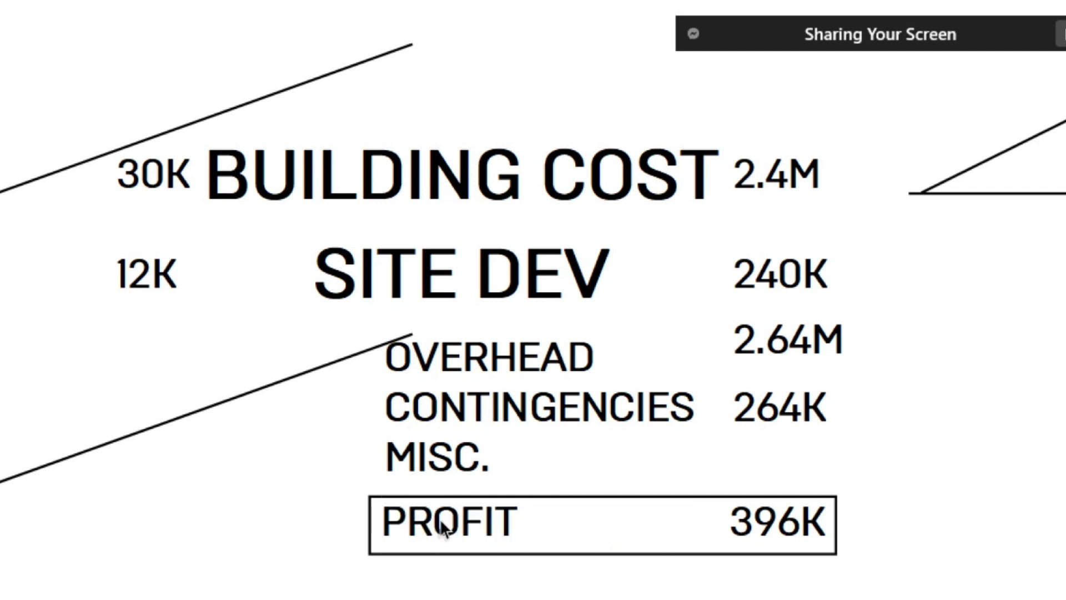
drag(869, 474, 530, 569)
drag(890, 510, 388, 586)
scroll(486, 536, up, 2)
drag(486, 511, 486, 569)
key(ctrl+z)
key(Escape)
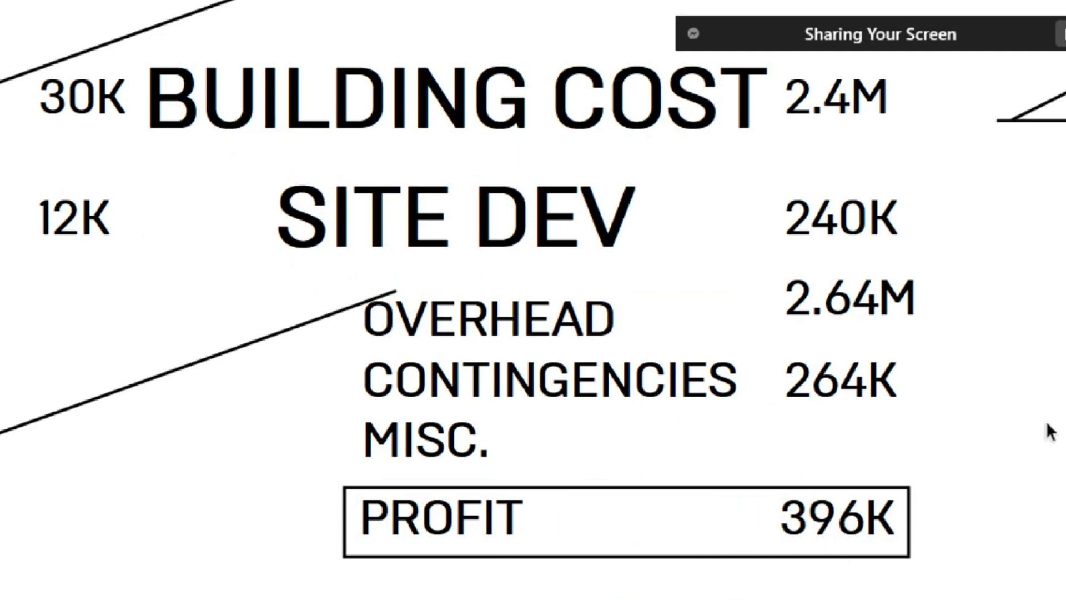
Step: Delete the 30K and 12K figures beside the BUILDING COST and SITE DEV headings
scroll(1036, 517, down, 4)
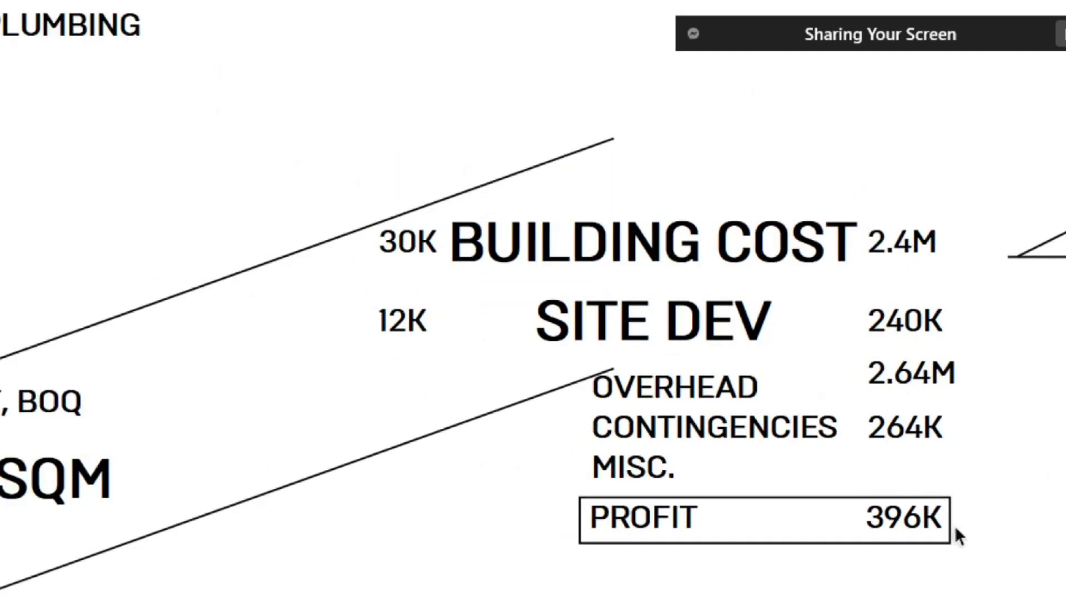
scroll(496, 321, down, 1)
drag(359, 203, 482, 401)
key(Delete)
scroll(595, 278, down, 2)
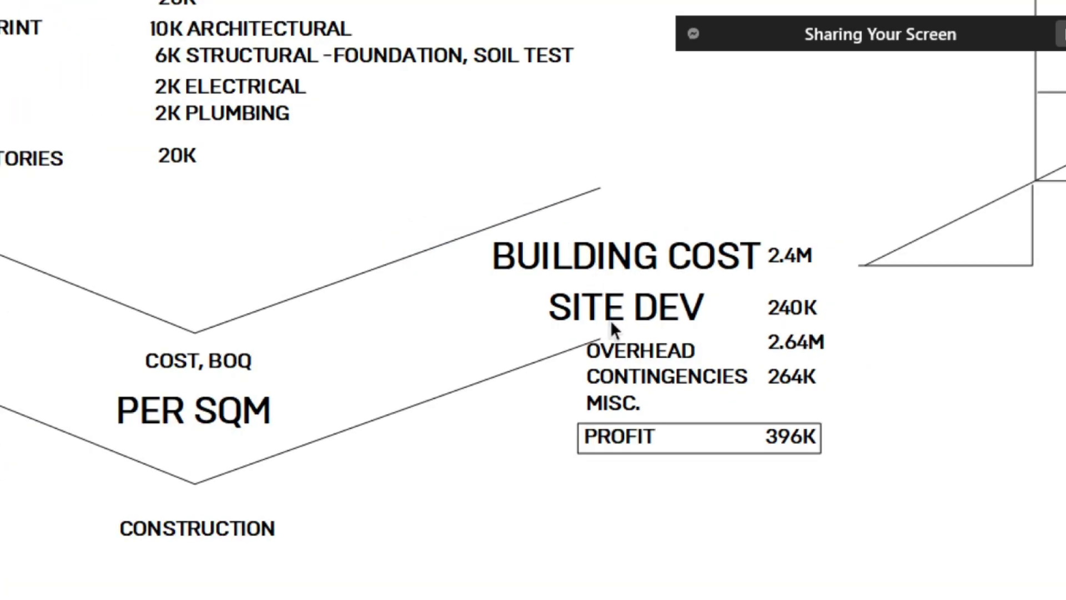
Step: Examine the OVERHEAD, CONTINGENCIES and MISC. entries together with their figure and the boxed PROFIT row
scroll(760, 379, up, 5)
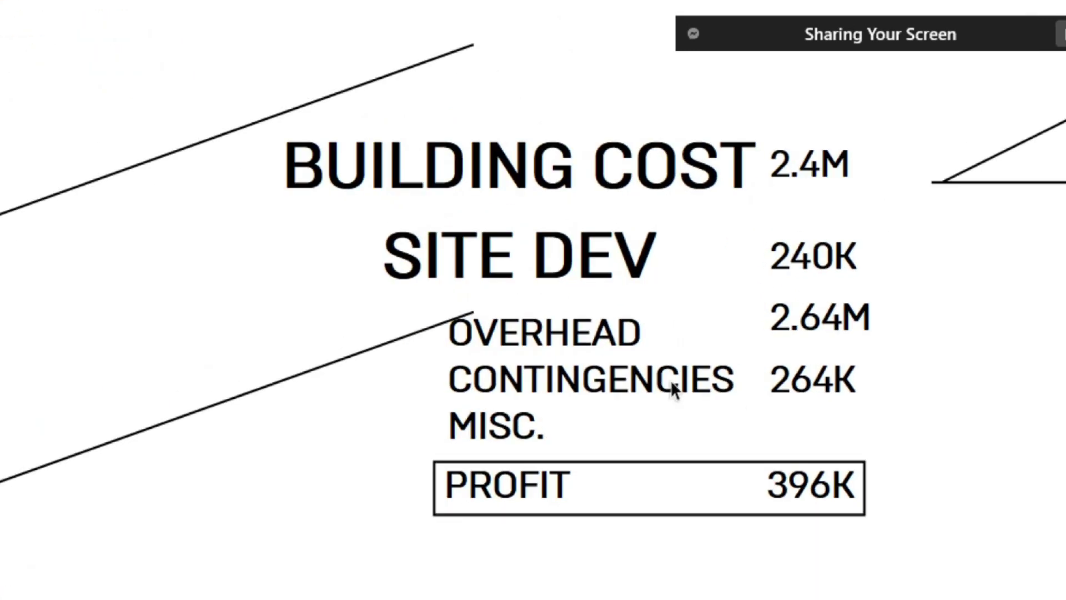
scroll(500, 353, up, 2)
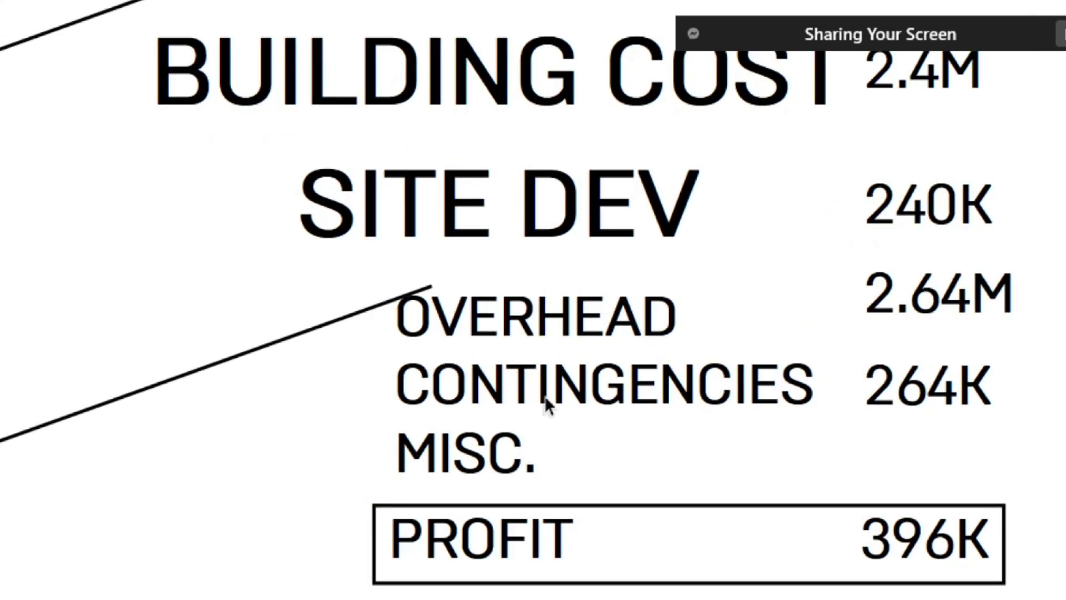
scroll(533, 464, down, 2)
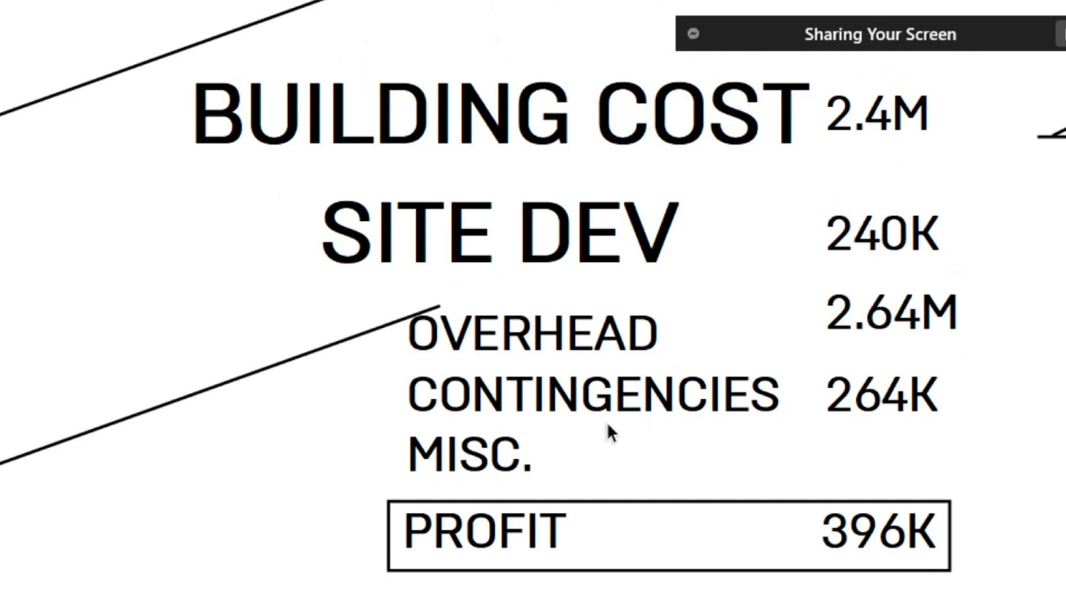
mouse_move(402, 360)
mouse_down()
mouse_move(678, 359)
mouse_move(483, 327)
mouse_move(478, 342)
mouse_move(557, 360)
mouse_move(603, 344)
mouse_move(525, 336)
mouse_move(487, 348)
mouse_move(588, 342)
mouse_move(474, 307)
mouse_move(633, 345)
mouse_move(516, 309)
mouse_up()
key(space)
scroll(614, 351, down, 1)
scroll(861, 393, up, 7)
ctrl+scroll(852, 399, down, 3)
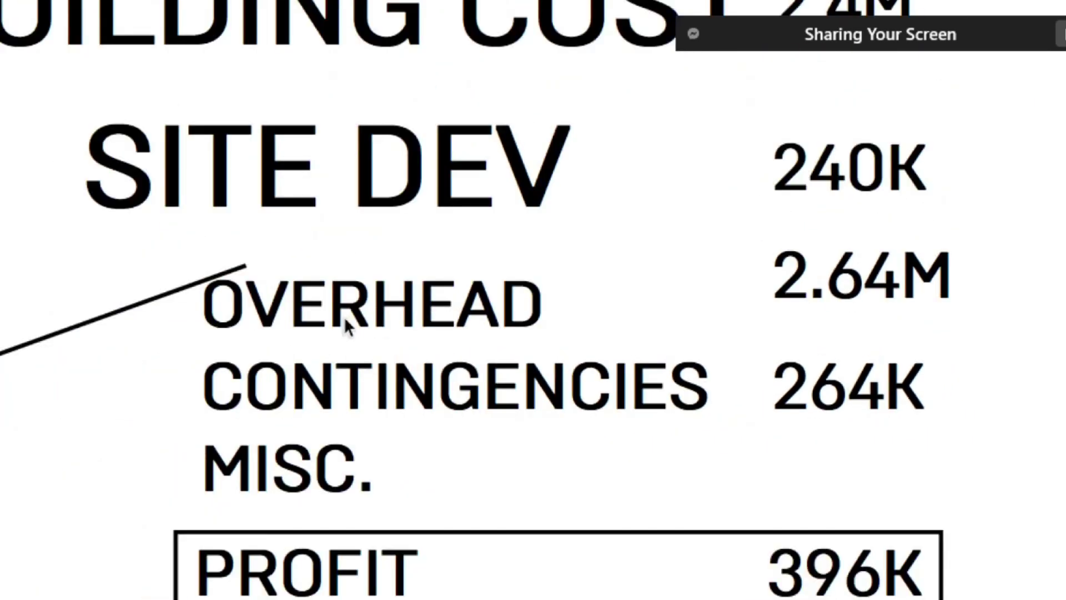
ctrl+scroll(418, 380, up, 1)
ctrl+scroll(417, 380, down, 2)
ctrl+scroll(325, 319, up, 1)
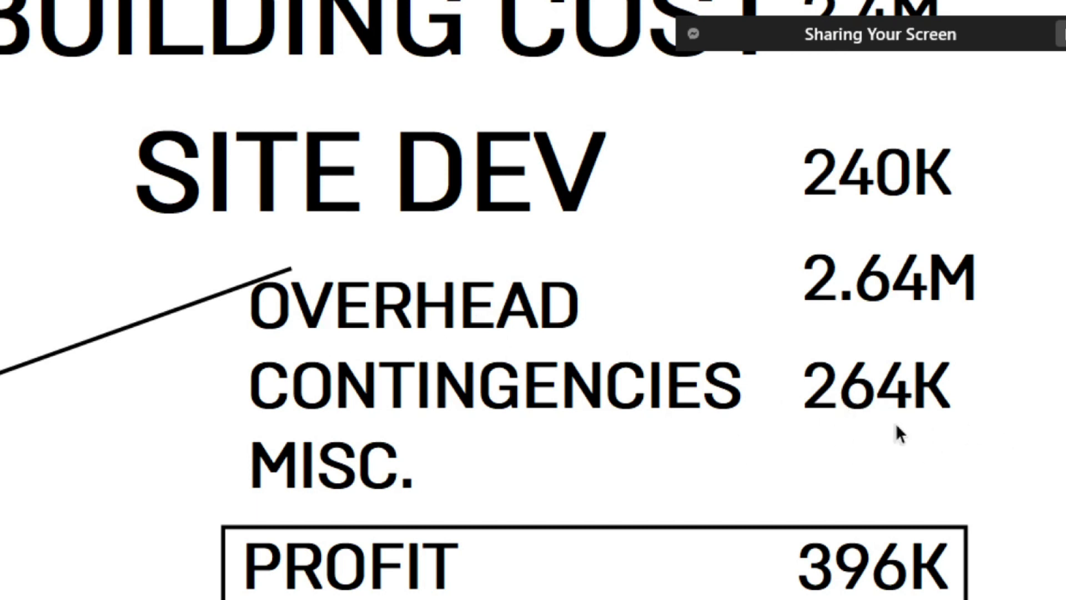
Step: Draw a rectangle enclosing the BUILDING COST and SITE DEV rows with their 2.4M and 240K figures
scroll(870, 433, down, 4)
scroll(895, 409, up, 1)
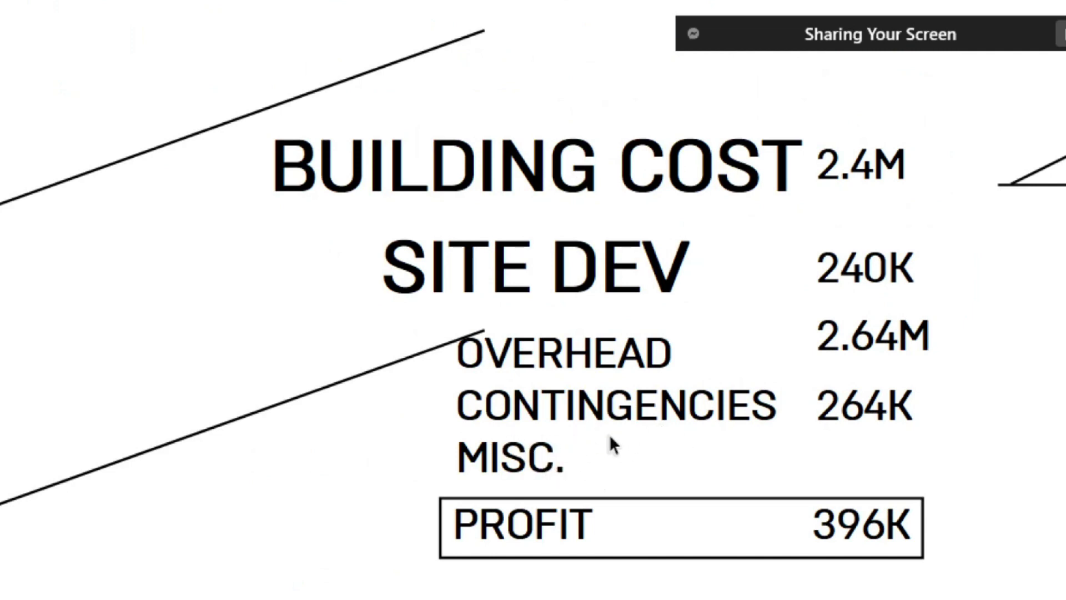
scroll(609, 435, down, 1)
scroll(855, 178, up, 2)
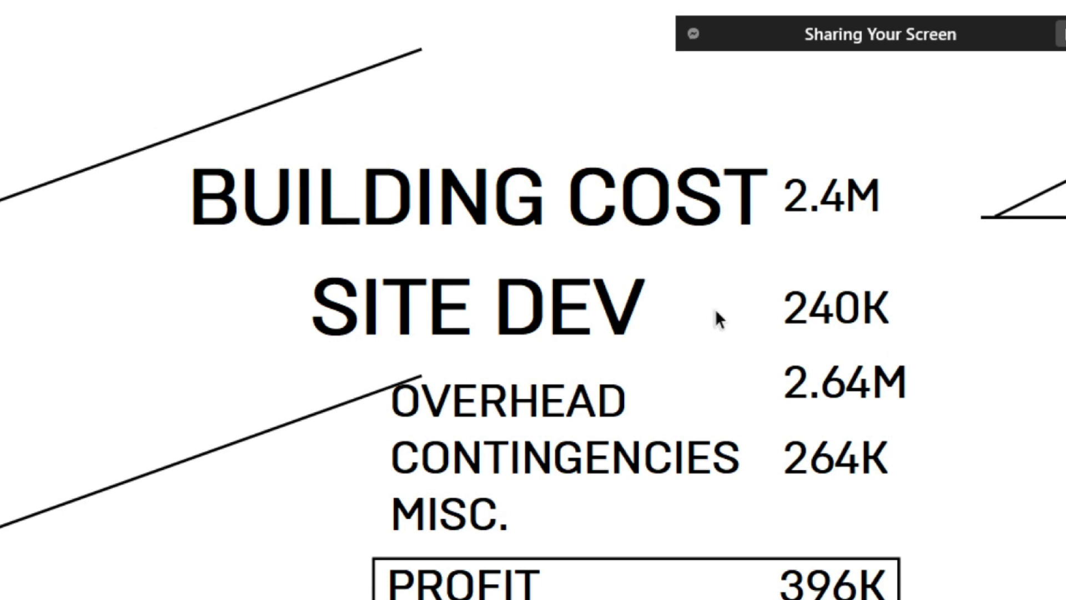
mouse_move(149, 148)
mouse_down()
mouse_move(488, 276)
mouse_move(943, 347)
mouse_up()
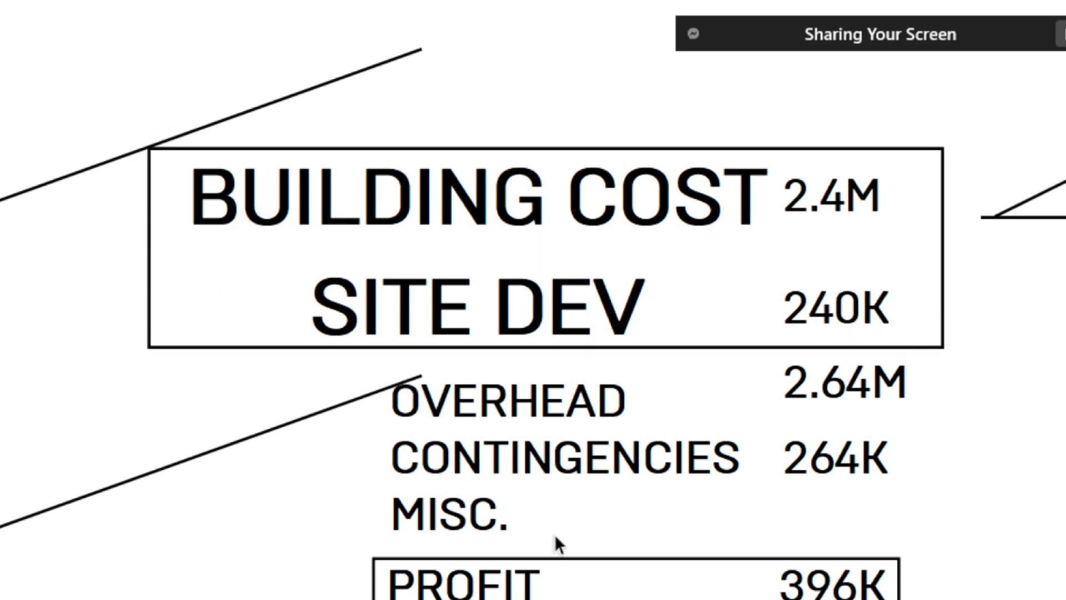
Step: Stretch the PROFIT row's box upward and narrow the gap so it also encloses OVERHEAD, CONTINGENCIES and MISC
click(587, 556)
drag(637, 557, 646, 358)
drag(905, 431, 926, 403)
scroll(926, 404, down, 3)
scroll(939, 522, down, 1)
scroll(944, 500, up, 5)
Step: Bring up the calculator, and place a copy of the 396K figure below the PROFIT row, reworded as 3.3M PROJECT
key(alt+Tab)
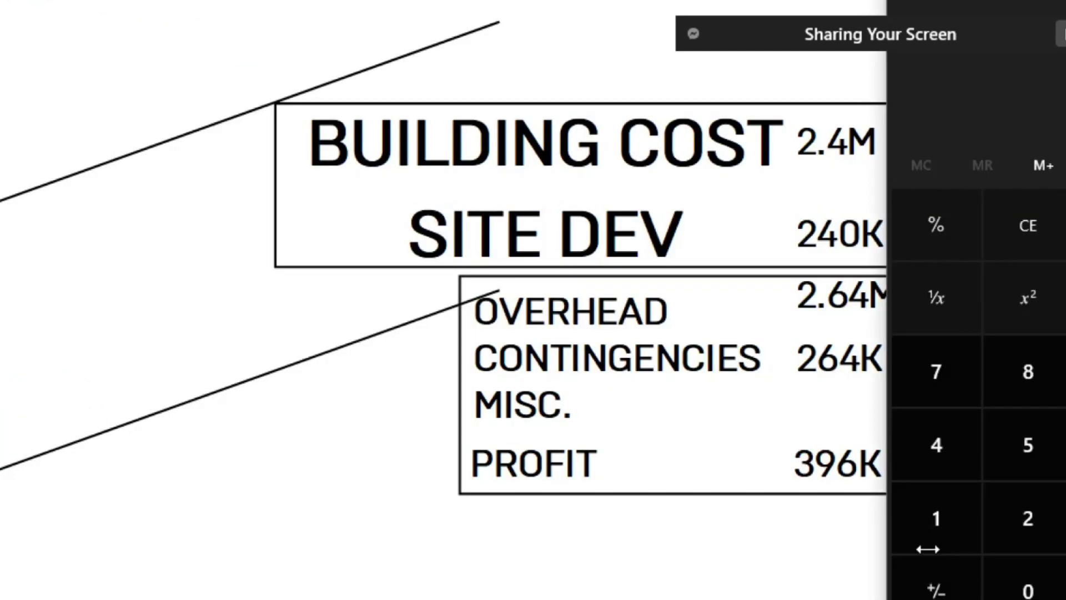
drag(1050, 1, 1065, 6)
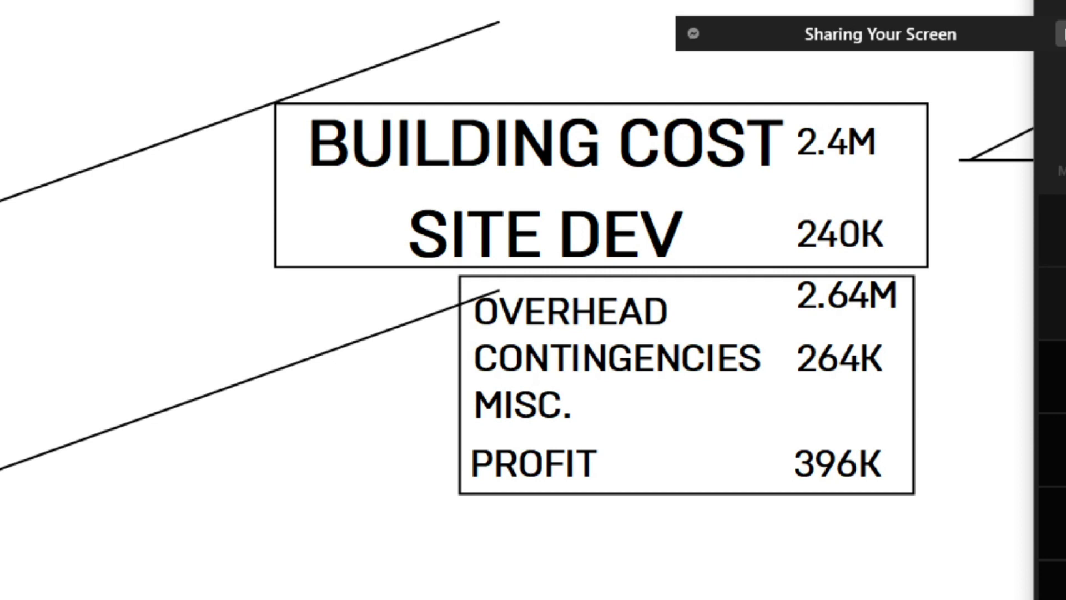
click(839, 464)
drag(839, 447, 839, 511)
text(3.3)
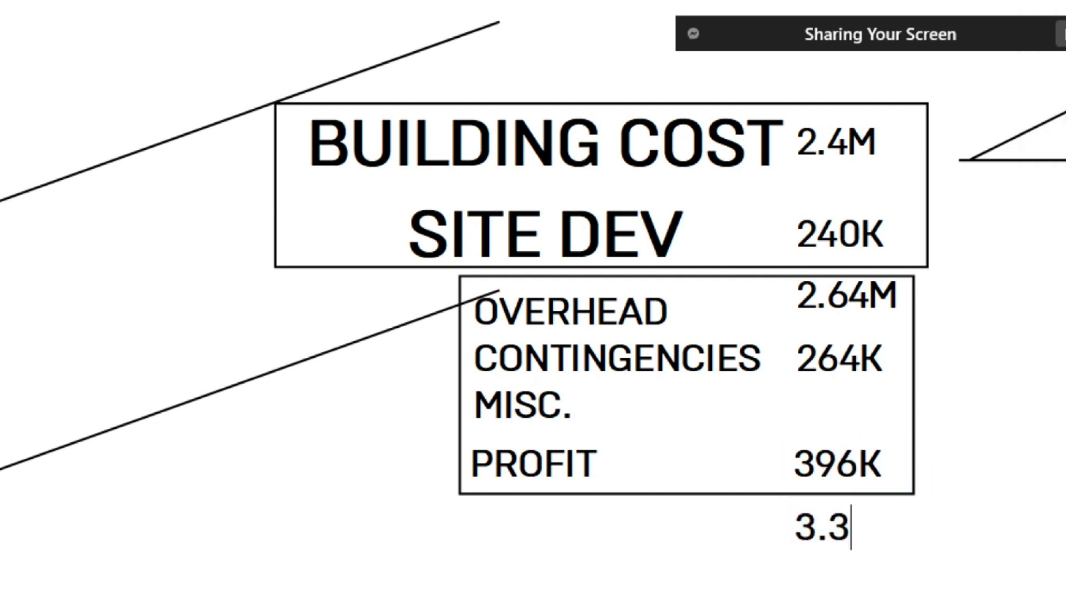
text(m)
key(BackSpace)
text(M )
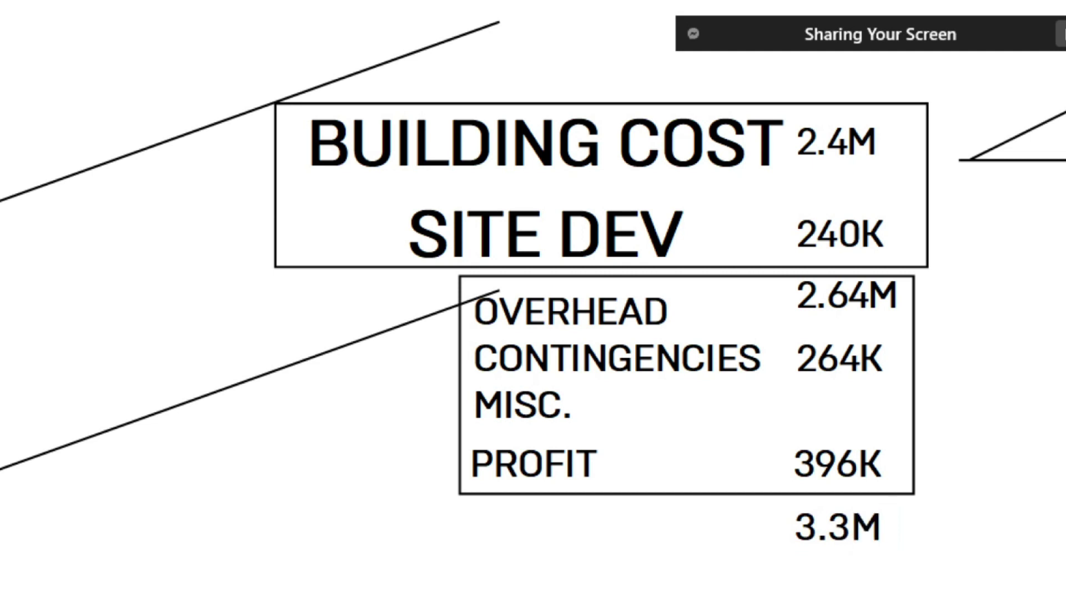
text(PROJECT)
Step: Review the project requirements, blueprint and signatories fees alongside the building cost breakdown and project total
scroll(495, 444, down, 2)
scroll(828, 547, down, 3)
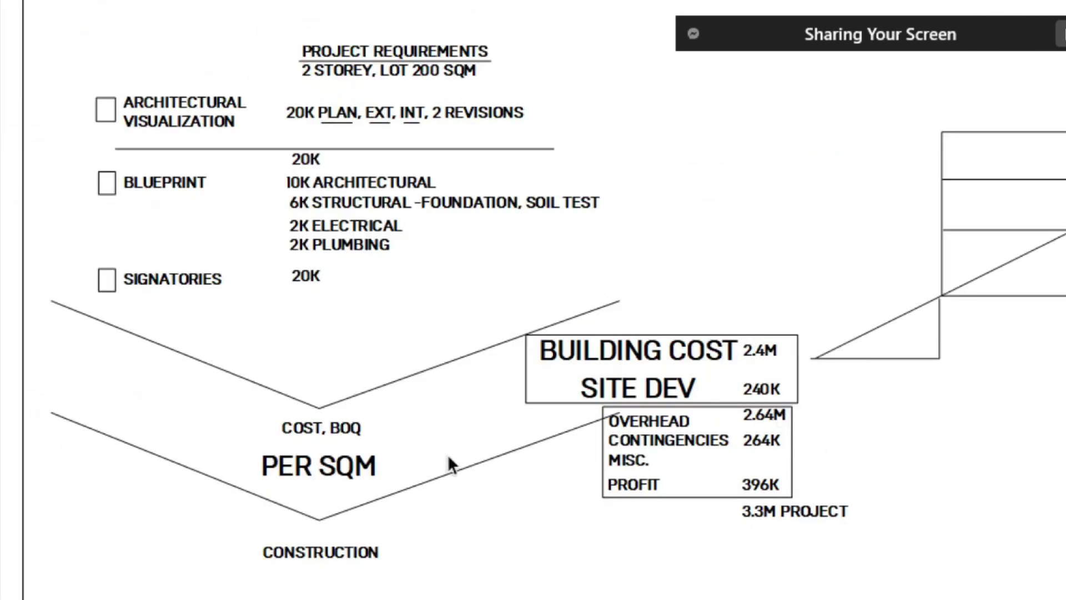
scroll(242, 221, up, 1)
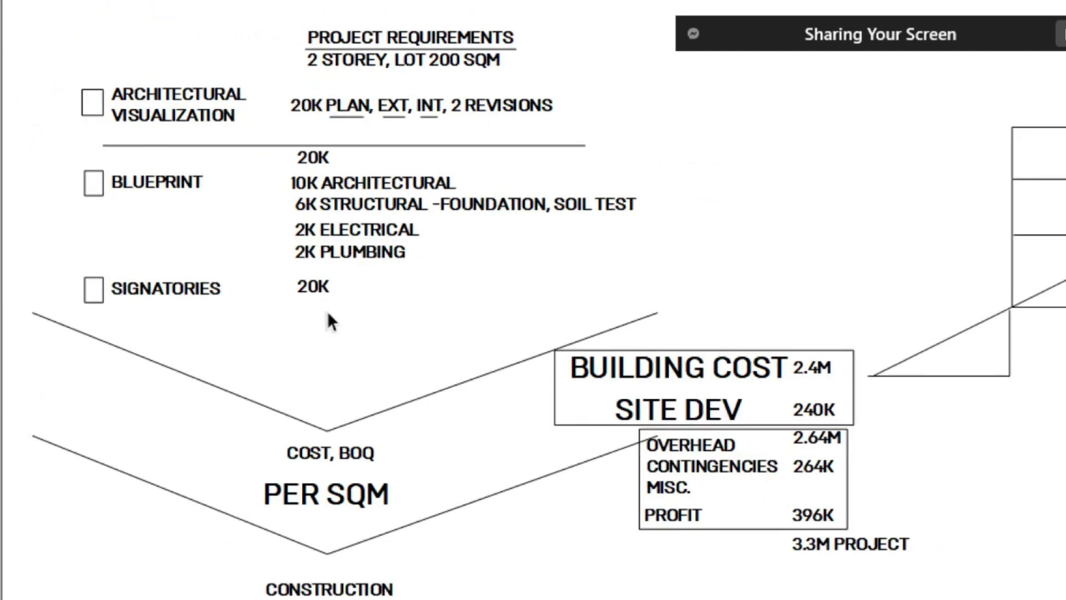
scroll(826, 551, up, 3)
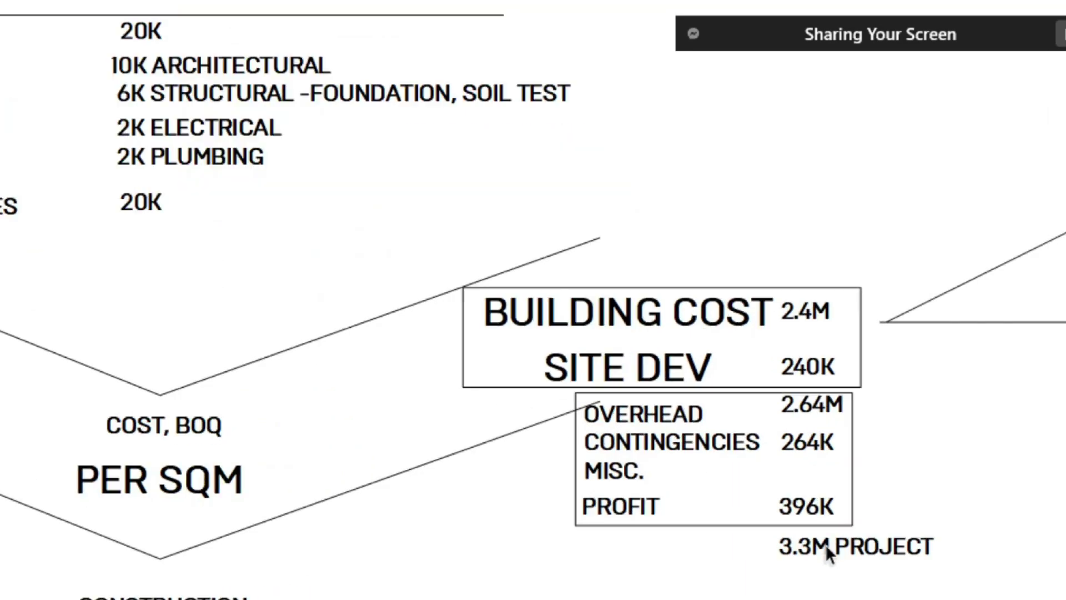
scroll(823, 550, down, 4)
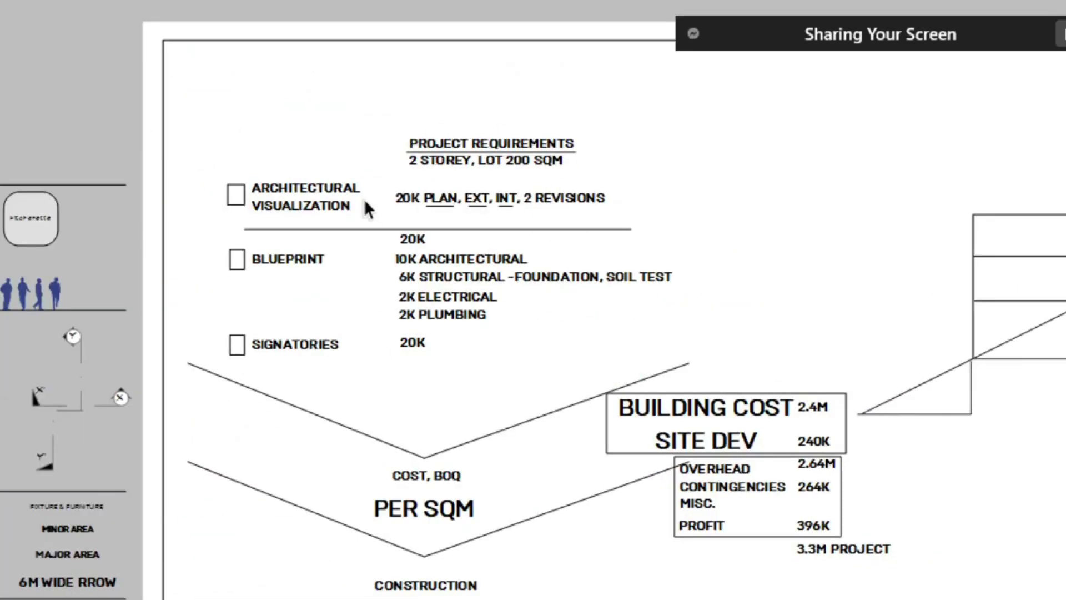
scroll(833, 550, up, 3)
scroll(970, 496, up, 3)
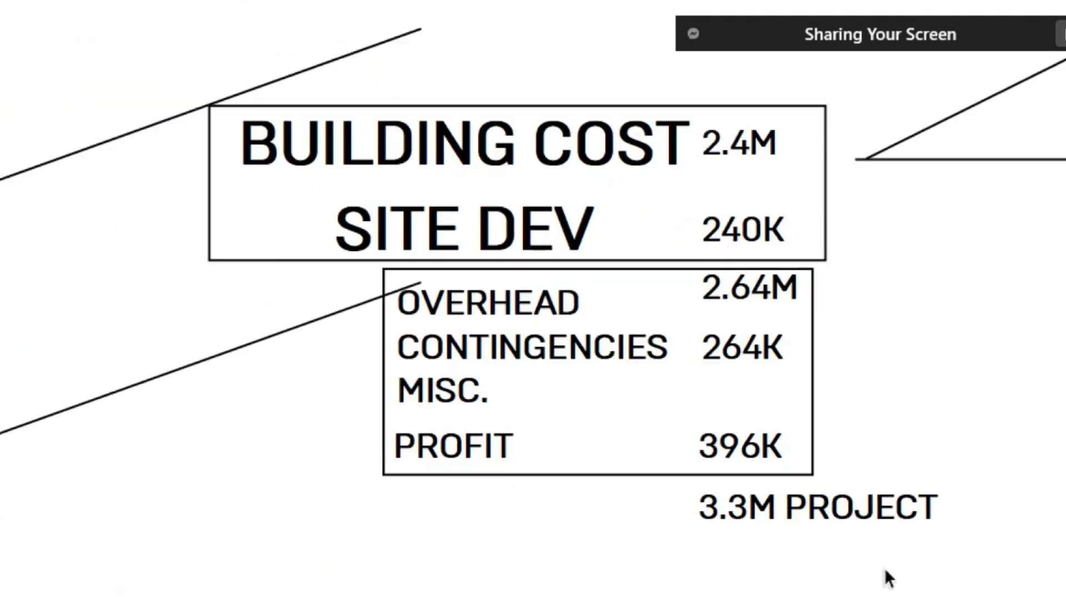
Step: Add a second line reading OWNER-GOVT BLDG PERMIT FEES under the 3.3M PROJECT text
click(875, 504)
scroll(728, 405, down, 2)
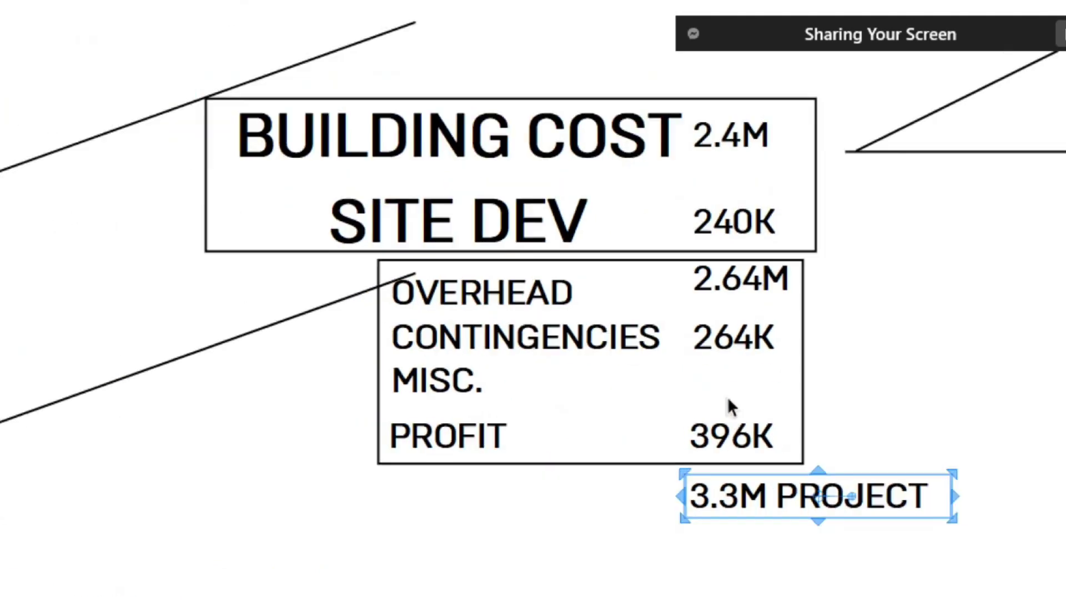
double_click(882, 491)
key(End)
key(Return)
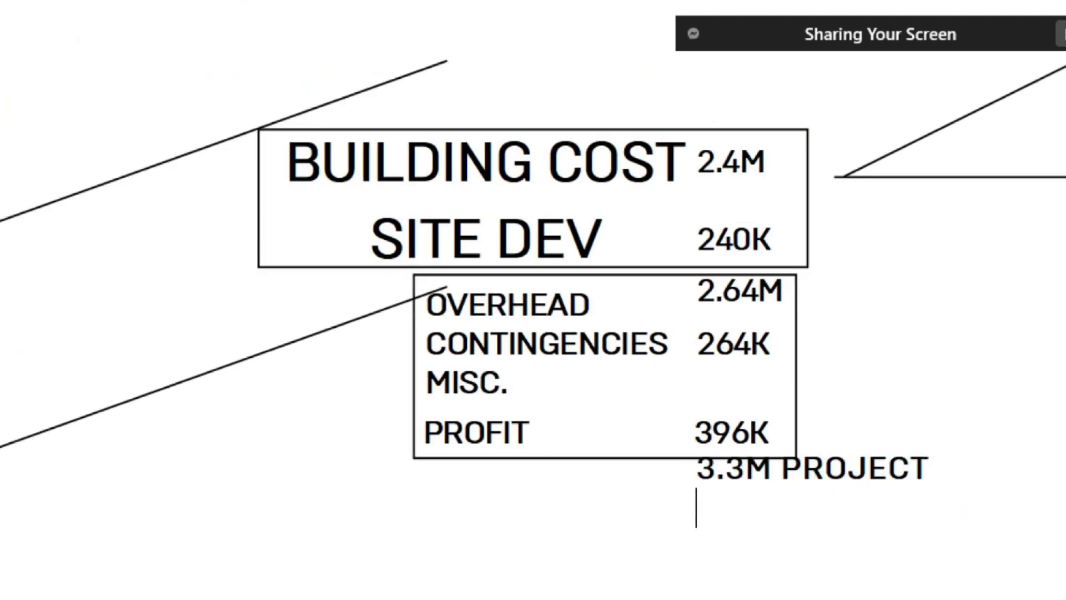
text(BLDG PERMIT FEES)
key(Return)
key(BackSpace)
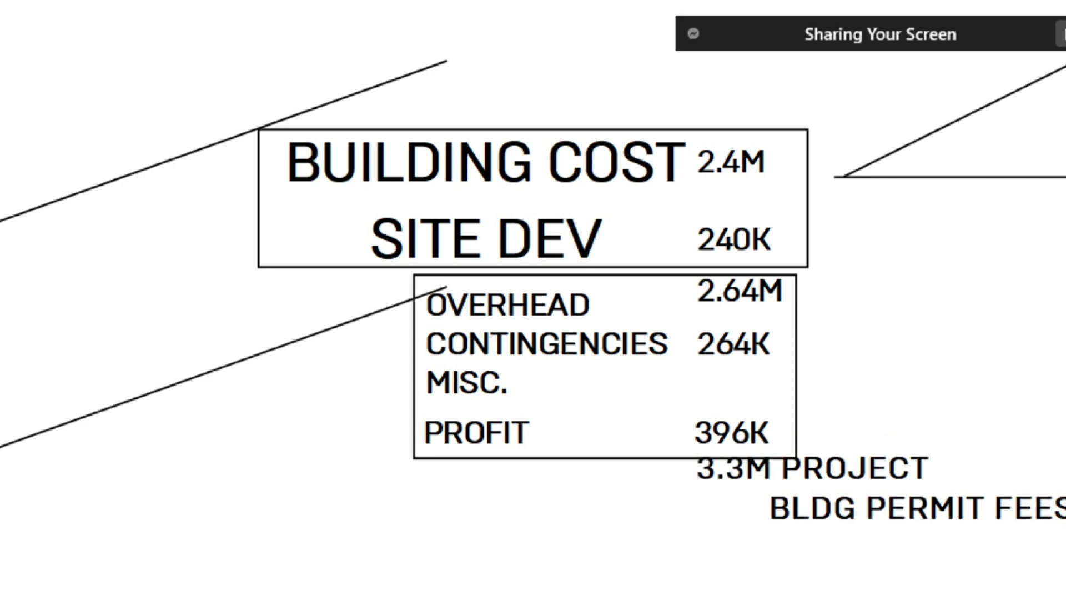
text(OWNER-)
key(Left)
text(GOVT)
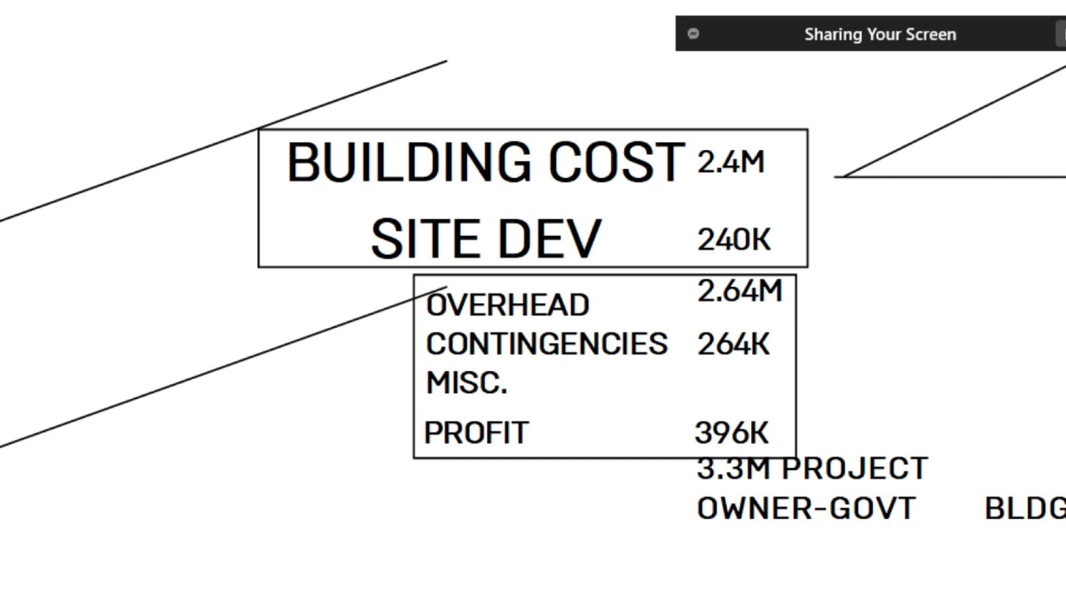
key(Return)
Step: Move the 3.3M PROJECT text block down so it clears the box around OVERHEAD to PROFIT
click(388, 345)
scroll(388, 345, down, 2)
scroll(603, 422, up, 2)
drag(630, 386, 635, 439)
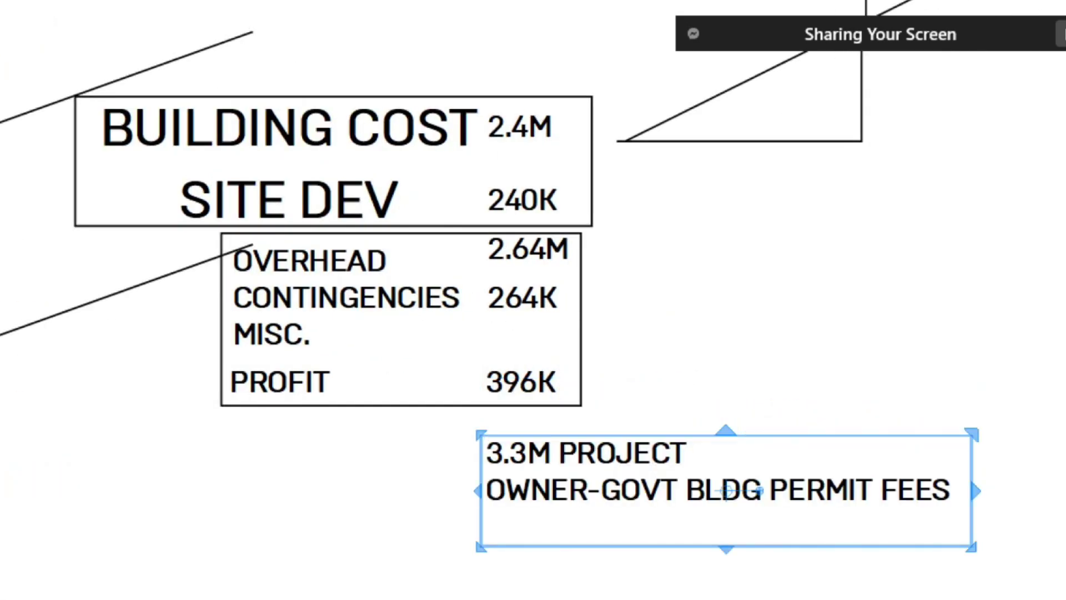
Step: Add a line reading OWNER-OCCUPANCY PERMIT below the building permit fees line
double_click(690, 489)
click(693, 490)
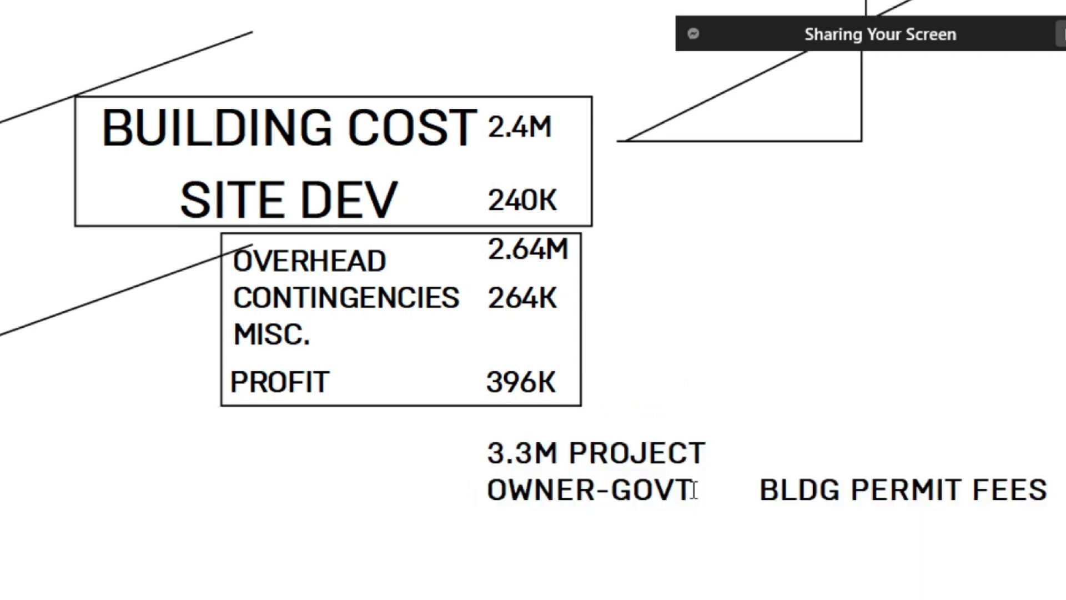
text(OCCUPANCY PERMIT)
click(488, 526)
text(OWNER-)
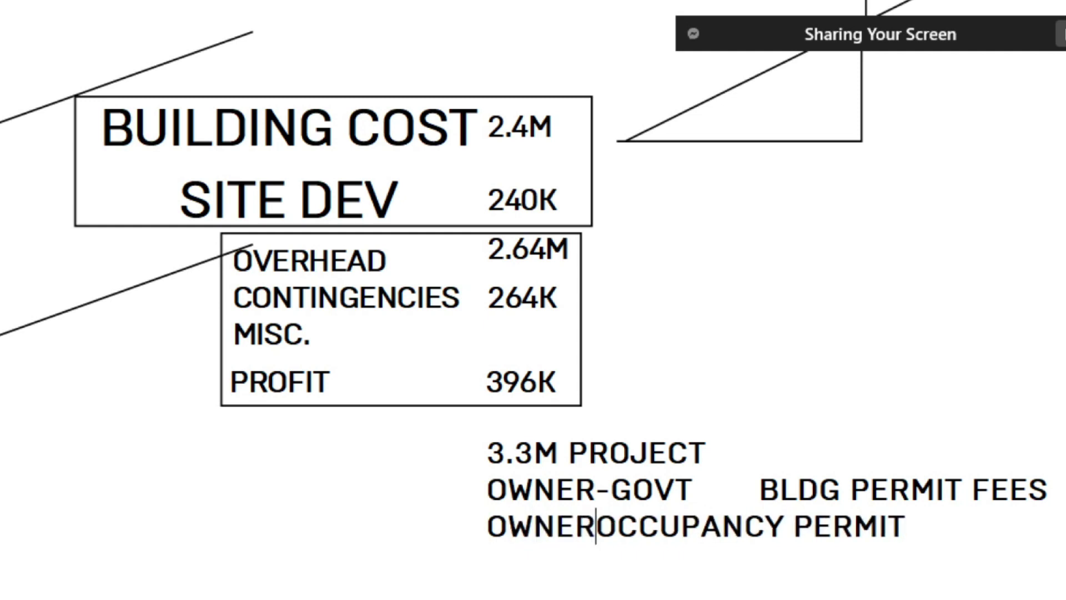
key(End)
key(Return)
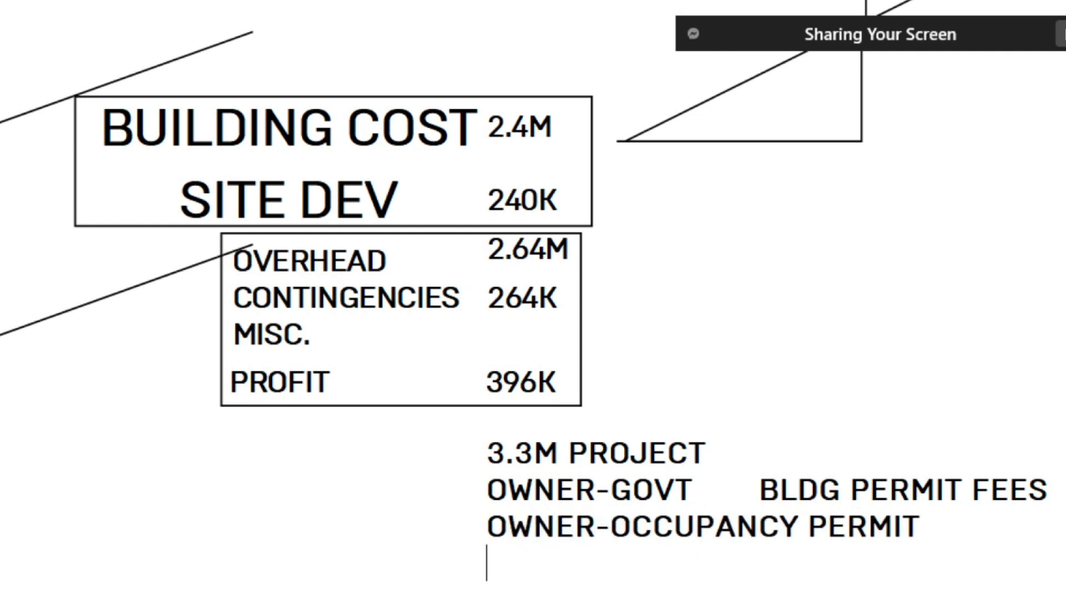
Step: Add a line reading OWNER-CSHP below the occupancy permit line
text(CSHP-)
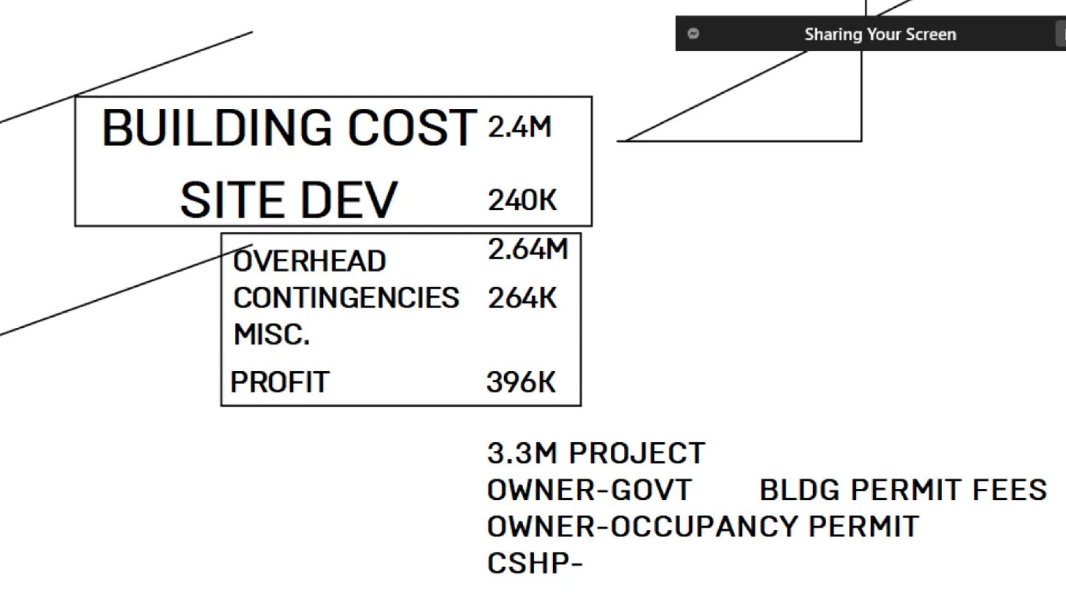
key(Home)
text(OWNER-)
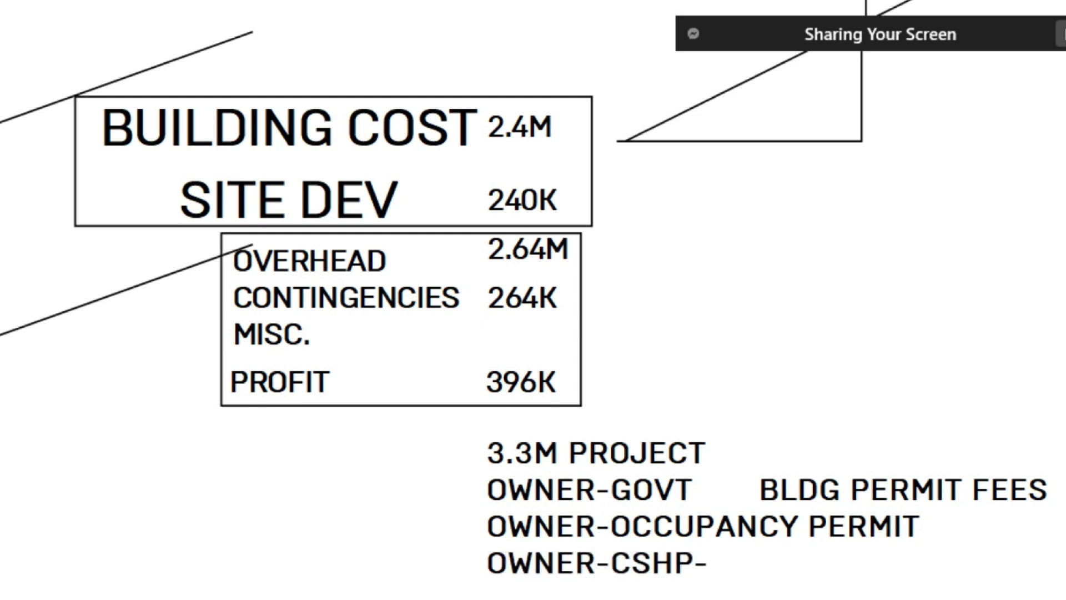
key(BackSpace)
Step: Remove GOVT and the extra gap so the building permit line reads OWNER-BLDG PERMIT FEES
click(742, 497)
key(BackSpace)
key(BackSpace)
key(BackSpace)
key(BackSpace)
key(BackSpace)
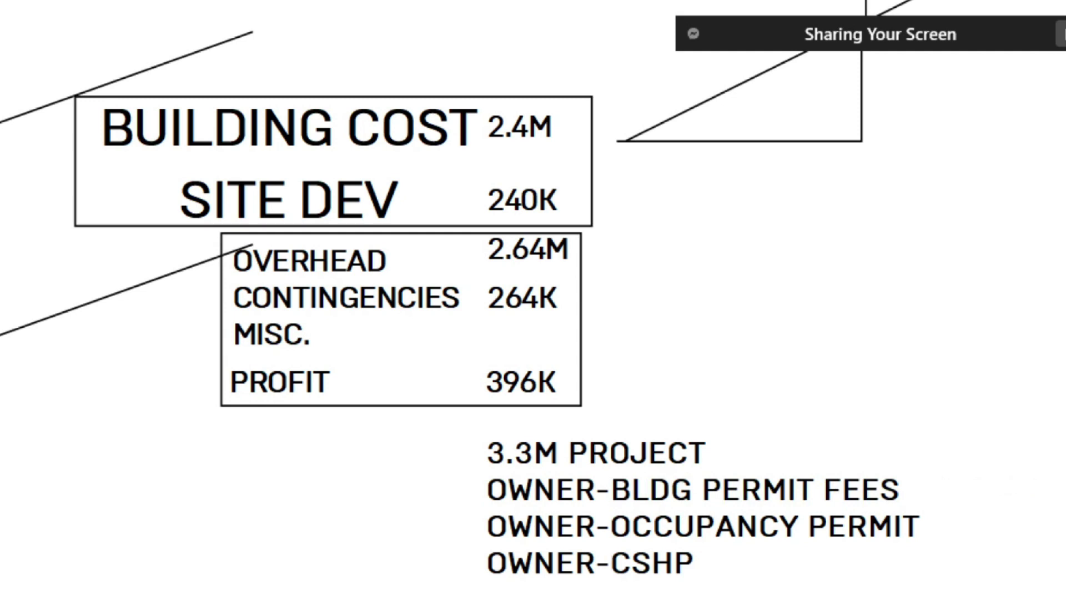
Step: Append (SAFETY 3) to the OWNER-CSHP line
text((SAFT)
key(BackSpace)
text(ETRY)
key(BackSpace)
key(BackSpace)
text(Y)
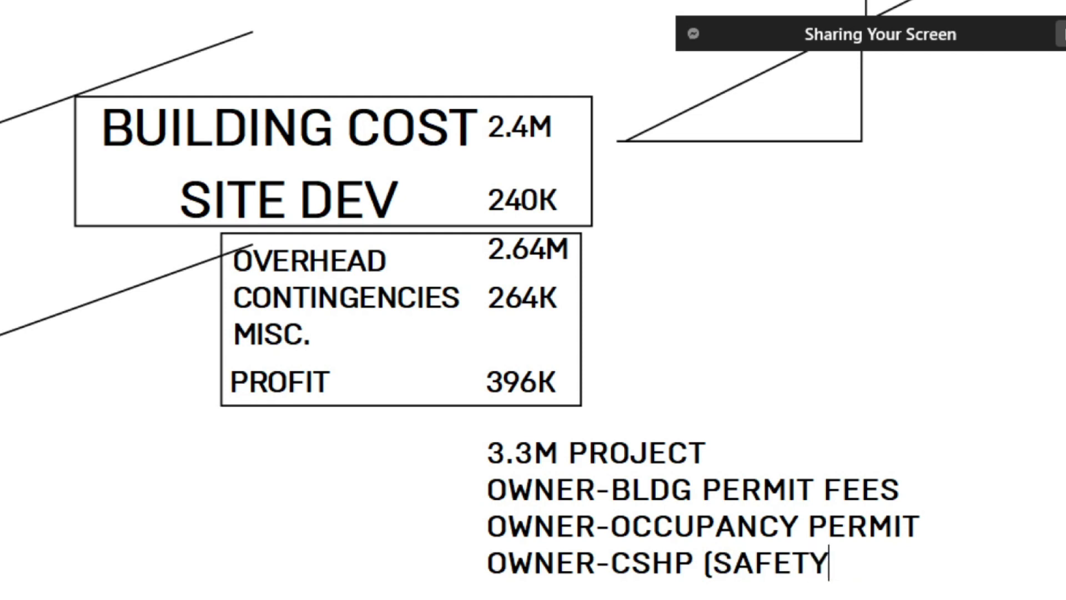
text( 3))
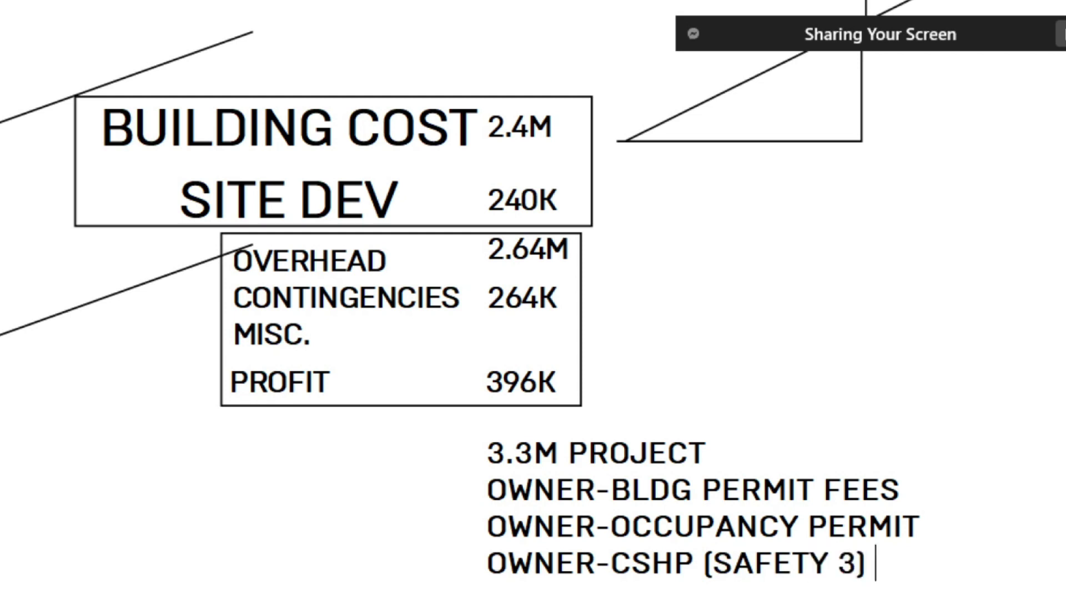
Step: Try cost figures of 2000, 5K, 2K and 3K after OWNER-CSHP (SAFETY 3), and remove them
text( 200)
key(BackSpace)
key(BackSpace)
key(BackSpace)
key(BackSpace)
text(, 2000)
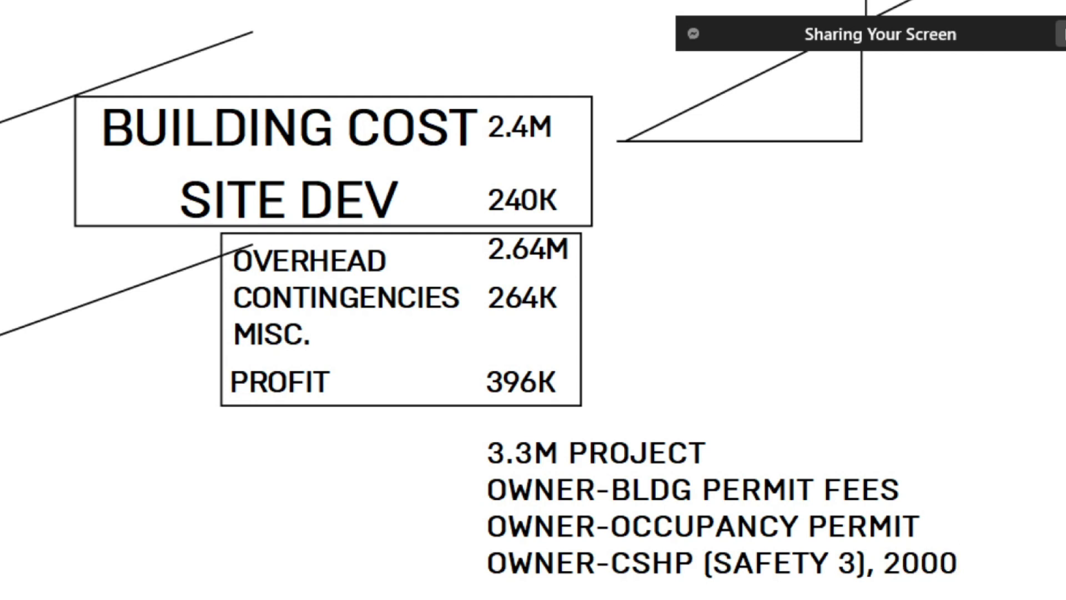
key(BackSpace)
key(BackSpace)
key(BackSpace)
key(BackSpace)
text(5K)
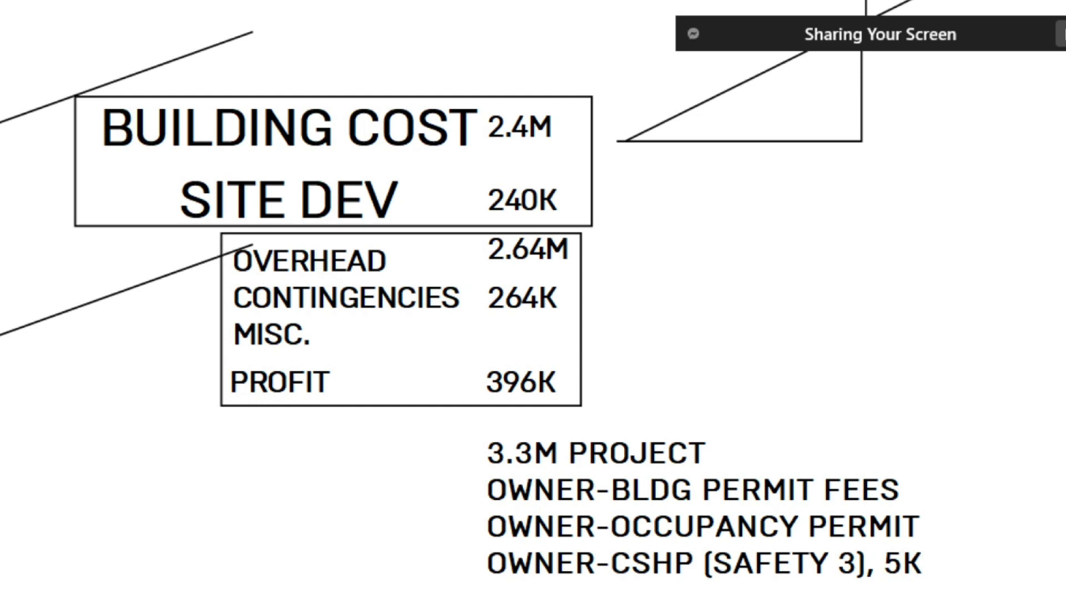
key(BackSpace)
key(BackSpace)
text(2K)
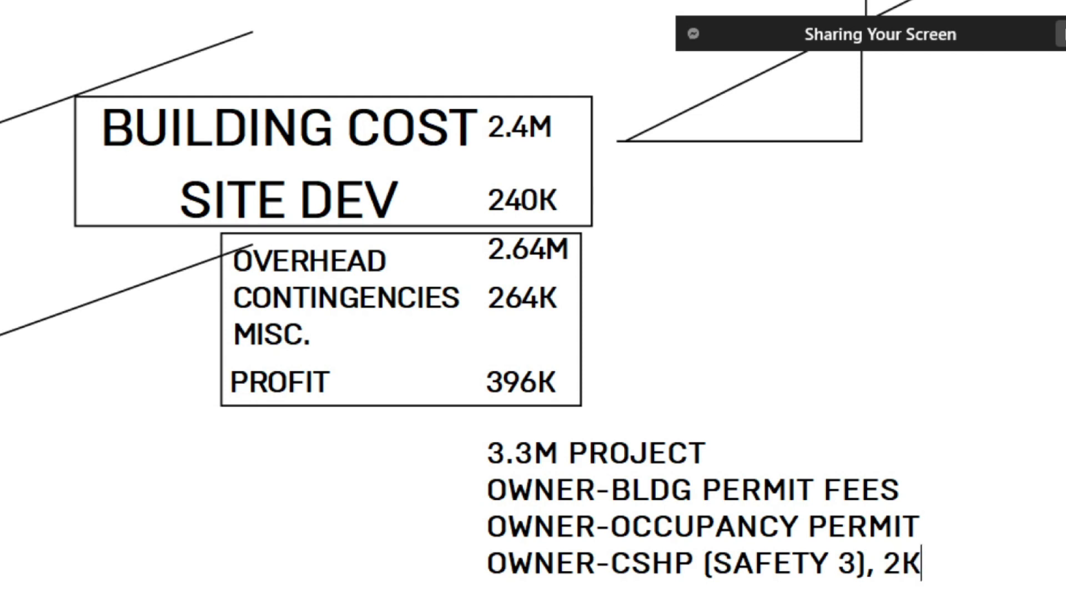
key(BackSpace)
key(BackSpace)
text(5)
key(BackSpace)
text(2K)
key(BackSpace)
key(BackSpace)
text(3K)
key(BackSpace)
key(BackSpace)
key(BackSpace)
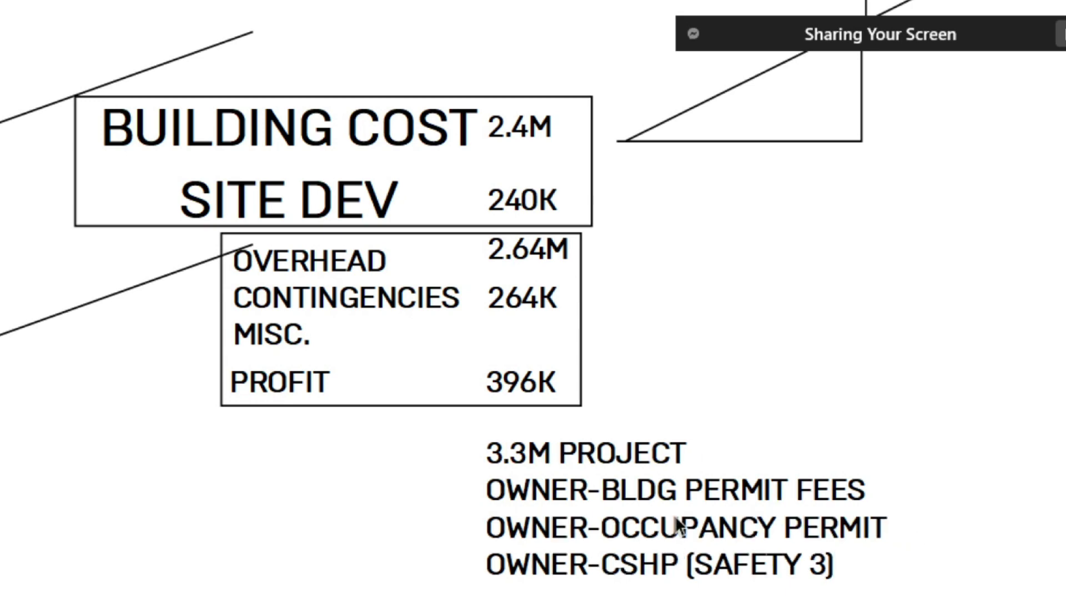
Step: Draw a rectangle around the 3.3M PROJECT text
scroll(638, 545, down, 2)
scroll(730, 572, up, 3)
scroll(476, 433, up, 3)
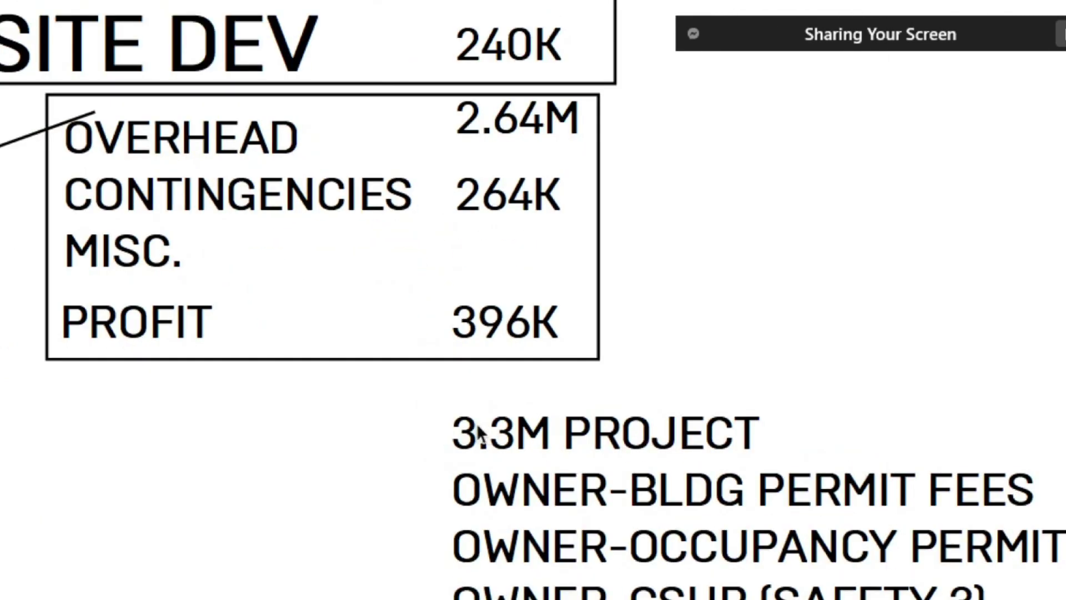
mouse_move(424, 375)
mouse_down()
mouse_move(791, 459)
mouse_move(885, 459)
mouse_move(855, 470)
mouse_move(868, 469)
mouse_up()
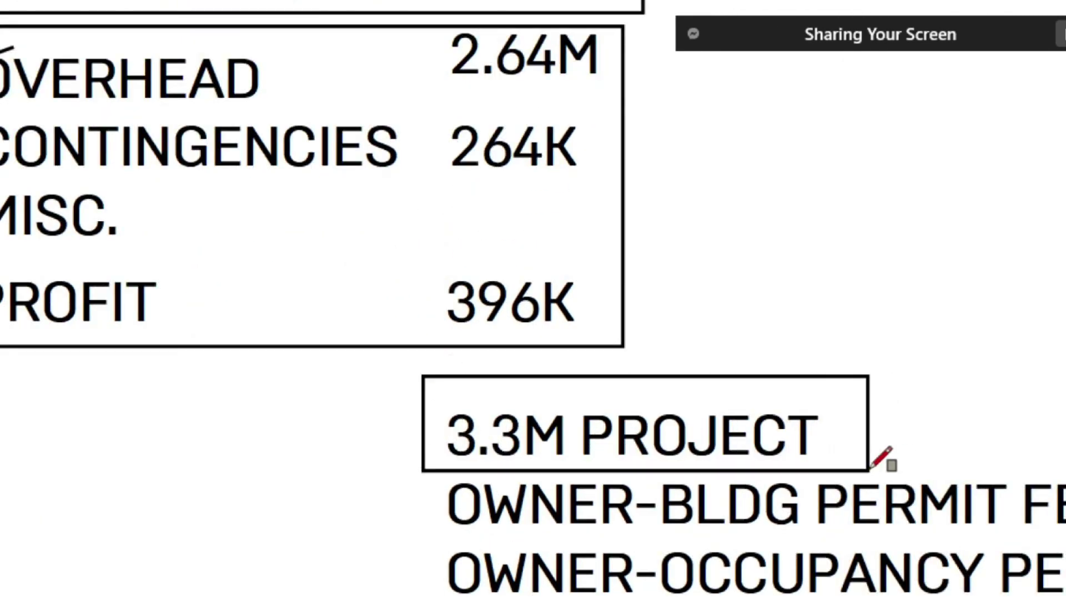
Step: Try drawing boxes around the project requirements list and the OWNER permit lines, and undo them
scroll(488, 445, down, 2)
scroll(578, 433, down, 4)
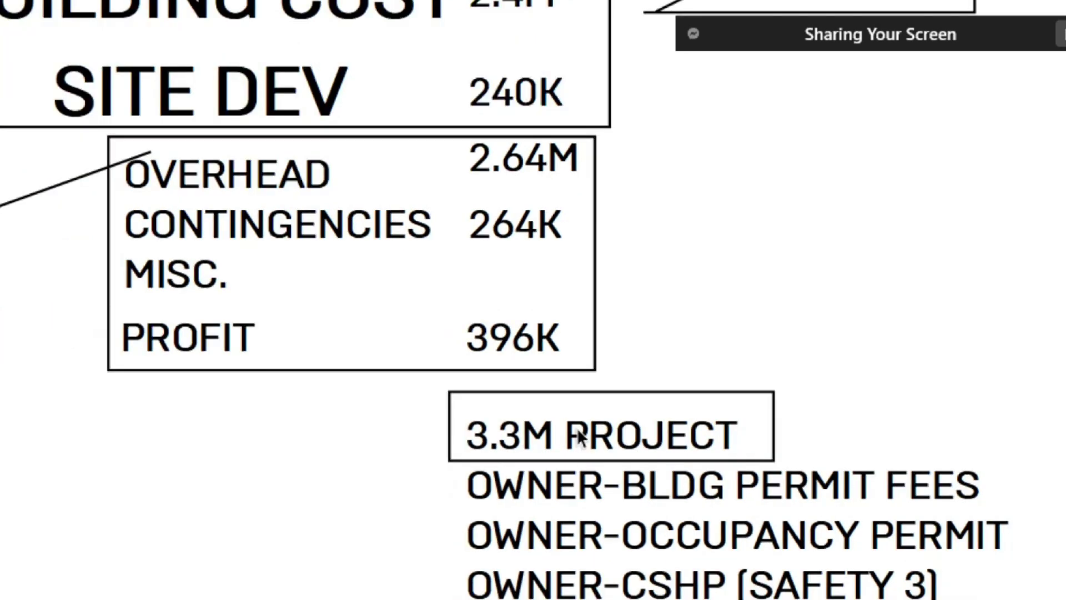
scroll(723, 535, down, 3)
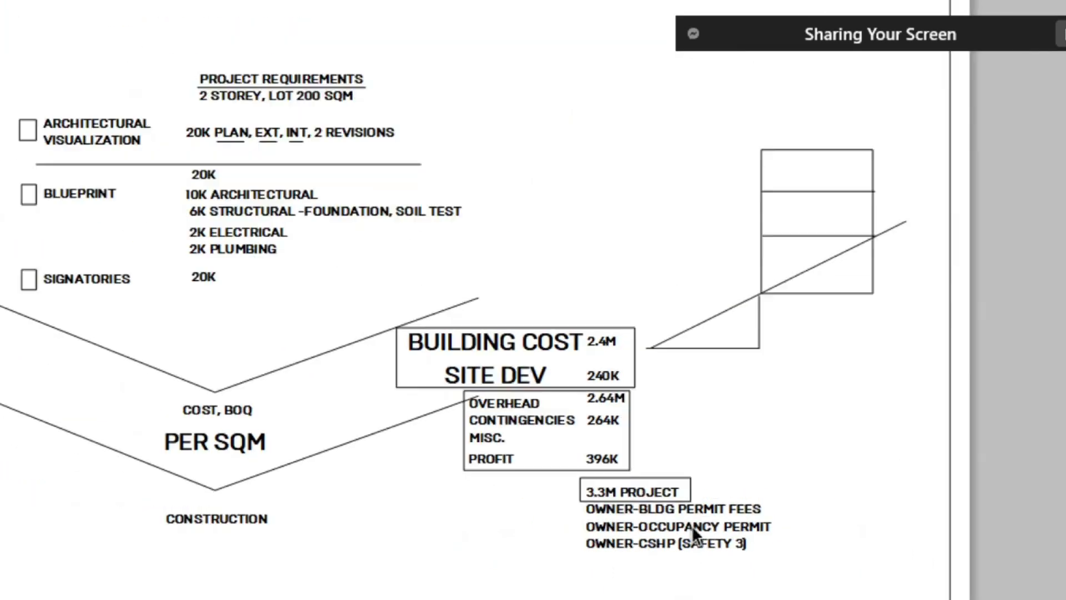
drag(8, 48, 379, 351)
drag(458, 352, 472, 311)
key(ctrl+z)
scroll(559, 511, up, 5)
drag(387, 437, 859, 598)
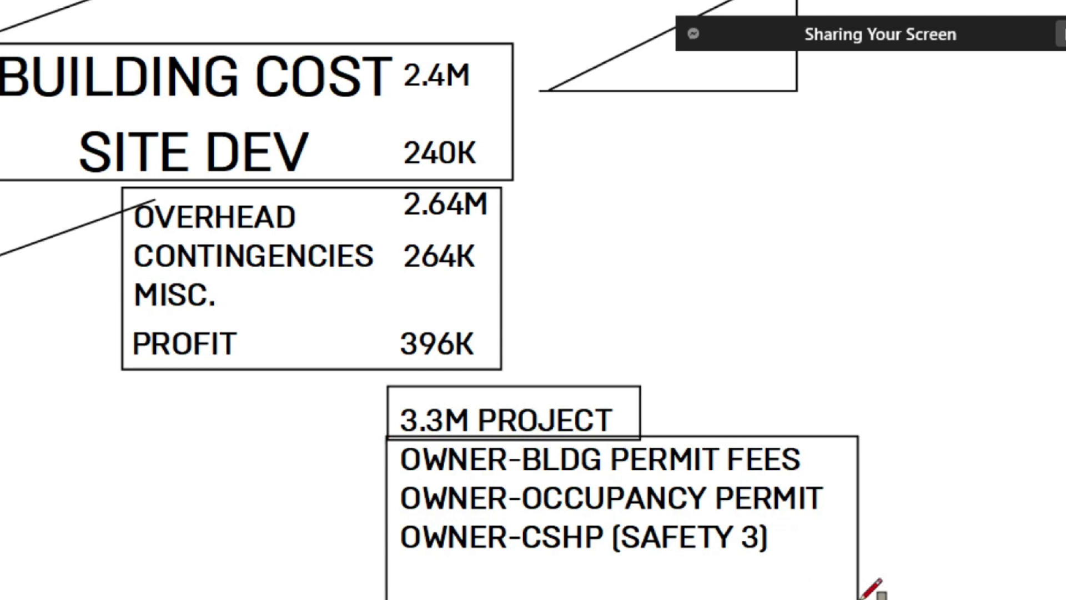
key(ctrl+z)
scroll(416, 422, up, 4)
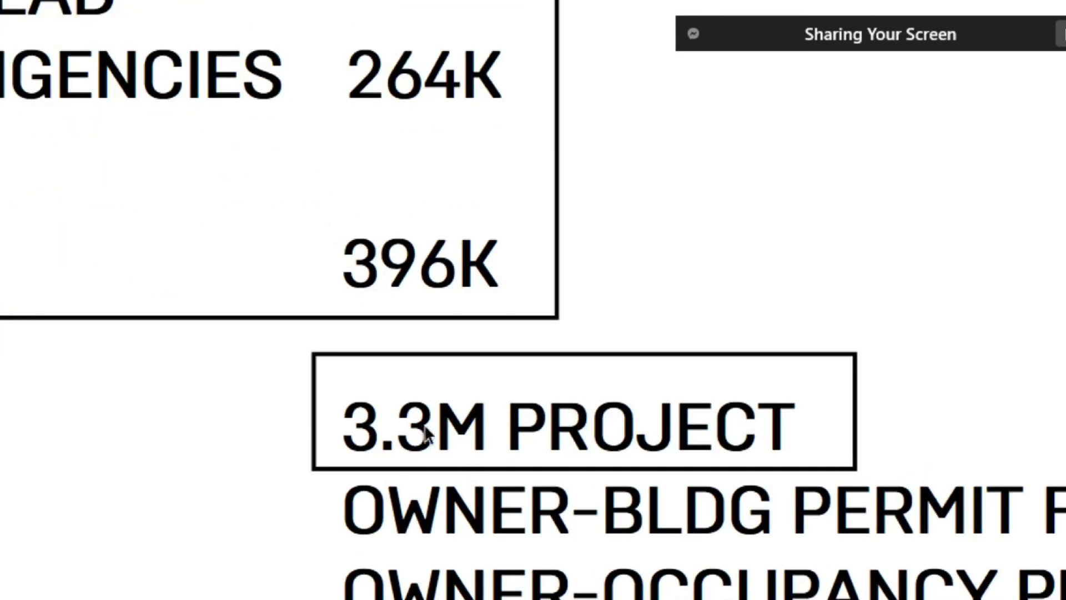
Step: Review the 3.3M PROJECT total, the owner-paid permit lines and the COST, BOQ PER SQM section
scroll(576, 429, down, 2)
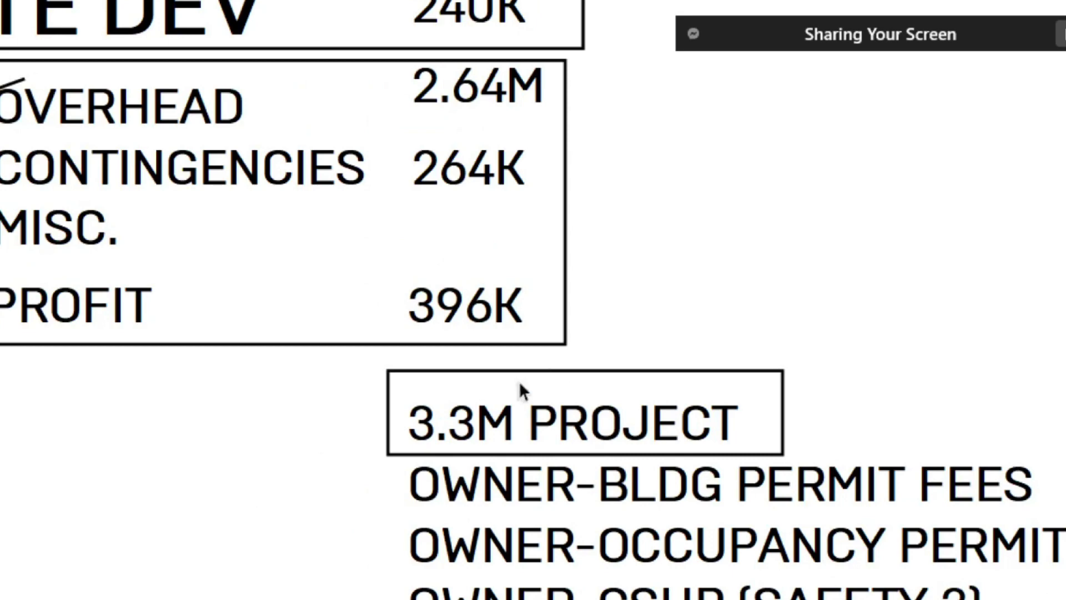
scroll(453, 408, down, 3)
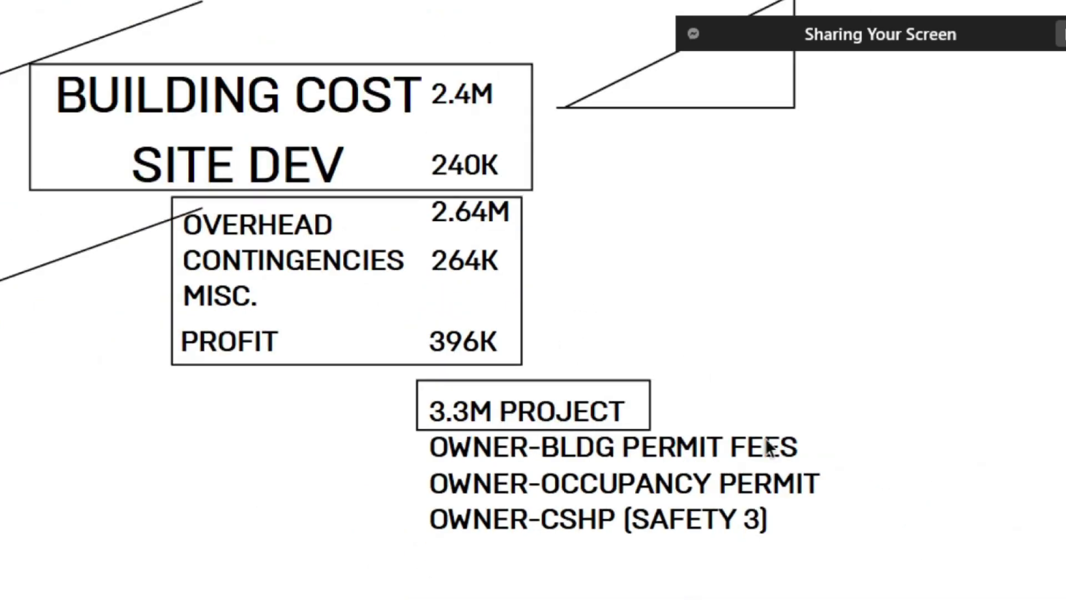
scroll(944, 428, down, 3)
scroll(556, 389, up, 2)
scroll(989, 489, down, 2)
scroll(322, 372, up, 4)
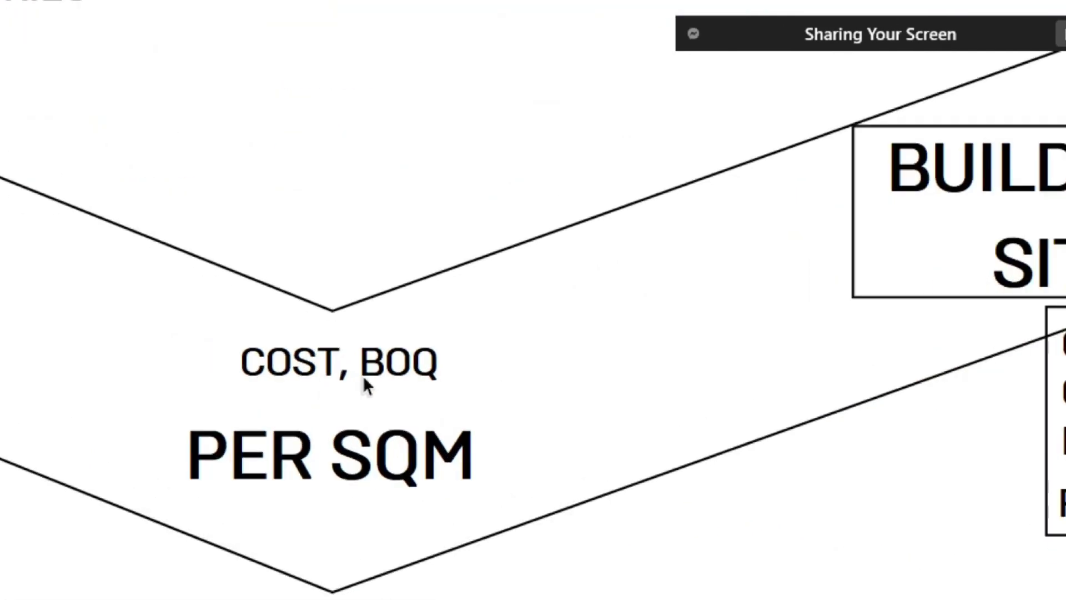
scroll(407, 378, up, 2)
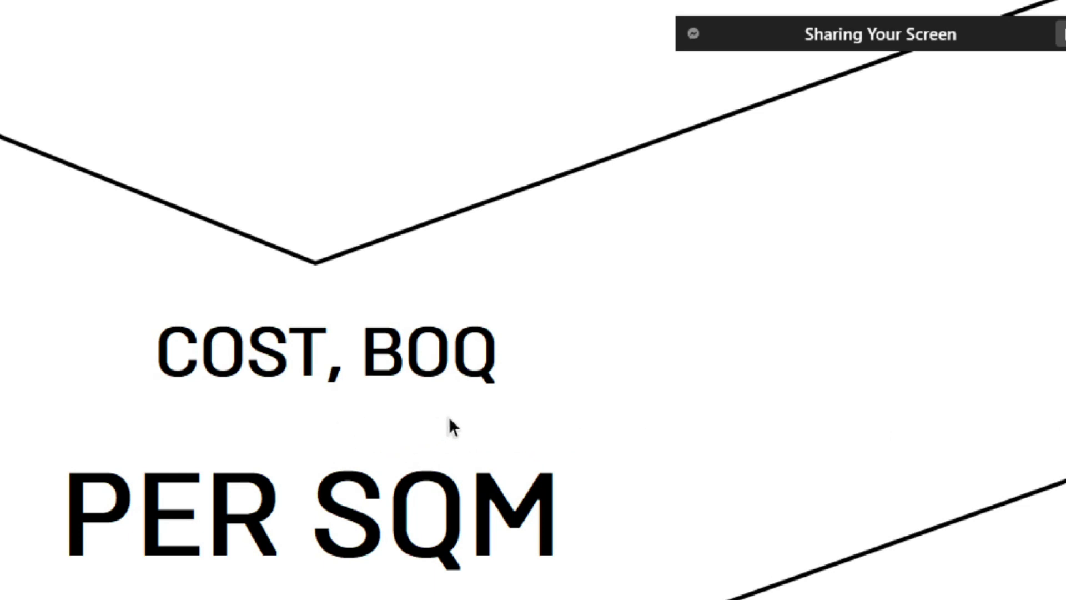
scroll(450, 421, down, 2)
scroll(353, 429, down, 3)
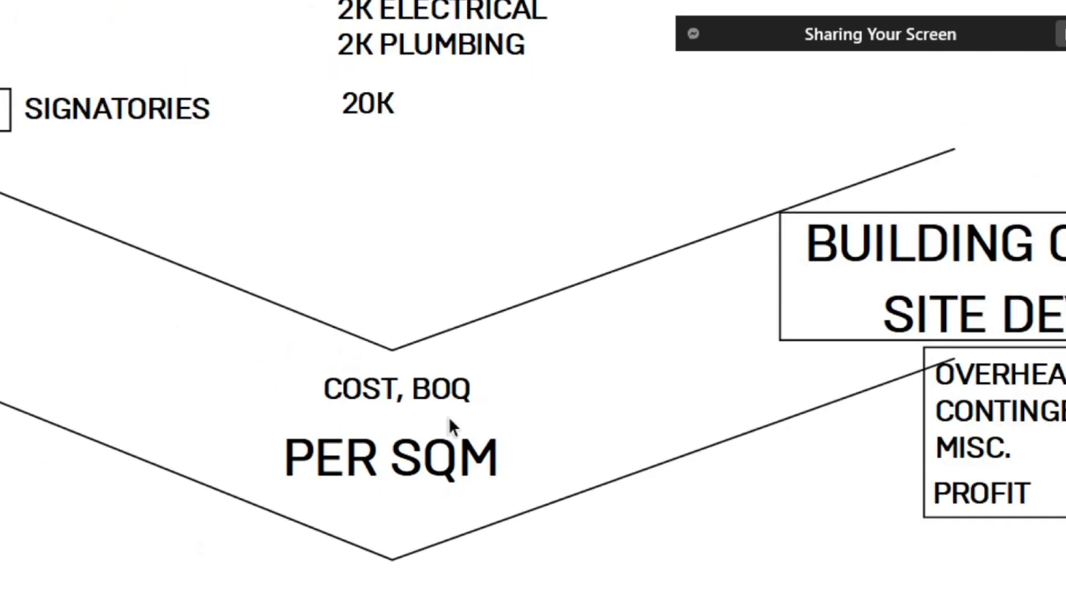
scroll(219, 472, down, 5)
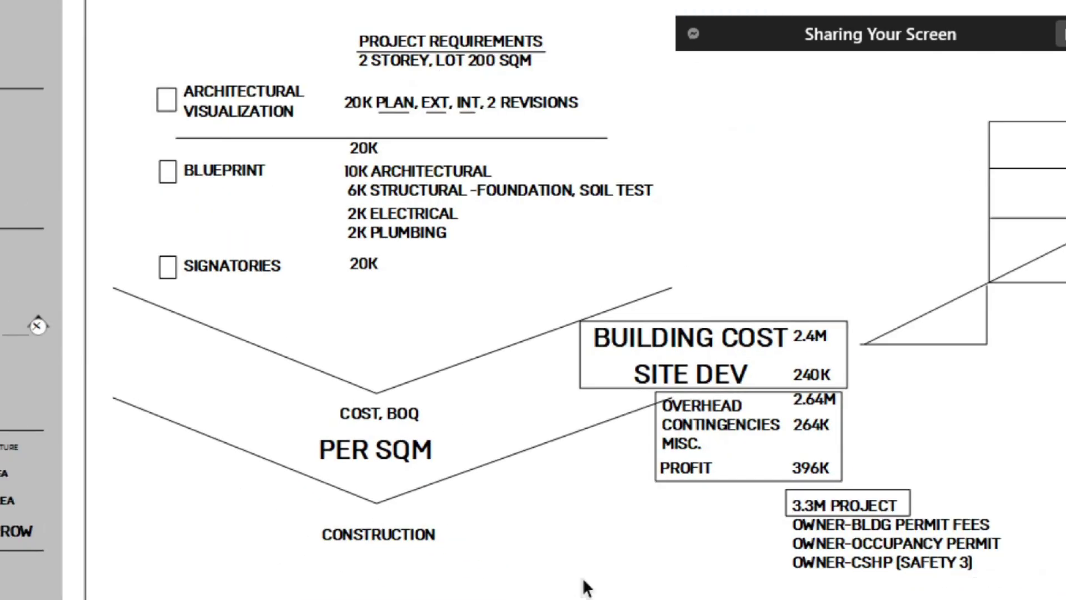
Step: Draw a vertical line beside the project requirements list, spanning from its heading down to the signatories row
scroll(554, 191, up, 1)
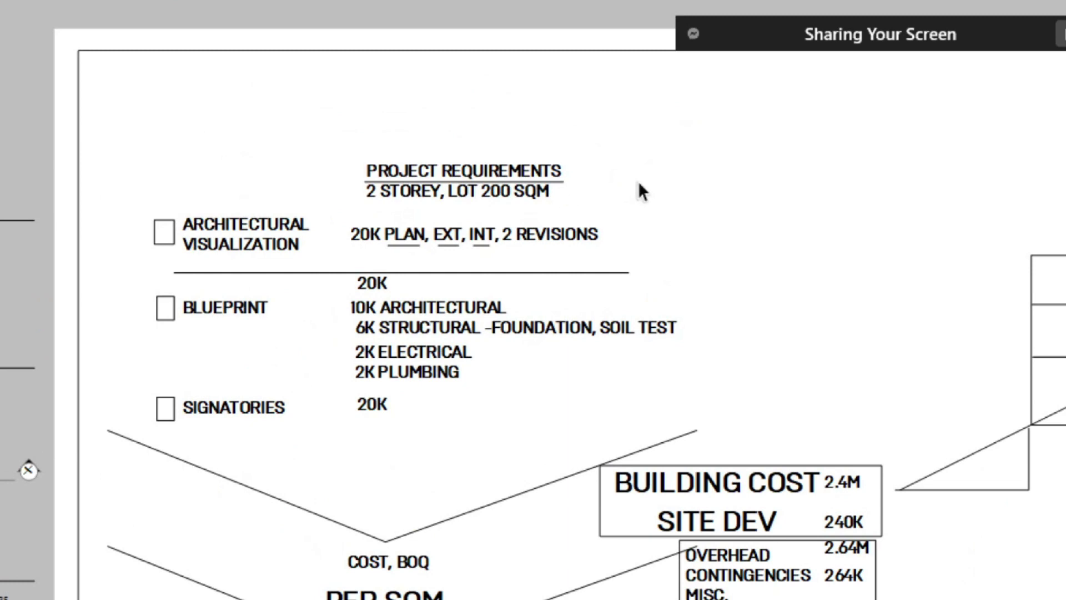
scroll(706, 144, up, 1)
drag(668, 130, 668, 451)
key(space)
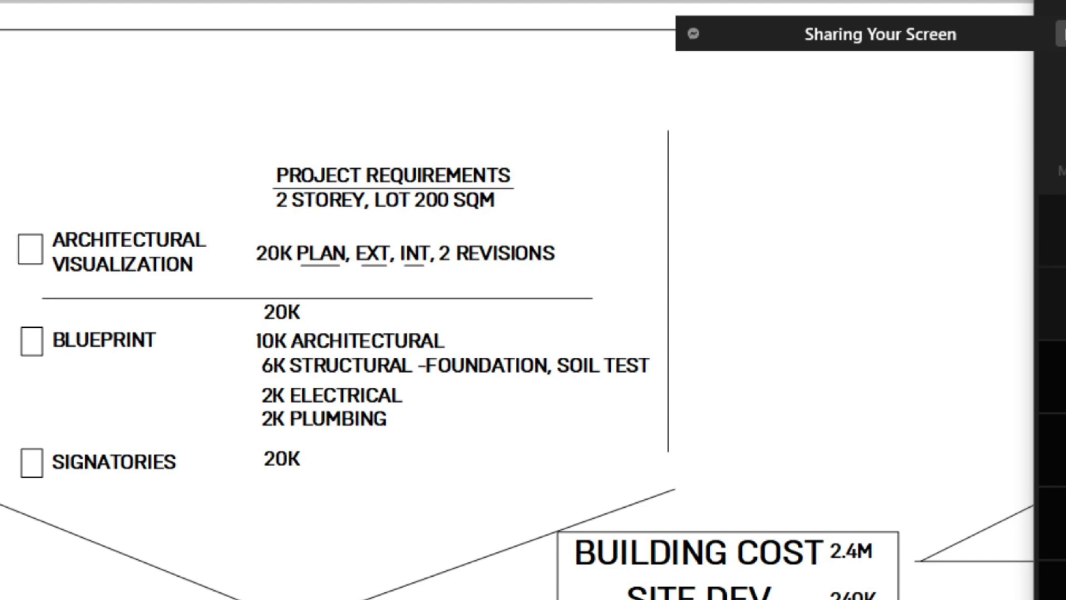
Step: Examine the project requirements list with its visualization, blueprint and signatories costs alongside the building cost breakdown
drag(1065, 3, 1038, 44)
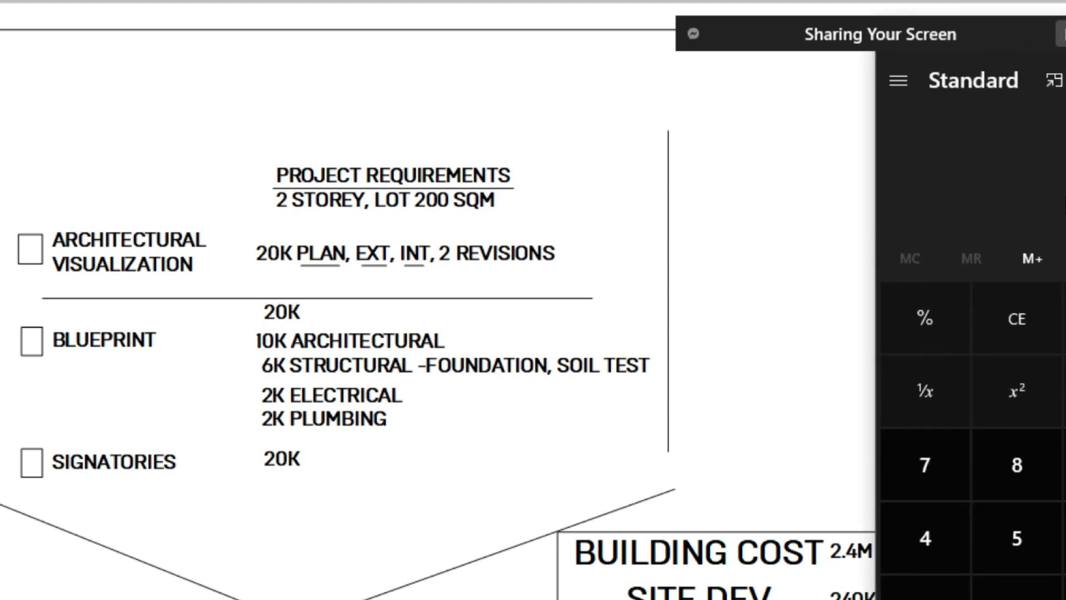
ctrl+scroll(277, 358, up, 4)
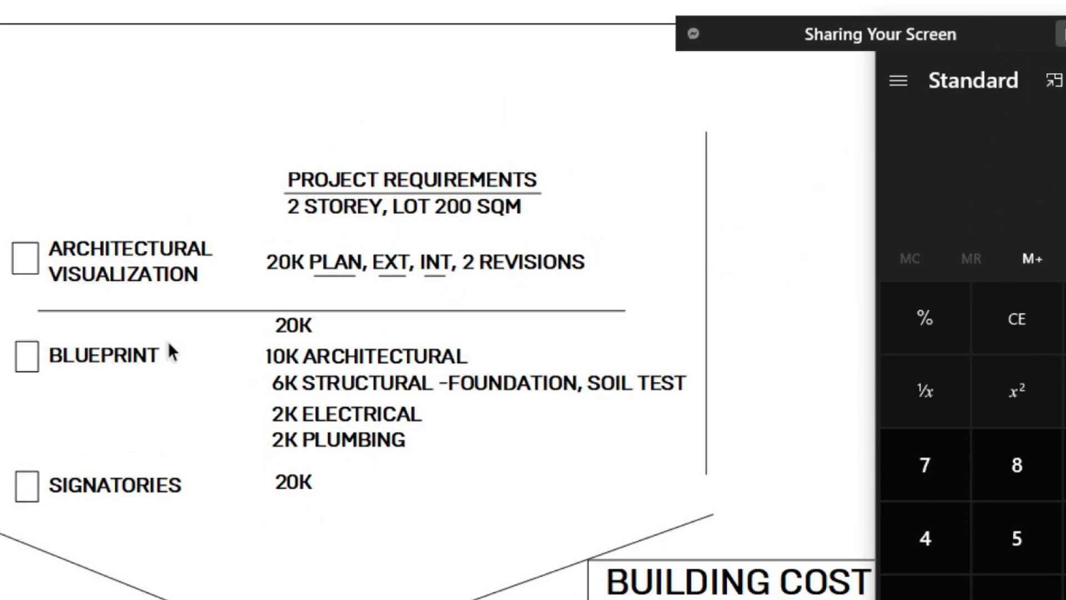
scroll(278, 243, up, 4)
scroll(721, 197, down, 1)
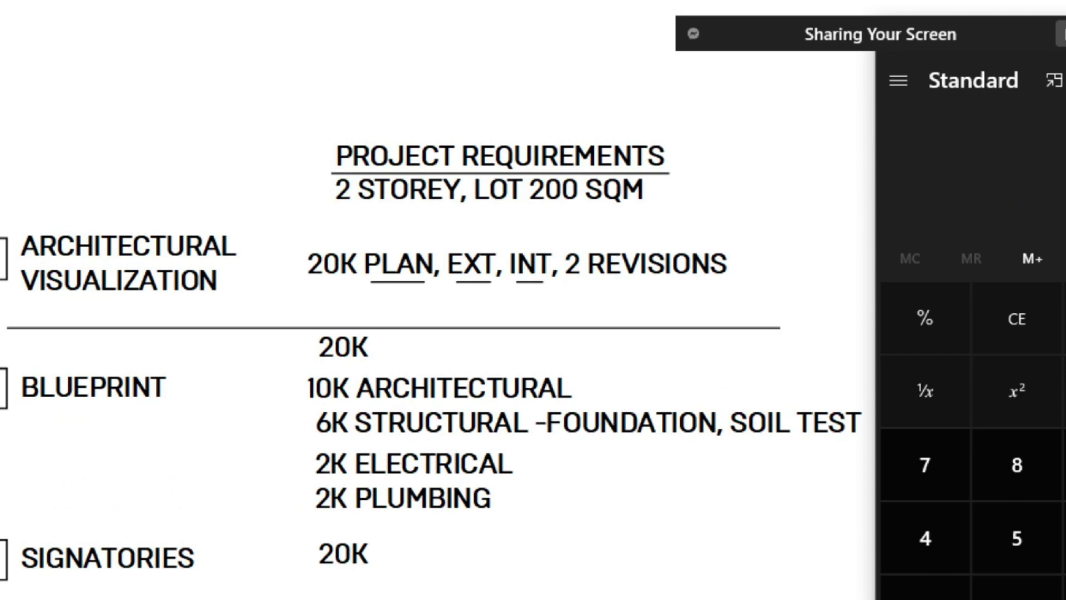
ctrl+scroll(483, 266, up, 1)
ctrl+scroll(470, 286, up, 1)
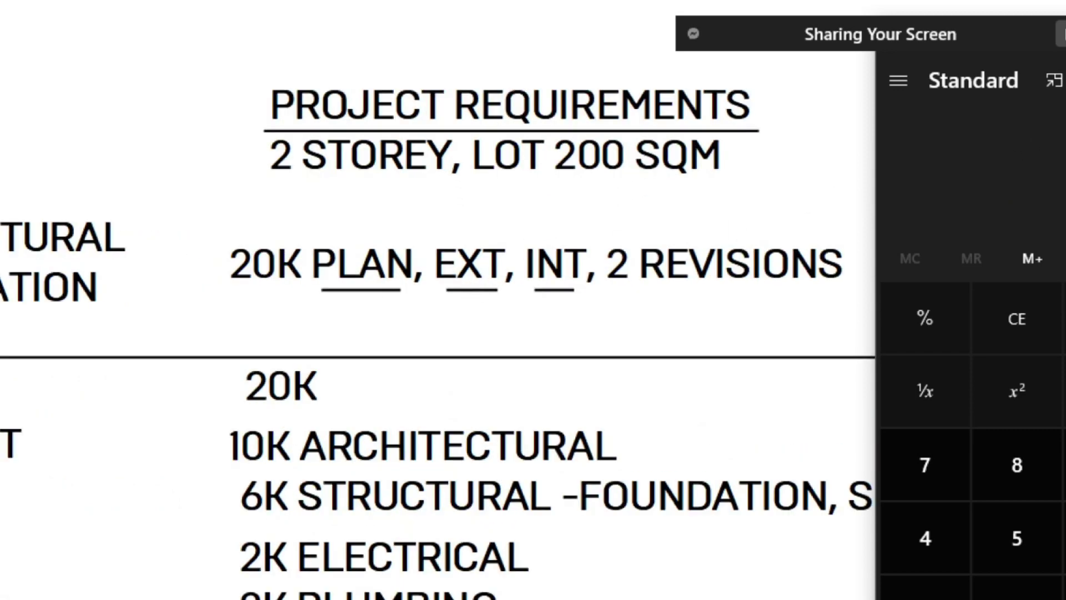
ctrl+scroll(489, 239, down, 2)
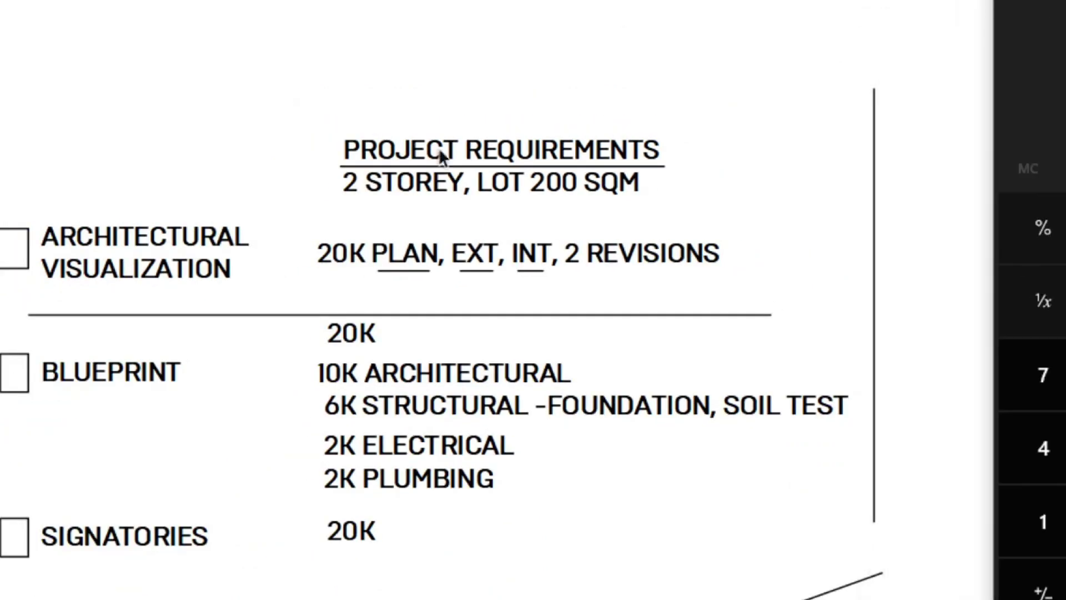
ctrl+scroll(639, 150, down, 2)
scroll(466, 170, down, 2)
scroll(777, 272, up, 2)
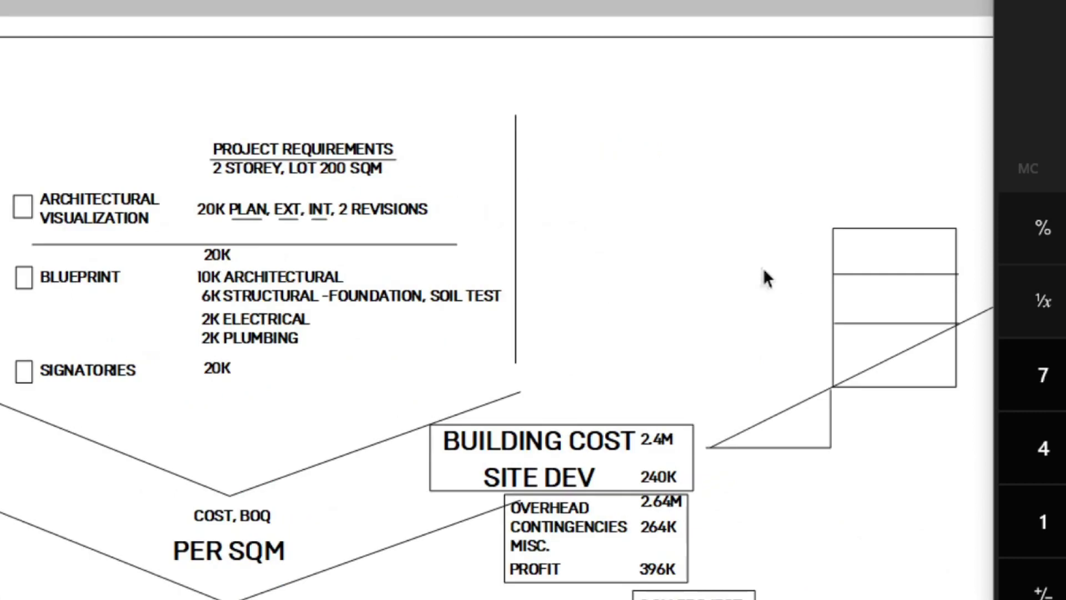
scroll(414, 199, up, 1)
ctrl+scroll(430, 208, down, 1)
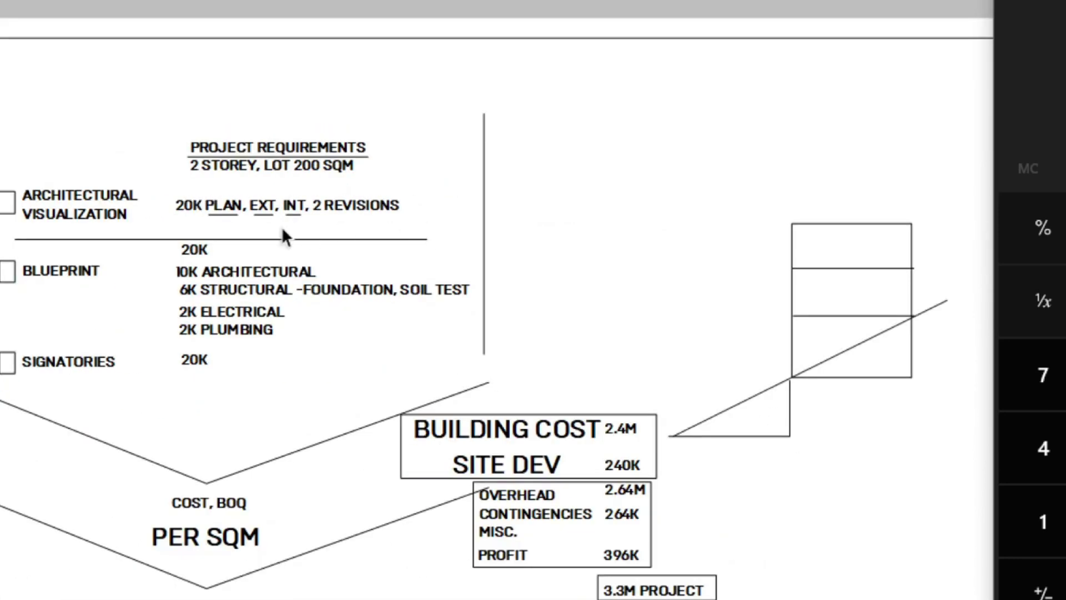
ctrl+scroll(133, 244, up, 2)
ctrl+scroll(549, 154, up, 1)
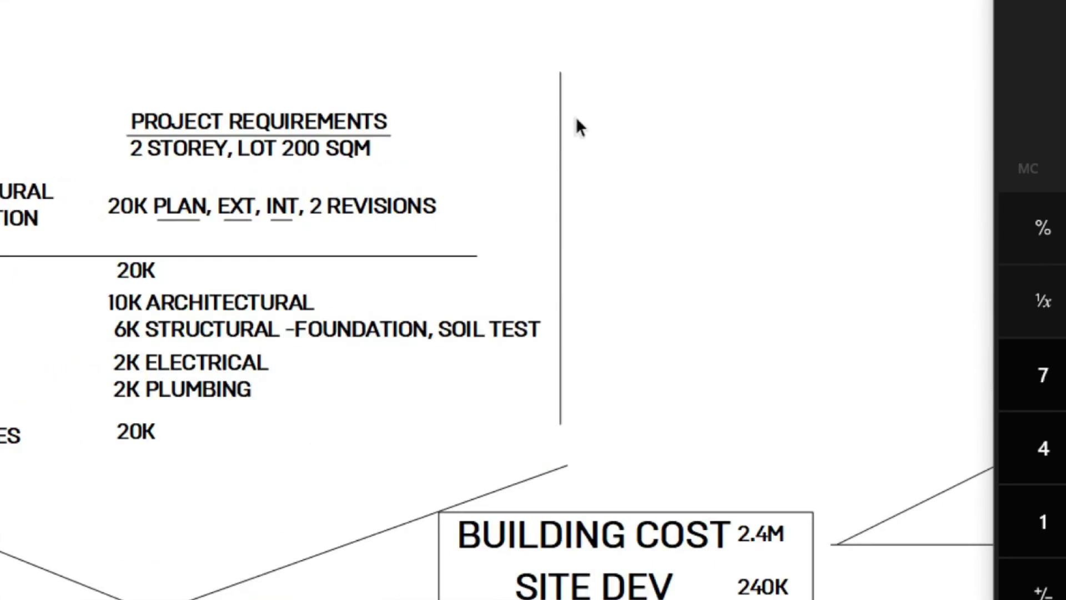
ctrl+scroll(576, 119, down, 1)
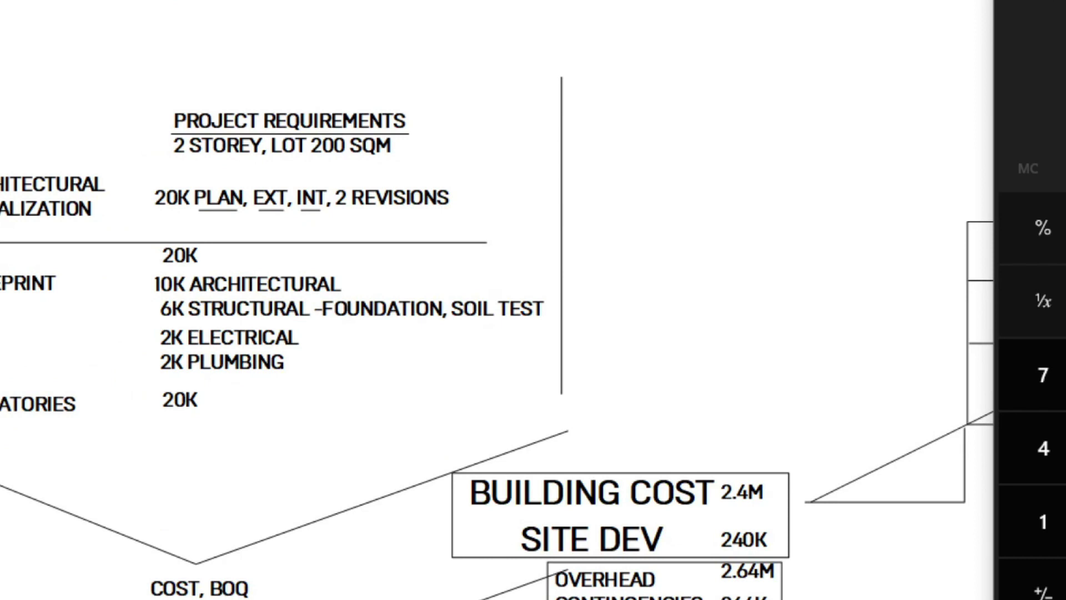
click(795, 154)
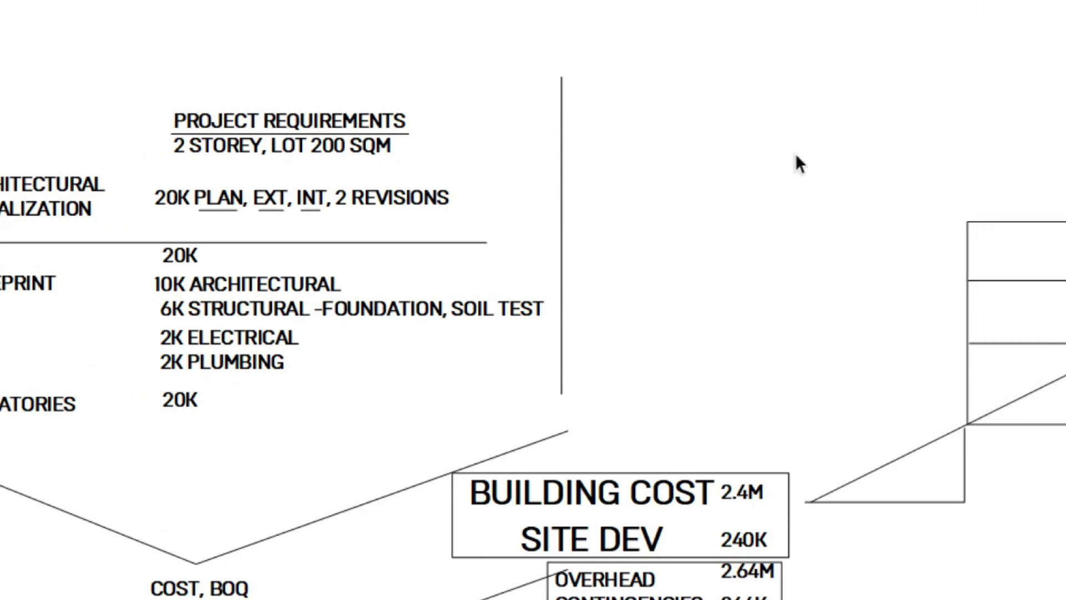
scroll(796, 153, down, 1)
scroll(265, 228, up, 2)
scroll(396, 251, down, 1)
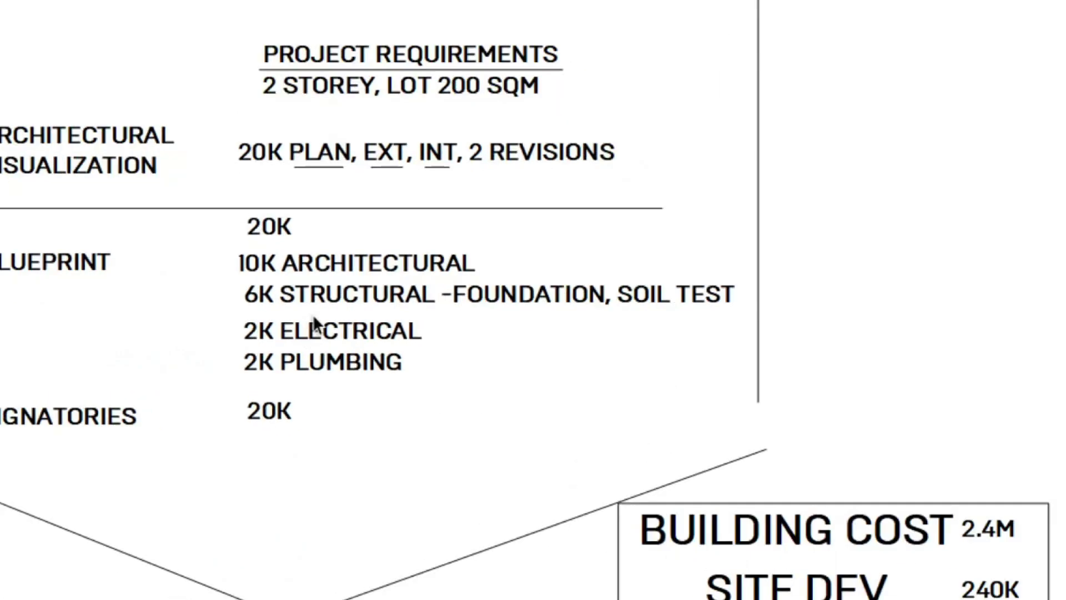
scroll(343, 294, up, 3)
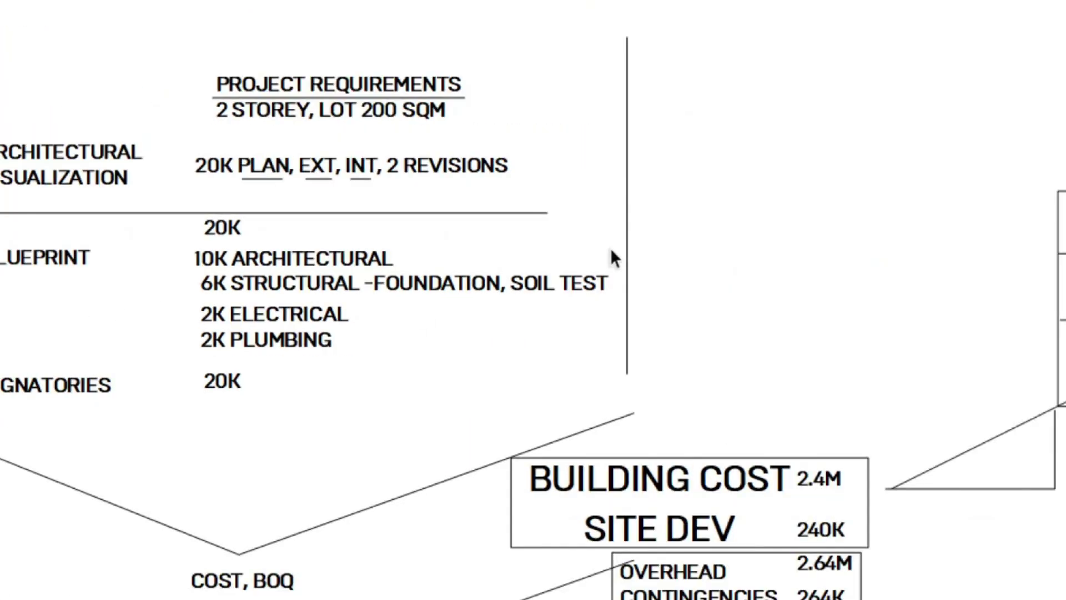
key(l)
click(628, 166)
key(space)
scroll(250, 259, down, 2)
scroll(700, 251, up, 1)
key(l)
click(711, 154)
key(Escape)
click(745, 162)
key(space)
key(l)
click(776, 162)
key(space)
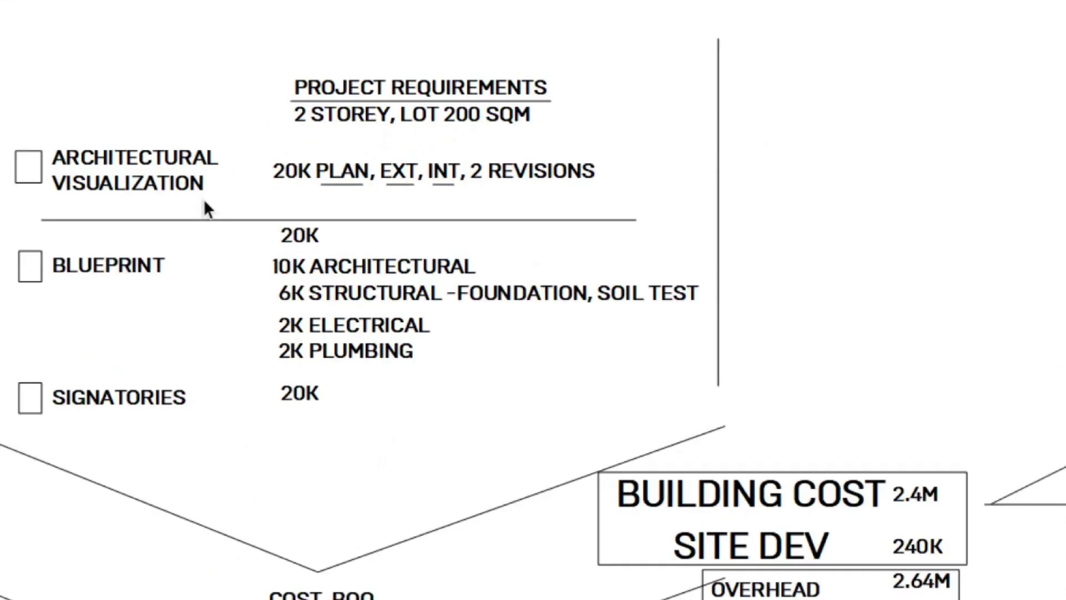
Step: Draw a rectangle around the ARCHITECTURAL VISUALIZATION row, including its 20K PLAN, EXT, INT, 2 REVISIONS text
scroll(204, 200, up, 2)
scroll(224, 225, down, 3)
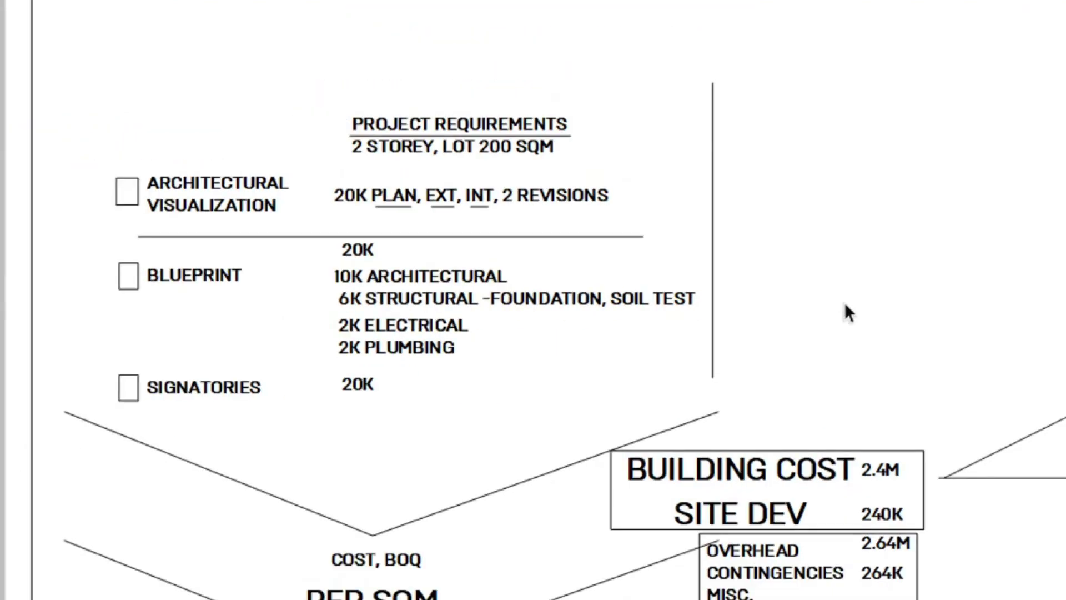
scroll(845, 302, down, 1)
scroll(507, 231, down, 1)
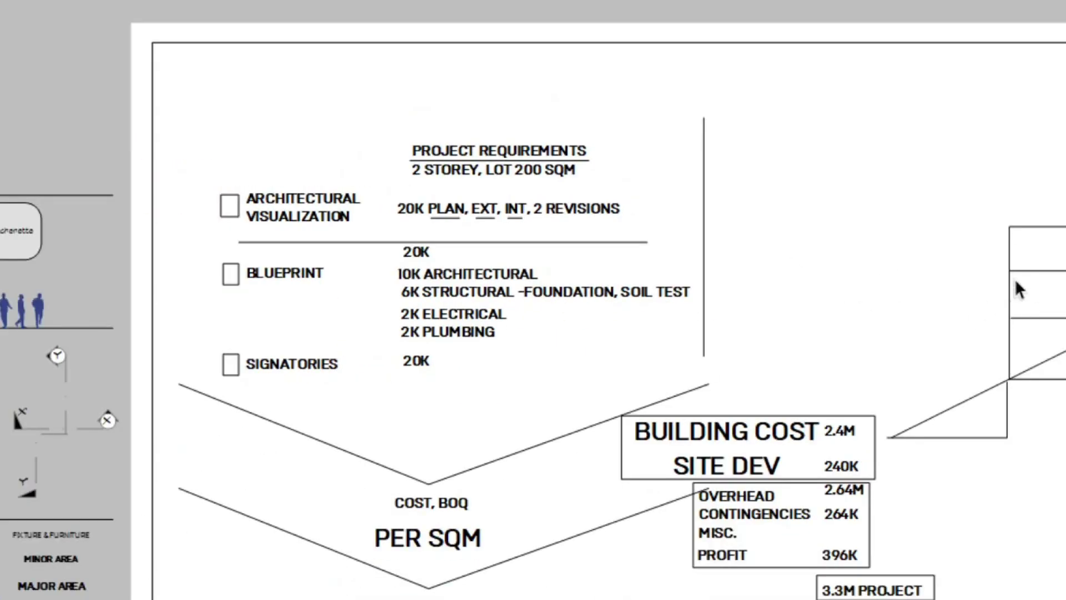
scroll(428, 247, up, 2)
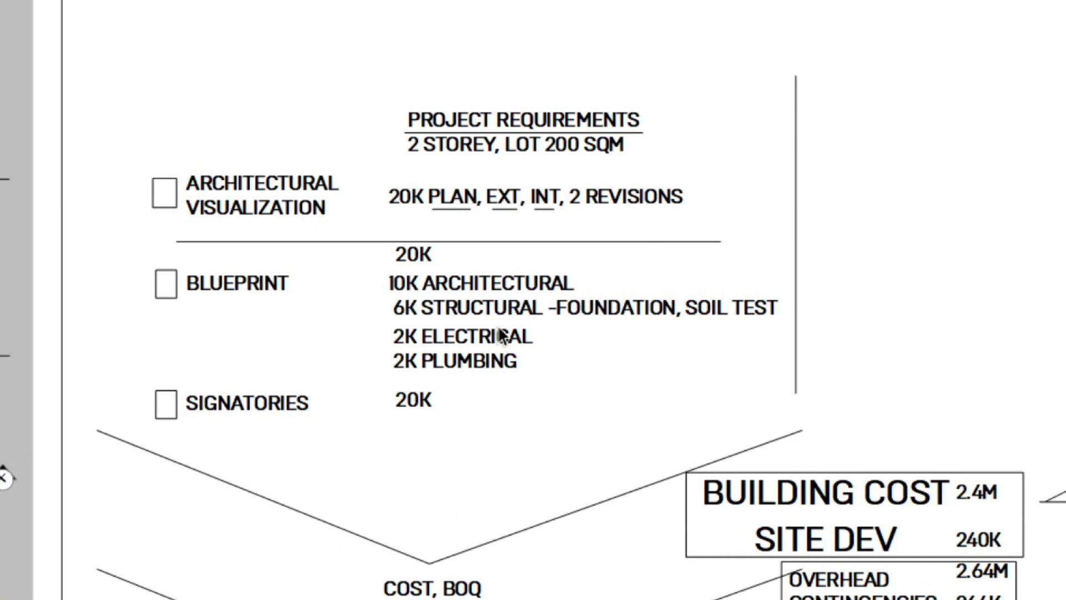
scroll(345, 198, up, 4)
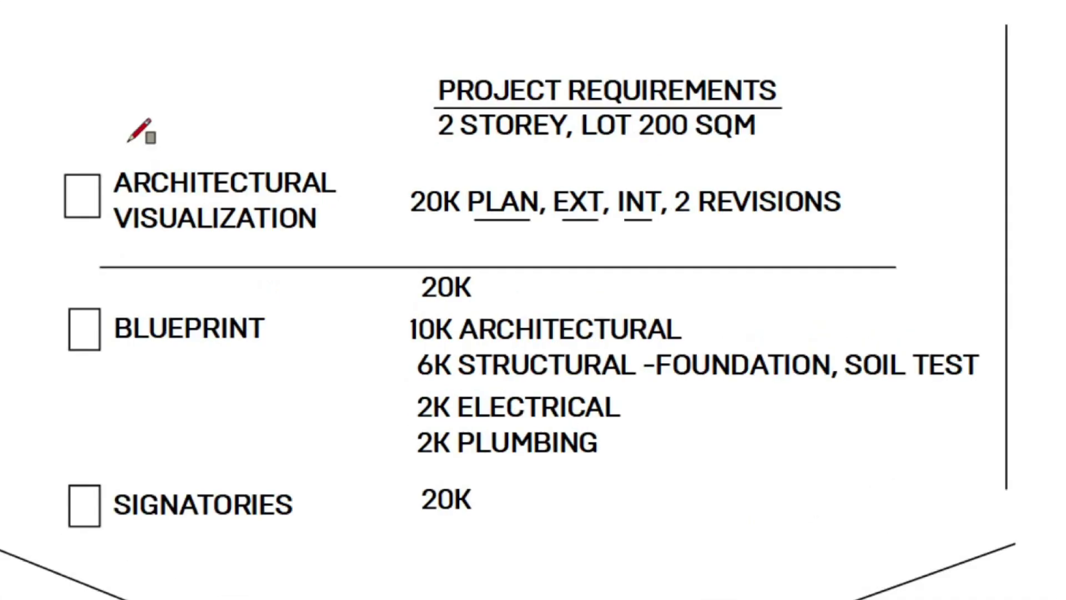
click(47, 148)
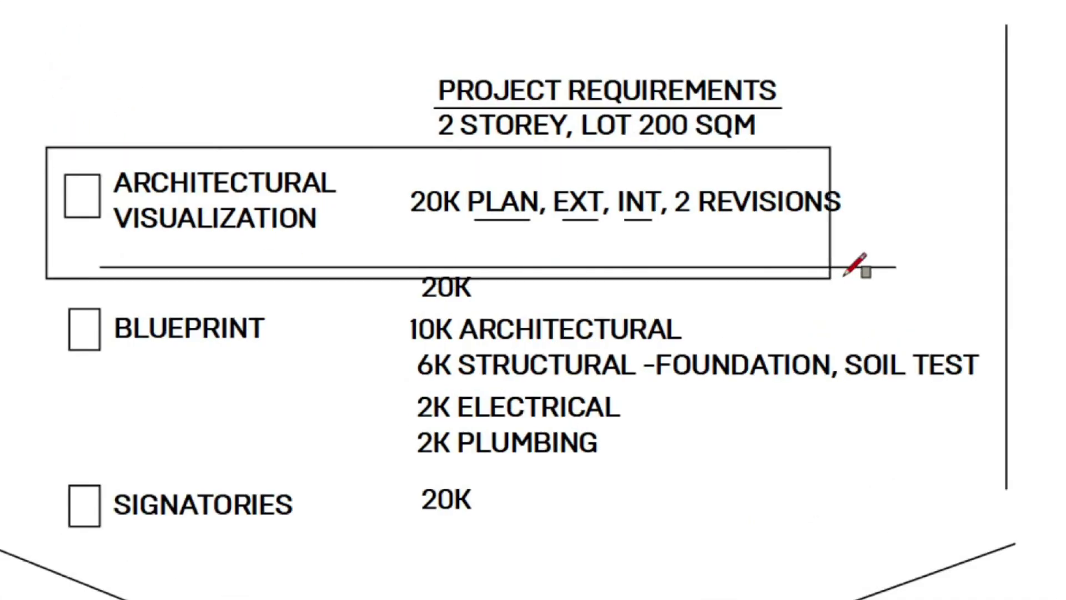
Step: Erase the divider line under the ARCHITECTURAL VISUALIZATION row, undoing any erasure of the rectangle around the row
key(e)
click(888, 267)
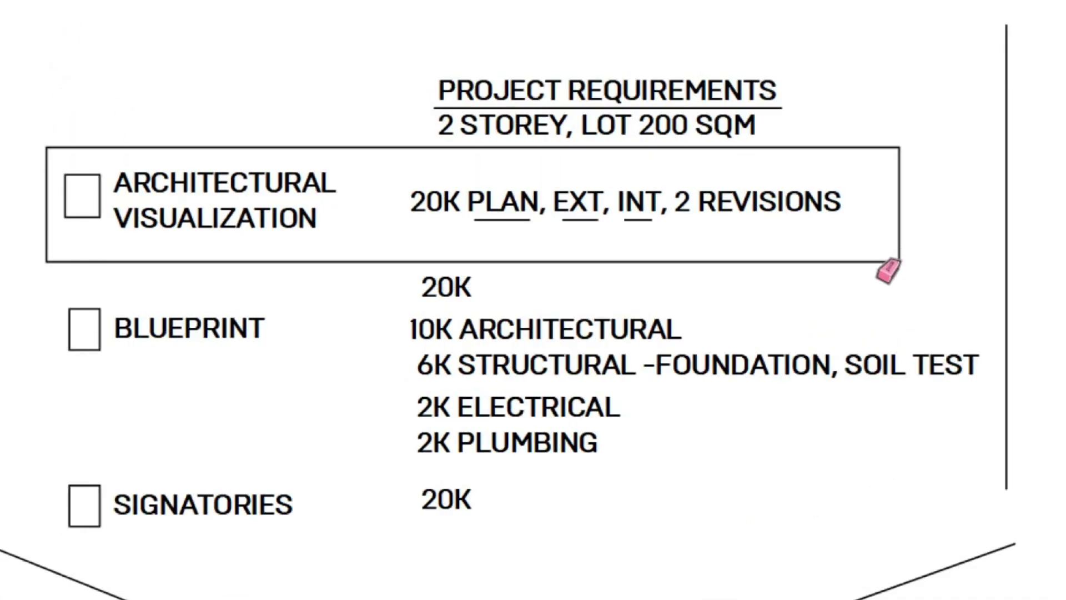
click(230, 261)
key(space)
scroll(153, 261, down, 1)
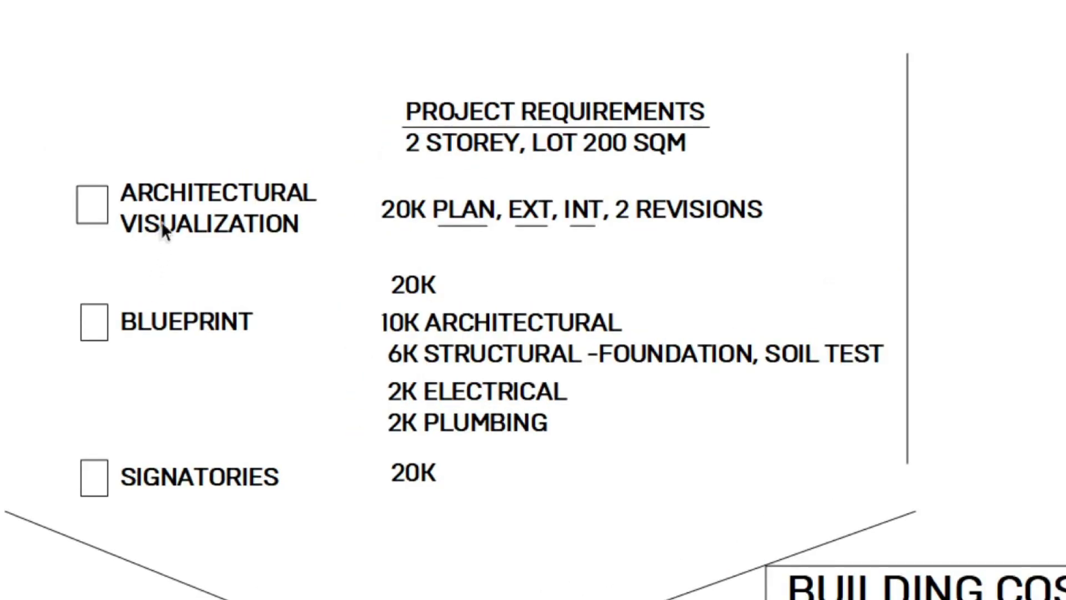
key(ctrl+z)
Step: Draw a leader line from the visualization box across the vertical line and add the text MARKETING at its end
scroll(311, 199, down, 2)
scroll(854, 198, up, 1)
middle_drag(854, 198, 786, 200)
scroll(759, 208, up, 2)
key(l)
click(579, 193)
click(790, 58)
key(space)
click(814, 38)
text(MARKETING)
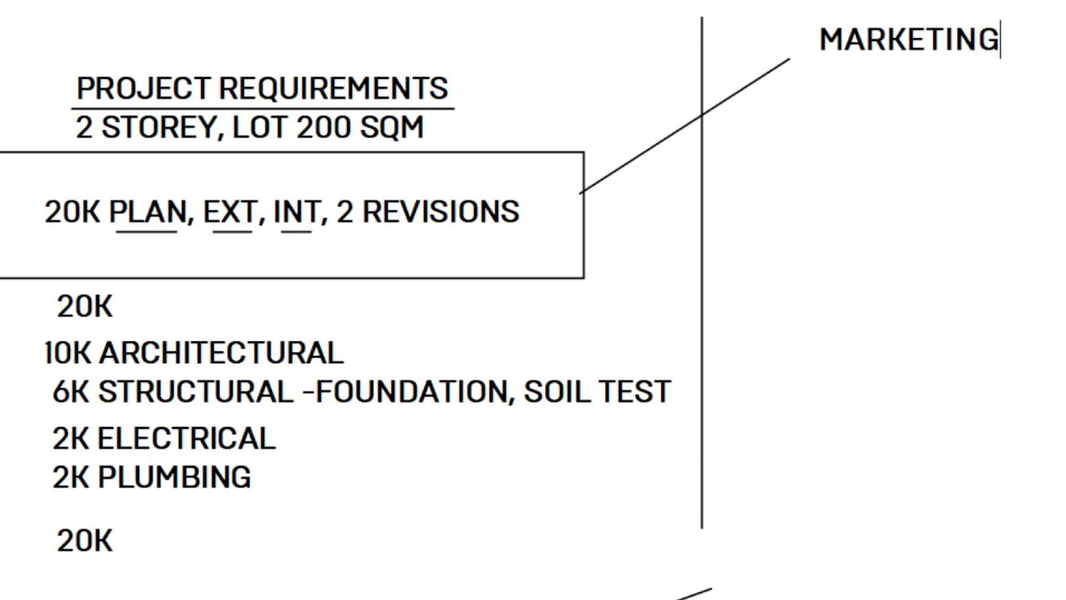
key(Escape)
Step: Copy the MARKETING text directly below itself and change the copy to BLUEPRINT
click(838, 30)
ctrl+drag(843, 27, 848, 79)
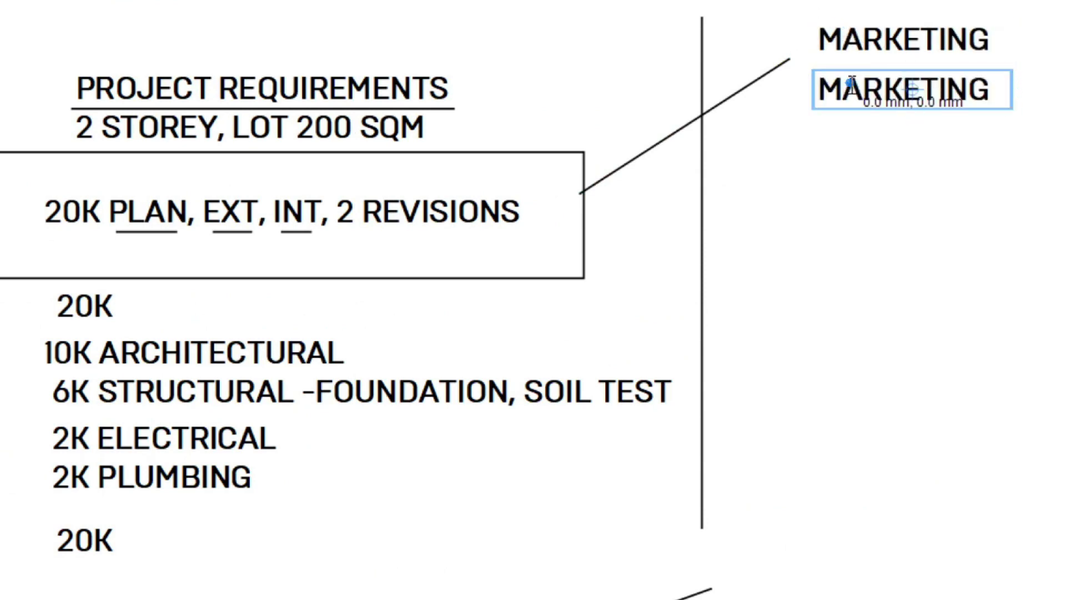
double_click(853, 91)
text(BLUEPLRINT)
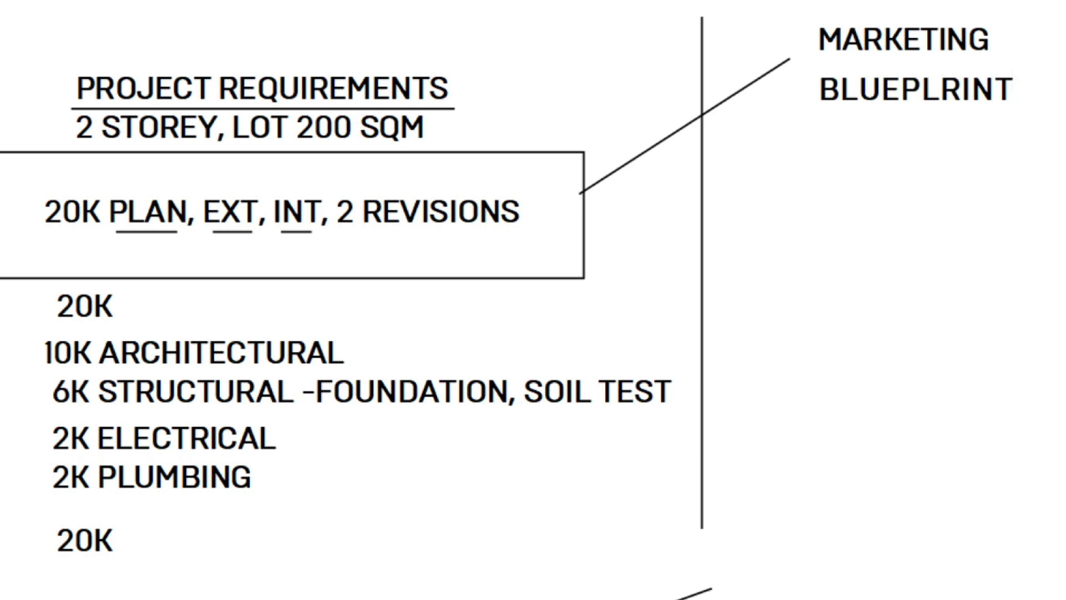
key(BackSpace)
key(BackSpace)
text(R)
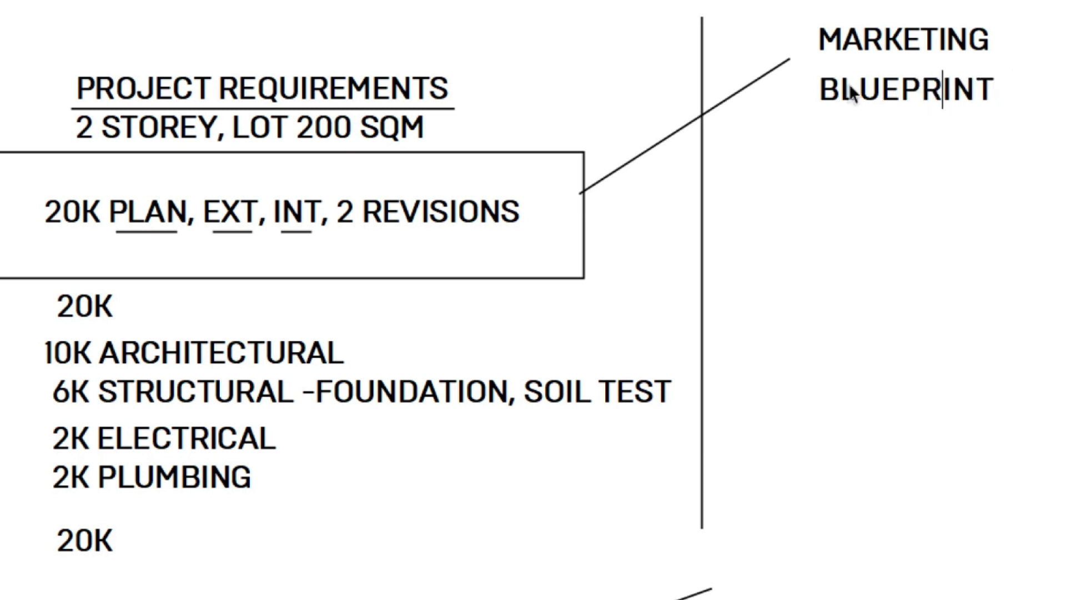
Step: Add CONSTRUCTION and FABRICATION under BLUEPRINT by copying the text above and rewriting each copy
click(833, 89)
alt+drag(833, 89, 850, 133)
double_click(851, 125)
text(CONSTRUCTION)
click(850, 119)
alt+drag(838, 139, 849, 185)
double_click(848, 185)
text(FABRICATION)
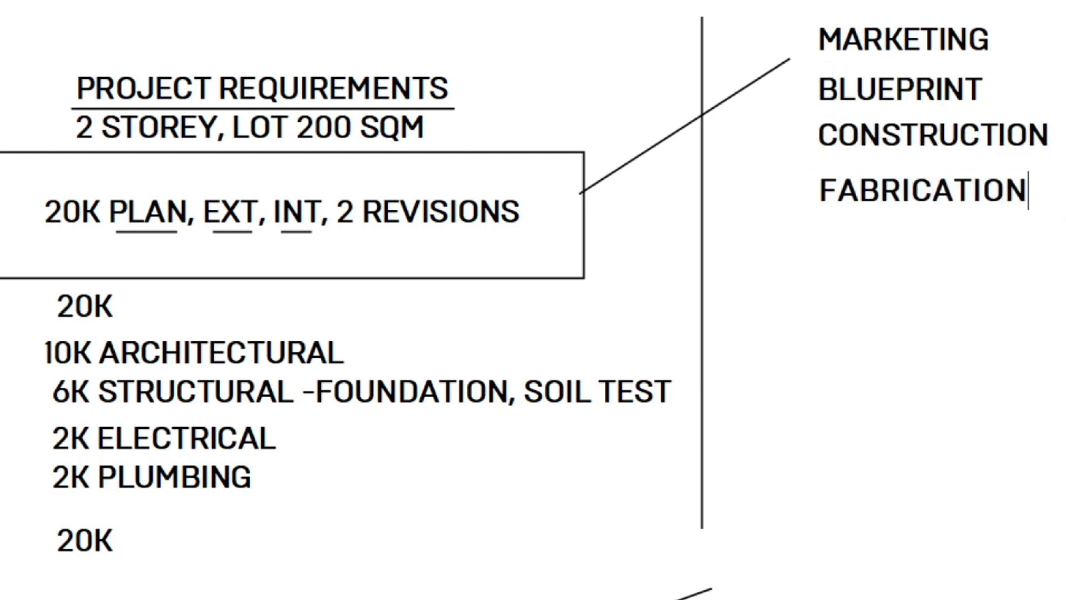
Step: Add SUPERVISION and BIDDING under FABRICATION by copying the text above and rewriting each copy
click(846, 178)
alt+drag(845, 178, 858, 235)
double_click(858, 234)
text(SUPERVISION)
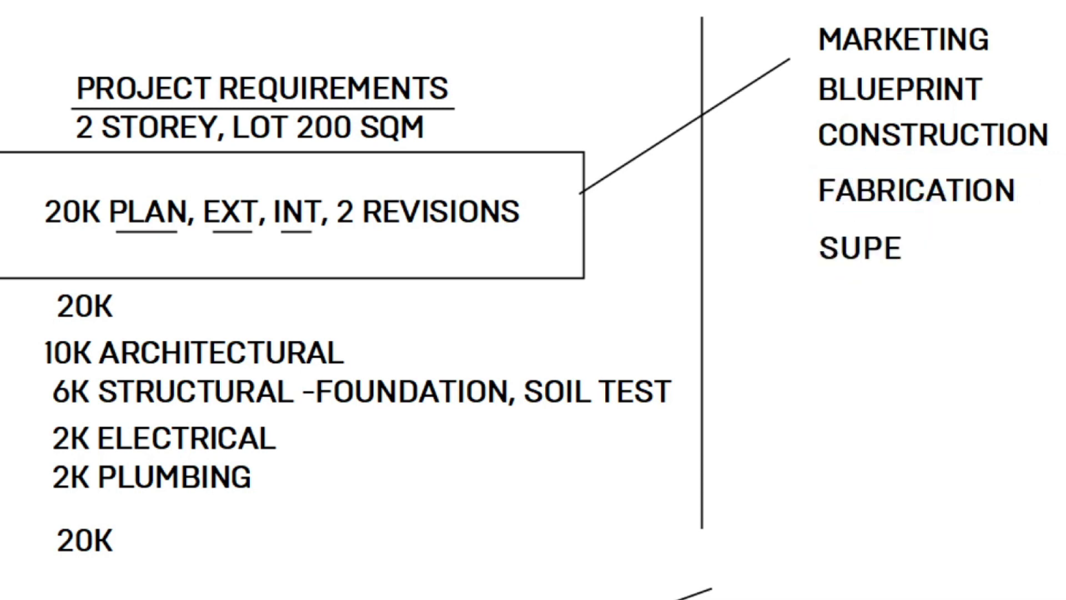
click(858, 248)
alt+drag(851, 233, 838, 298)
double_click(838, 298)
text(BIDI)
text(ING)
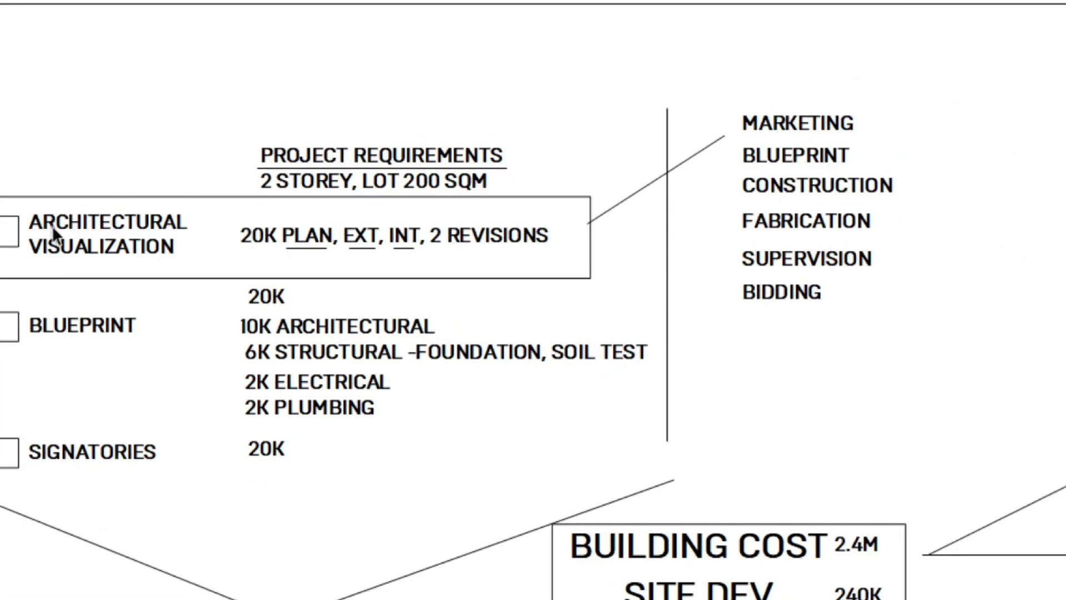
Step: Draw a second leader line from the right edge of the visualization box across the vertical line to FABRICATION
scroll(298, 240, up, 3)
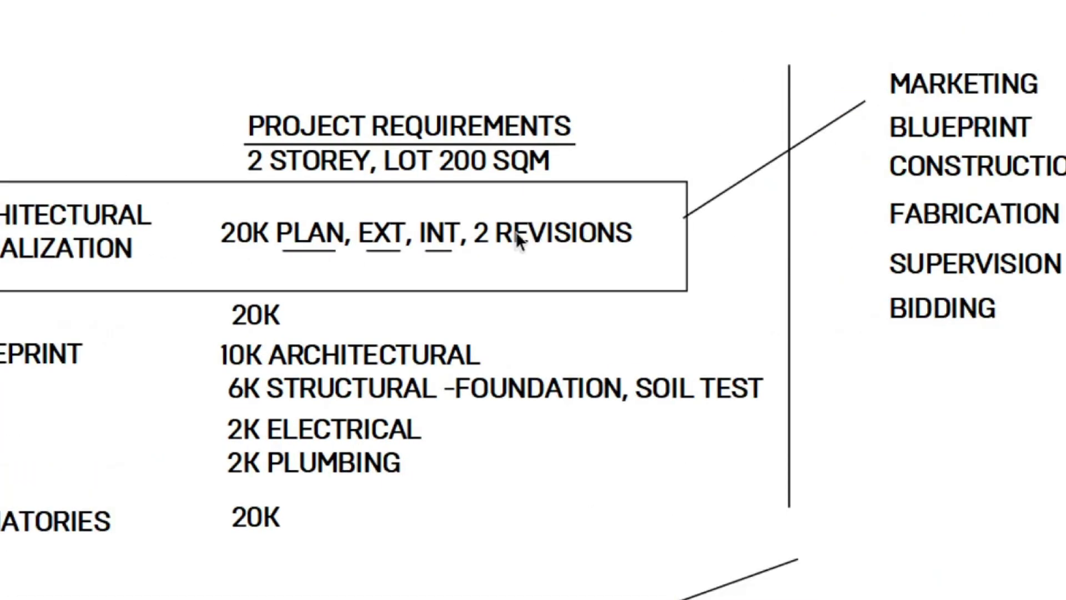
scroll(338, 239, down, 1)
scroll(784, 245, up, 2)
key(l)
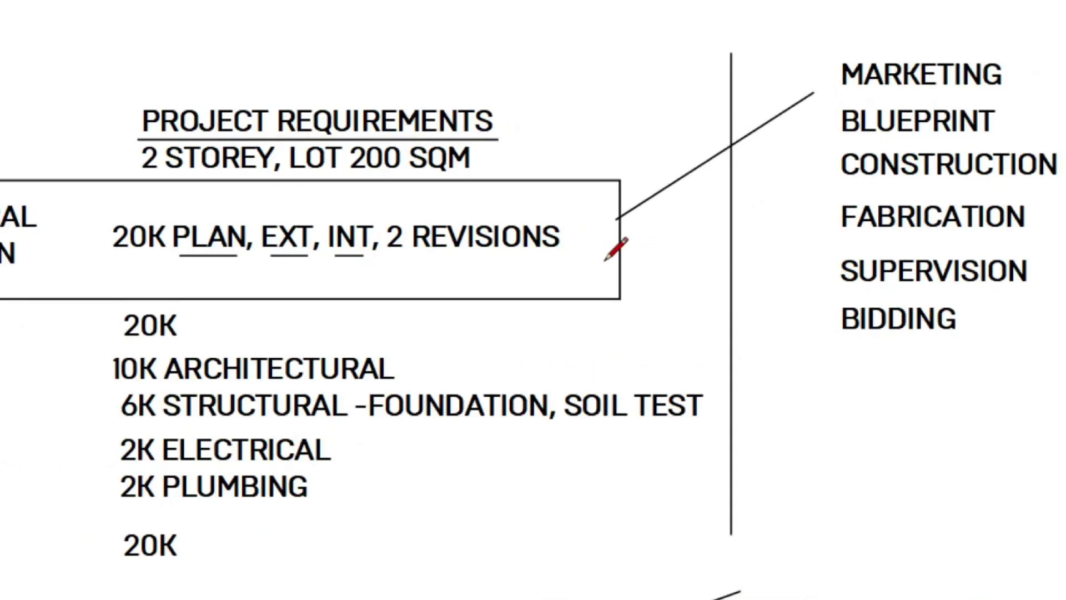
drag(610, 241, 821, 216)
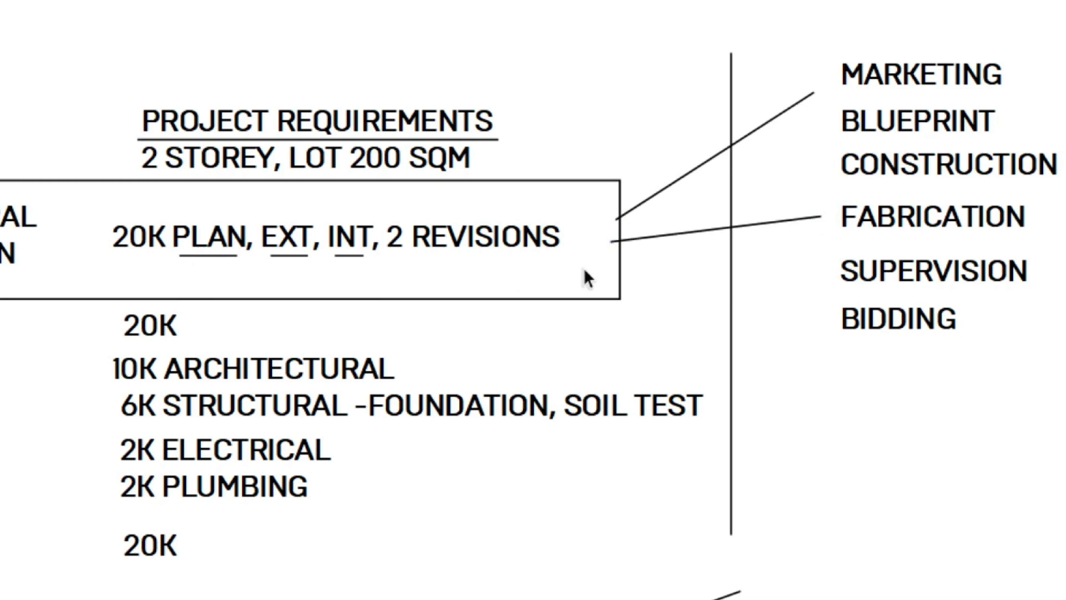
Step: Switch to the SketchUp house model, show its floor plan scene and examine the dining, living and kitchen layout
key(alt+Tab)
click(505, 432)
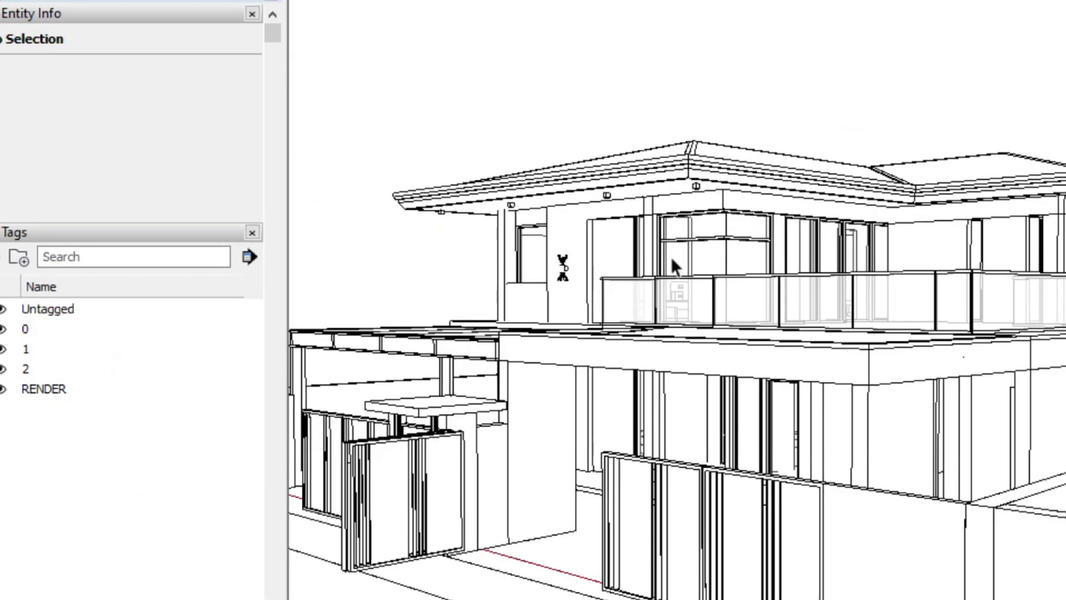
scroll(725, 325, up, 1)
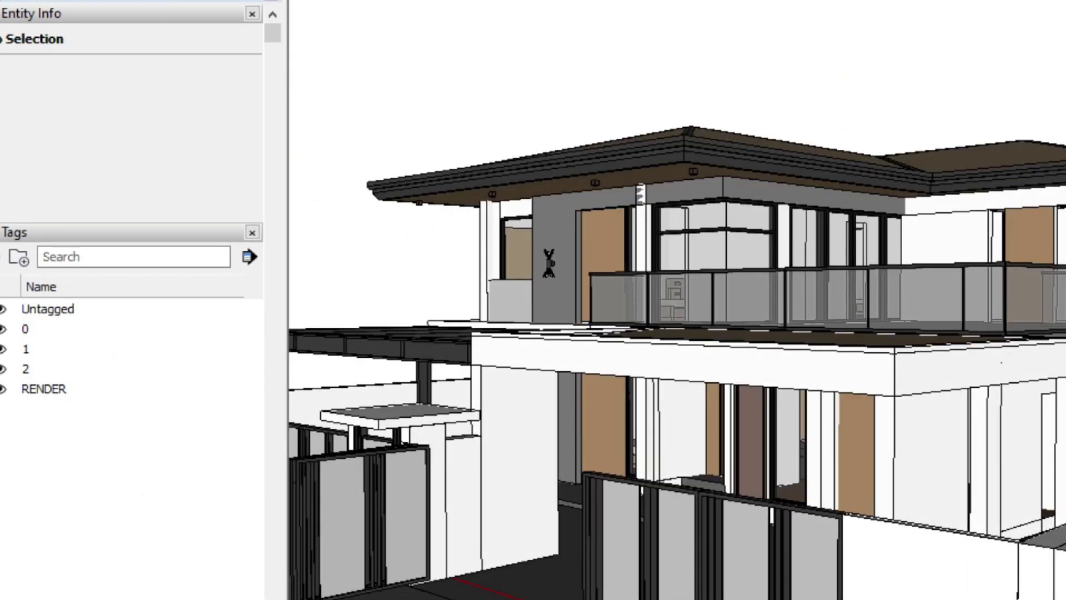
key(Page_Down)
scroll(772, 172, up, 3)
scroll(761, 174, down, 3)
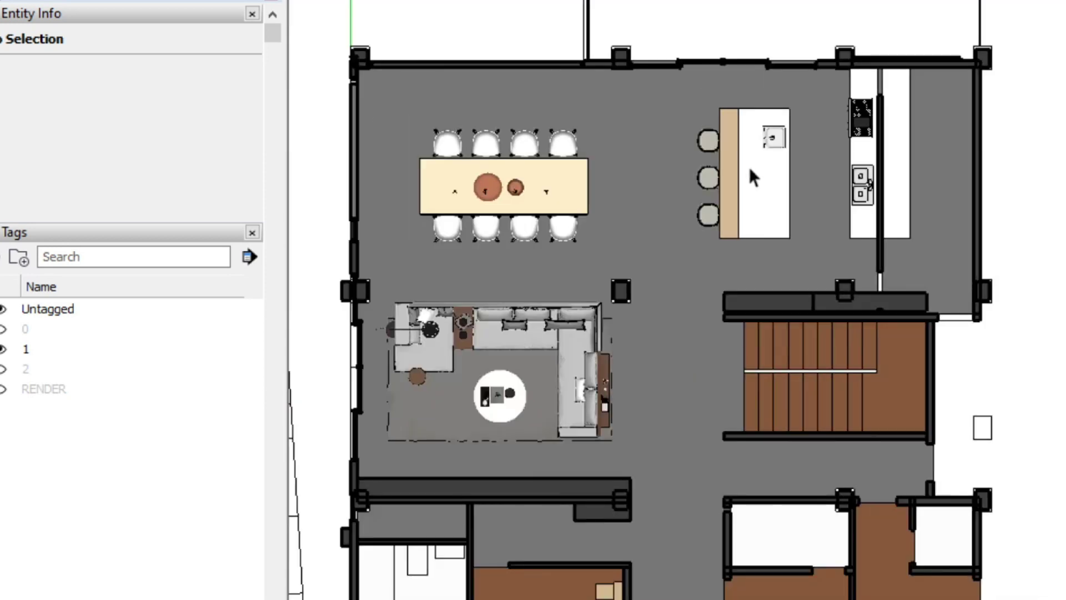
scroll(739, 172, up, 3)
scroll(710, 178, down, 3)
scroll(795, 259, up, 2)
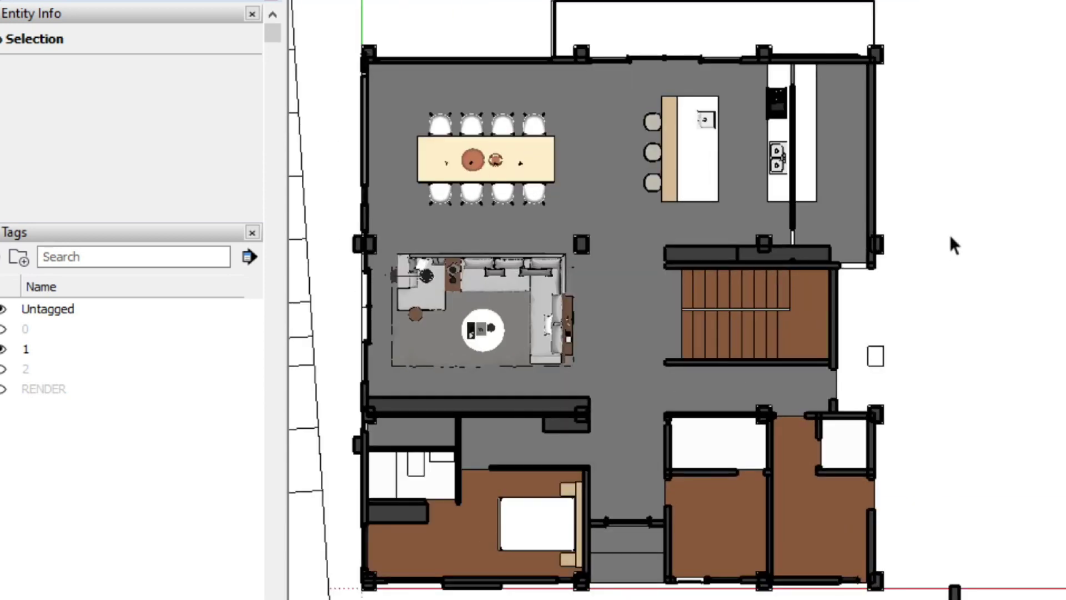
scroll(658, 140, up, 3)
scroll(661, 133, down, 4)
scroll(684, 179, up, 1)
Step: Select everything in the floor plan and examine the kitchen island and counter area
key(ctrl+a)
scroll(692, 171, up, 4)
click(691, 170)
scroll(691, 170, down, 3)
scroll(691, 170, up, 3)
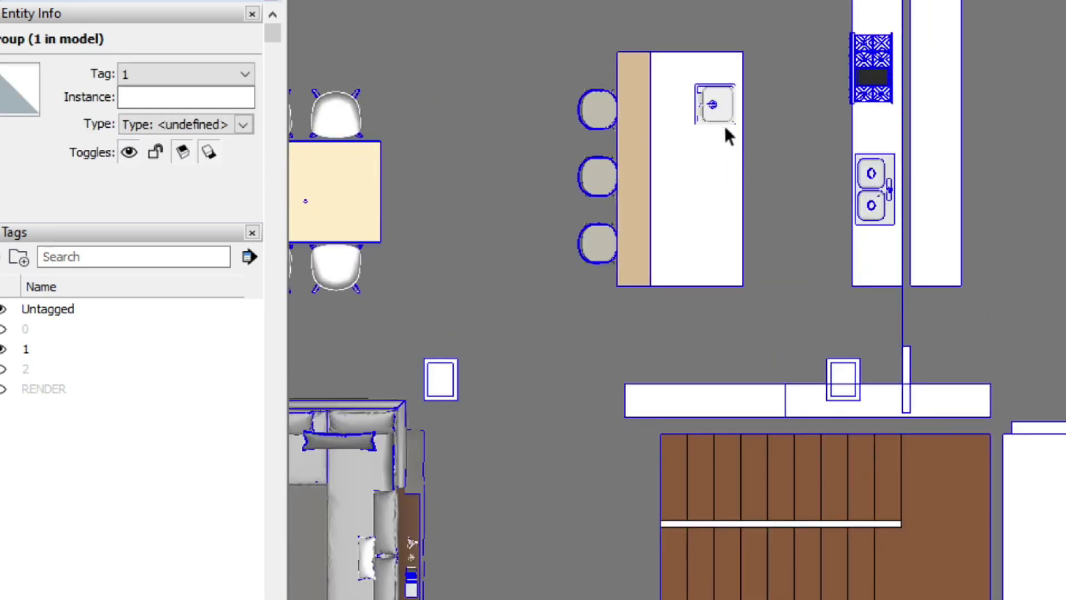
scroll(705, 200, down, 2)
scroll(978, 48, up, 1)
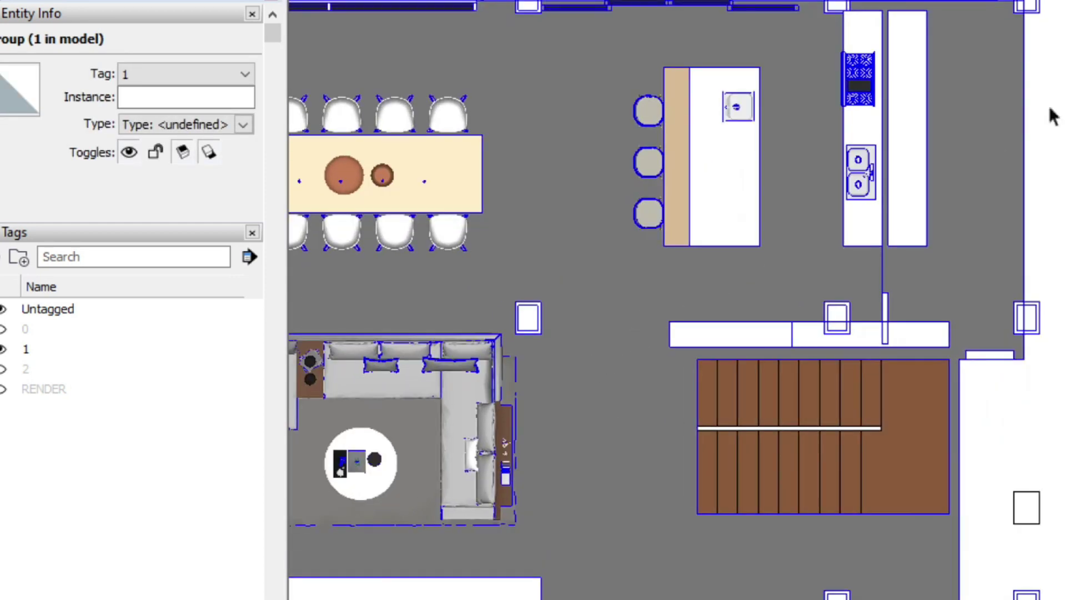
scroll(742, 295, down, 2)
scroll(650, 316, up, 3)
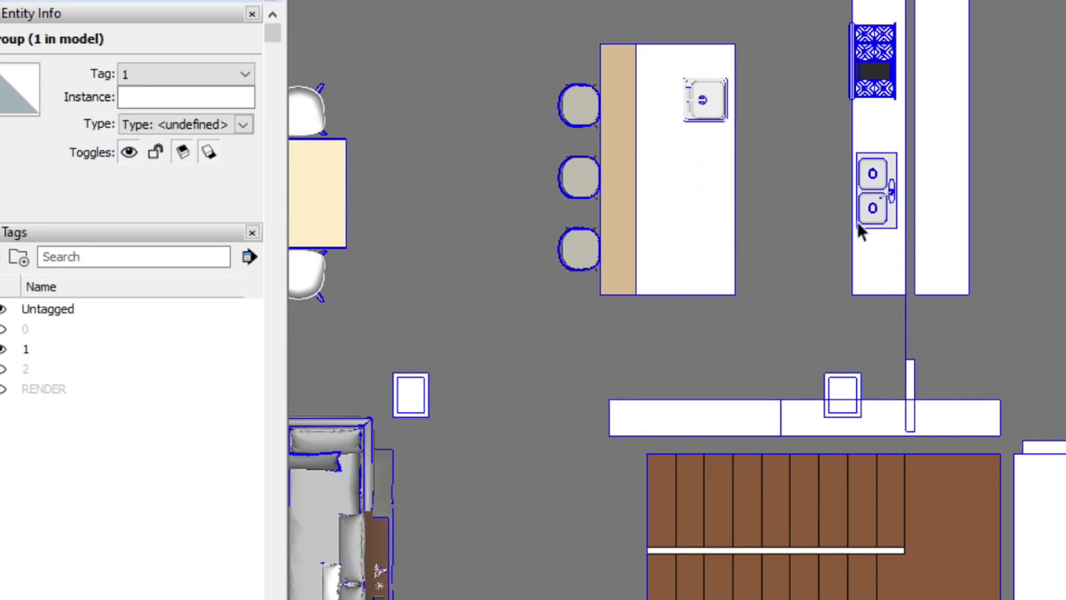
Step: Open the nested kitchen island groups down to the countertop and check the area of the white top face
double_click(652, 253)
scroll(652, 251, down, 3)
scroll(655, 242, up, 2)
click(659, 237)
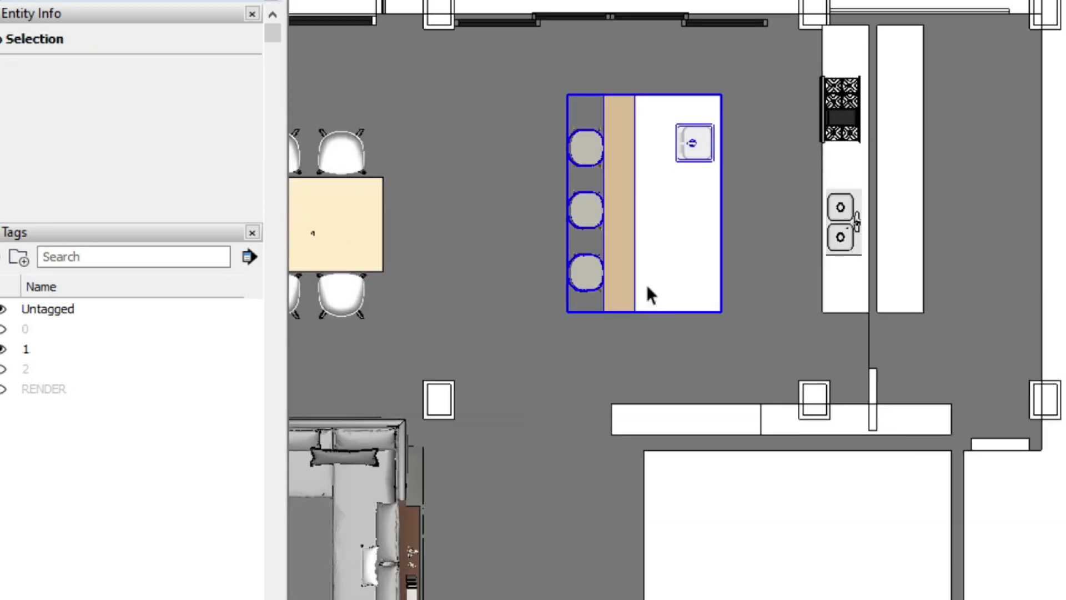
scroll(664, 218, up, 1)
double_click(651, 186)
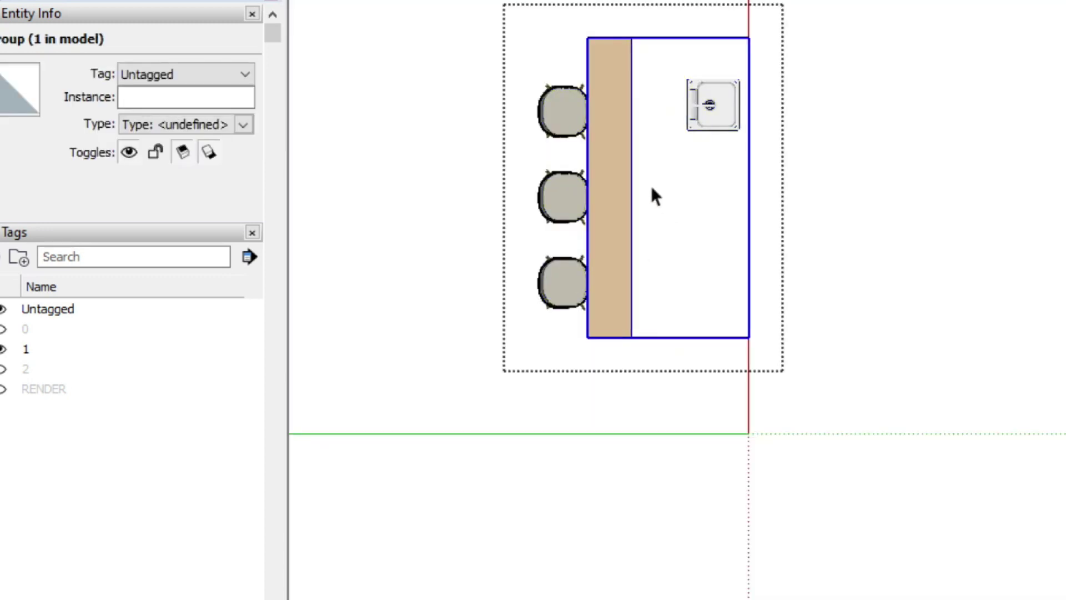
scroll(660, 150, up, 1)
double_click(661, 150)
right_click(693, 168)
click(734, 186)
click(183, 100)
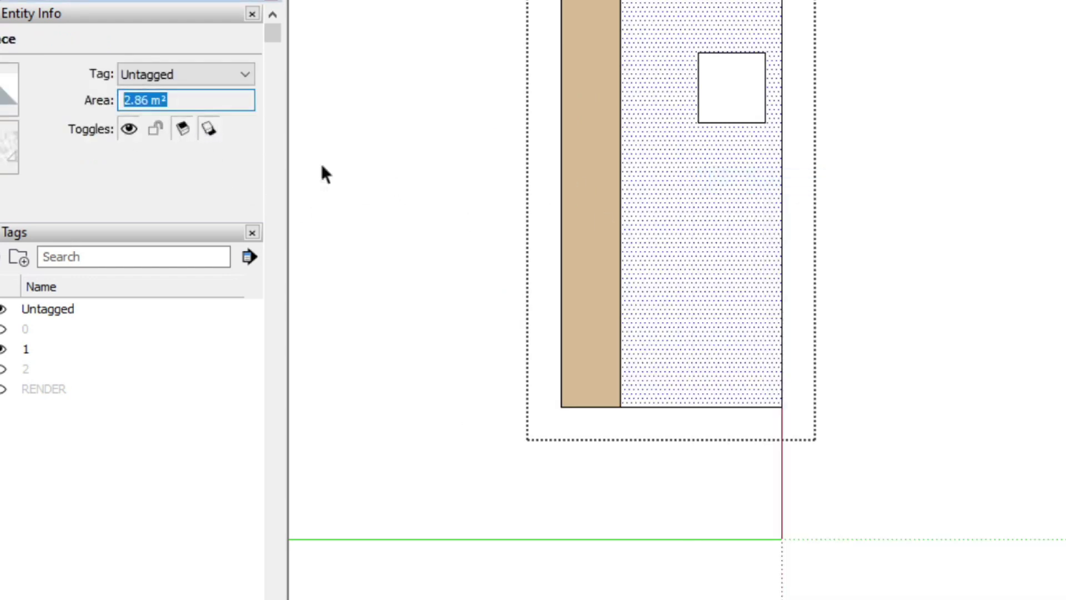
click(172, 101)
drag(177, 100, 119, 100)
click(738, 167)
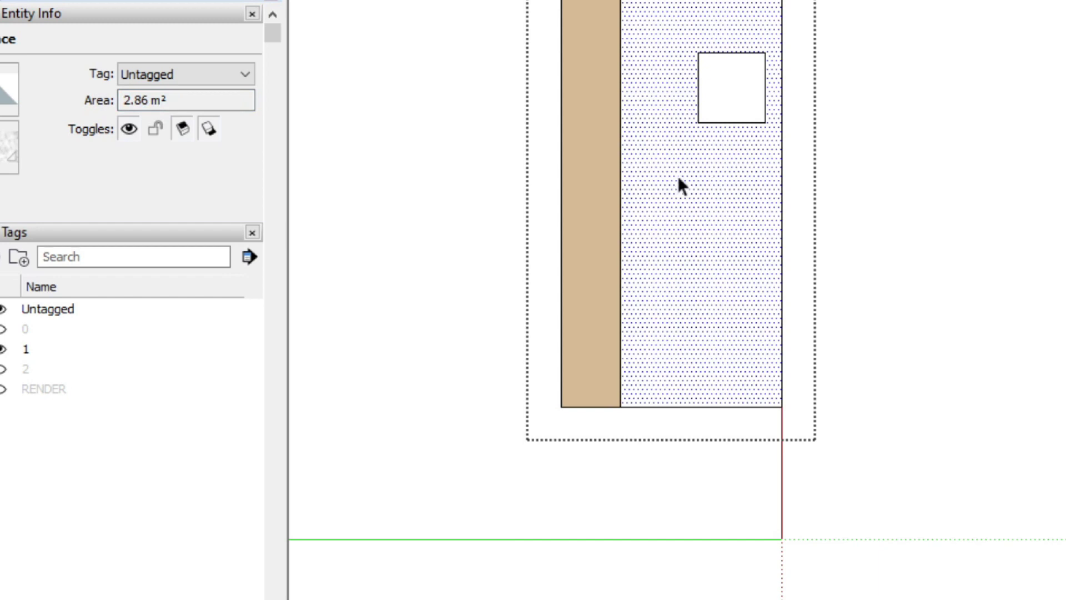
Step: Check the area of the wooden strip on the island countertop, then leave the countertop group
scroll(678, 179, down, 2)
scroll(679, 179, up, 3)
scroll(677, 176, down, 2)
scroll(677, 175, up, 2)
scroll(676, 176, down, 1)
click(575, 189)
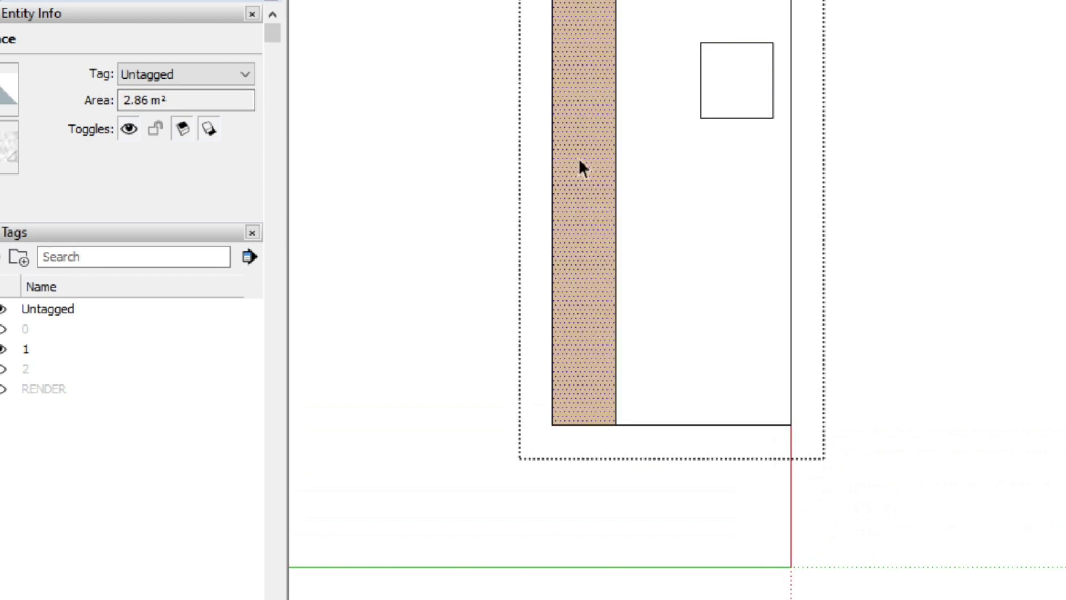
scroll(570, 133, up, 2)
scroll(638, 275, down, 4)
key(Escape)
key(Escape)
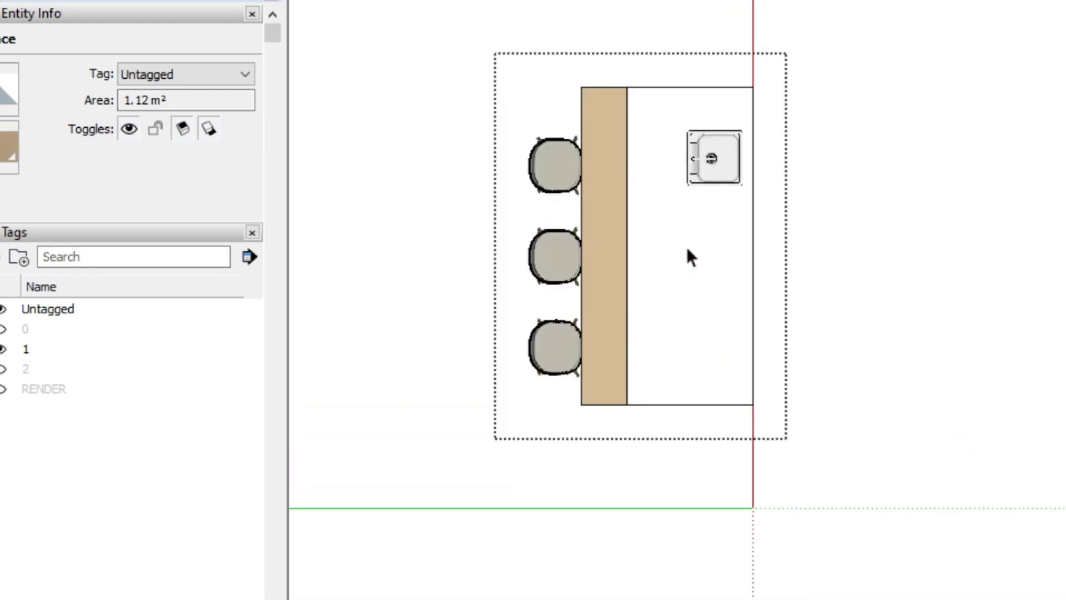
Step: Examine the kitchen island with its stools and sink in perspective, along with the surrounding dining and living furniture
scroll(744, 327, down, 7)
scroll(733, 355, up, 2)
scroll(721, 356, up, 5)
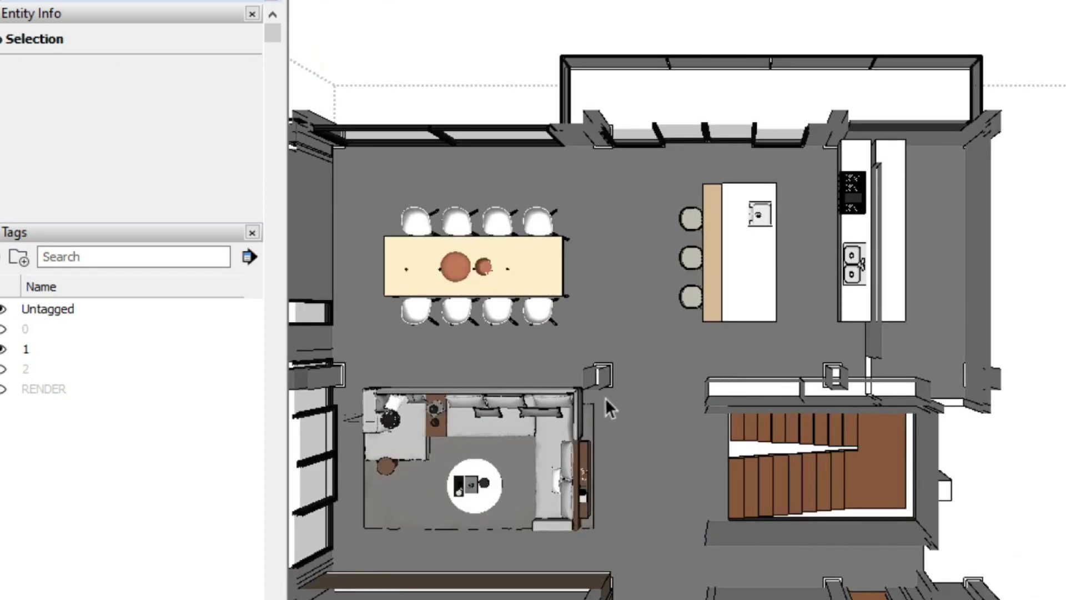
scroll(781, 218, down, 4)
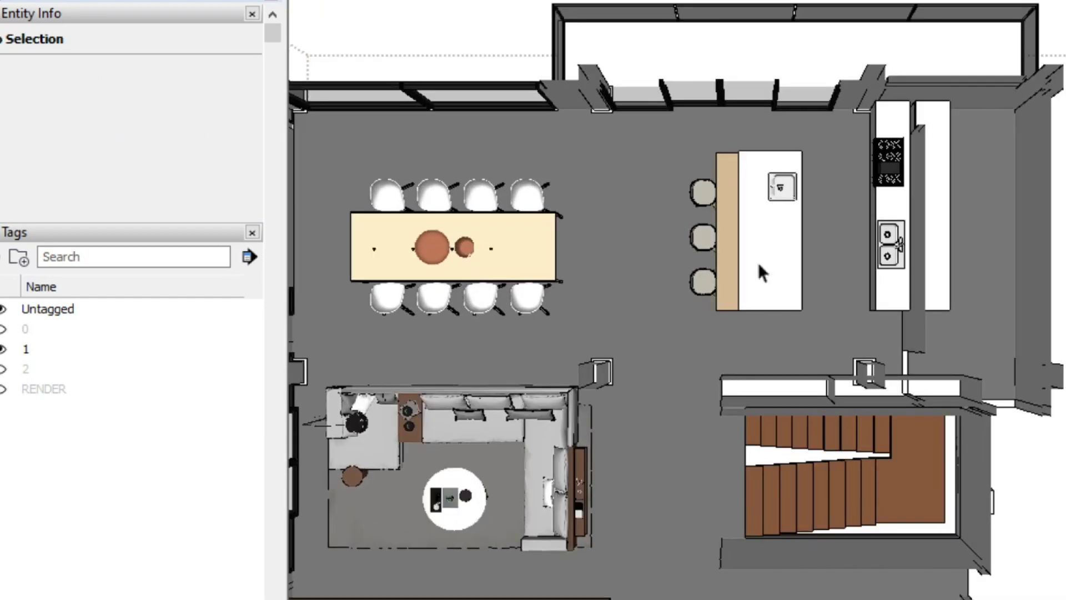
middle_drag(655, 345, 626, 69)
scroll(627, 70, up, 1)
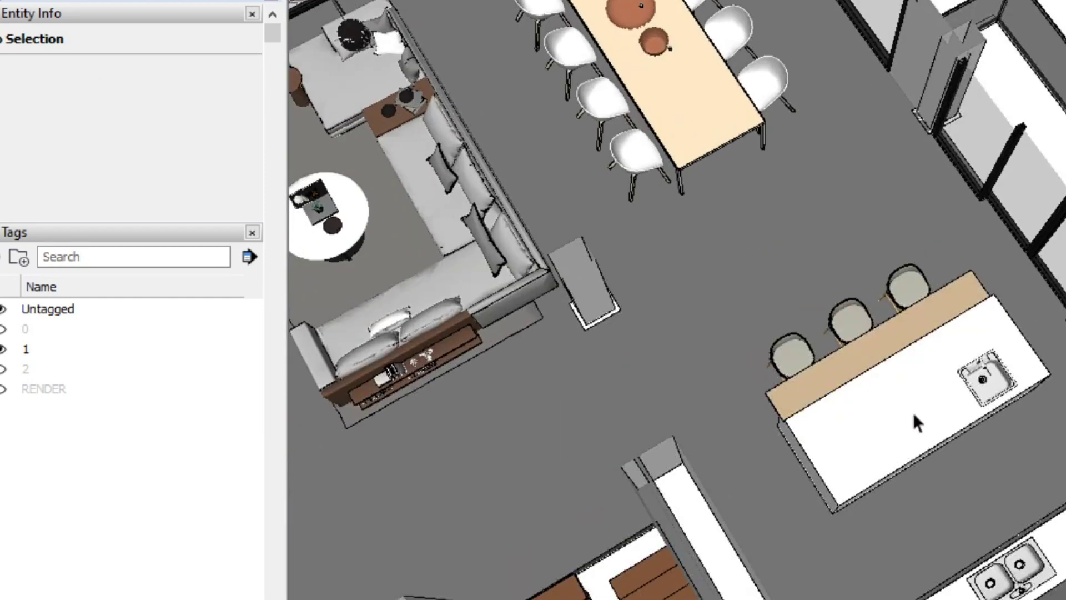
mouse_move(781, 279)
middle_down()
mouse_move(730, 234)
mouse_move(525, 166)
middle_up()
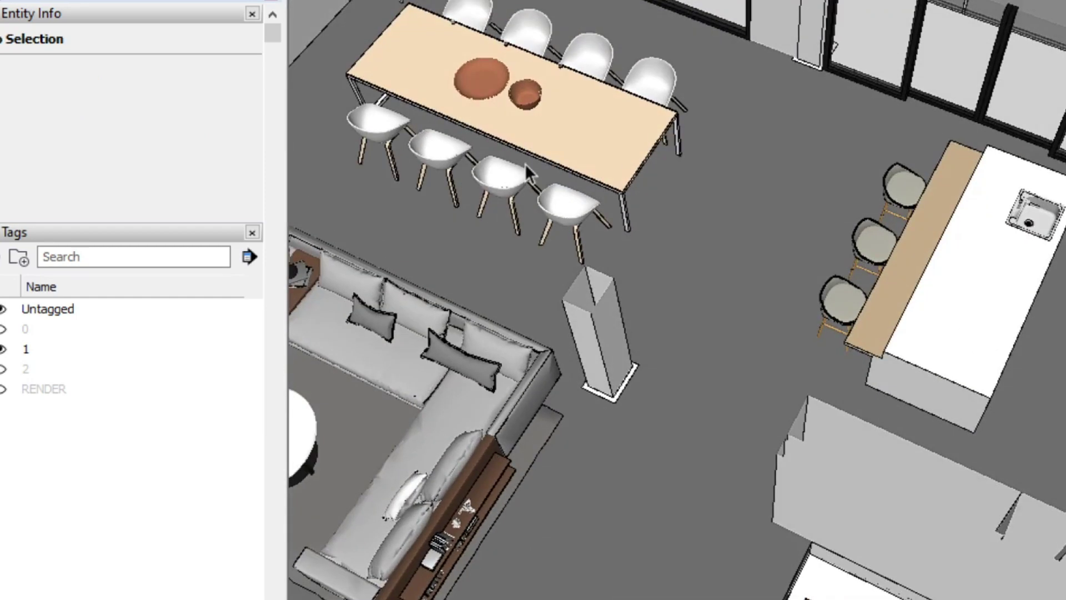
scroll(1018, 256, up, 2)
scroll(655, 183, up, 1)
scroll(652, 168, up, 2)
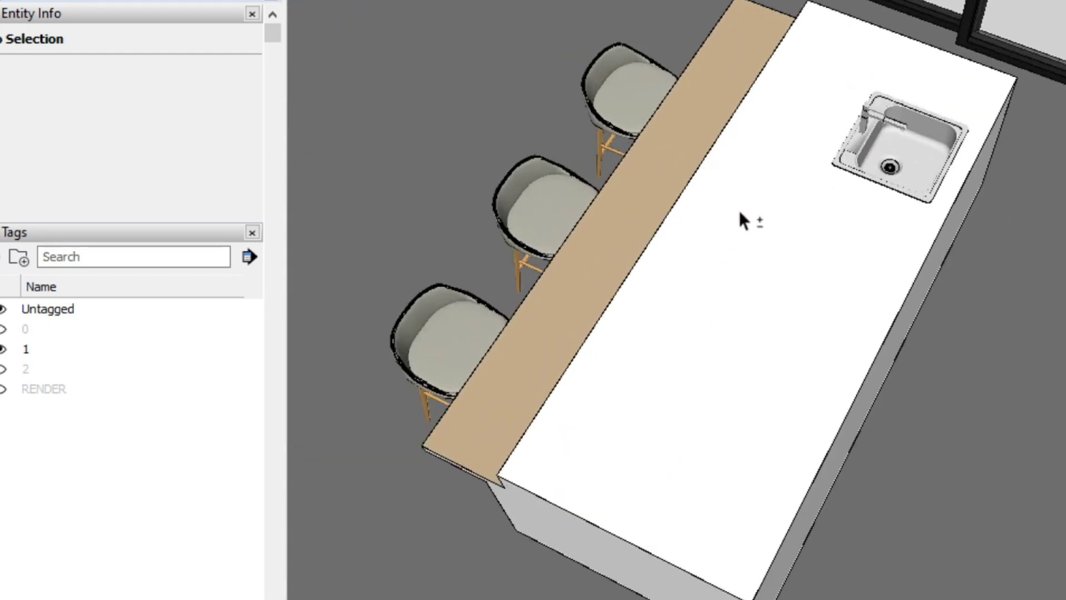
scroll(594, 189, down, 2)
click(348, 6)
key(space)
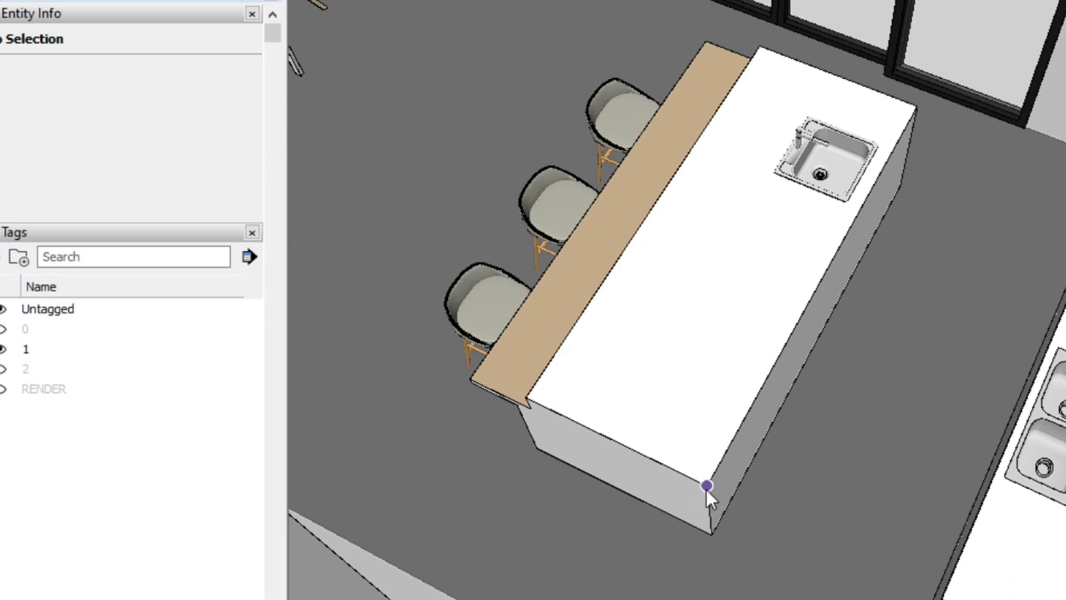
scroll(835, 261, down, 2)
Step: Switch back to the LayOut sheet and review the project requirements and cost breakdown
key(alt+Tab)
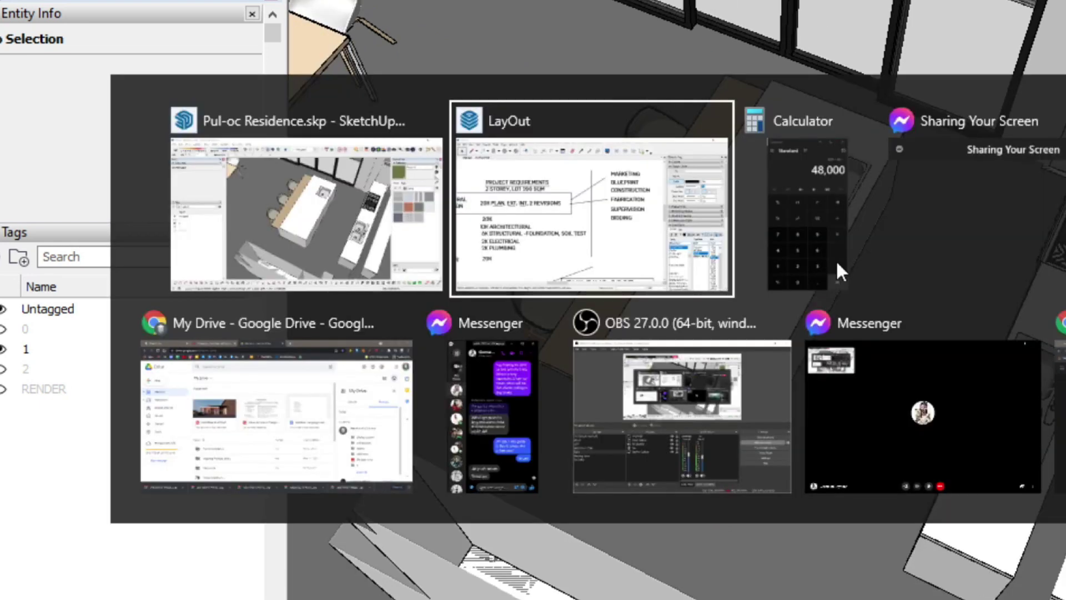
scroll(806, 164, down, 2)
scroll(806, 146, down, 6)
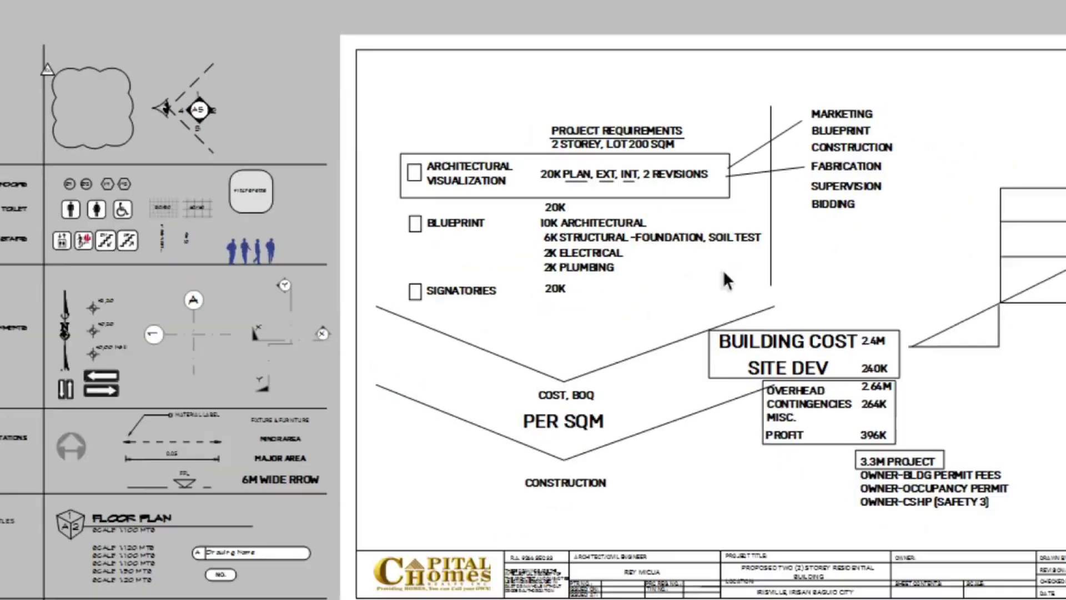
scroll(766, 215, up, 2)
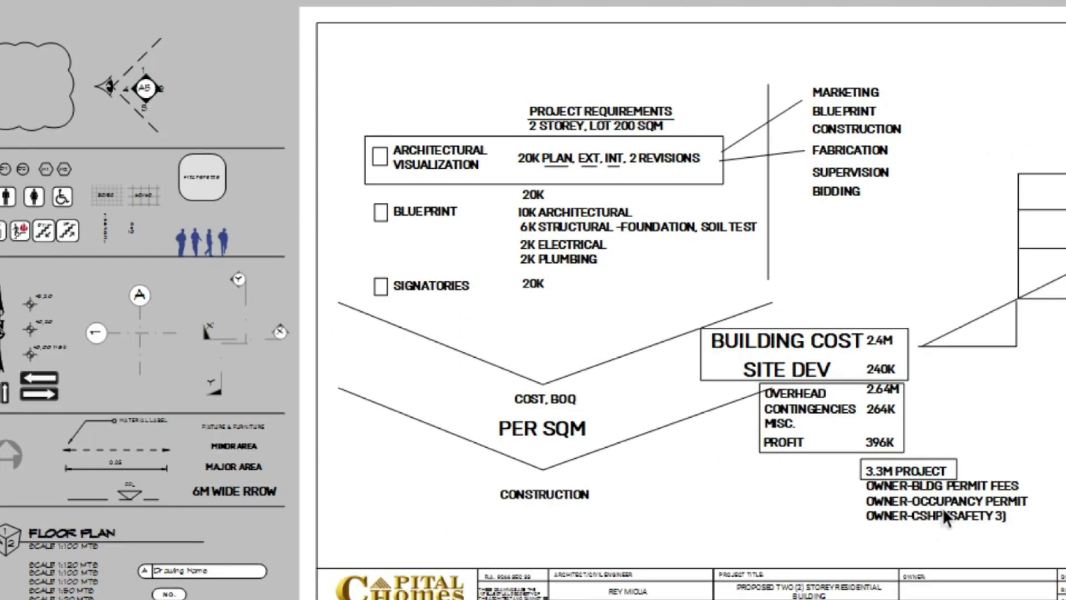
scroll(622, 118, up, 3)
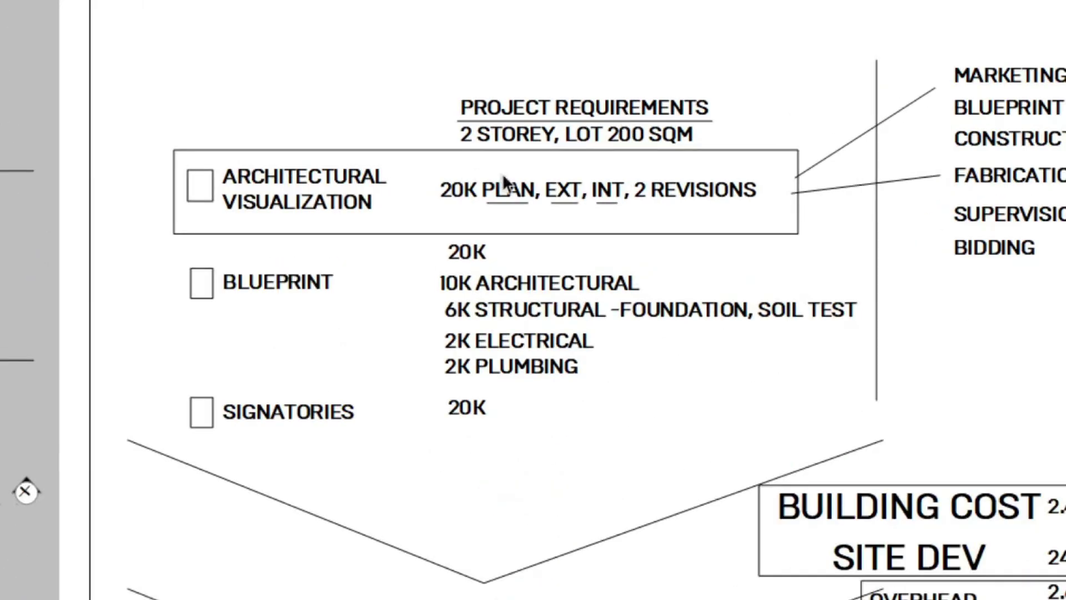
scroll(522, 186, up, 1)
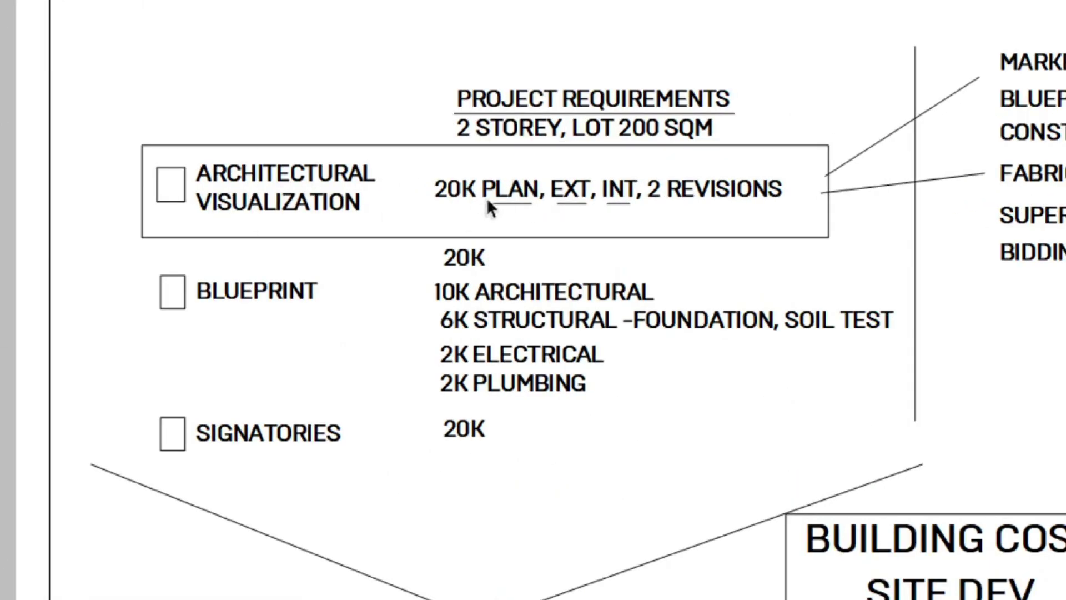
Step: Highlight the 20K price in the architectural visualization line, then select the separate 20K text above the blueprint fees
click(451, 188)
scroll(451, 188, up, 1)
double_click(451, 187)
key(ctrl+a)
double_click(451, 188)
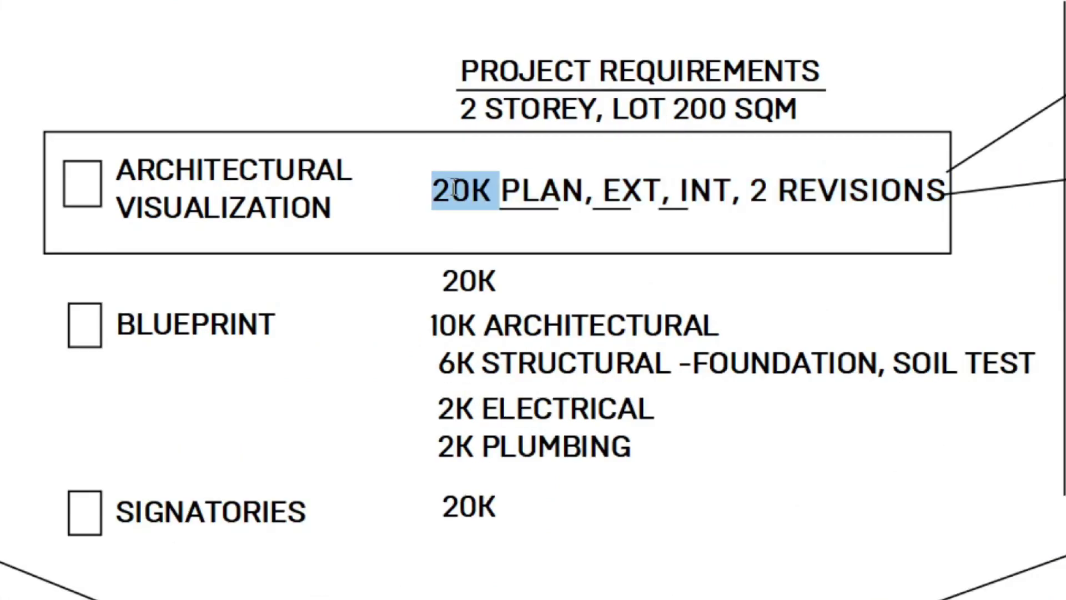
click(452, 189)
click(459, 282)
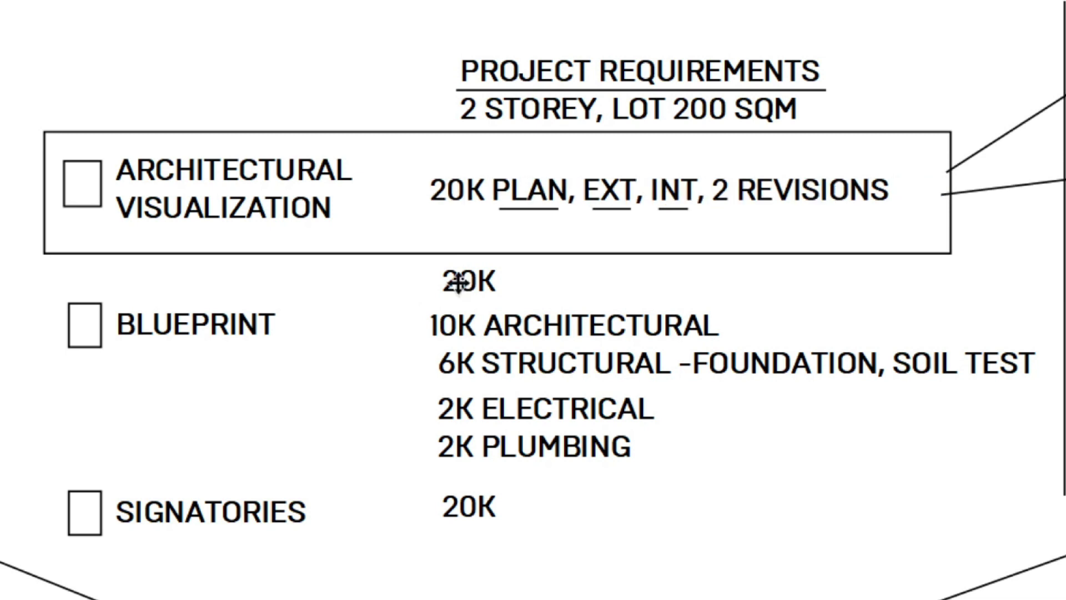
click(459, 282)
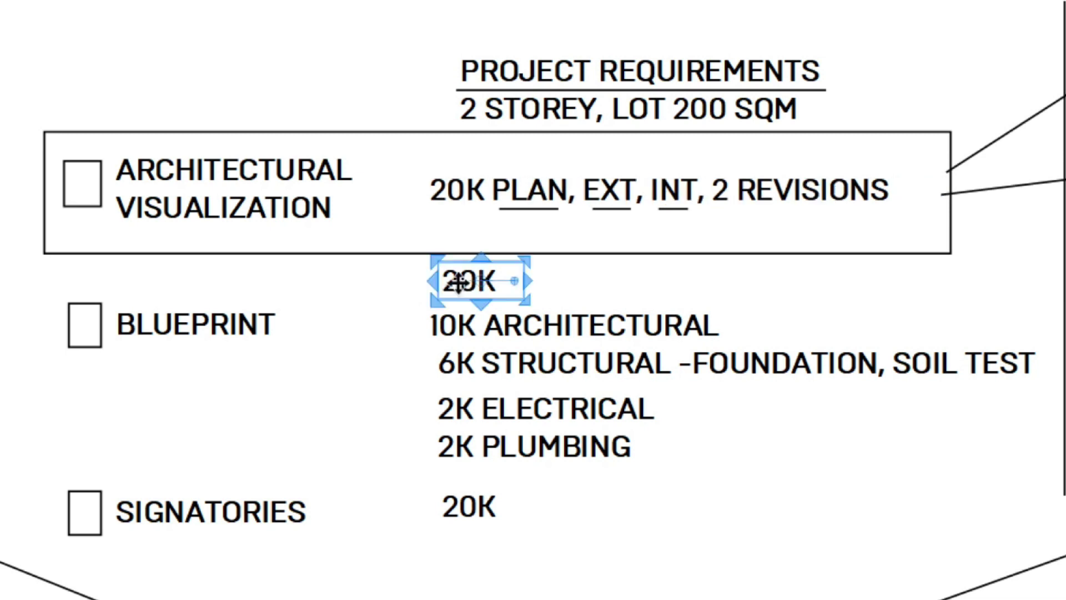
Step: Draw a vertical line beside the structural, electrical and plumbing fees to bracket them, and select that line
click(426, 358)
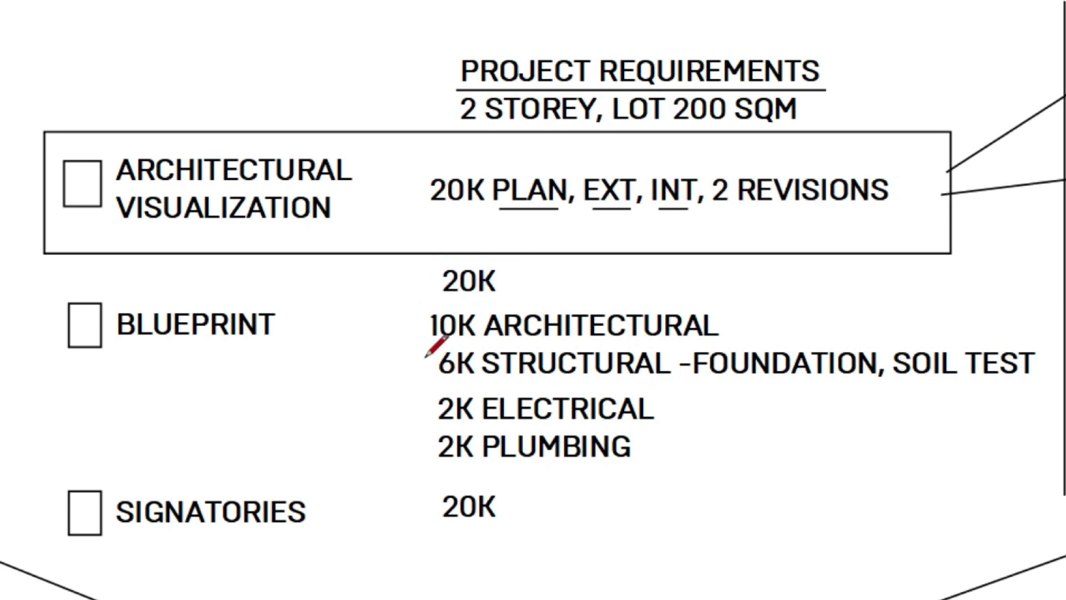
drag(424, 359, 424, 462)
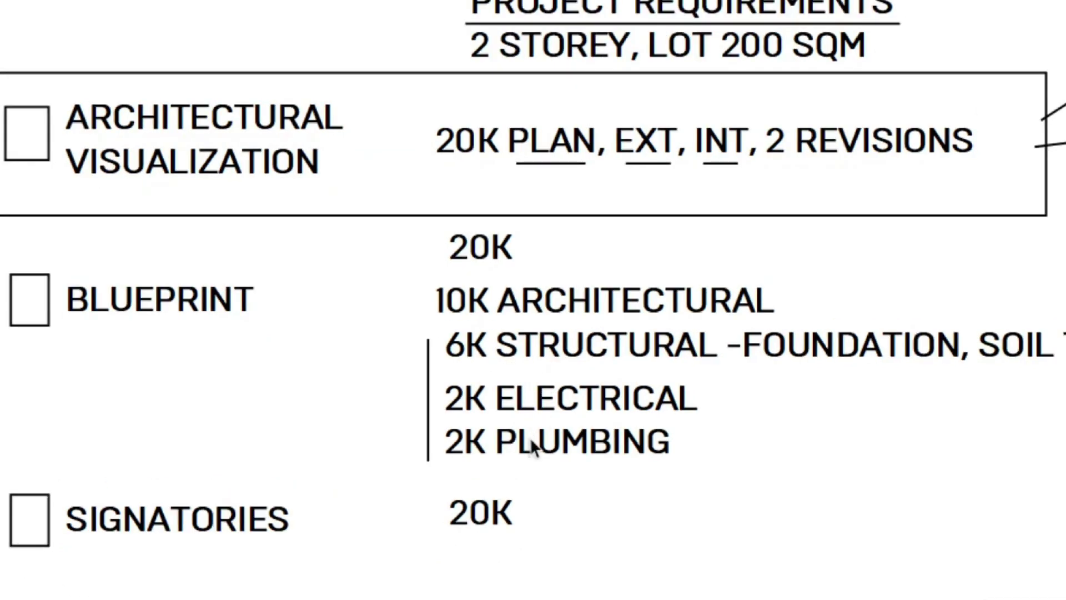
click(421, 382)
key(Up)
click(419, 382)
scroll(351, 366, down, 1)
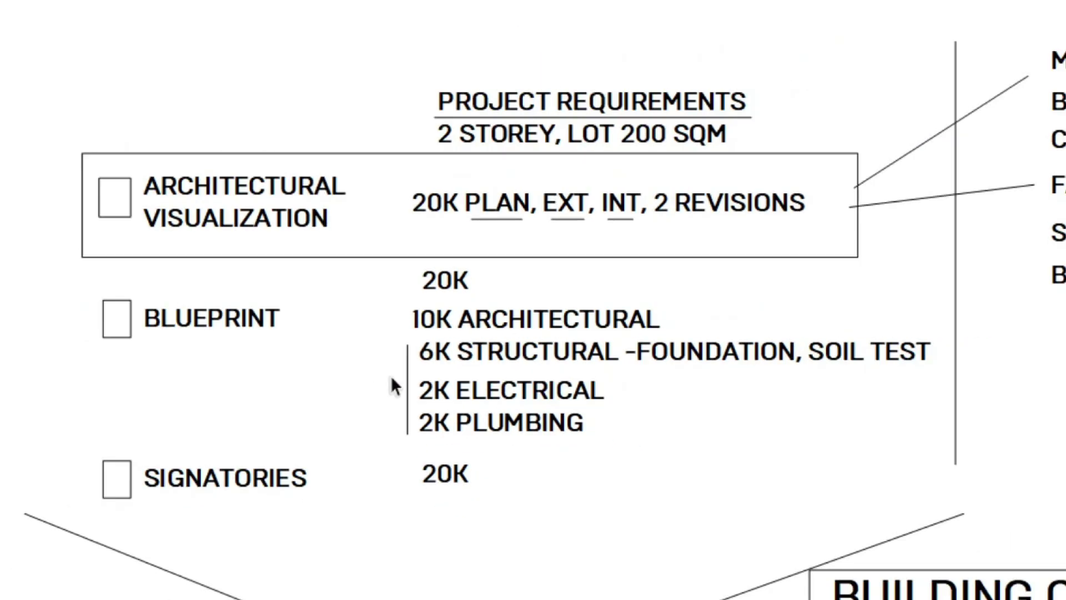
click(421, 356)
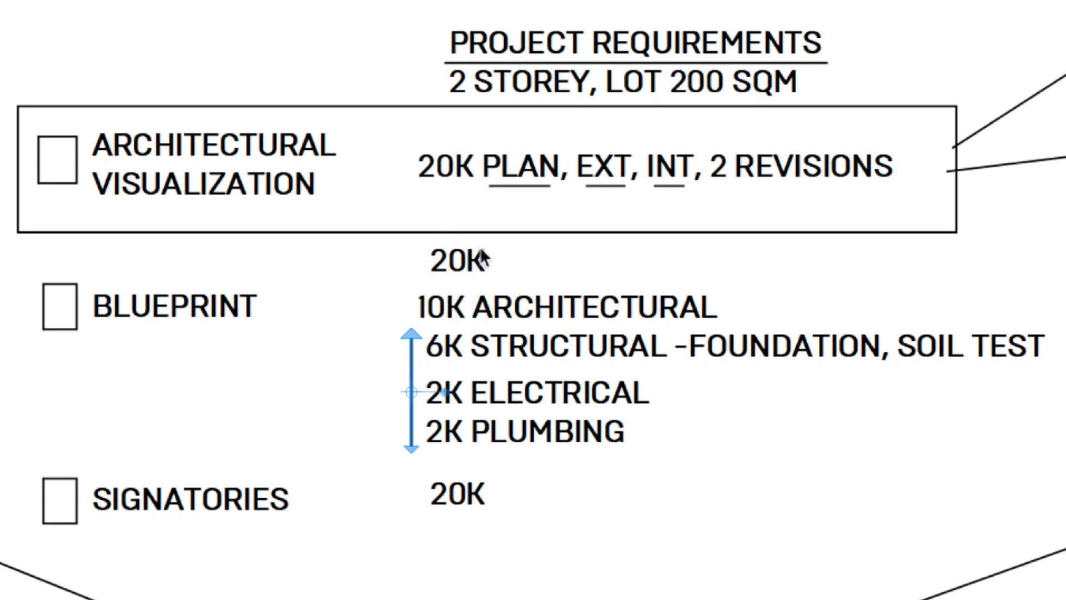
click(410, 377)
scroll(468, 283, up, 1)
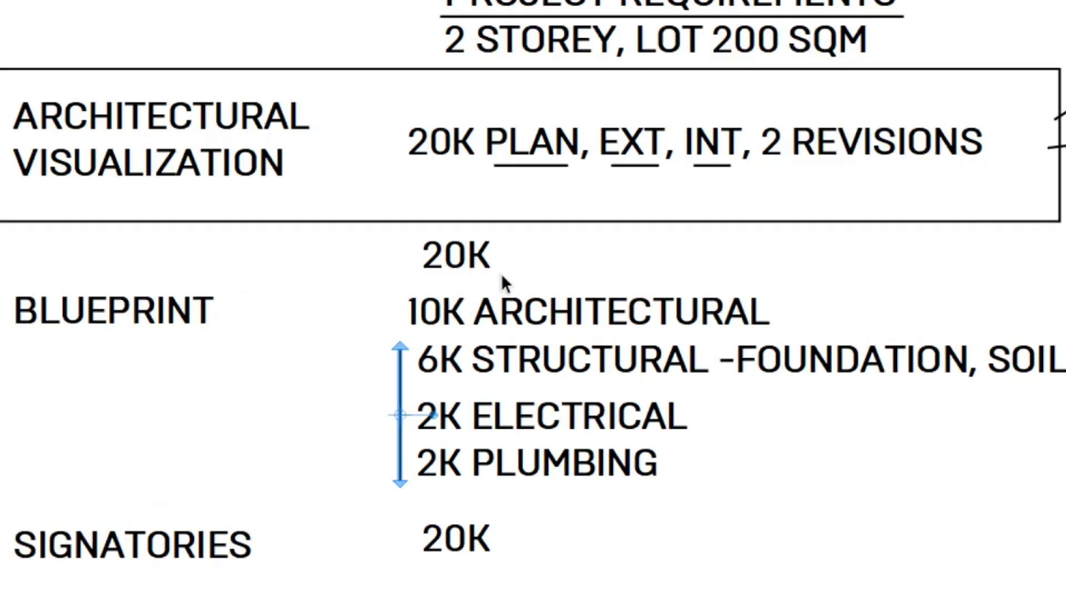
Step: Select the bracket line beside the structural, electrical and plumbing fees, then highlight the 20K price beside SIGNATORIES
click(448, 287)
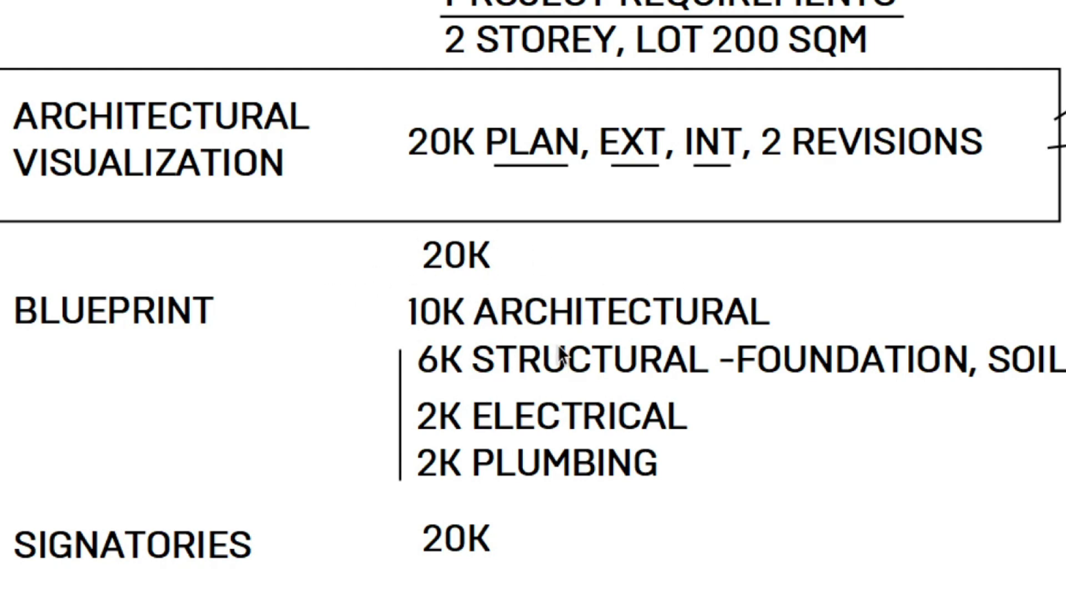
click(400, 412)
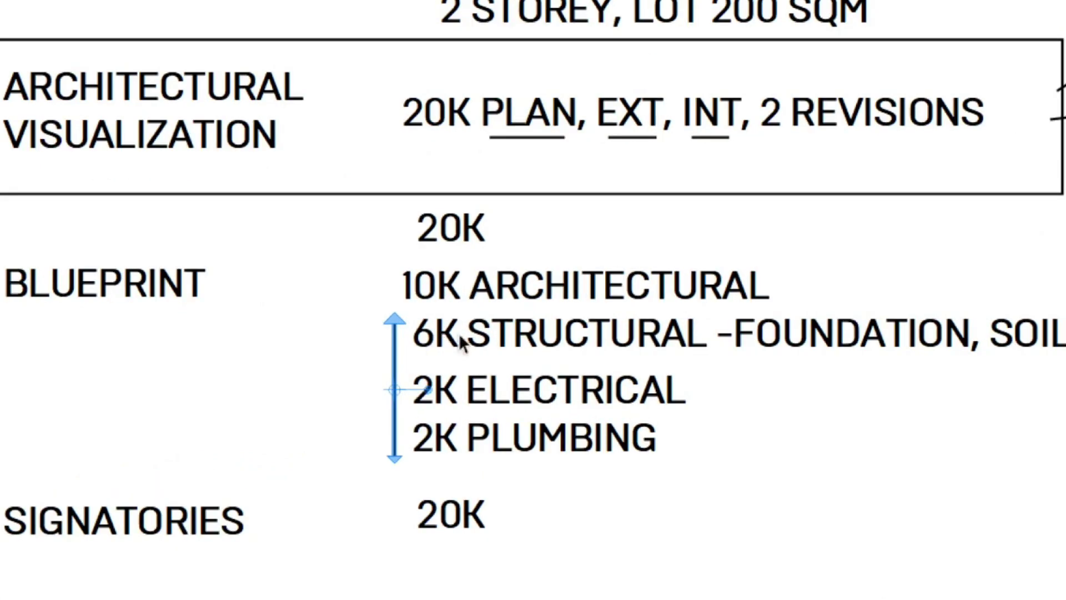
scroll(338, 269, down, 3)
click(338, 269)
scroll(428, 450, up, 2)
double_click(414, 395)
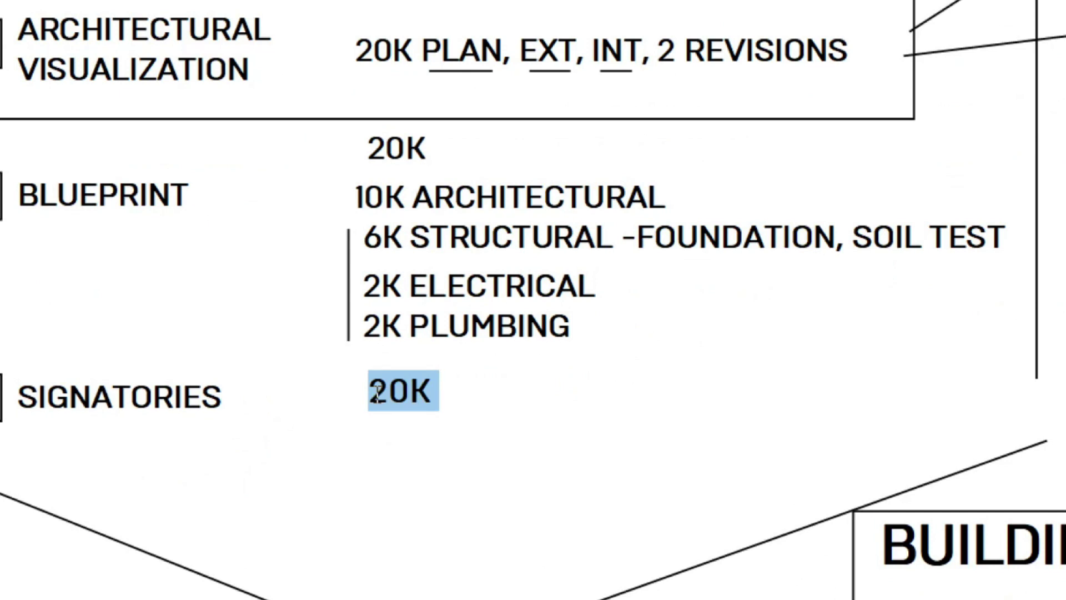
key(Escape)
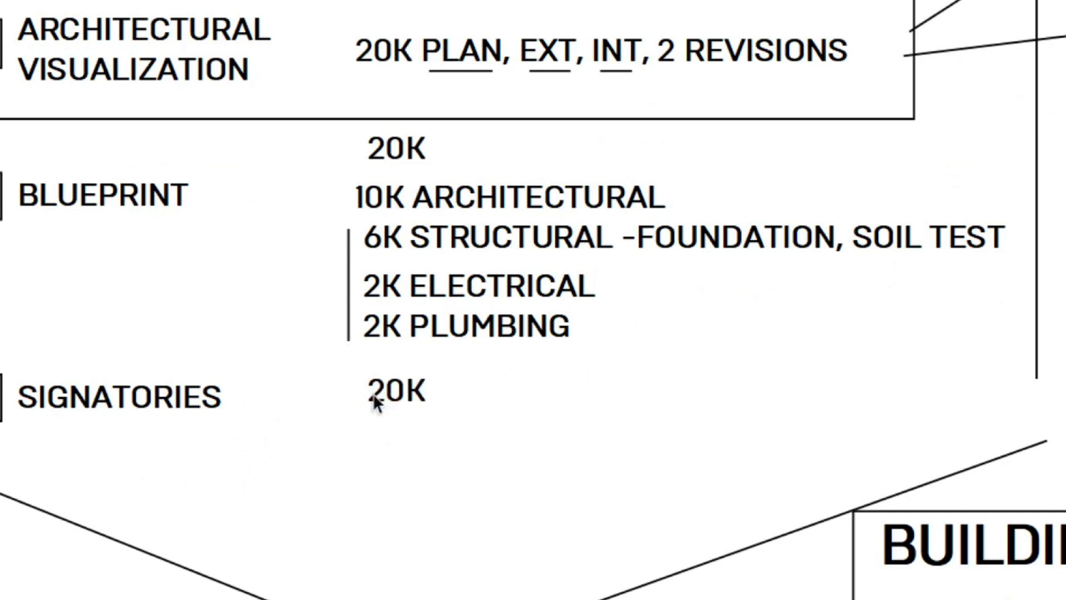
Step: Duplicate the SIGNATORIES row just below itself, replace the copied label with SOIL TEST and TOPO on two lines, and remove the copied 20K
shift+click(166, 396)
alt+drag(210, 393, 147, 447)
double_click(147, 444)
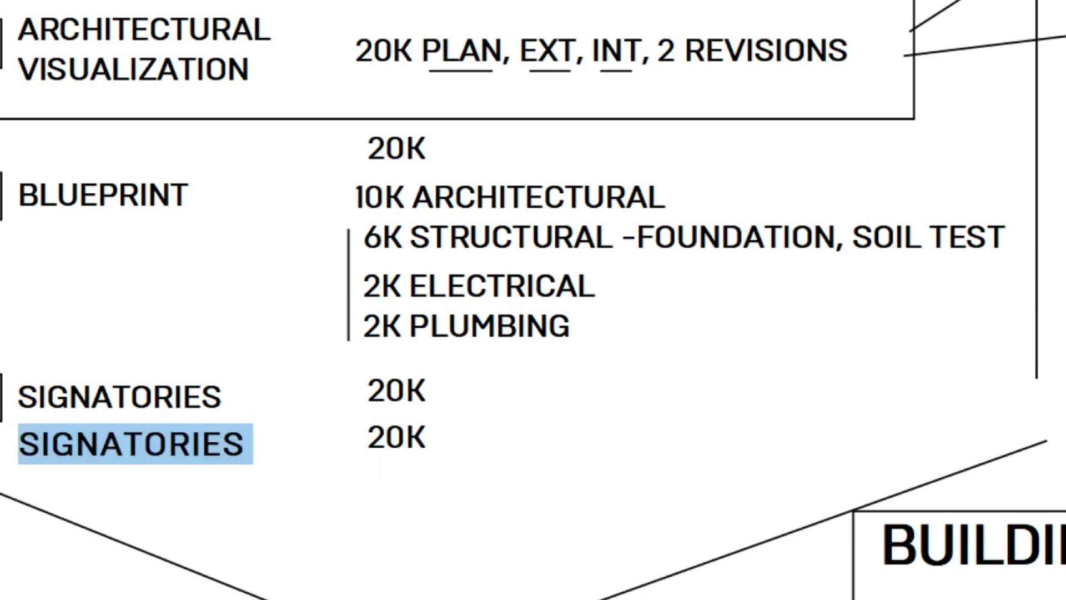
text(SOIL TEST)
key(Return)
text(TOPO)
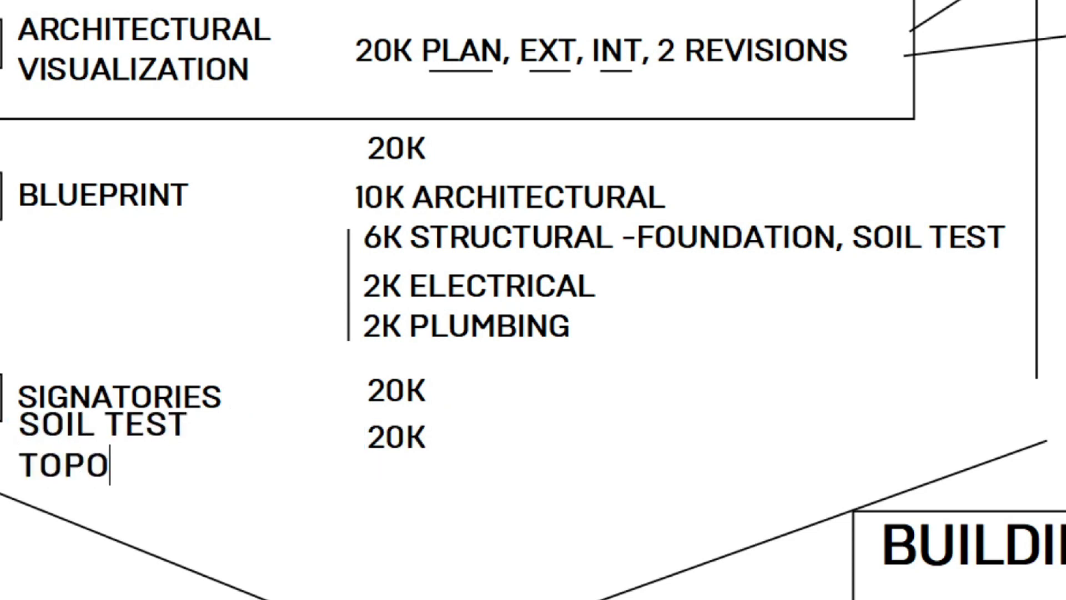
click(367, 442)
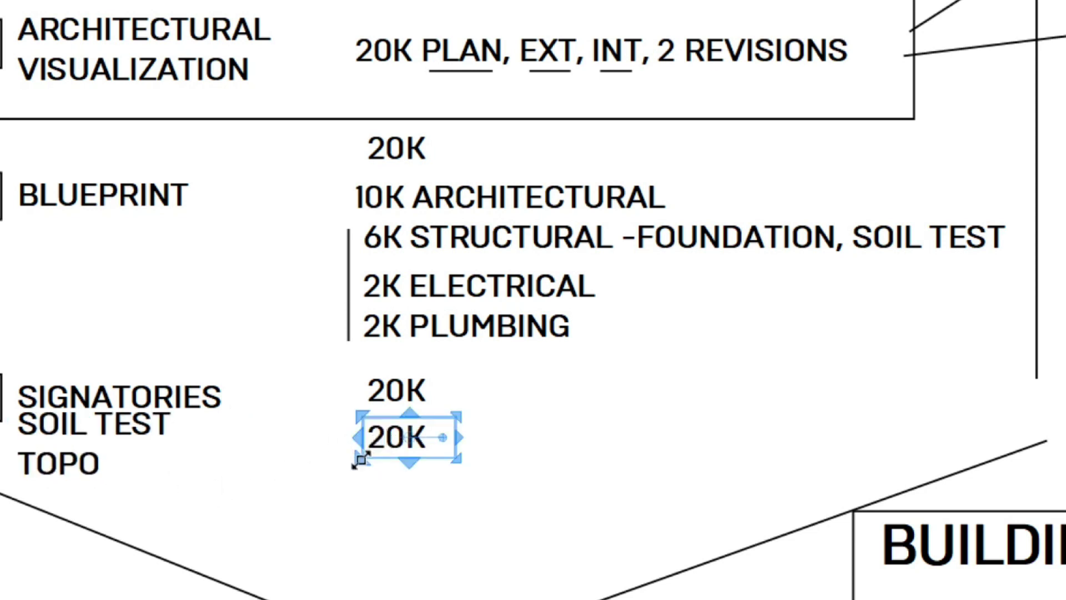
Step: Move the SOIL TEST and TOPO text below the 2 STOREY, LOT 200 SQM line and frame the blueprint and signatories rows
alt+scroll(274, 508, down, 3)
drag(187, 468, 320, 127)
alt+scroll(378, 131, up, 2)
click(625, 147)
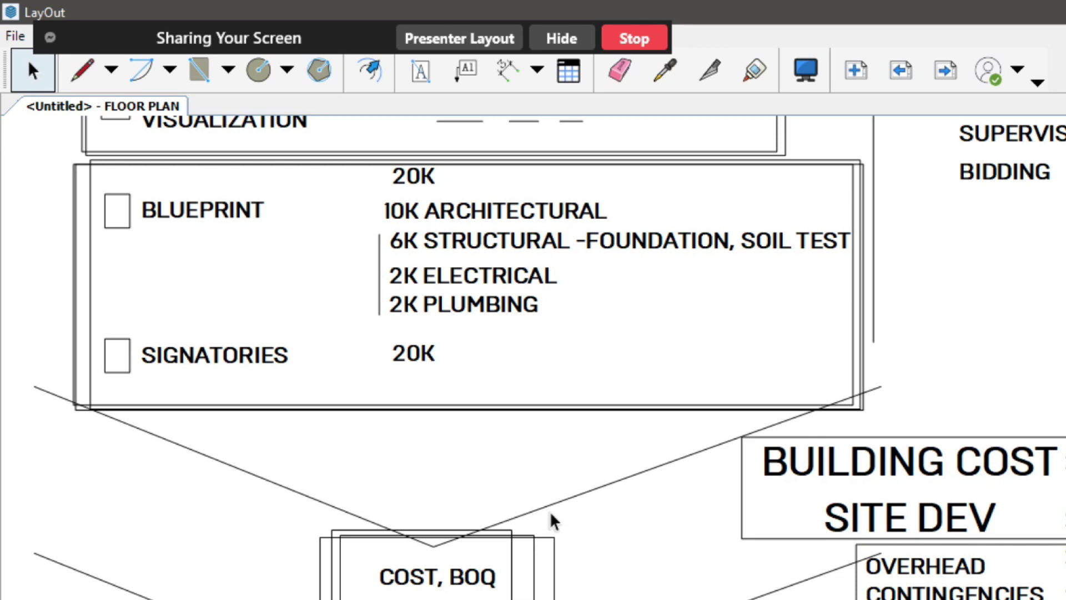
Step: Shift the COST, BOQ text slightly up and to the left inside its overlapping frames
drag(250, 497, 481, 593)
scroll(478, 588, up, 4)
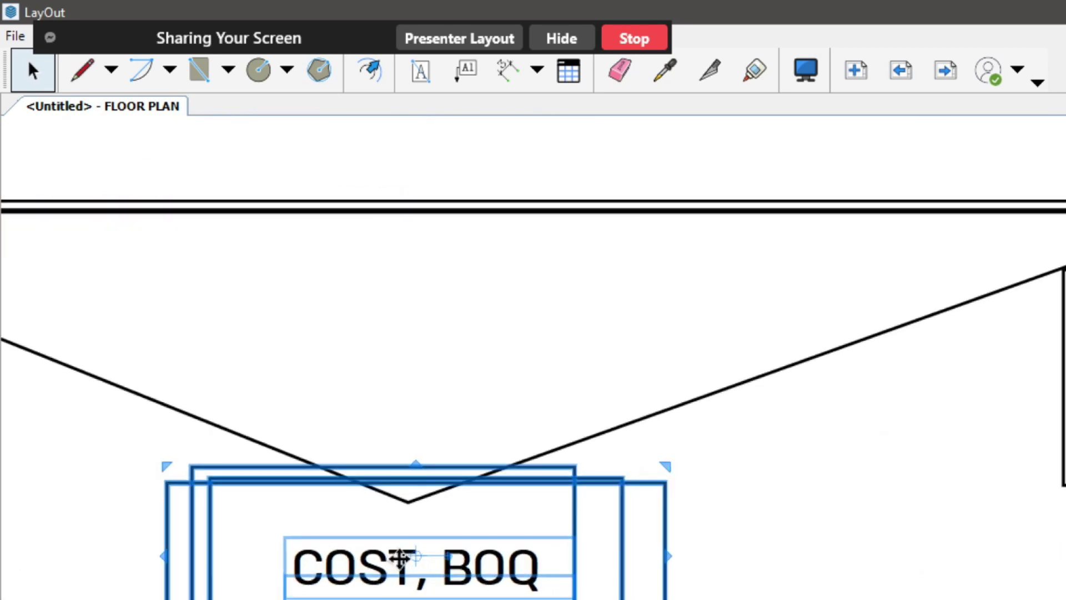
scroll(400, 562, down, 2)
click(658, 533)
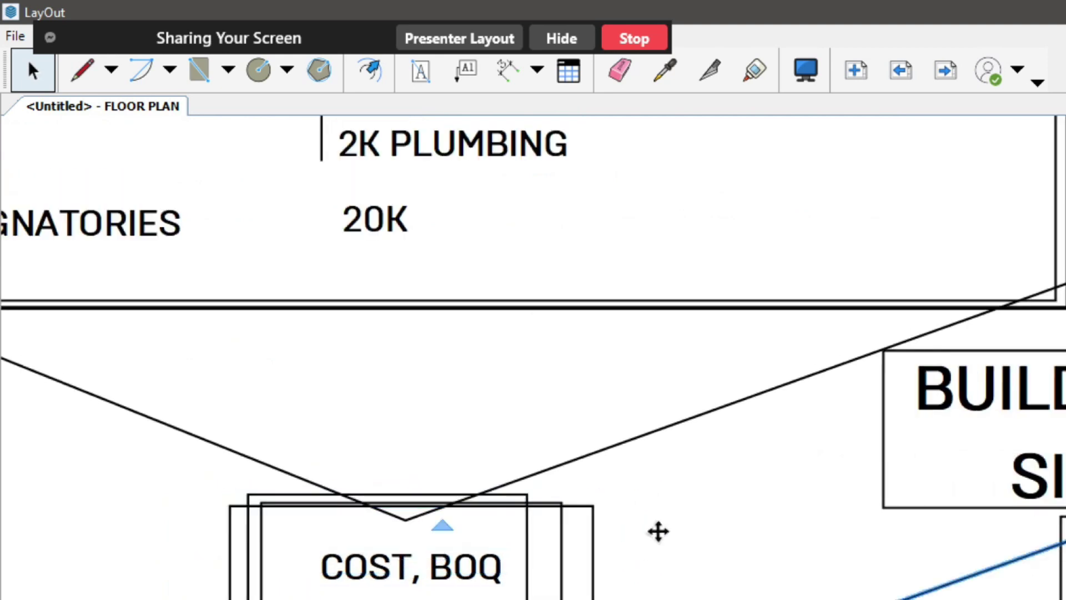
click(422, 577)
scroll(423, 578, down, 2)
scroll(357, 538, up, 2)
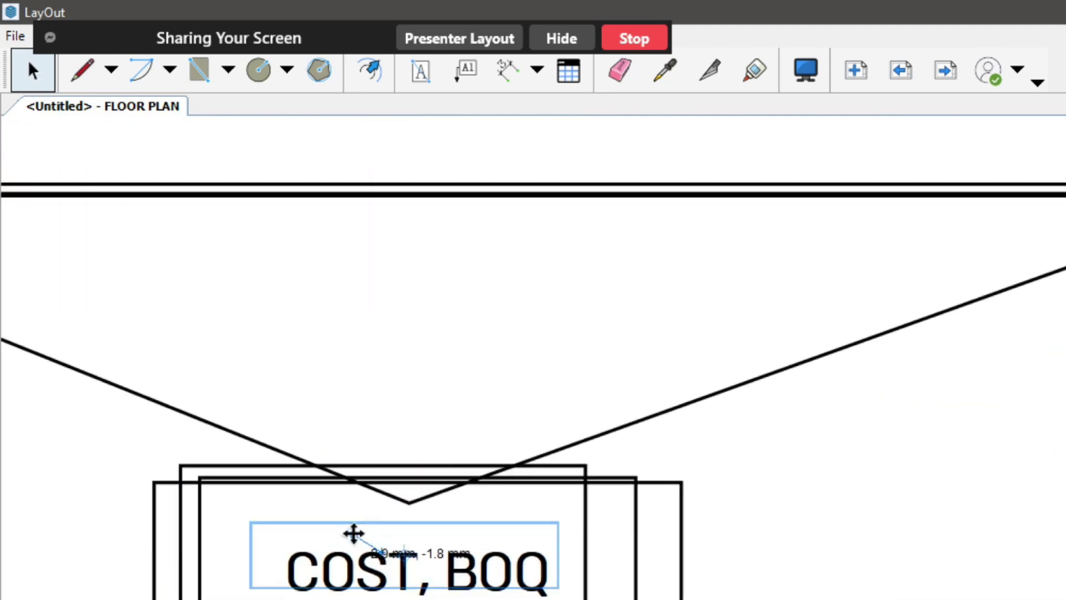
scroll(361, 550, down, 2)
scroll(368, 519, down, 3)
click(248, 541)
Step: Examine the sheet's requirements and fee sections, then the COST, BOQ PER SQM block
scroll(248, 535, up, 1)
scroll(333, 549, up, 2)
scroll(322, 541, down, 2)
scroll(426, 433, down, 1)
scroll(586, 495, down, 2)
scroll(311, 256, down, 2)
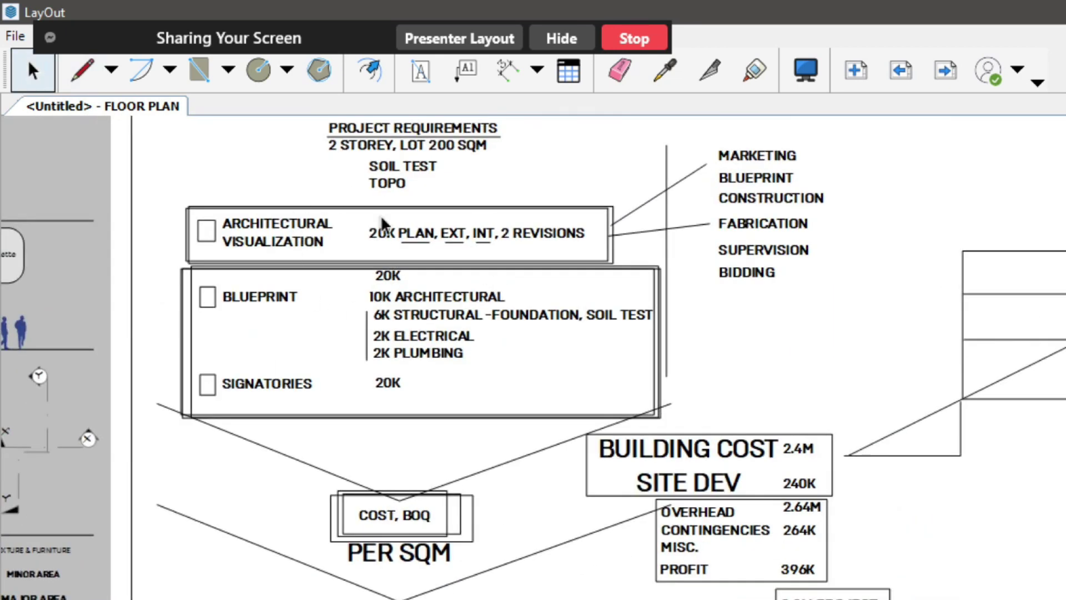
scroll(349, 505, up, 3)
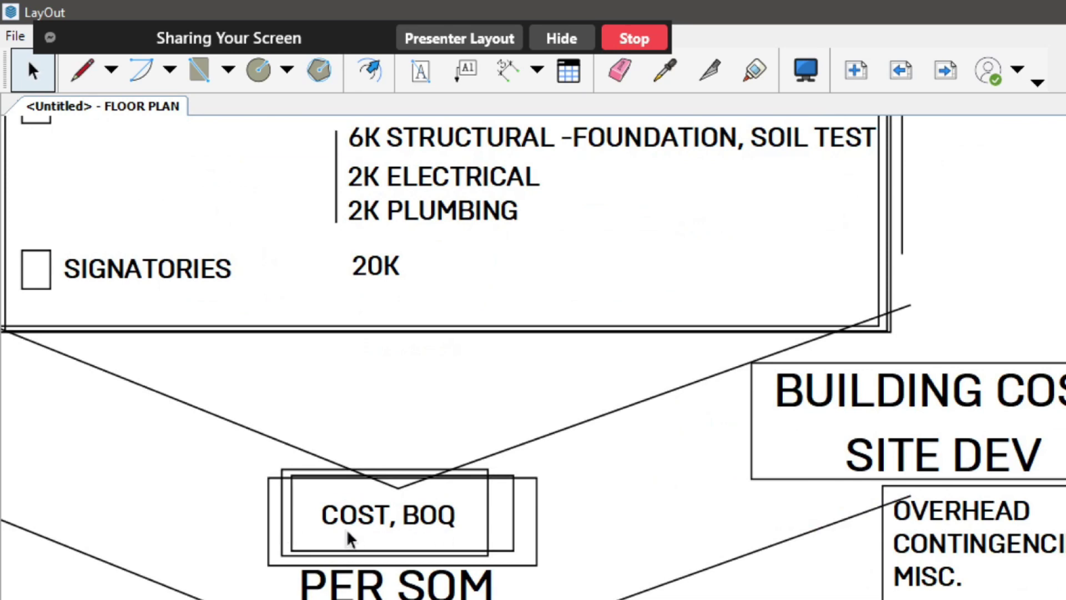
scroll(350, 538, down, 1)
scroll(350, 538, up, 3)
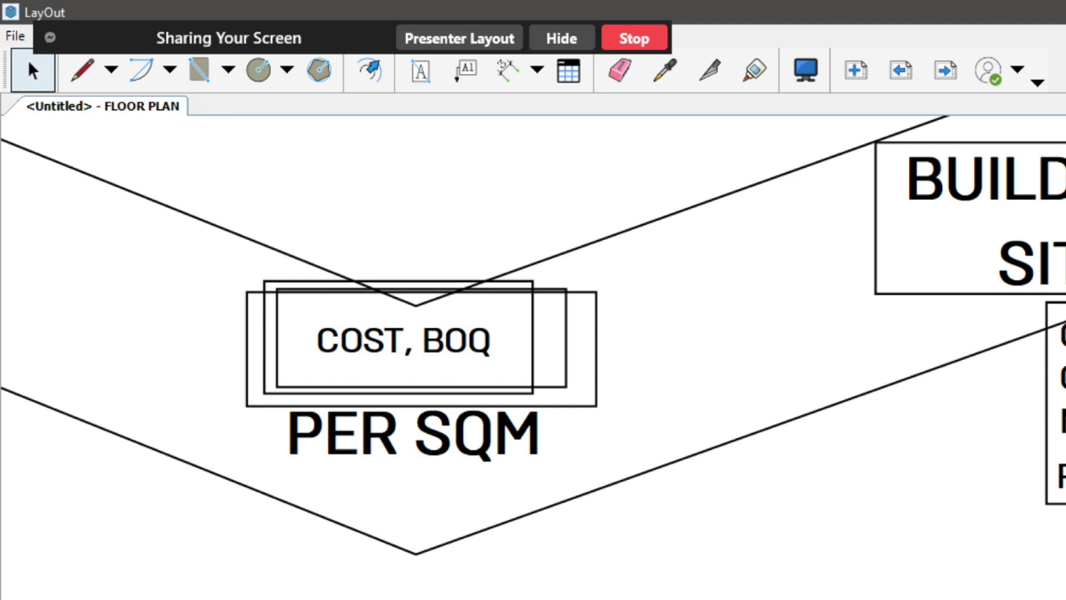
scroll(424, 599, up, 3)
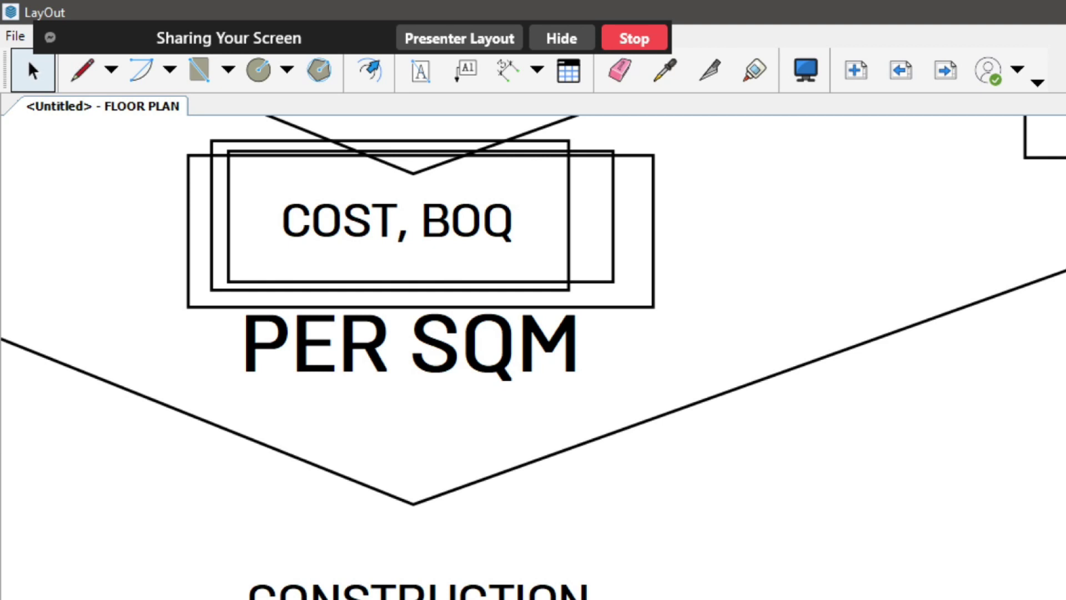
scroll(412, 355, down, 1)
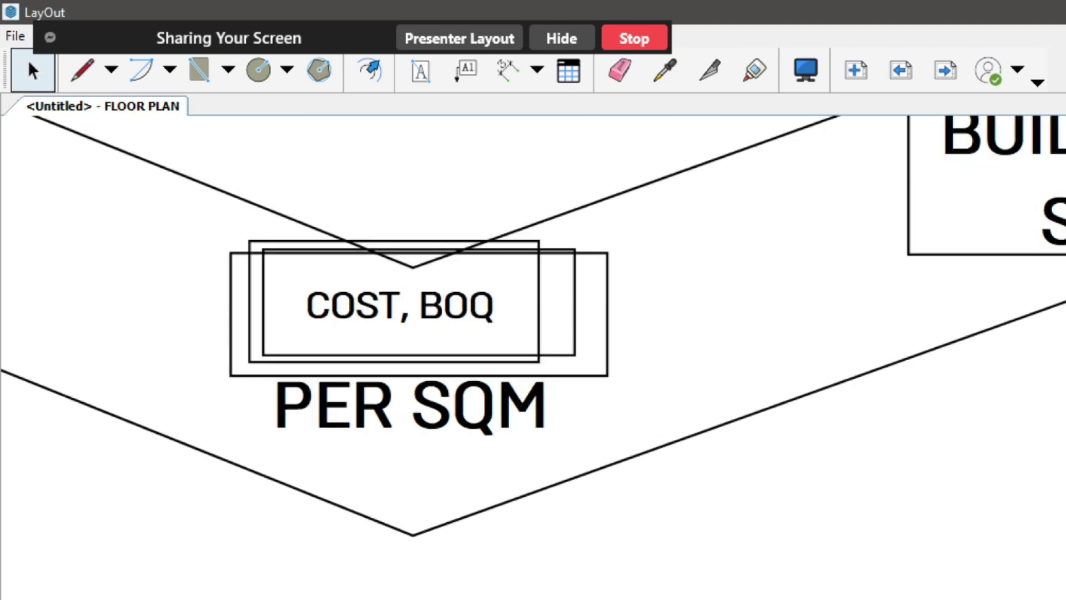
Step: Copy a COST, BOQ frame rectangle to the left of CONSTRUCTION and connect it to CONTRACTOR???? with a short line
click(539, 303)
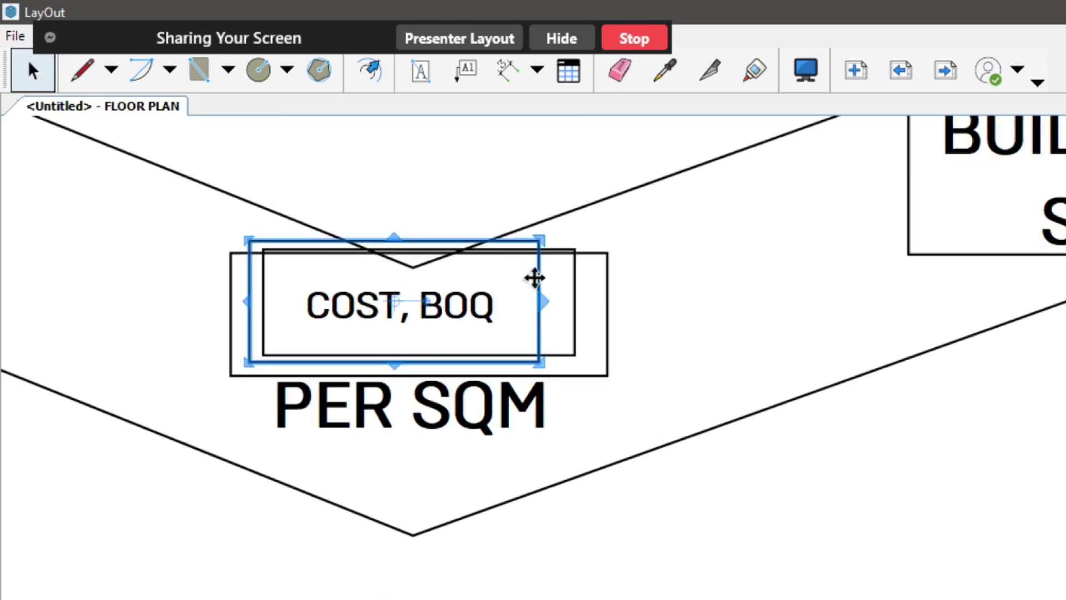
scroll(535, 277, down, 1)
drag(533, 276, 283, 503)
scroll(347, 577, up, 2)
key(l)
mouse_move(223, 537)
mouse_down()
mouse_move(326, 571)
mouse_move(314, 565)
mouse_up()
key(space)
scroll(269, 560, down, 2)
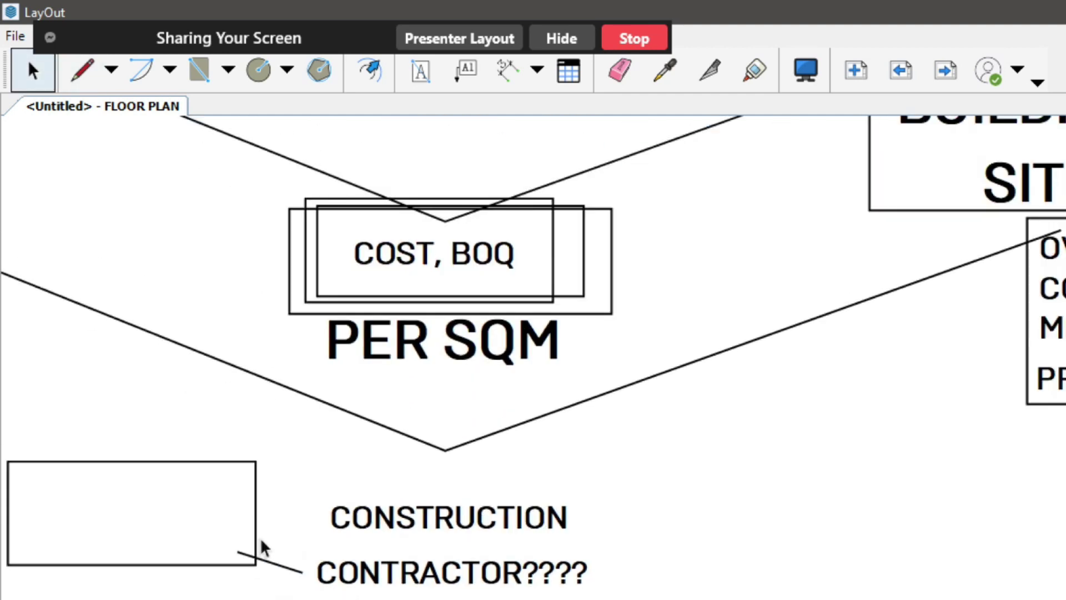
Step: Copy the same frame rectangle to the right of CONSTRUCTION and connect it to CONTRACTOR???? with a short diagonal line
scroll(261, 552, up, 1)
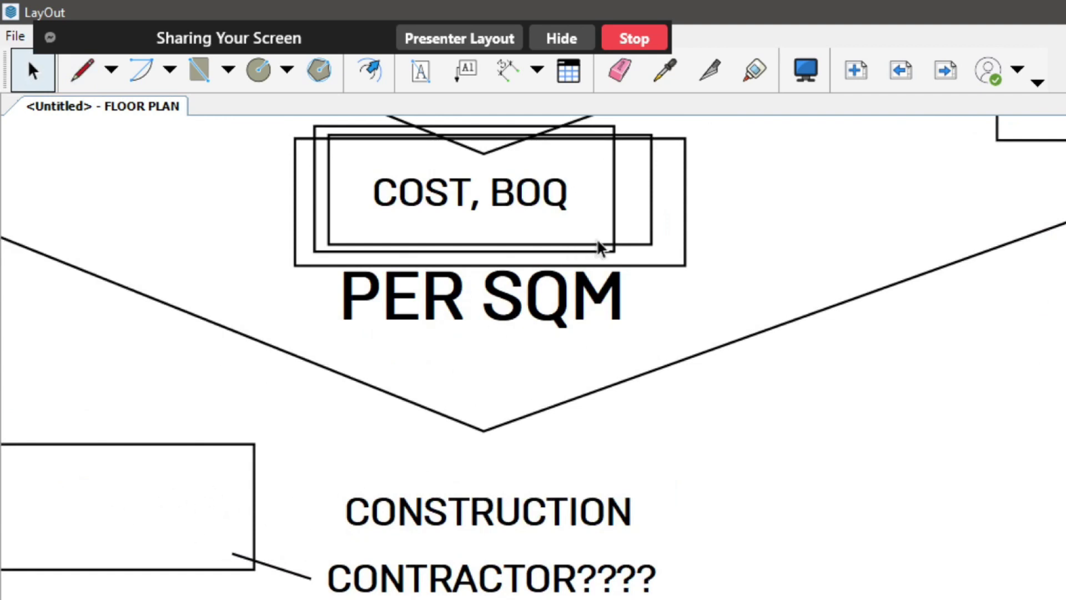
click(616, 183)
ctrl+drag(615, 182, 1011, 477)
click(761, 557)
key(l)
click(735, 535)
click(665, 580)
key(space)
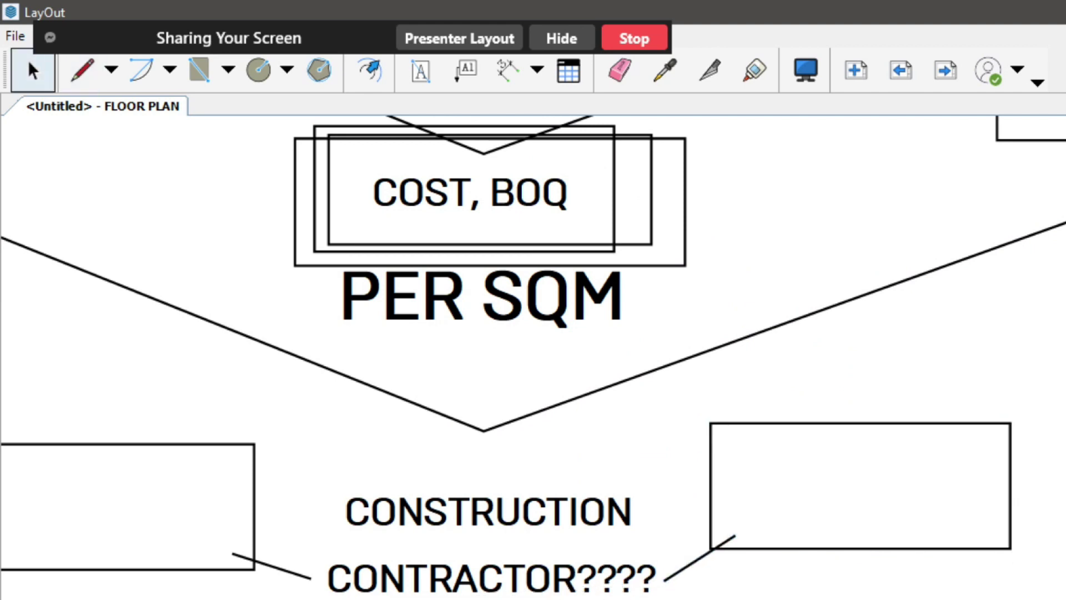
scroll(344, 589, down, 1)
scroll(516, 592, up, 3)
key(l)
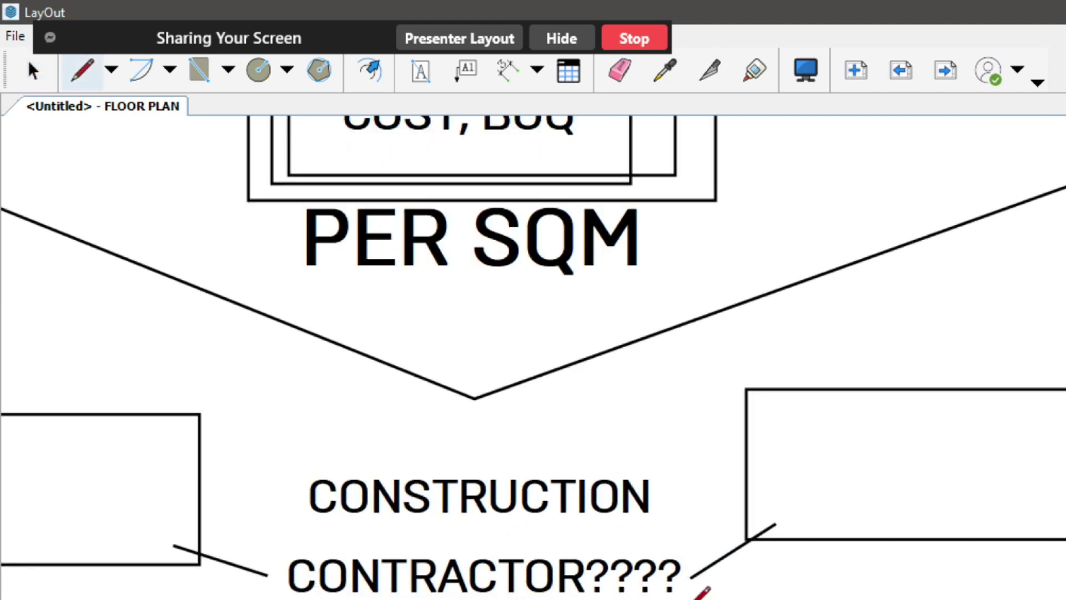
key(space)
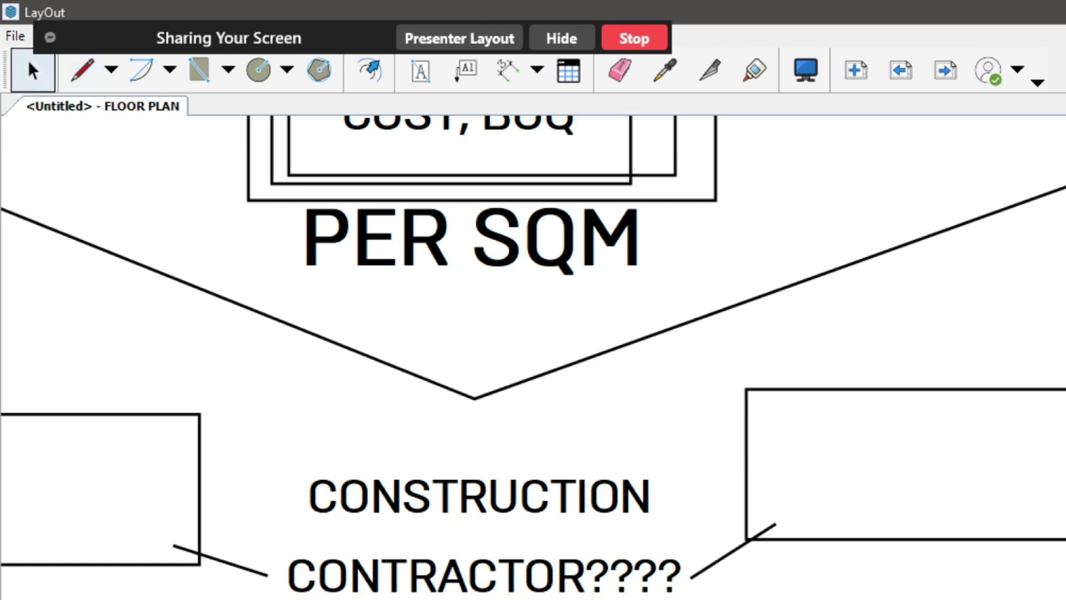
Step: Match the CONSTRUCTION text to the large PER SQM text style and center it above CONTRACTOR????
scroll(328, 589, down, 2)
scroll(328, 589, down, 1)
click(401, 531)
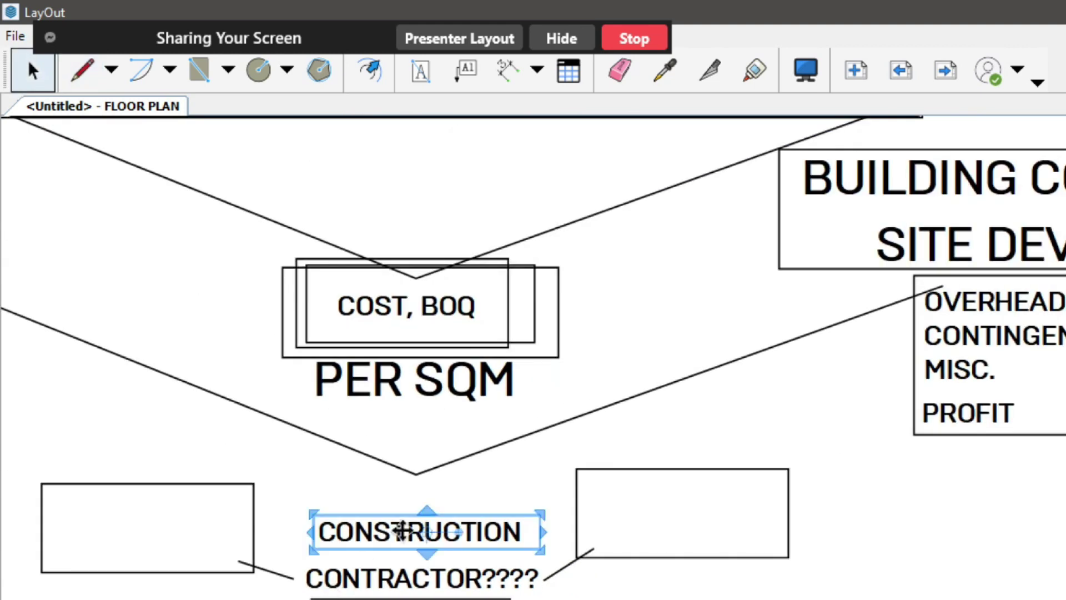
key(s)
click(469, 371)
click(442, 528)
key(space)
scroll(405, 522, up, 2)
drag(421, 521, 410, 514)
scroll(579, 486, down, 4)
click(504, 401)
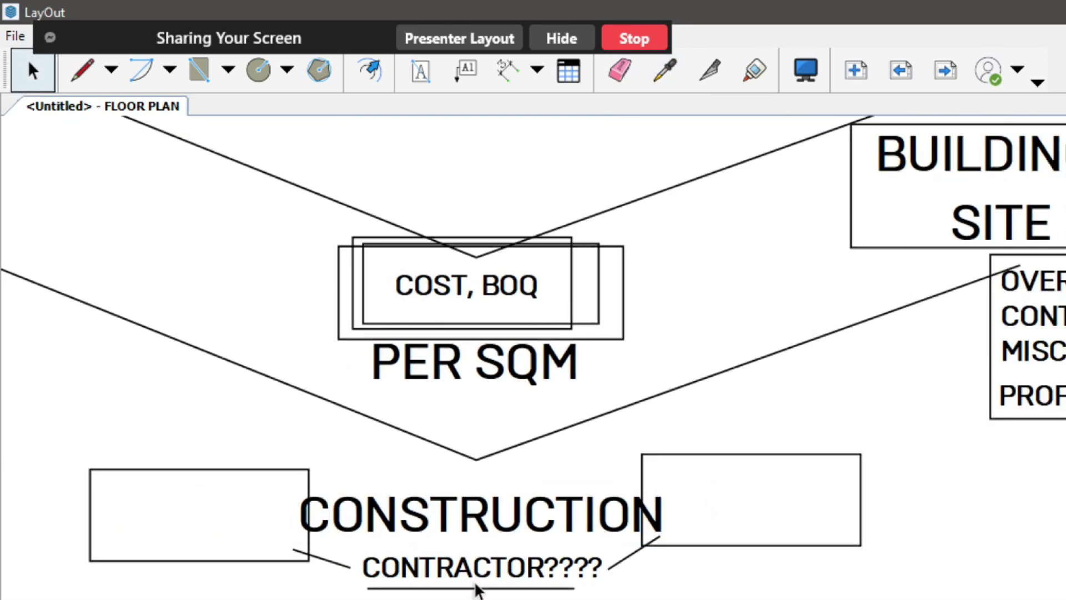
Step: Review the whole sheet from the blueprint and signatories fees down to the building cost and construction sections
scroll(493, 212, up, 1)
scroll(556, 556, down, 4)
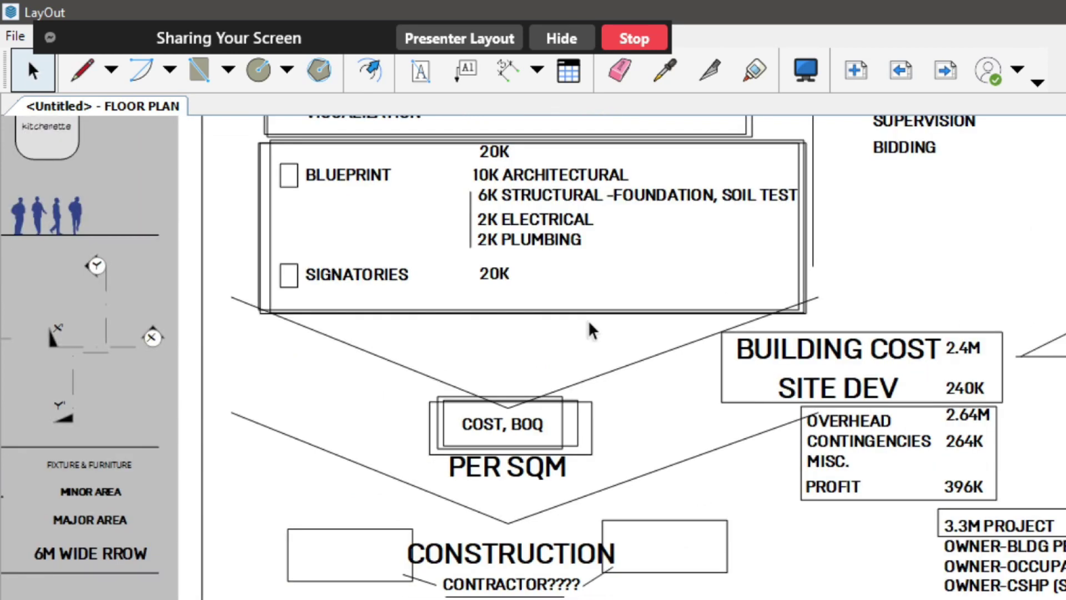
scroll(577, 423, up, 1)
scroll(575, 416, up, 2)
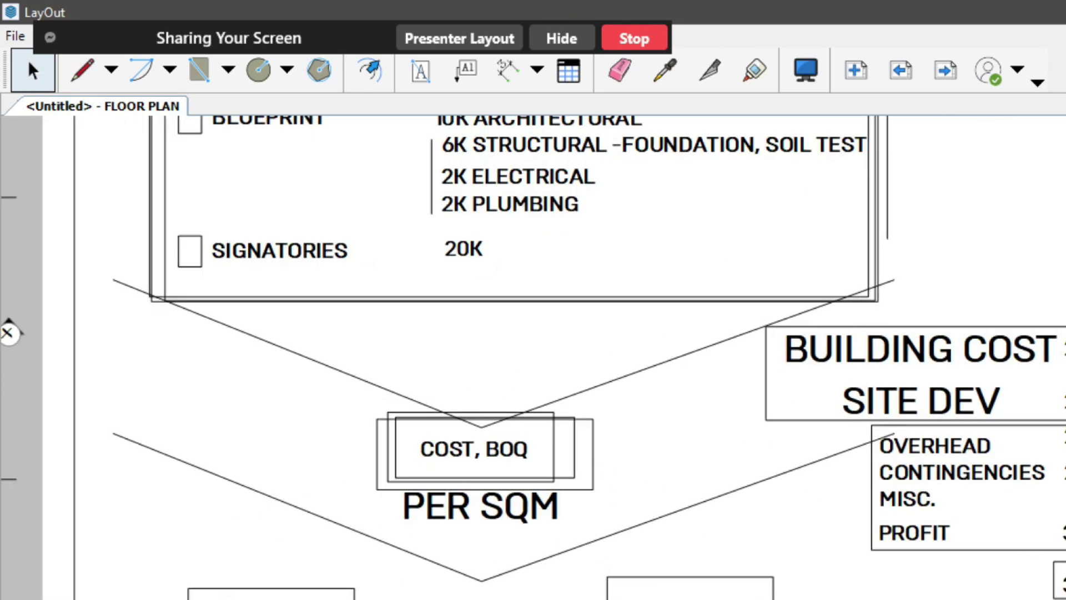
scroll(422, 591, down, 1)
scroll(433, 589, down, 1)
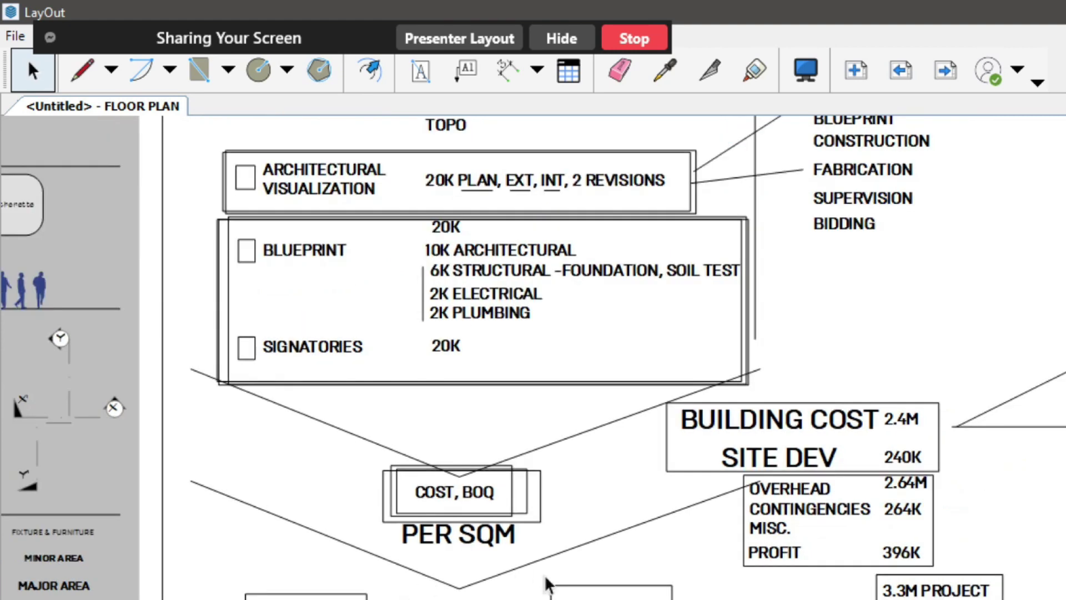
scroll(547, 583, up, 1)
scroll(555, 586, down, 1)
scroll(555, 586, up, 1)
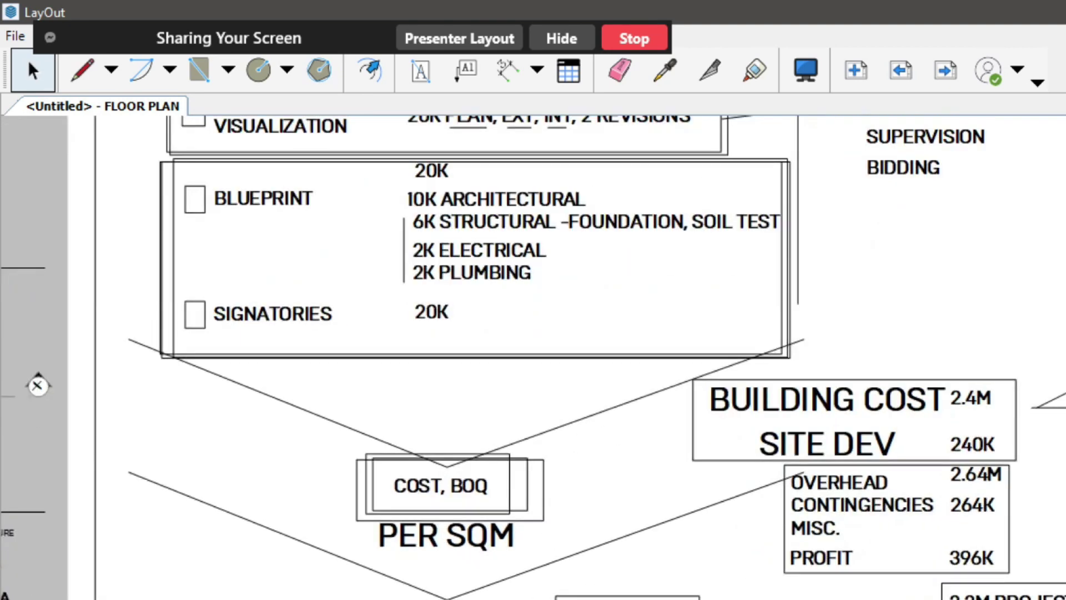
scroll(534, 464, down, 2)
scroll(510, 358, up, 1)
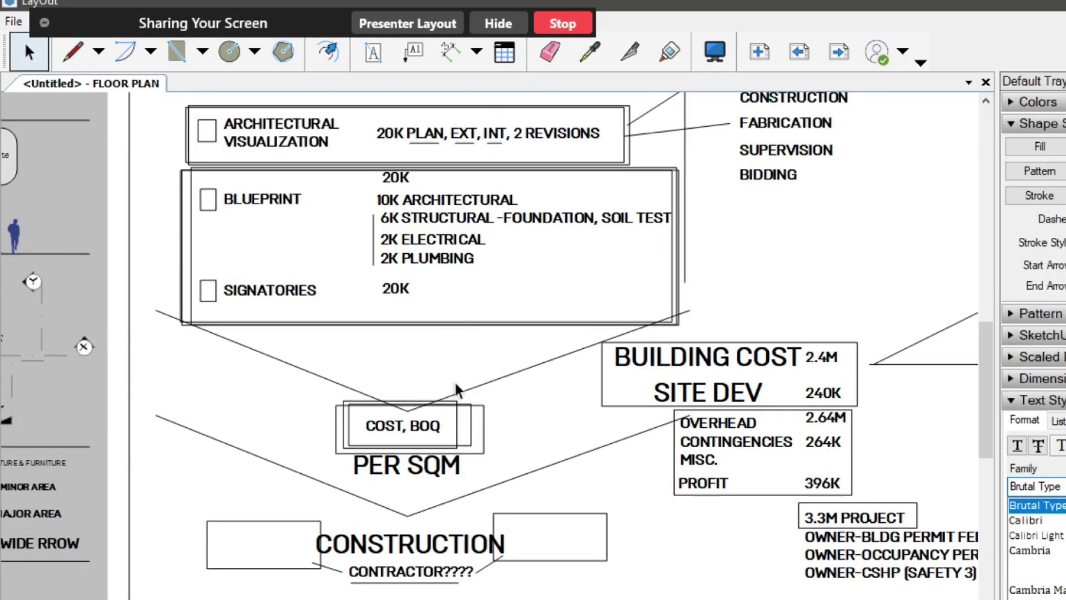
scroll(400, 586, up, 1)
scroll(83, 492, down, 1)
scroll(209, 436, down, 1)
scroll(499, 300, down, 2)
scroll(761, 148, down, 1)
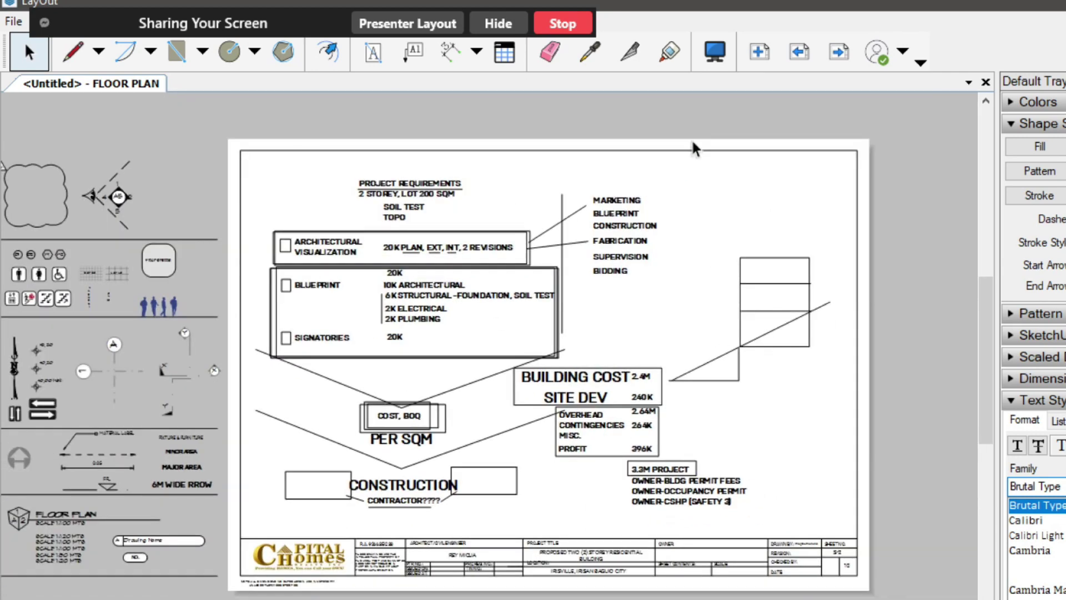
Step: Draw a vertical line to the right of the list running from MARKETING to BIDDING
scroll(665, 230, up, 4)
scroll(639, 245, up, 2)
key(l)
click(643, 206)
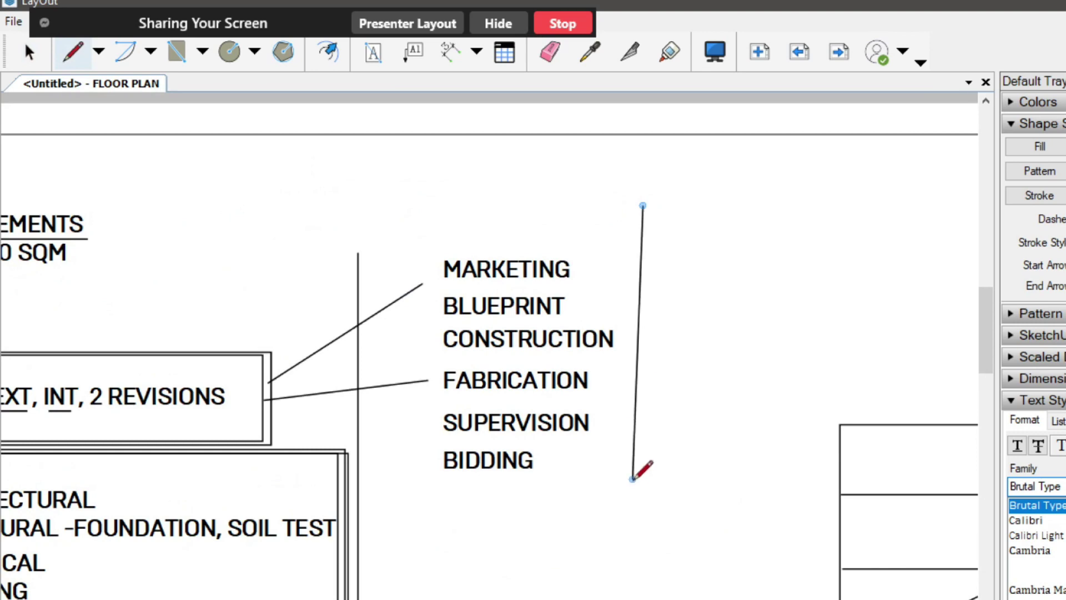
click(642, 505)
key(space)
Step: Examine the PROJECT REQUIREMENTS heading with its storey, lot area, soil test and topo entries
scroll(692, 333, down, 1)
scroll(73, 281, up, 3)
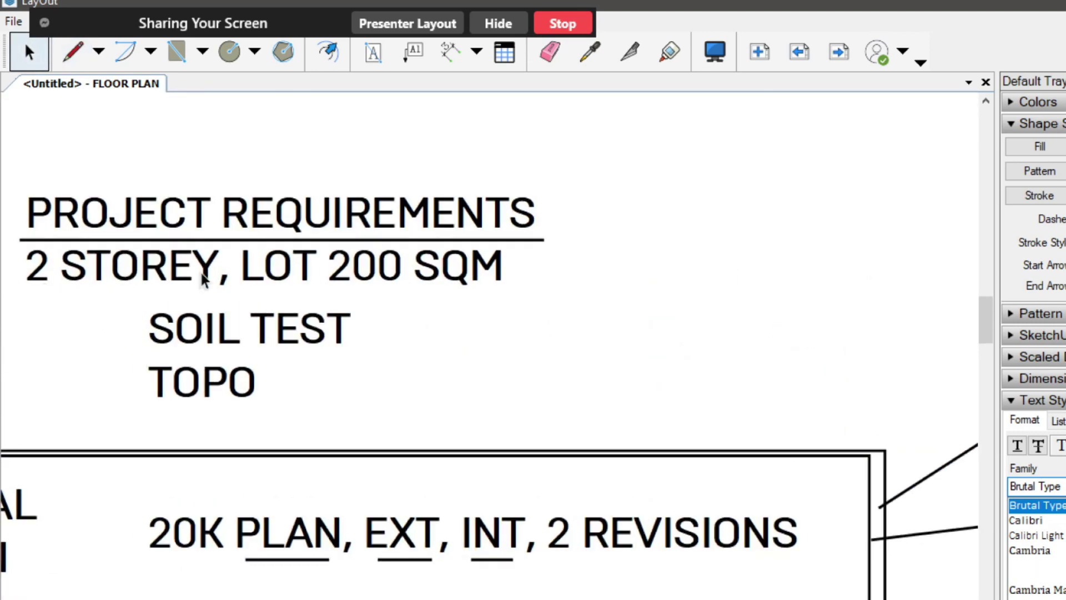
scroll(537, 281, down, 2)
scroll(534, 261, up, 2)
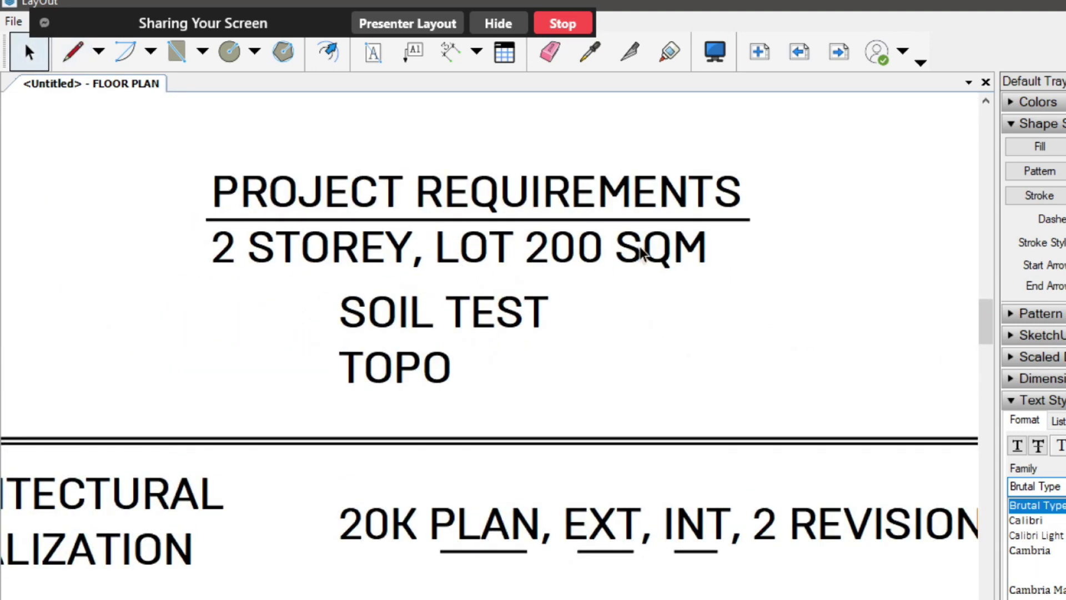
scroll(624, 262, down, 2)
scroll(624, 262, up, 2)
scroll(623, 262, down, 1)
key(l)
click(181, 271)
key(space)
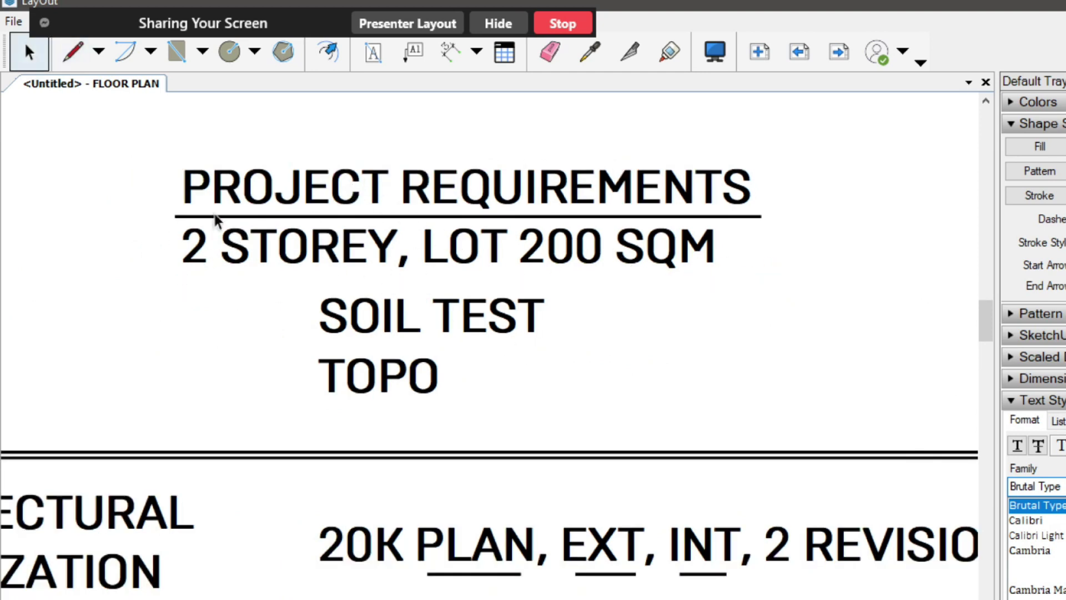
click(178, 216)
key(Escape)
scroll(173, 288, down, 3)
scroll(212, 284, up, 2)
click(217, 264)
scroll(476, 268, down, 3)
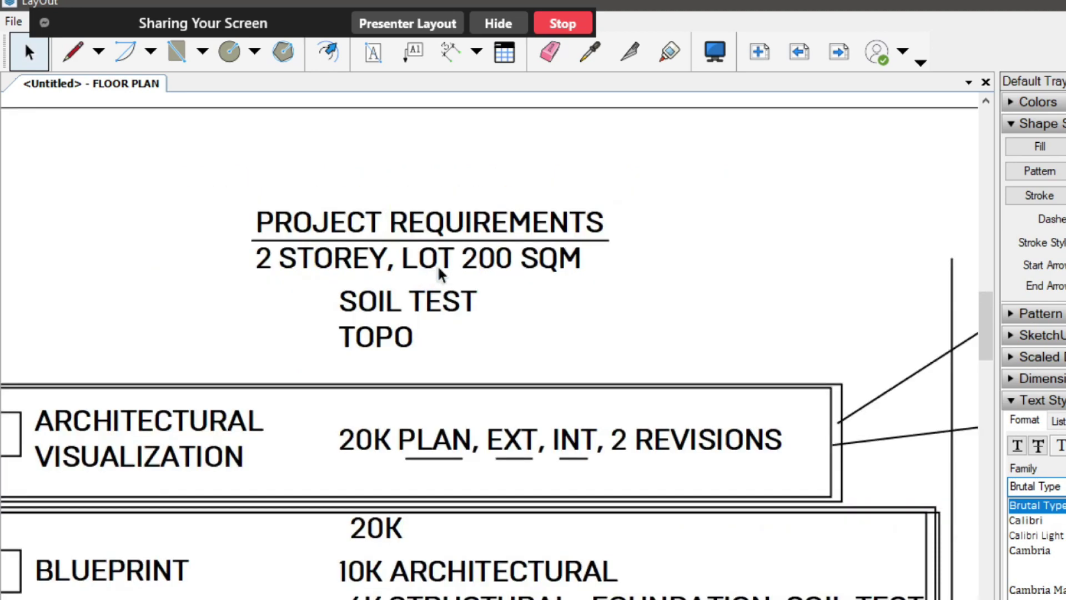
Step: Draw a vertical line to the right of the PROJECT REQUIREMENTS heading, spanning the heading and the storey and lot line
scroll(579, 253, up, 2)
key(l)
drag(650, 168, 650, 293)
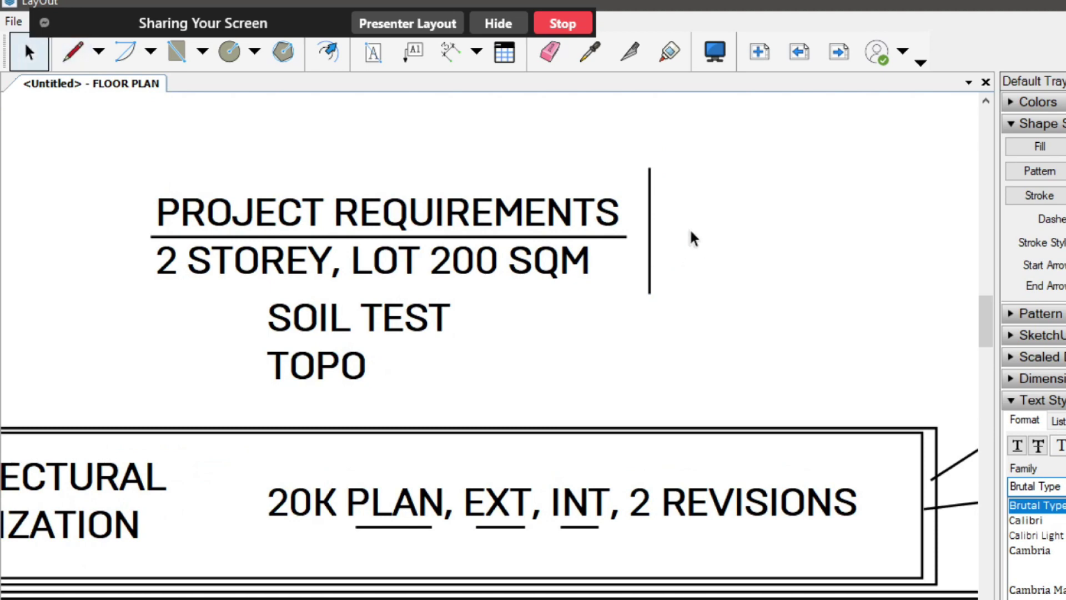
Step: Add a large 60K text beside the PROJECT REQUIREMENTS heading and place it to the right of the vertical line
click(691, 223)
text(60K)
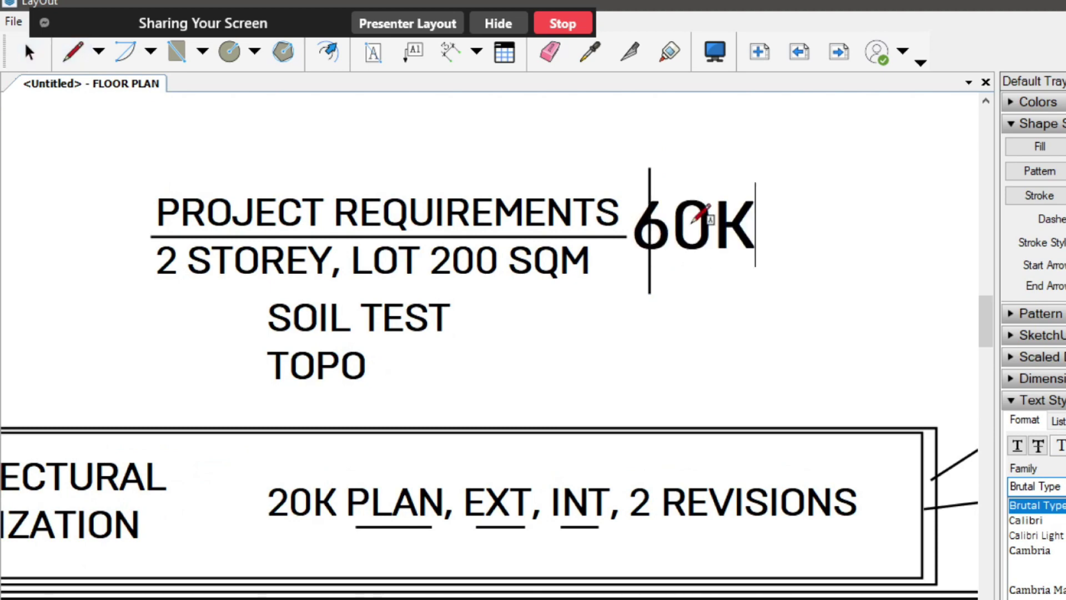
key(Escape)
scroll(691, 223, down, 2)
click(693, 219)
scroll(694, 219, up, 2)
mouse_move(694, 218)
mouse_down()
mouse_move(750, 220)
mouse_move(698, 231)
mouse_up()
Step: Change the amount beside the PROJECT REQUIREMENTS heading to 70K
double_click(751, 219)
click(742, 231)
text(7)
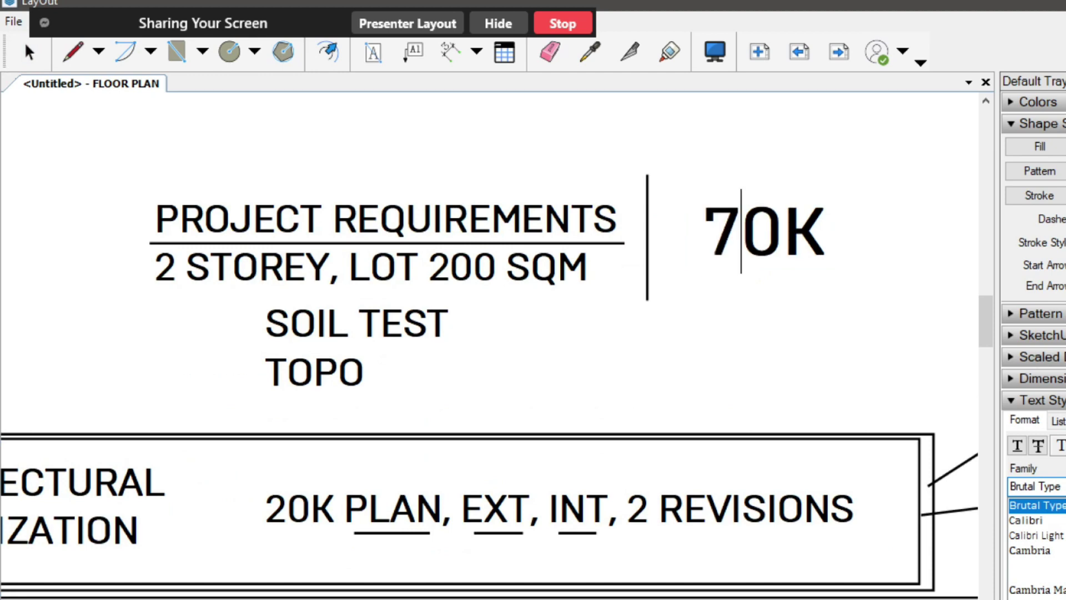
key(Escape)
scroll(648, 185, down, 1)
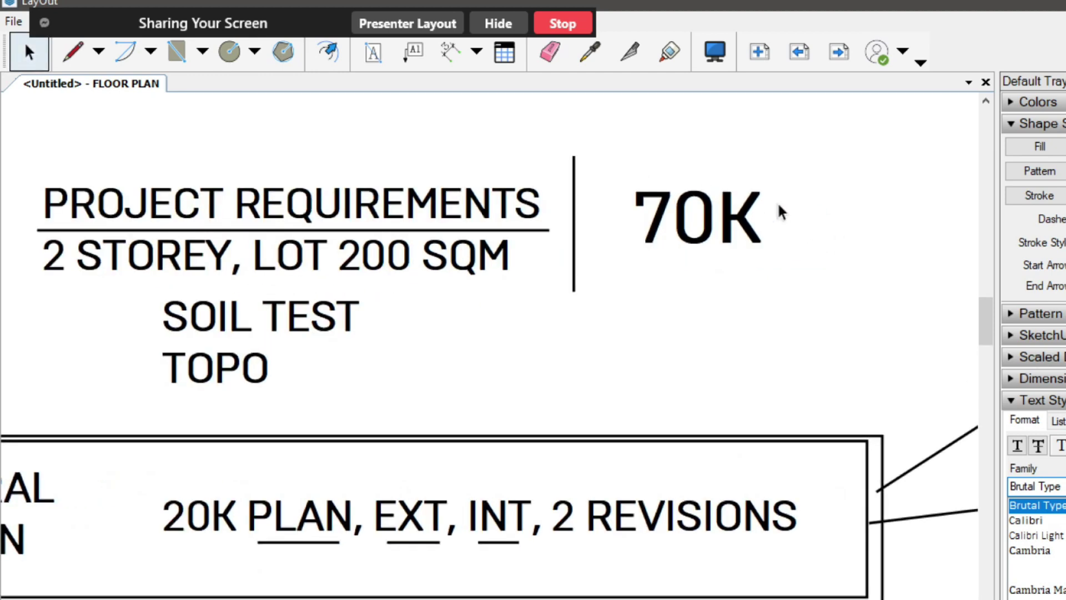
Step: Move the 70K text closer to the vertical line beside PROJECT REQUIREMENTS
scroll(778, 202, down, 2)
scroll(772, 204, down, 1)
scroll(644, 258, up, 1)
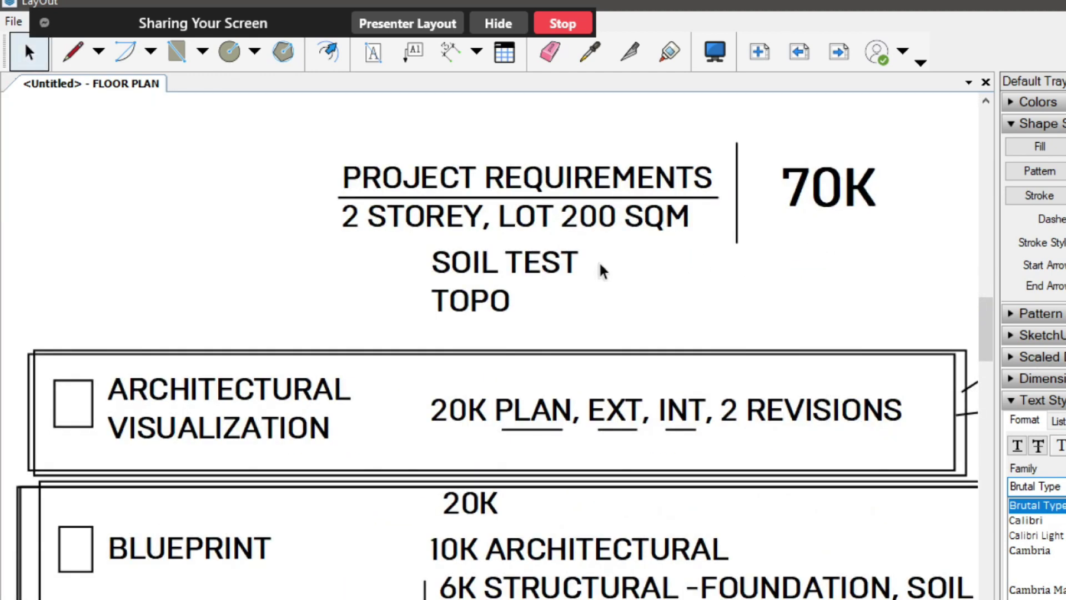
scroll(555, 266, down, 1)
scroll(661, 239, up, 1)
click(661, 244)
scroll(661, 244, up, 1)
drag(645, 212, 612, 215)
scroll(613, 216, down, 2)
click(516, 264)
Step: Copy the vertical line between PROJECT REQUIREMENTS and 70K slightly to its right, forming a double line
scroll(500, 268, down, 3)
scroll(684, 225, up, 1)
scroll(570, 216, up, 1)
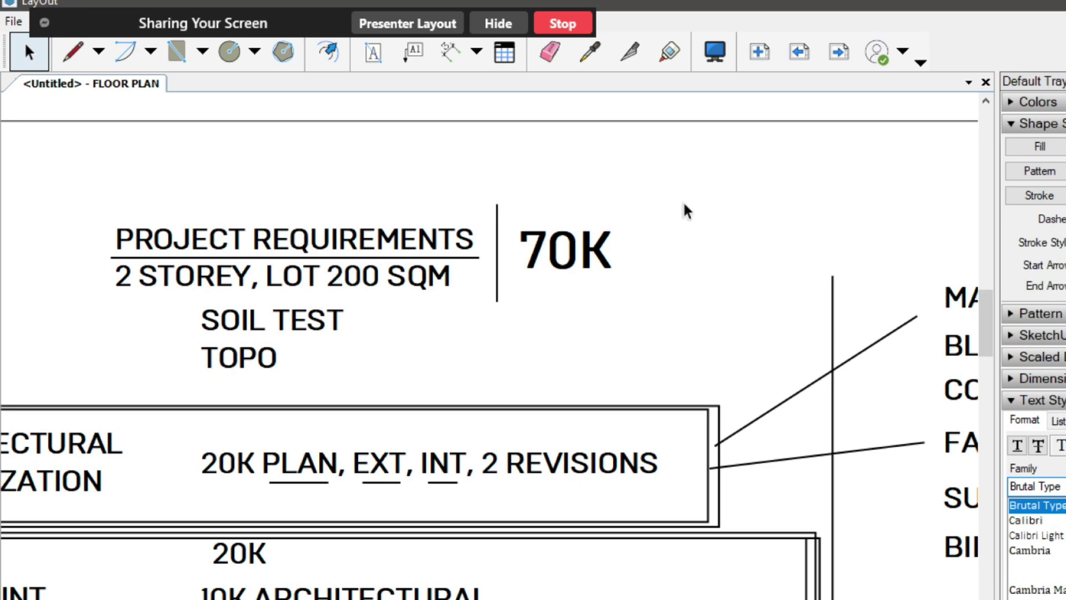
scroll(358, 294, up, 2)
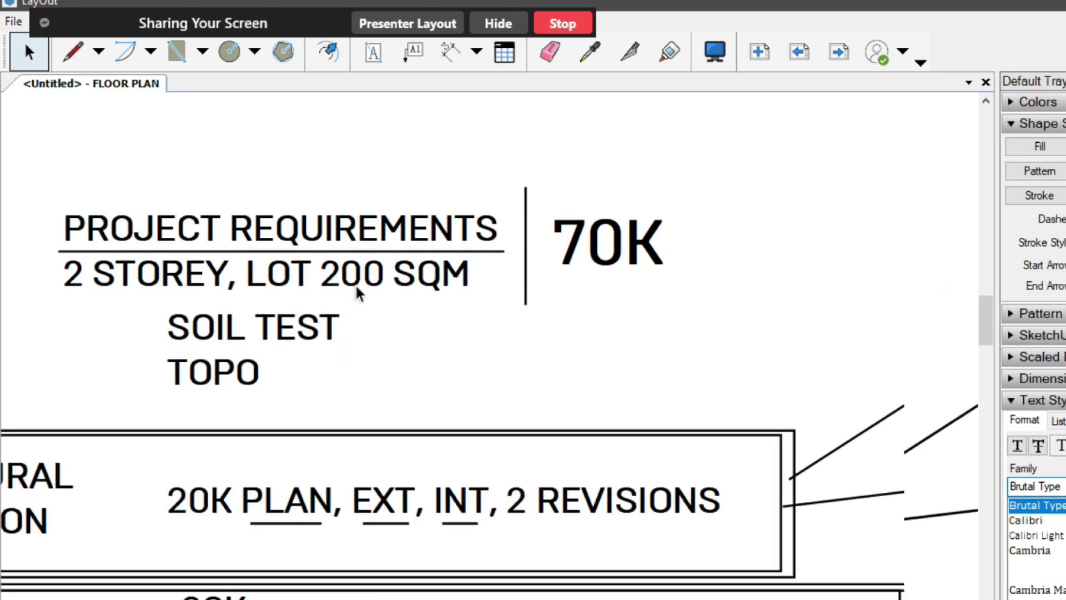
scroll(417, 280, down, 3)
scroll(500, 245, up, 2)
scroll(498, 203, up, 4)
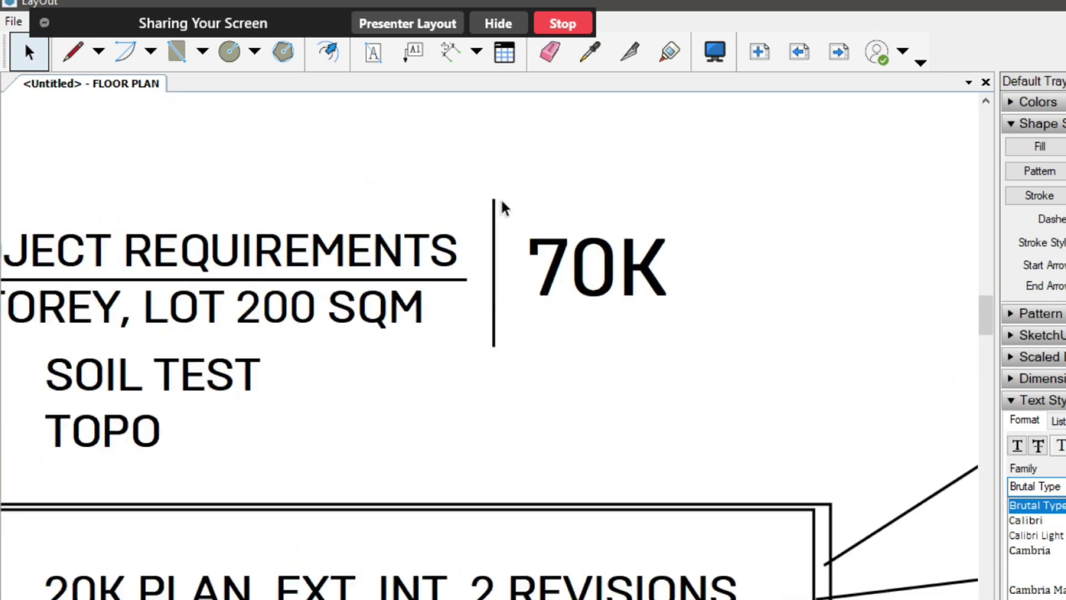
click(494, 194)
click(490, 191)
drag(491, 190, 514, 205)
scroll(502, 212, down, 4)
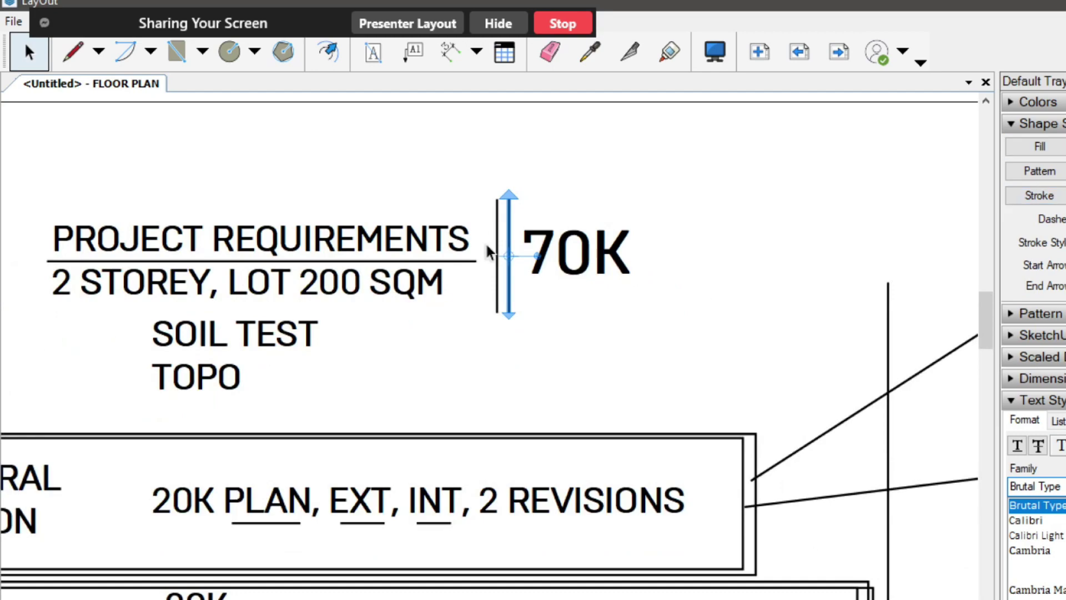